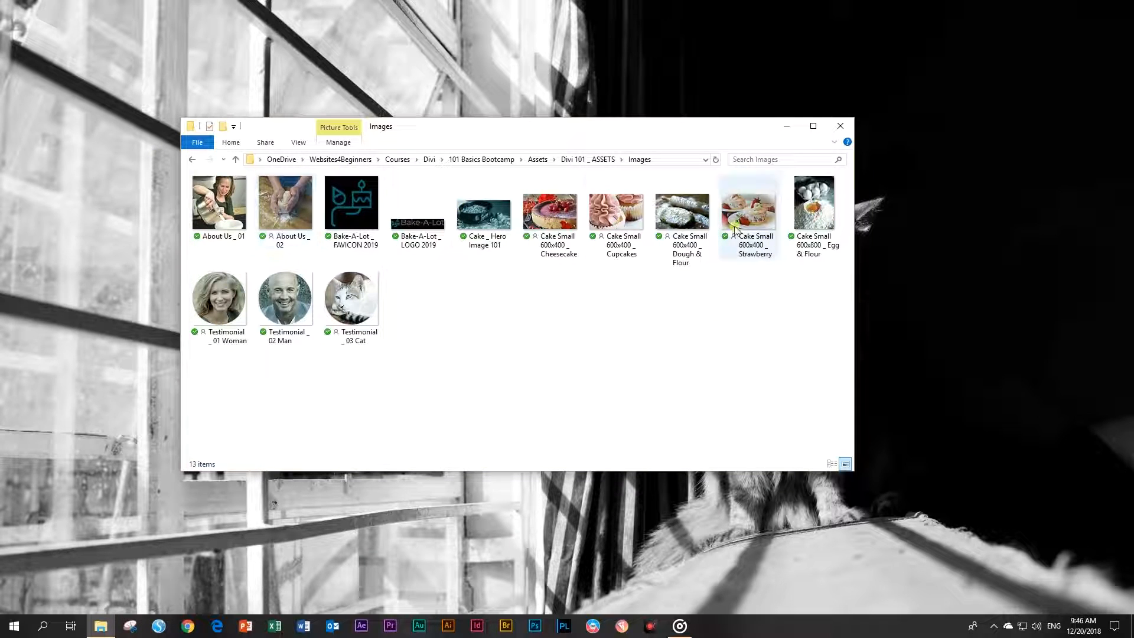
Open About Us _ 01 in Photos and page through the favicon, logo, cake and testimonial images
click(417, 216)
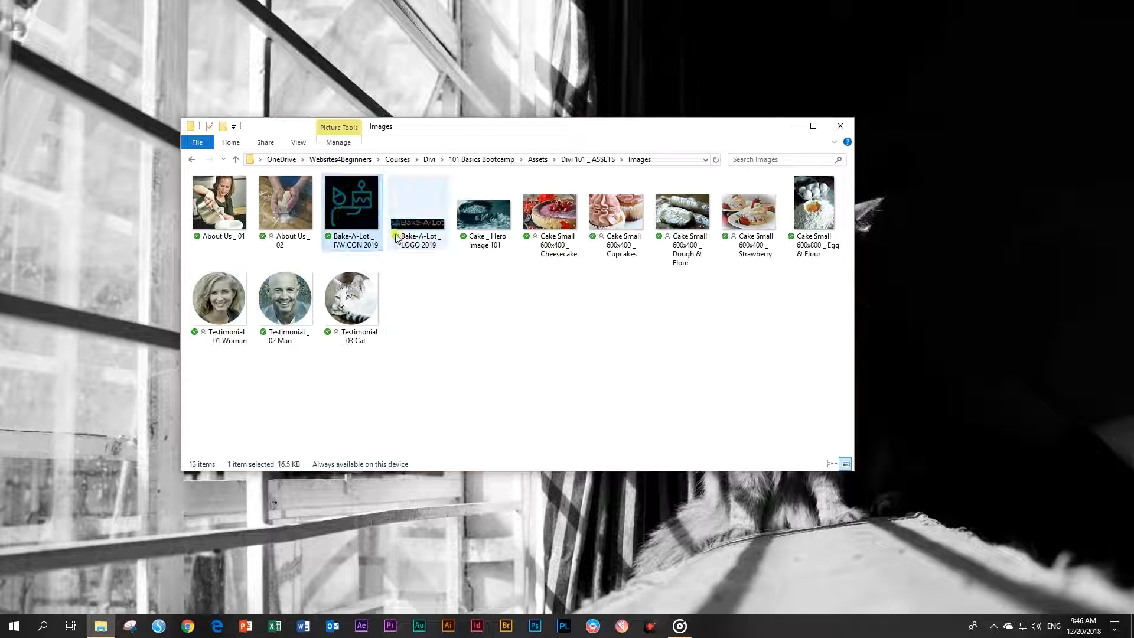
double_click(224, 208)
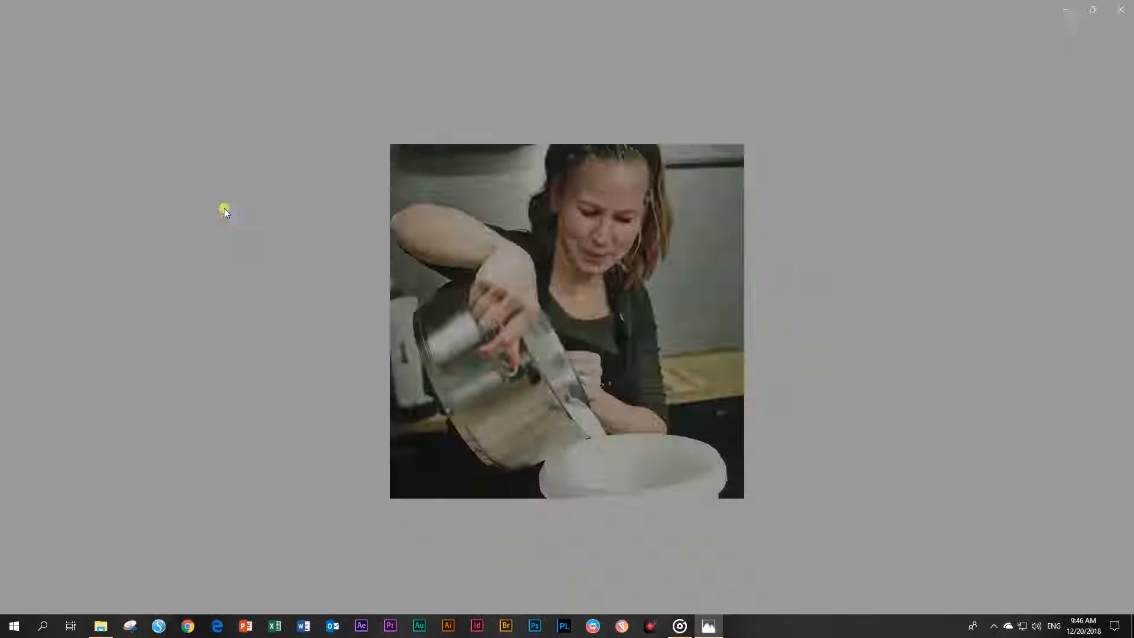
key(Right)
key(Right)
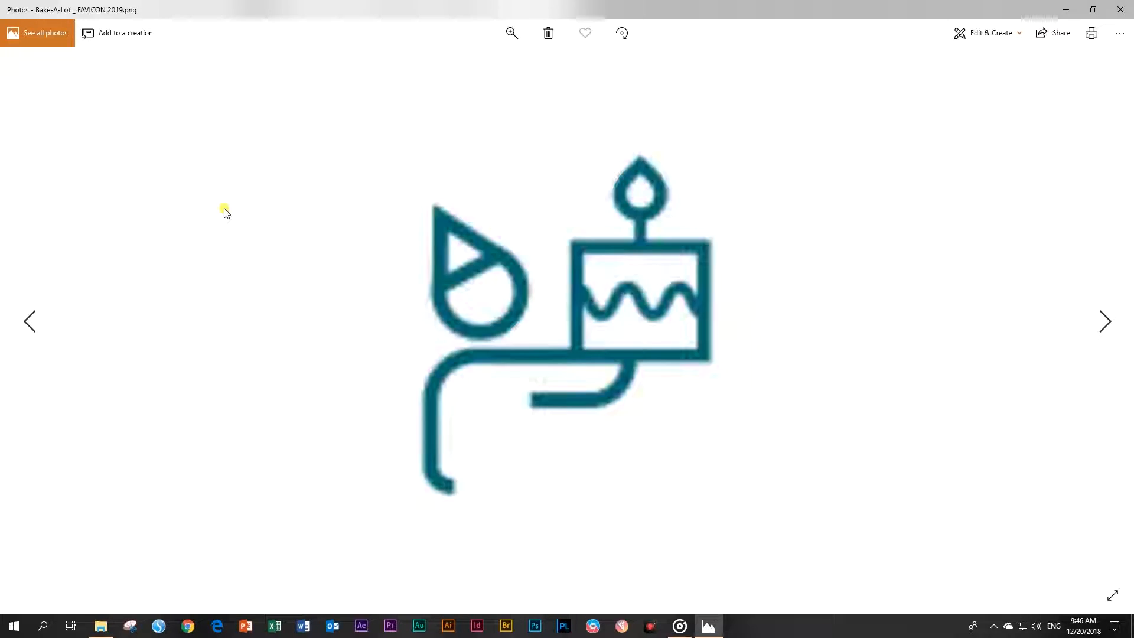
key(Right)
key(Right)
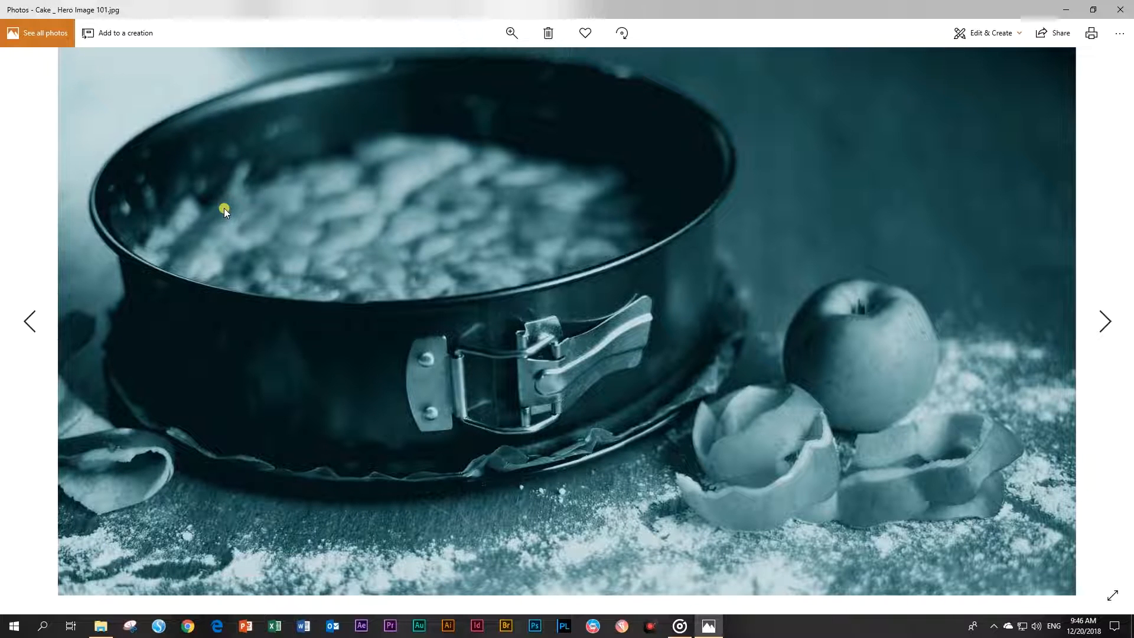
key(Right)
key(Right)
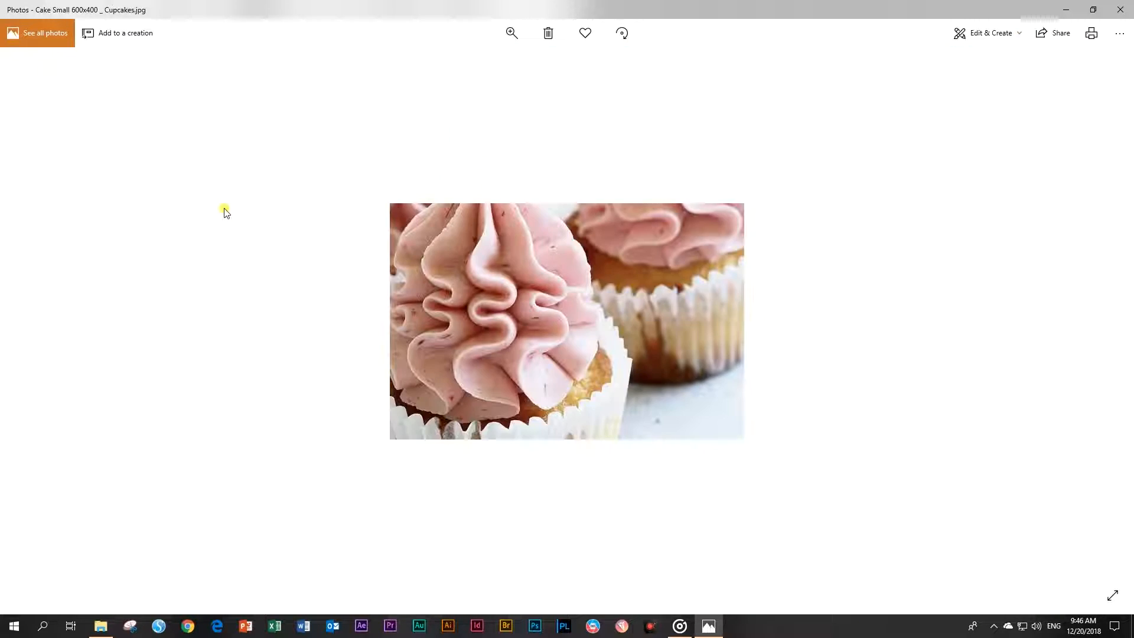
key(Right)
key(Right)
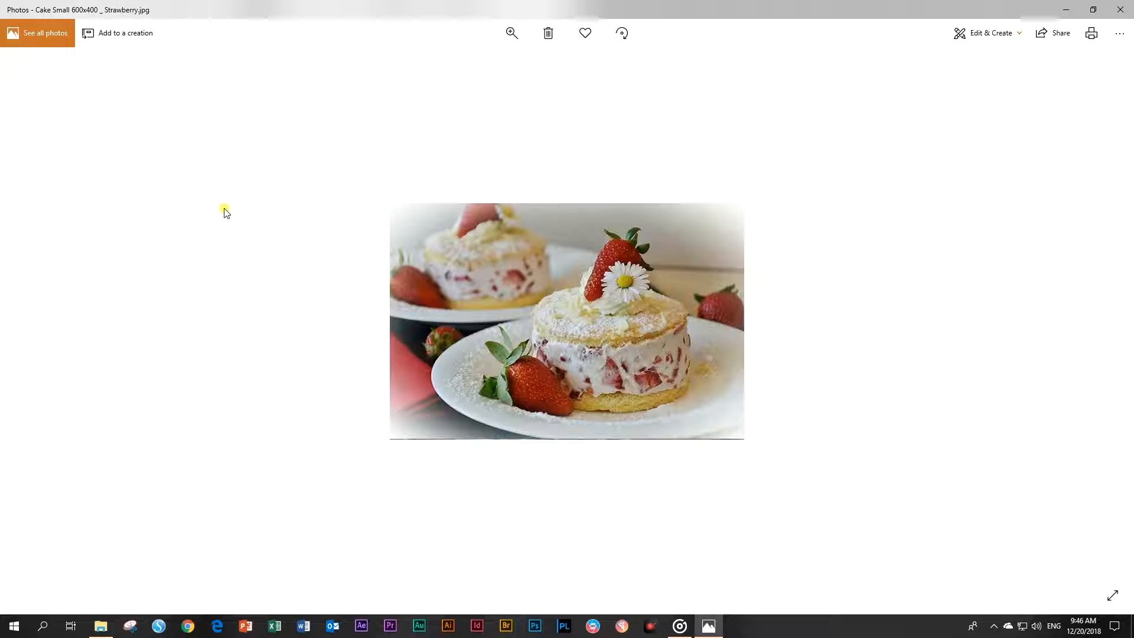
key(Right)
key(Right)
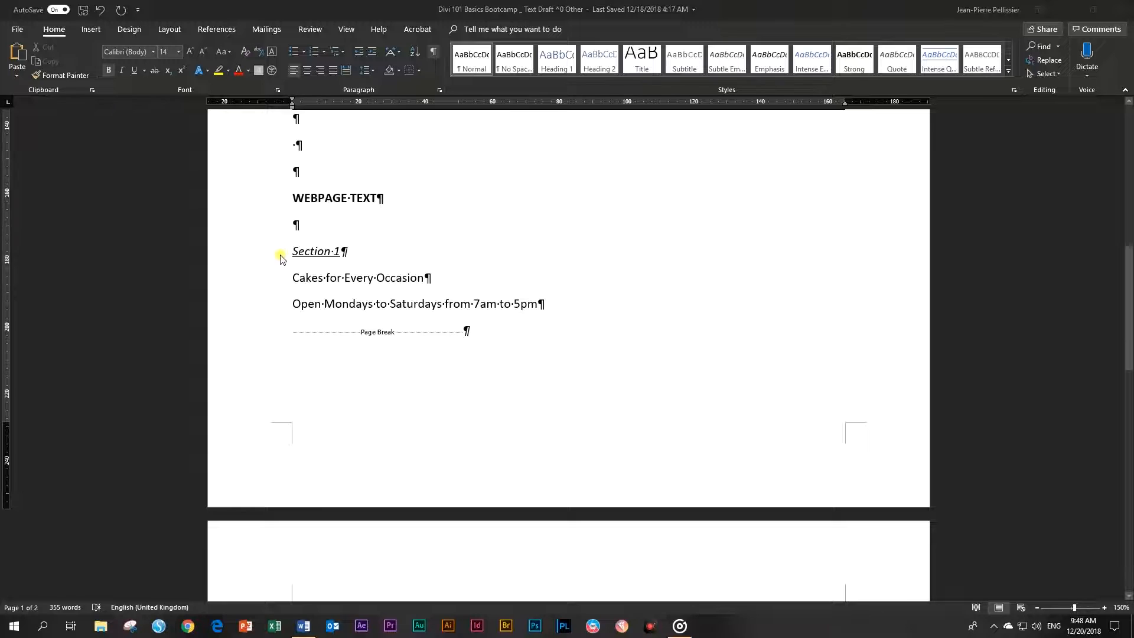
click(368, 257)
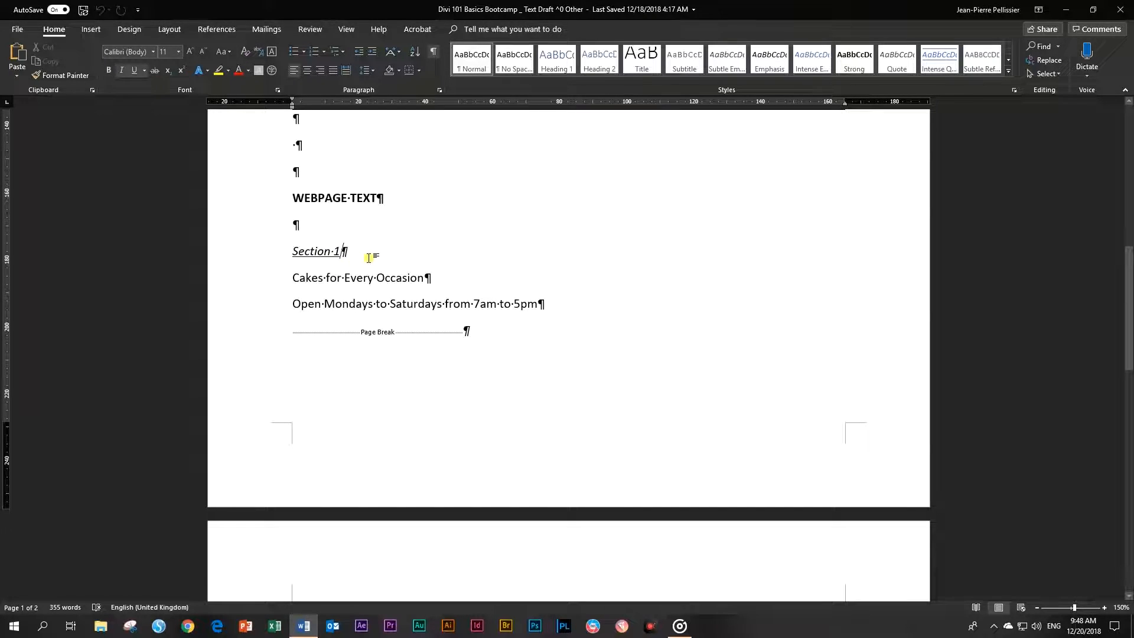
click(243, 283)
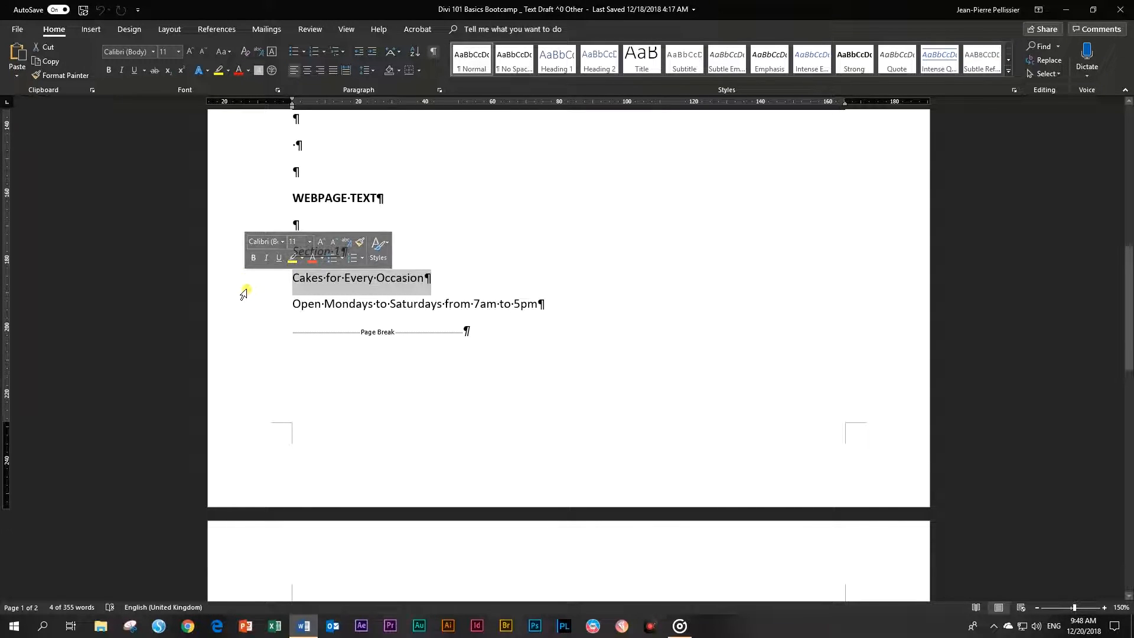
click(243, 305)
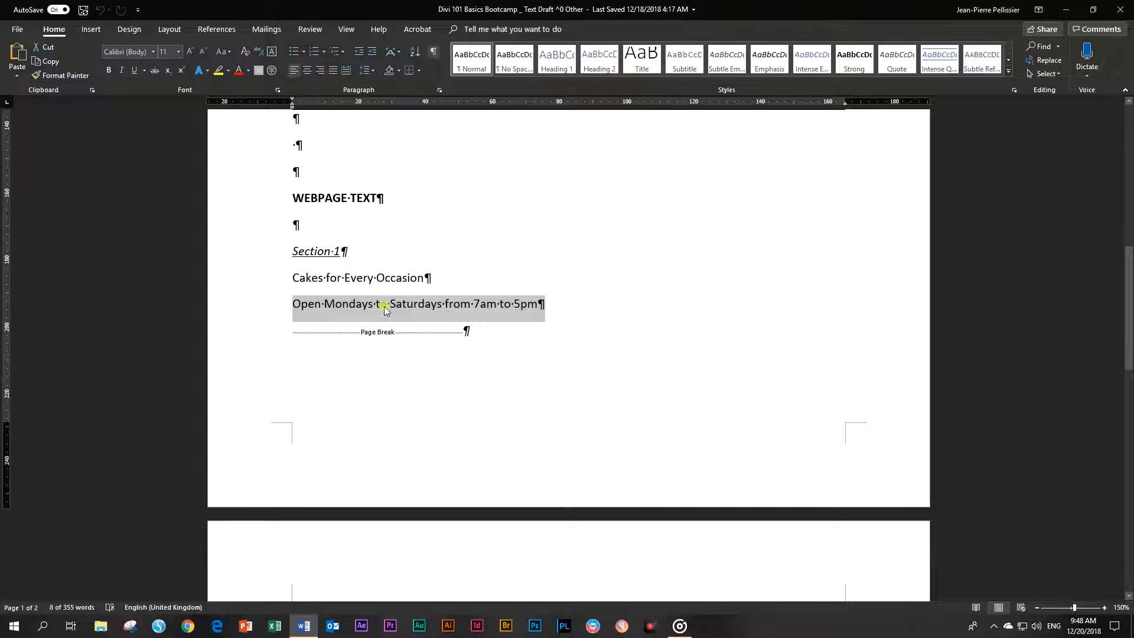
scroll(478, 319, down, 2)
scroll(478, 319, down, 4)
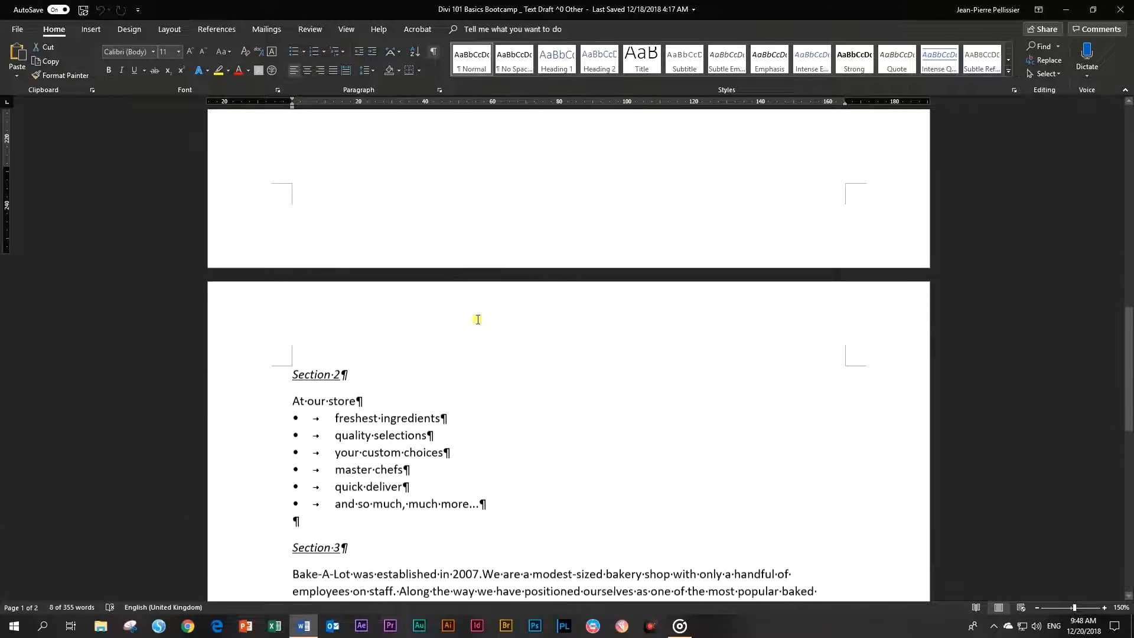
click(251, 278)
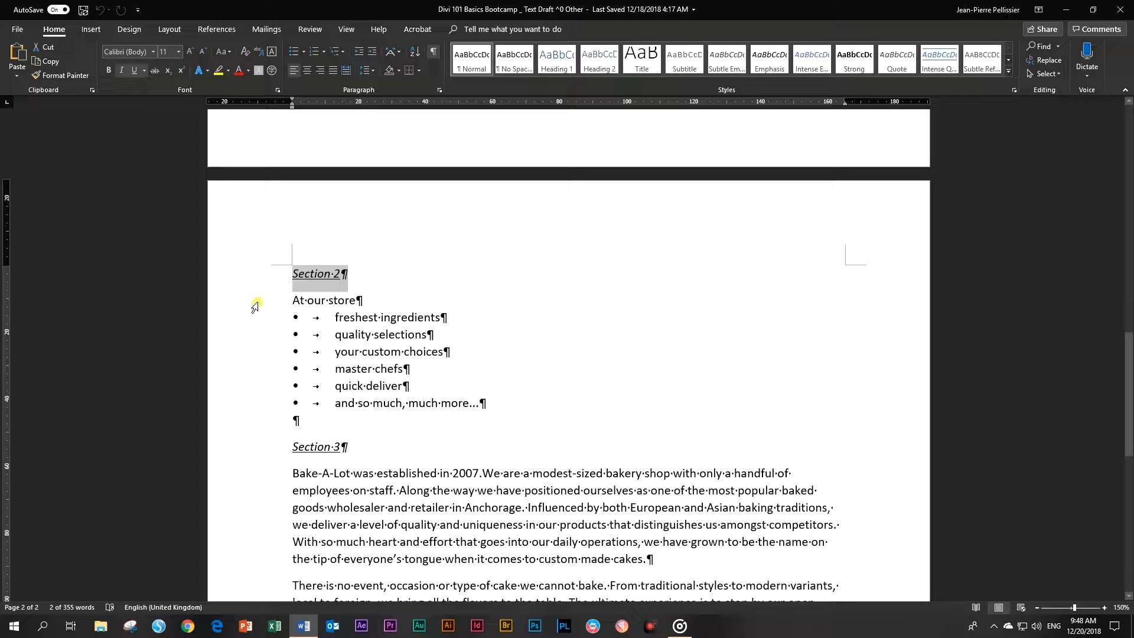
click(254, 320)
click(255, 336)
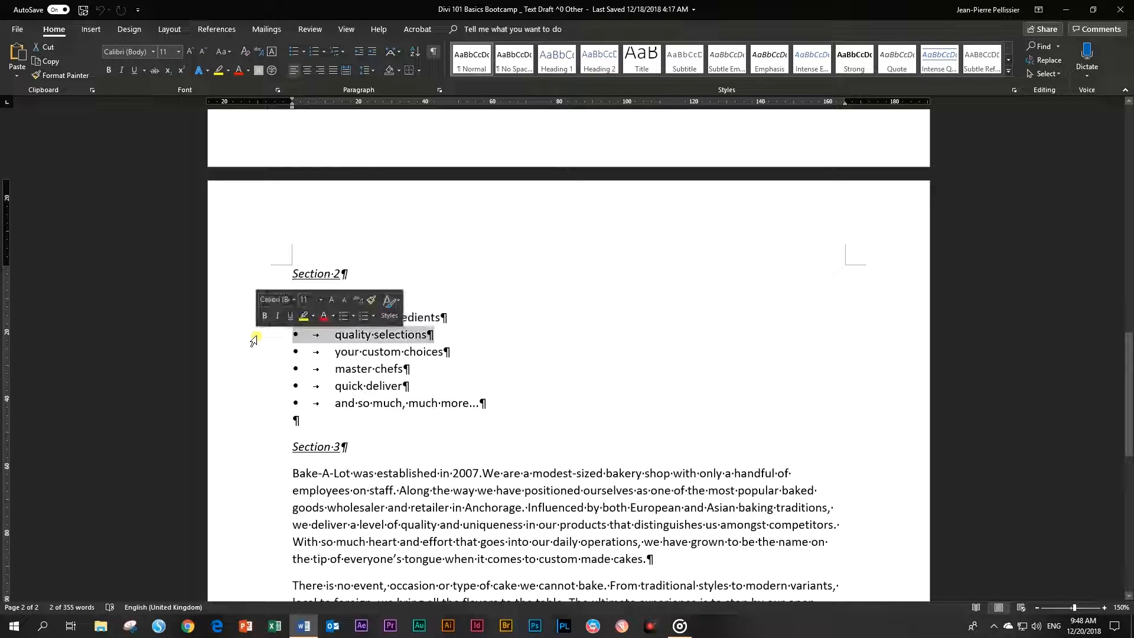
scroll(262, 353, down, 7)
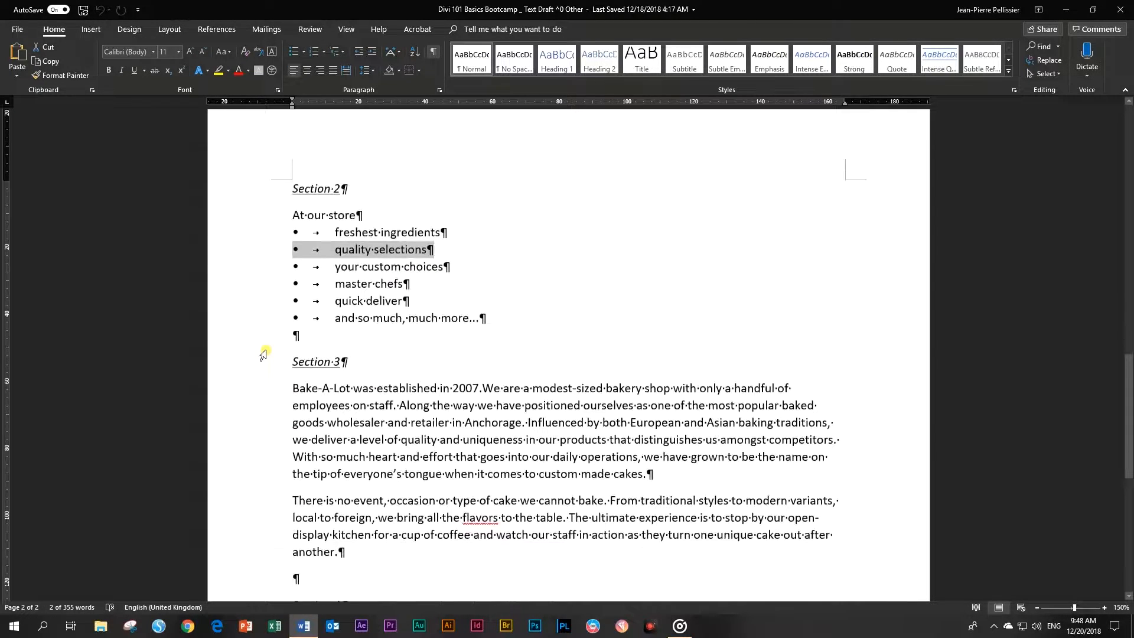
scroll(265, 354, up, 3)
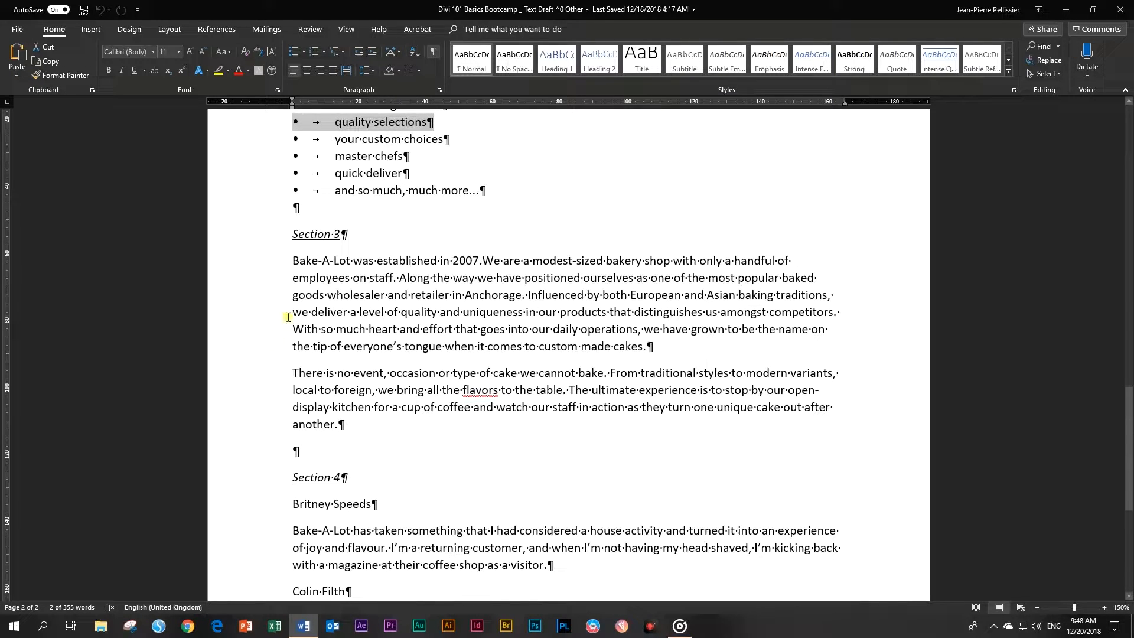
drag(293, 261, 347, 427)
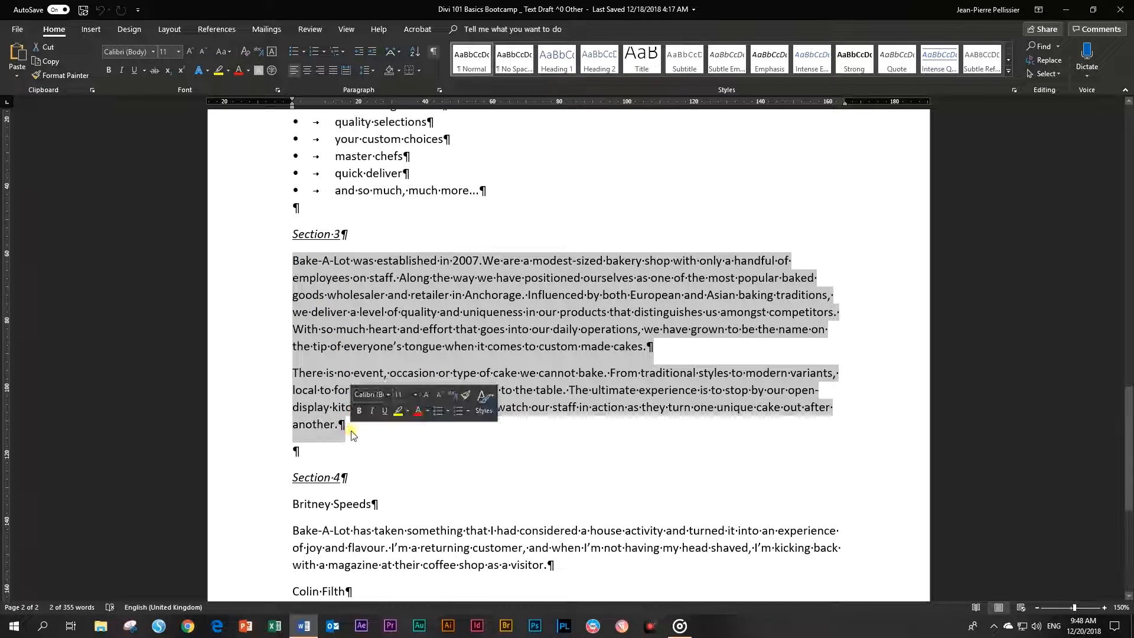
scroll(640, 394, down, 5)
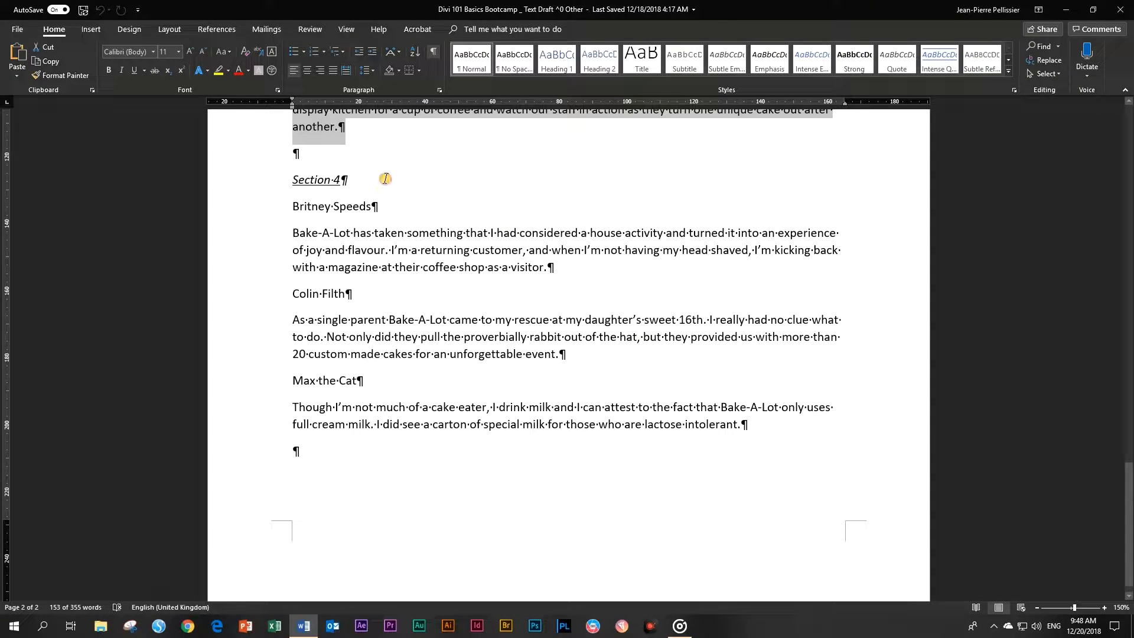
click(384, 177)
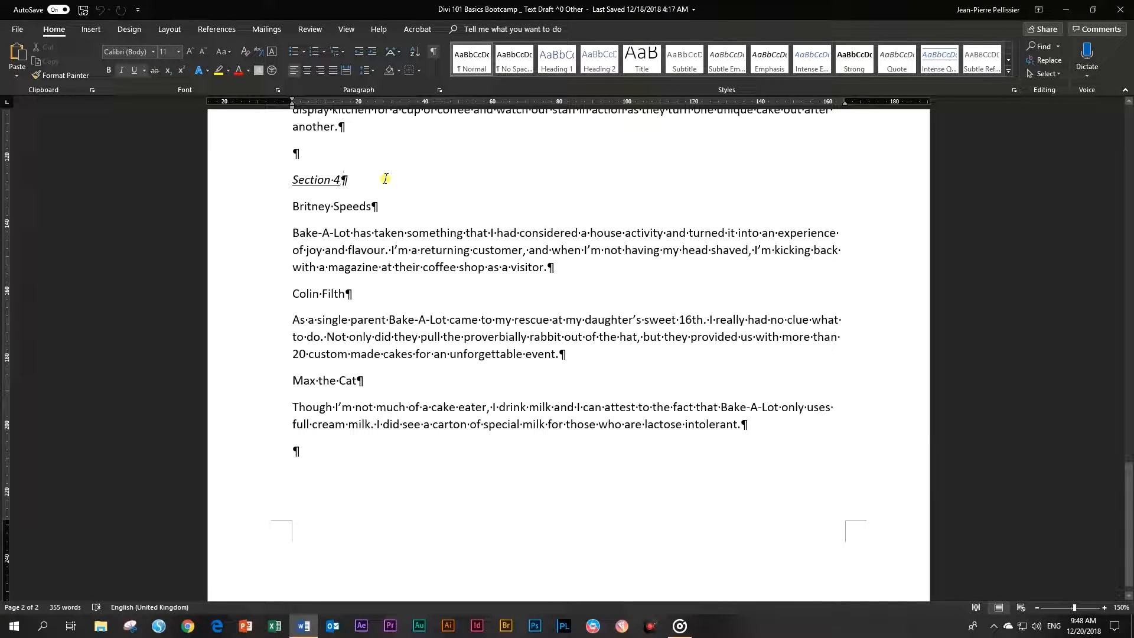
click(260, 210)
click(265, 302)
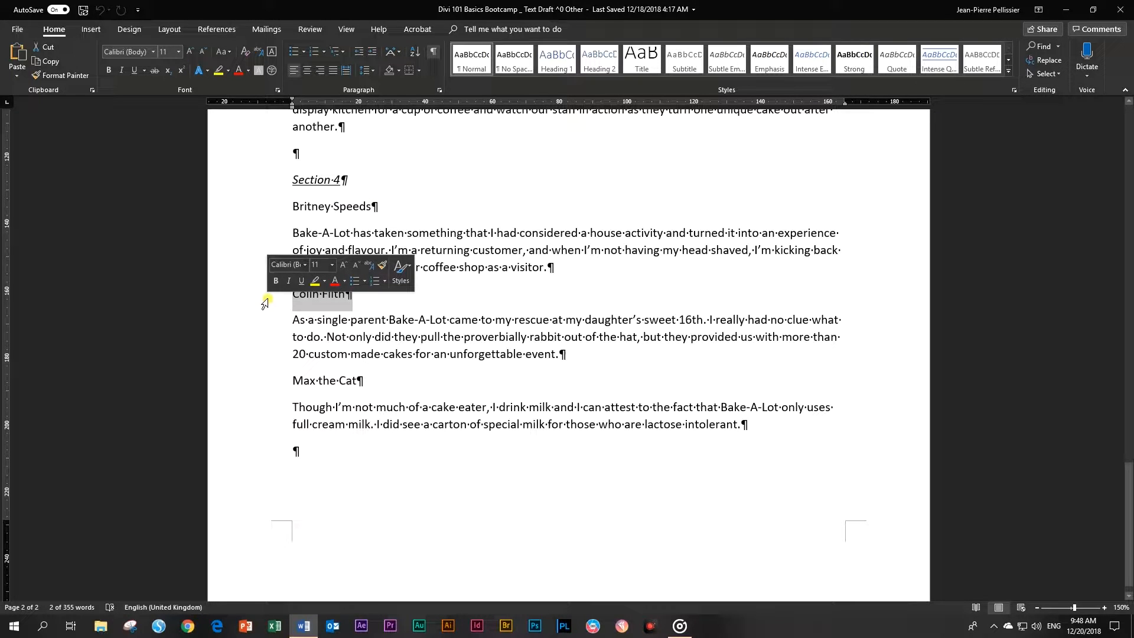
click(254, 383)
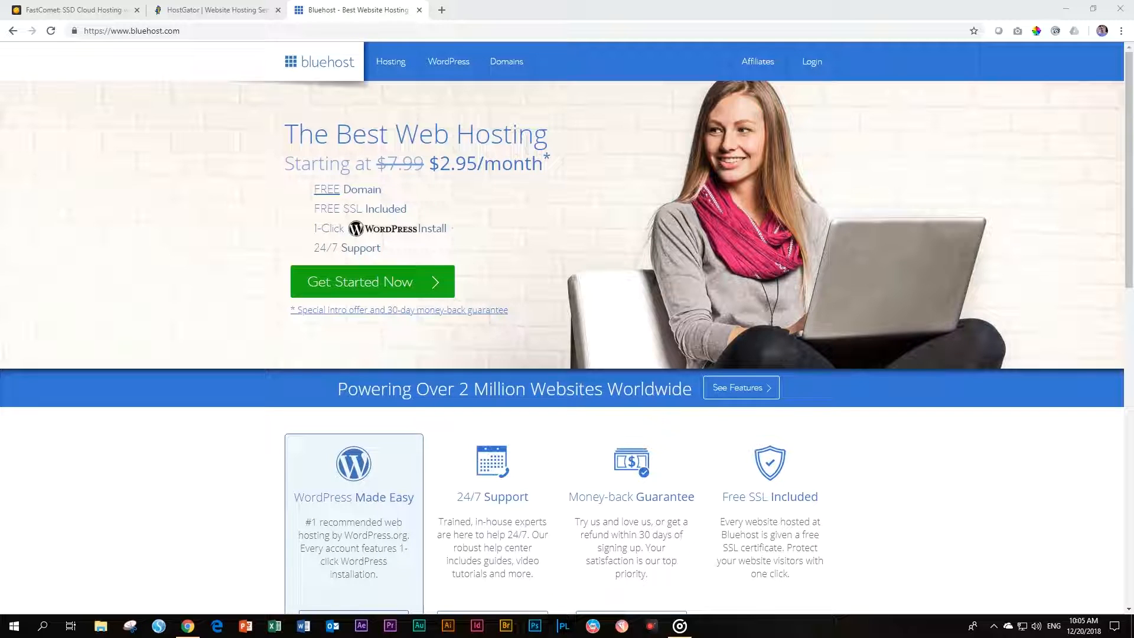
Flip between the HostGator, FastComet and Bluehost homepage tabs to compare the hosts
click(176, 4)
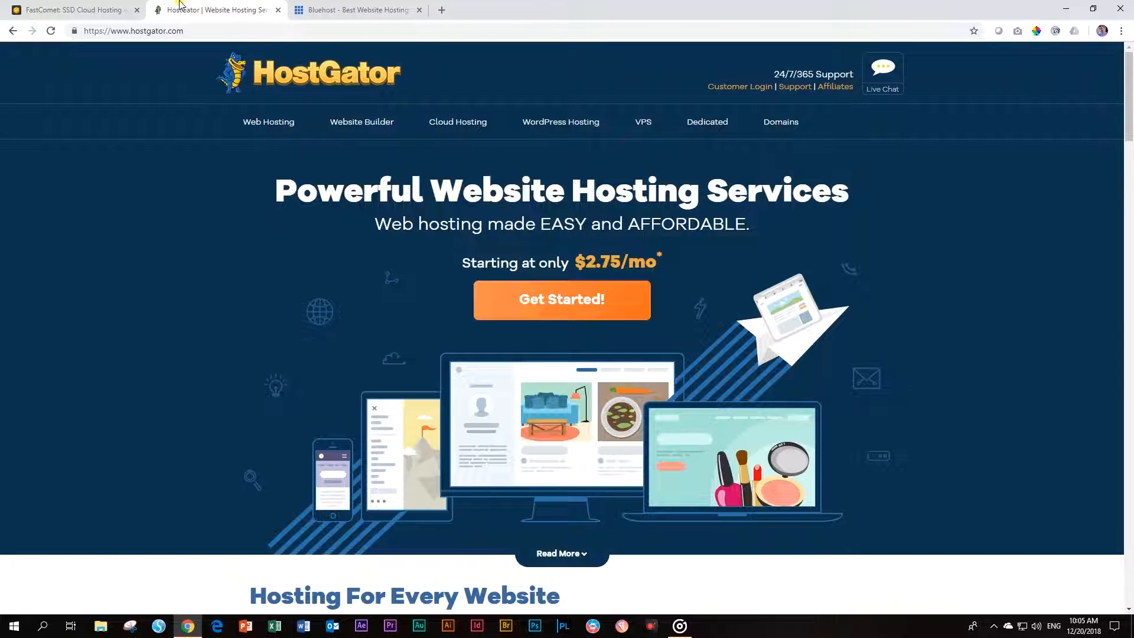
click(104, 5)
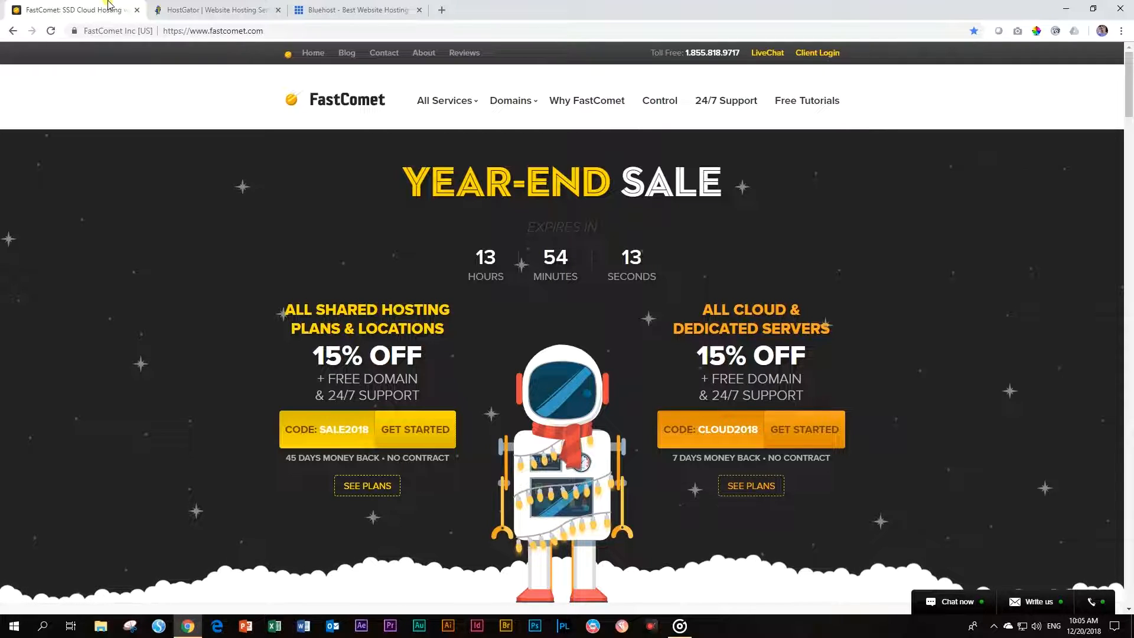
click(353, 7)
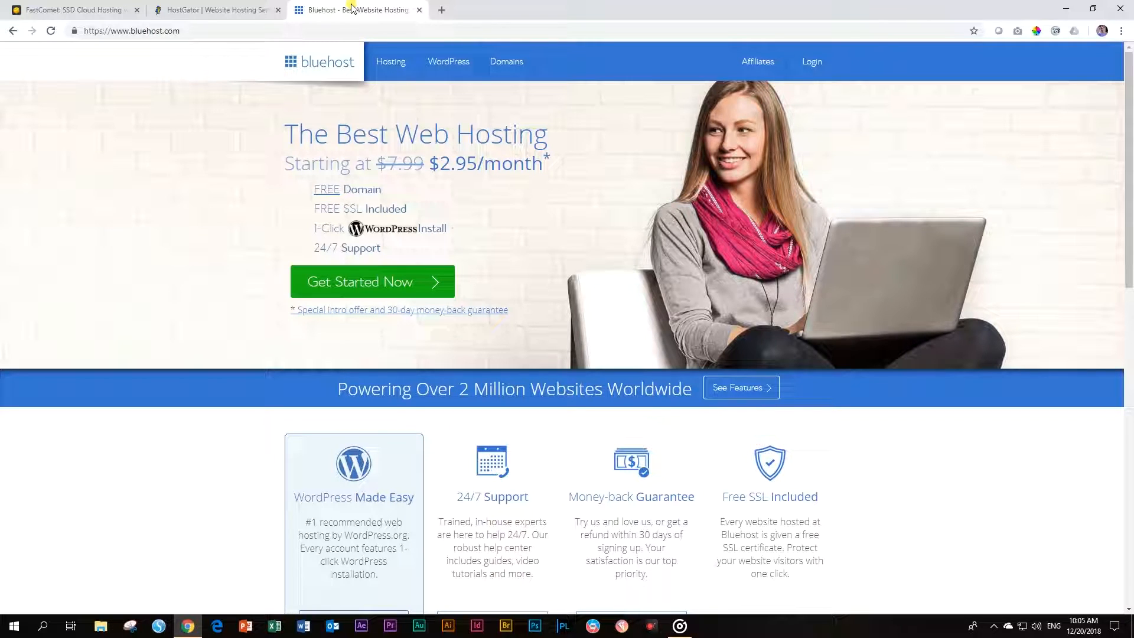
click(240, 4)
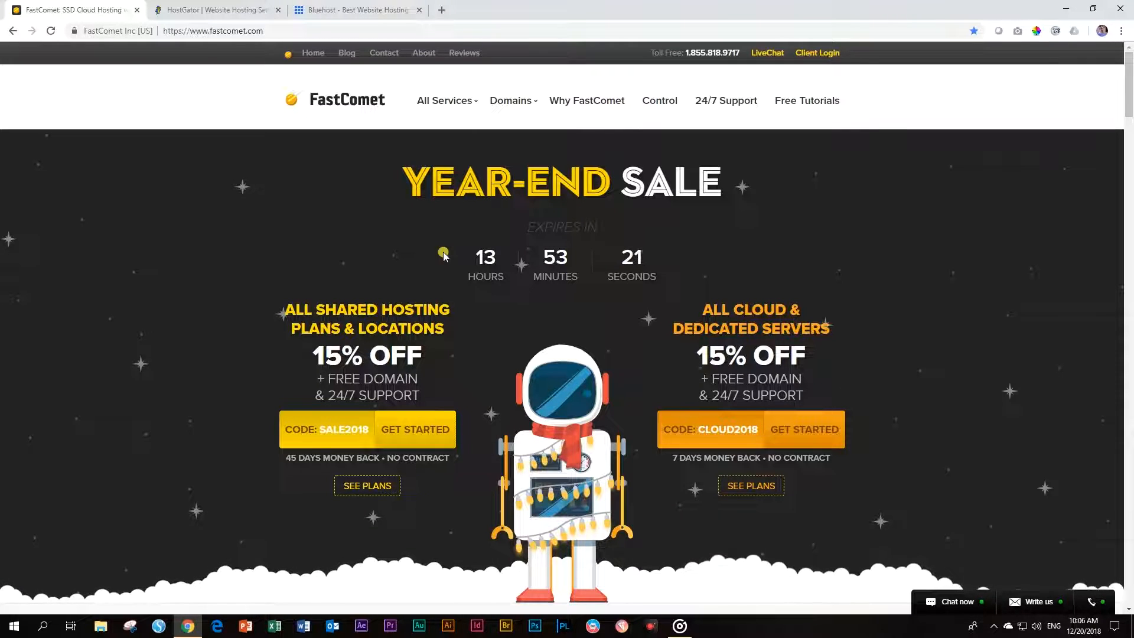
scroll(443, 257, down, 2)
scroll(945, 532, down, 3)
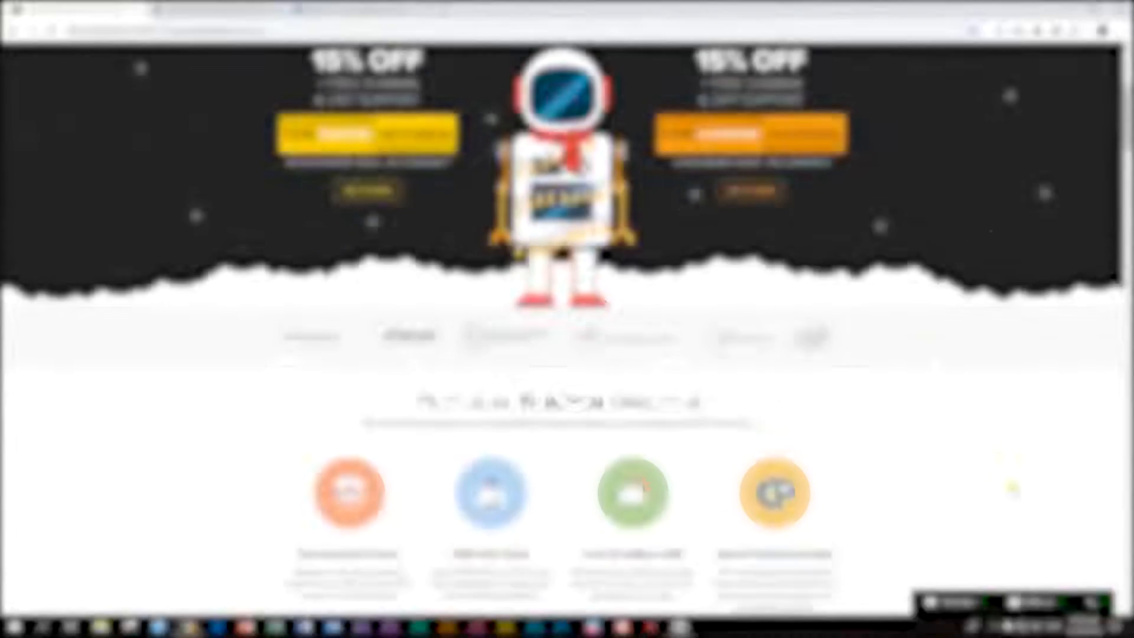
click(953, 603)
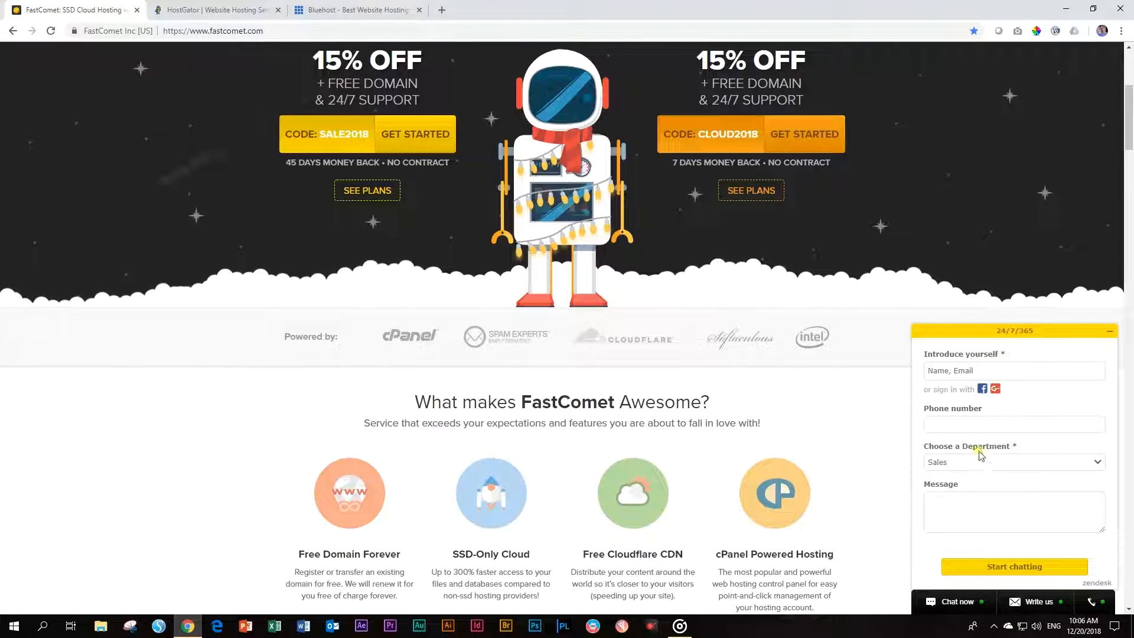
click(1116, 337)
click(373, 6)
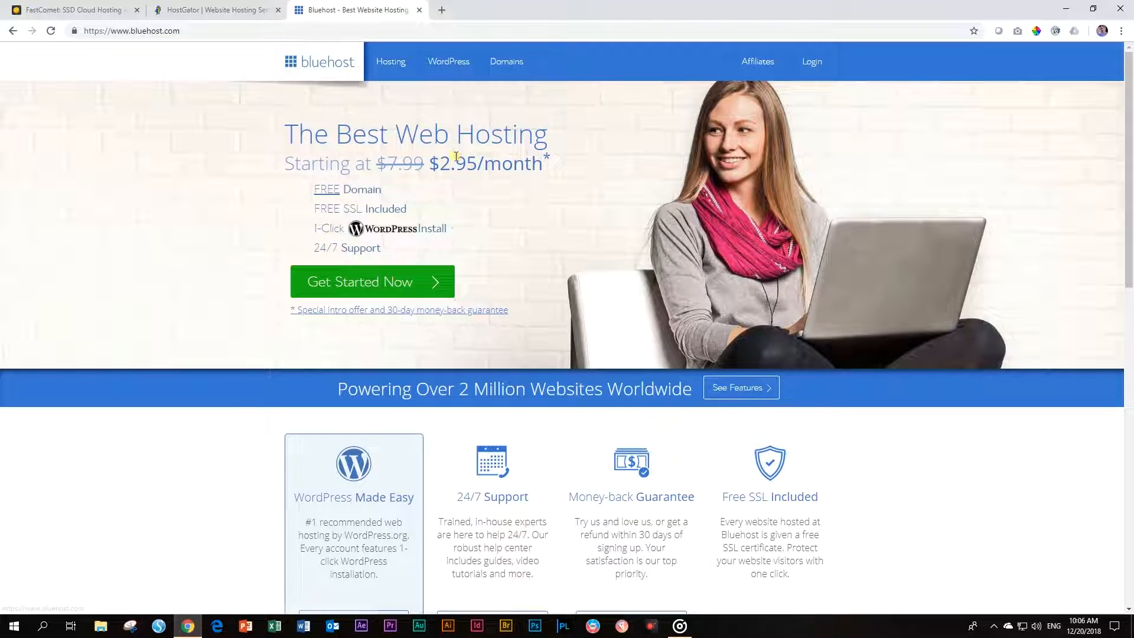
scroll(467, 189, down, 13)
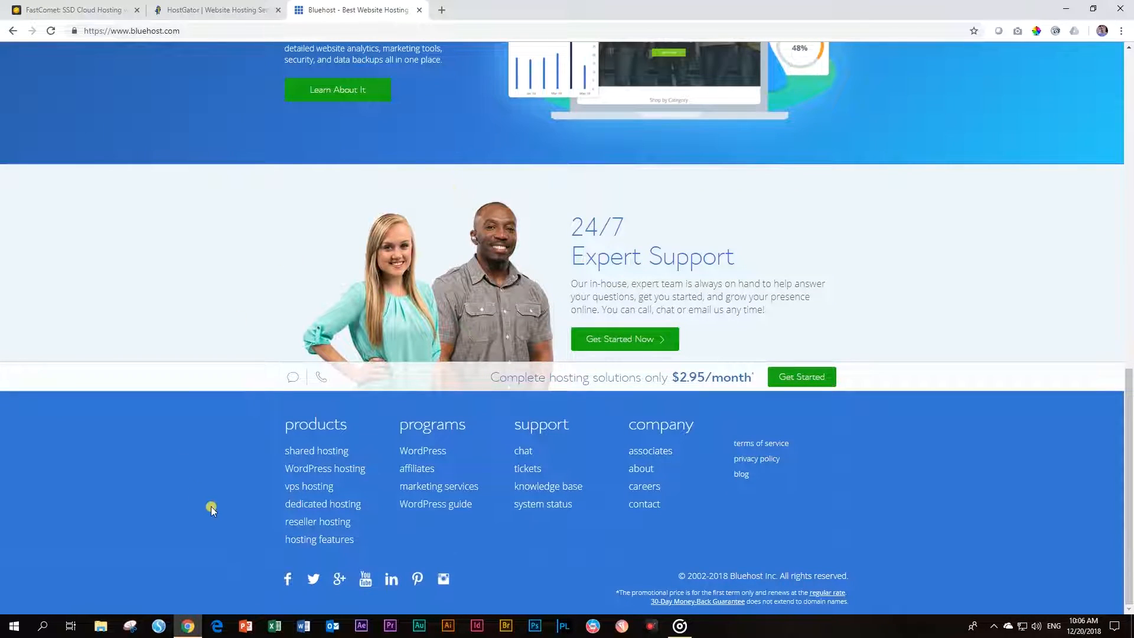
click(522, 453)
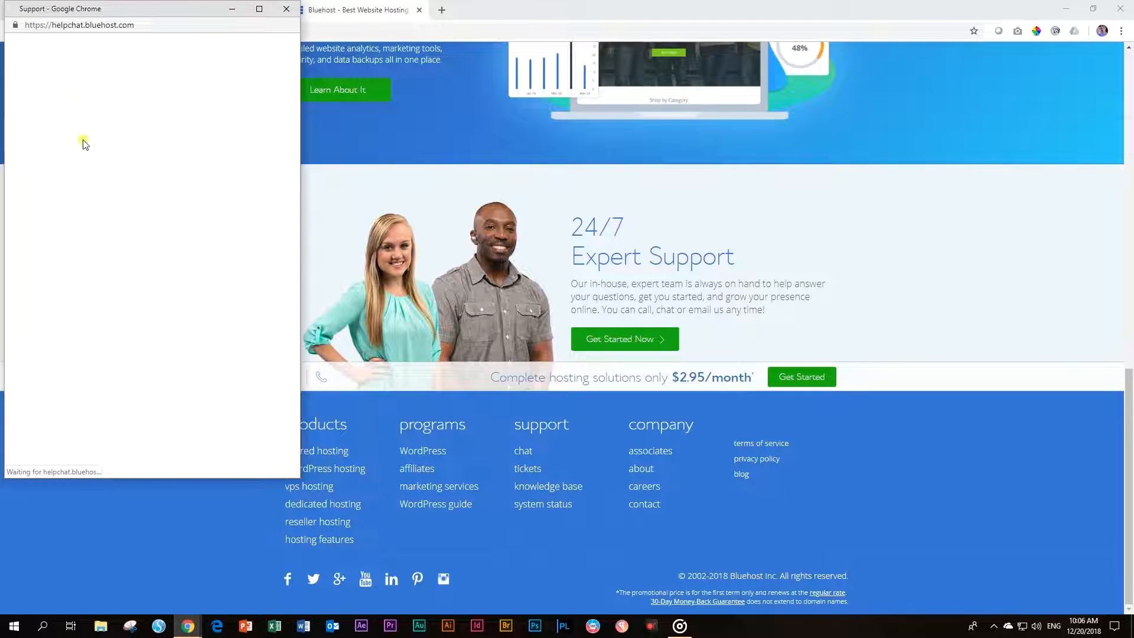
click(290, 9)
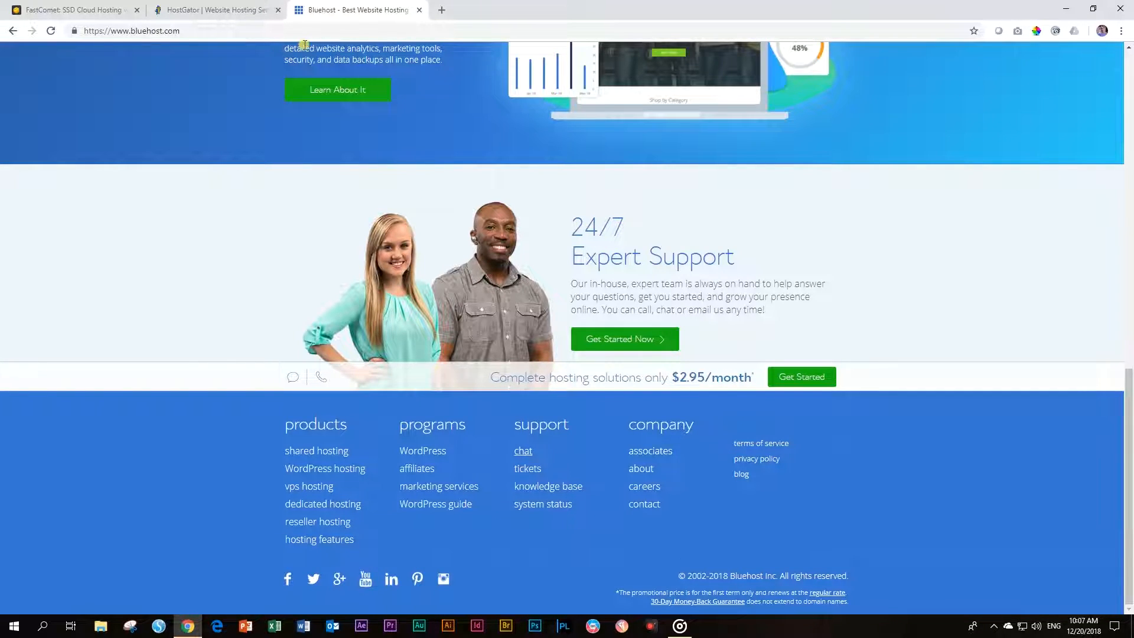
click(207, 13)
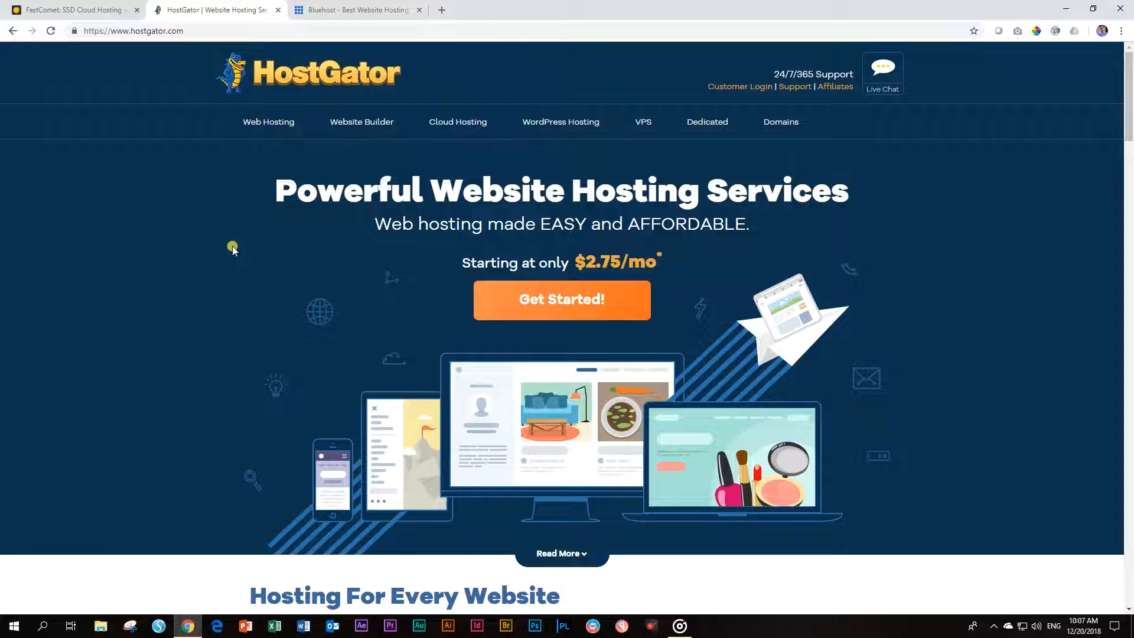
click(353, 9)
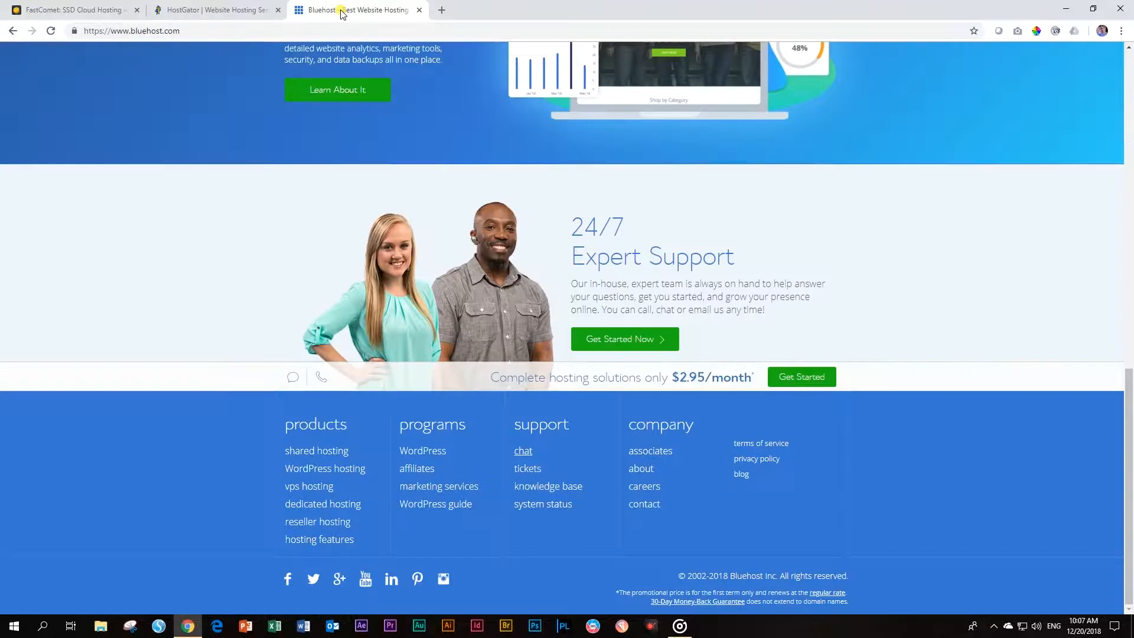
Go past HostGator and FastComet back to Bluehost and open the WordPress Made Easy details
click(214, 10)
click(116, 10)
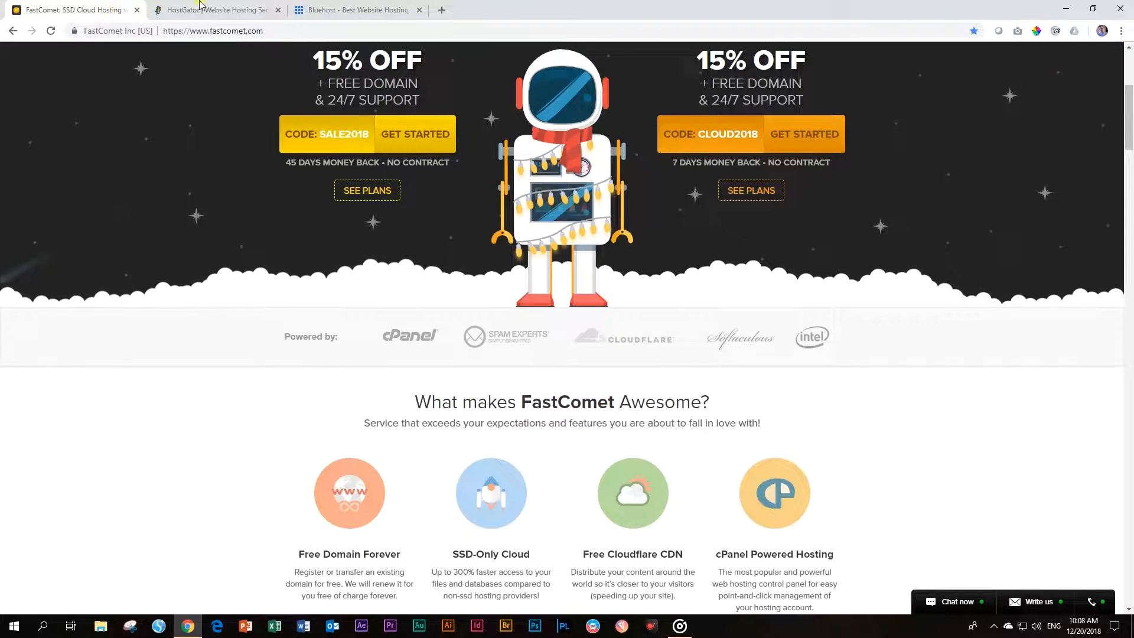
click(355, 9)
scroll(390, 178, up, 15)
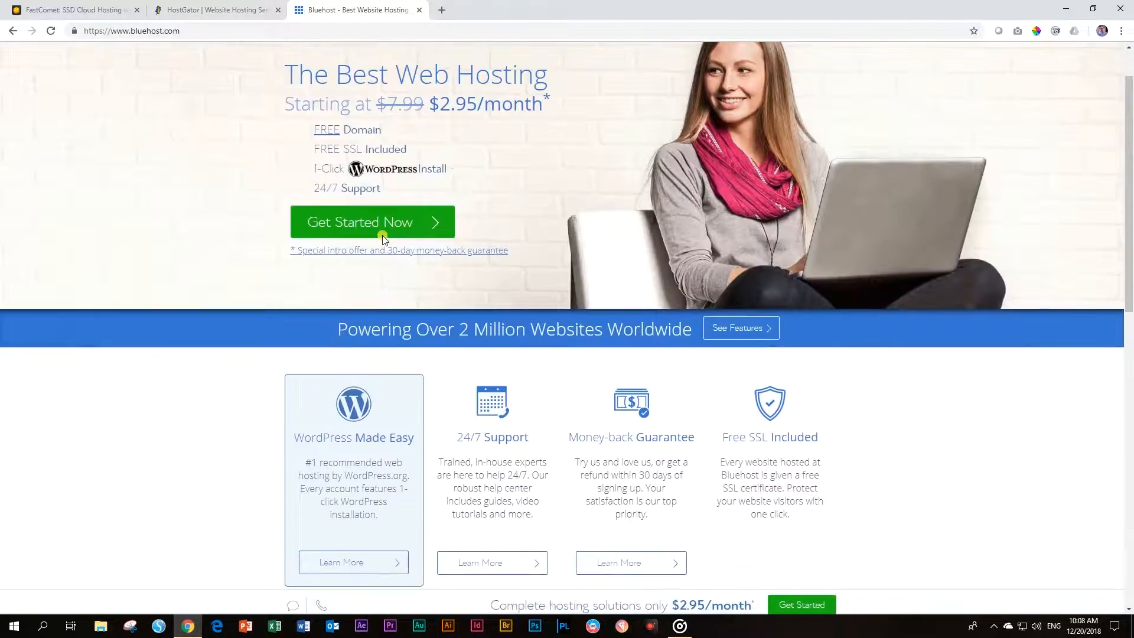
scroll(384, 273, down, 4)
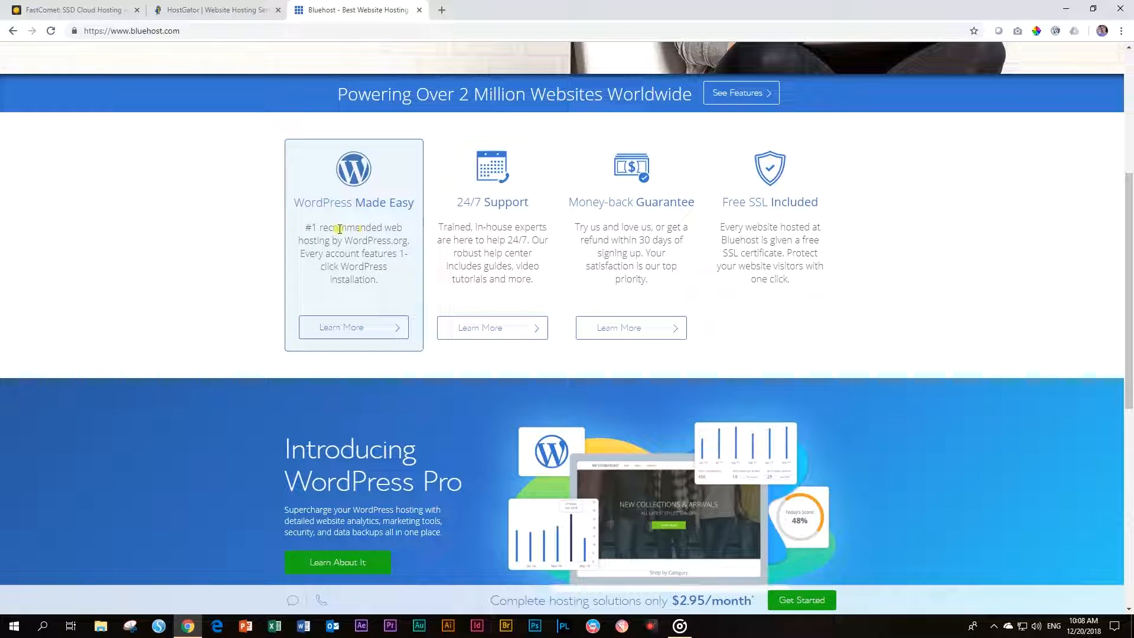
scroll(387, 242, up, 3)
scroll(389, 245, down, 4)
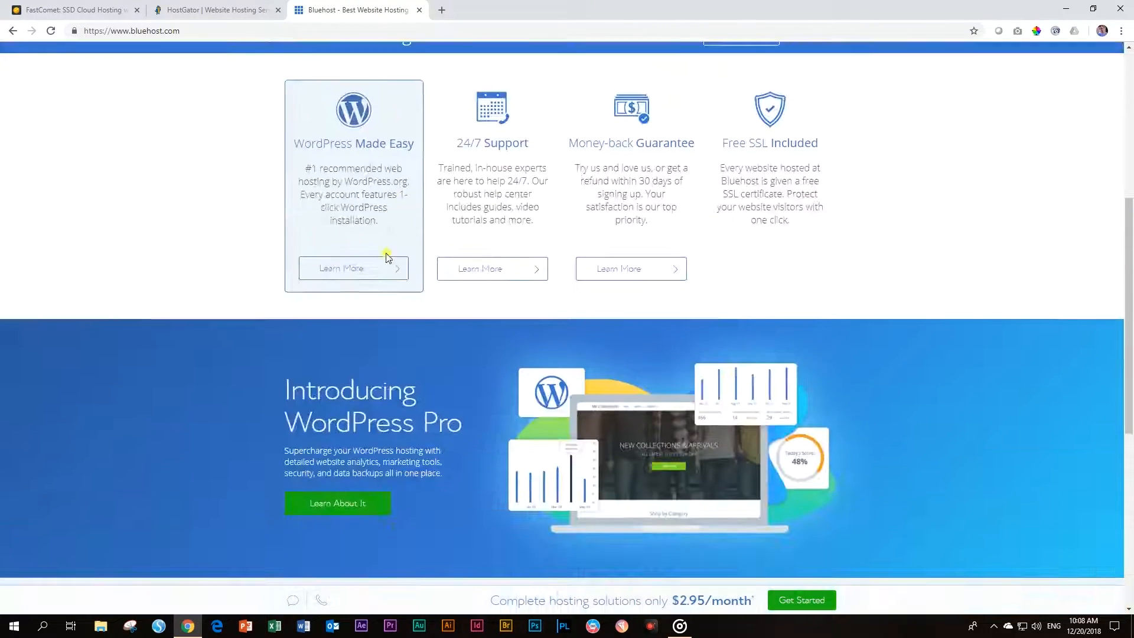
click(374, 268)
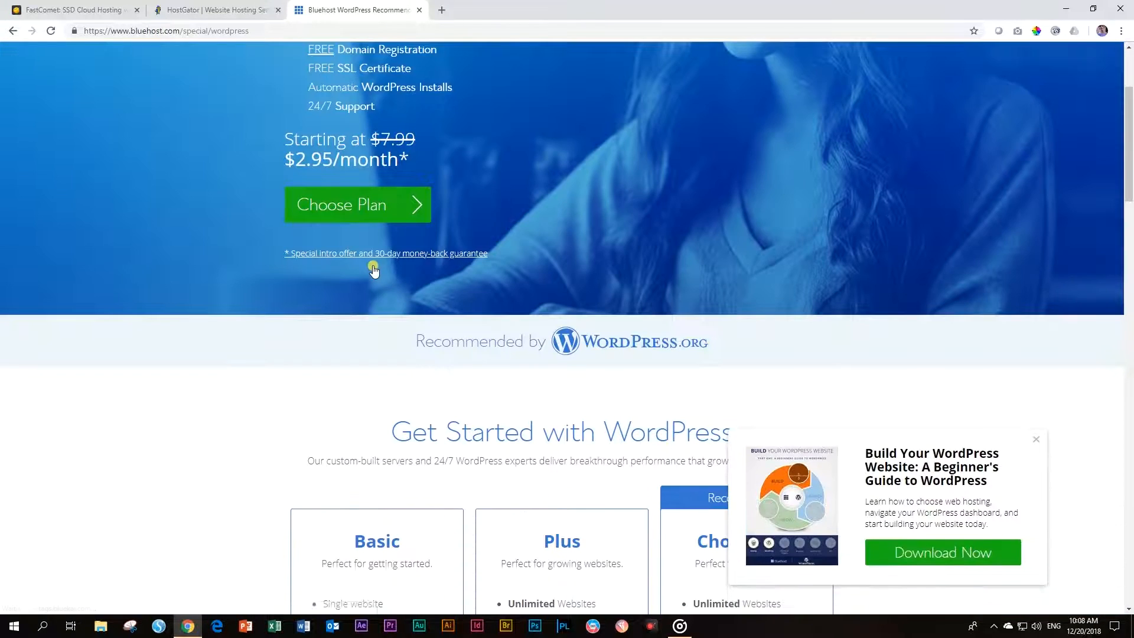
Close the WordPress beginner's guide popup and scroll through Bluehost's WordPress plans
scroll(374, 270, down, 5)
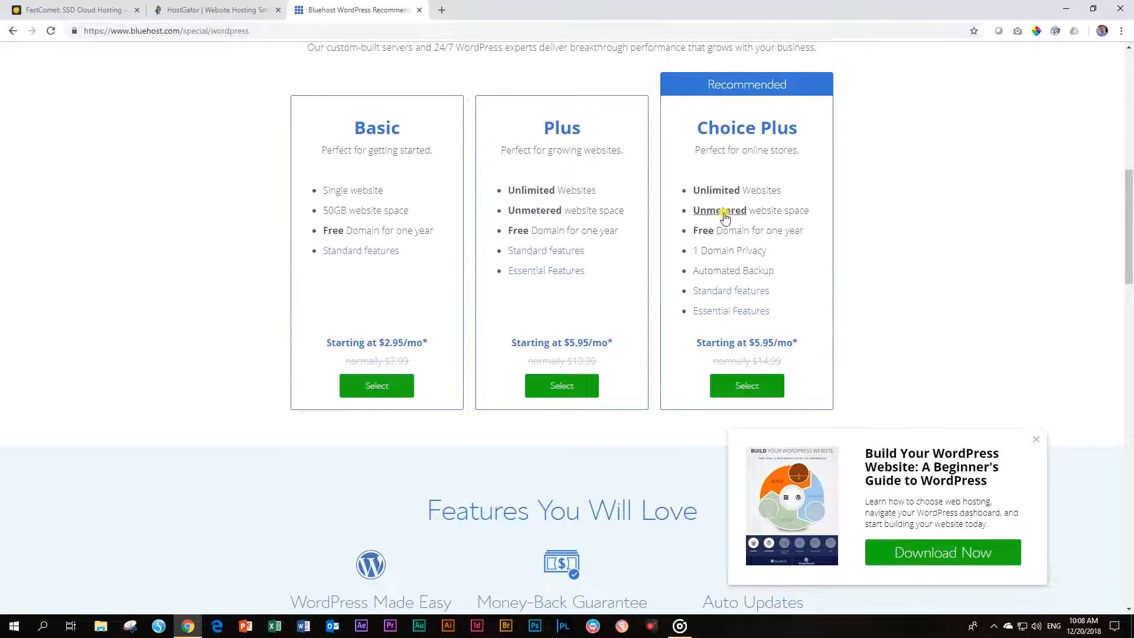
scroll(655, 271, down, 5)
scroll(678, 277, down, 3)
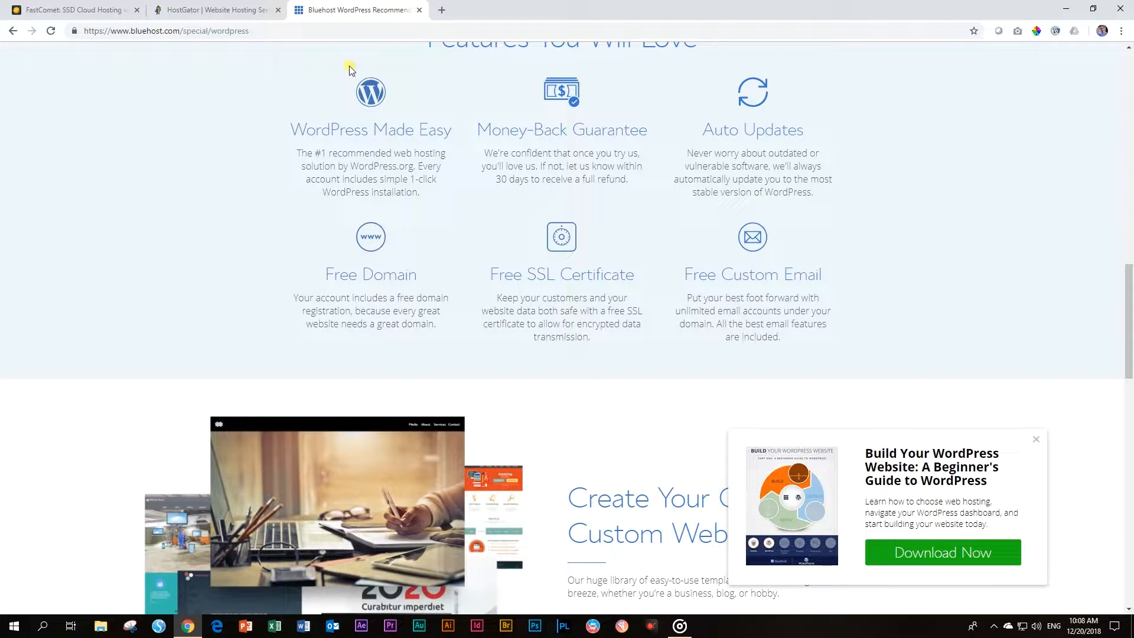
scroll(633, 275, down, 3)
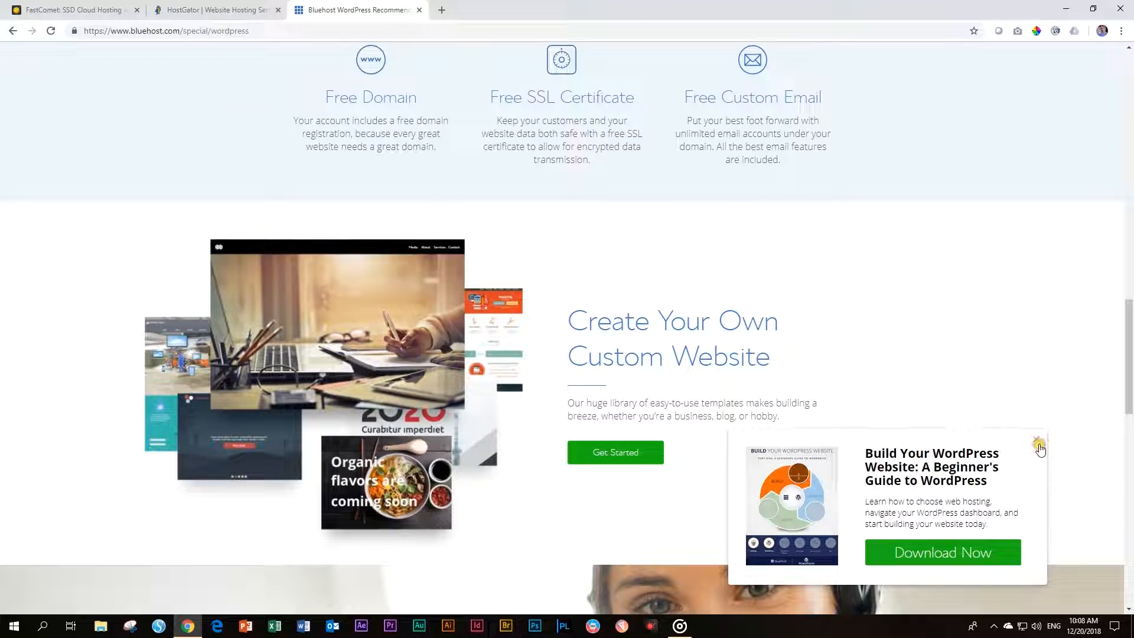
click(1036, 440)
scroll(1007, 419, down, 10)
scroll(1008, 421, down, 3)
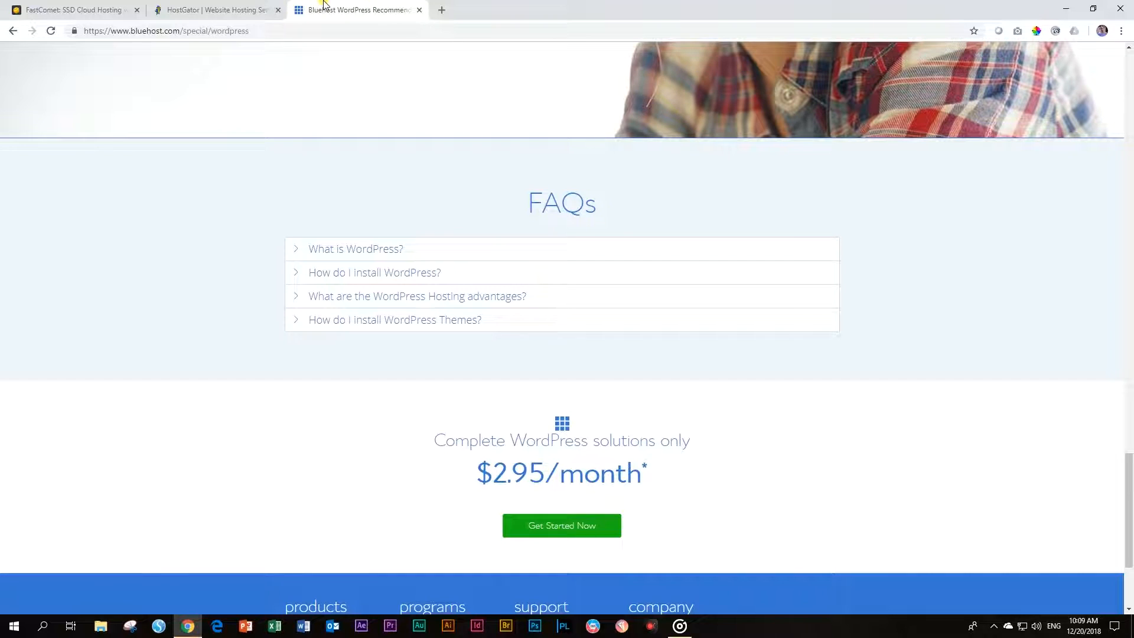
Highlight Automated Backup in the Choice Plus plan card
scroll(745, 253, up, 15)
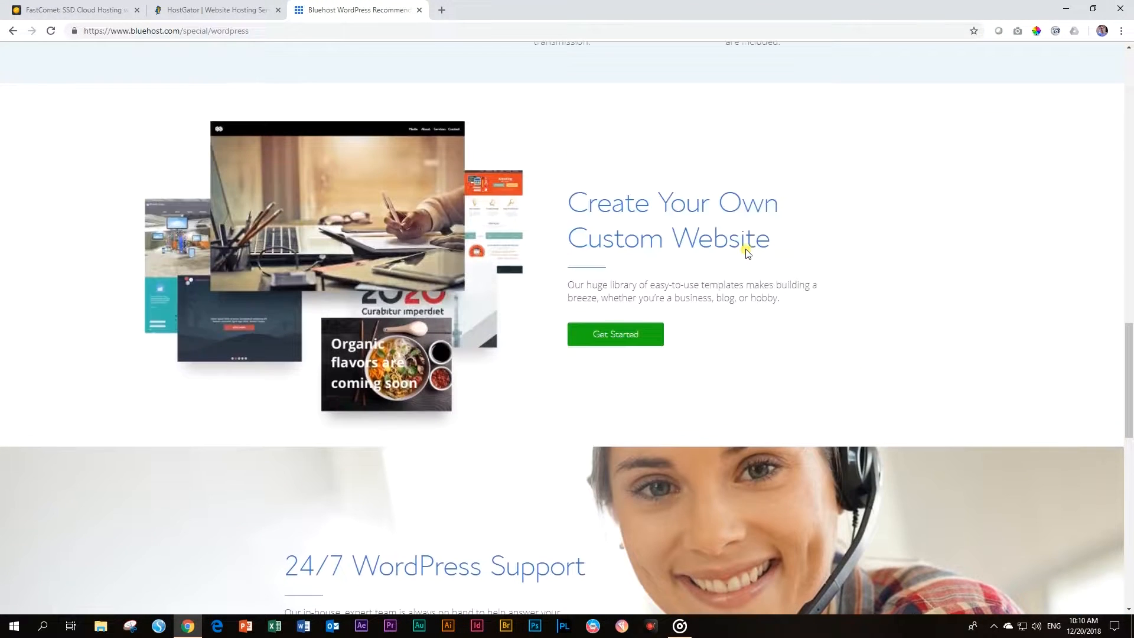
scroll(750, 251, up, 9)
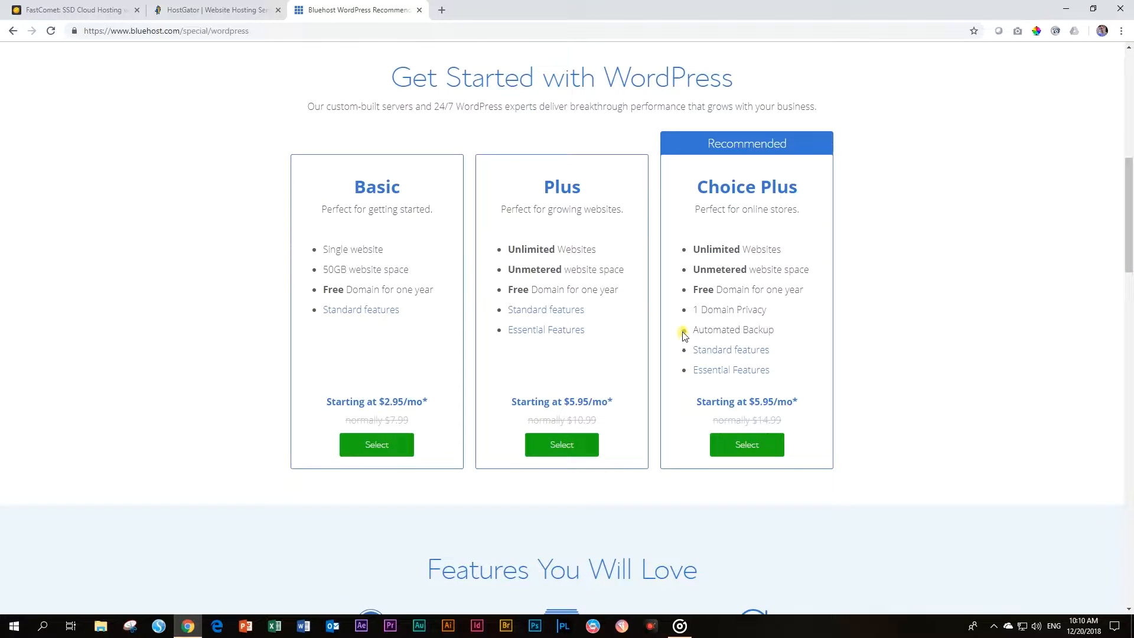
drag(691, 329, 777, 331)
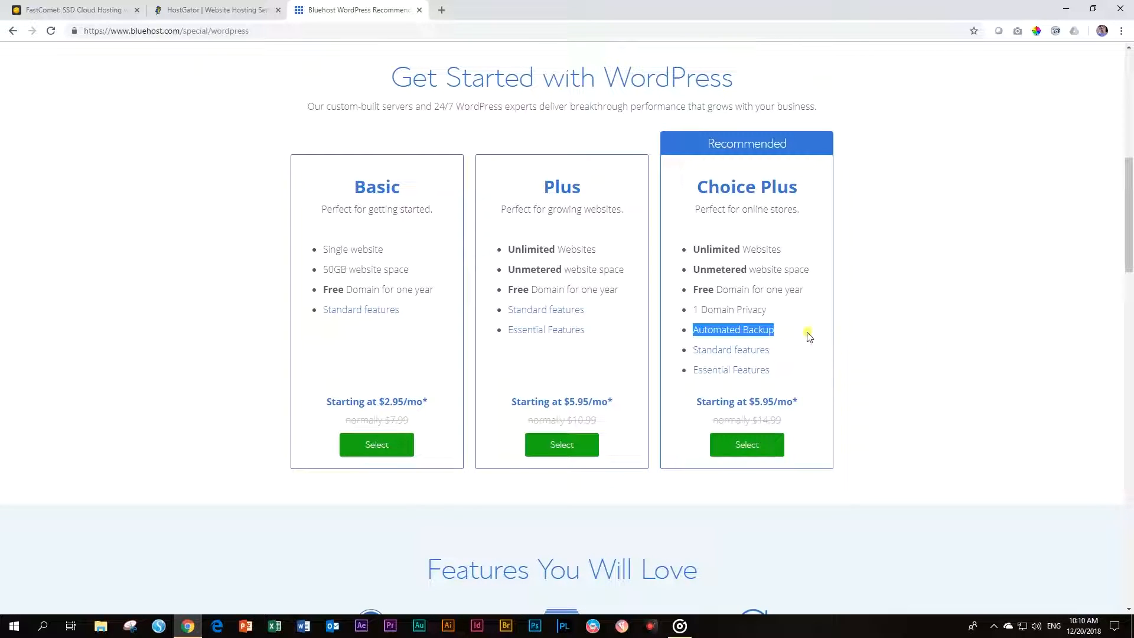
click(733, 330)
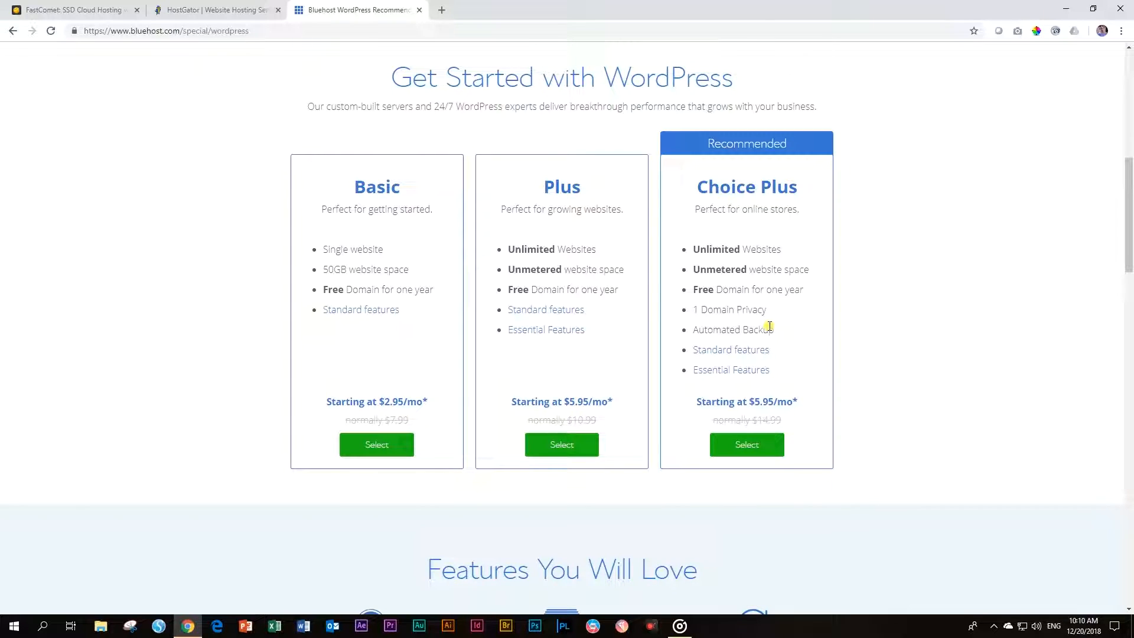
drag(785, 329, 693, 334)
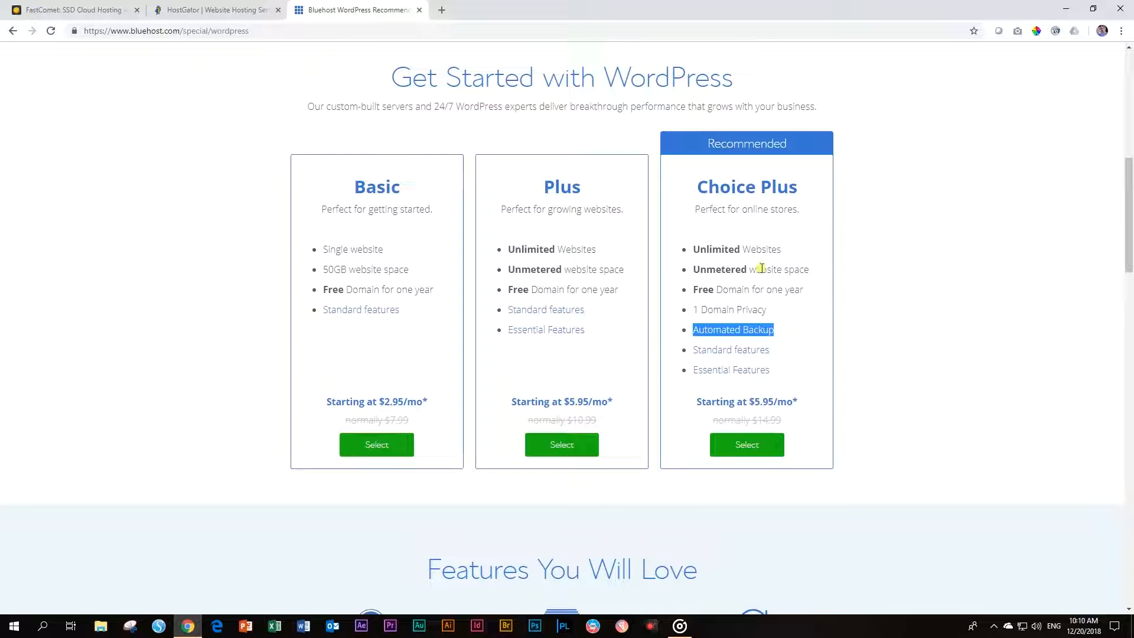
click(756, 331)
drag(778, 329, 684, 331)
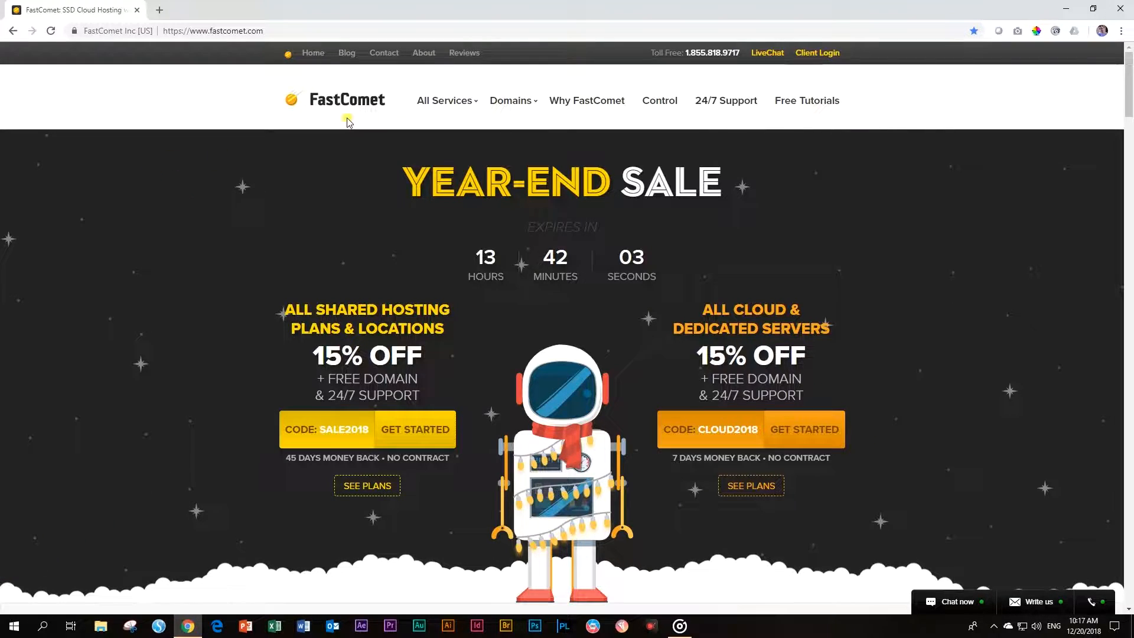
Open FastComet's WordPress Hosting page from All Services and scroll to the plan cards
click(441, 101)
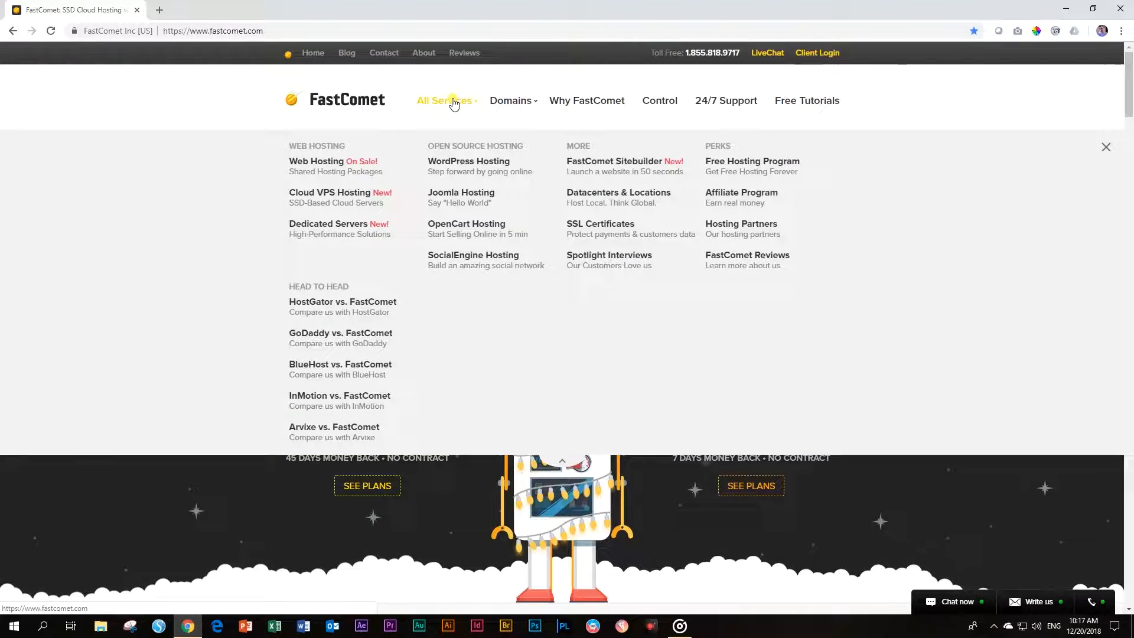
click(488, 168)
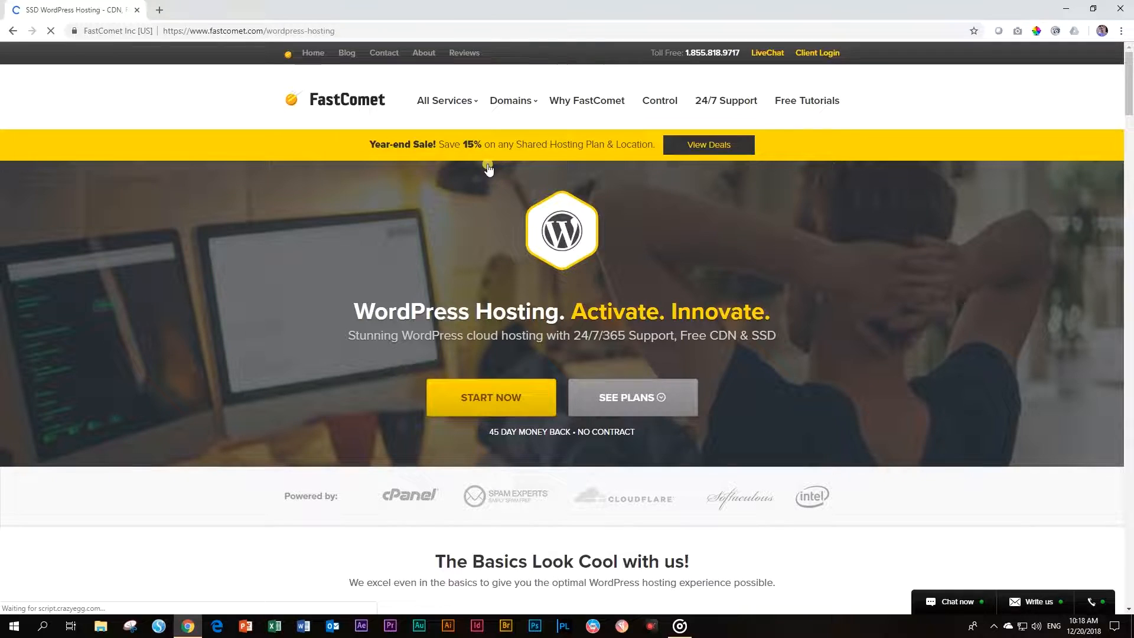
scroll(479, 197, down, 4)
scroll(479, 198, down, 15)
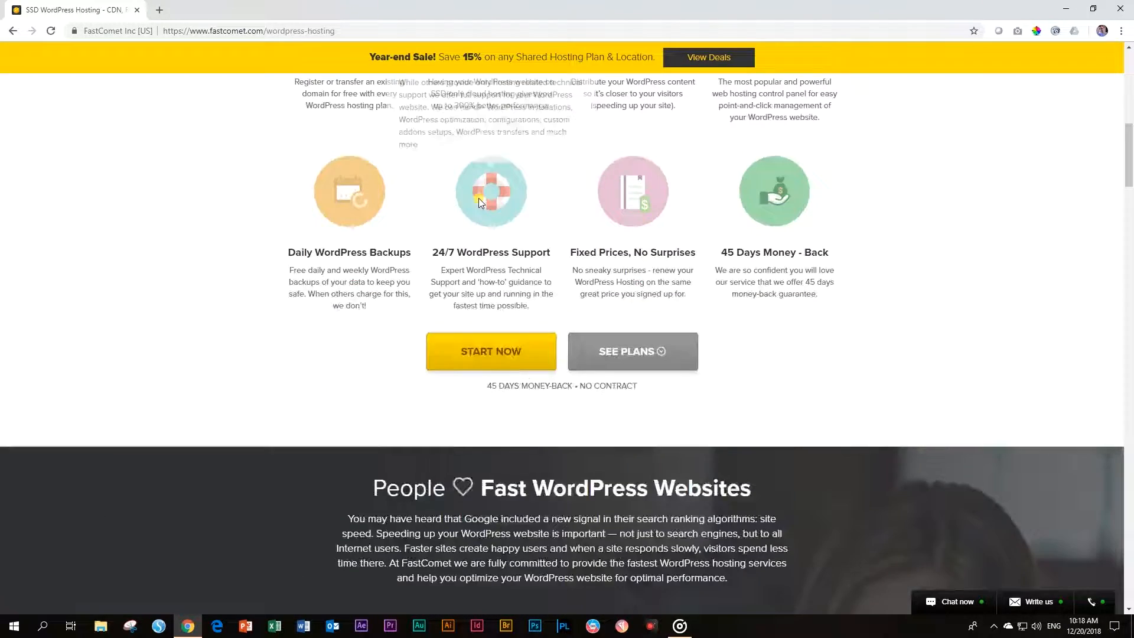
scroll(477, 204, down, 13)
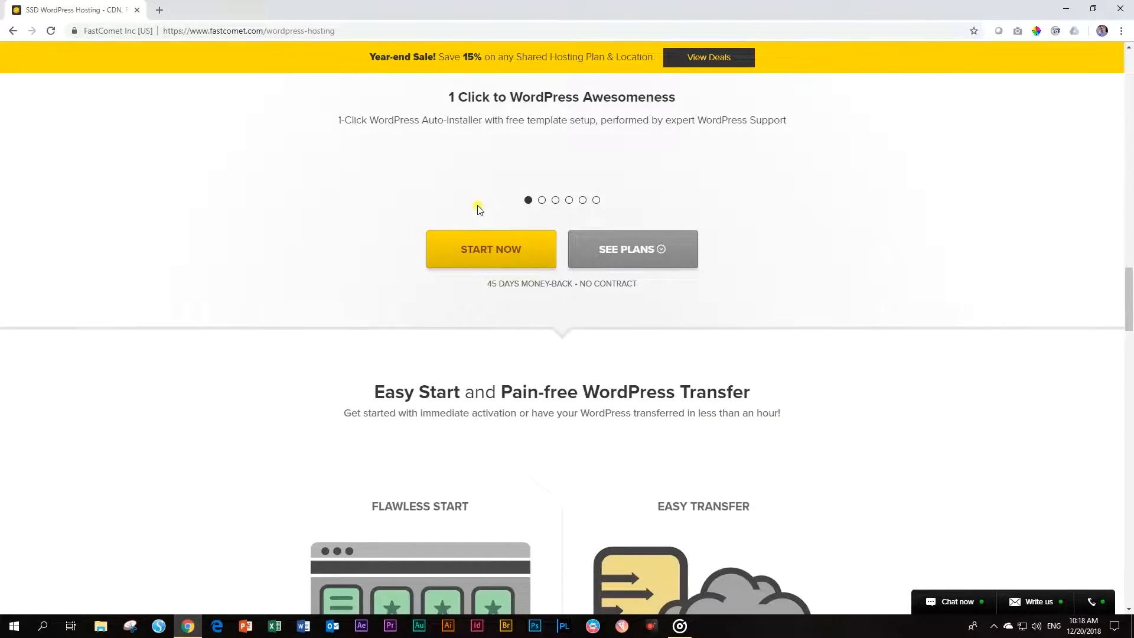
scroll(478, 205, down, 13)
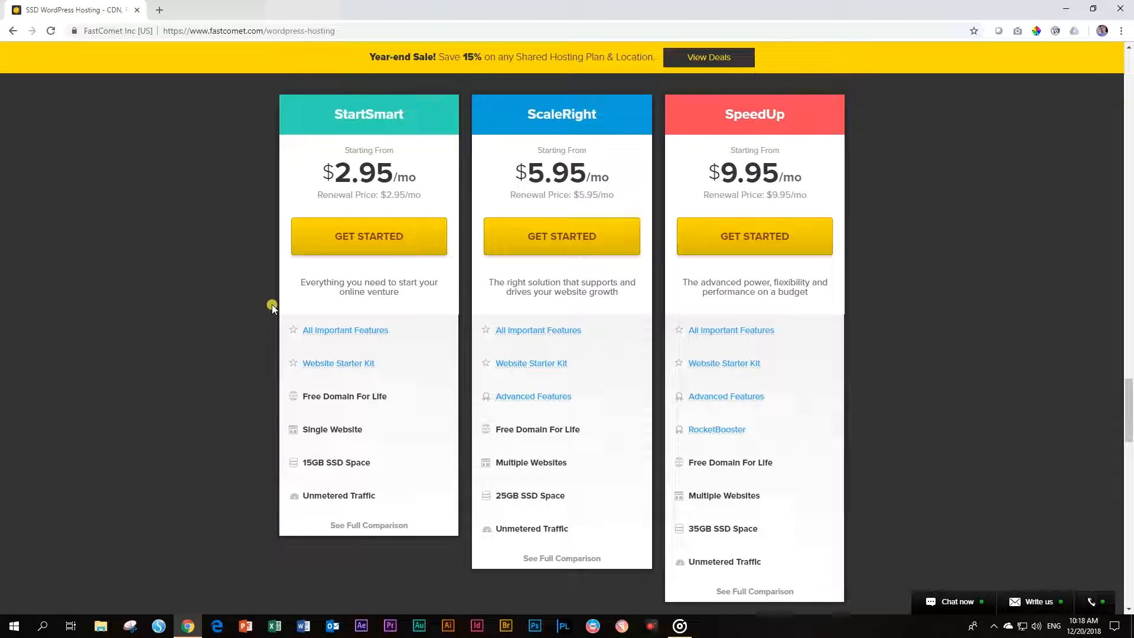
Compare StartSmart's Single Website with ScaleRight's Multiple Websites, then order StartSmart
drag(307, 430, 363, 430)
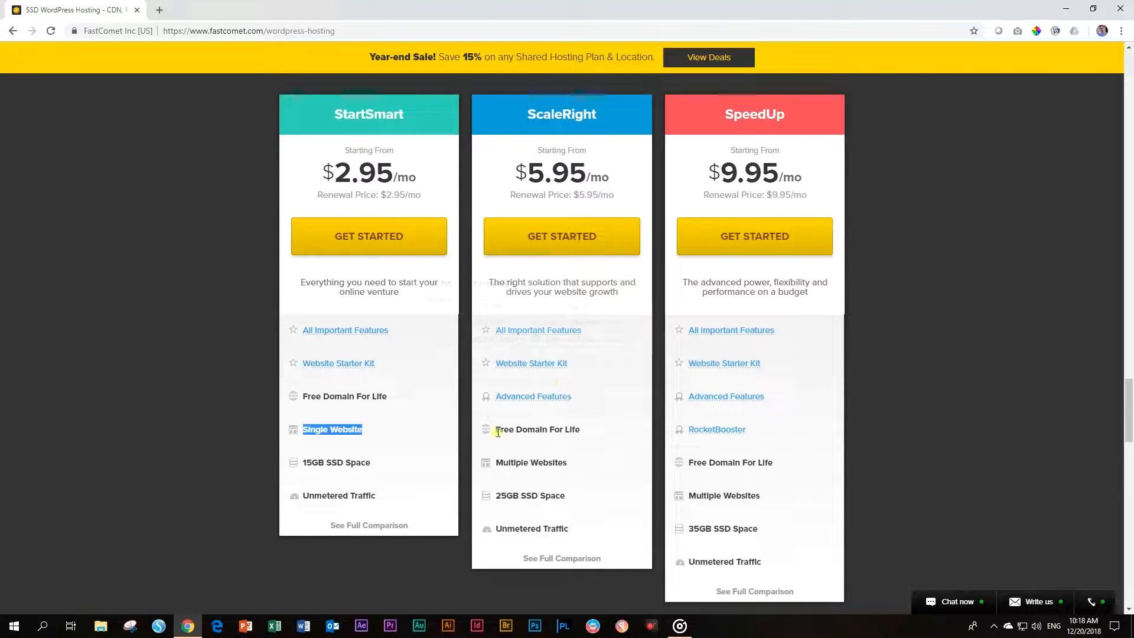
drag(495, 463, 572, 470)
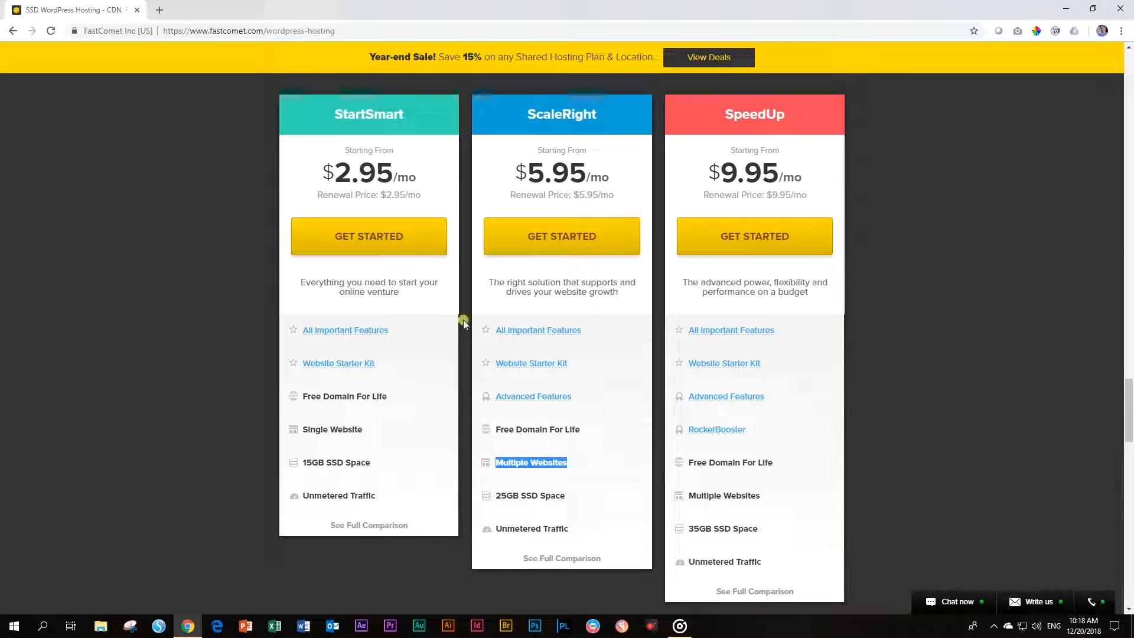
click(380, 238)
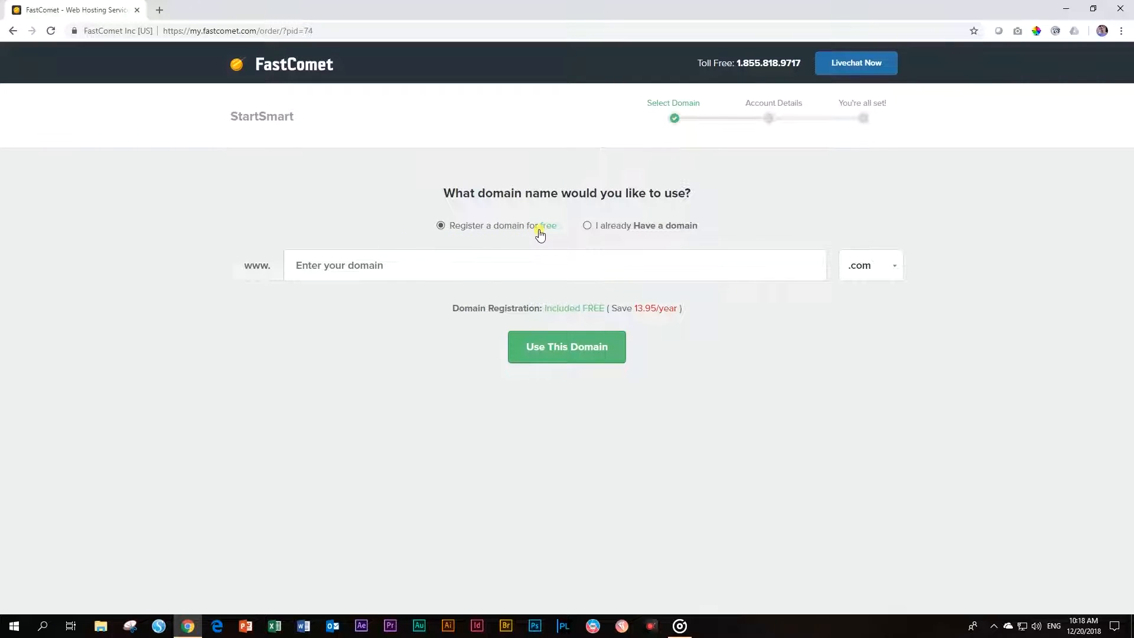
Register the free domain websites4beginners.net with the .net extension and use it for the order
click(589, 227)
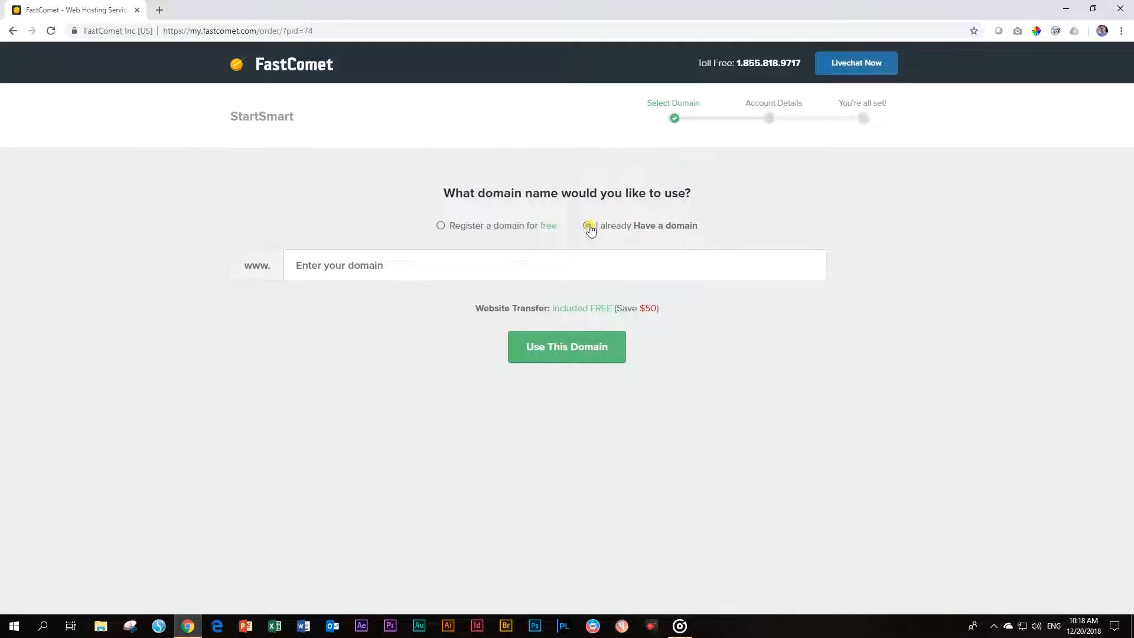
click(441, 226)
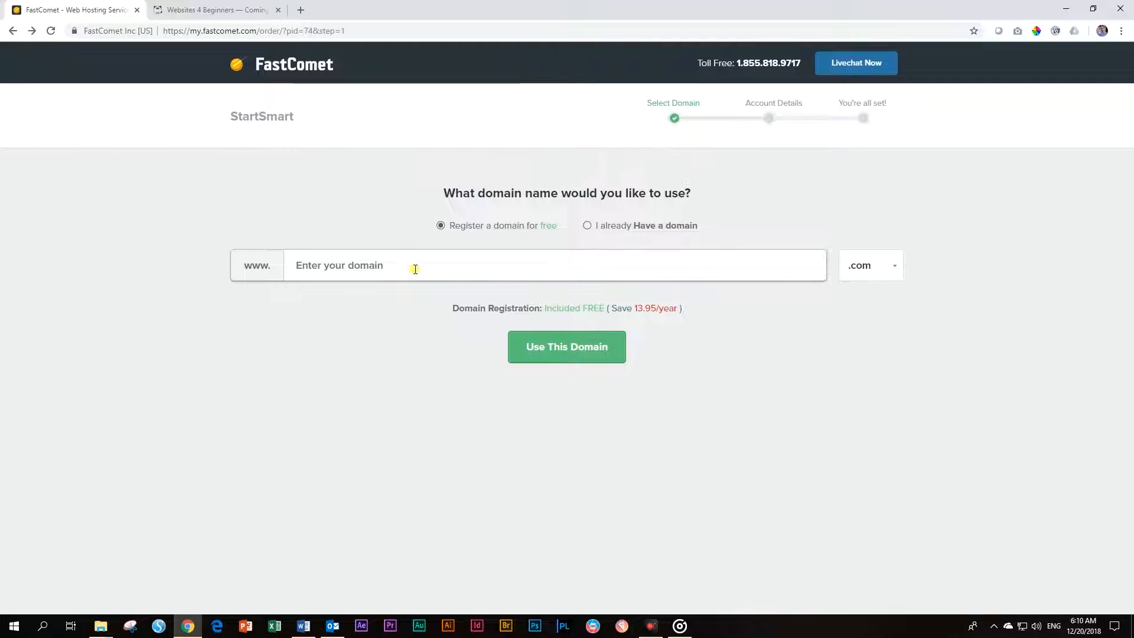
click(416, 270)
text(websit)
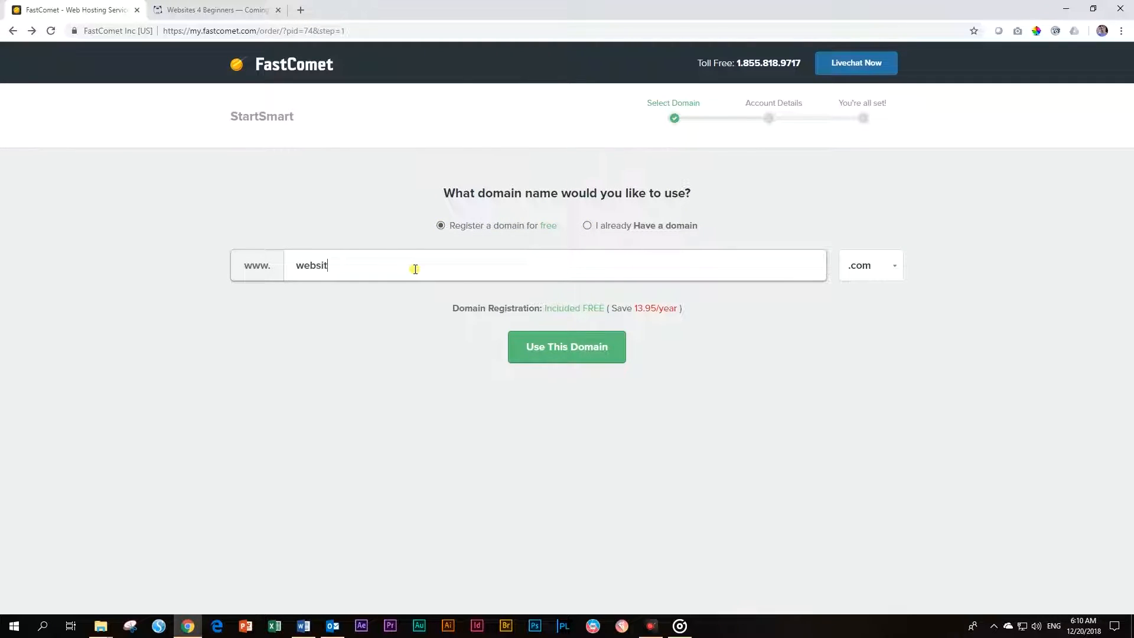
text(es4beginners)
click(278, 12)
click(857, 265)
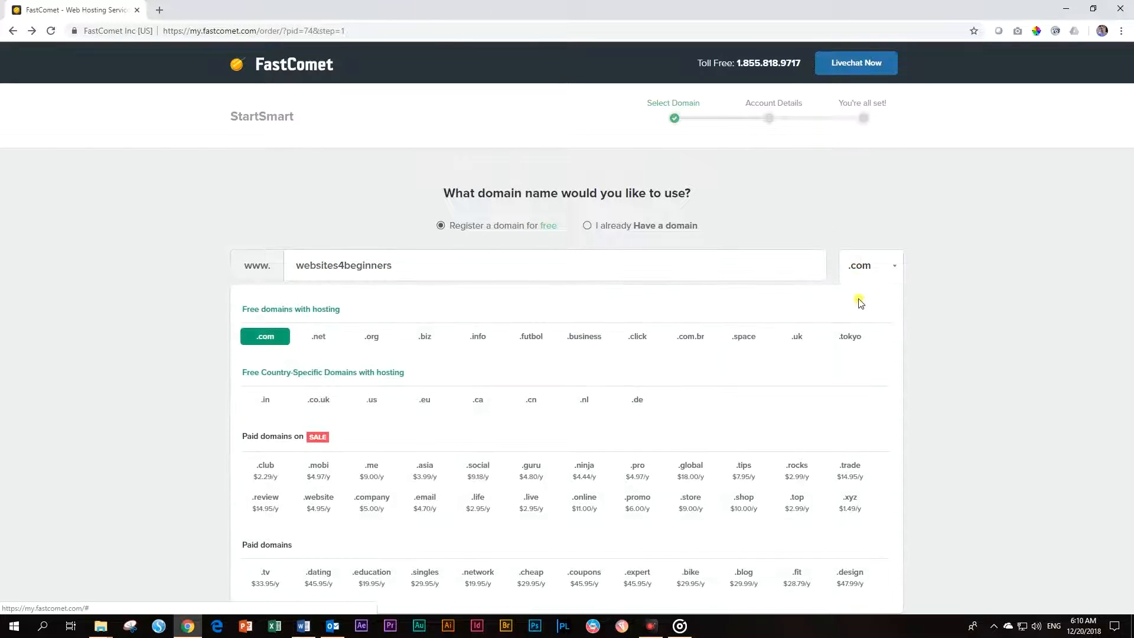
click(326, 341)
click(586, 349)
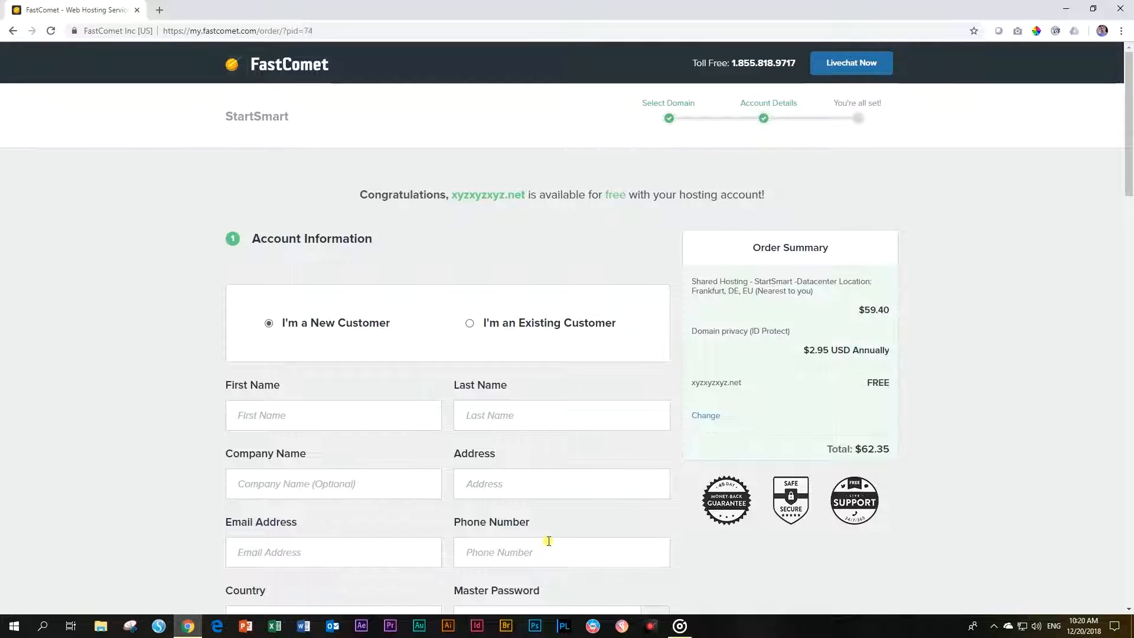
Choose the 36-month billing cycle and PayPal as the payment method
scroll(546, 551, down, 6)
scroll(550, 550, down, 2)
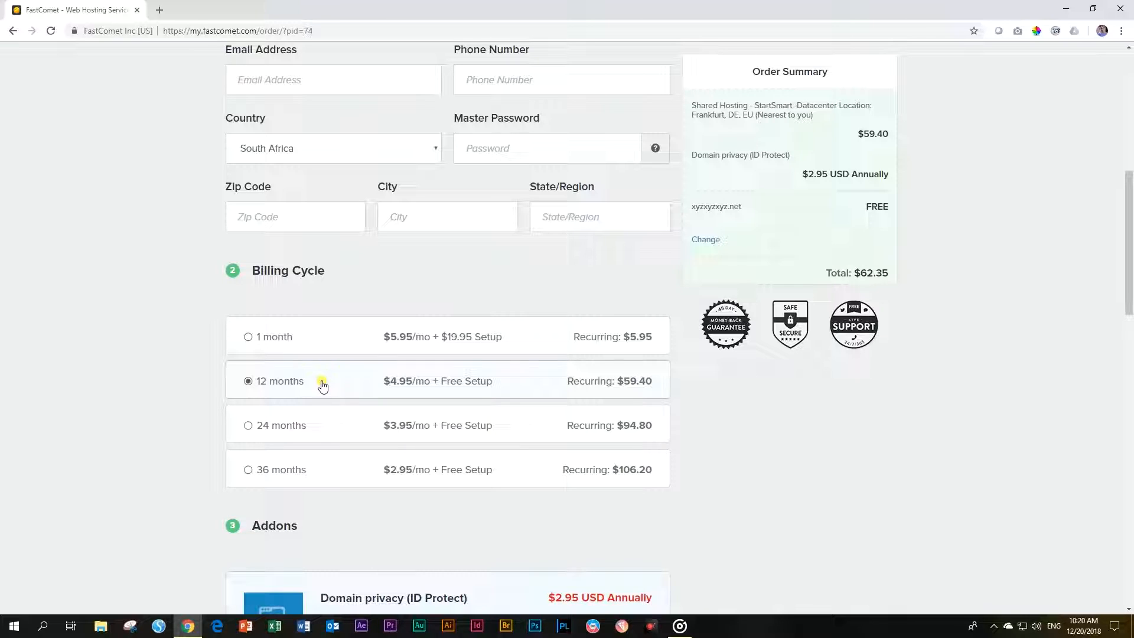
click(249, 471)
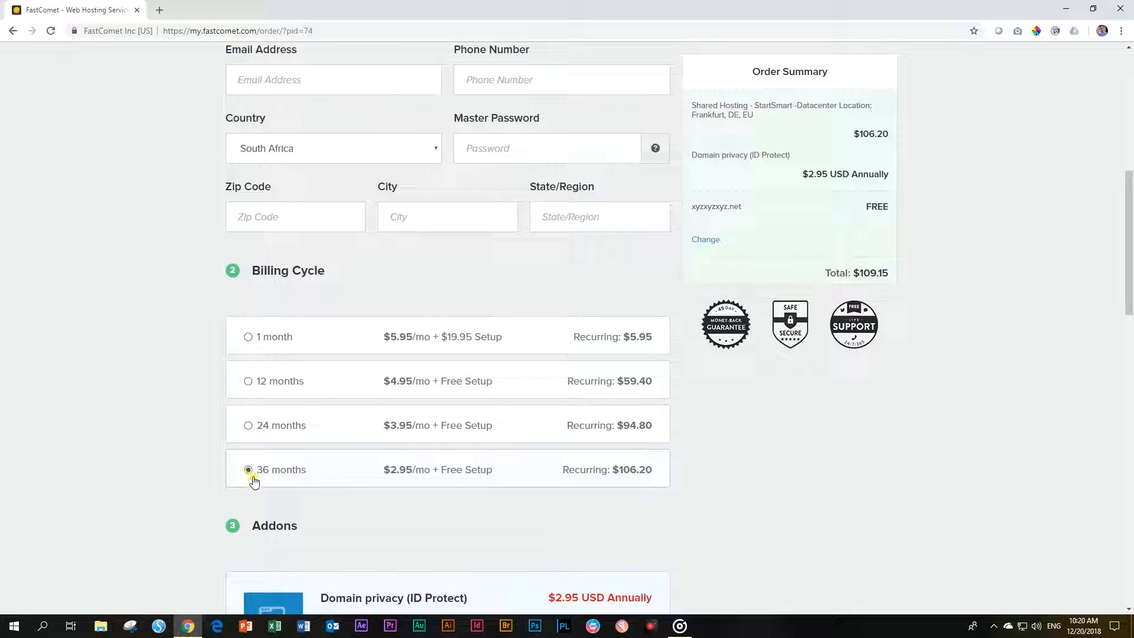
scroll(255, 479, down, 6)
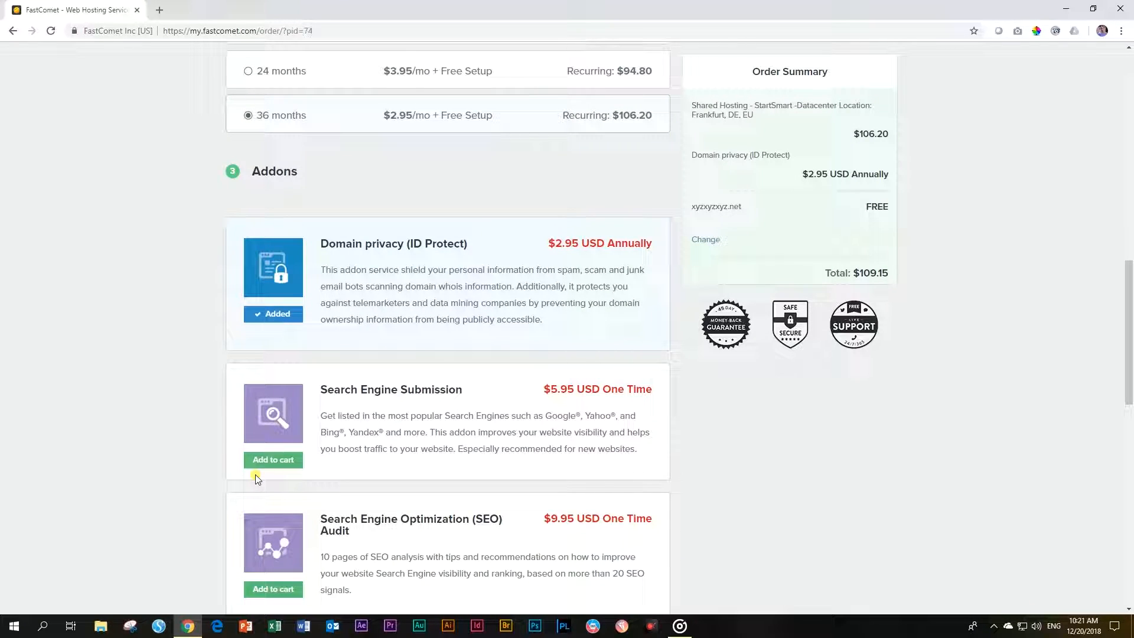
scroll(256, 479, down, 2)
scroll(257, 479, down, 5)
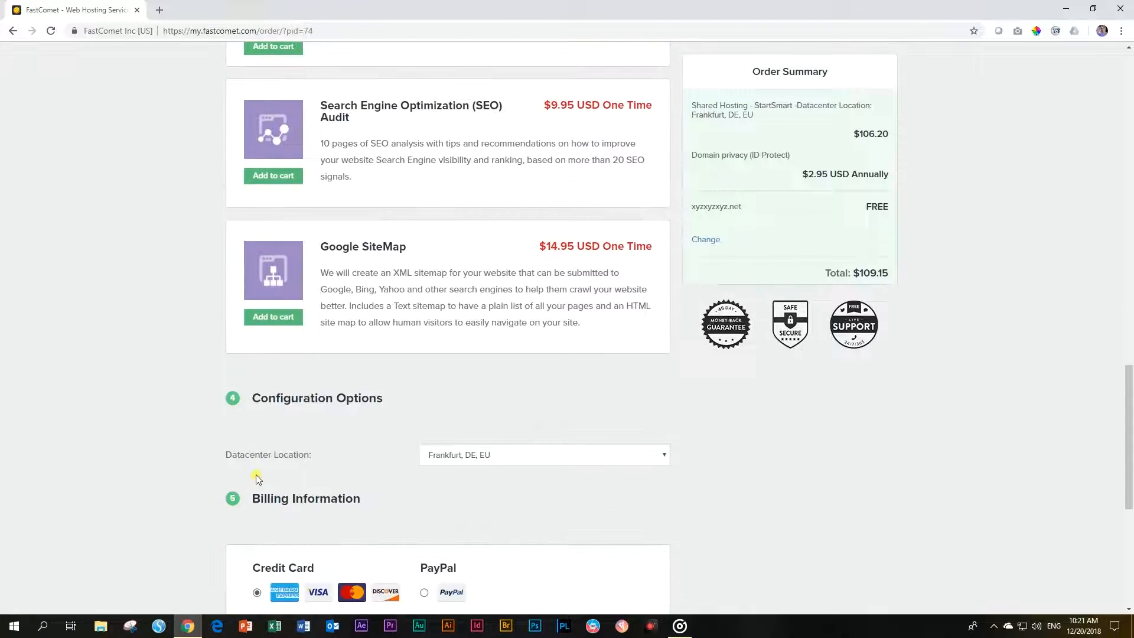
scroll(257, 479, down, 6)
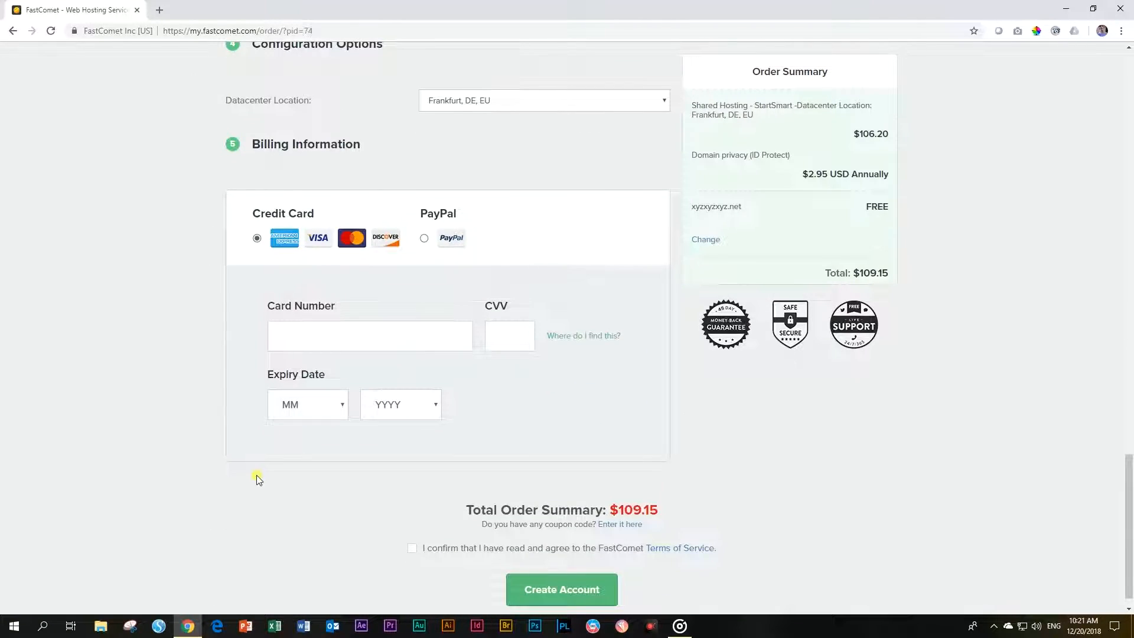
click(426, 239)
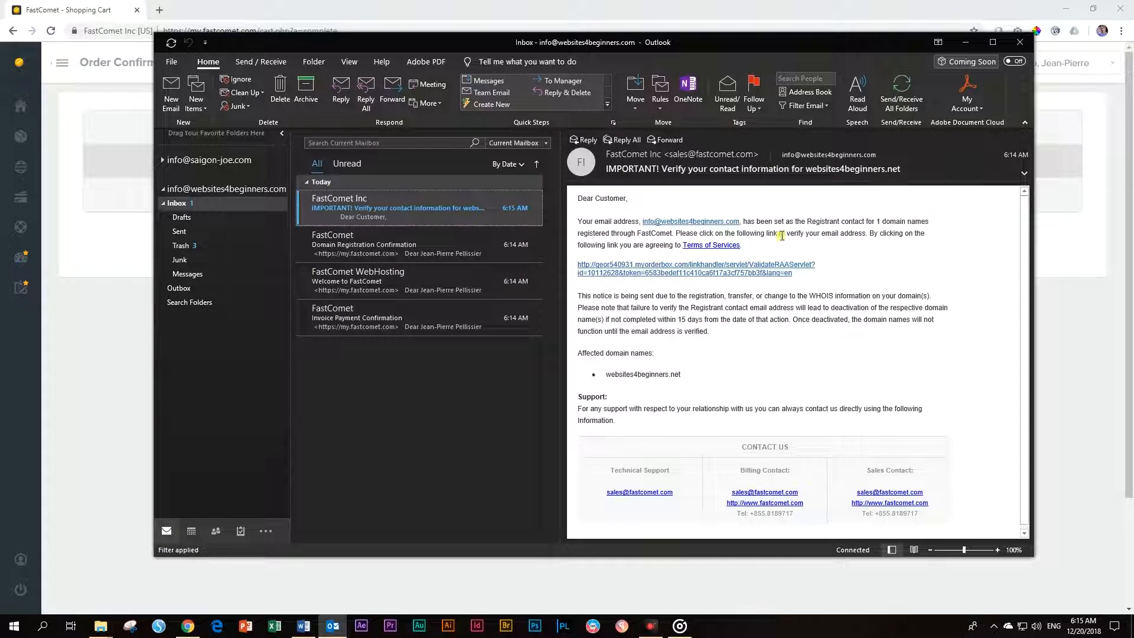
Open the ValidateRAAServlet verification link in FastComet's email
click(671, 274)
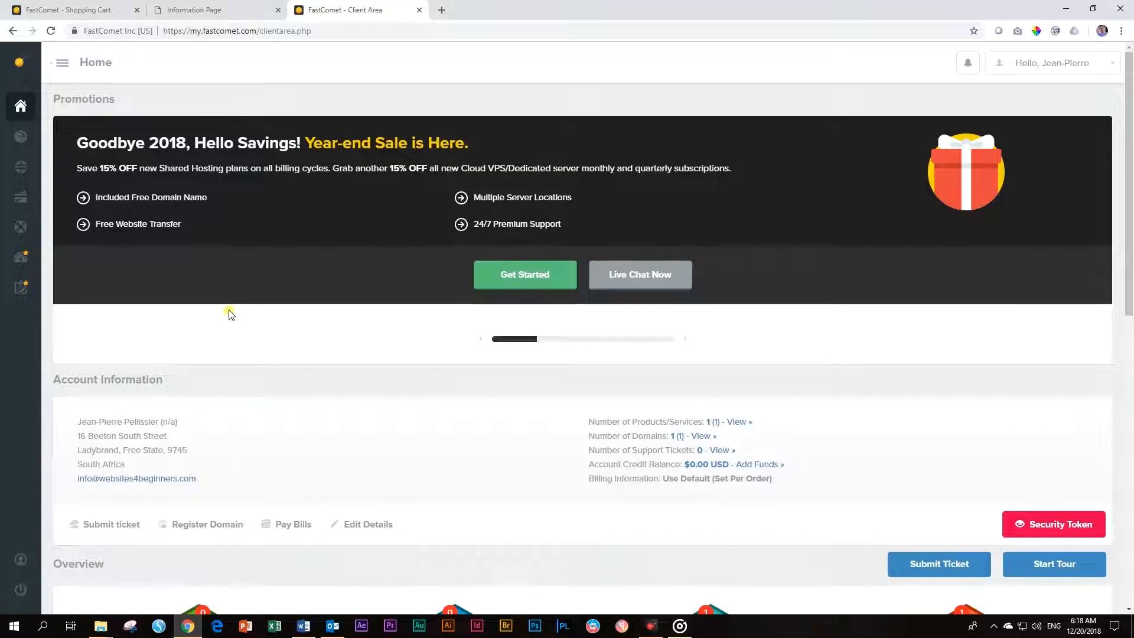
Check Register Domain on the dashboard, then open the App Installer for the StartSmart hosting account
scroll(230, 312, down, 3)
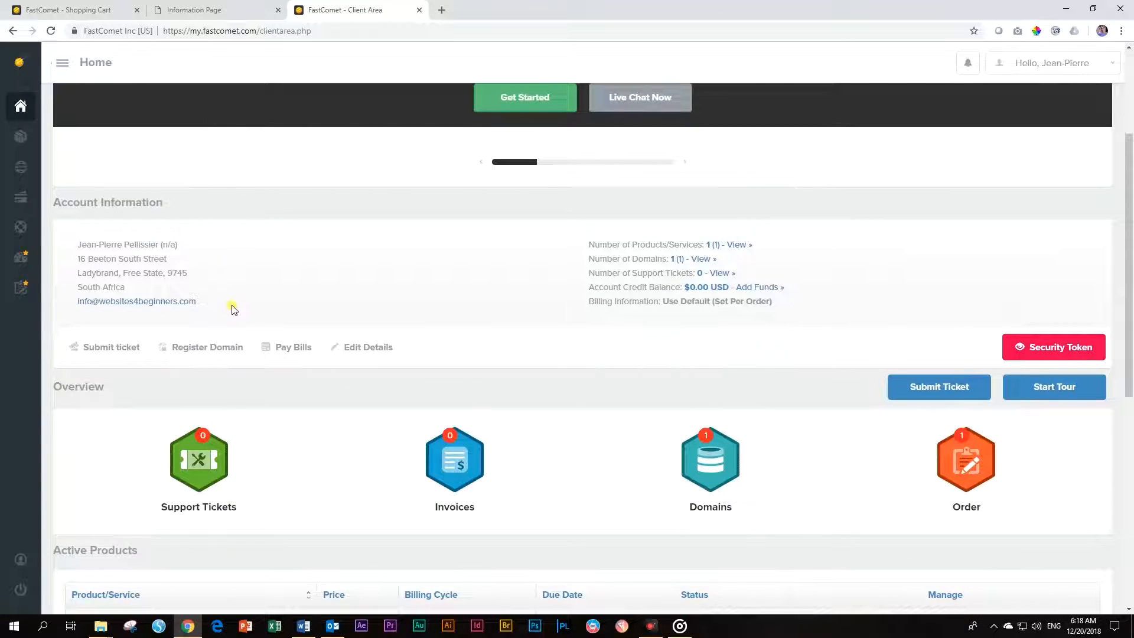
scroll(232, 309, down, 1)
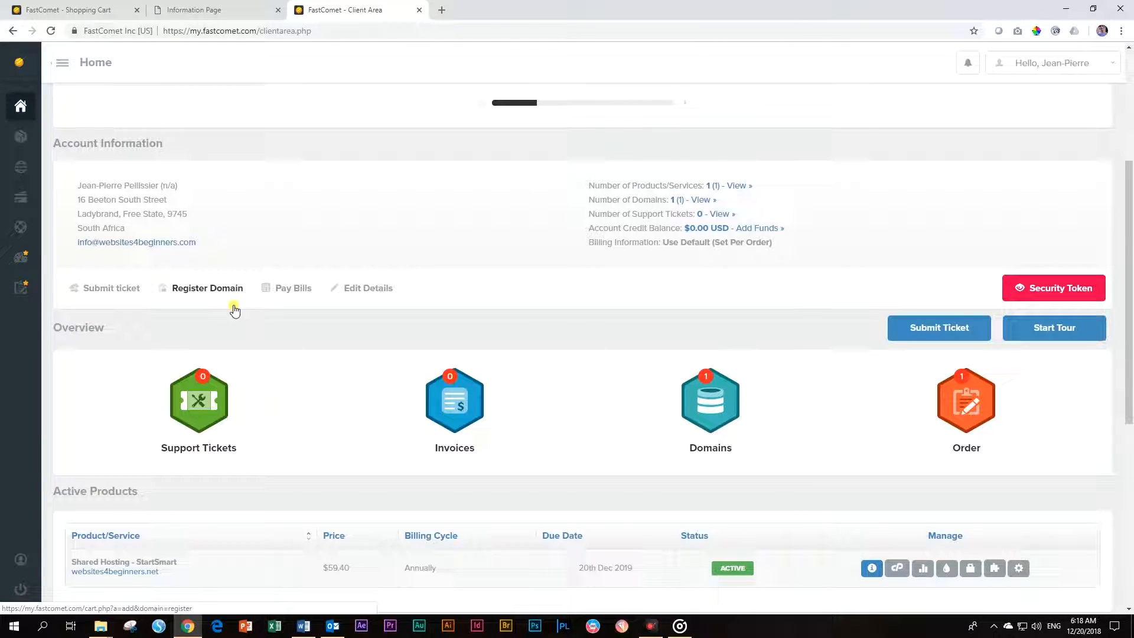
click(236, 312)
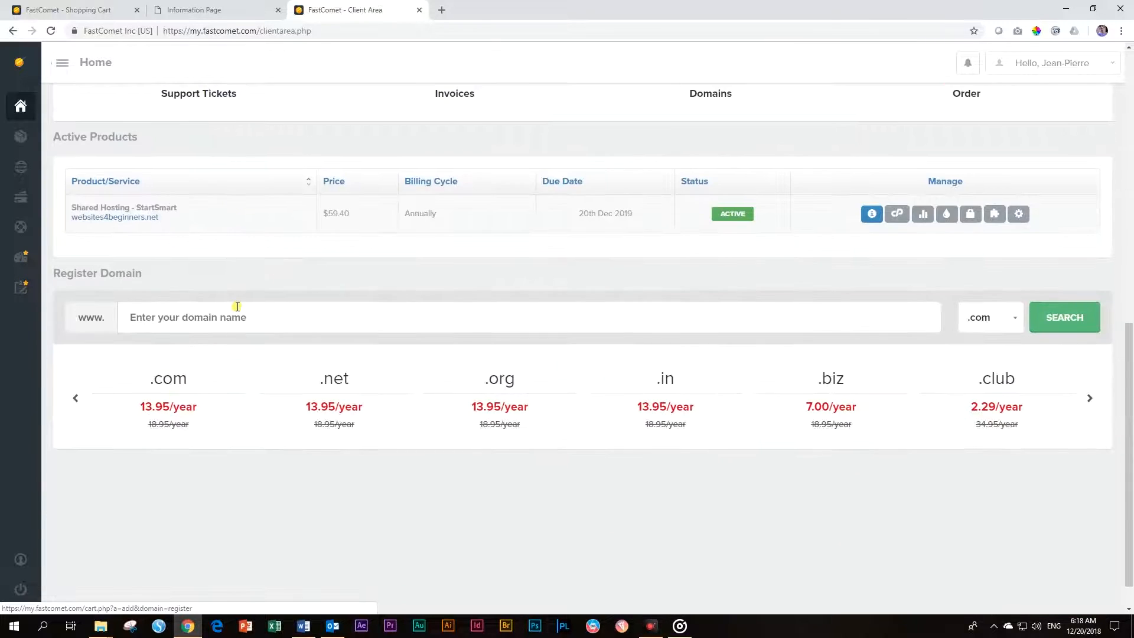
scroll(236, 309, up, 4)
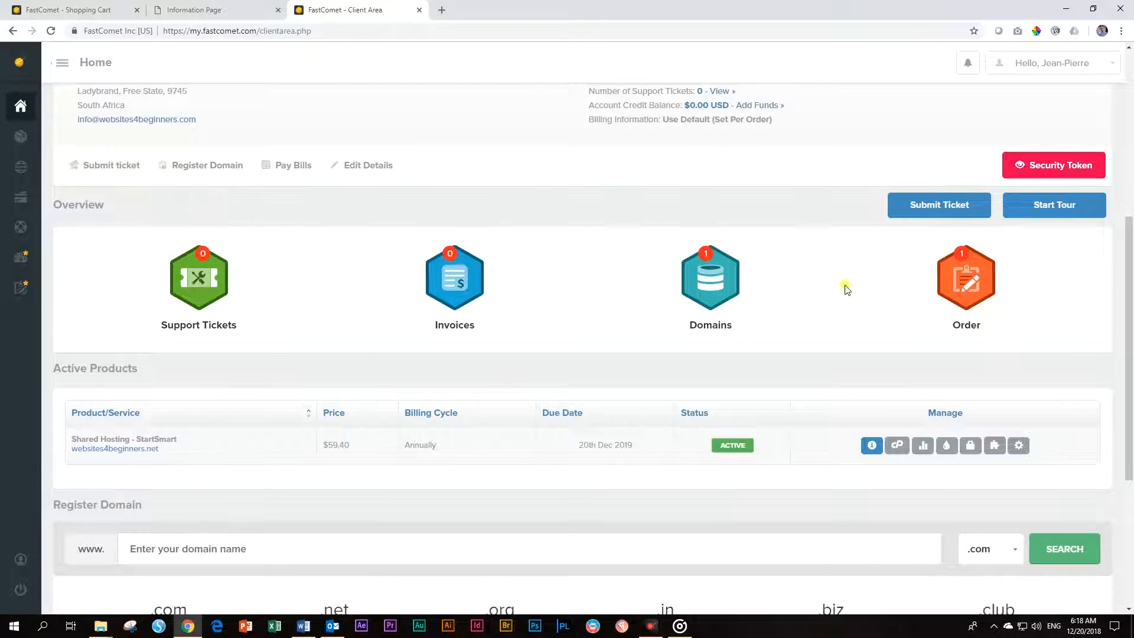
scroll(846, 287, down, 3)
scroll(539, 330, down, 2)
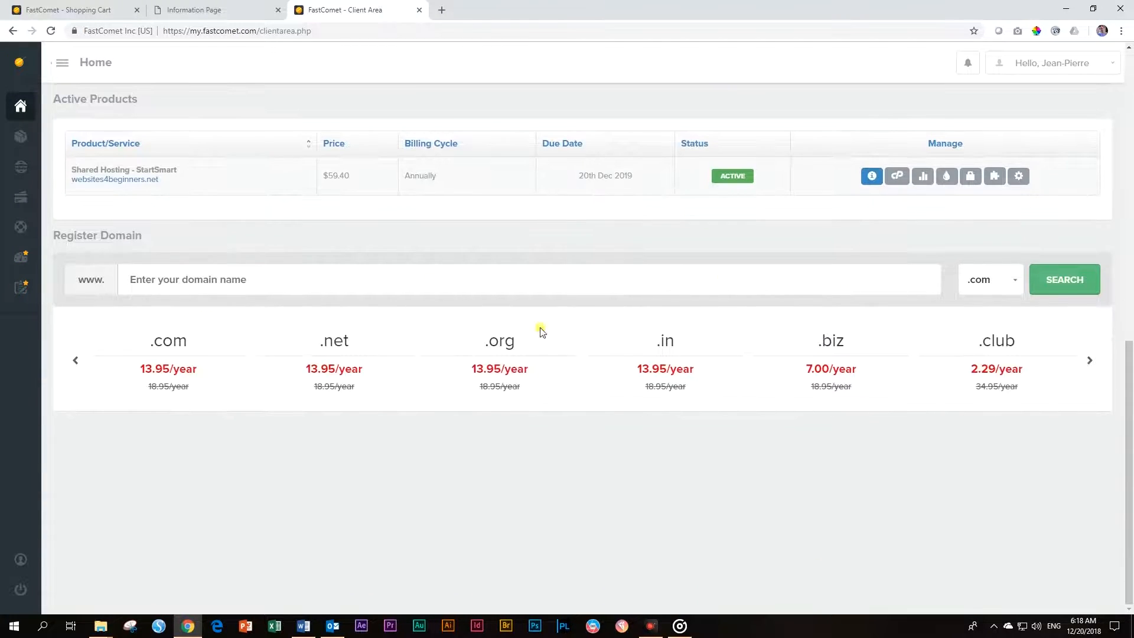
scroll(524, 329, up, 2)
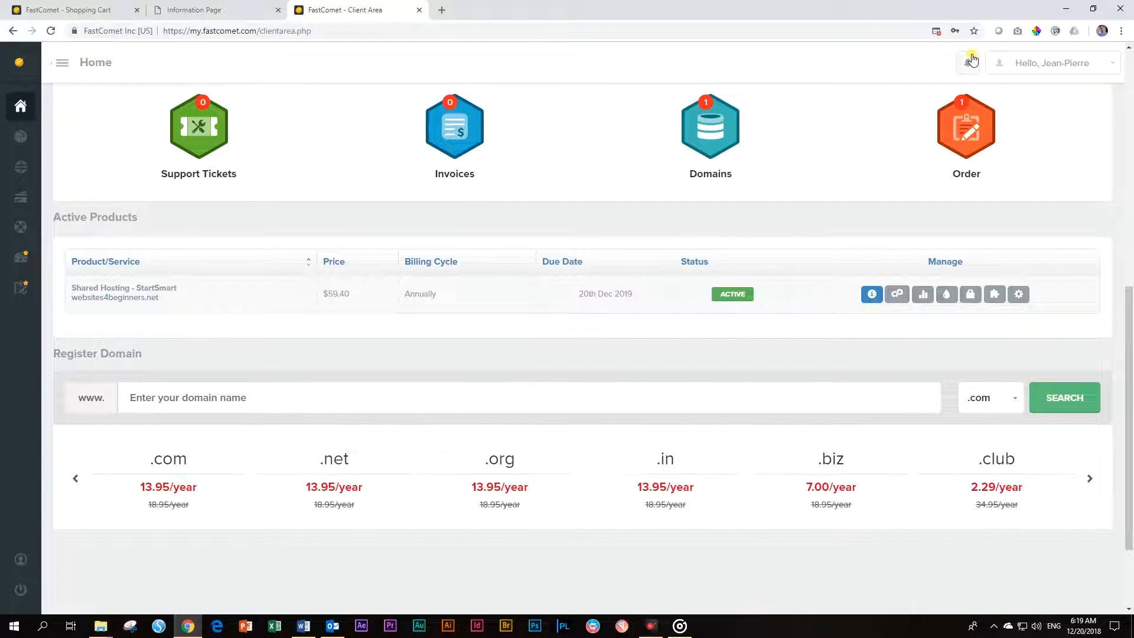
click(994, 292)
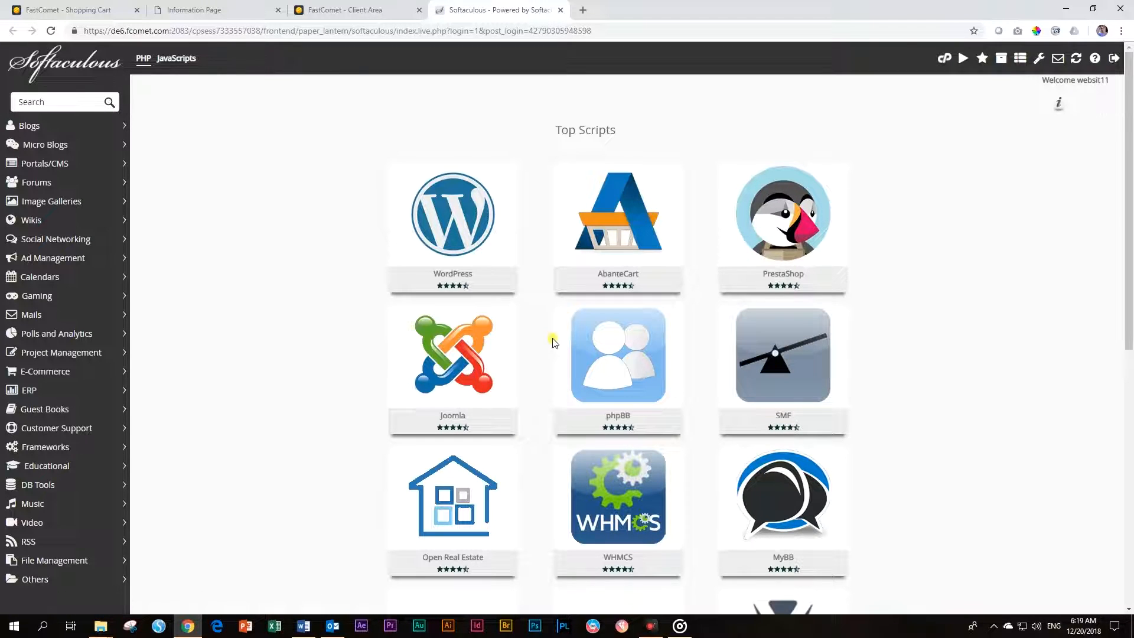
Begin a WordPress install in Softaculous, keeping version 5.0.1
mouse_move(448, 228)
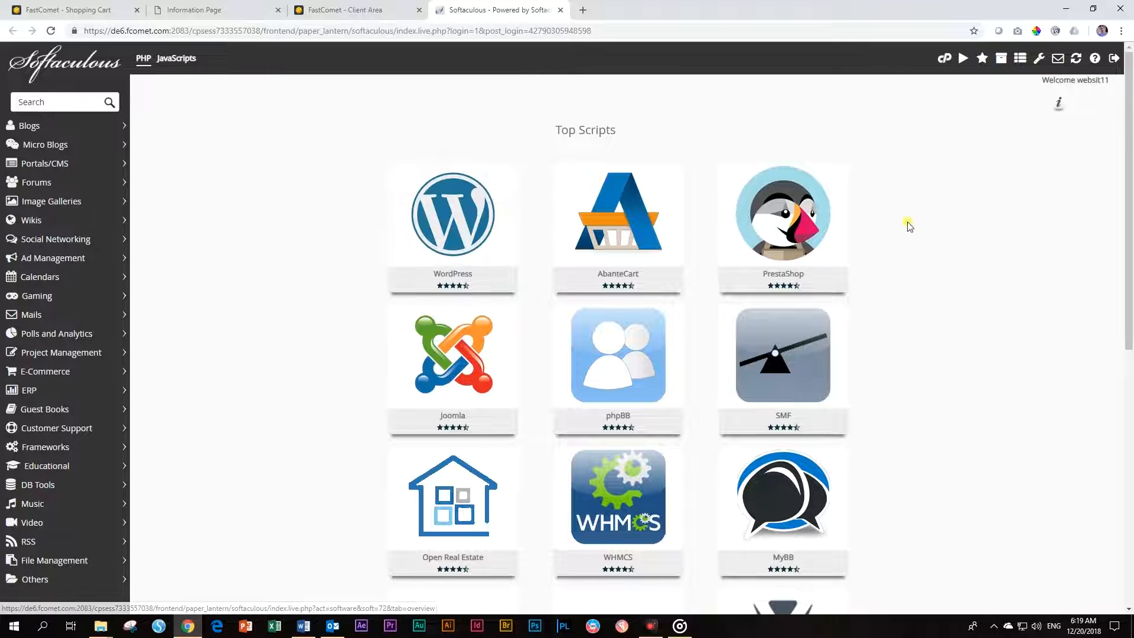
scroll(907, 227, down, 6)
scroll(910, 232, up, 6)
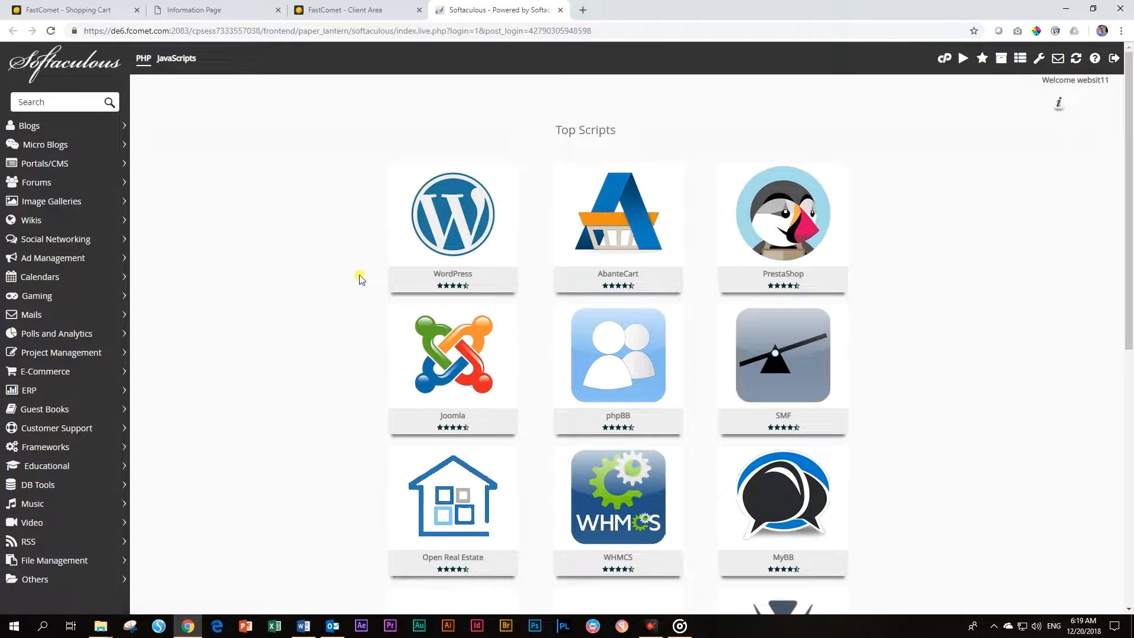
scroll(362, 279, down, 2)
scroll(361, 279, down, 4)
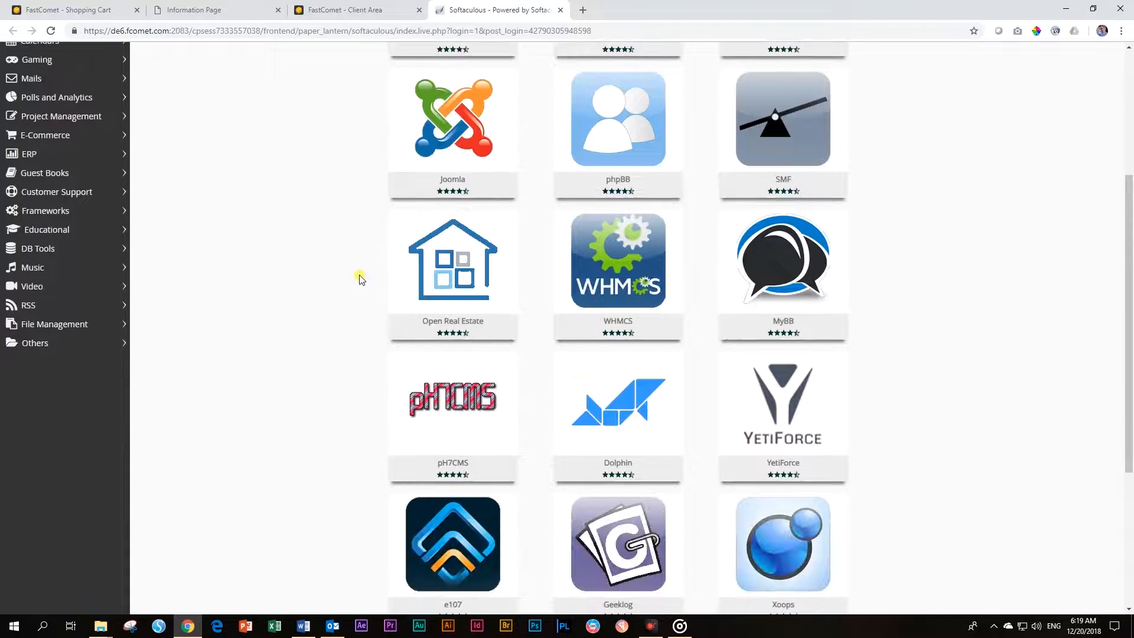
scroll(362, 280, up, 5)
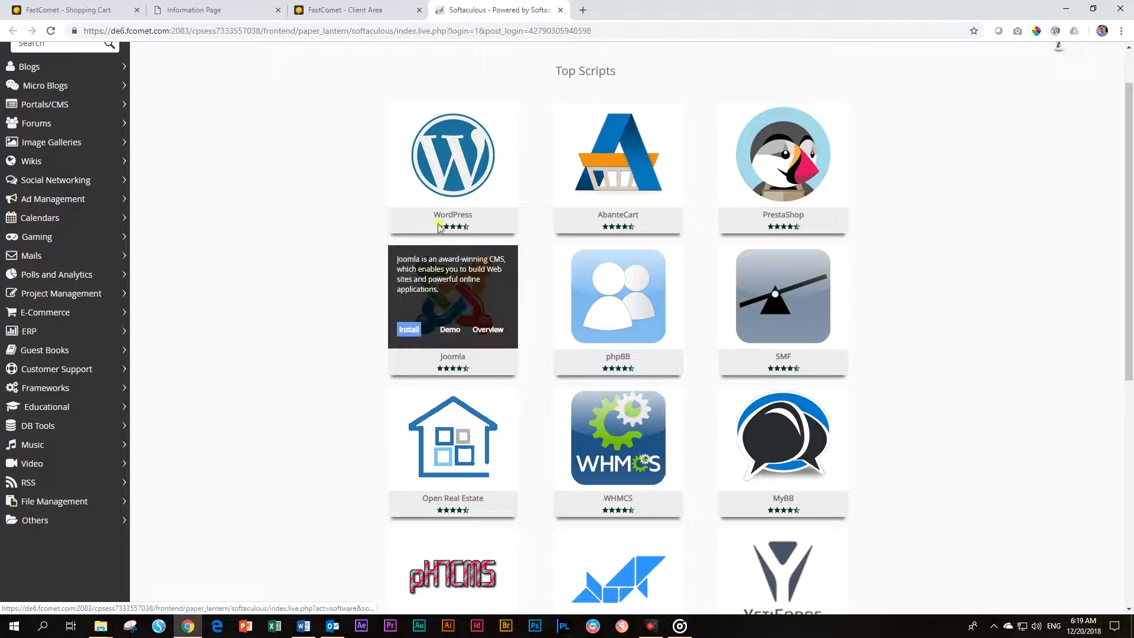
mouse_move(421, 195)
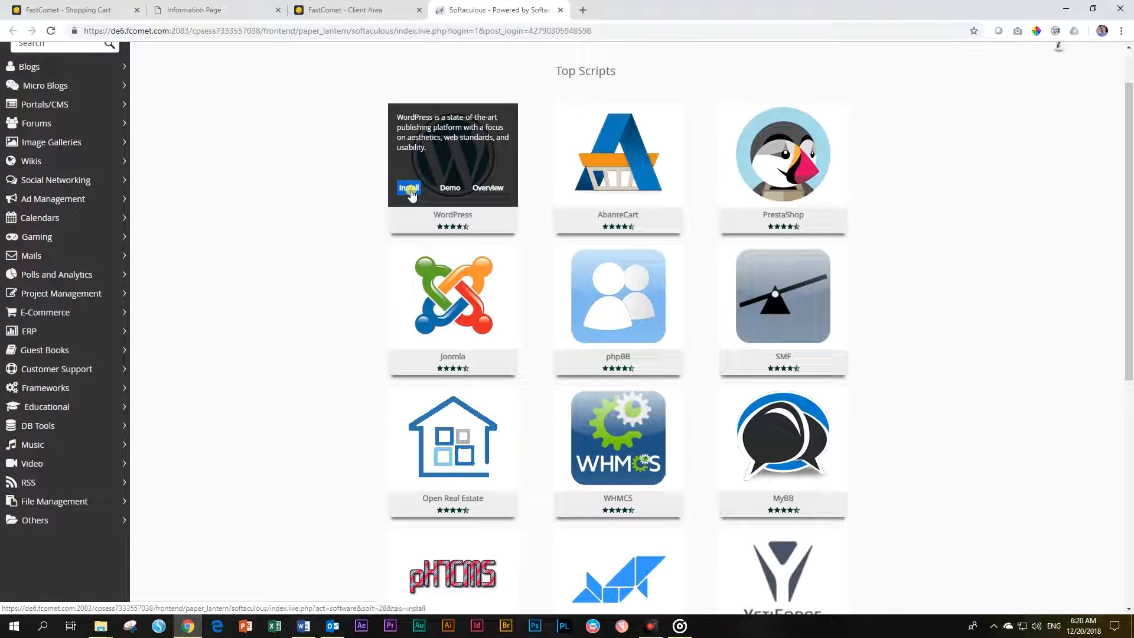
click(410, 191)
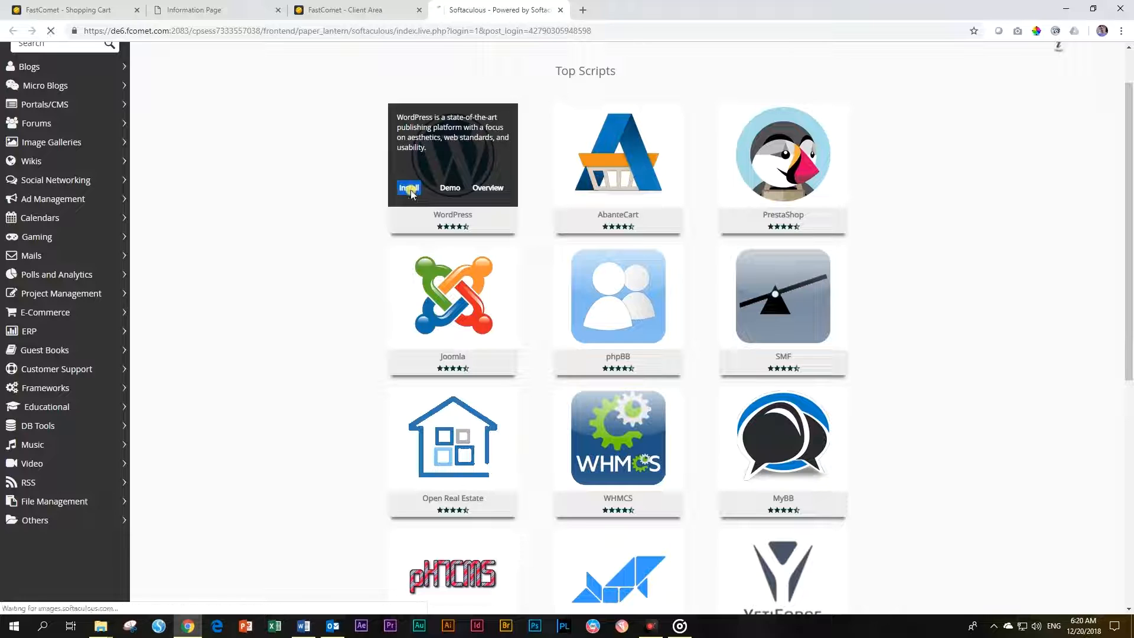
click(653, 266)
click(654, 265)
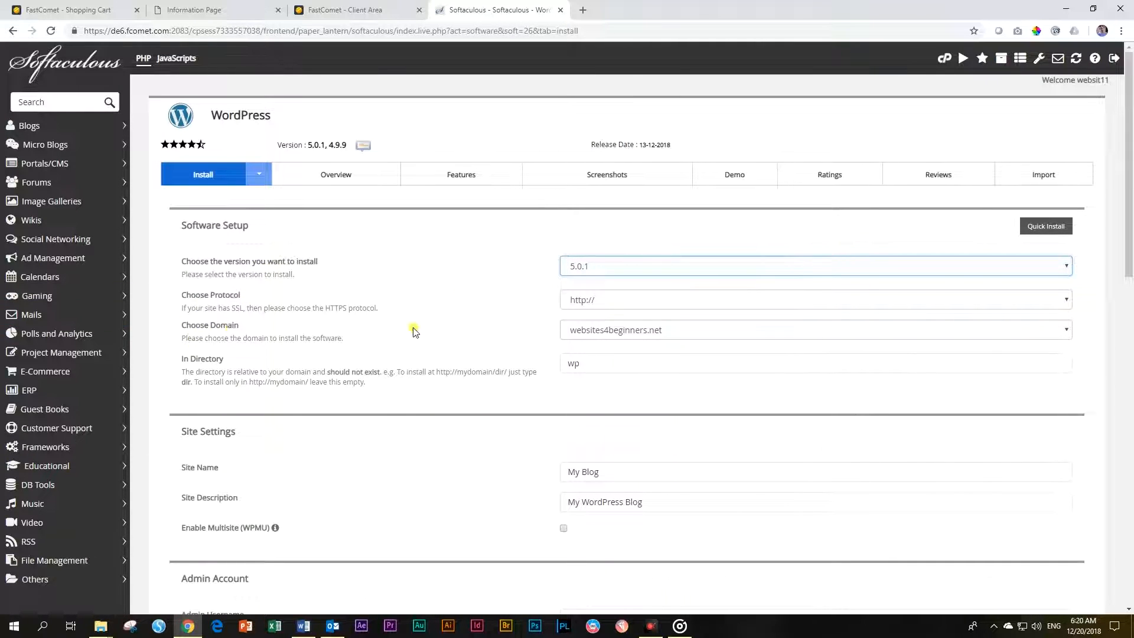
Name the site 'Websites 4 Beginners' with description 'Learn how to build WordPress websites from scratch'
scroll(293, 361, down, 4)
drag(599, 235, 423, 238)
text(Websit)
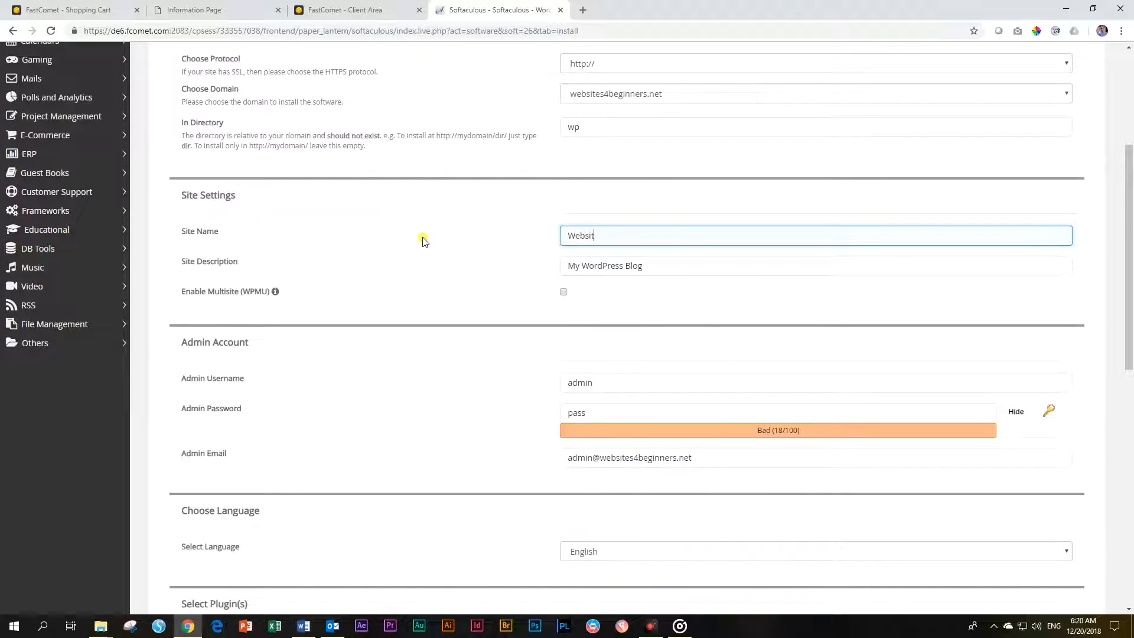
text(es 4 Beginners)
key(Tab)
text(Lea)
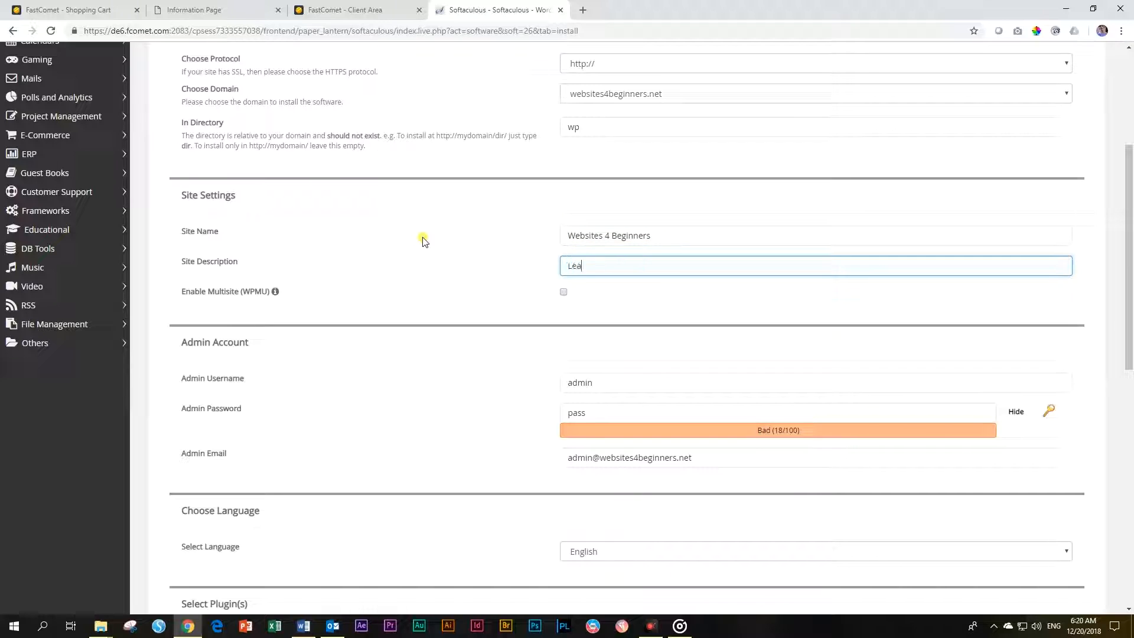
text(rn how to build WordPress websites from scratch)
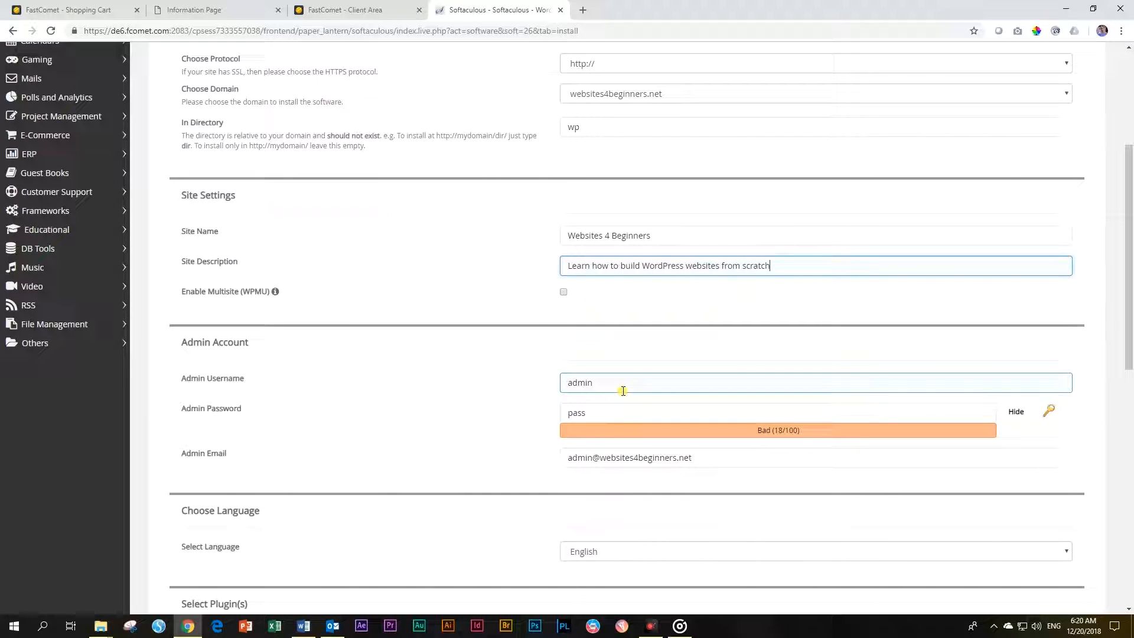
scroll(623, 391, down, 3)
scroll(620, 392, up, 2)
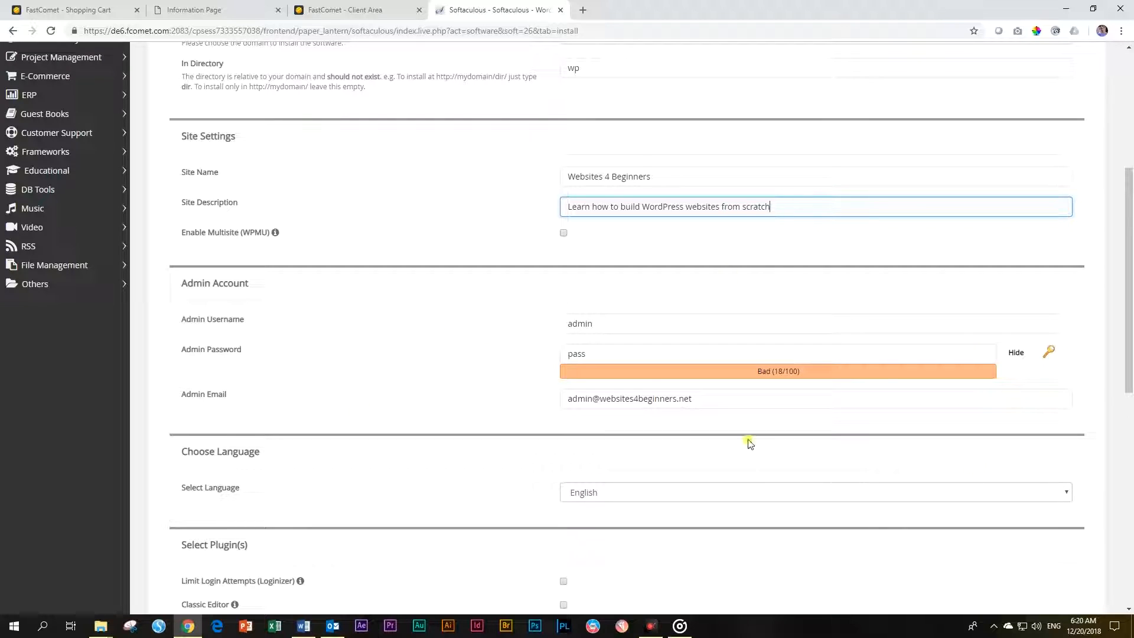
Change the admin username to websites4 and review the admin password and email fields
drag(615, 325, 471, 330)
text(websites4)
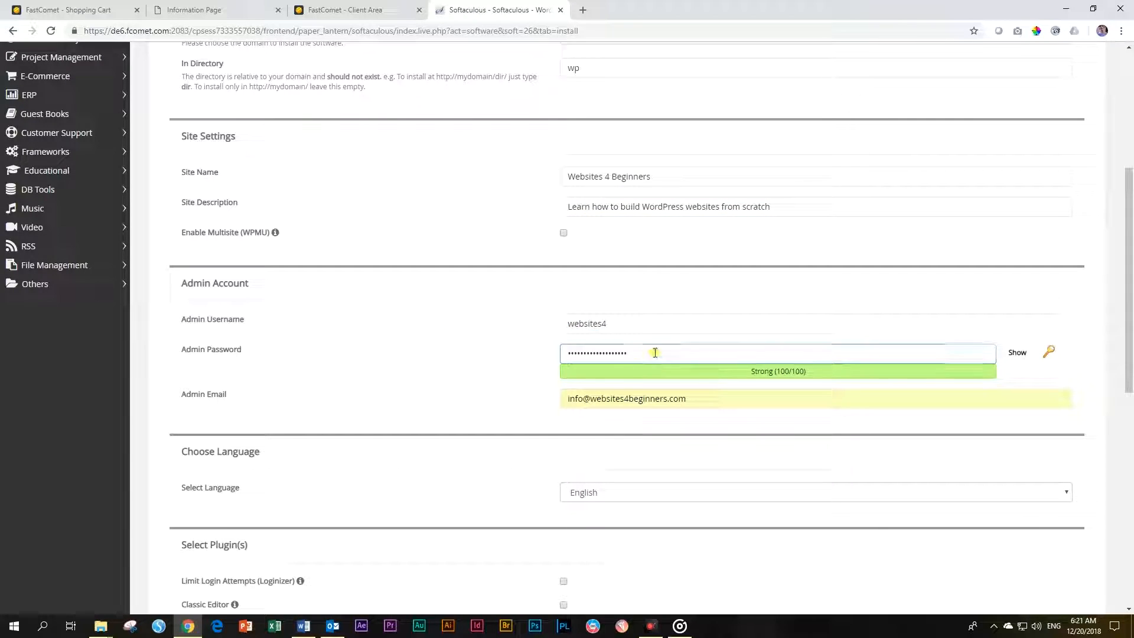
drag(689, 349, 494, 355)
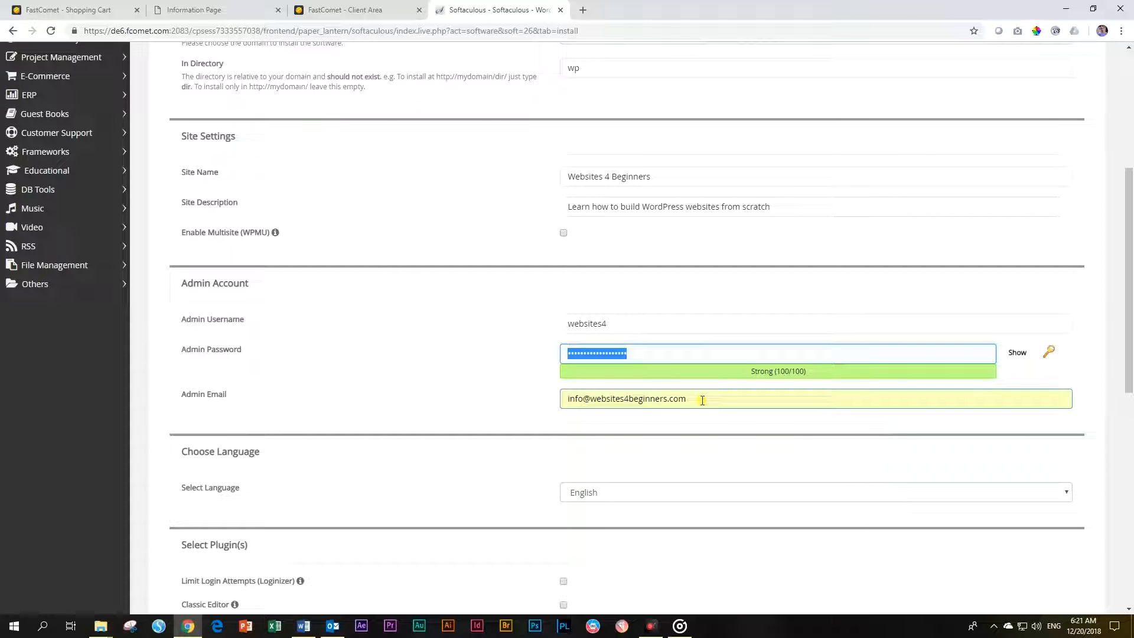
drag(700, 398, 486, 400)
click(621, 355)
scroll(620, 357, down, 3)
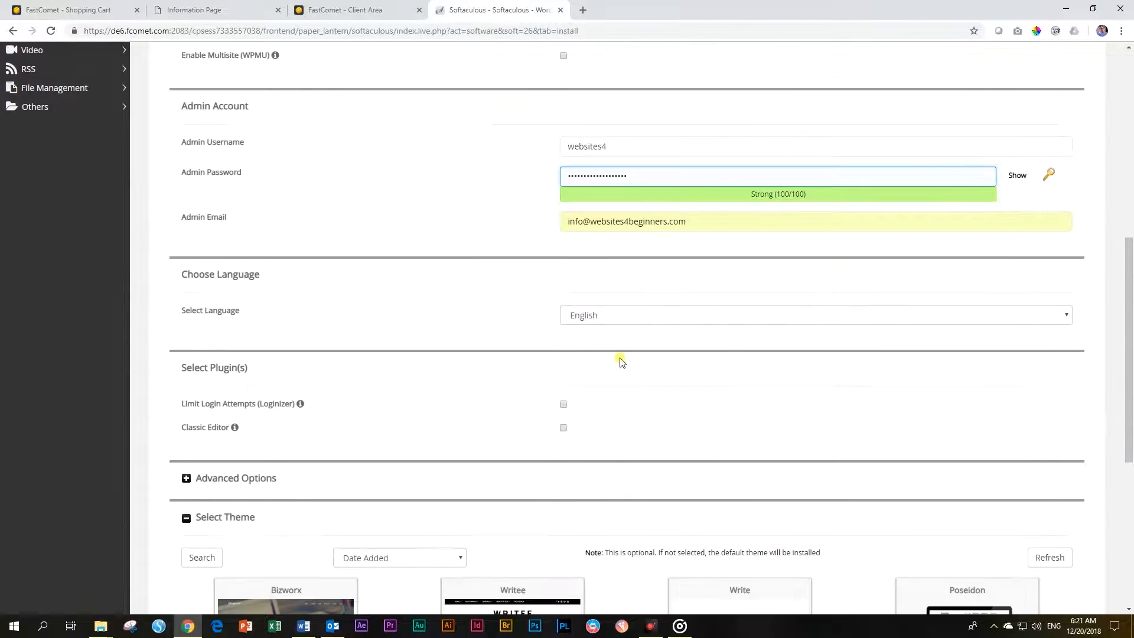
Keep English as the site language and expand, then collapse, Advanced Options
click(620, 316)
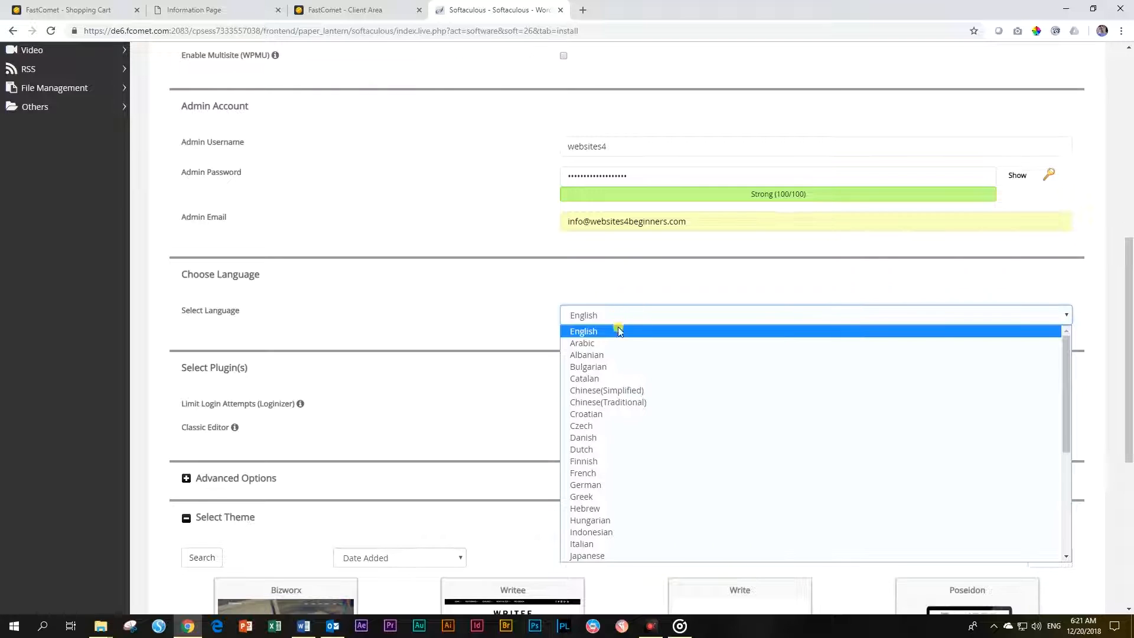
scroll(629, 378, down, 4)
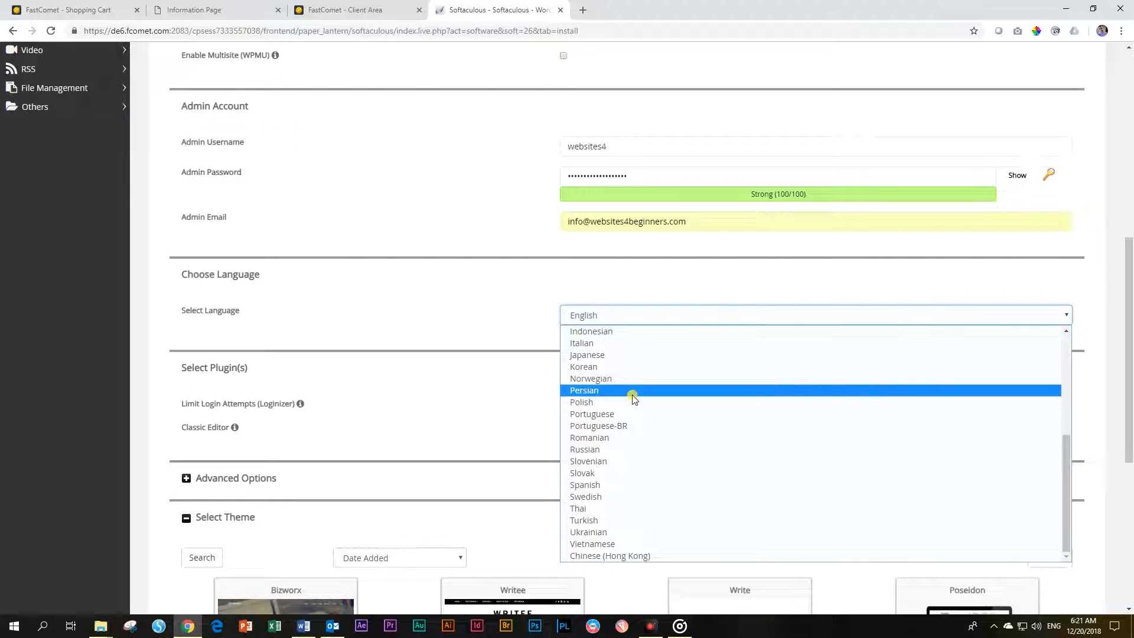
scroll(633, 395, up, 4)
click(615, 331)
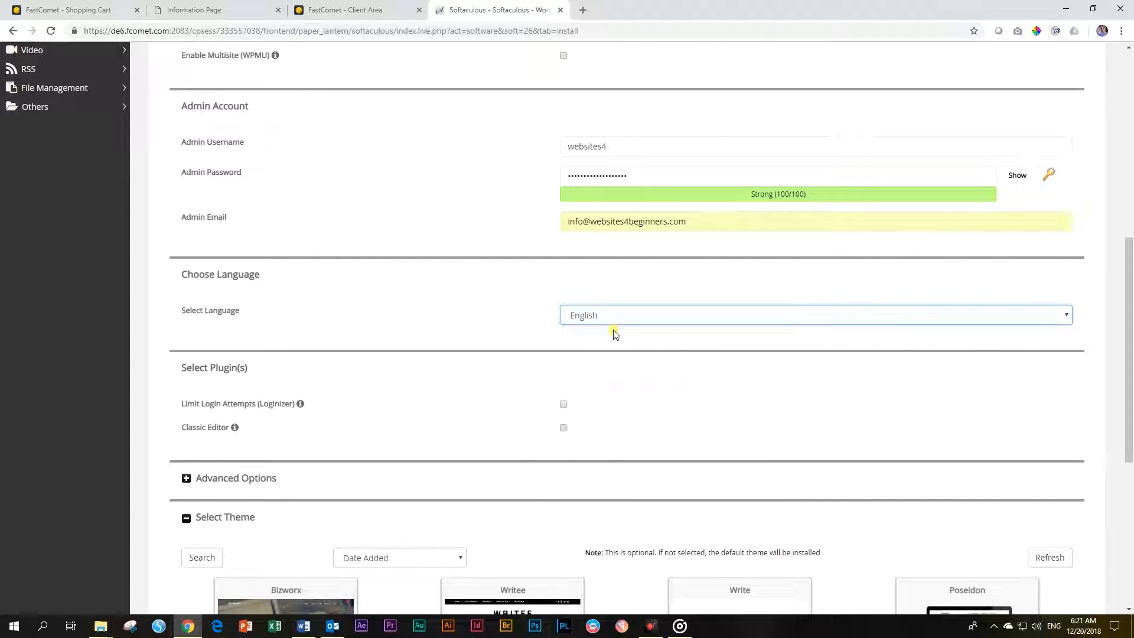
mouse_move(301, 408)
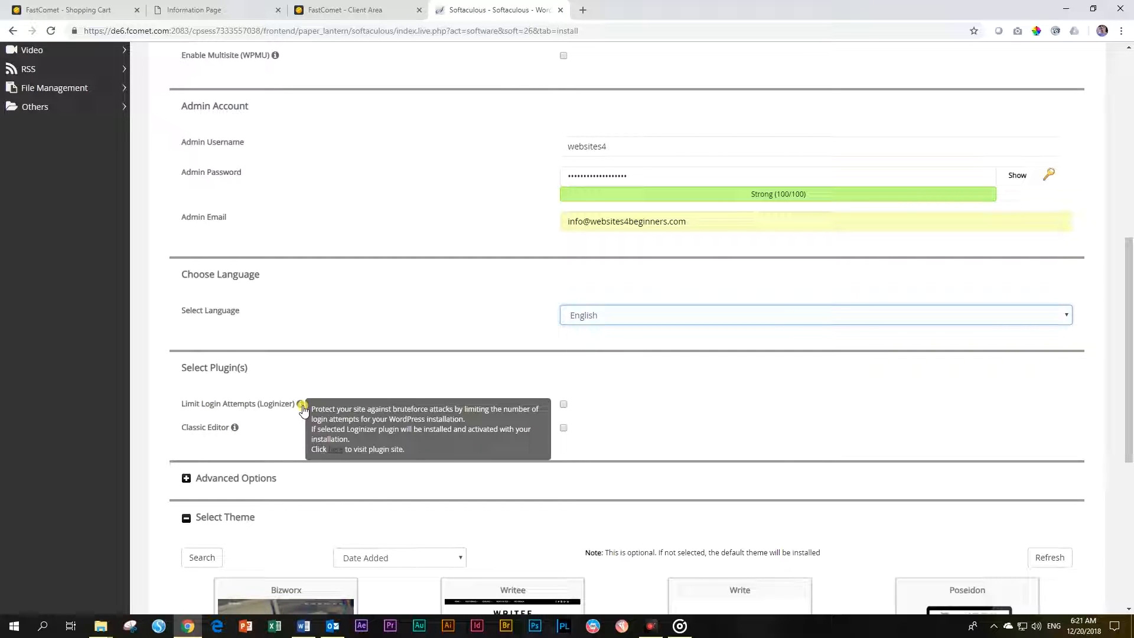
scroll(248, 378, down, 2)
click(188, 360)
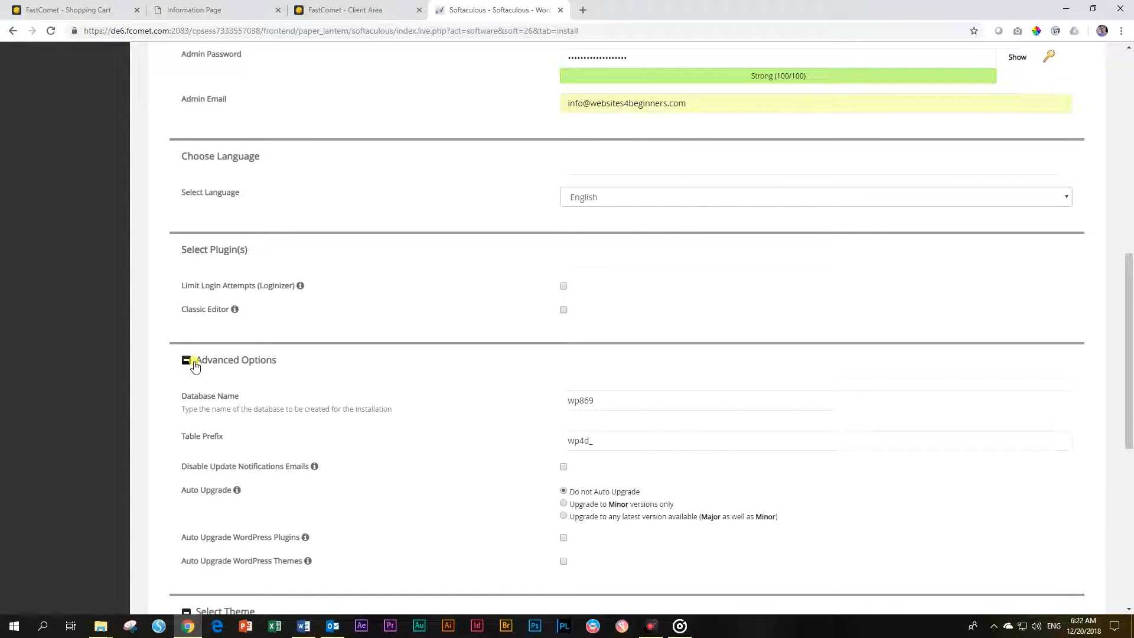
scroll(278, 402, down, 2)
mouse_move(307, 424)
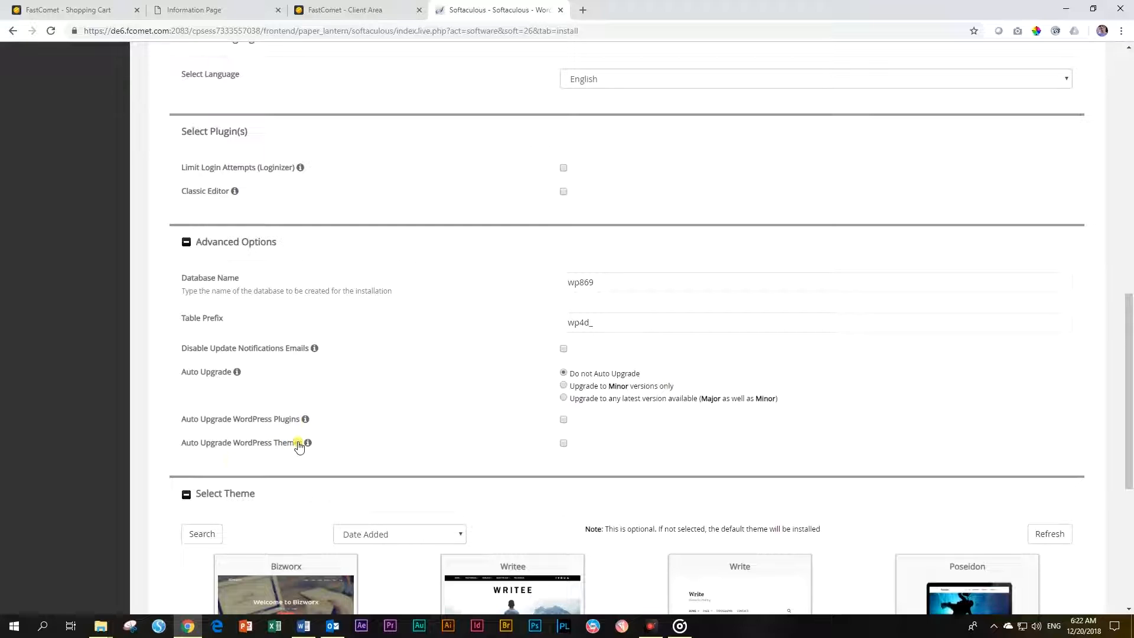
click(186, 242)
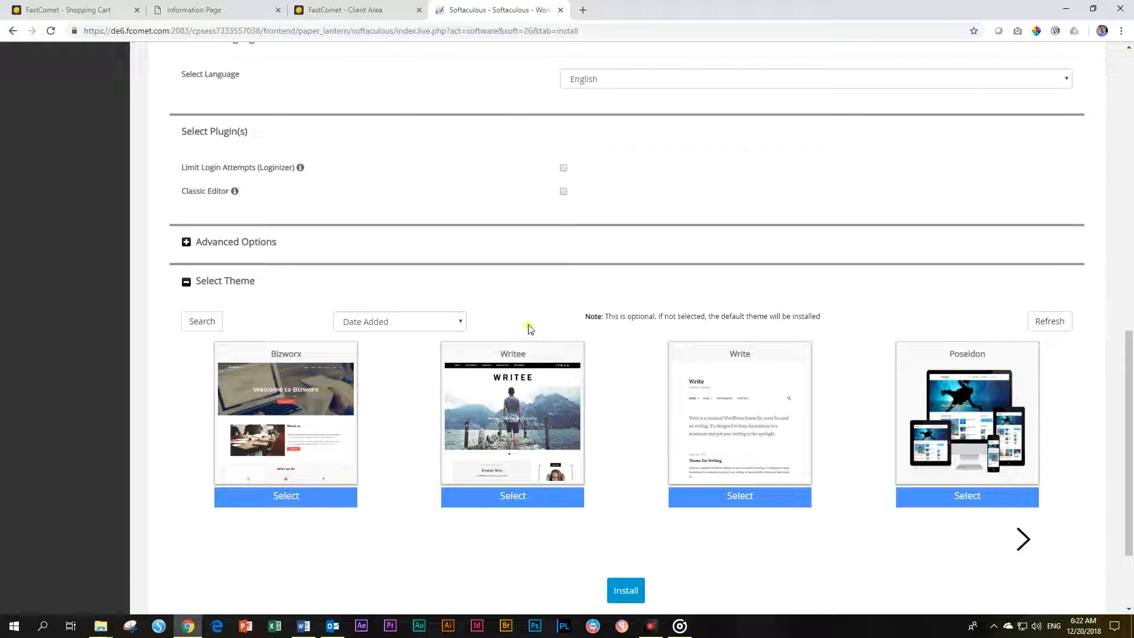
Browse the optional themes and launch the WordPress installation
drag(583, 316, 851, 314)
click(1024, 539)
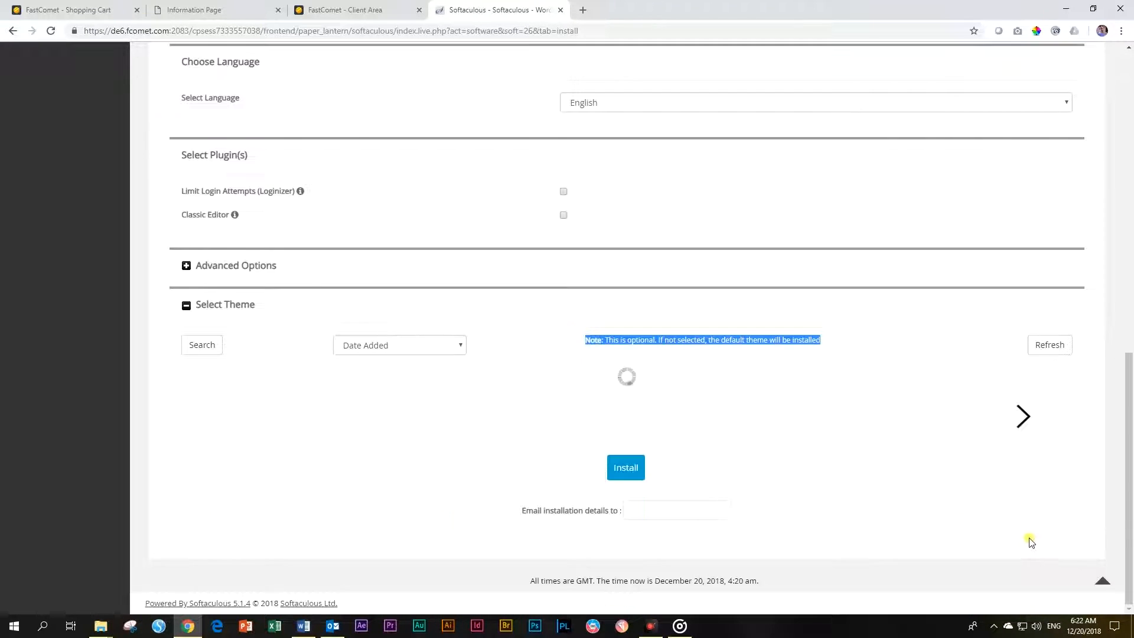
scroll(623, 469, down, 2)
click(633, 462)
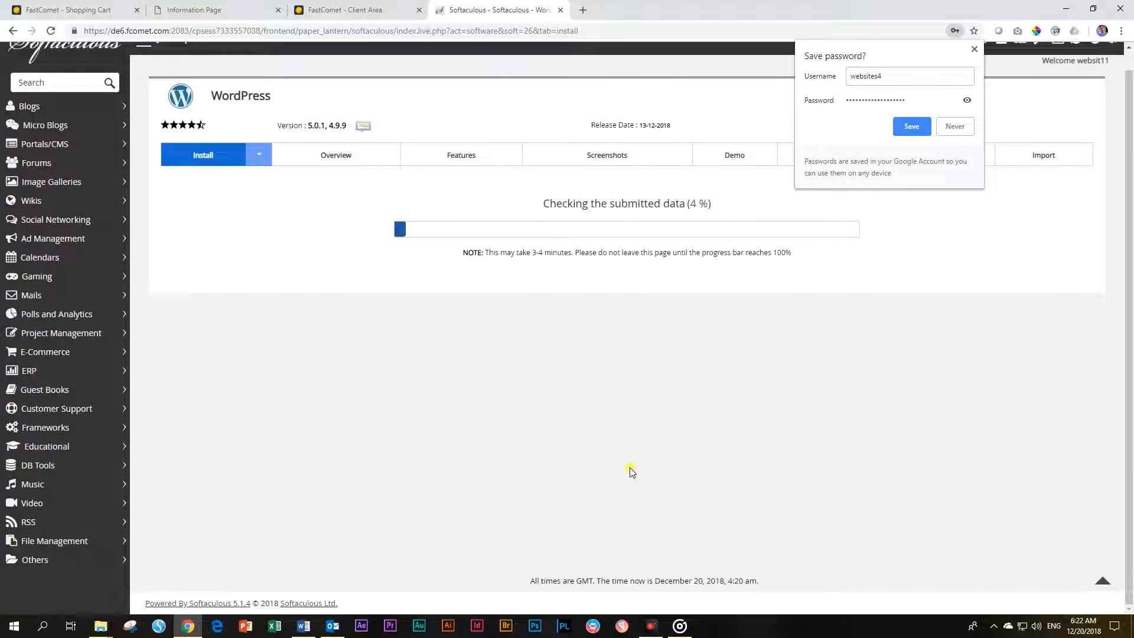
Decline saving the password, dismiss the Personal Data and Privacy notice, and go to Appearance > Themes
click(975, 49)
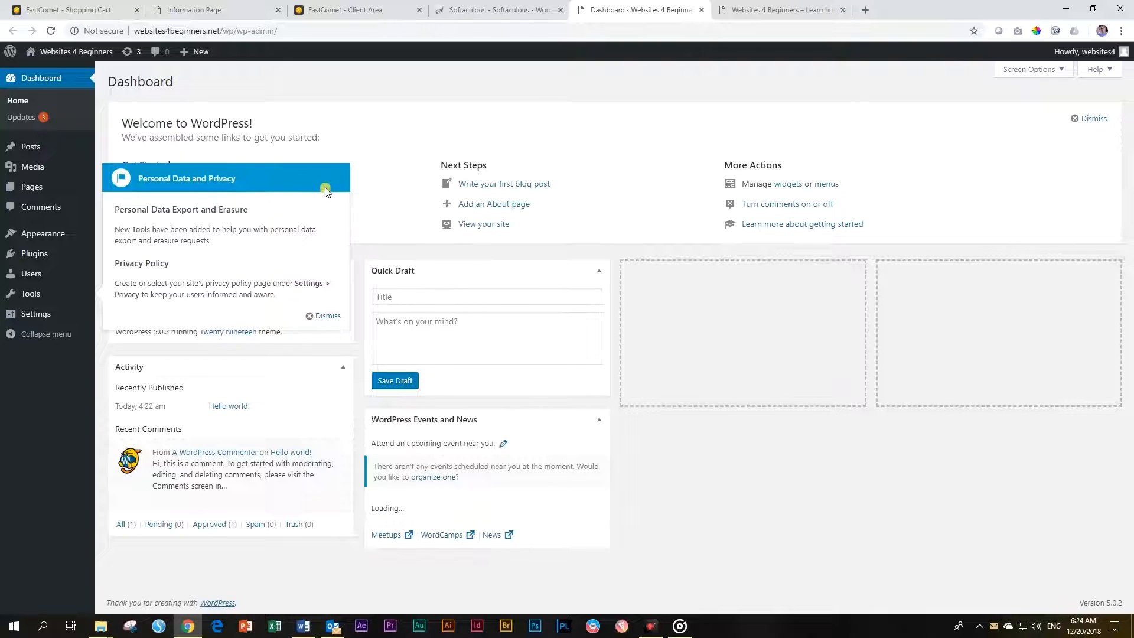
click(328, 316)
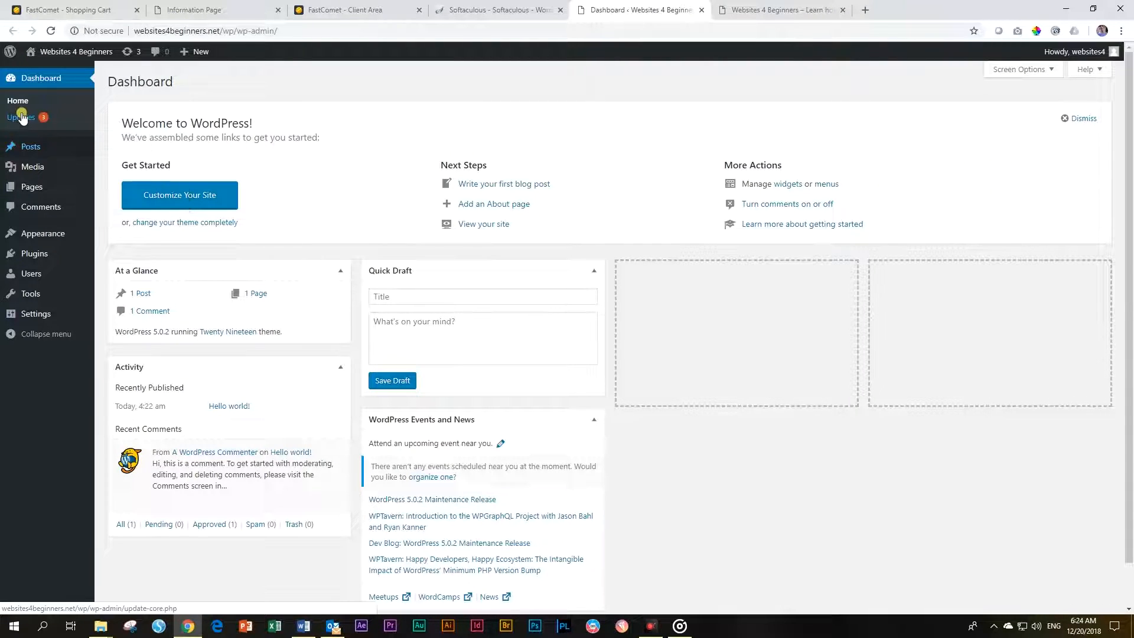
mouse_move(42, 233)
click(111, 239)
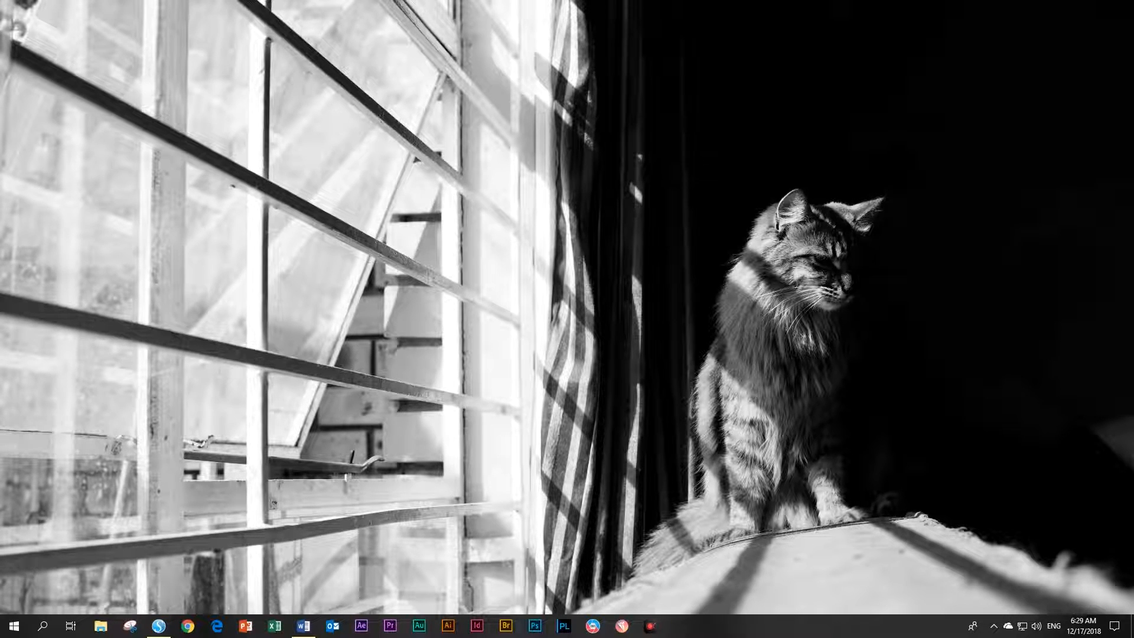
click(188, 626)
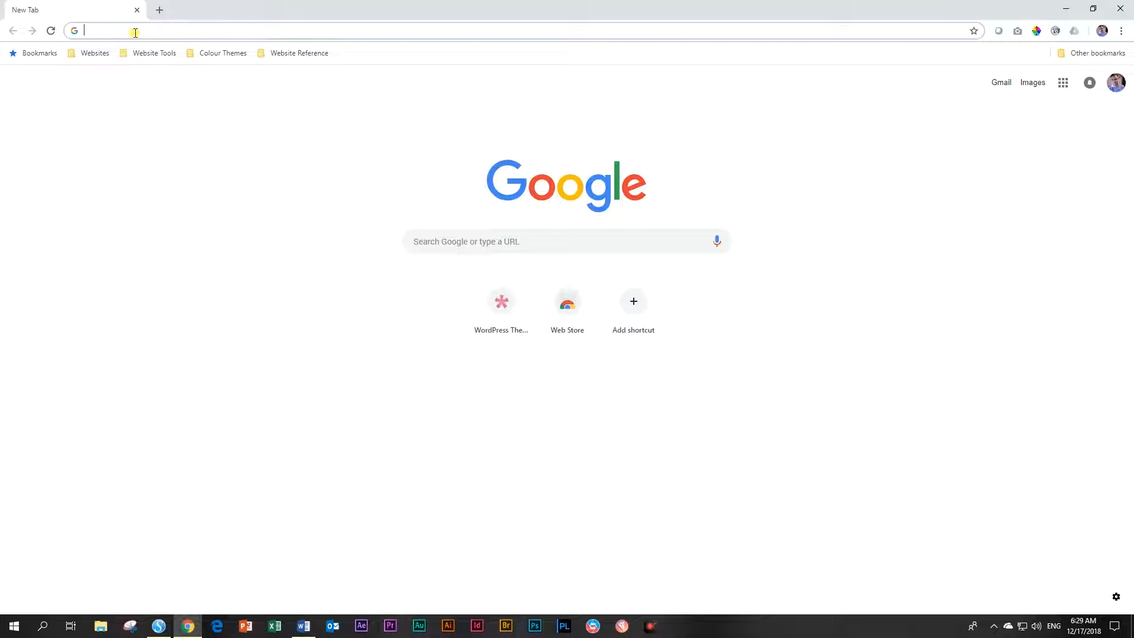
text(tt)
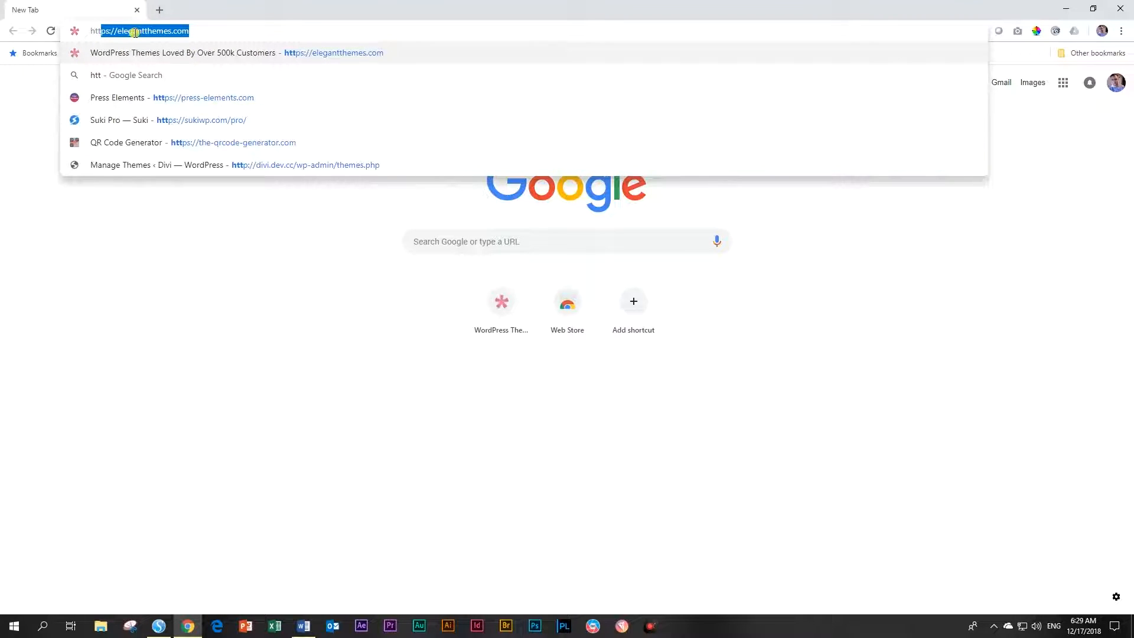
text(p://www.divi.dev.cc)
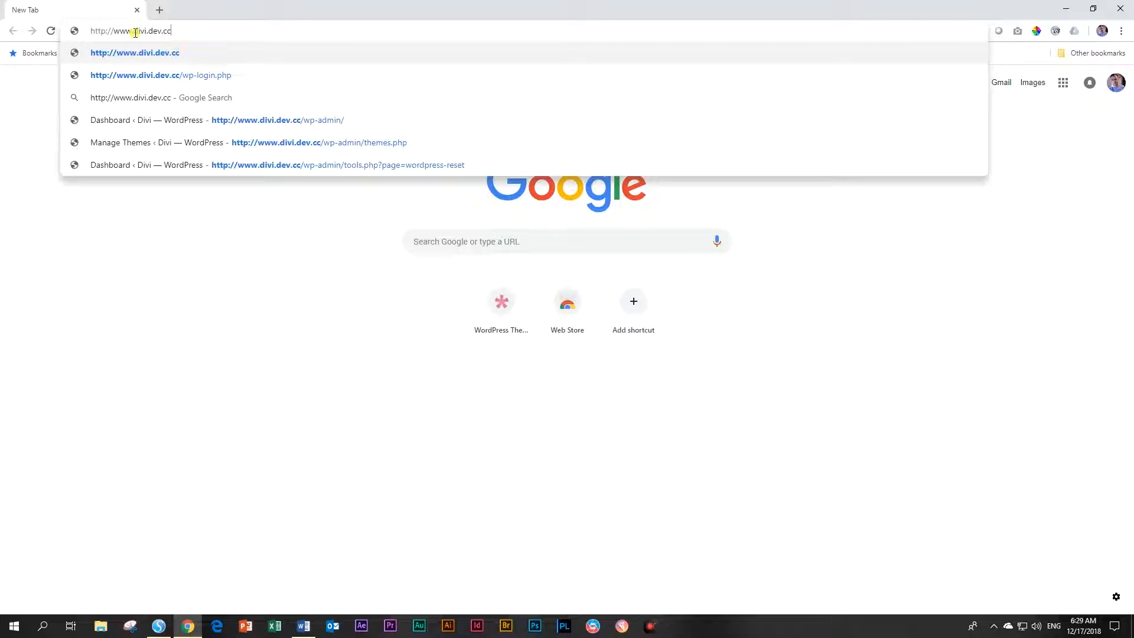
text(/)
text(wp-loging.p)
key(BackSpace)
key(BackSpace)
key(BackSpace)
text(.php)
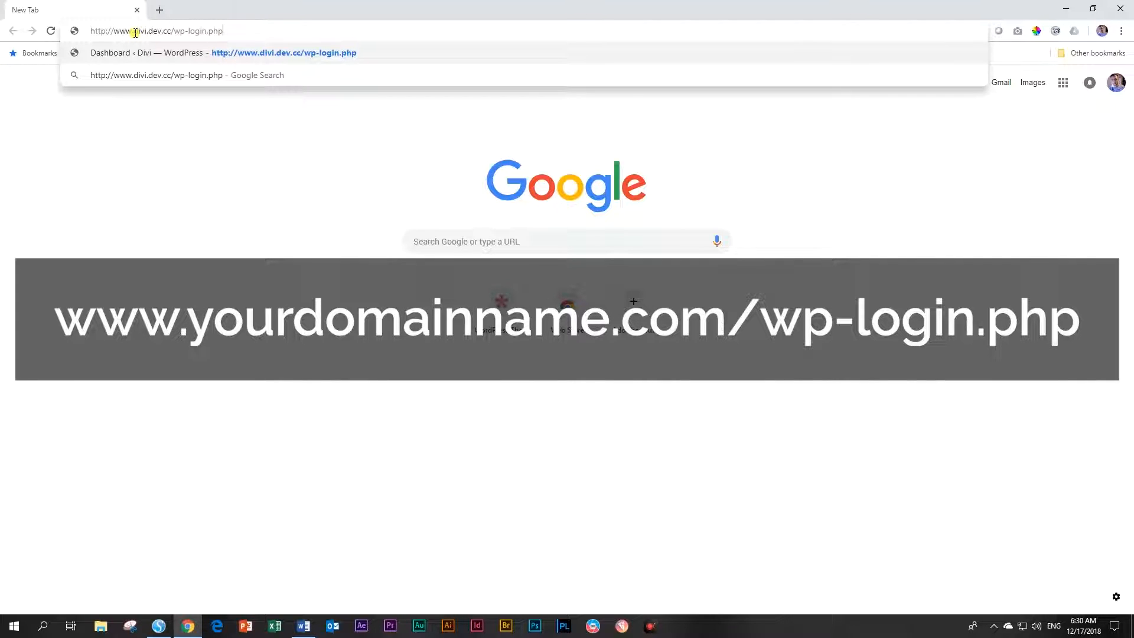
key(Return)
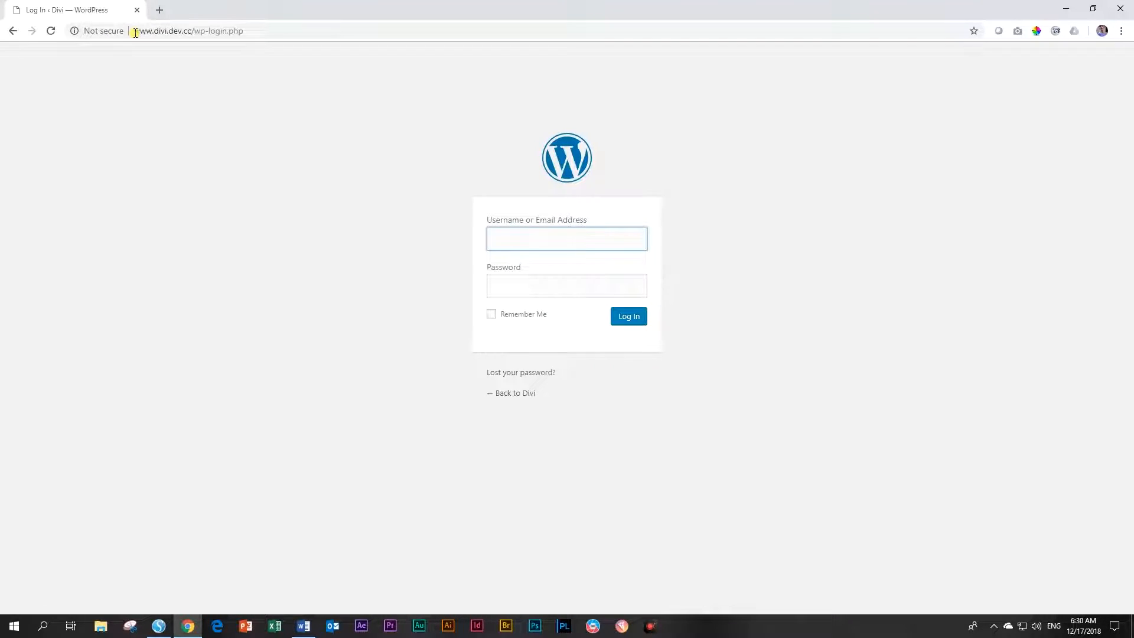
Log in with the saved admin username and password, declining Chrome's save-password offer
click(535, 236)
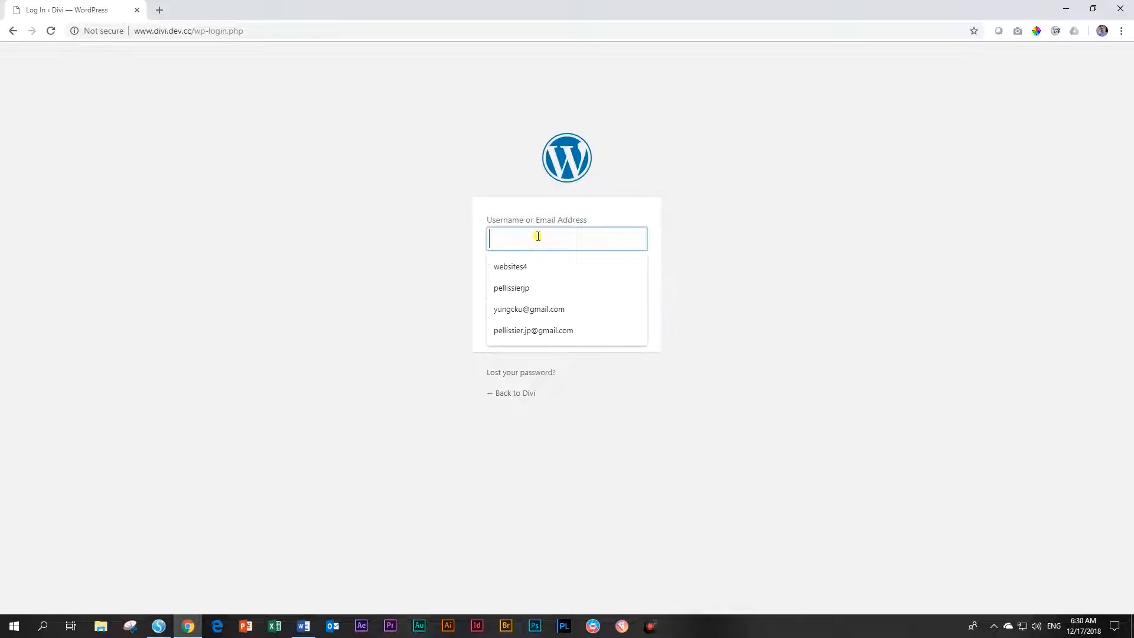
click(523, 267)
click(520, 288)
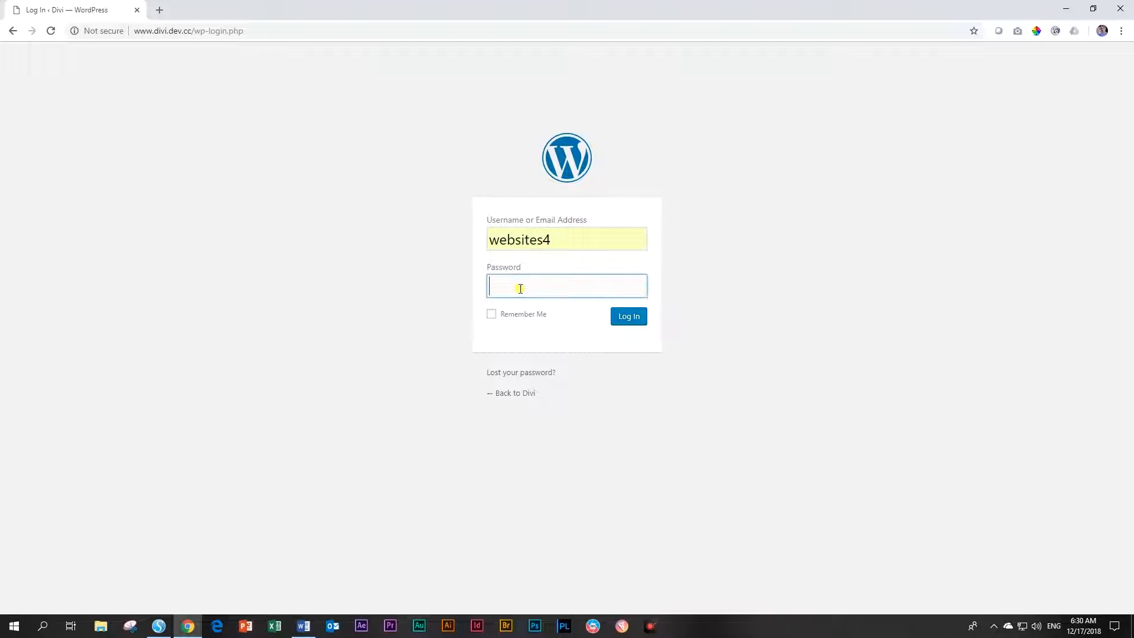
text(••••)
click(635, 318)
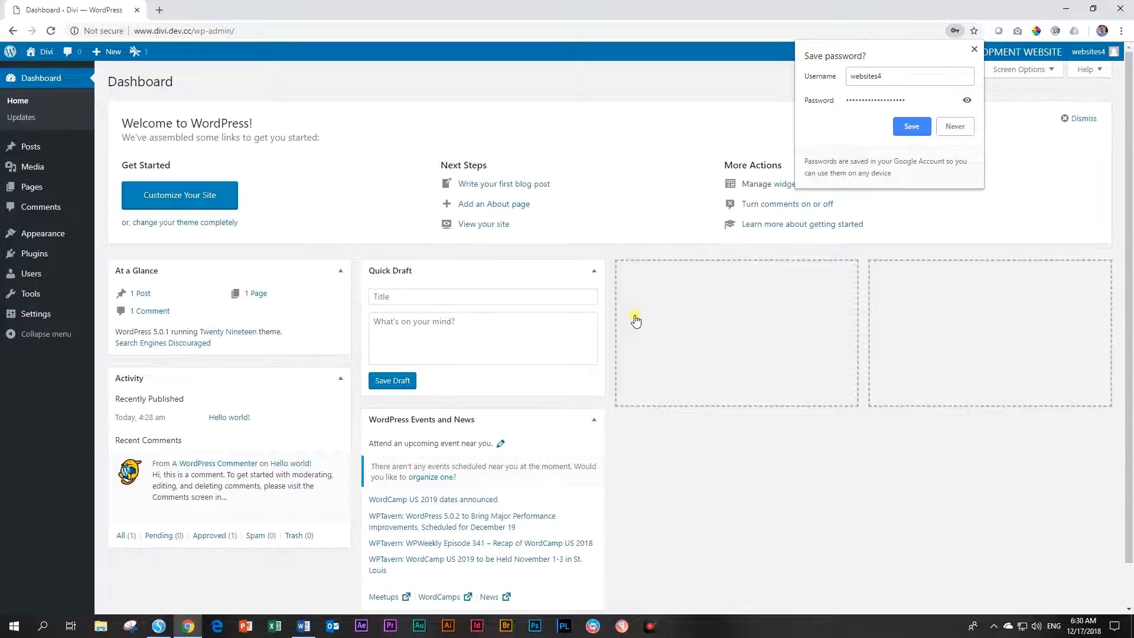
click(974, 49)
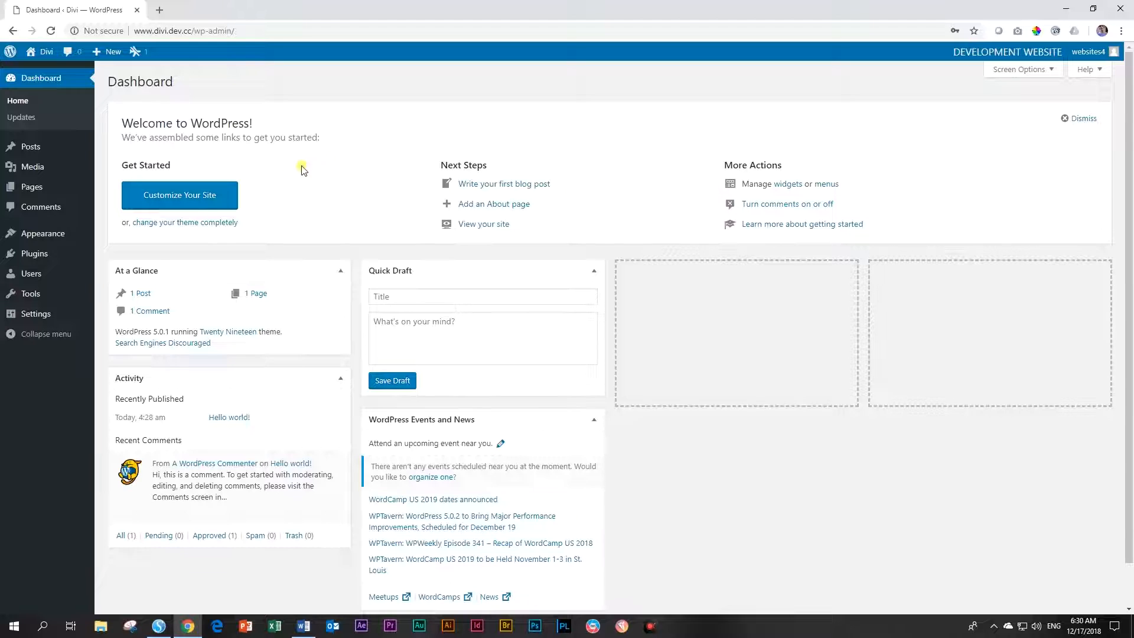
Dismiss the Welcome panel and collapse At a Glance, Activity, Quick Draft and Events and News widgets
click(1081, 119)
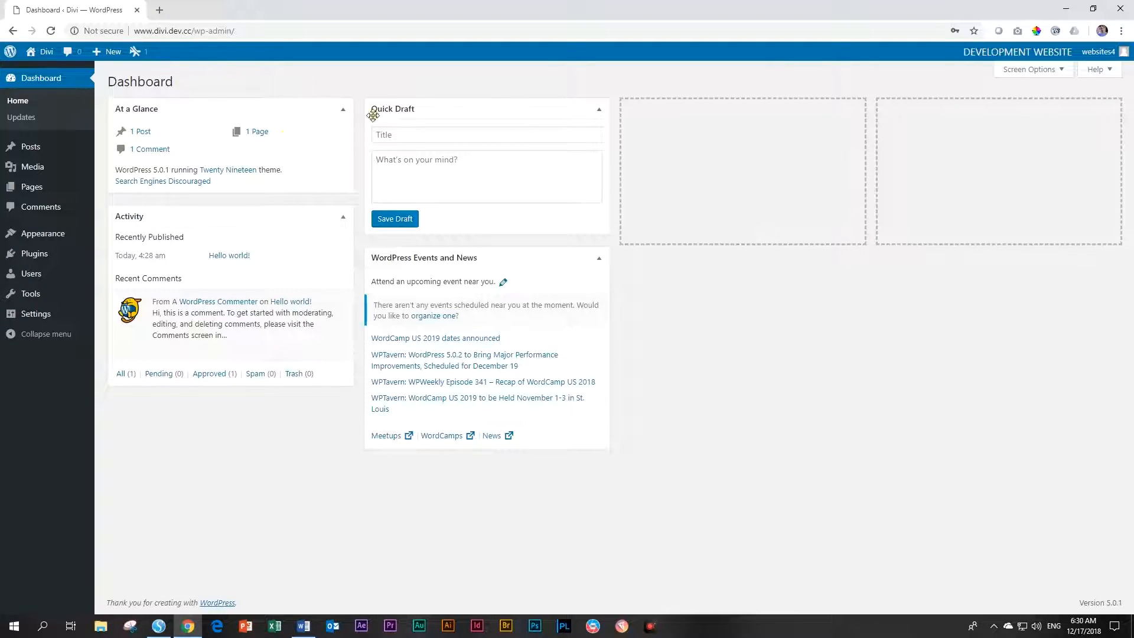
click(344, 107)
click(344, 143)
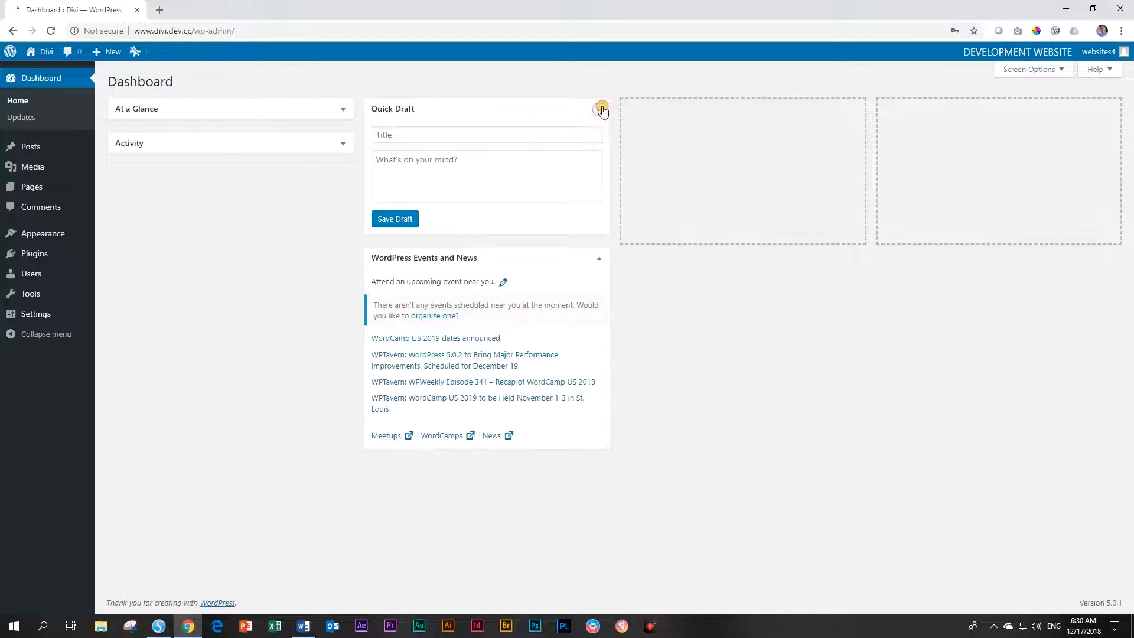
click(599, 109)
click(598, 146)
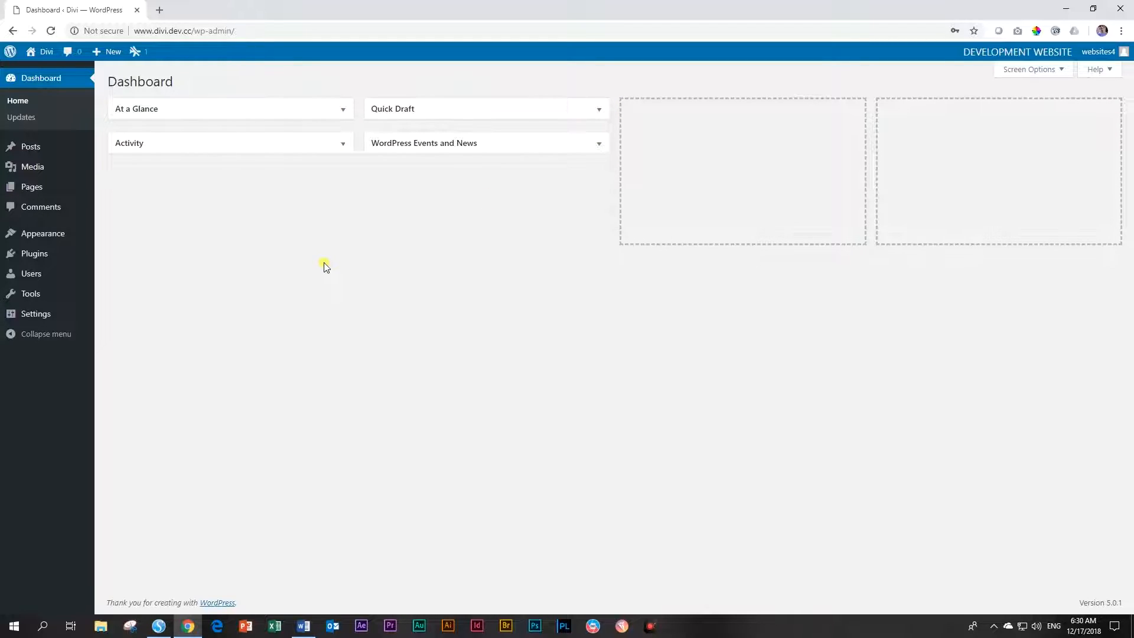
Trash the Hello world! post and permanently delete it from the trash
mouse_move(12, 145)
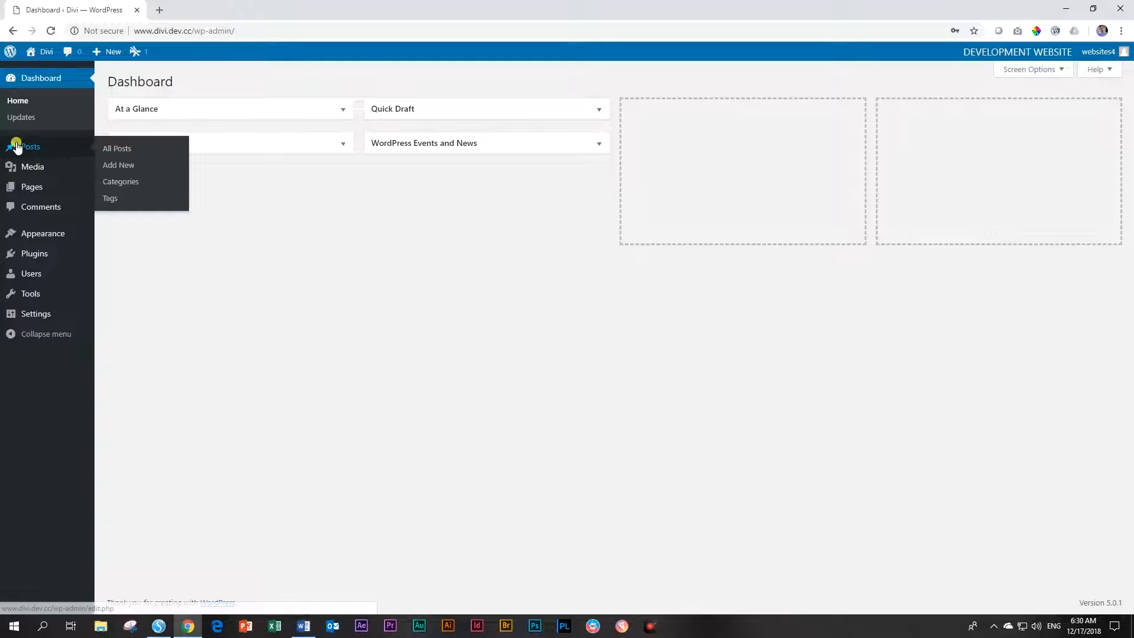
click(115, 148)
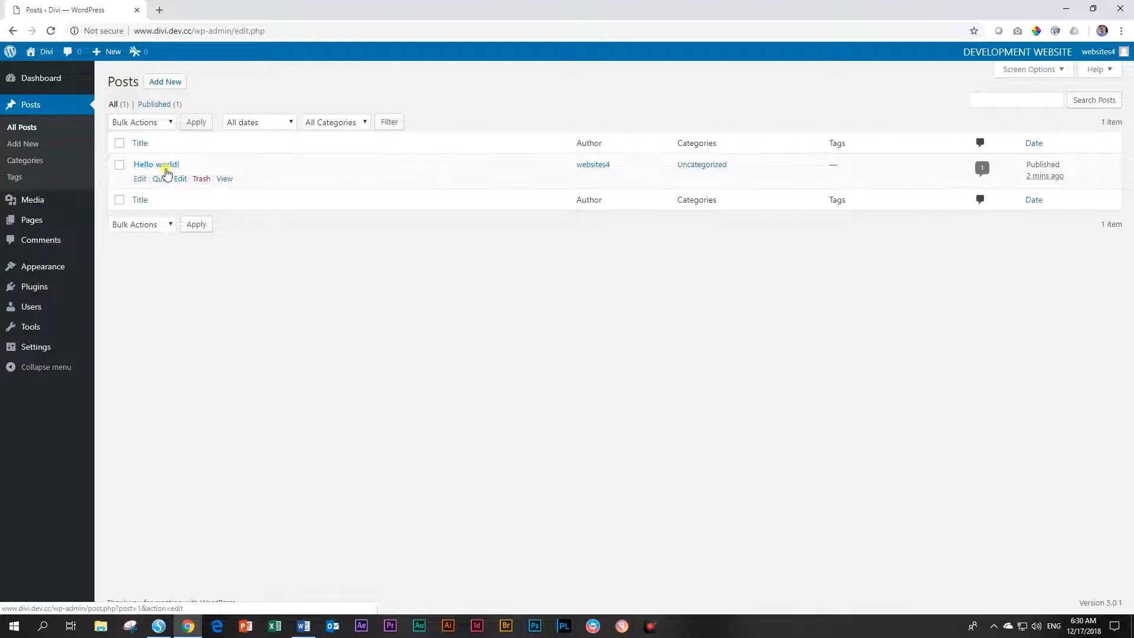
click(201, 179)
click(156, 139)
click(463, 124)
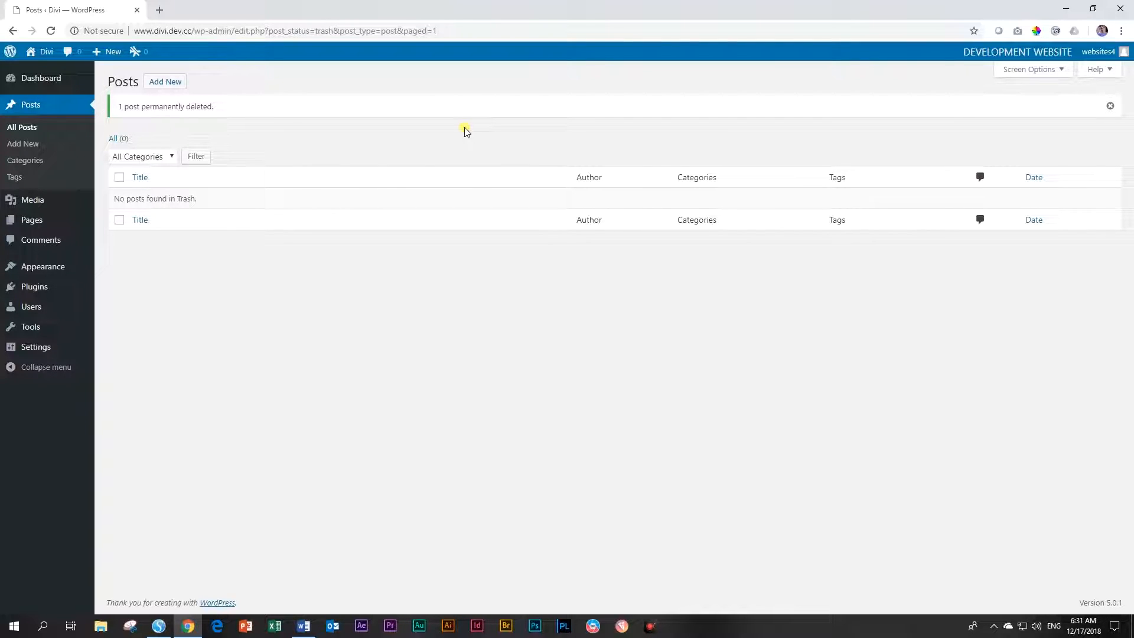
Bulk-trash Privacy Policy and Sample Page, then empty the Pages trash
mouse_move(37, 223)
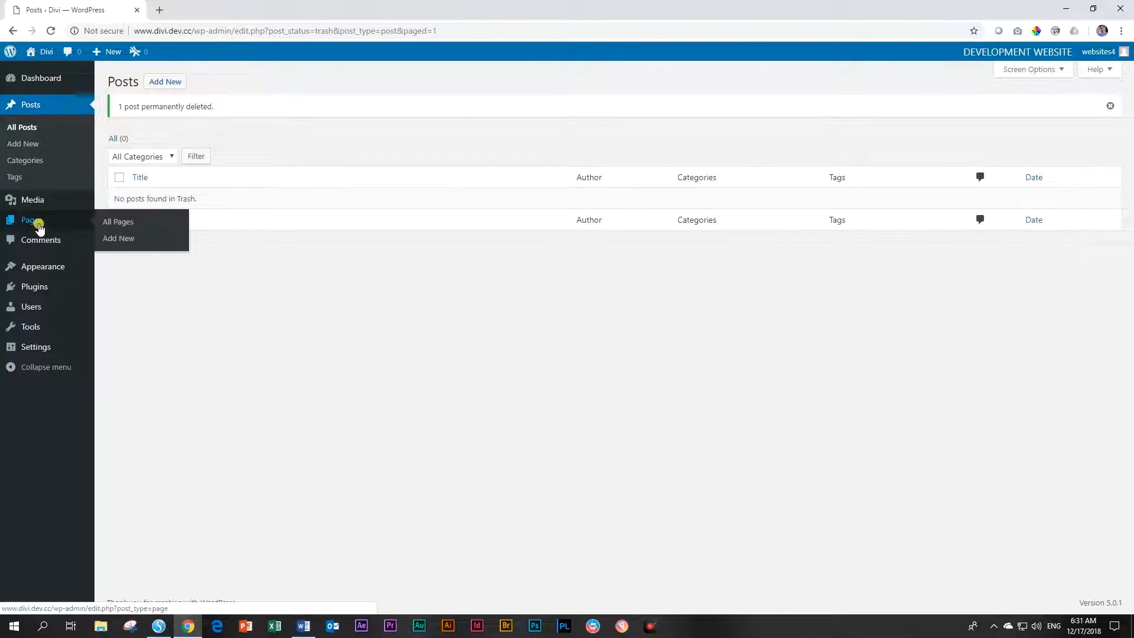
click(104, 223)
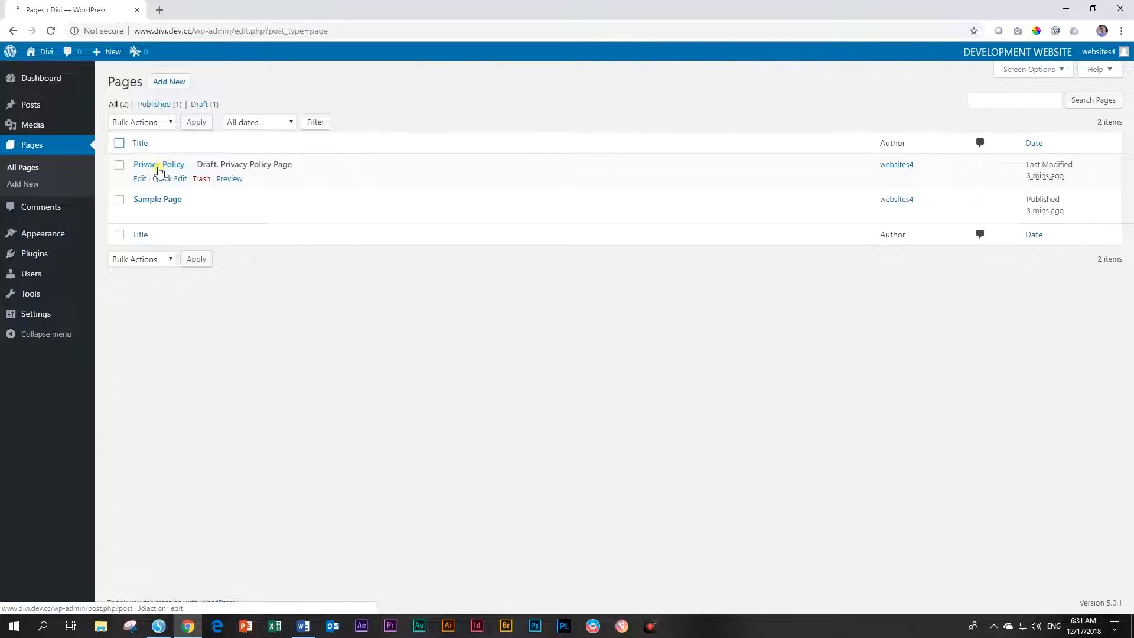
click(119, 143)
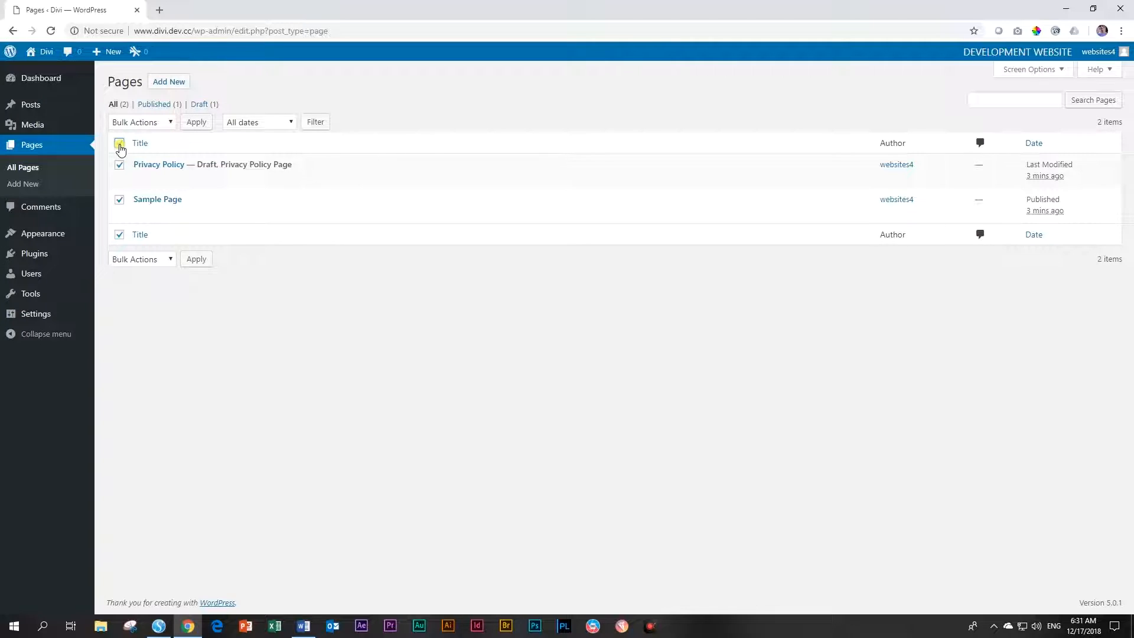
click(142, 122)
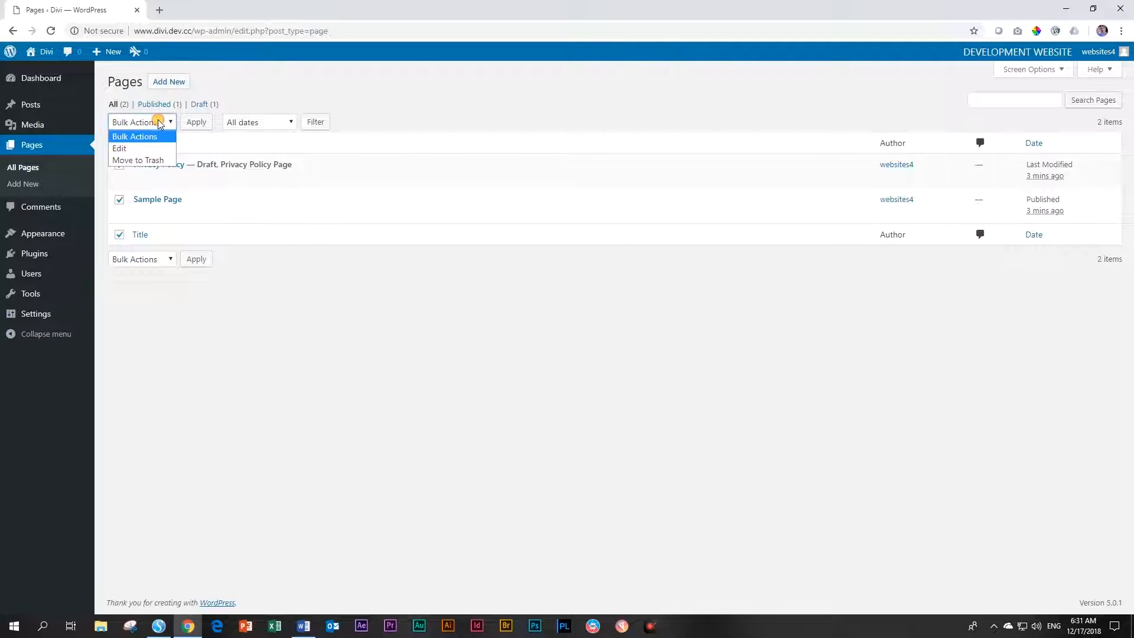
click(142, 161)
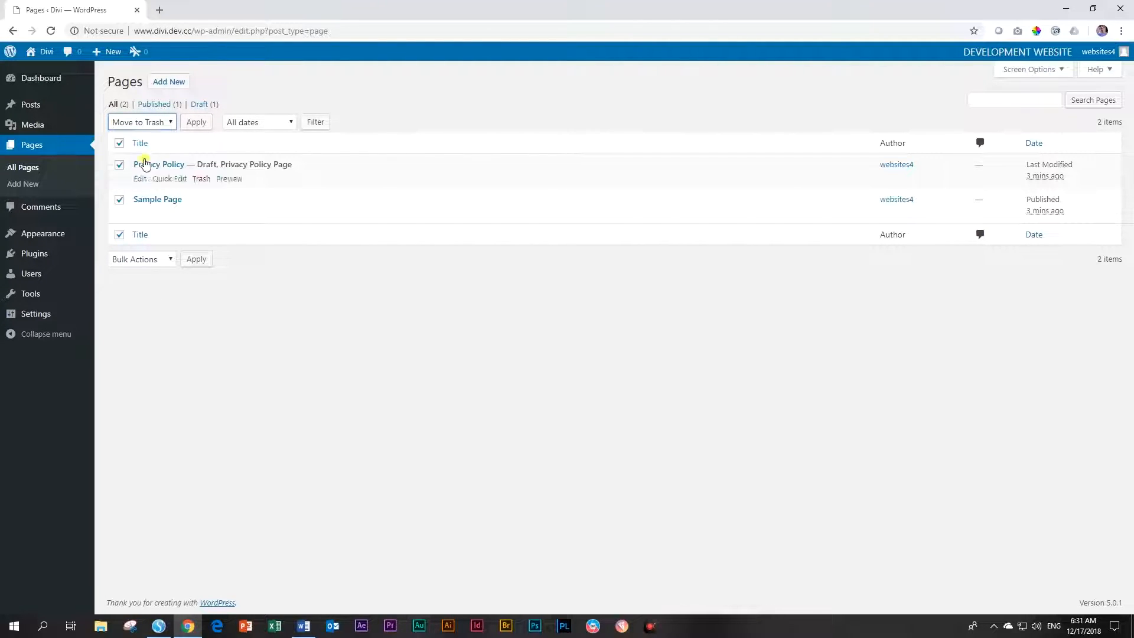
click(196, 122)
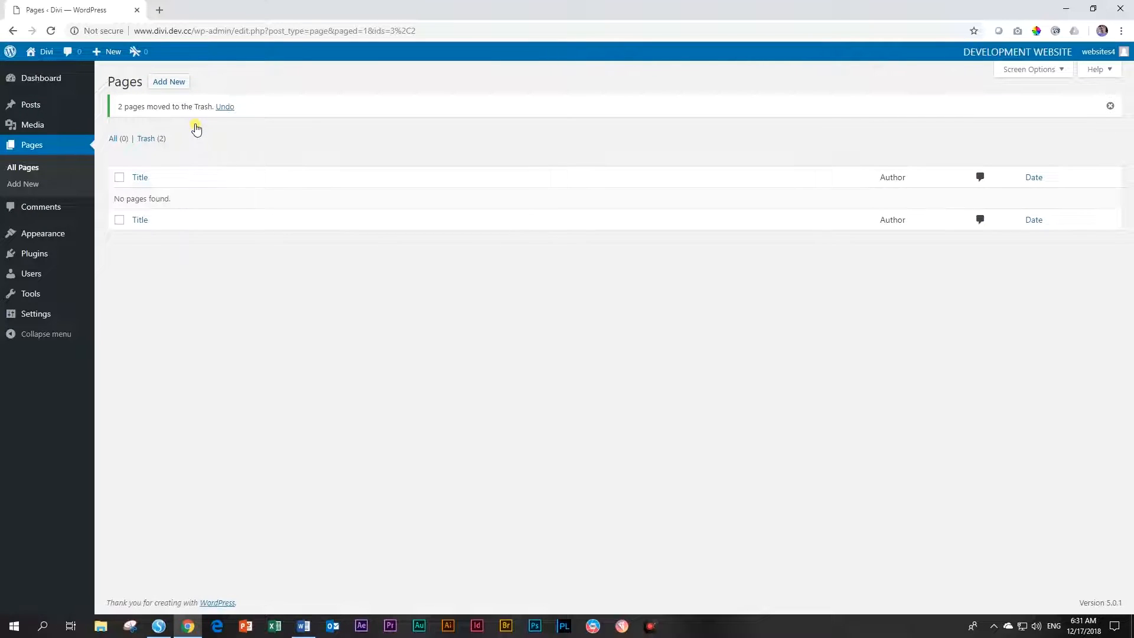
click(146, 139)
click(372, 122)
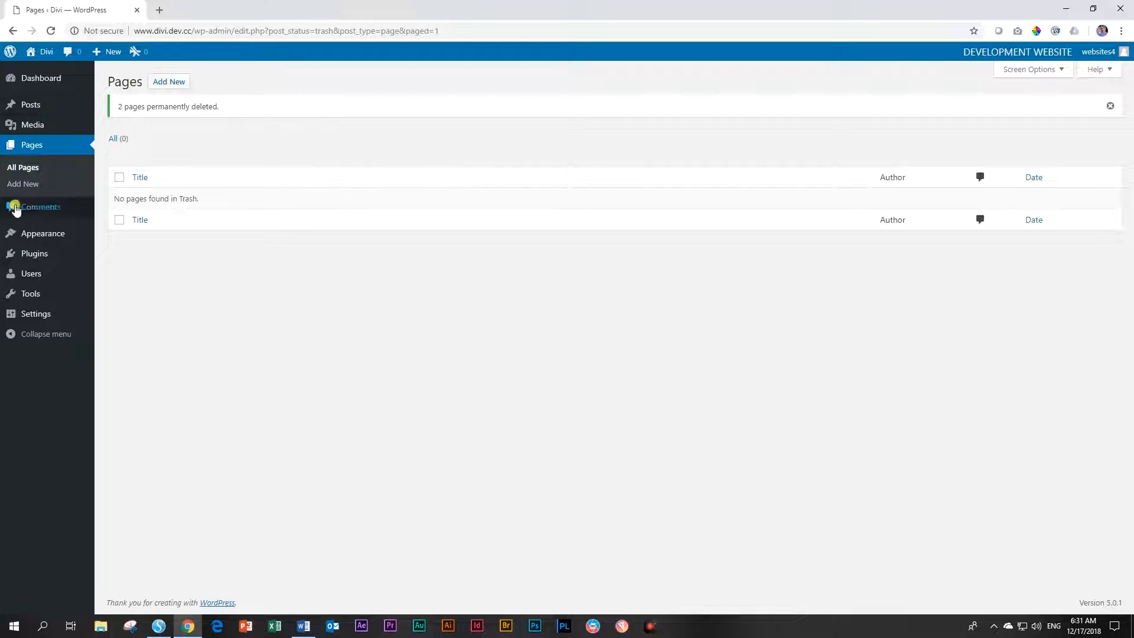
View the empty WordPress Comments list, then open a new Chrome tab
click(36, 208)
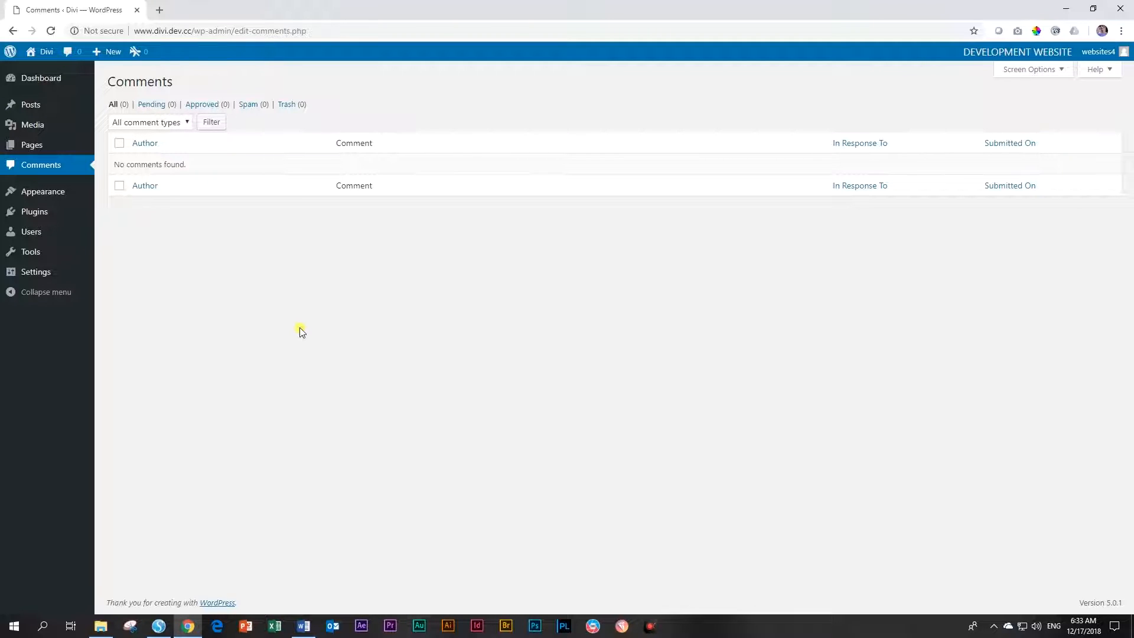
click(159, 10)
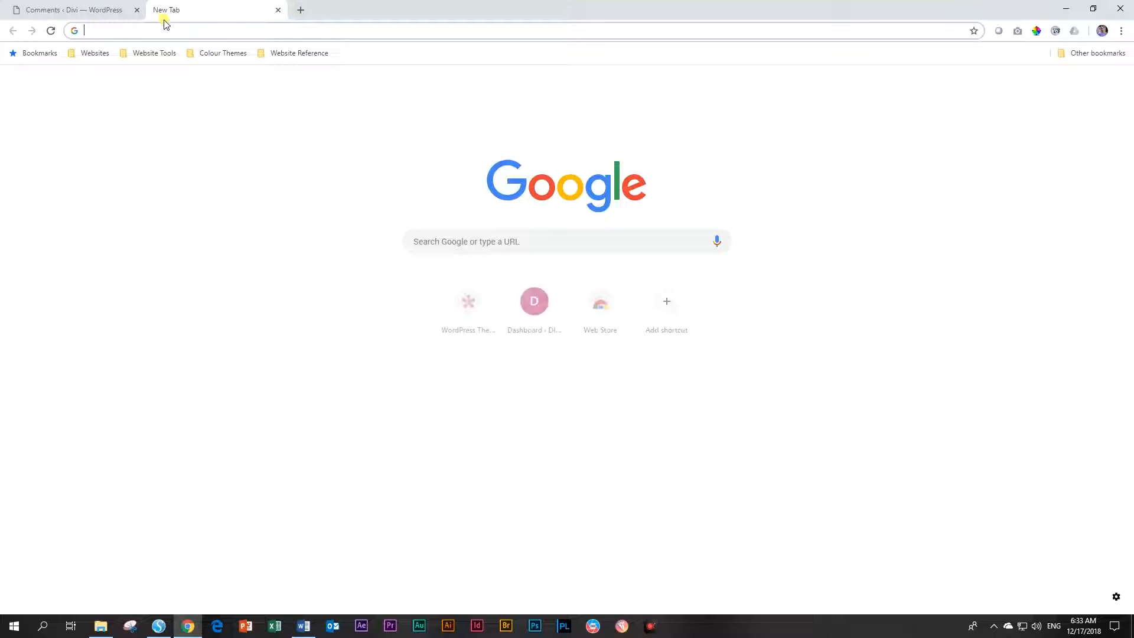
Load elegantthemes.com and scroll its homepage down to the Sign Up Today section
text(el)
key(Return)
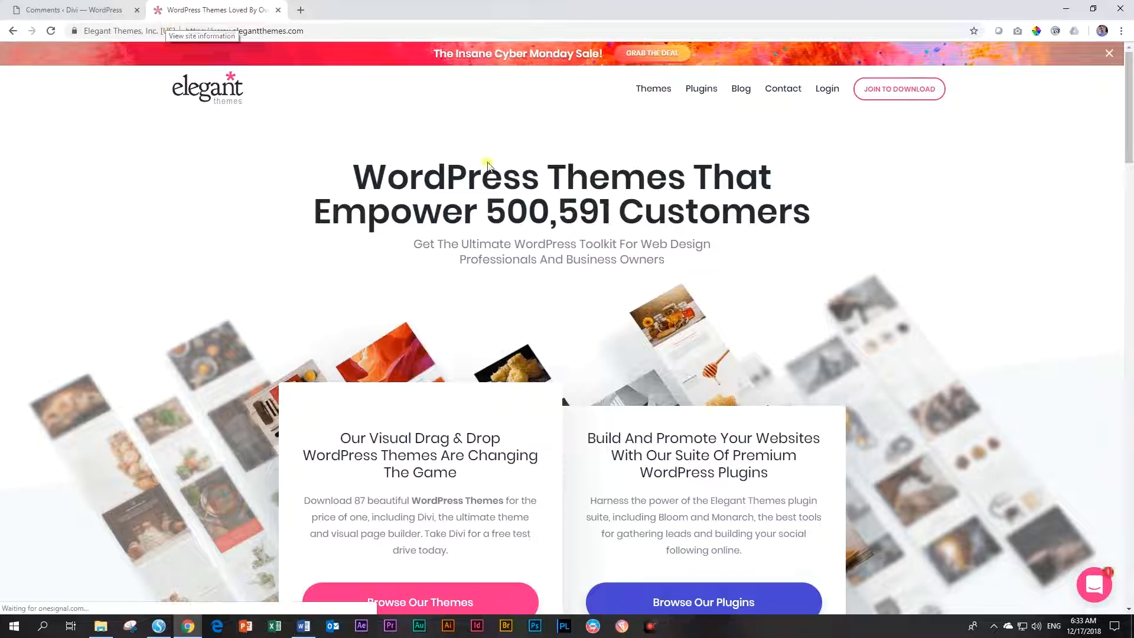
scroll(553, 277, down, 15)
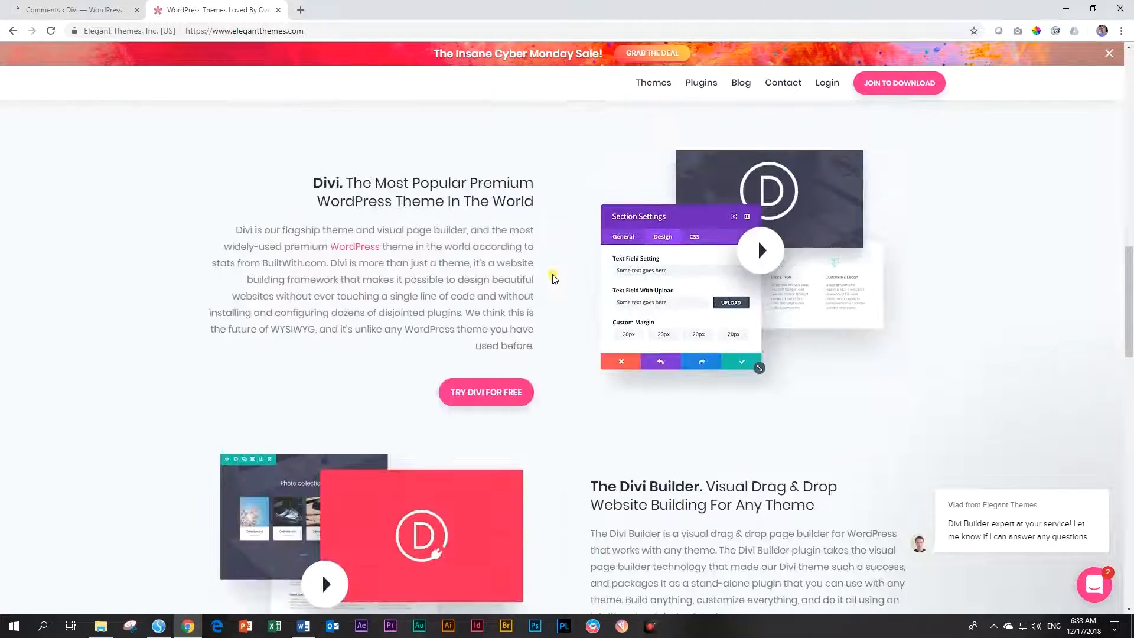
scroll(553, 277, down, 18)
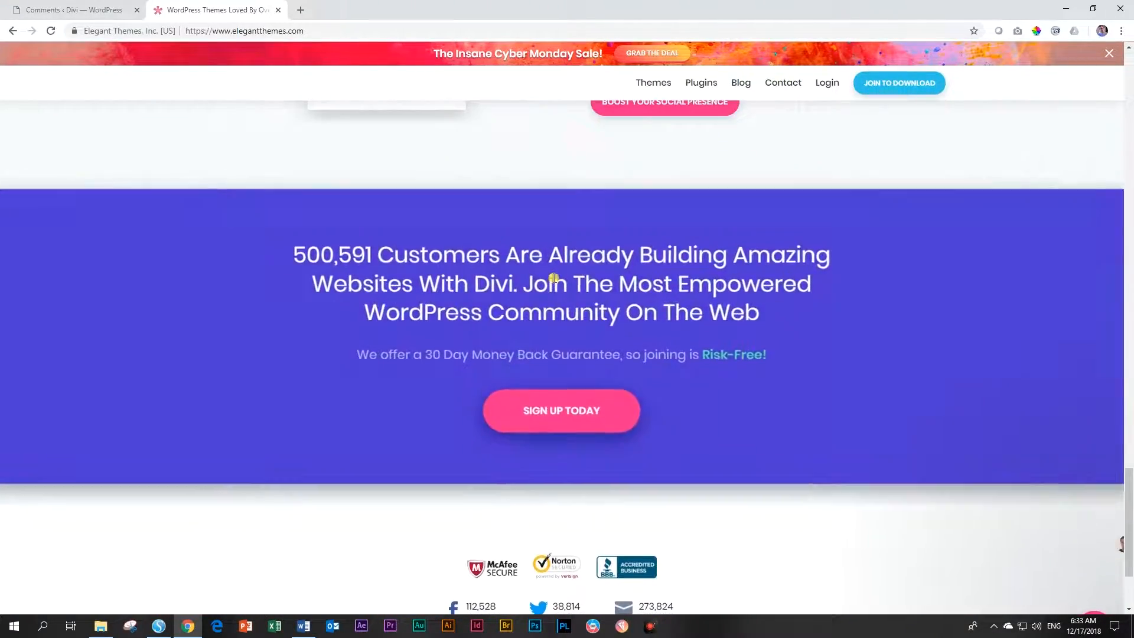
scroll(554, 278, up, 18)
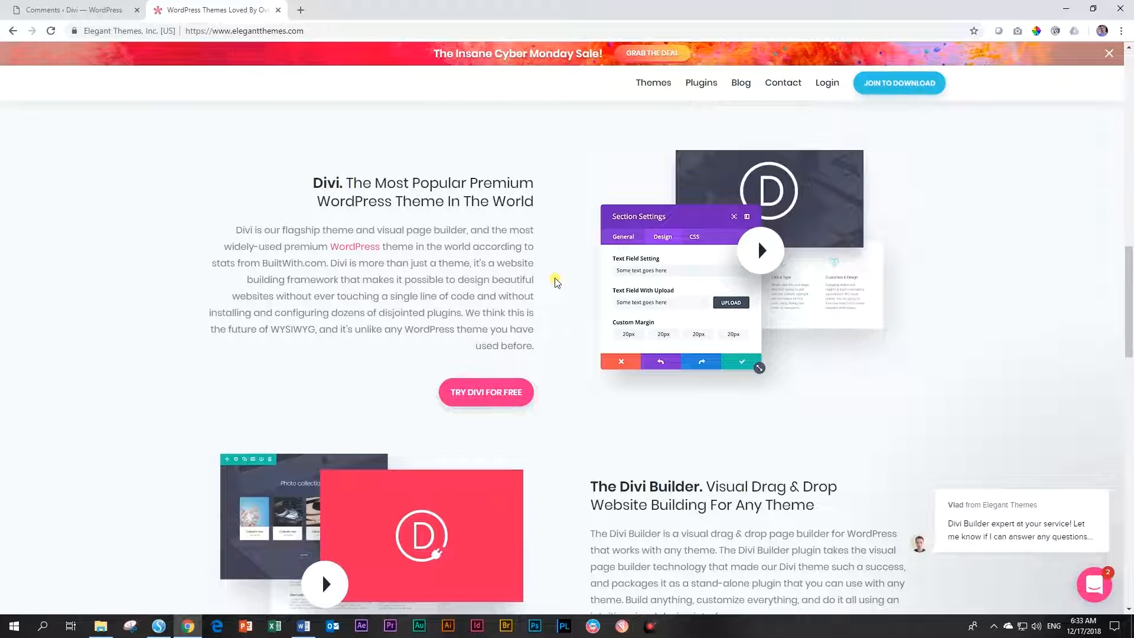
scroll(555, 282, down, 18)
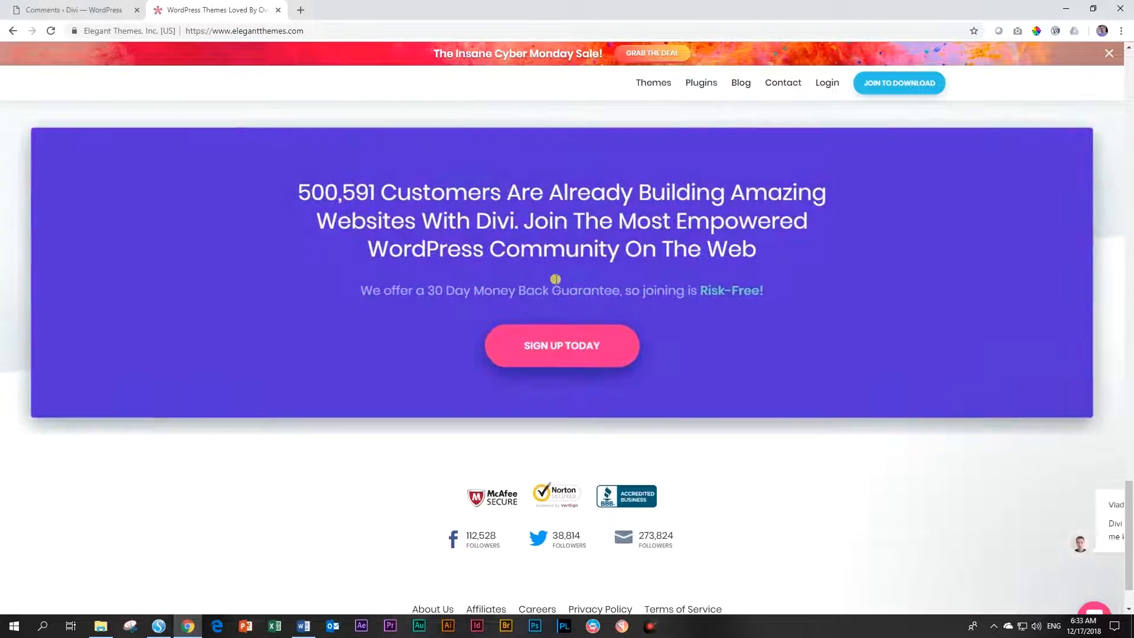
Open the Join page and compare Yearly Access at $89 with Lifetime Access at $249
click(575, 358)
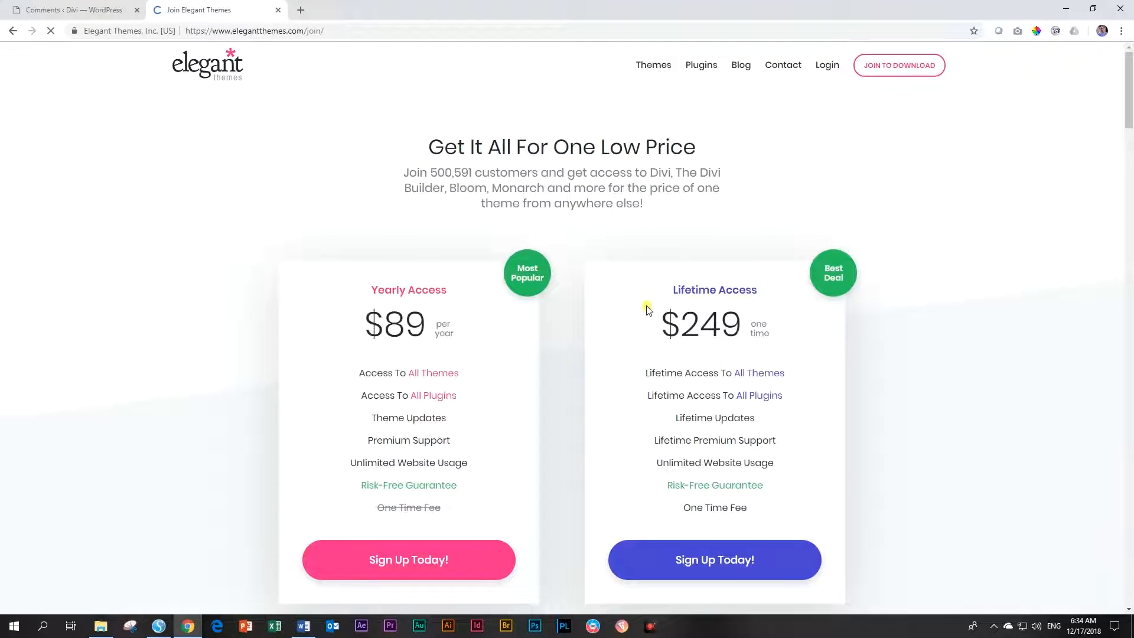
scroll(649, 307, down, 2)
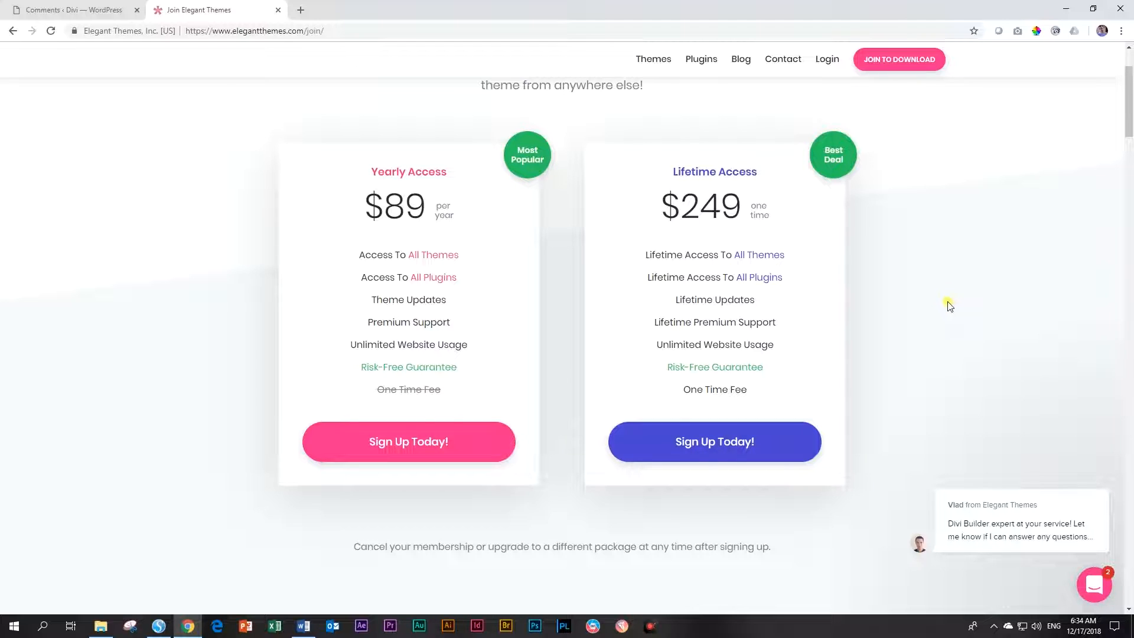
mouse_move(397, 396)
drag(681, 207, 746, 205)
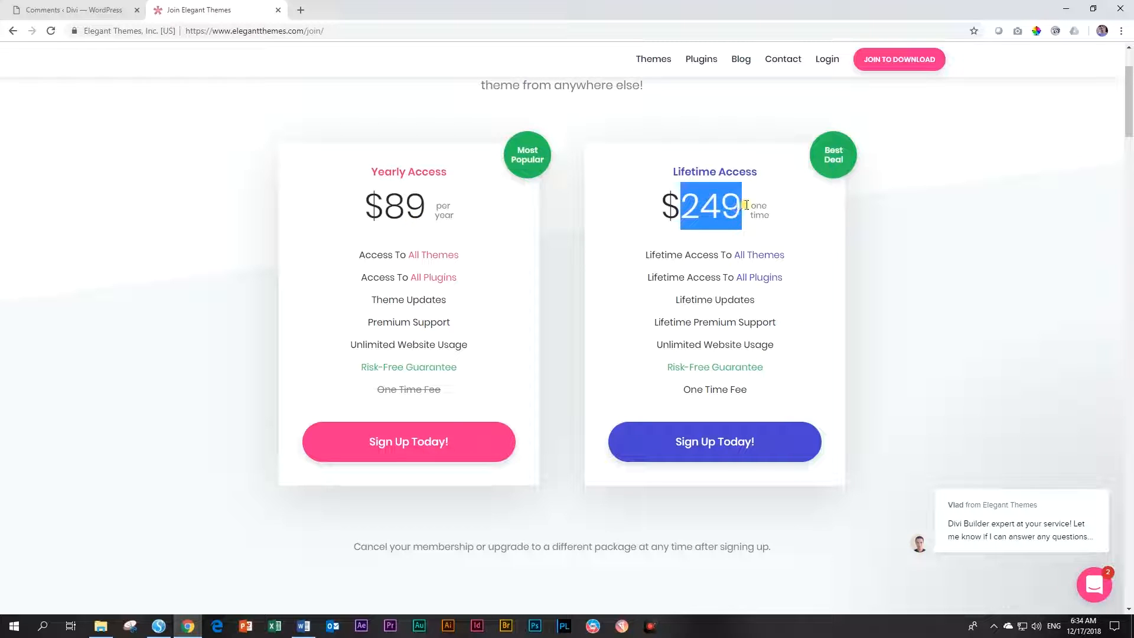
click(932, 255)
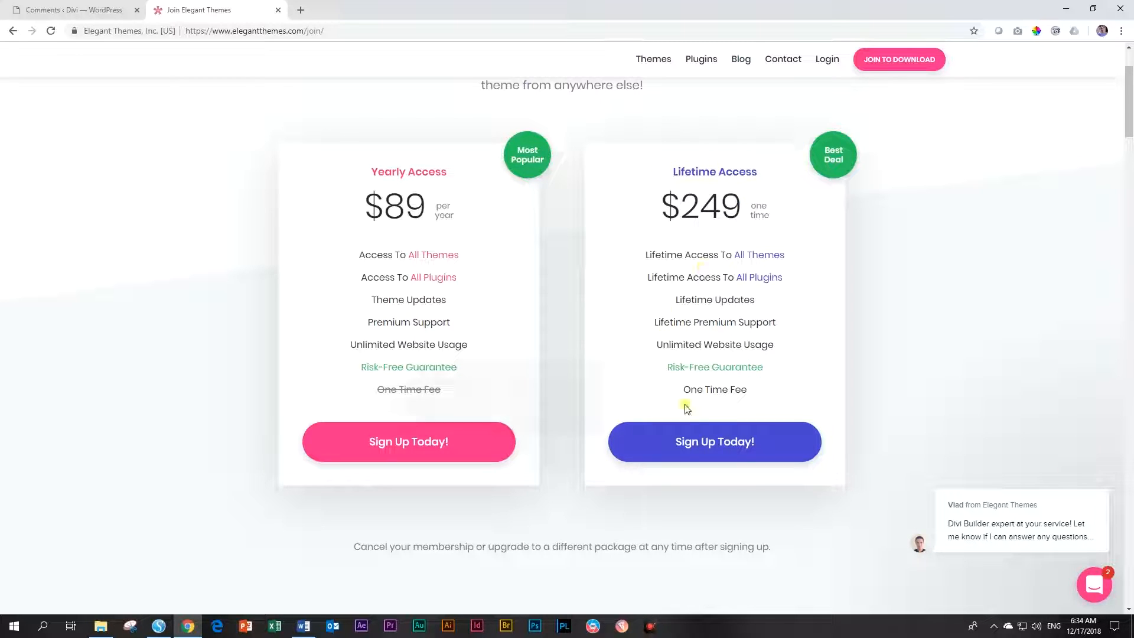
Choose Lifetime Access and scroll through the $249.00 registration form
click(727, 446)
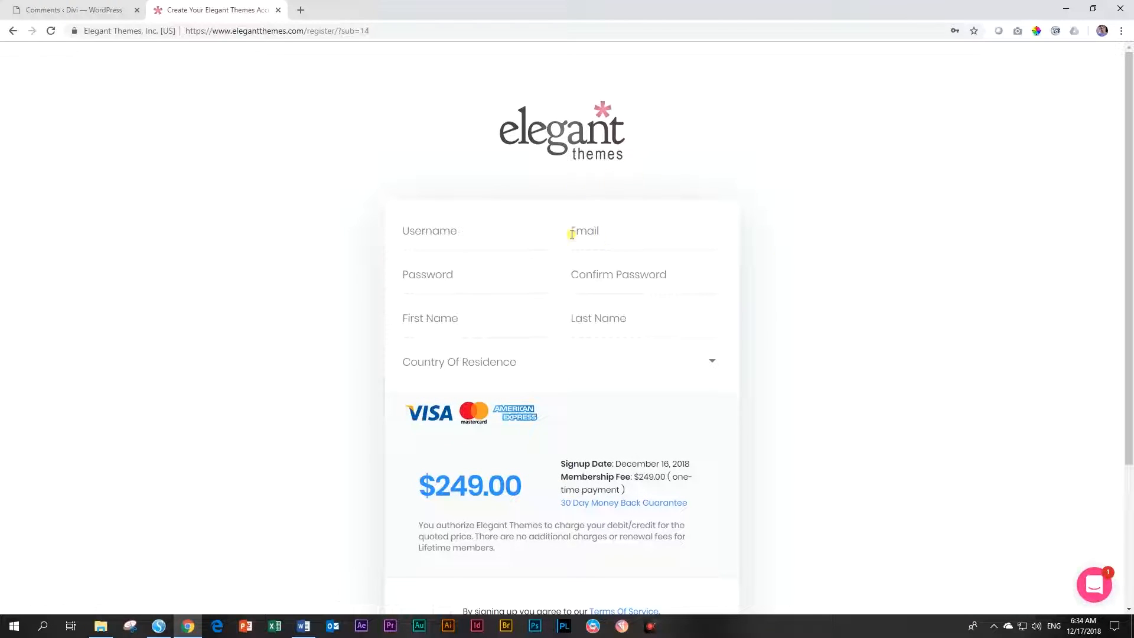
scroll(730, 323, down, 3)
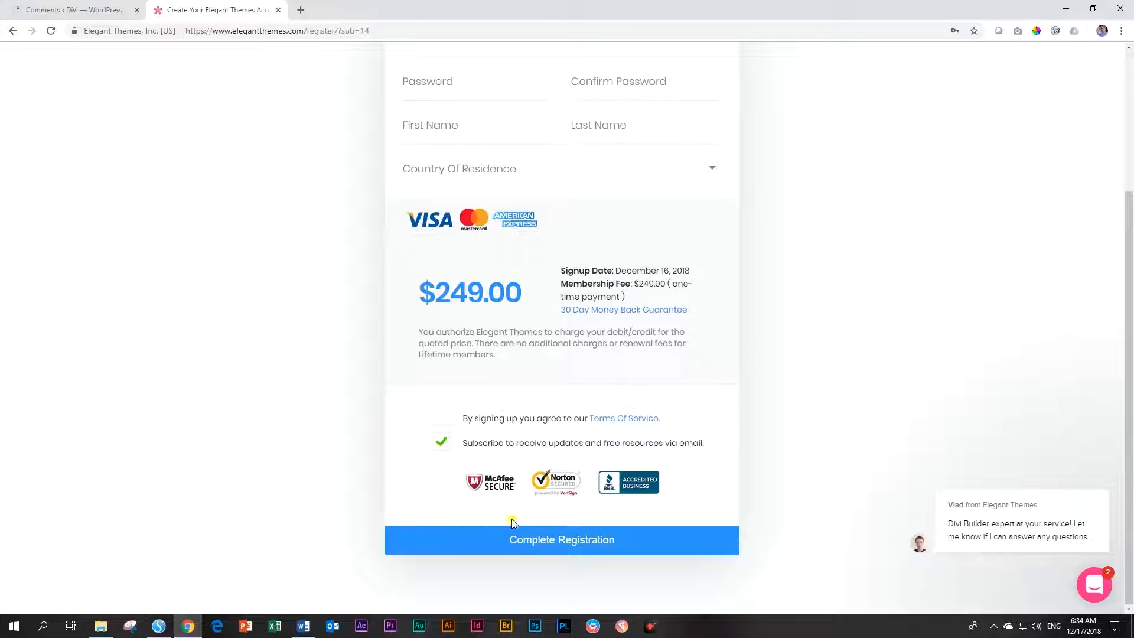
scroll(819, 371, up, 3)
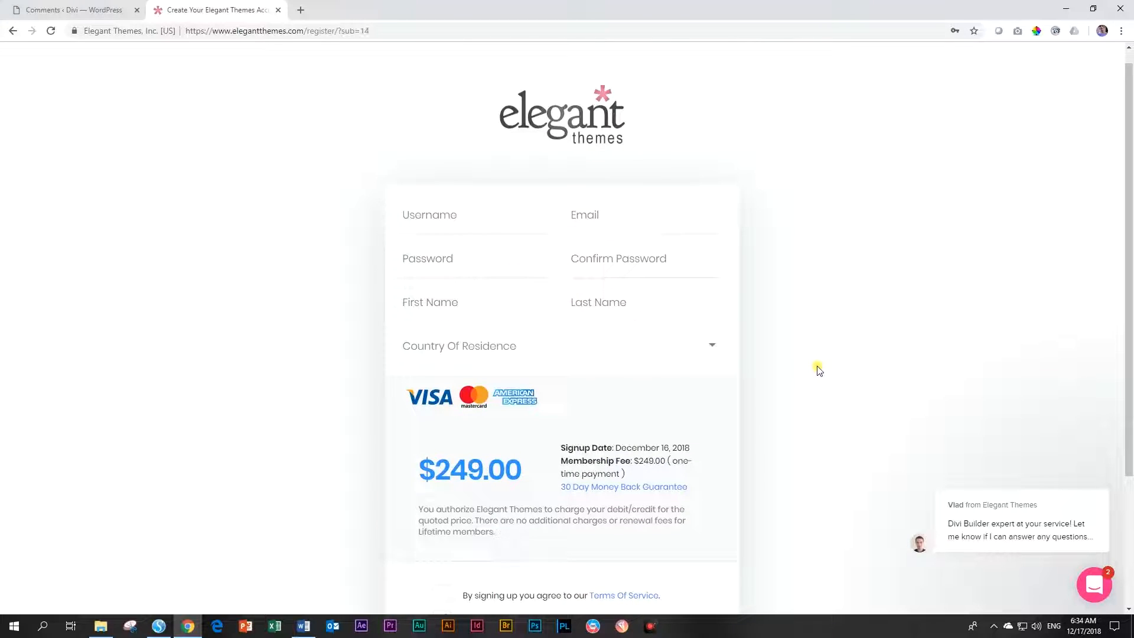
scroll(820, 371, down, 1)
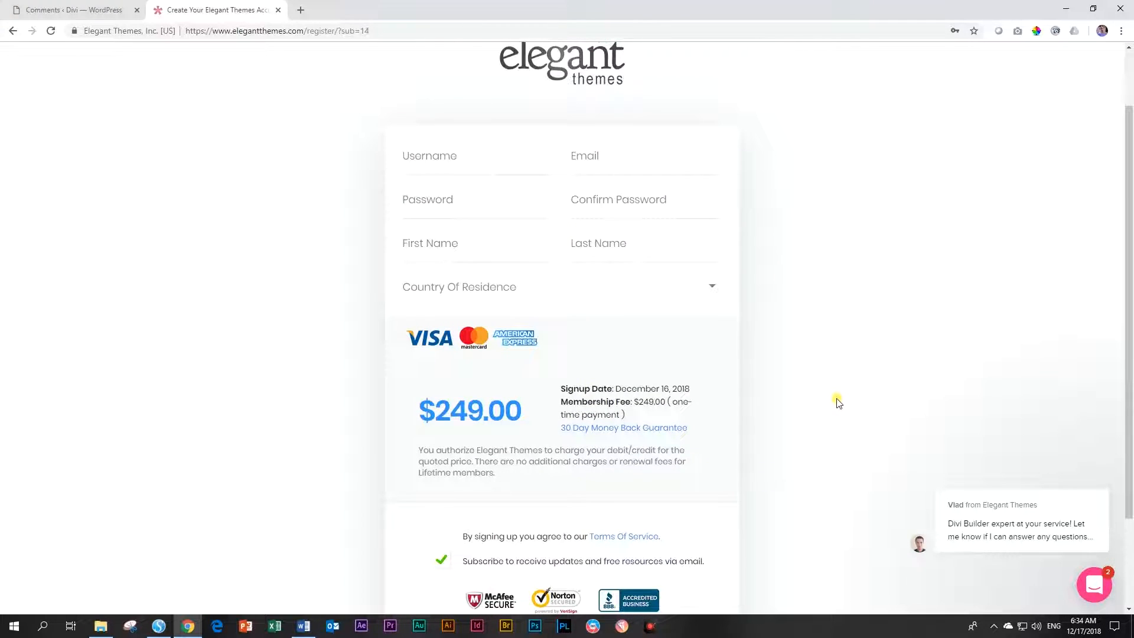
scroll(836, 399, down, 2)
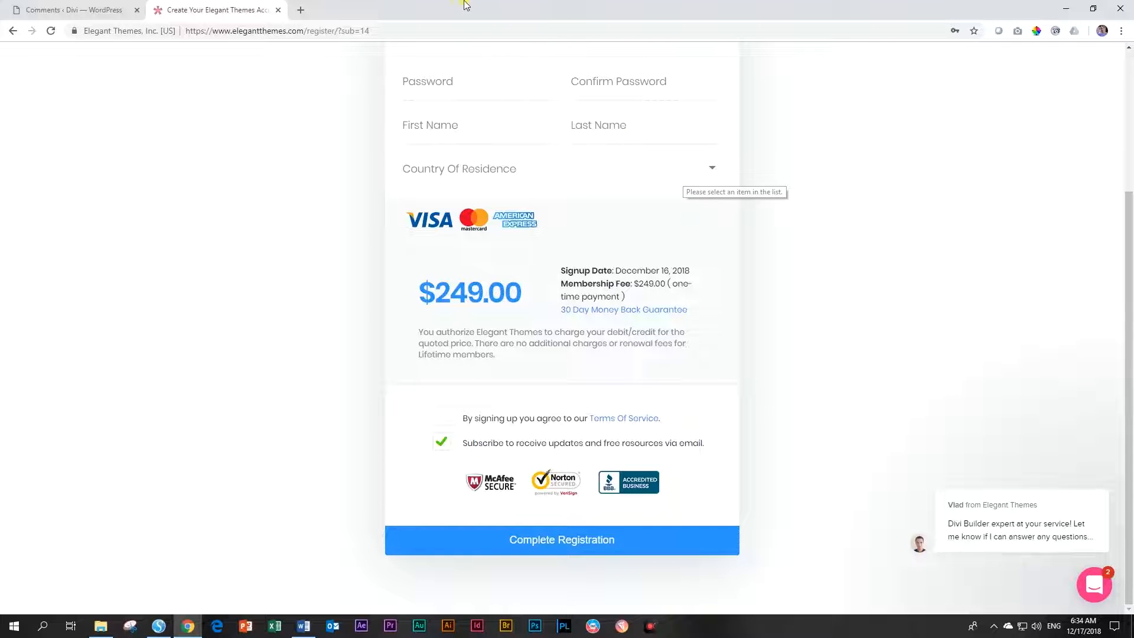
In a new tab, log into Elegant Themes' Members Area and download Divi.zip
key(ctrl+t)
text(e)
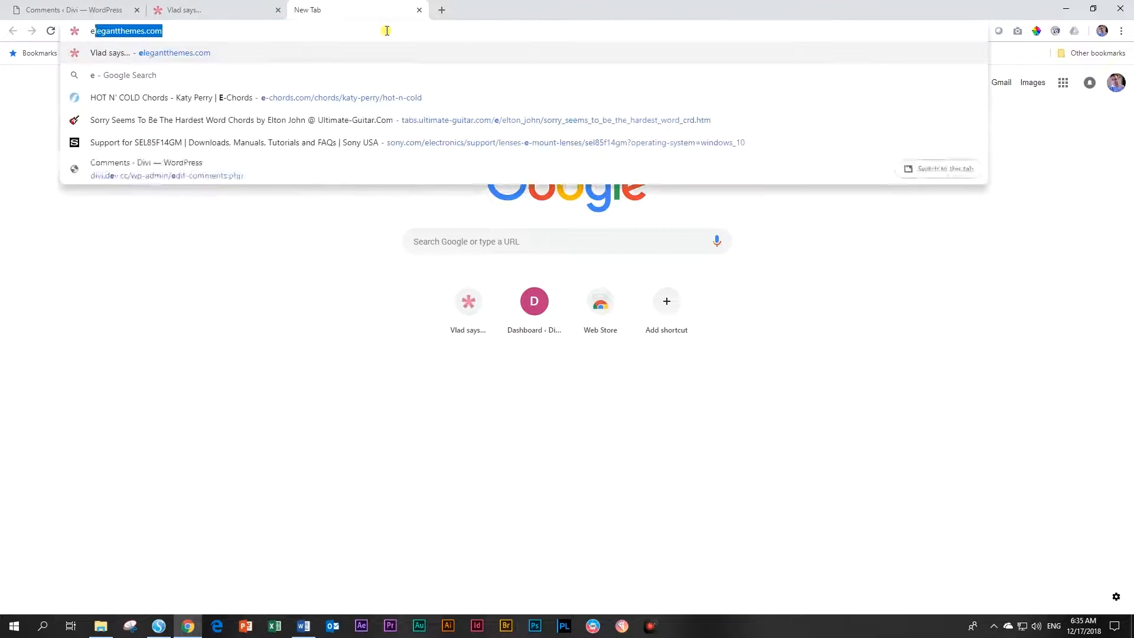
key(Return)
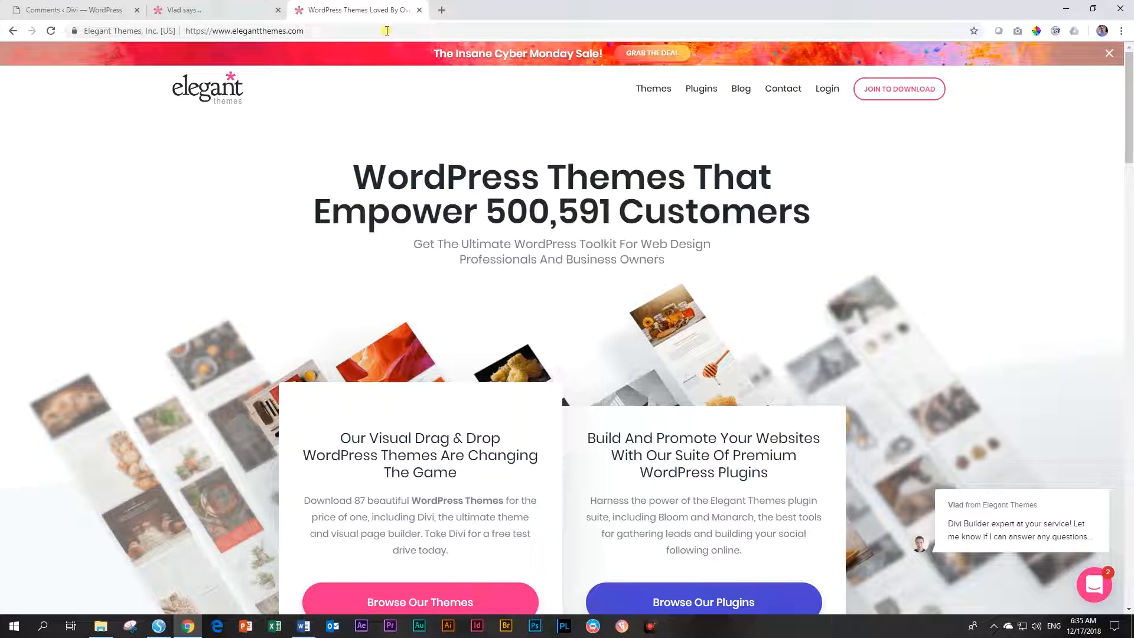
click(827, 90)
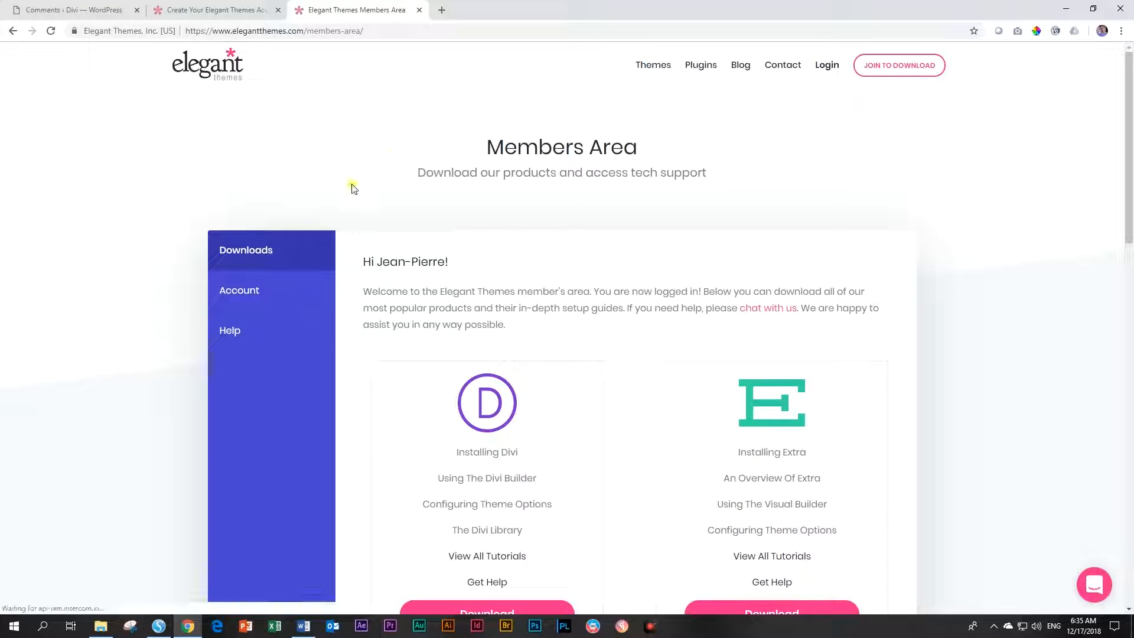
scroll(317, 246, down, 3)
click(475, 446)
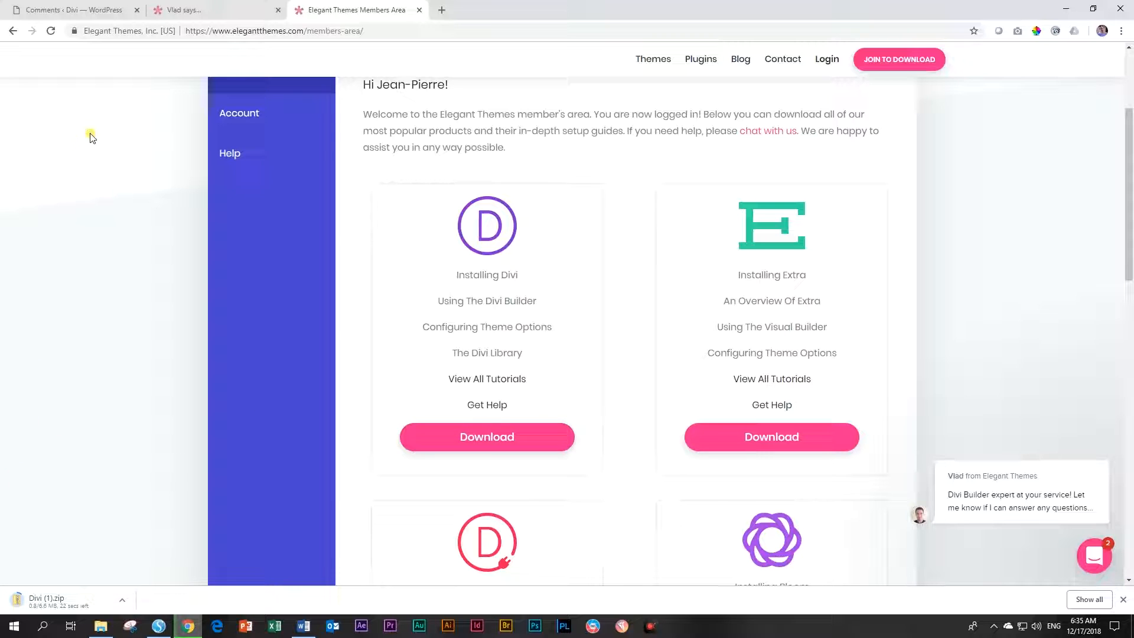
click(79, 4)
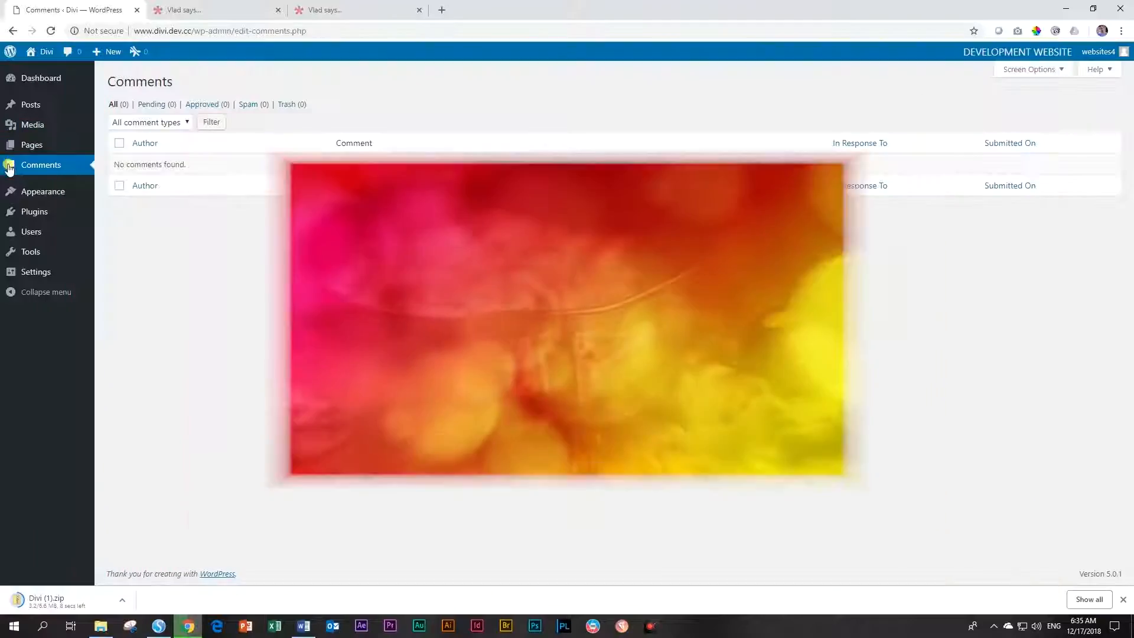
Drop Divi.zip onto Themes > Add New > Upload Theme and install it
mouse_move(14, 198)
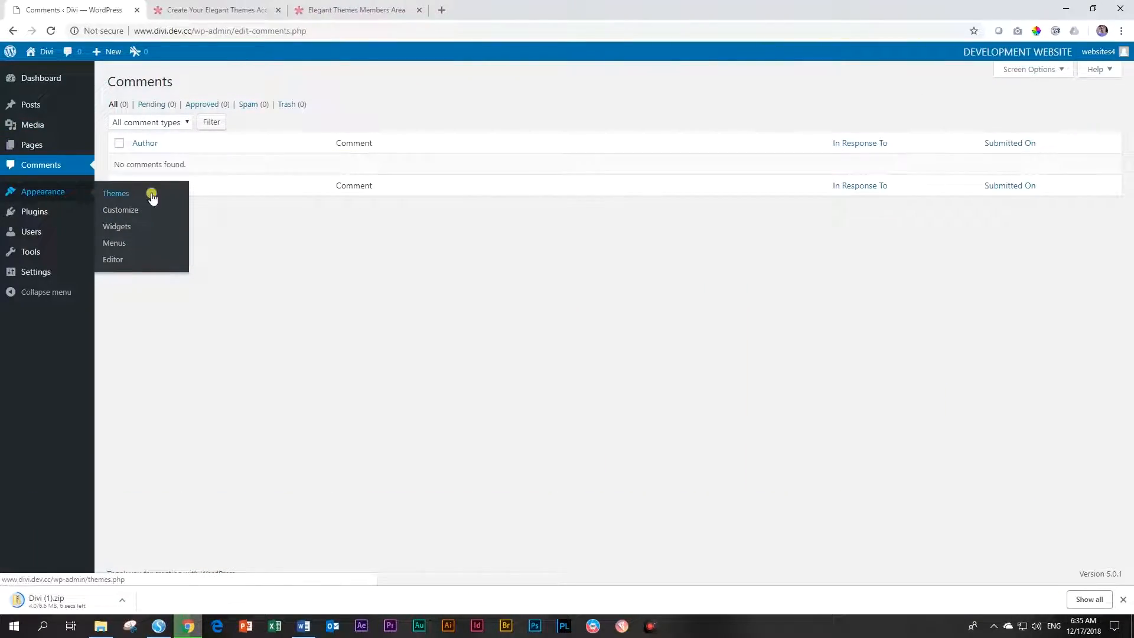
click(128, 197)
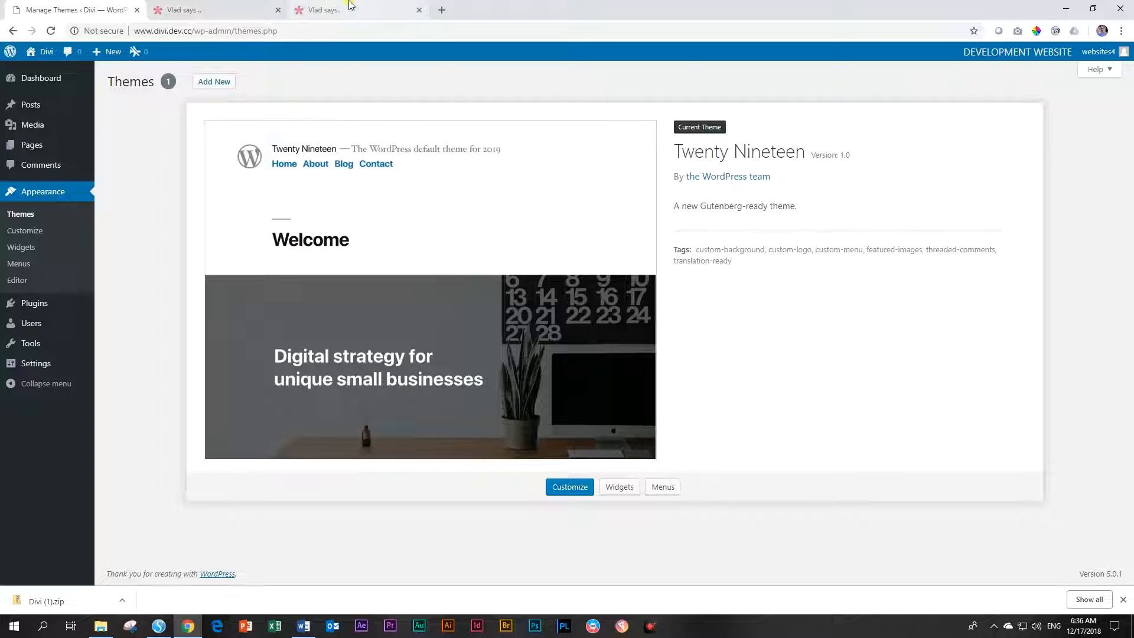
click(223, 86)
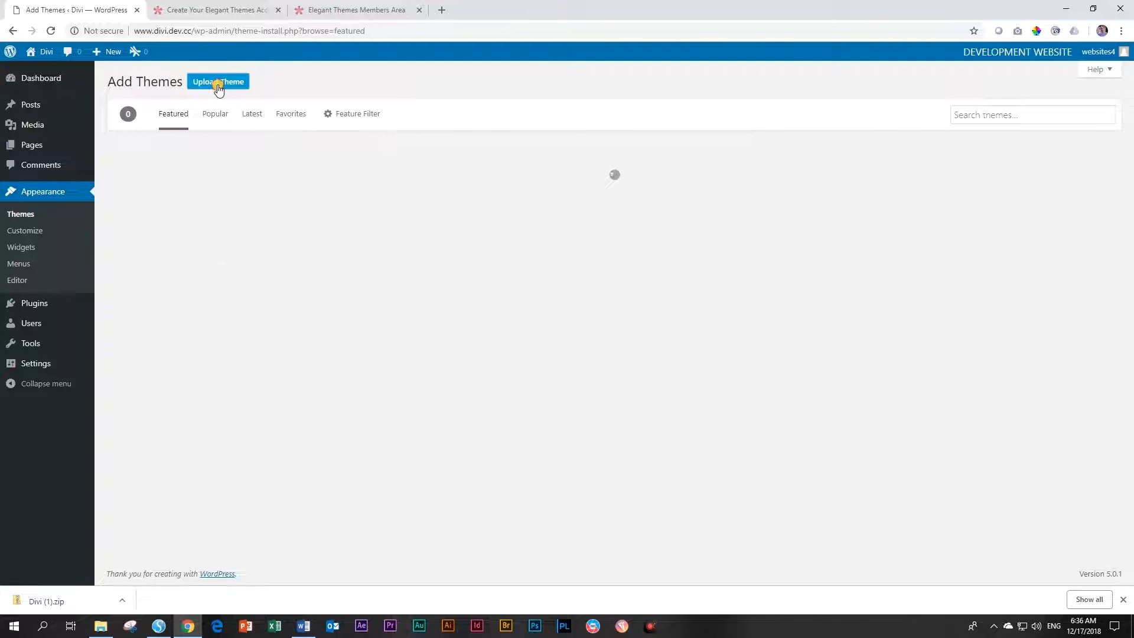
click(222, 87)
drag(1133, 181, 730, 269)
click(526, 345)
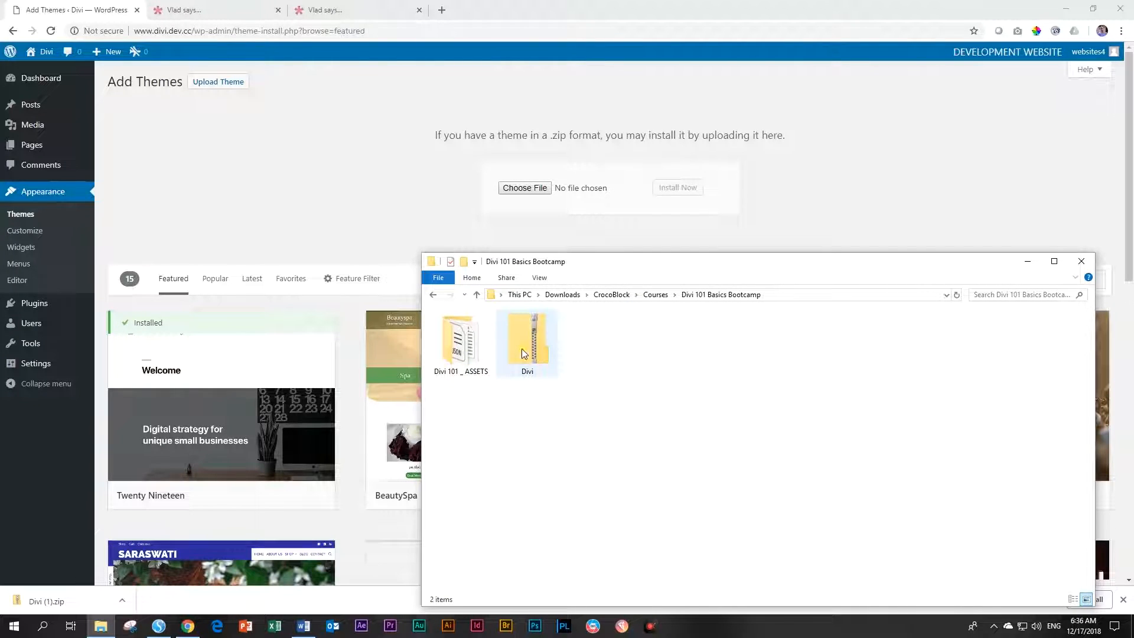
drag(525, 343, 533, 189)
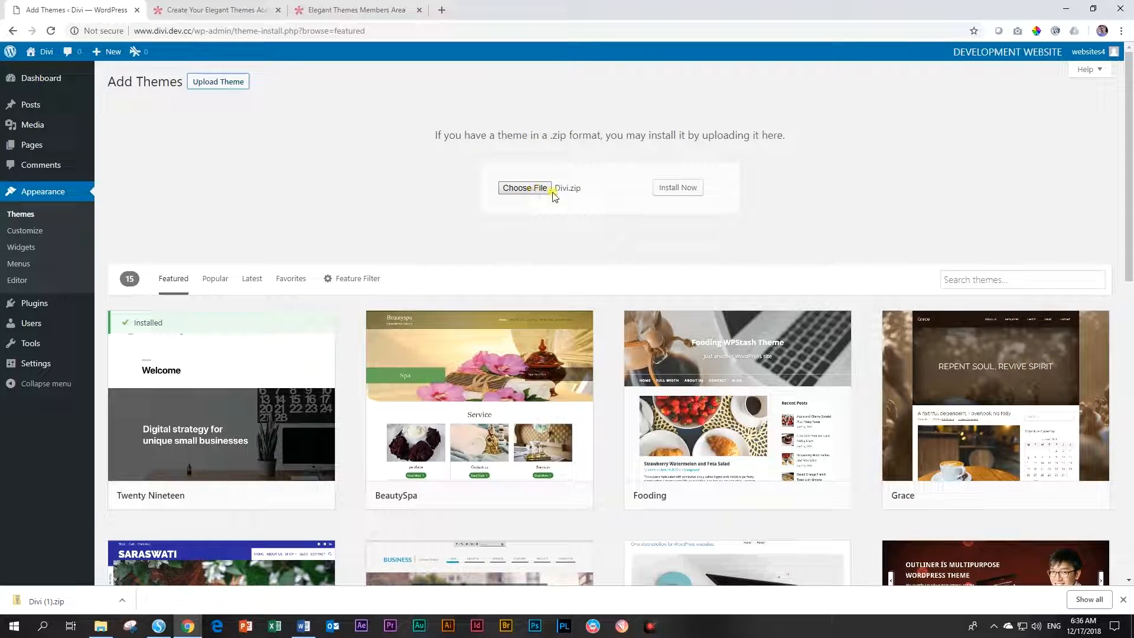
click(678, 187)
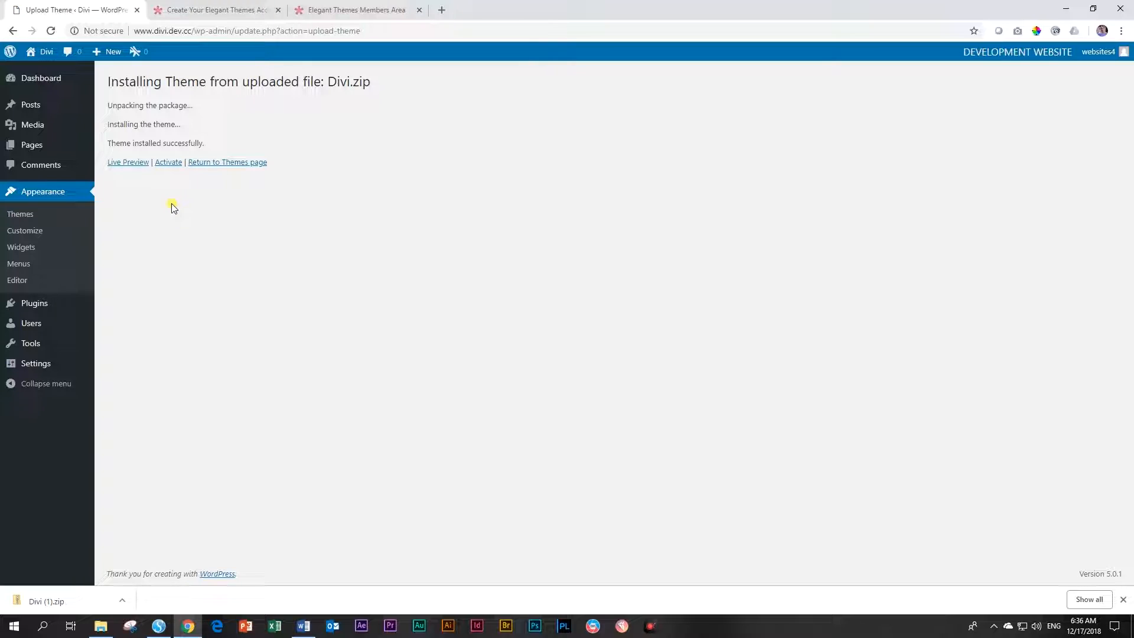
Activate the newly installed Divi theme from the installation results page
click(166, 165)
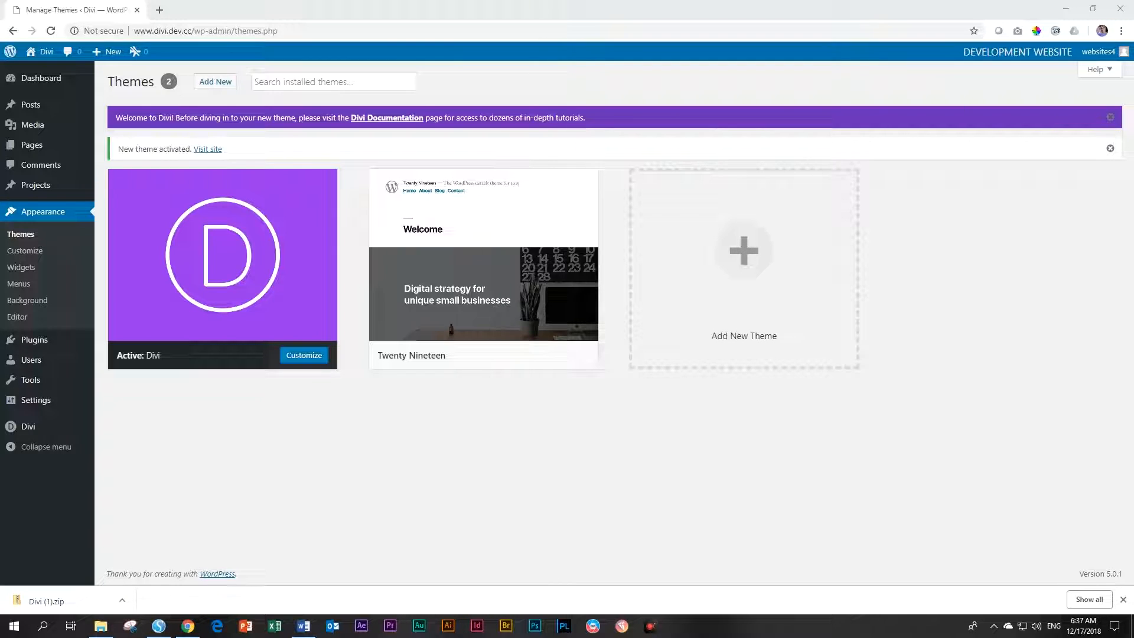
Browse Divi 101 _ ASSETS > Images to preview the course images, then return to WordPress
drag(1133, 117, 682, 165)
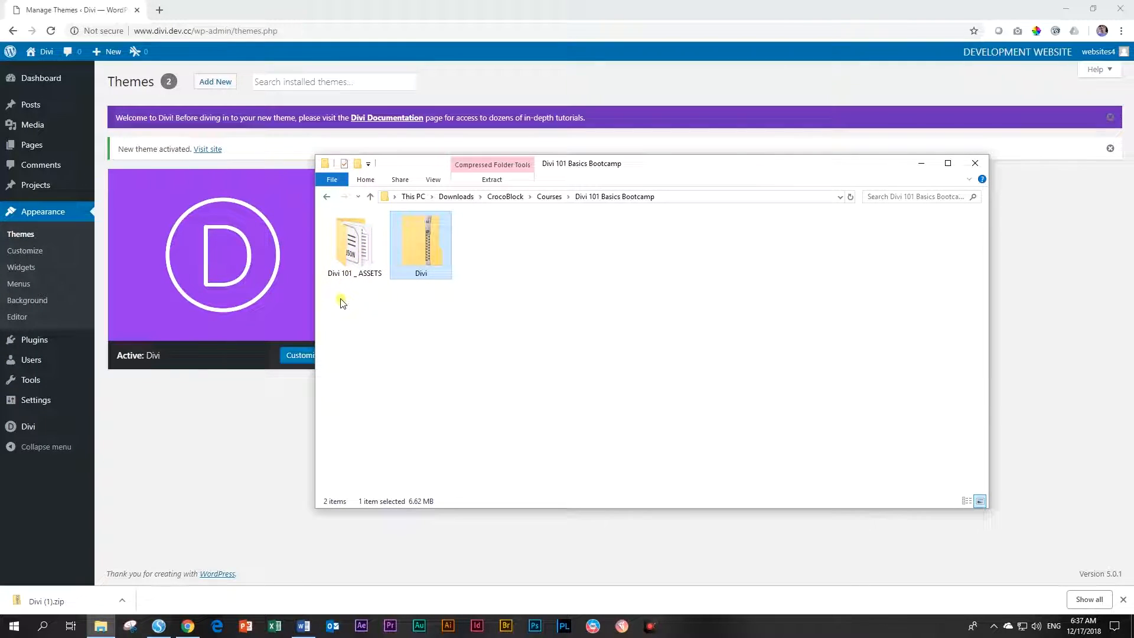
double_click(356, 260)
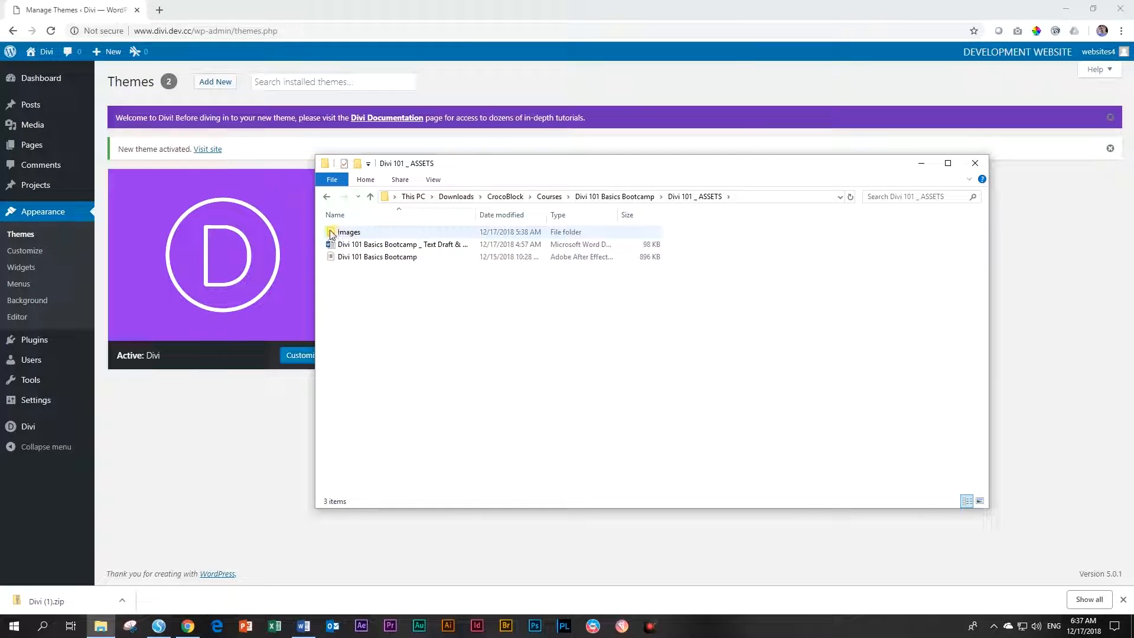
double_click(350, 234)
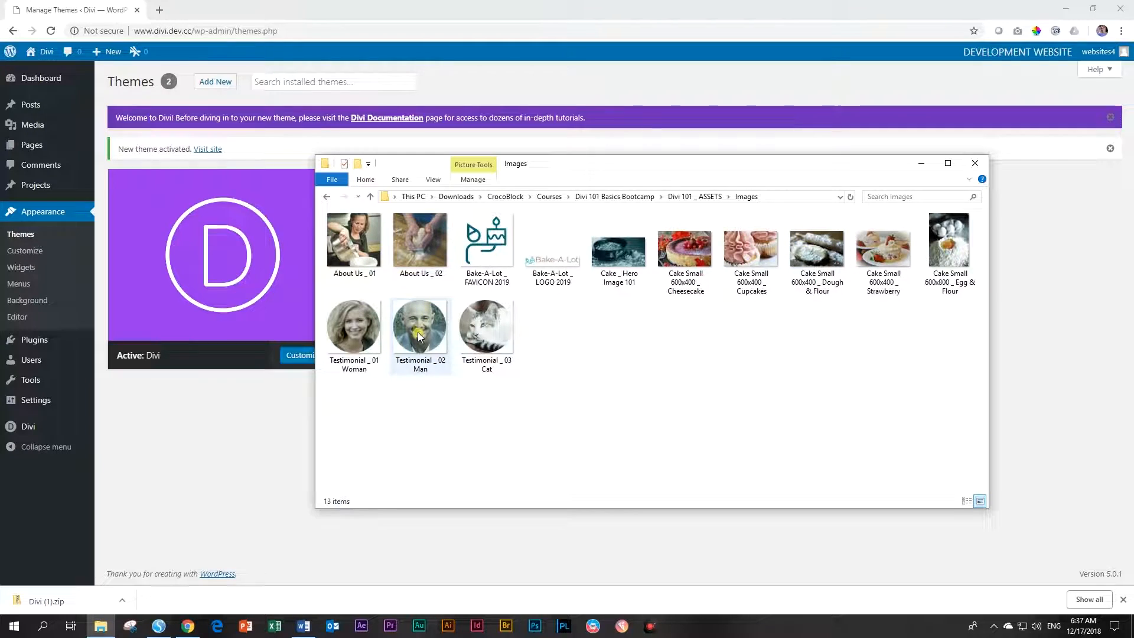
mouse_move(418, 338)
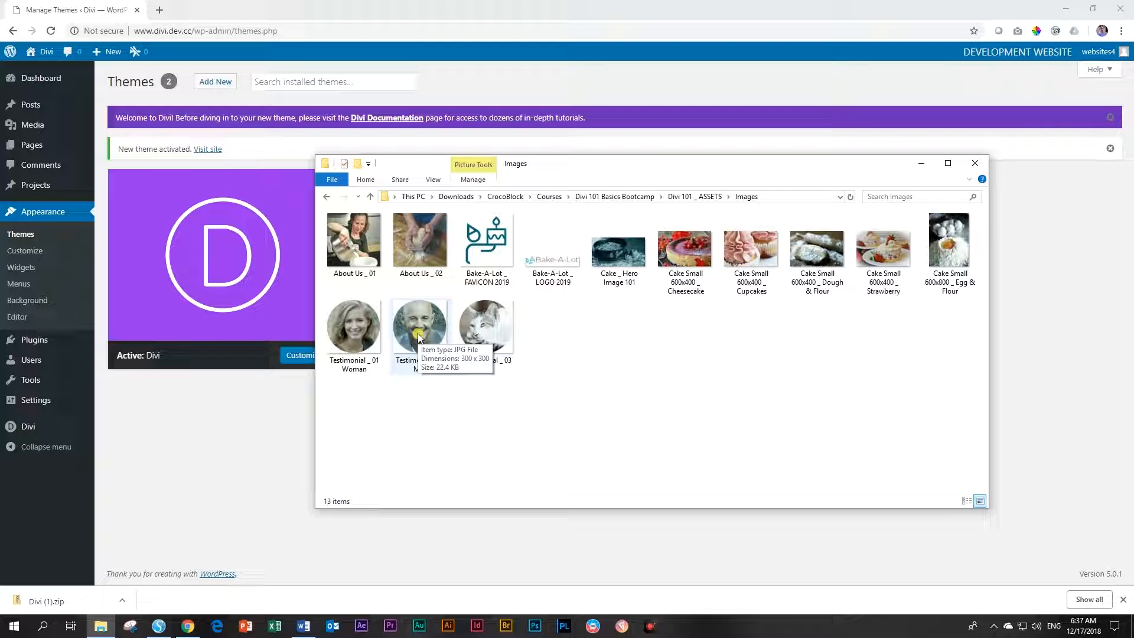
click(82, 9)
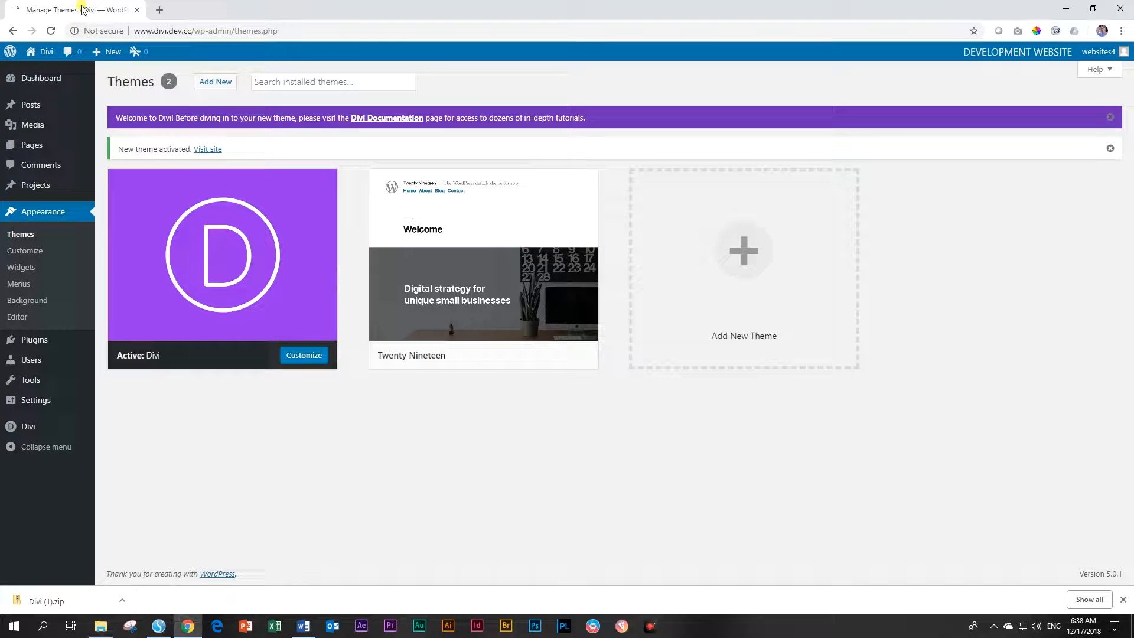
Open Media Library and show the Add New upload area
mouse_move(24, 127)
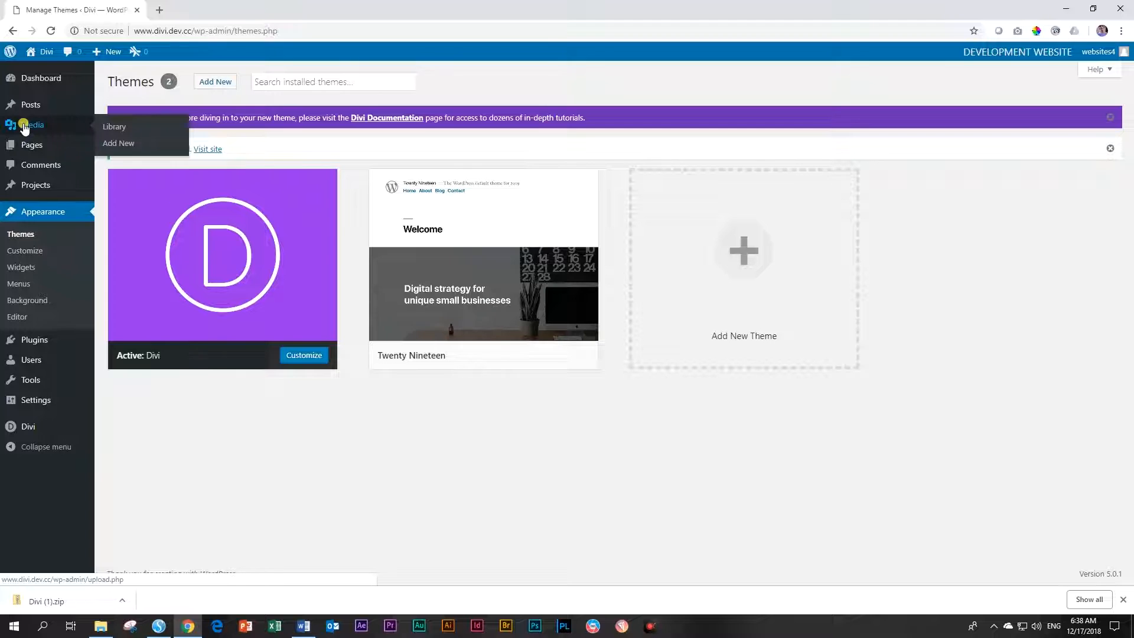
click(107, 131)
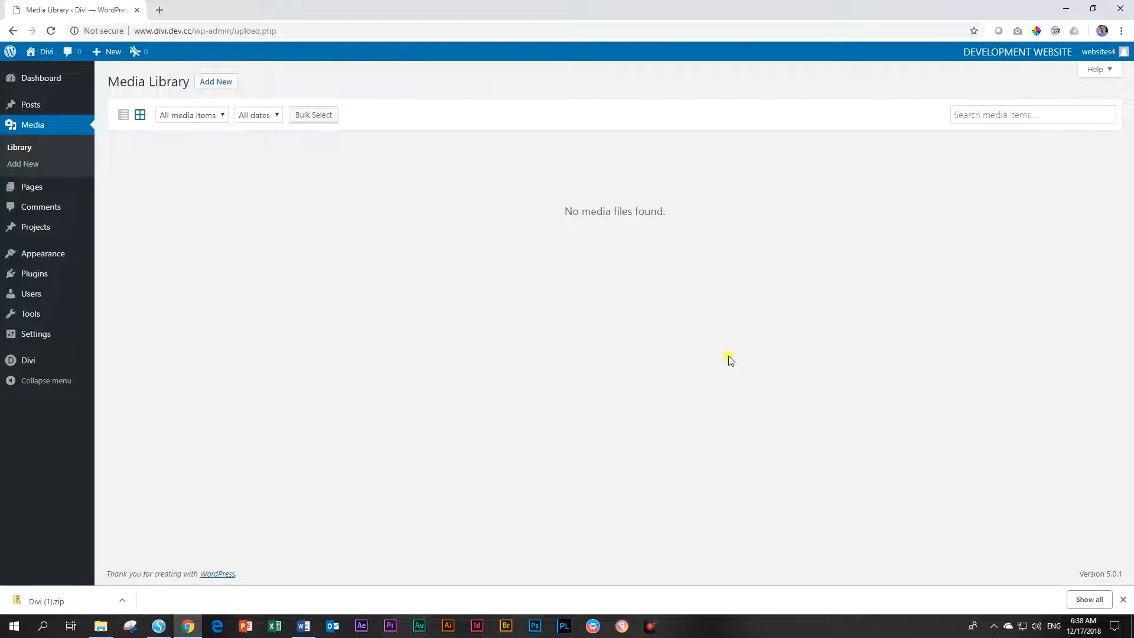
click(207, 82)
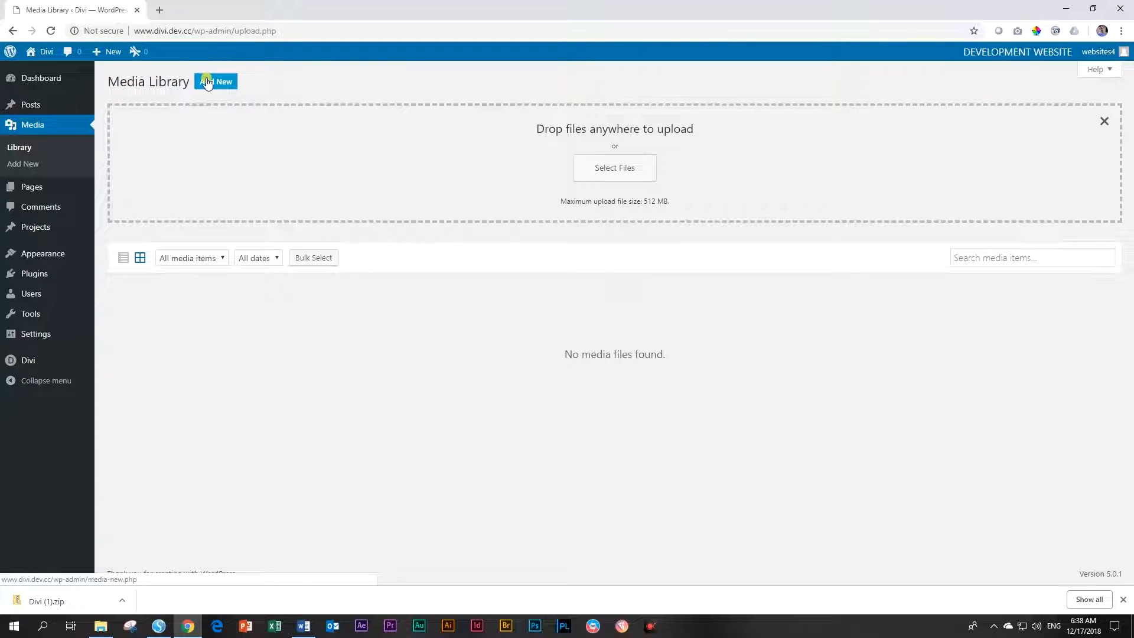
Drag all 13 course images from the Images folder onto the uploader, then reload the Library
click(102, 627)
drag(639, 164, 643, 220)
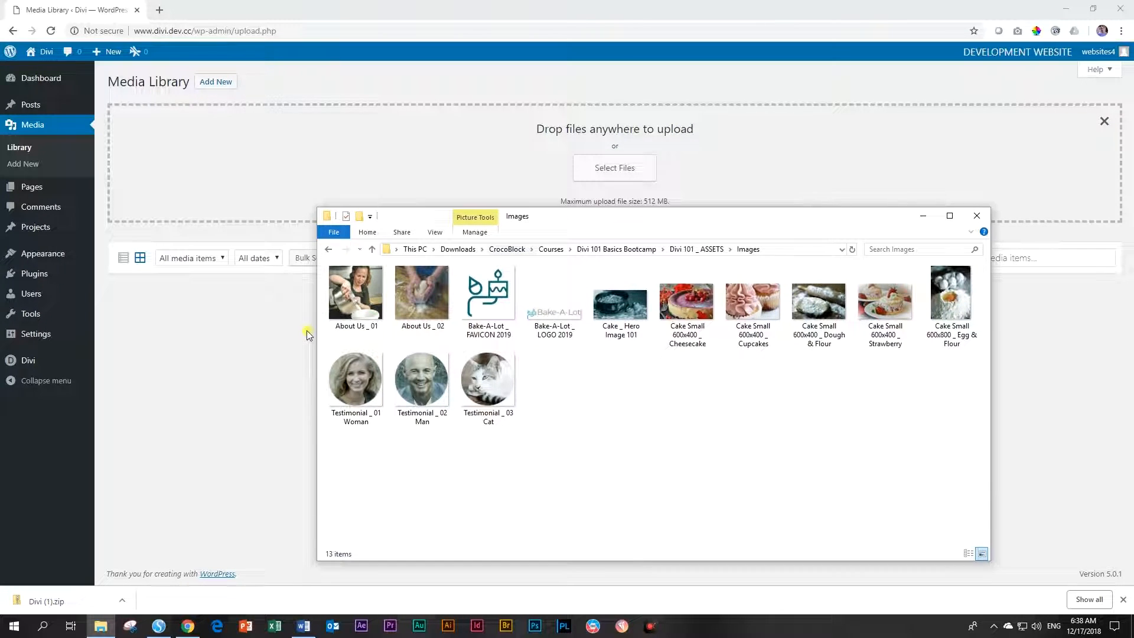
click(360, 296)
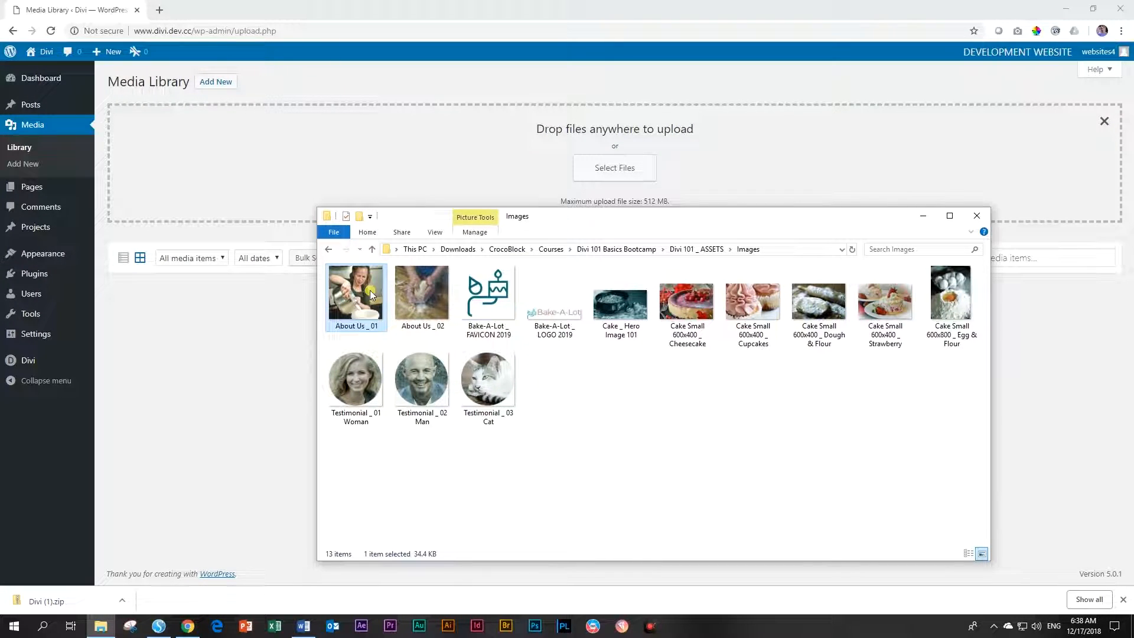
shift+click(502, 392)
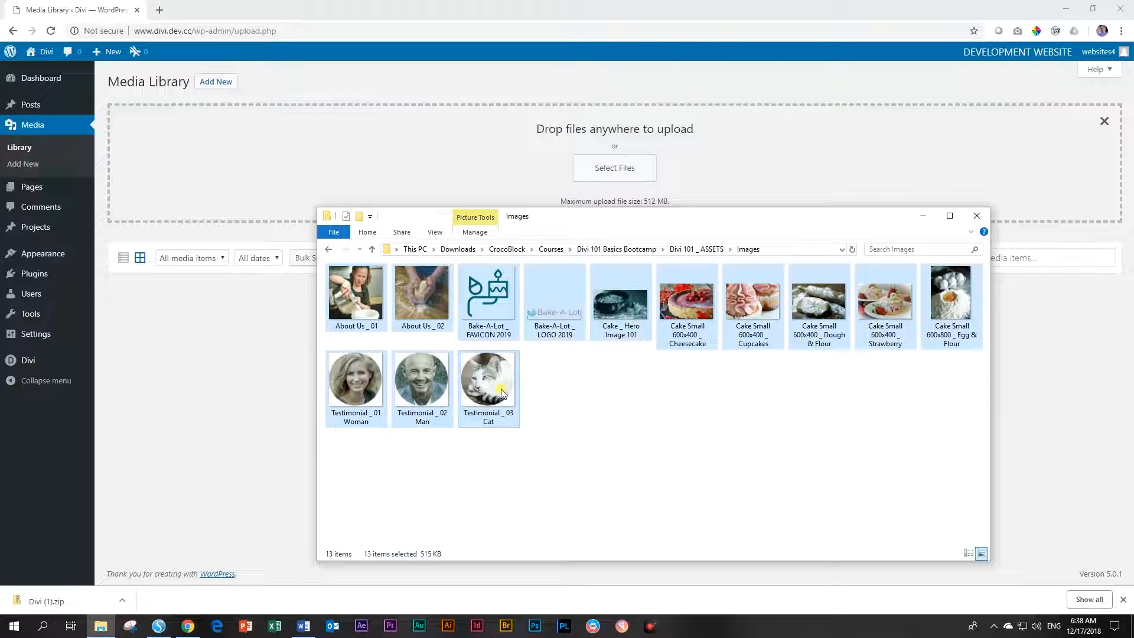
drag(561, 301, 546, 171)
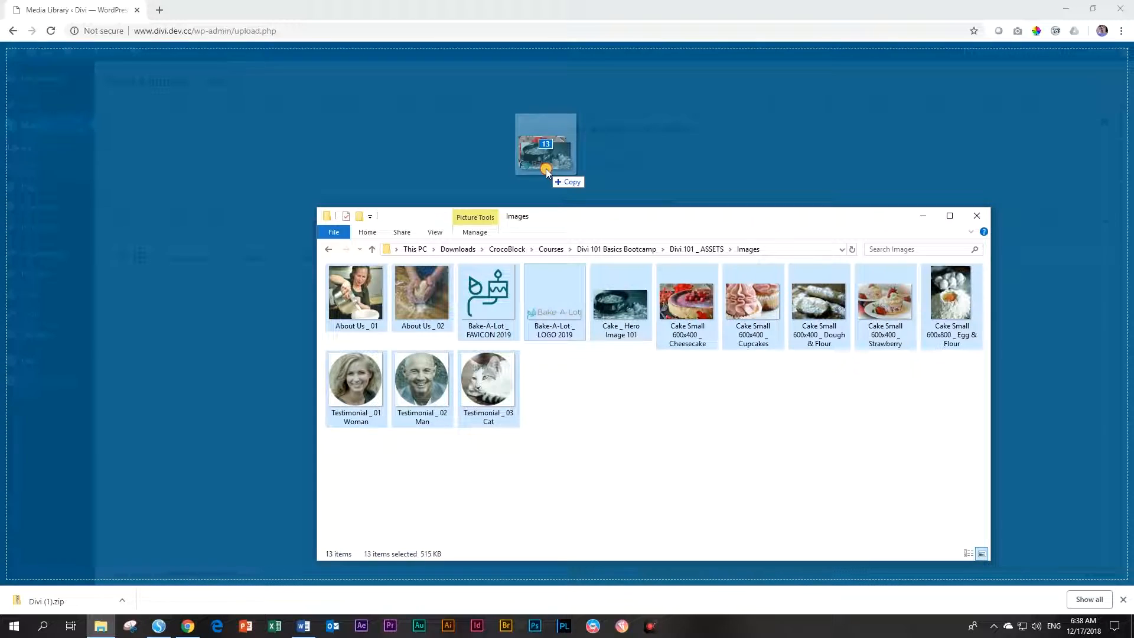
drag(547, 172, 547, 171)
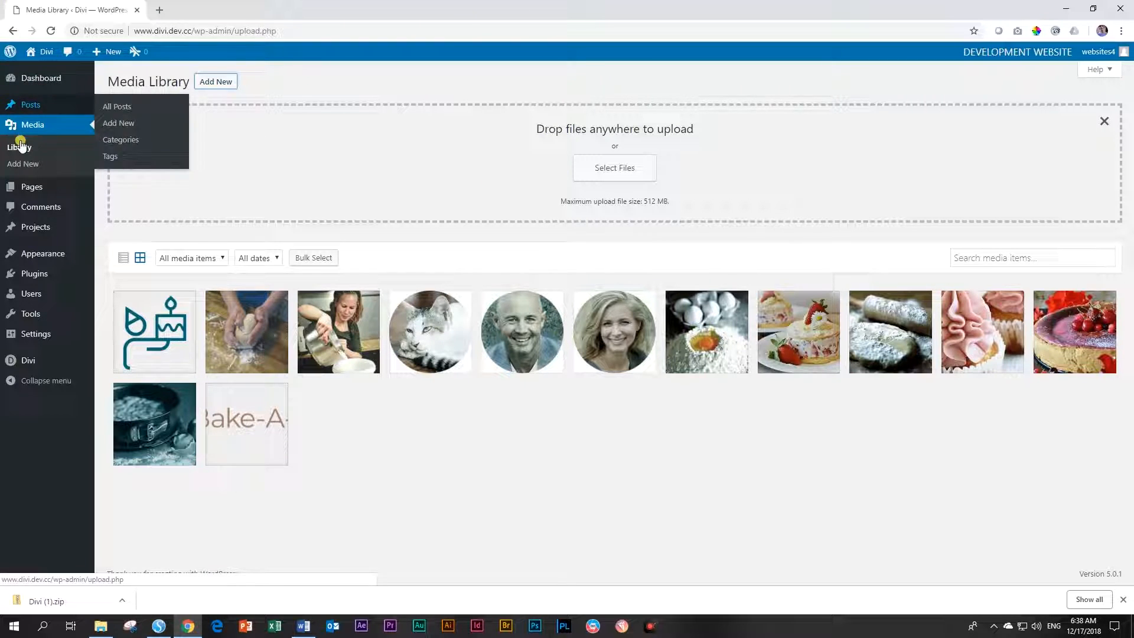
click(19, 156)
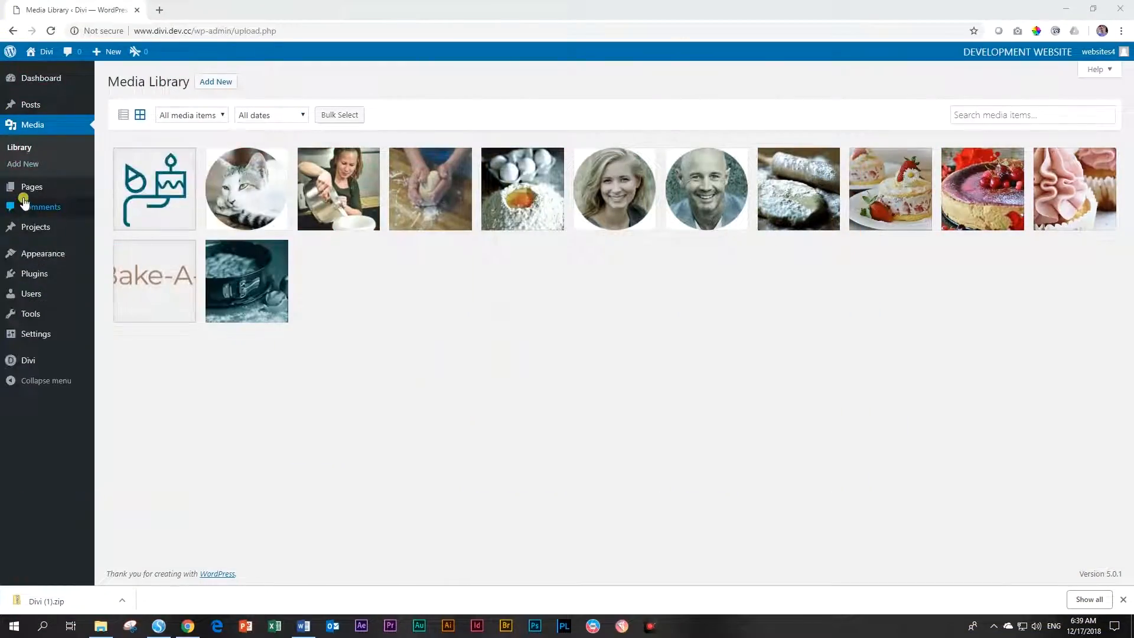
mouse_move(26, 194)
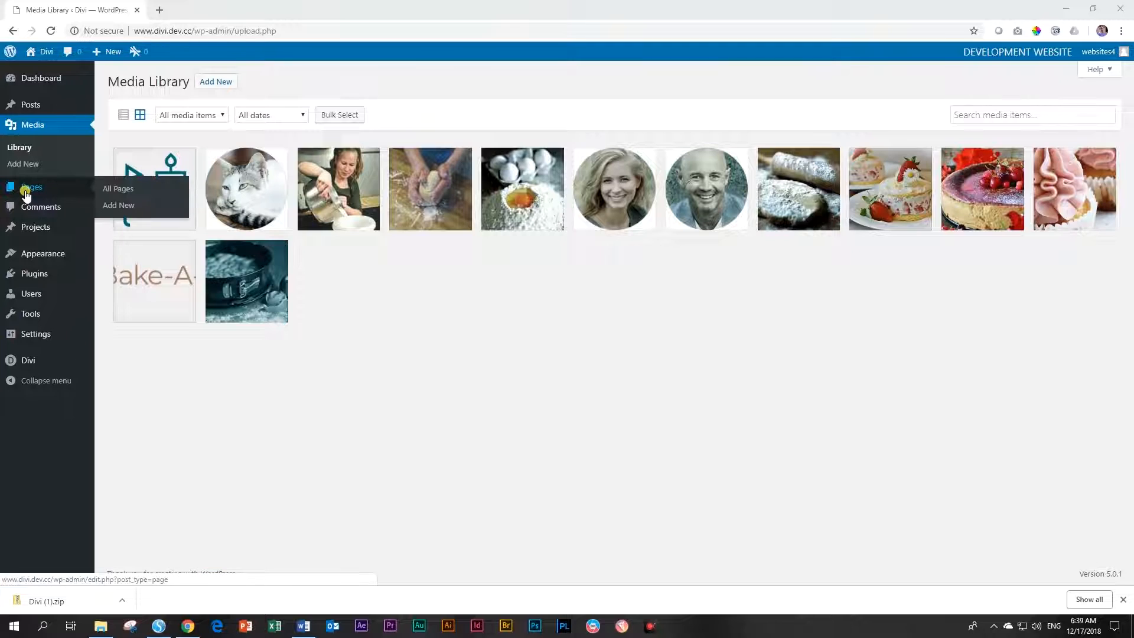
Create and publish a page titled 'Home', then go back to All Pages
click(114, 189)
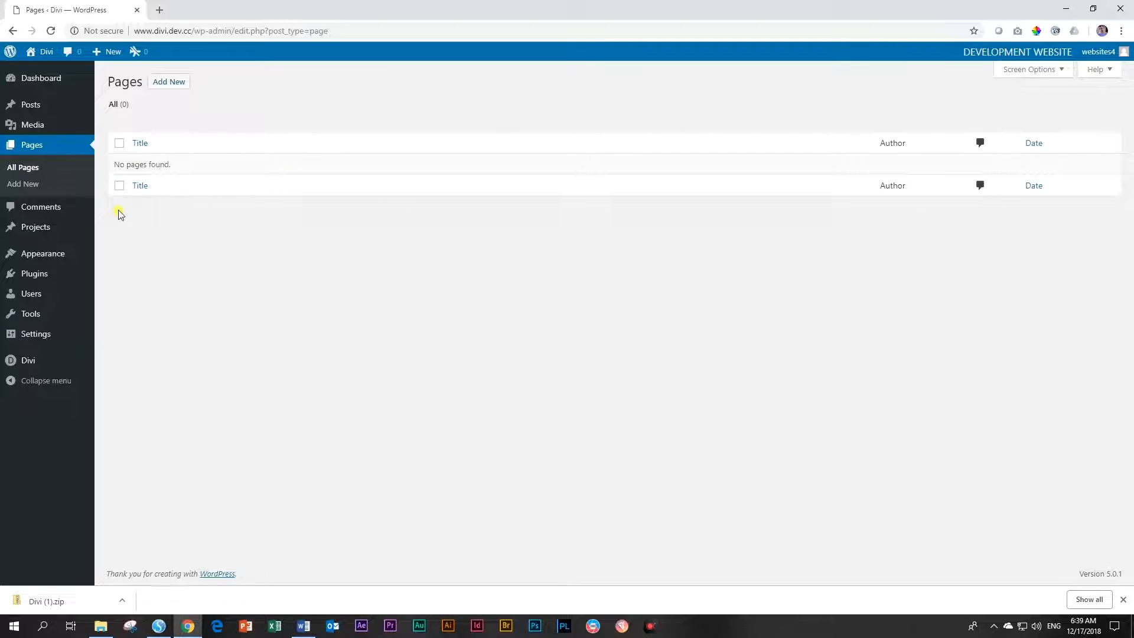
click(161, 88)
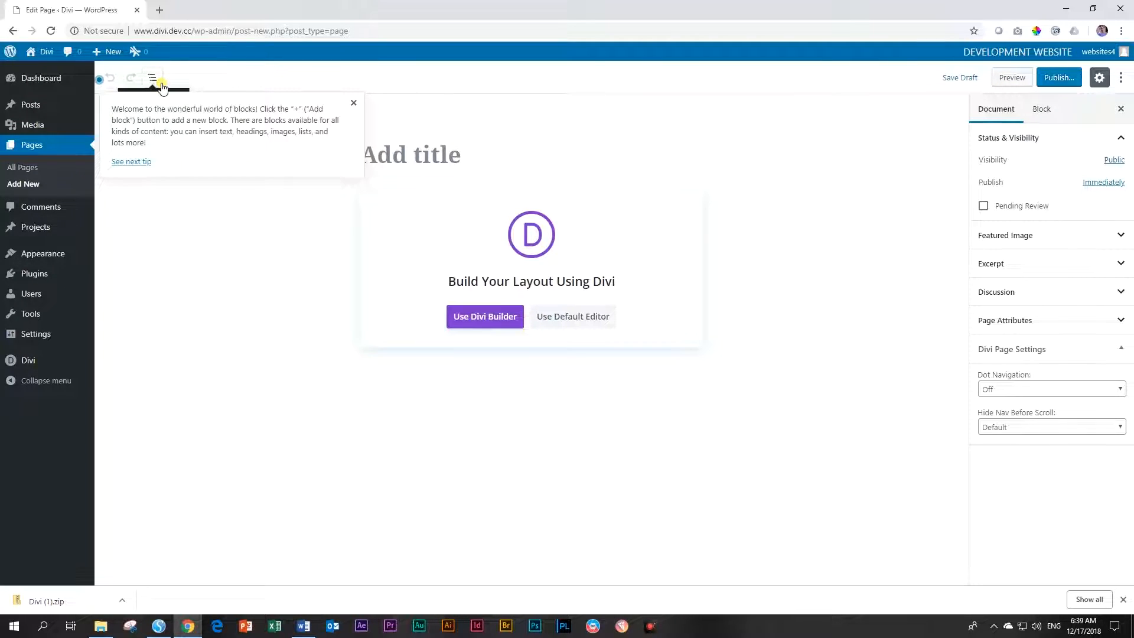
click(353, 104)
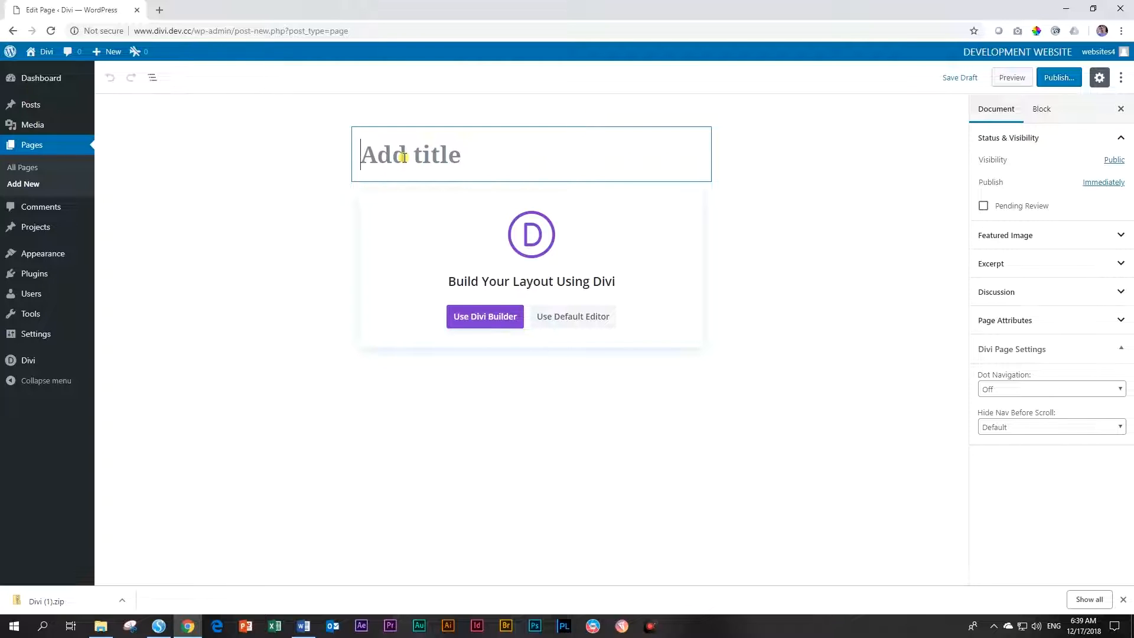
text(Home)
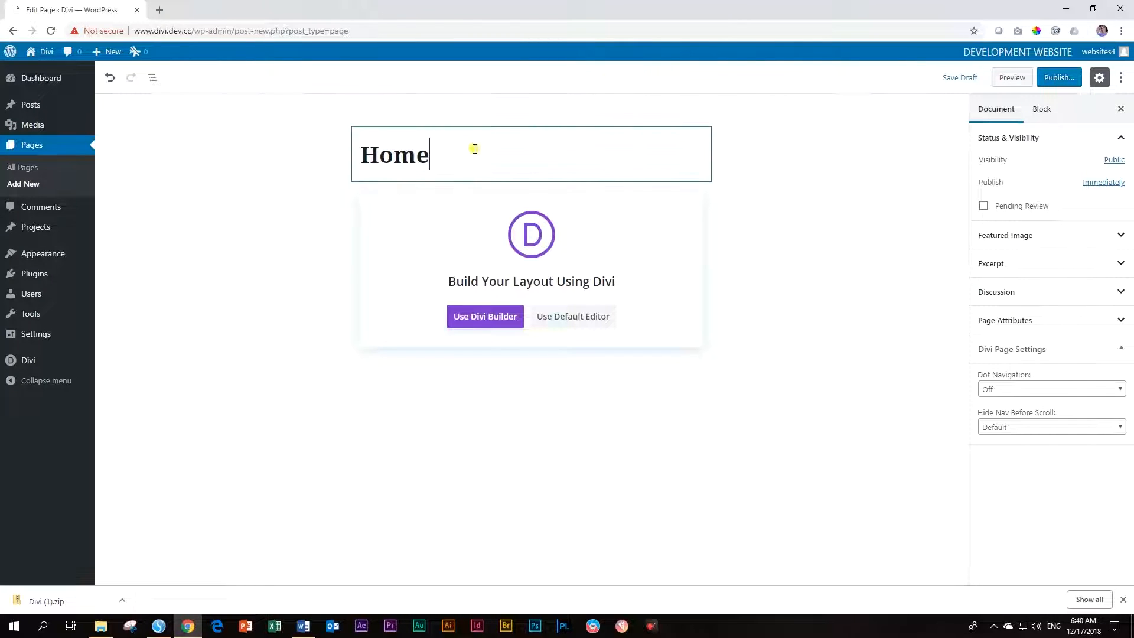
click(1052, 84)
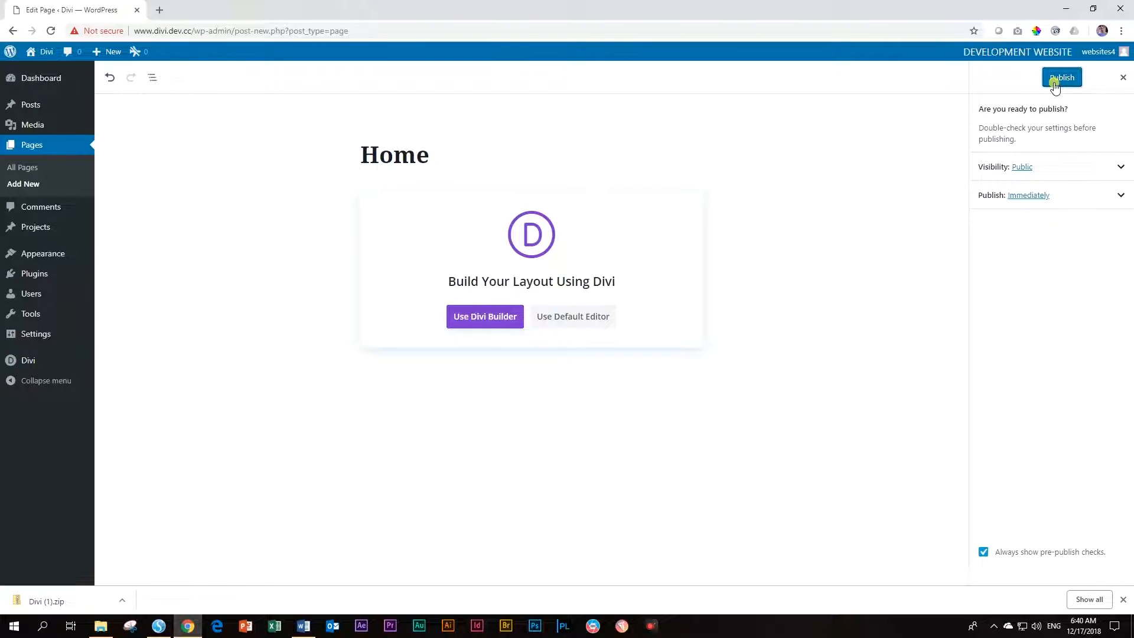
click(1055, 82)
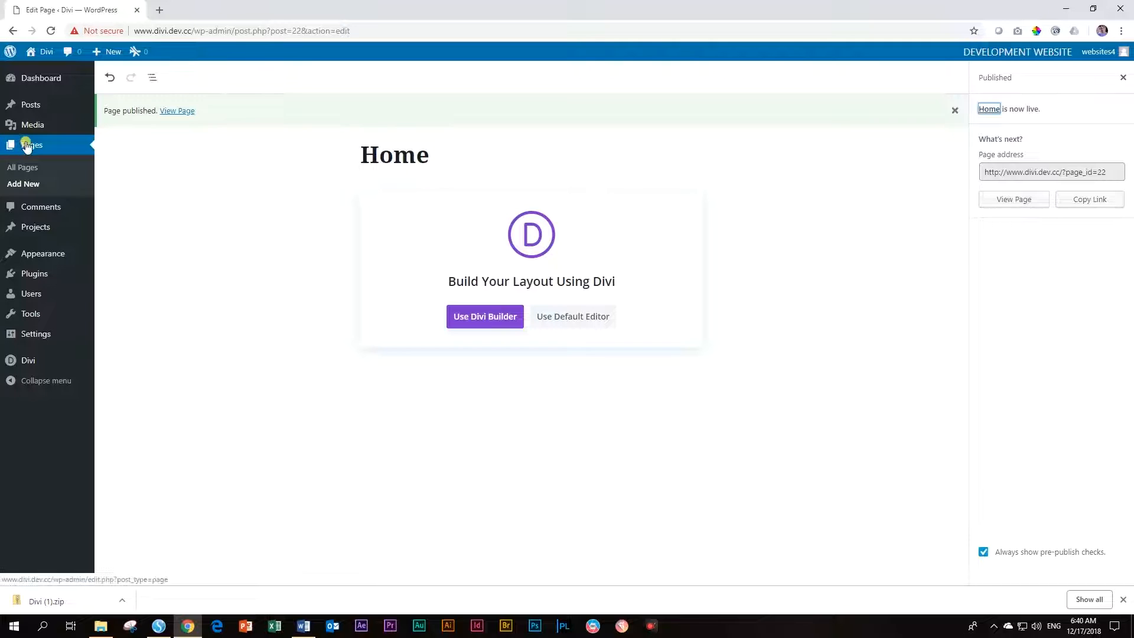
click(15, 170)
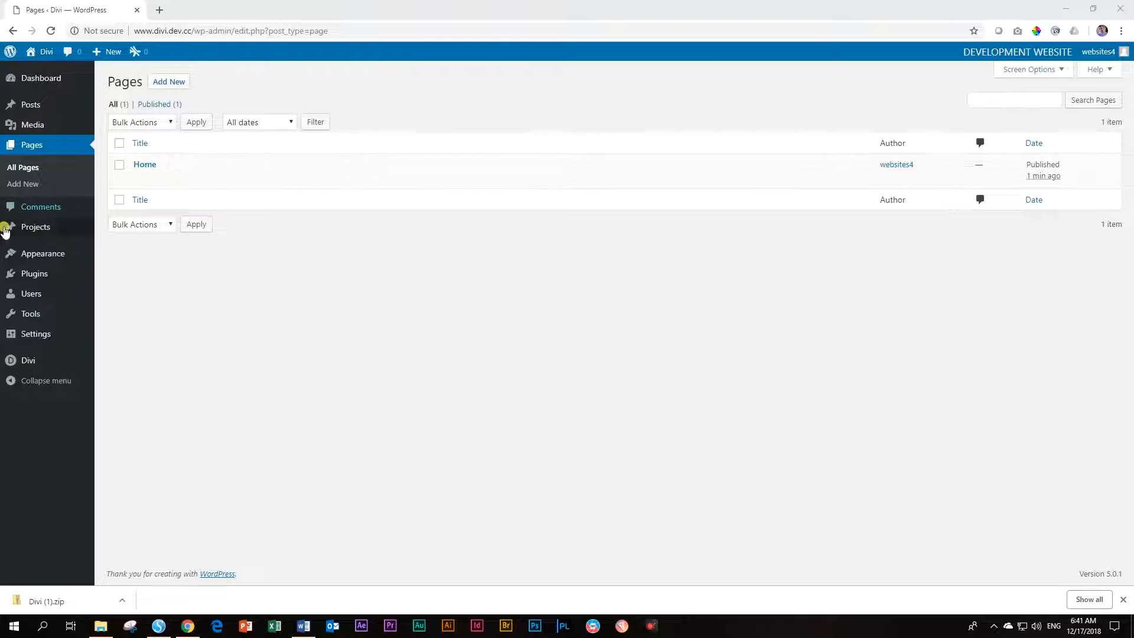
mouse_move(38, 337)
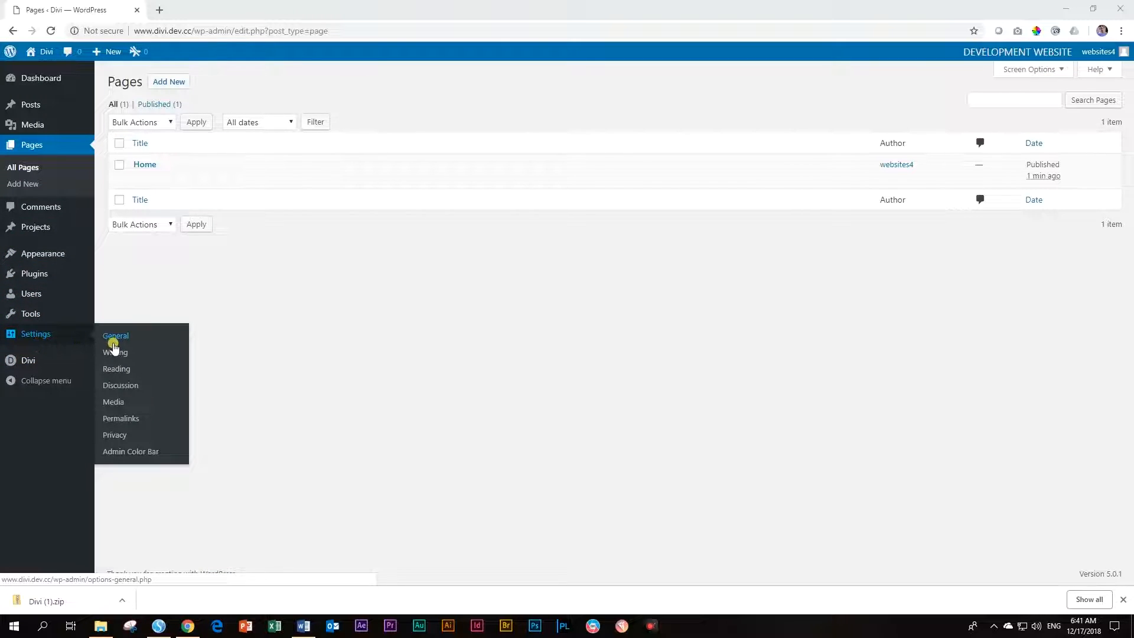
In Reading Settings, set the homepage to the static page 'Home' and save
click(112, 372)
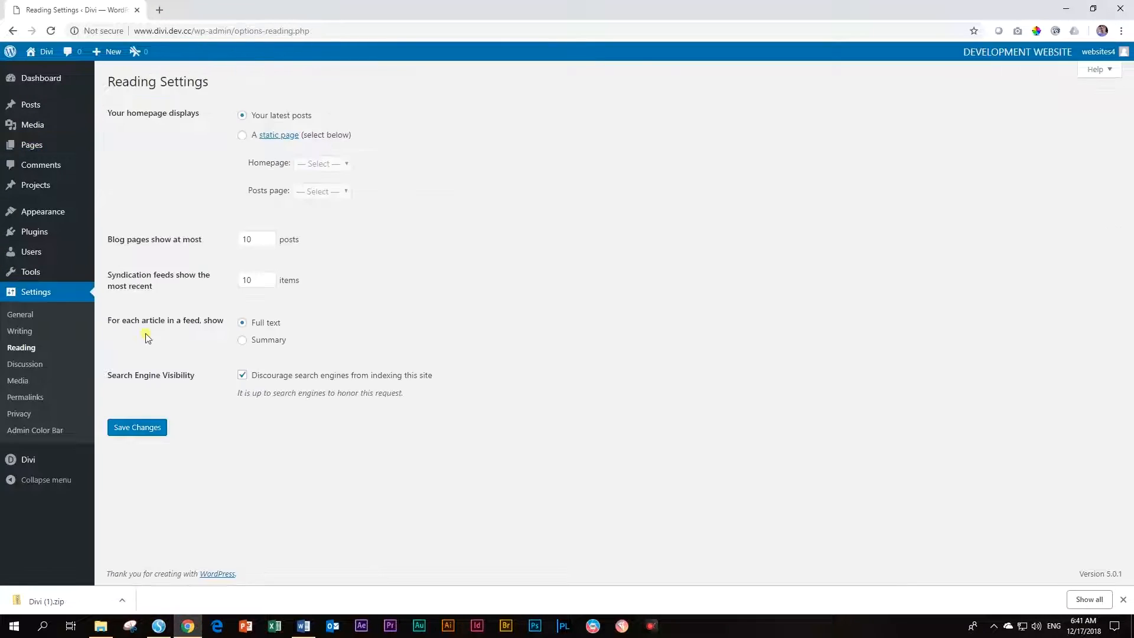
drag(111, 118, 202, 120)
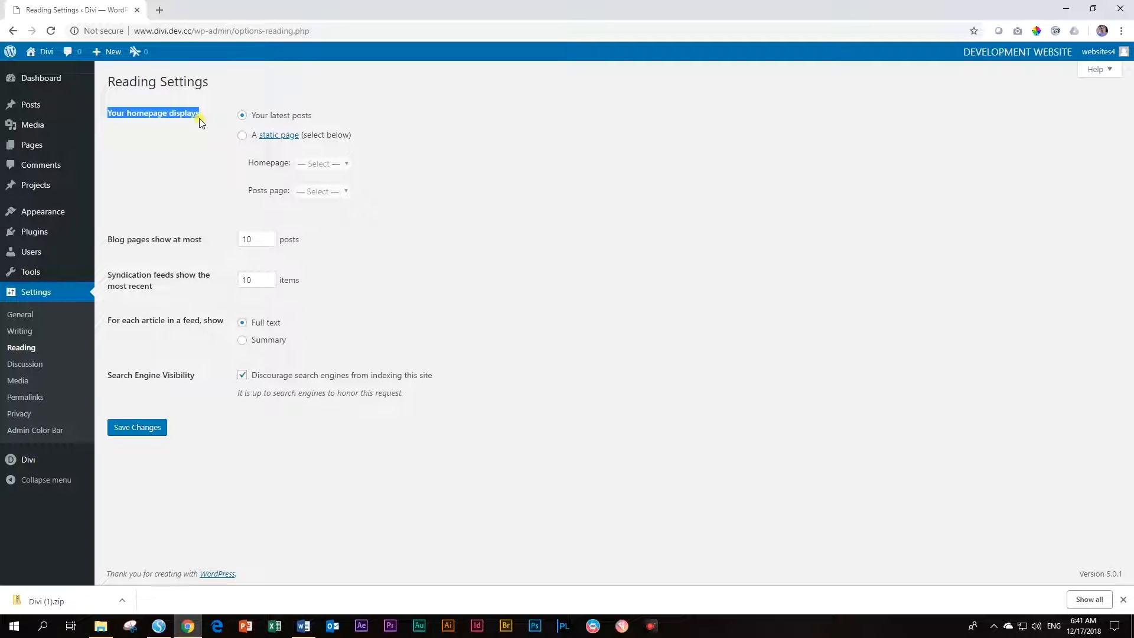
click(242, 136)
click(346, 166)
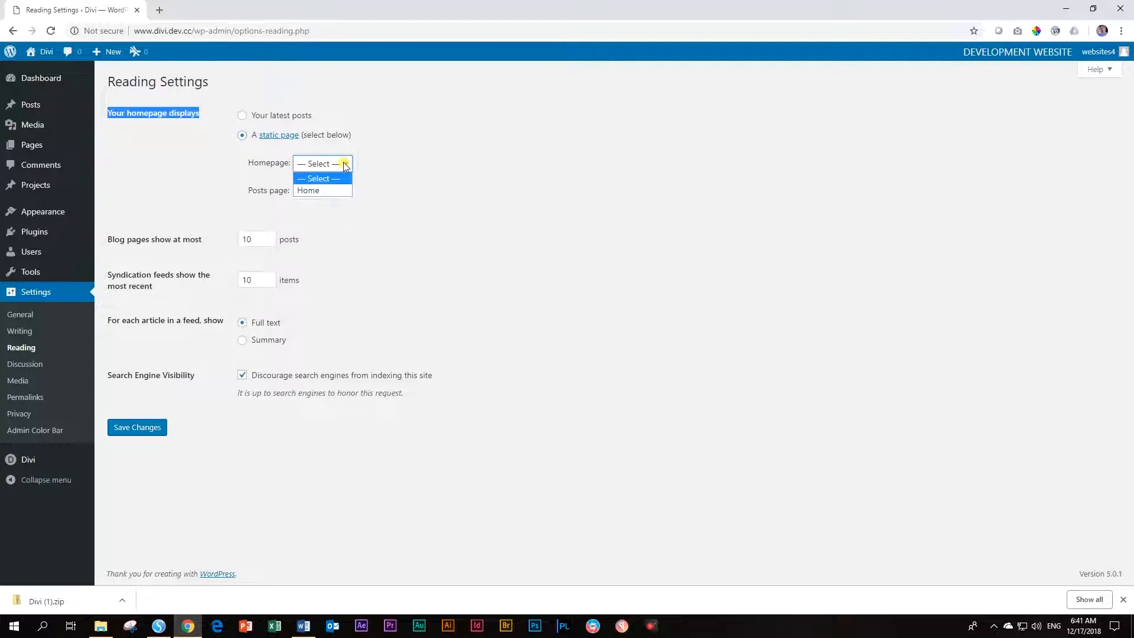
click(316, 190)
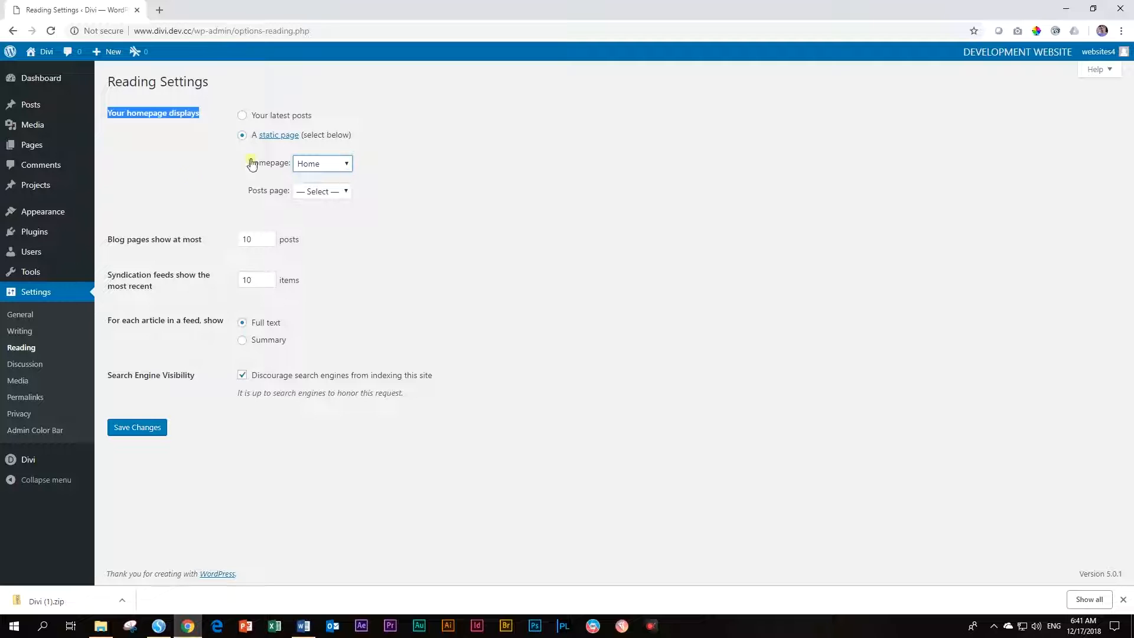
click(140, 427)
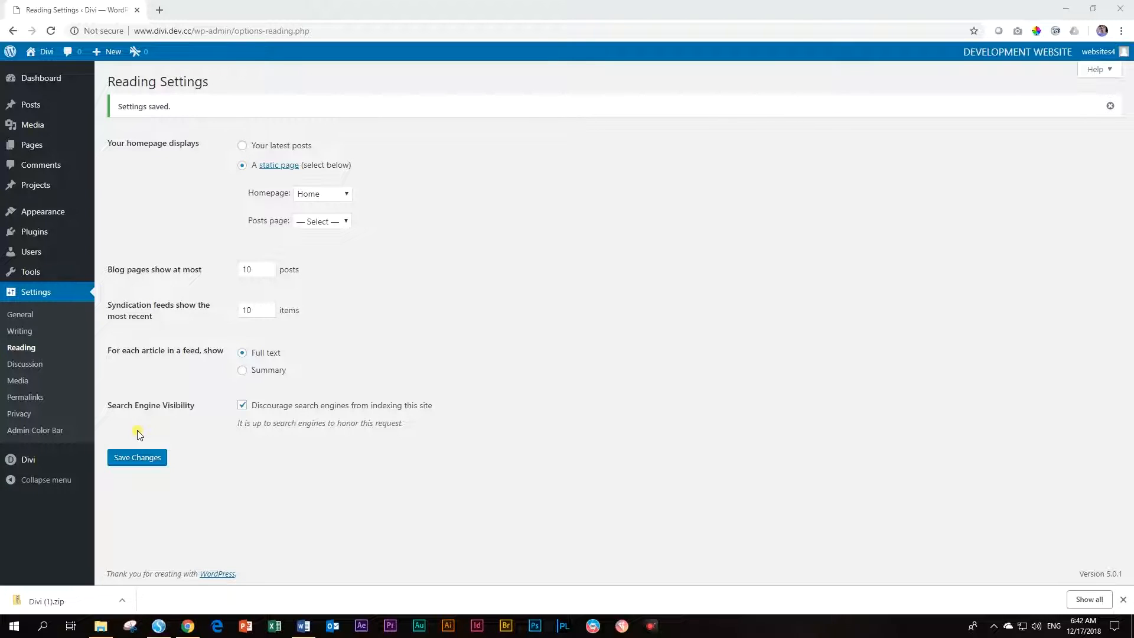
mouse_move(37, 220)
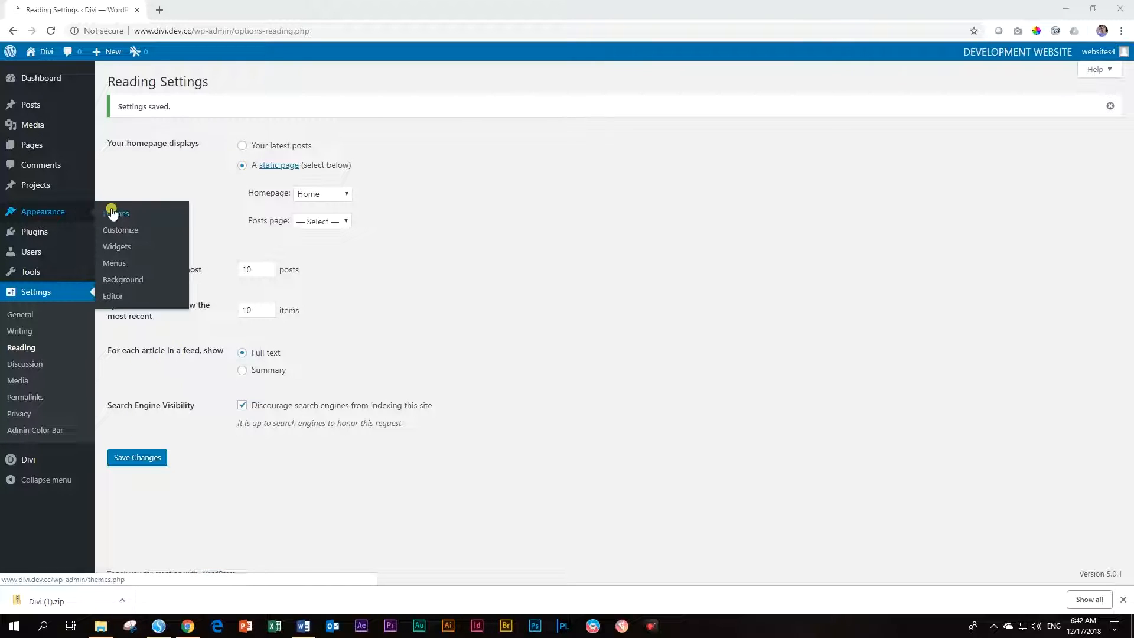
Create a new navigation menu named 'Main Menu'
click(112, 263)
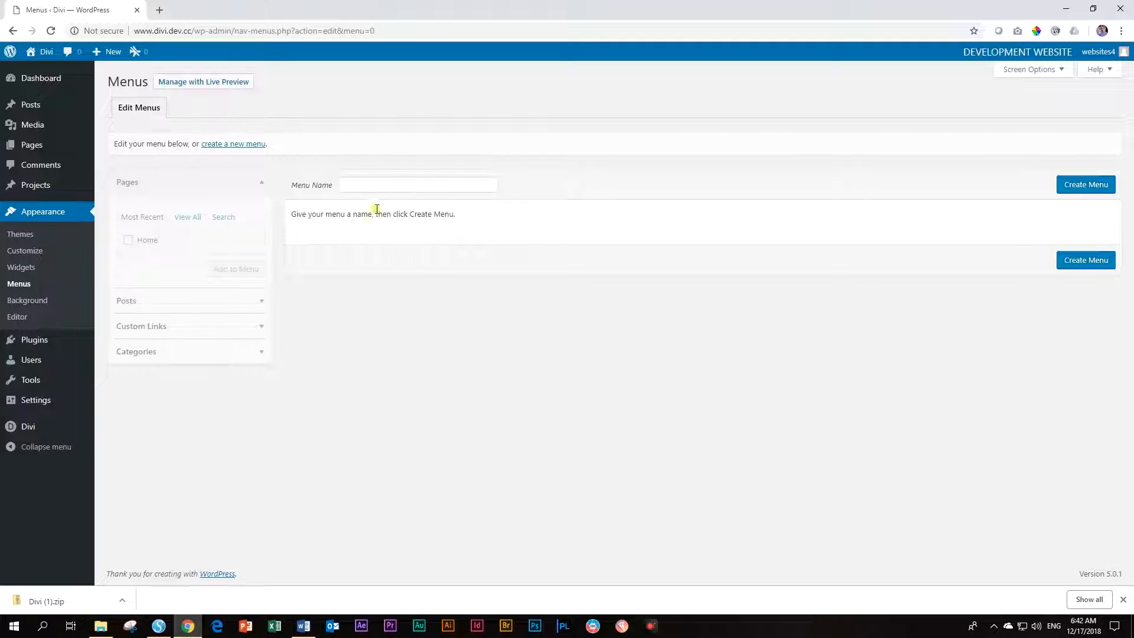
click(350, 186)
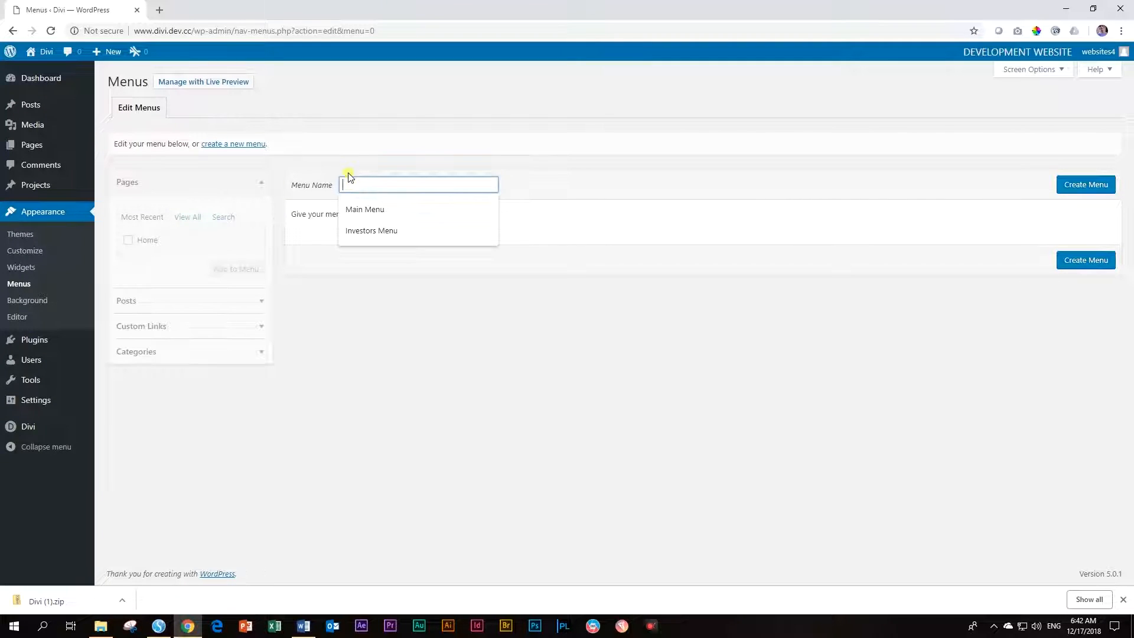
text(Main )
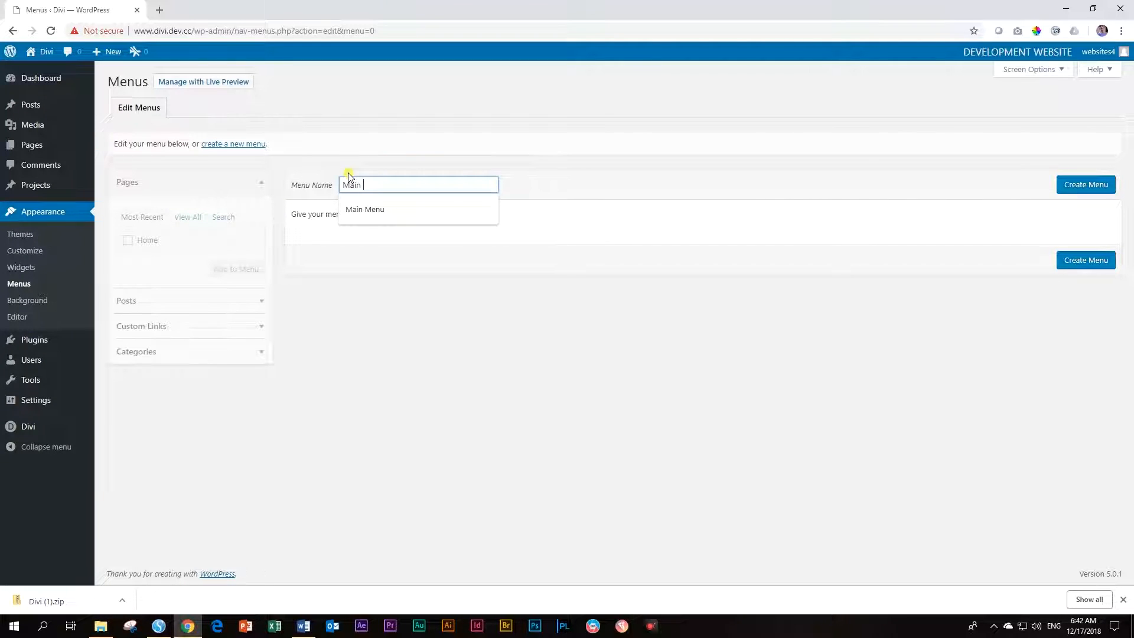
text(Menu)
click(1071, 191)
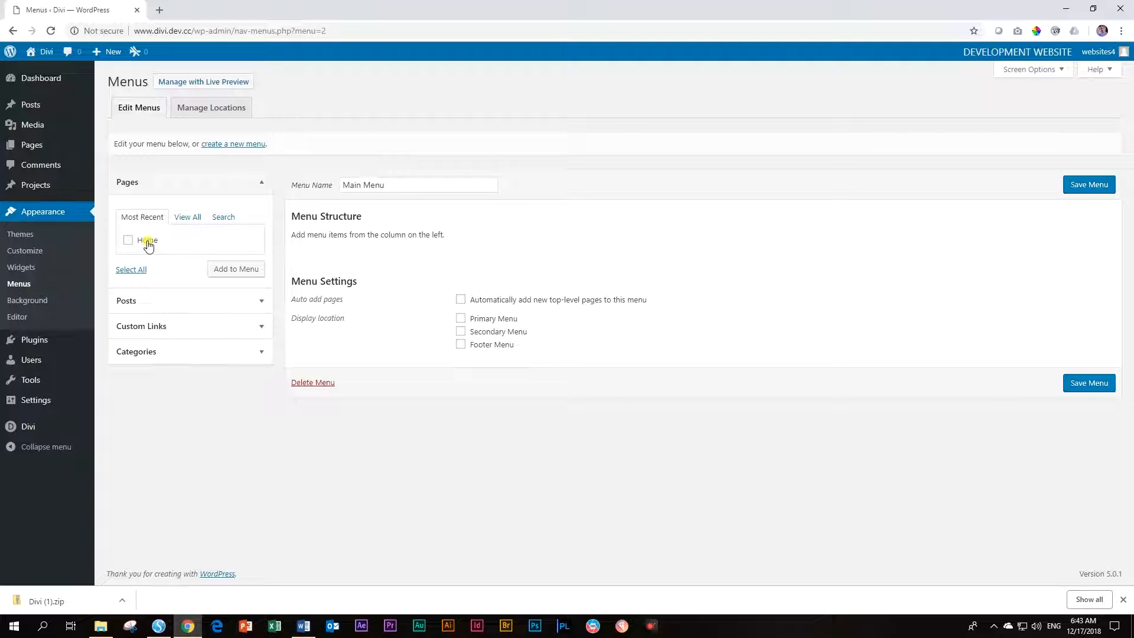
Add the Home page to Main Menu, assign it to Primary Menu, and save
click(128, 240)
click(234, 273)
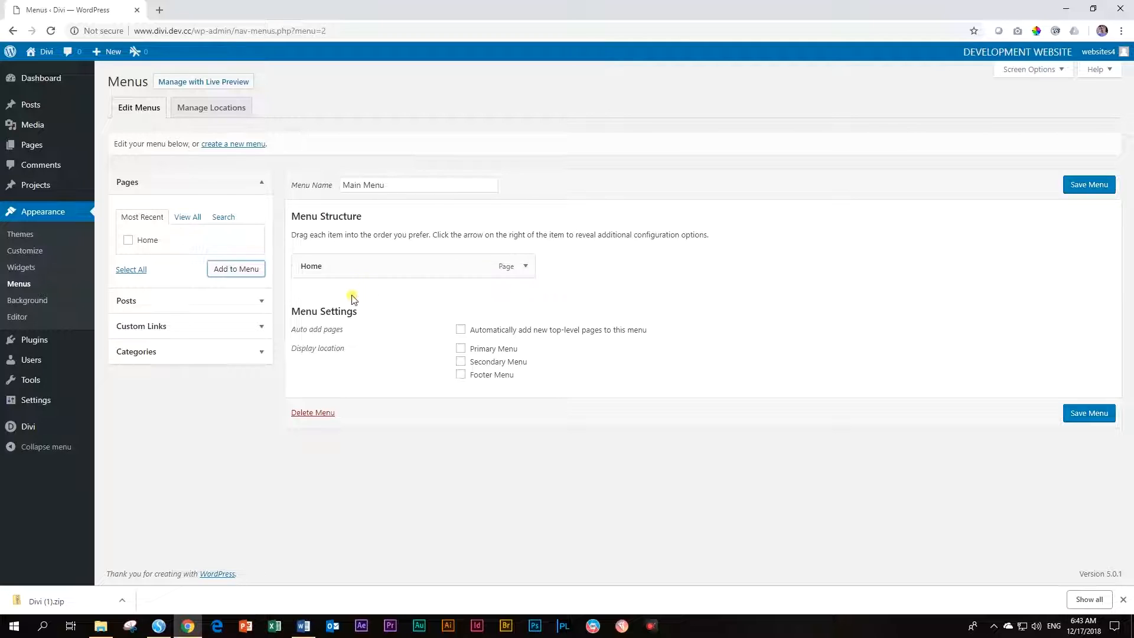
drag(293, 350, 354, 354)
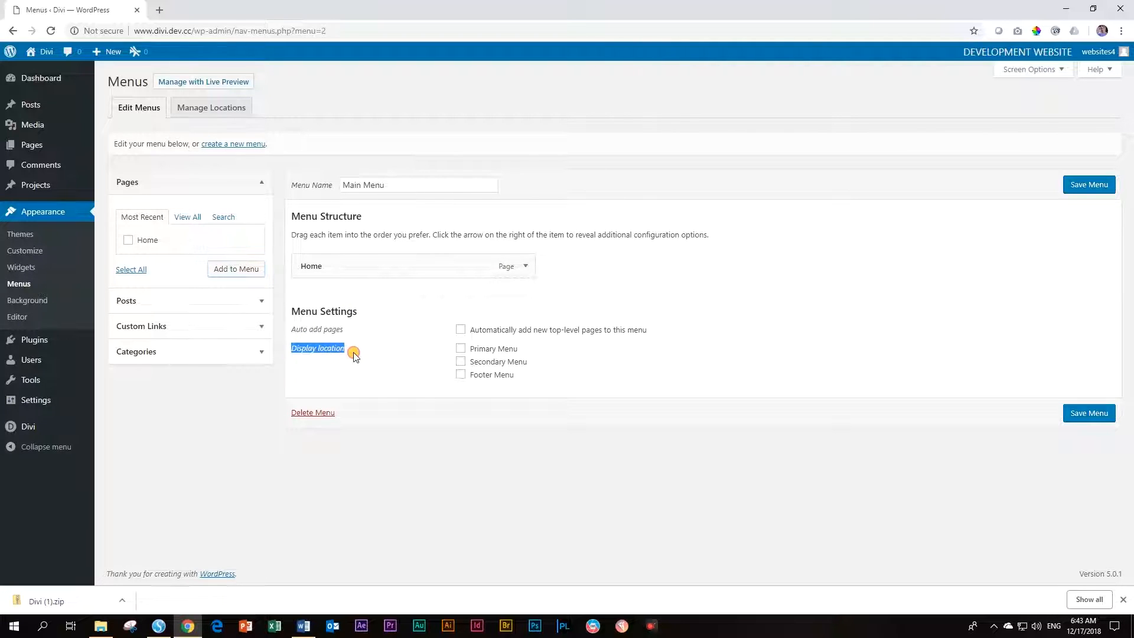
click(462, 350)
click(1097, 411)
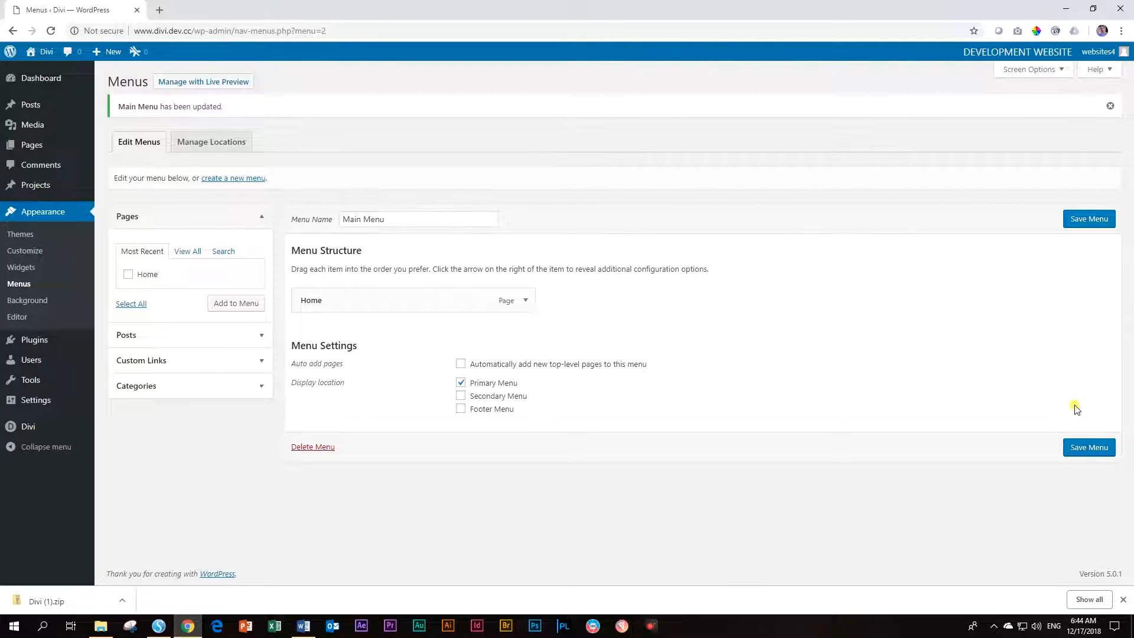
mouse_move(47, 57)
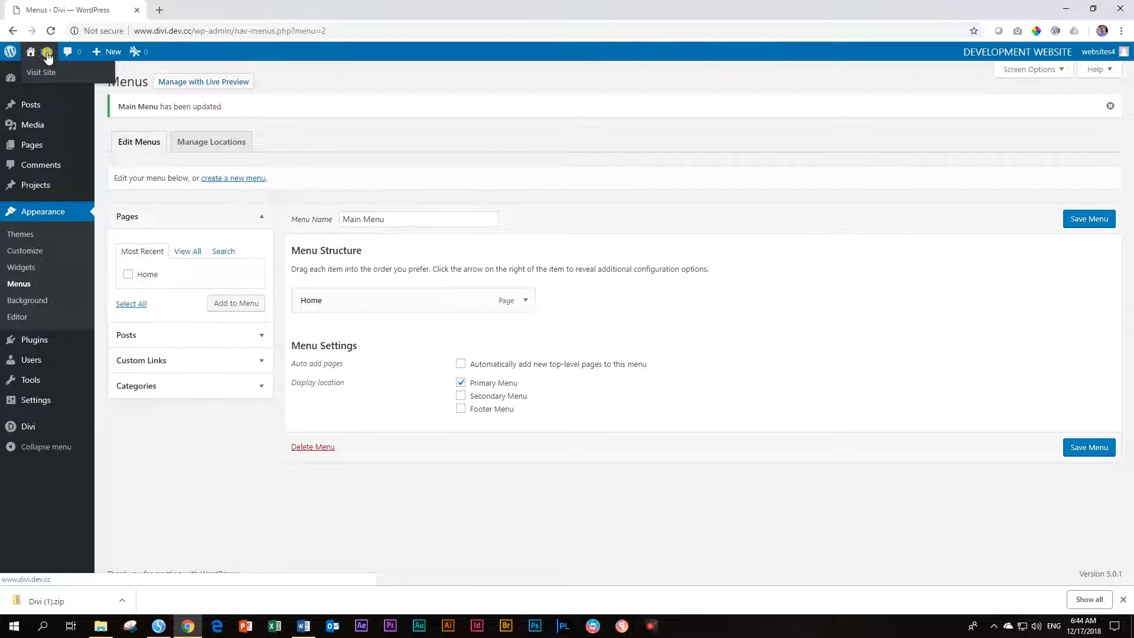
View the live Home page with its new menu twice, returning to the Dashboard each time
click(41, 74)
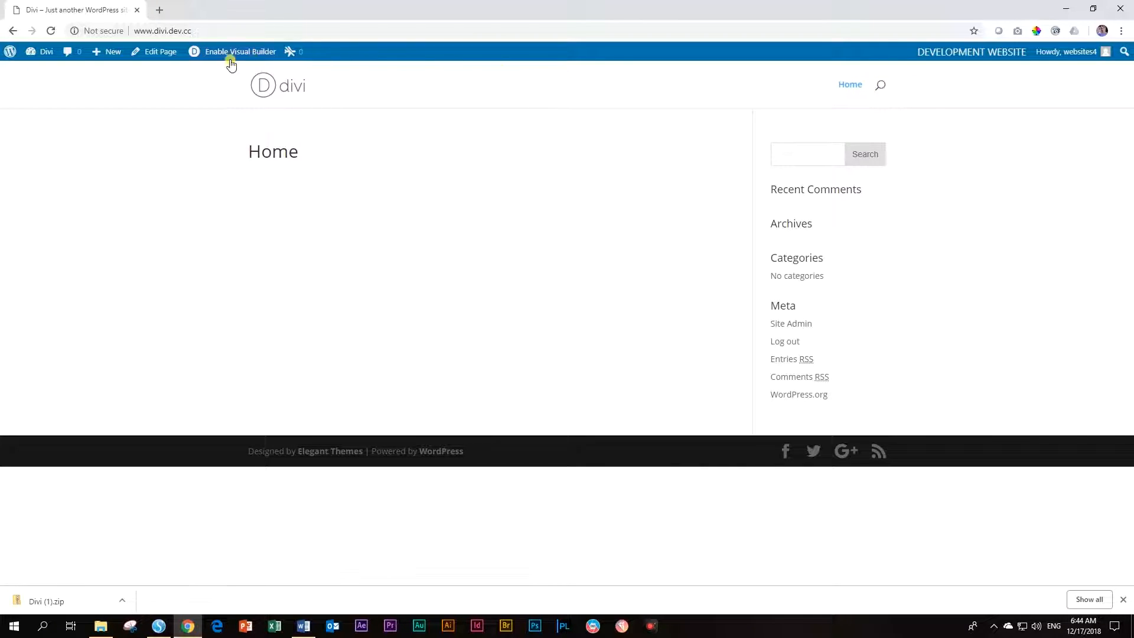
mouse_move(46, 52)
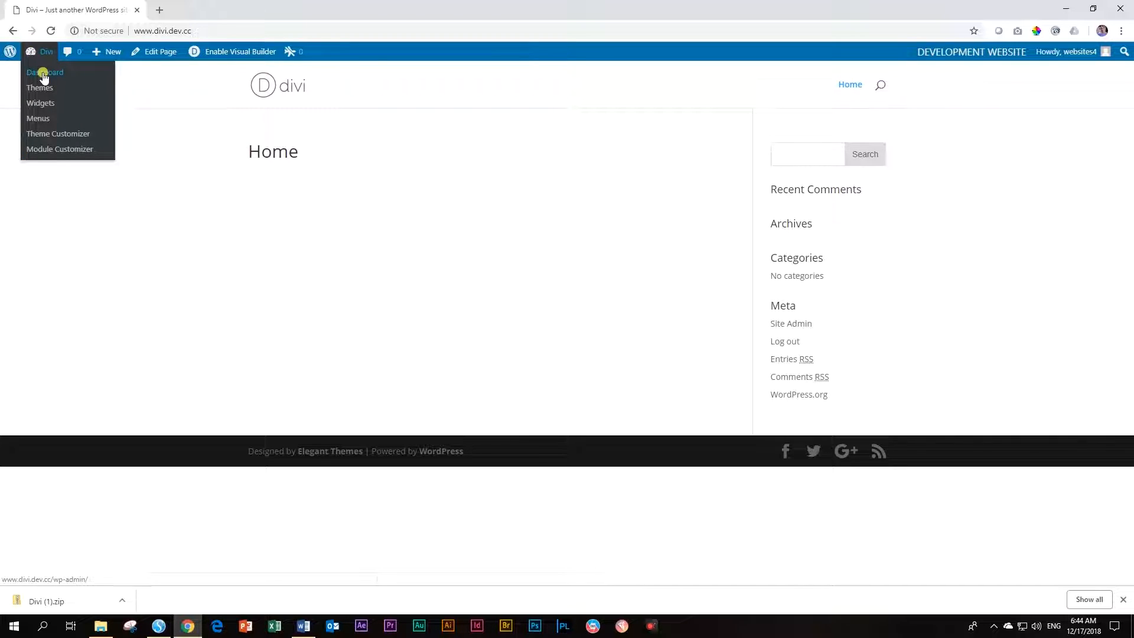
click(43, 75)
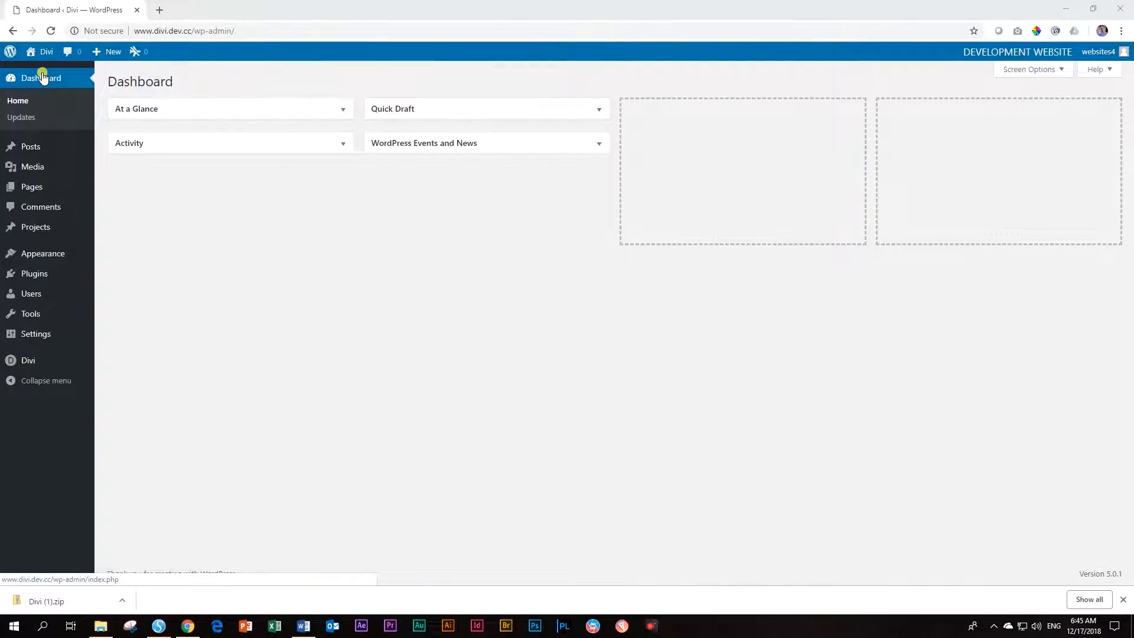
mouse_move(42, 52)
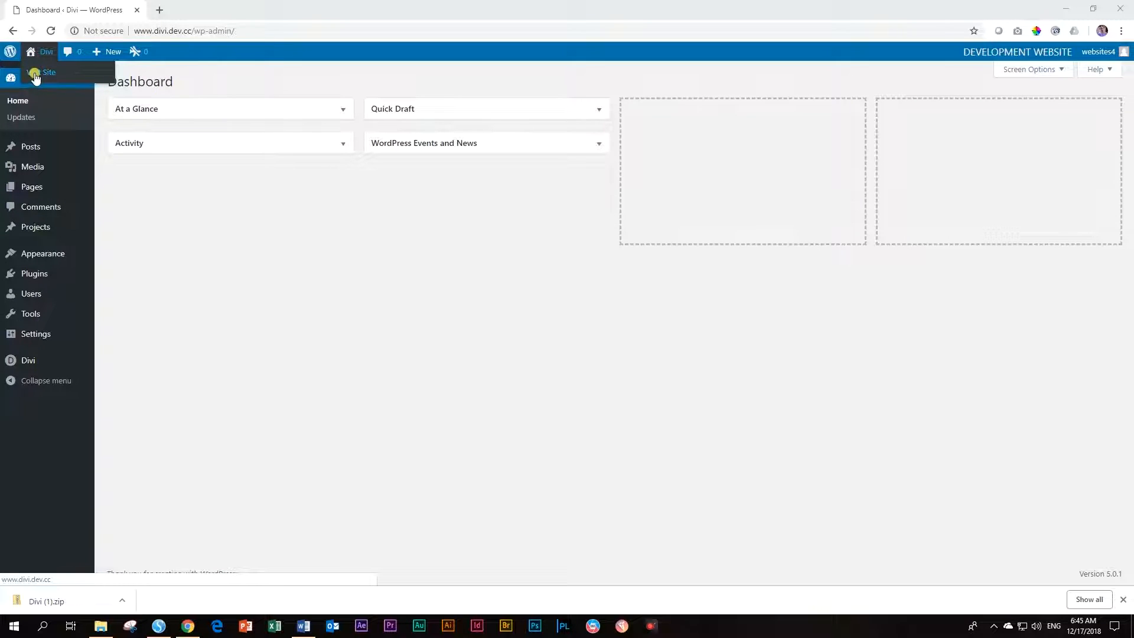
click(34, 73)
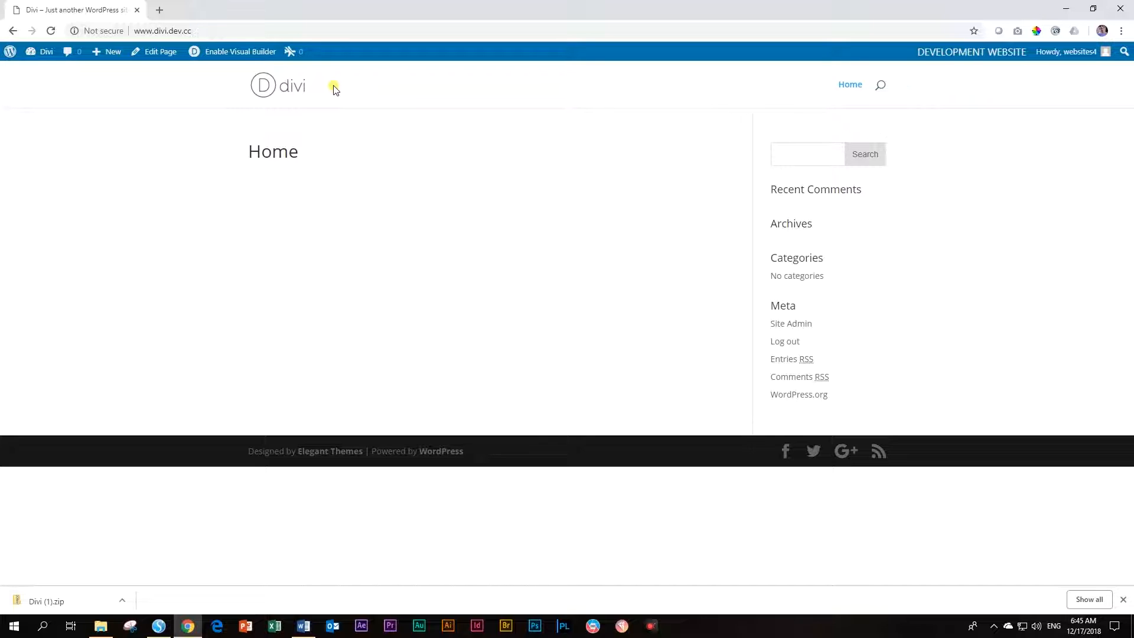
mouse_move(36, 56)
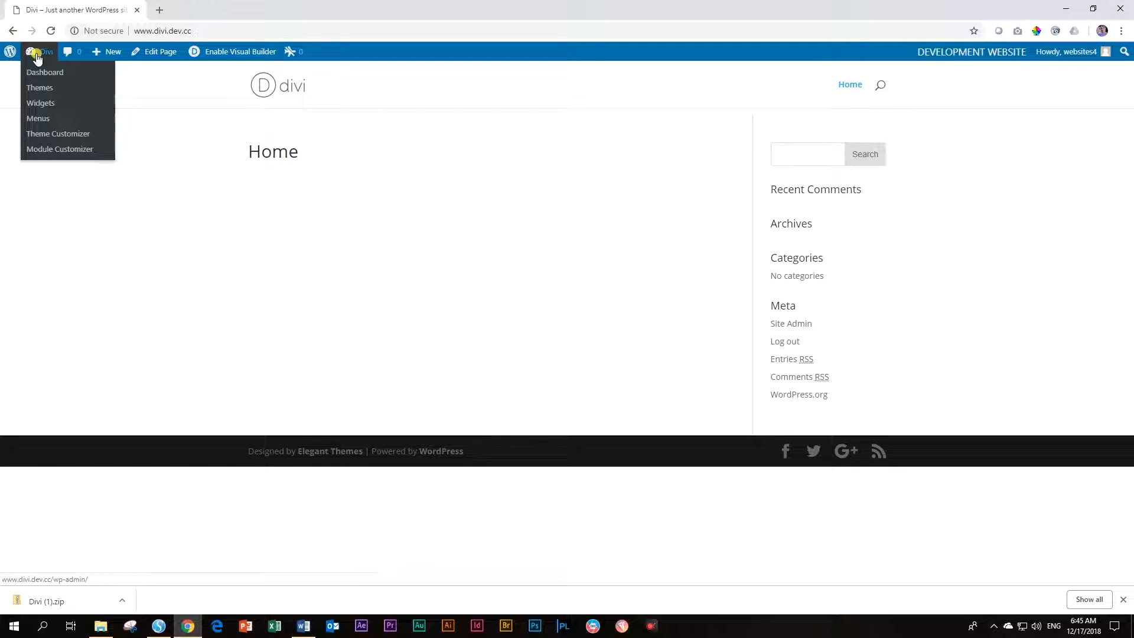
click(39, 75)
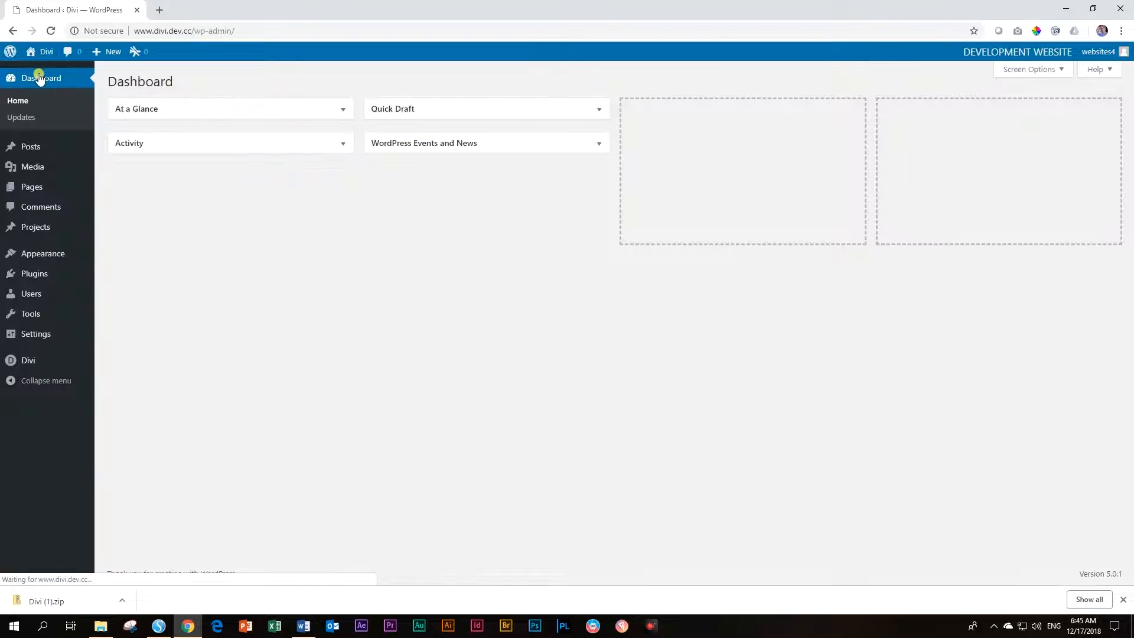
mouse_move(32, 363)
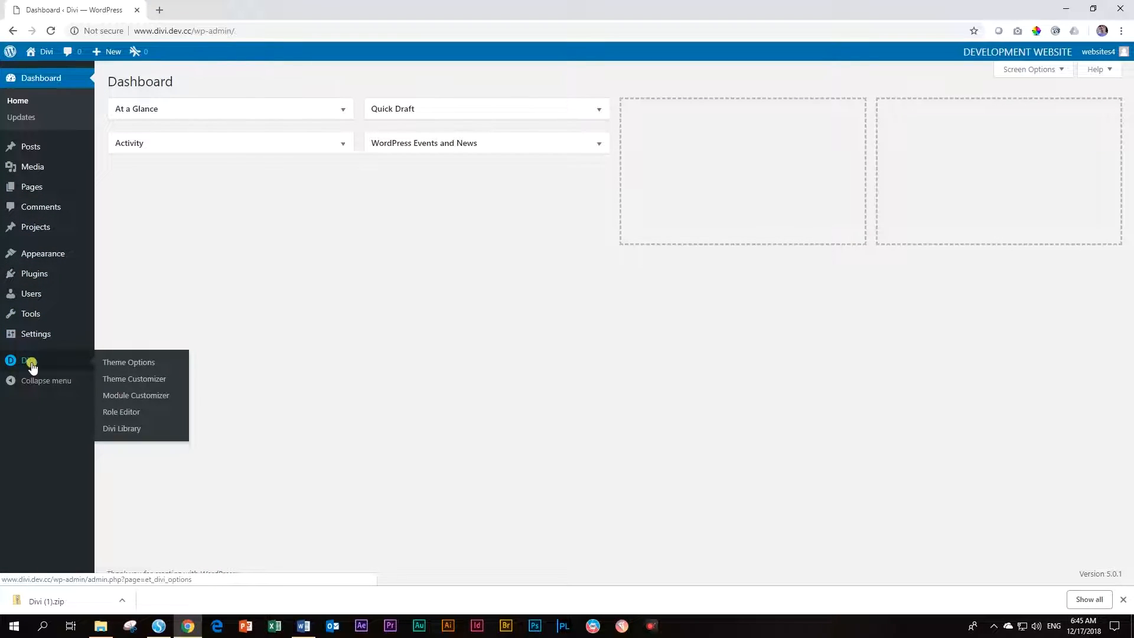
In Divi Theme Options, set the Bake-A-Lot image from the Media Library as the logo
click(136, 369)
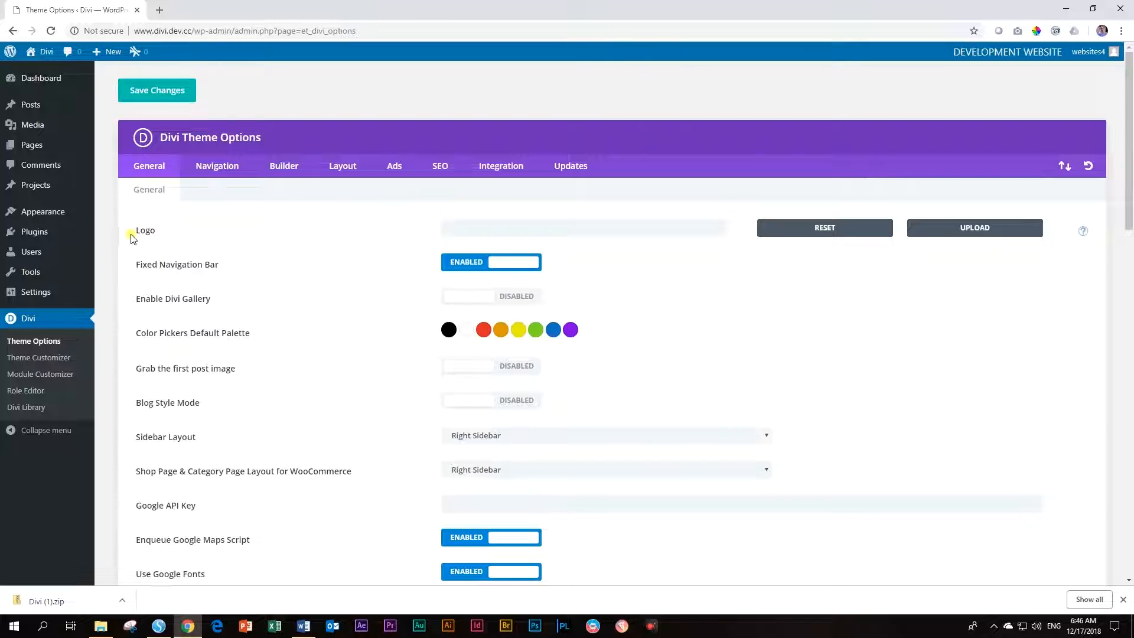
drag(136, 229, 163, 233)
click(964, 238)
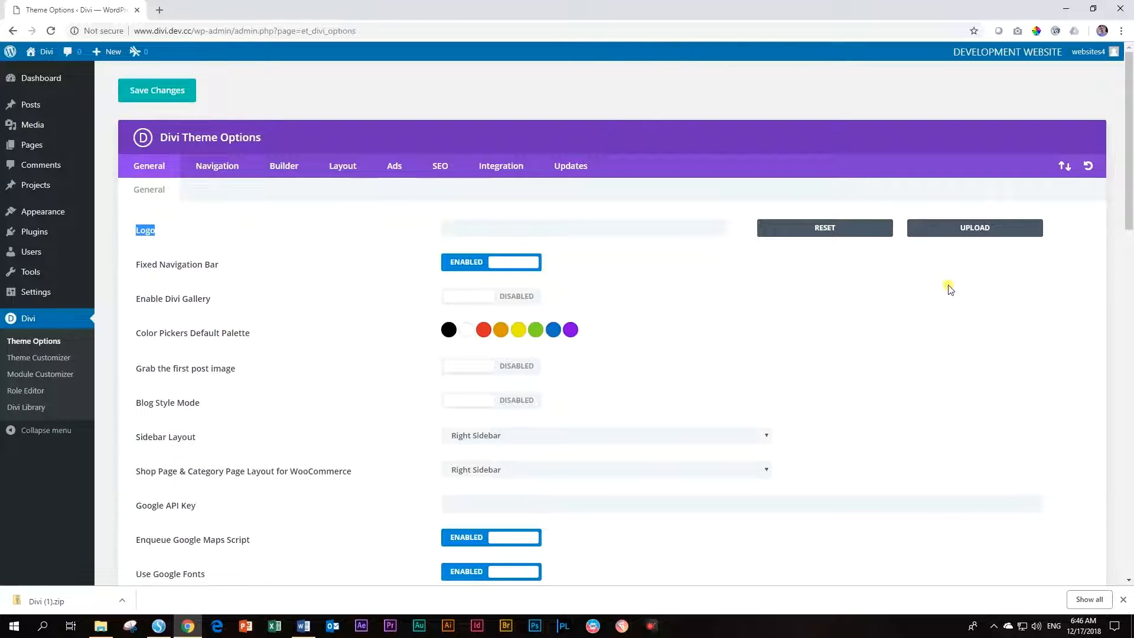
click(981, 233)
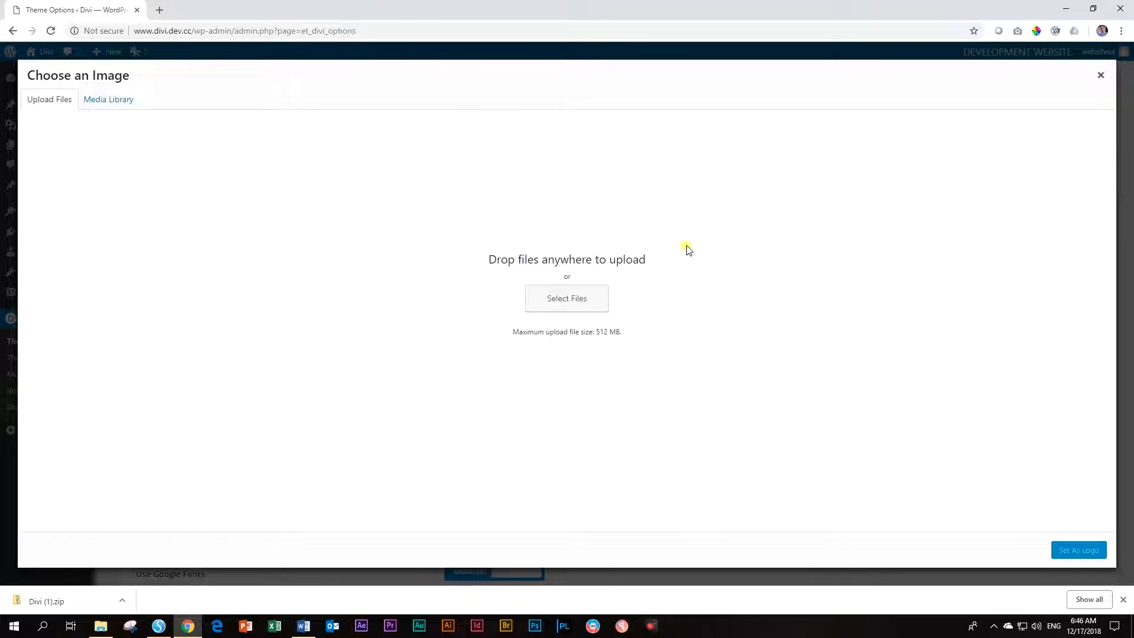
click(102, 104)
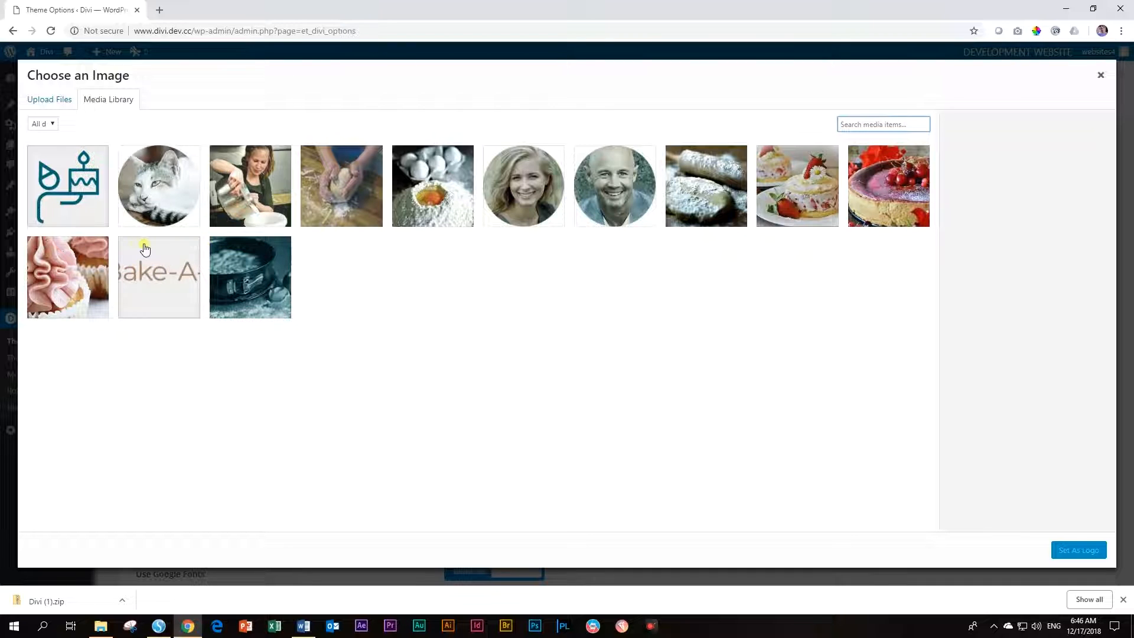
click(168, 273)
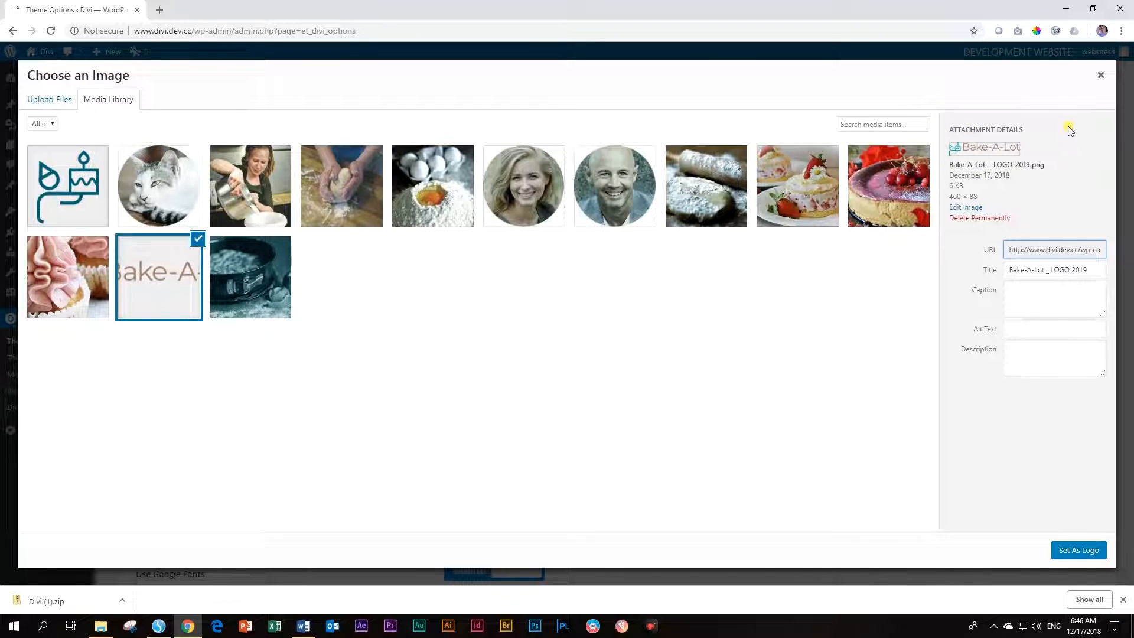
click(1086, 551)
click(1087, 554)
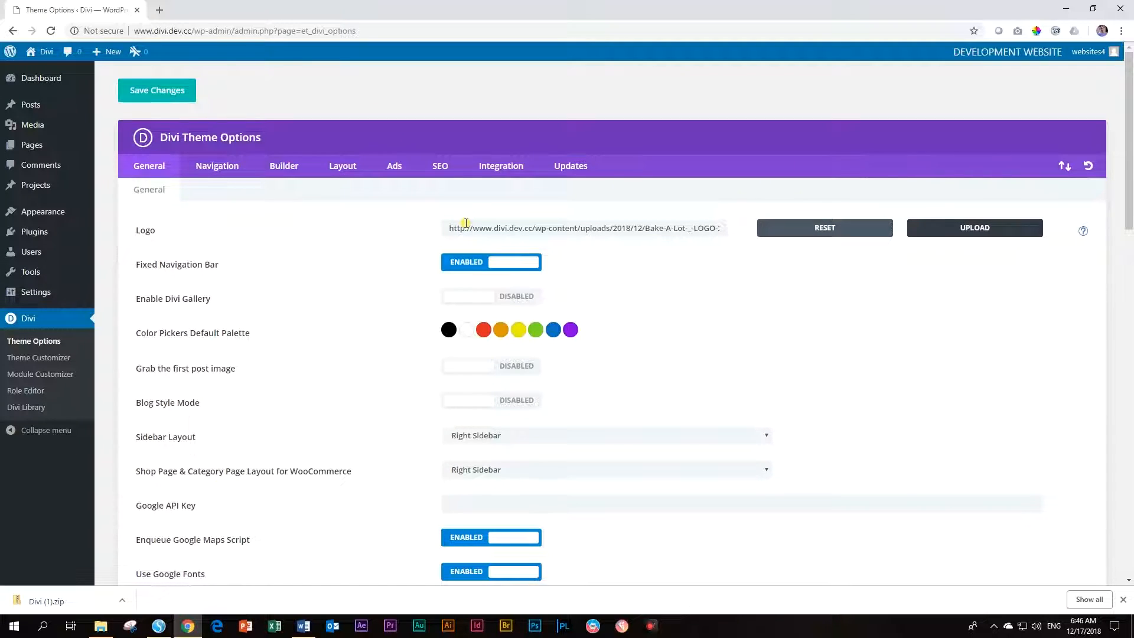
Save the Divi theme options and view the live site with the new logo
scroll(768, 251, down, 15)
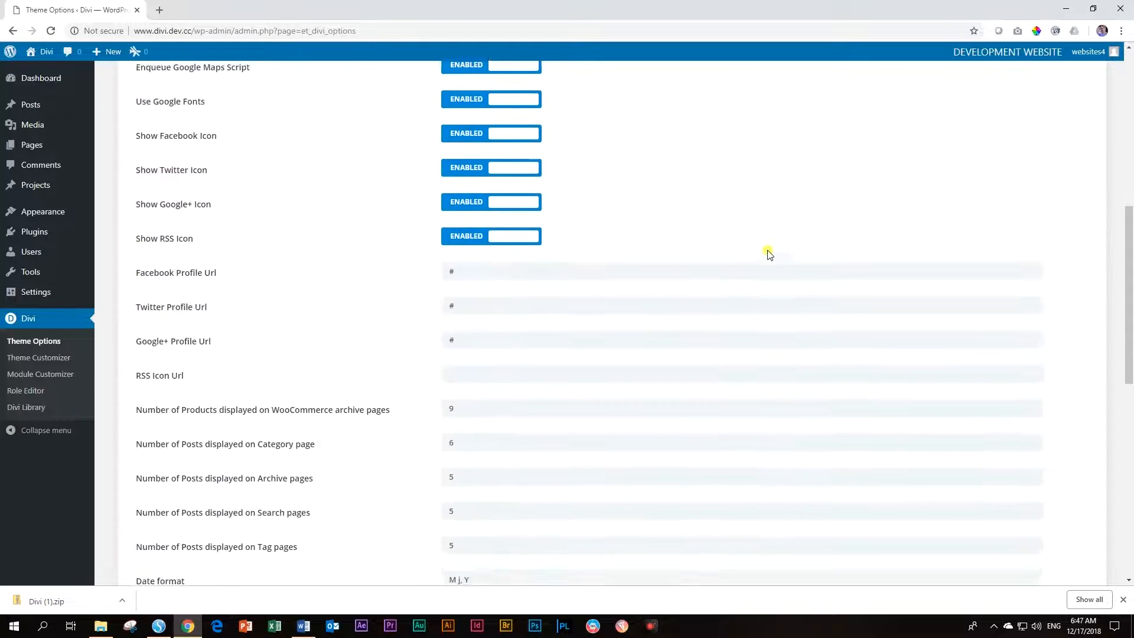
scroll(768, 254, down, 2)
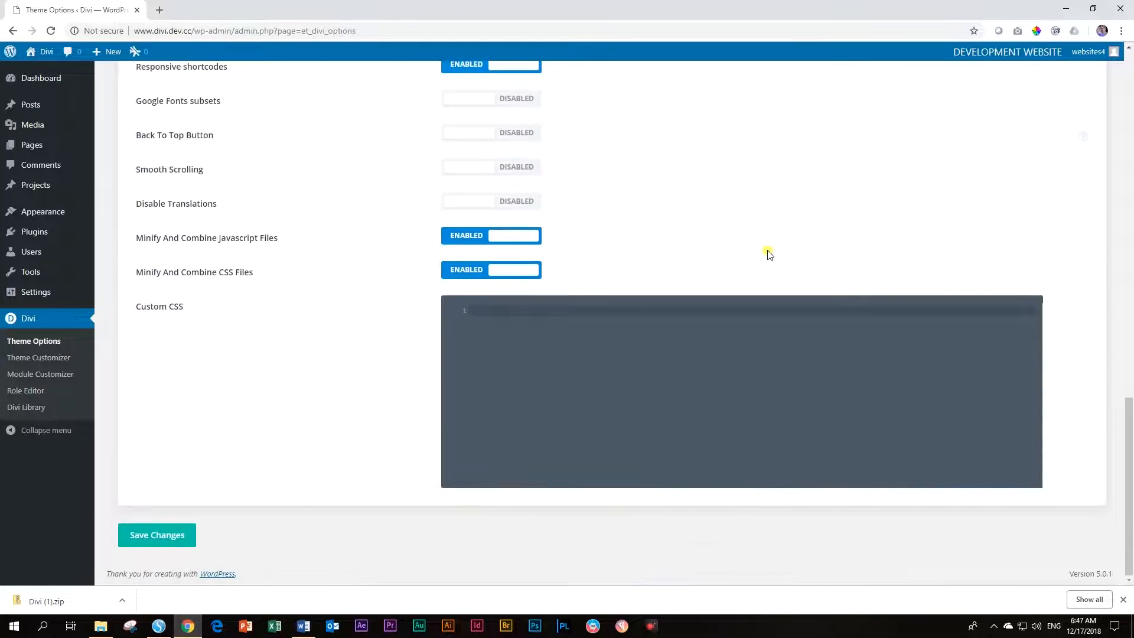
click(156, 536)
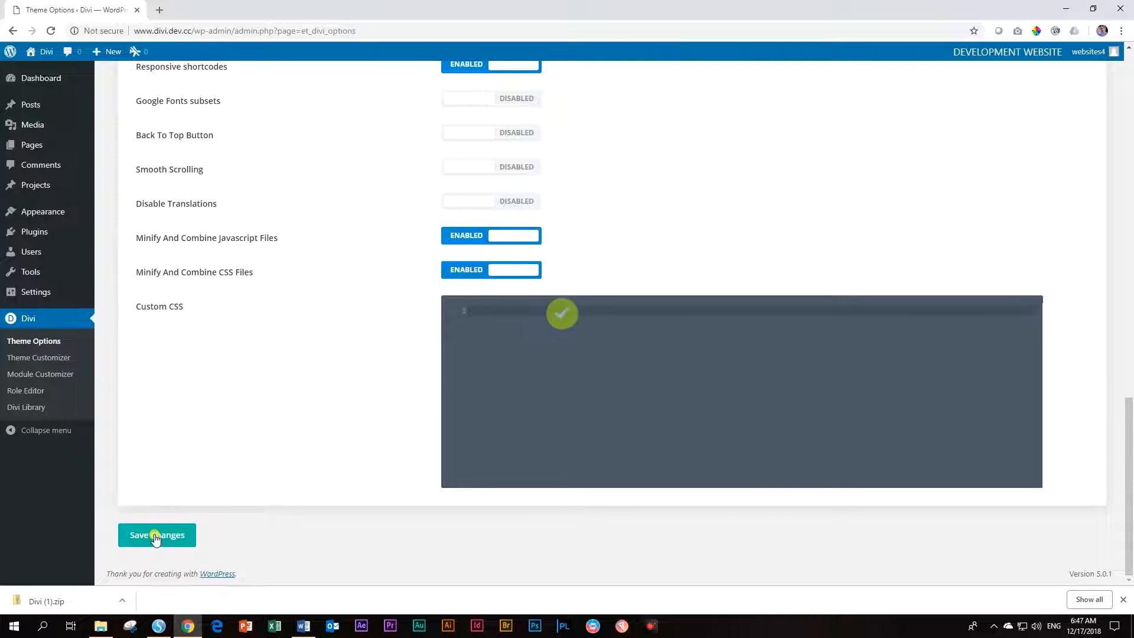
scroll(160, 536, up, 17)
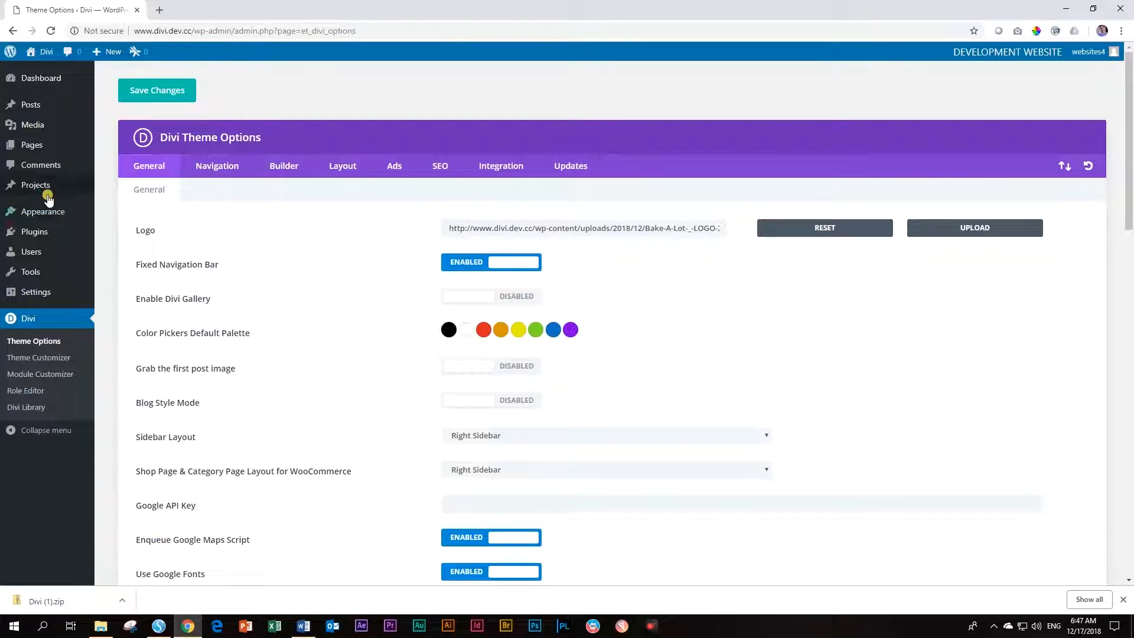
click(40, 74)
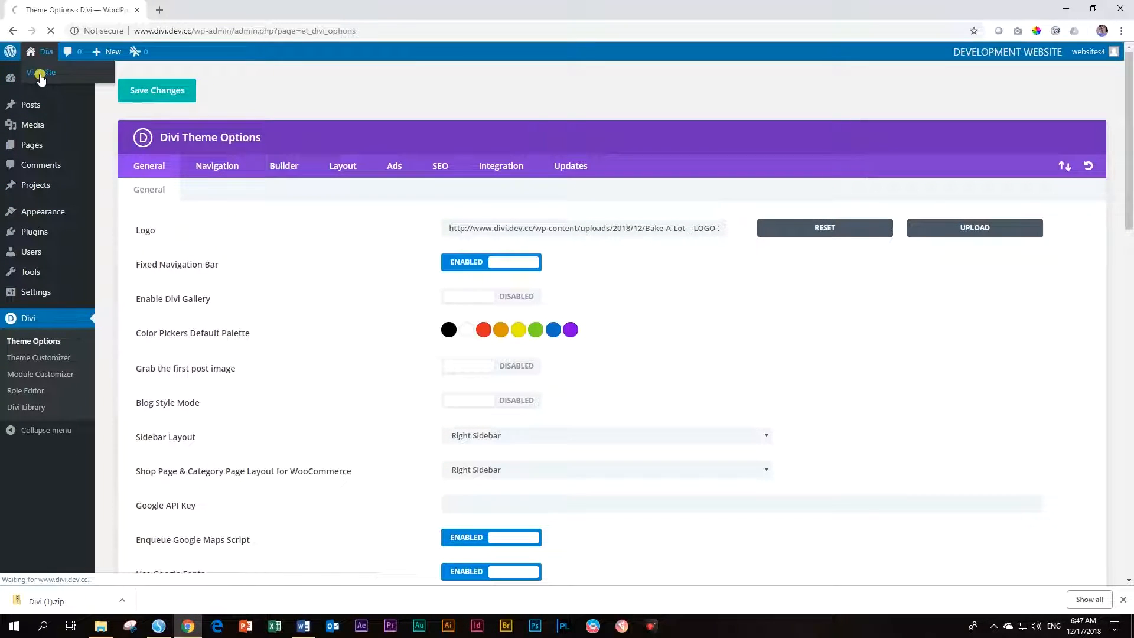
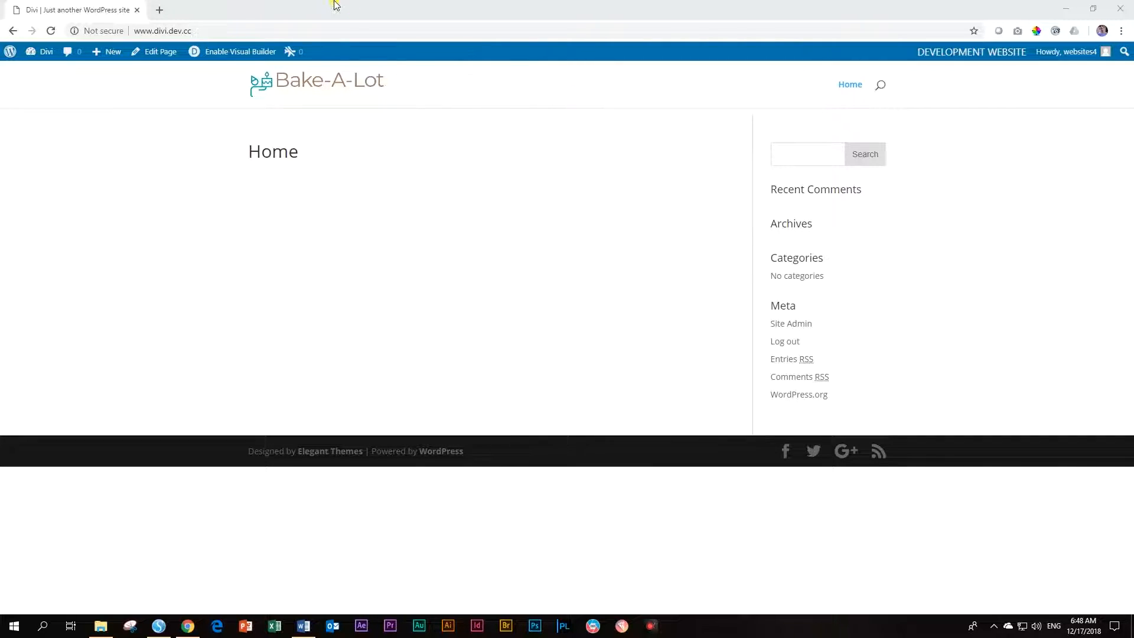
From the Home page, go to the Dashboard and open Divi Theme Options
mouse_move(46, 60)
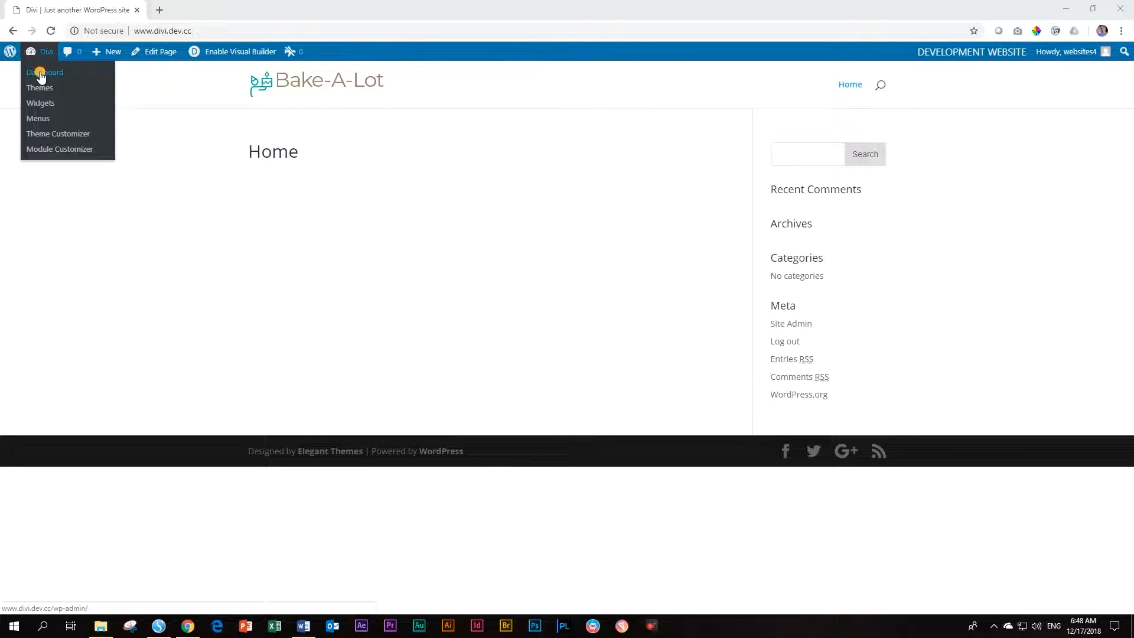
click(40, 75)
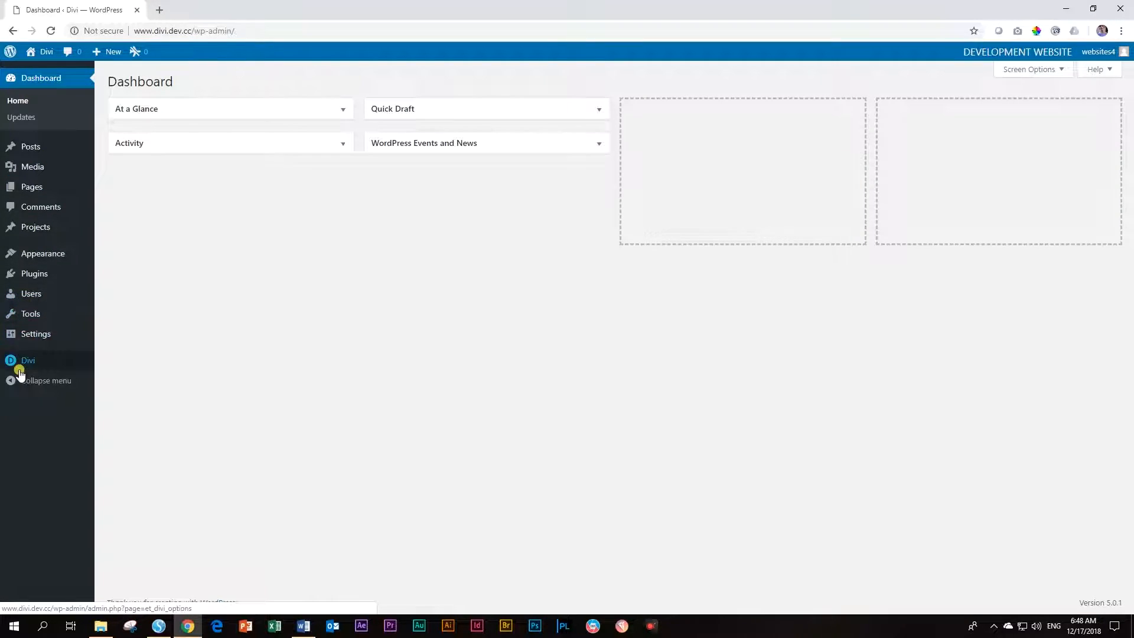
mouse_move(20, 362)
click(154, 363)
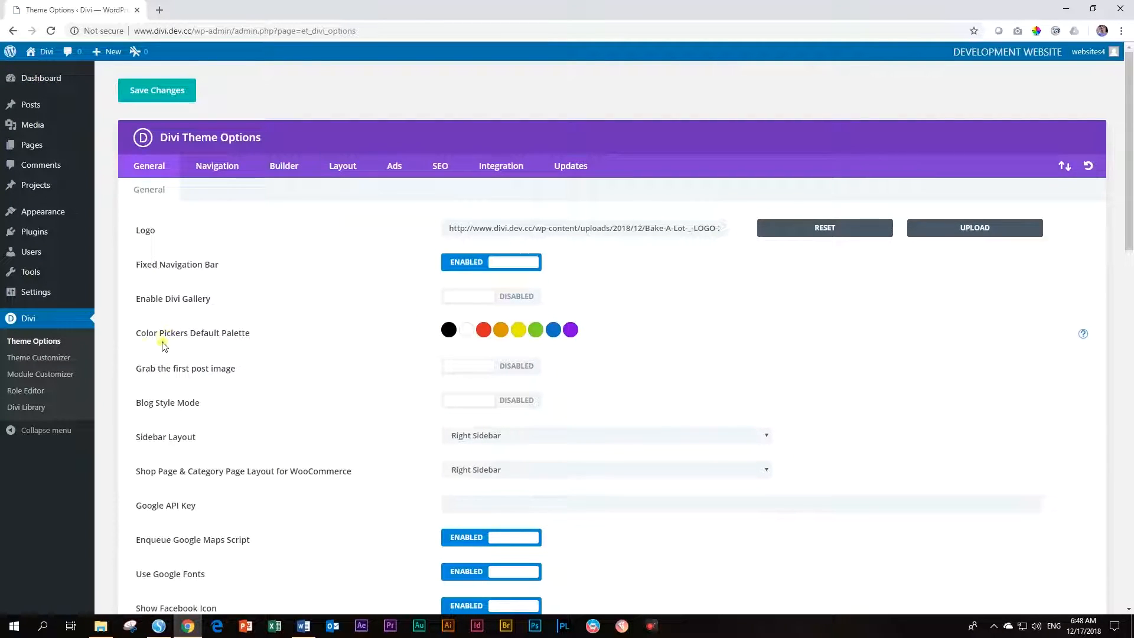
Point out the Color Pickers Default Palette setting and bring the course files window into view
drag(134, 334, 258, 339)
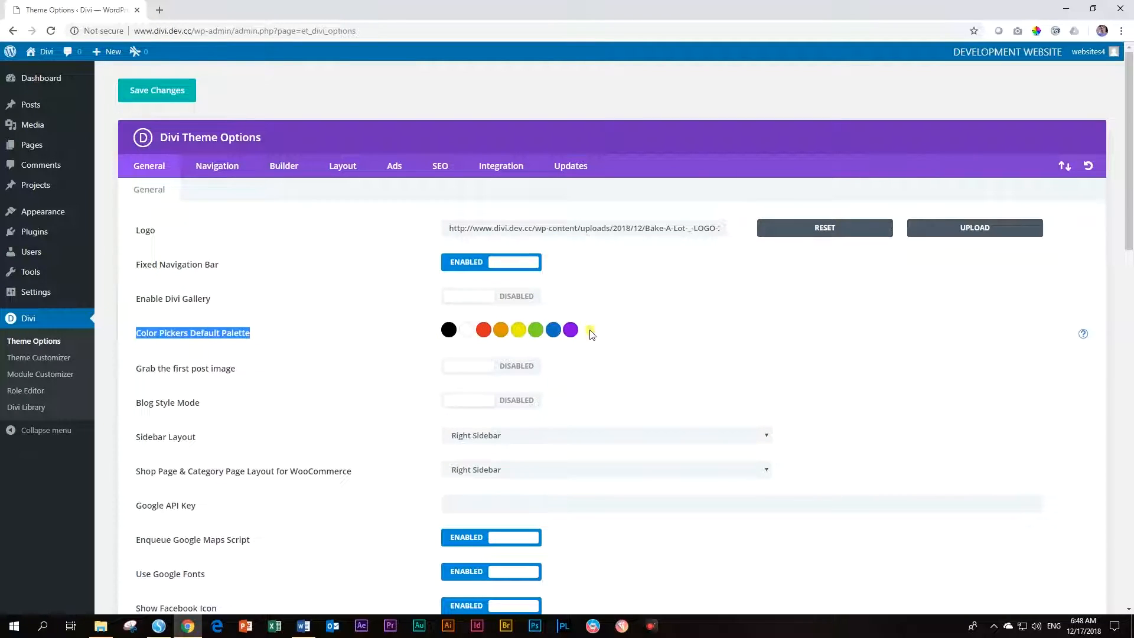
click(273, 335)
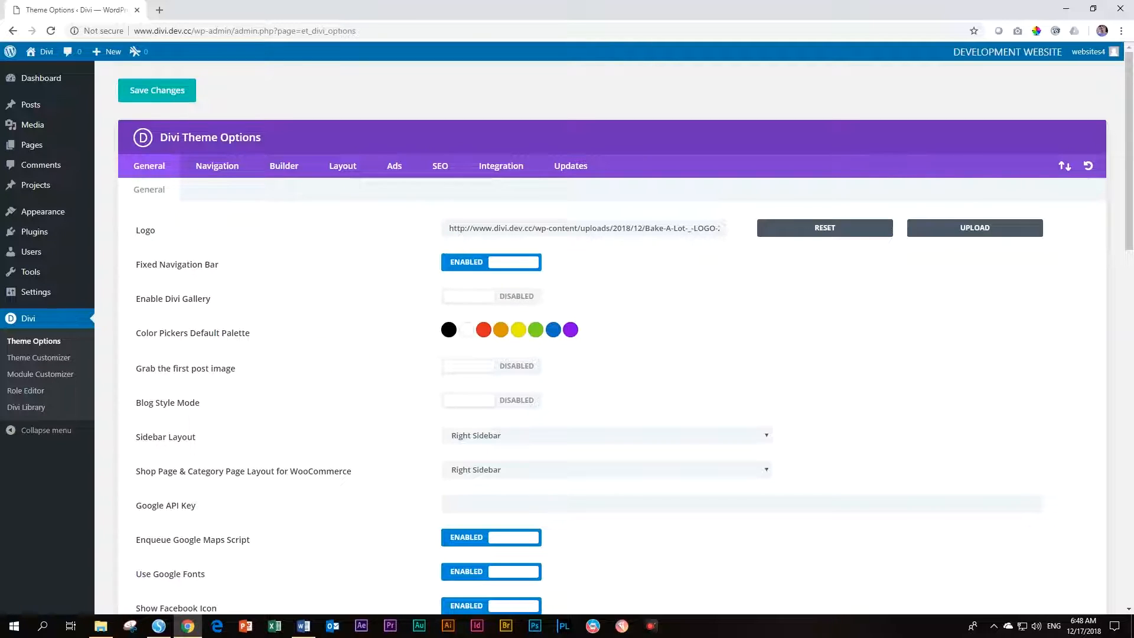
drag(1133, 192, 511, 210)
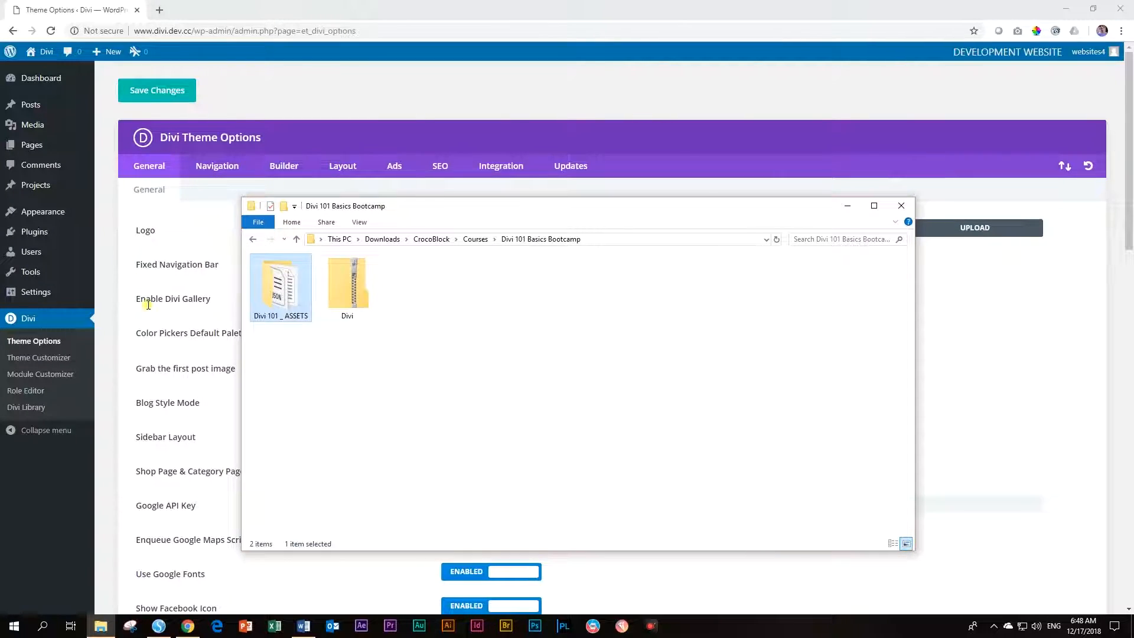
Open 'Divi 101 Basics Bootcamp _ Text Draft & Other' from the Divi 101 _ ASSETS folder
double_click(290, 294)
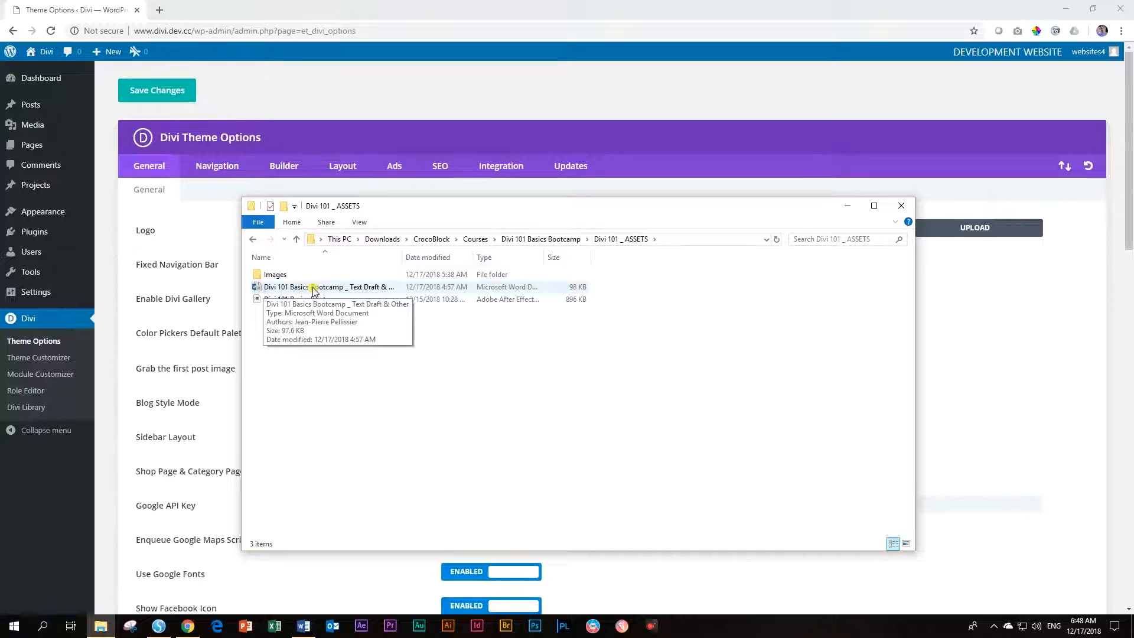
double_click(402, 257)
double_click(343, 292)
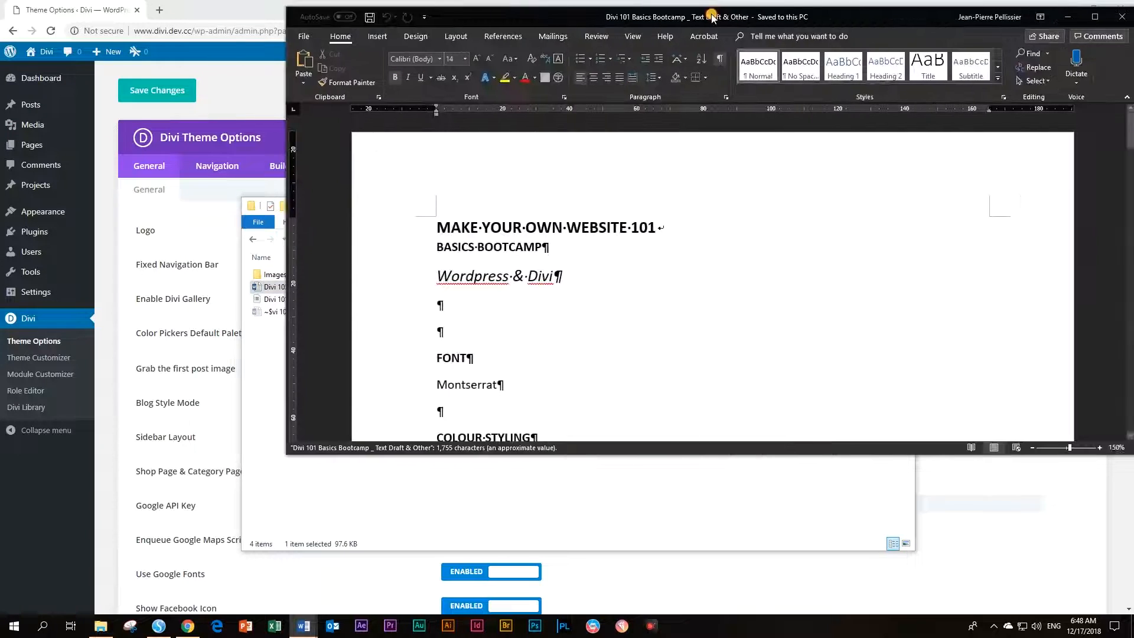
Maximize the Word draft and select A37C64 in the COLOUR STYLING table
drag(501, 17, 503, 0)
scroll(388, 231, down, 2)
scroll(388, 232, down, 3)
scroll(407, 227, up, 1)
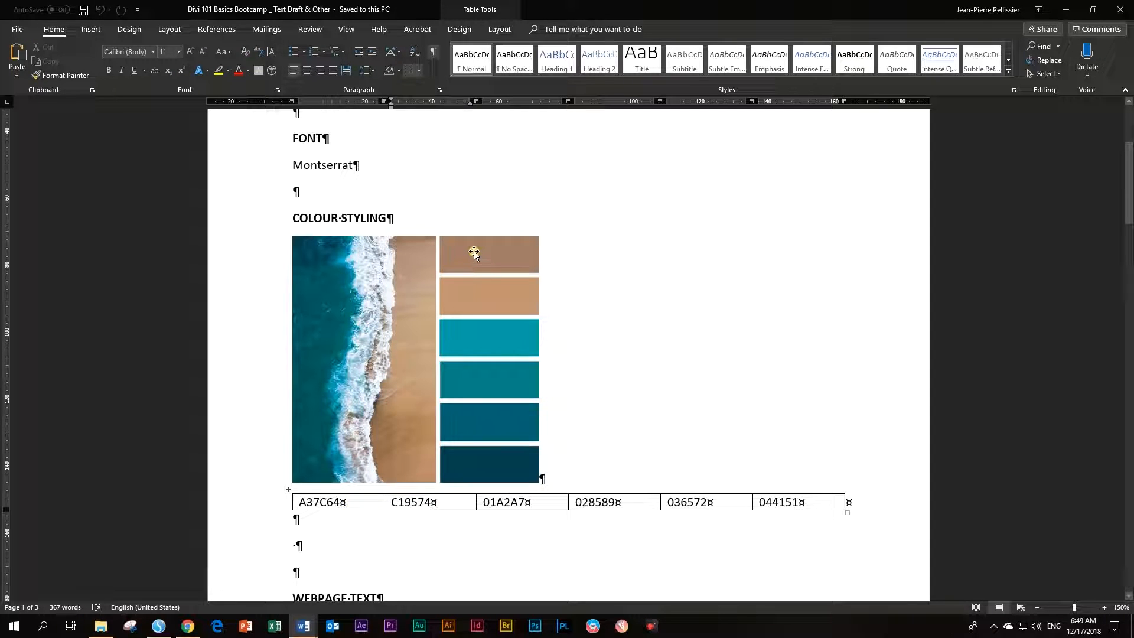
double_click(316, 502)
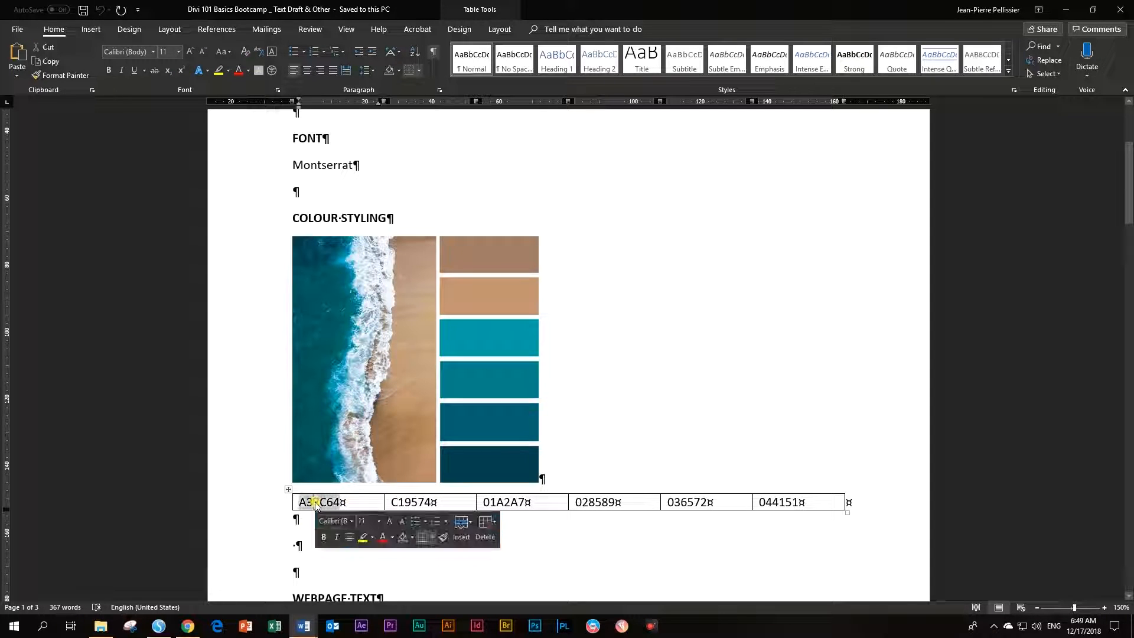
Arrange the Word and file windows, reselect the first colour code, and return to Chrome
drag(393, 16, 908, 48)
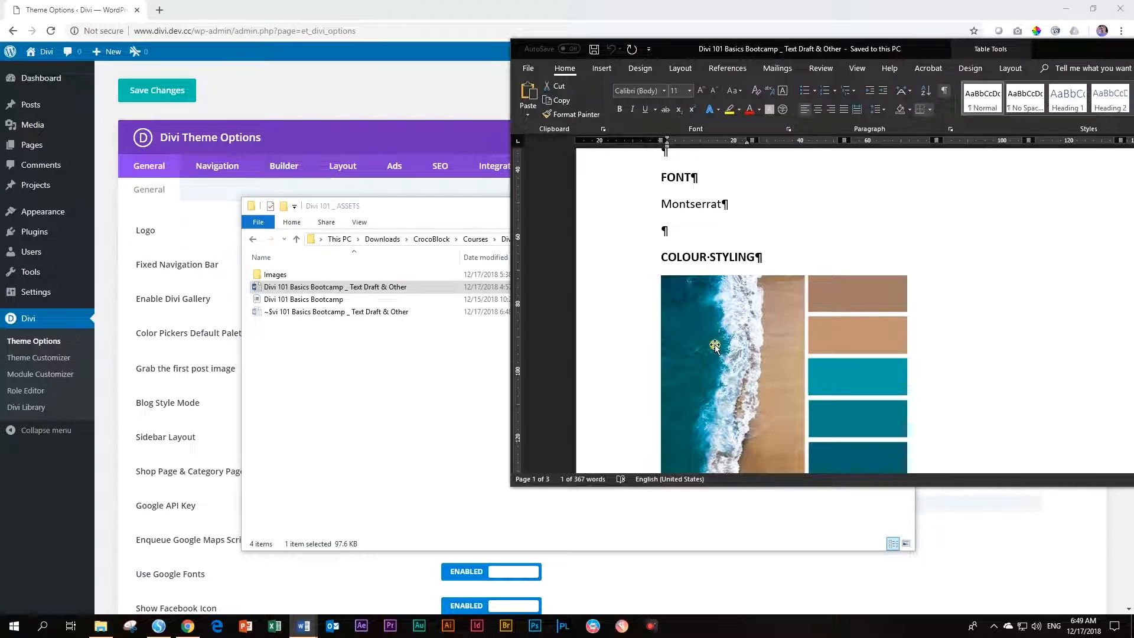
scroll(668, 237, down, 10)
click(452, 211)
drag(584, 208, 1133, 236)
click(884, 61)
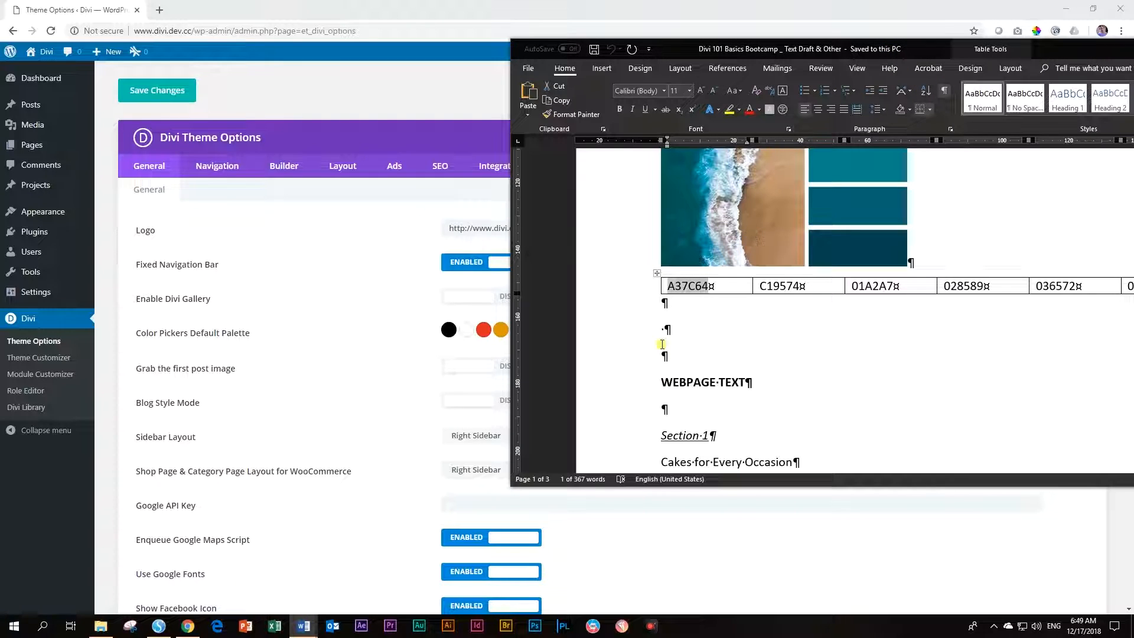
drag(668, 286, 697, 287)
click(85, 6)
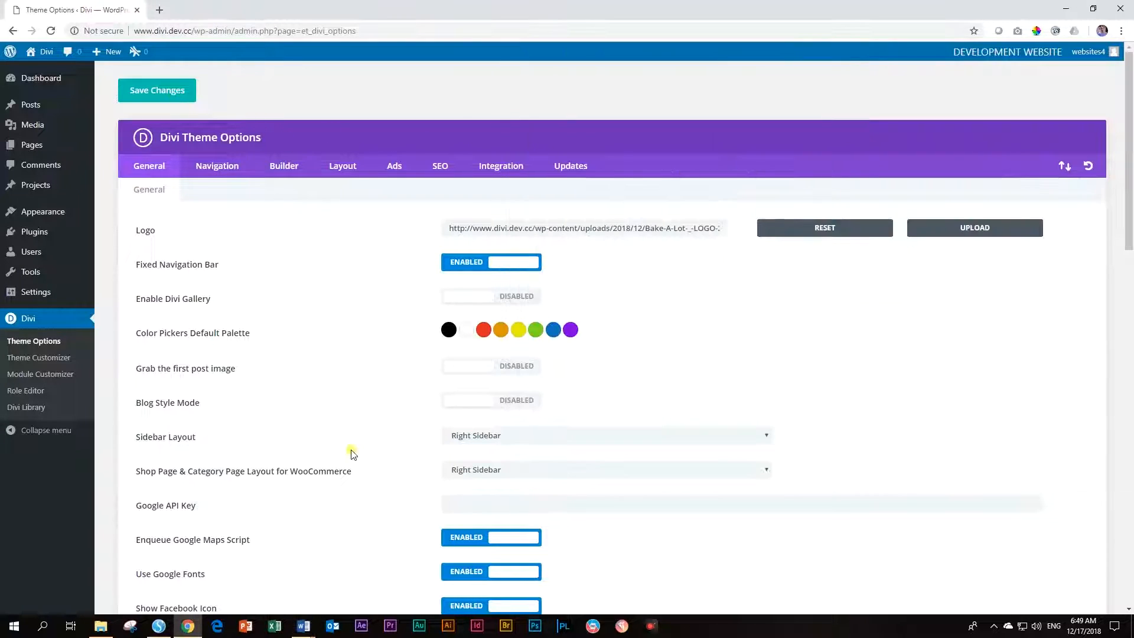
Replace the red and orange palette colours with a37c64 and c19574
click(483, 330)
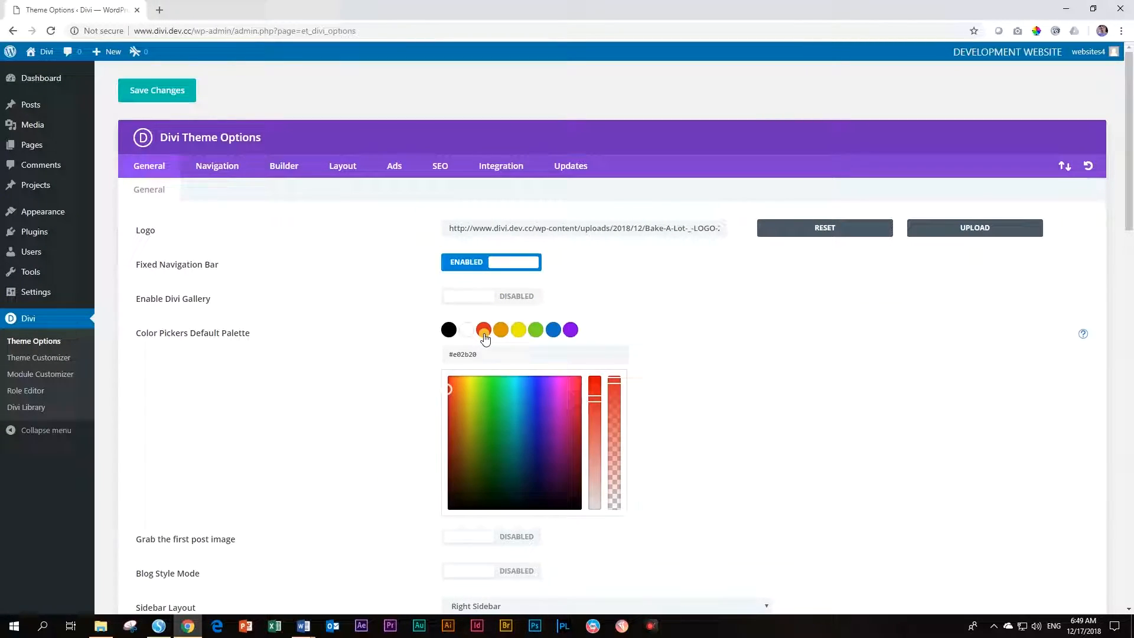
double_click(461, 353)
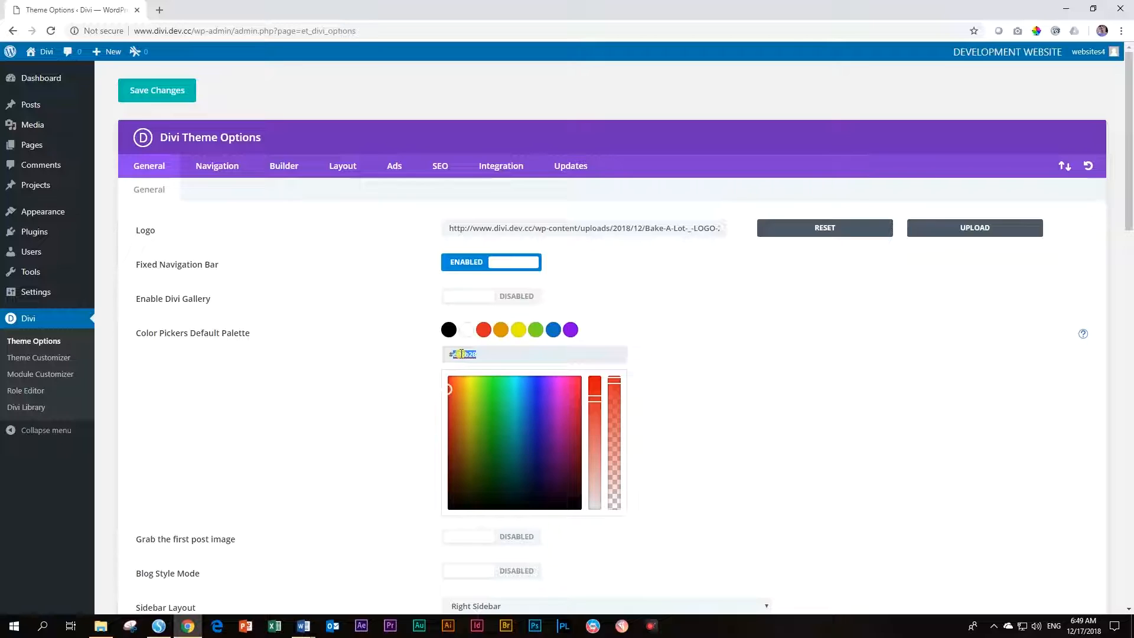
key(ctrl+v)
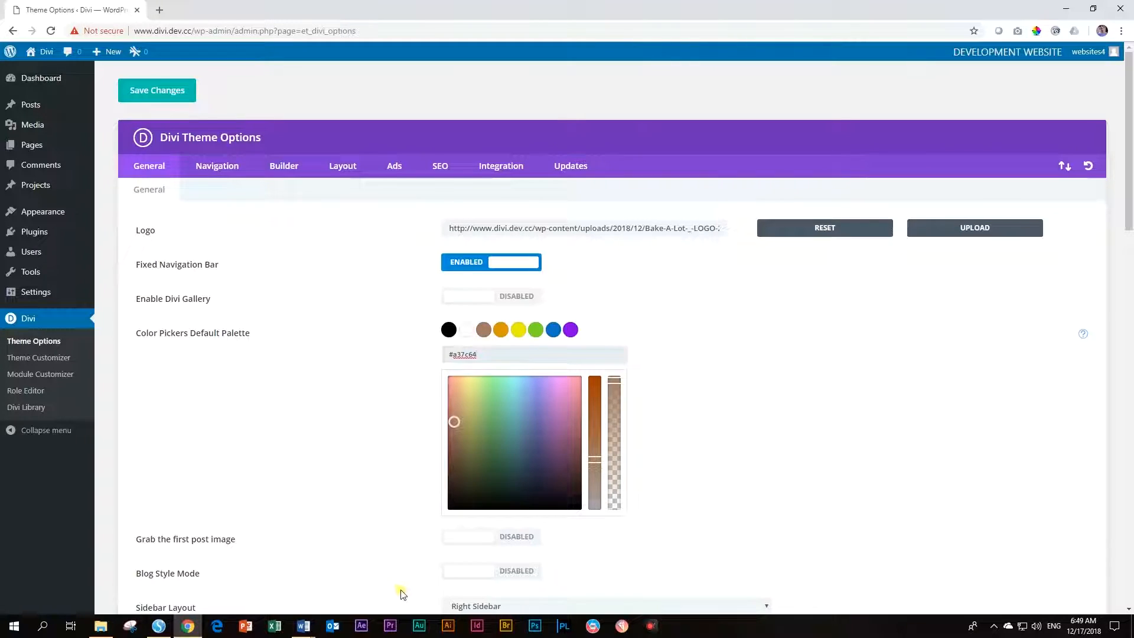
mouse_move(309, 630)
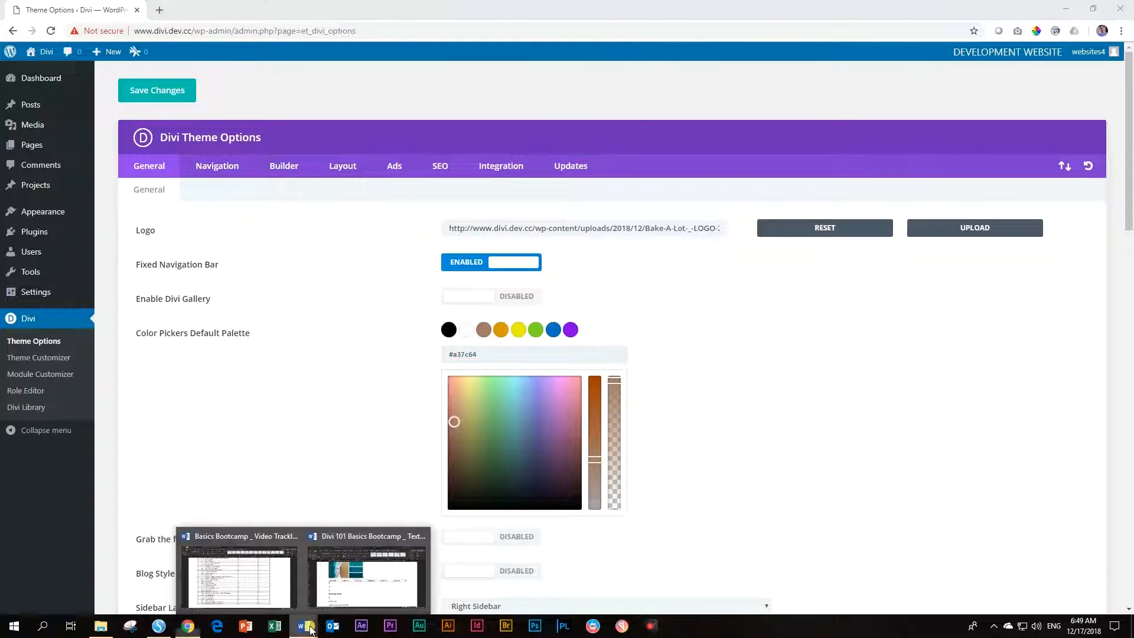
click(357, 572)
double_click(777, 286)
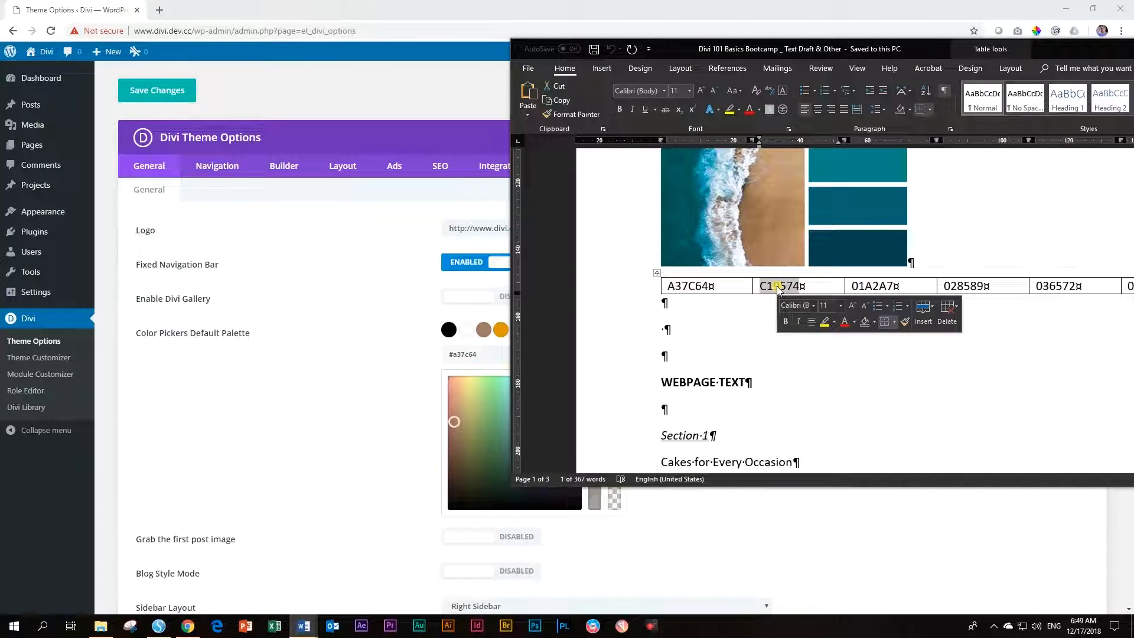
key(ctrl+c)
key(alt+Tab)
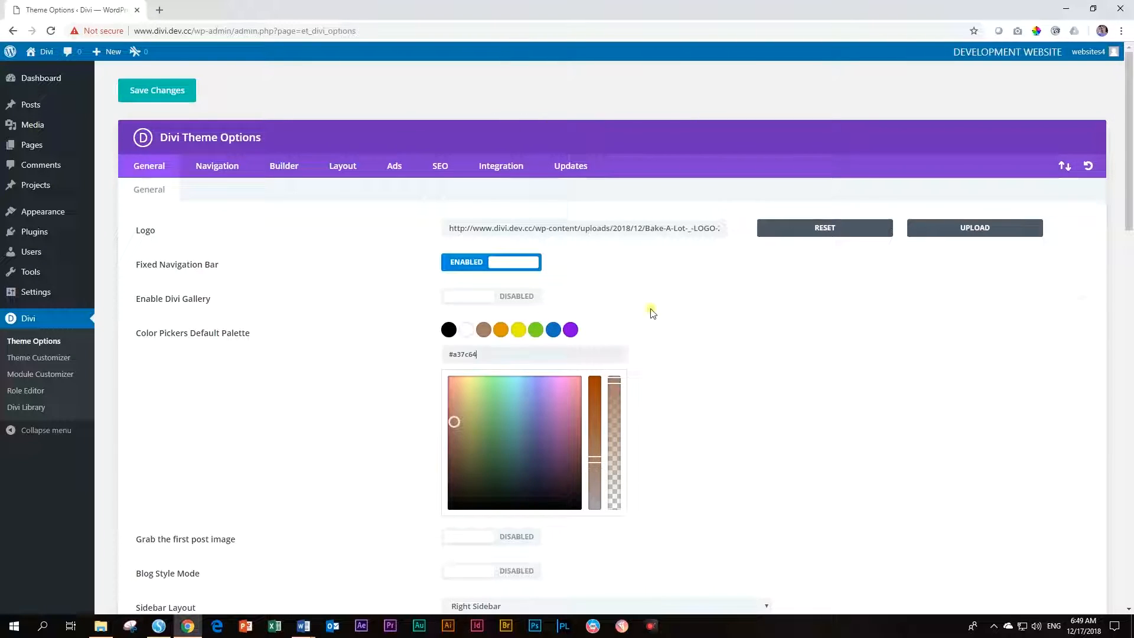
click(502, 332)
double_click(464, 353)
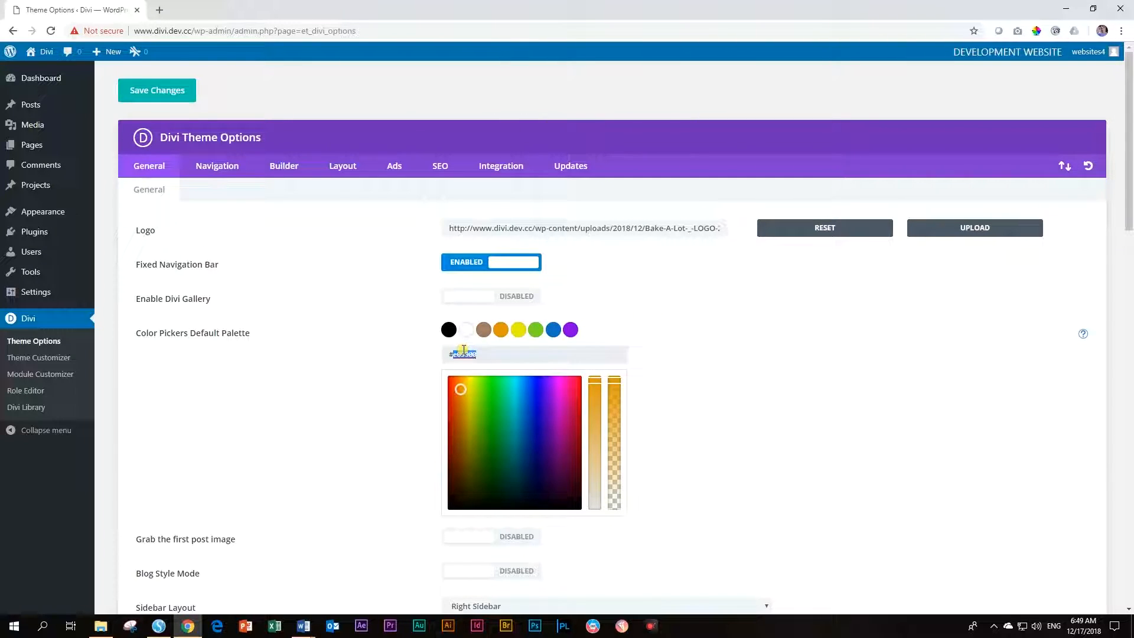
key(ctrl+v)
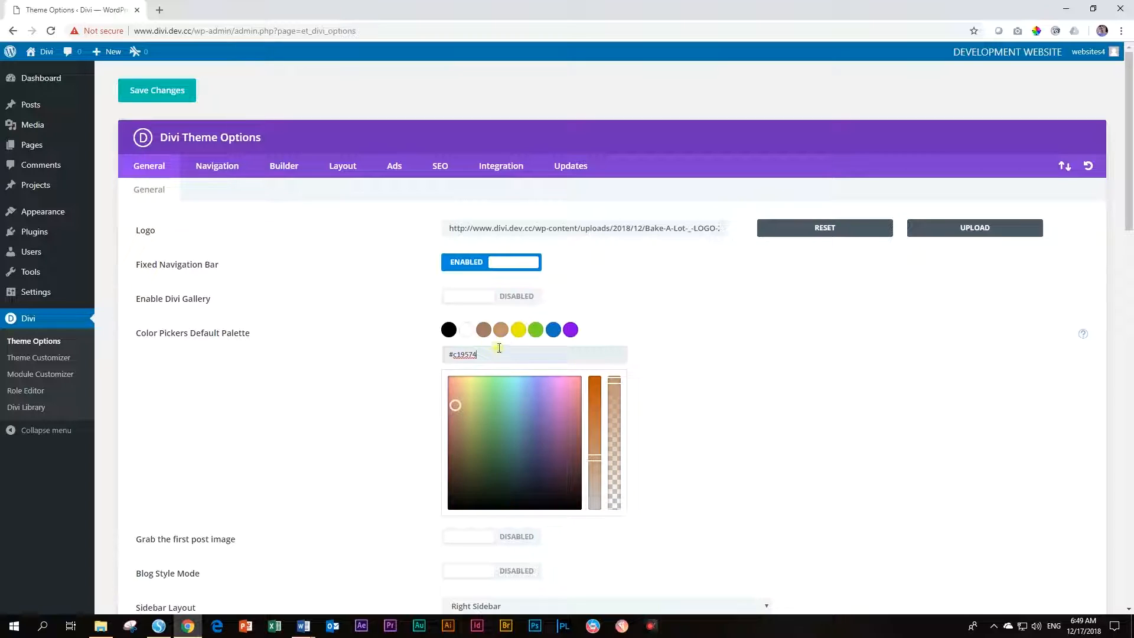
Replace the yellow and green palette colours with 01a2a7 and 028589
mouse_move(303, 626)
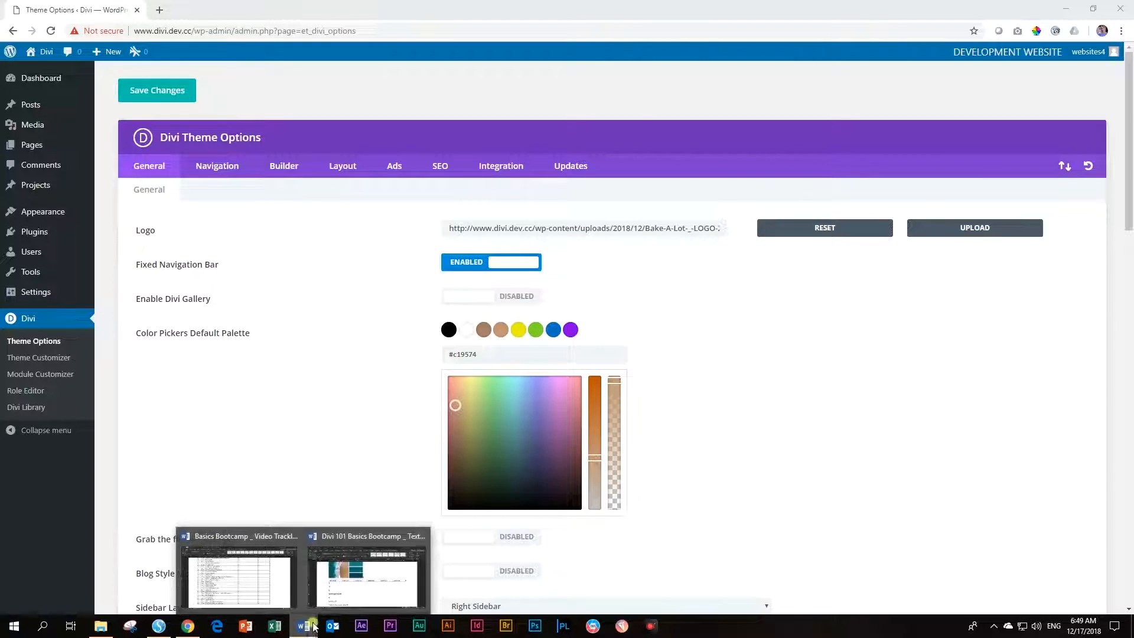
click(400, 576)
double_click(872, 286)
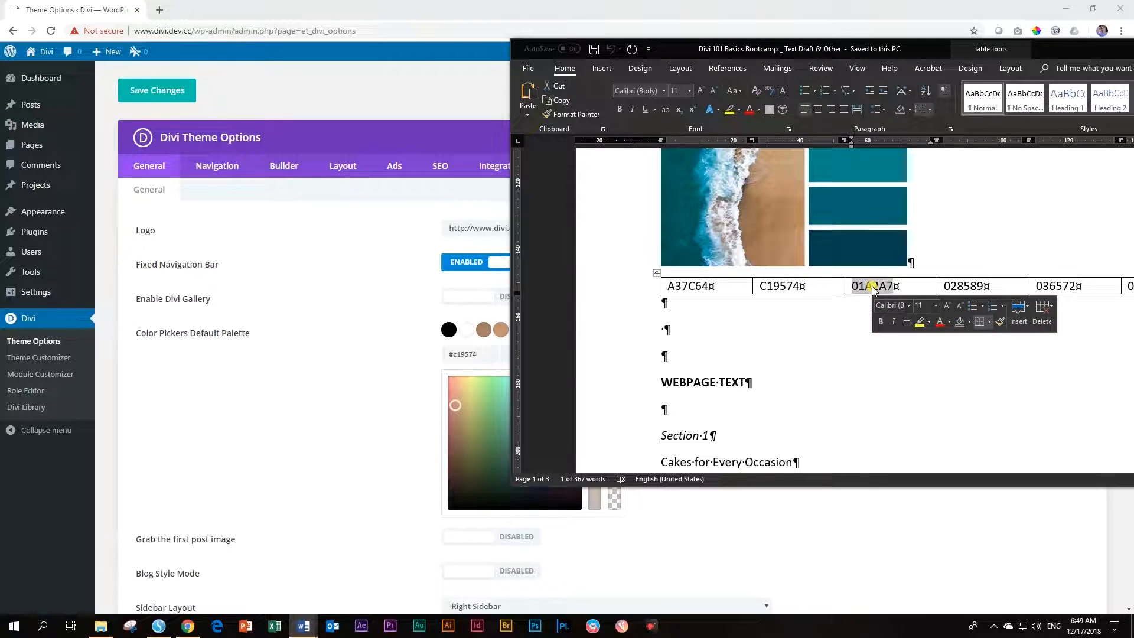
key(alt+Tab)
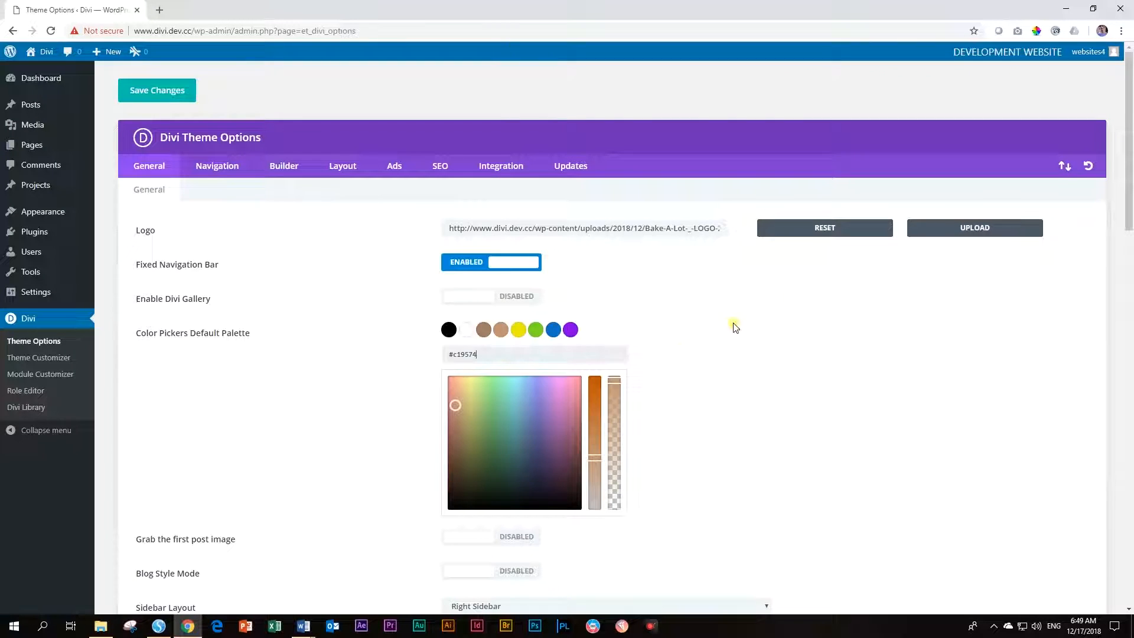
click(519, 331)
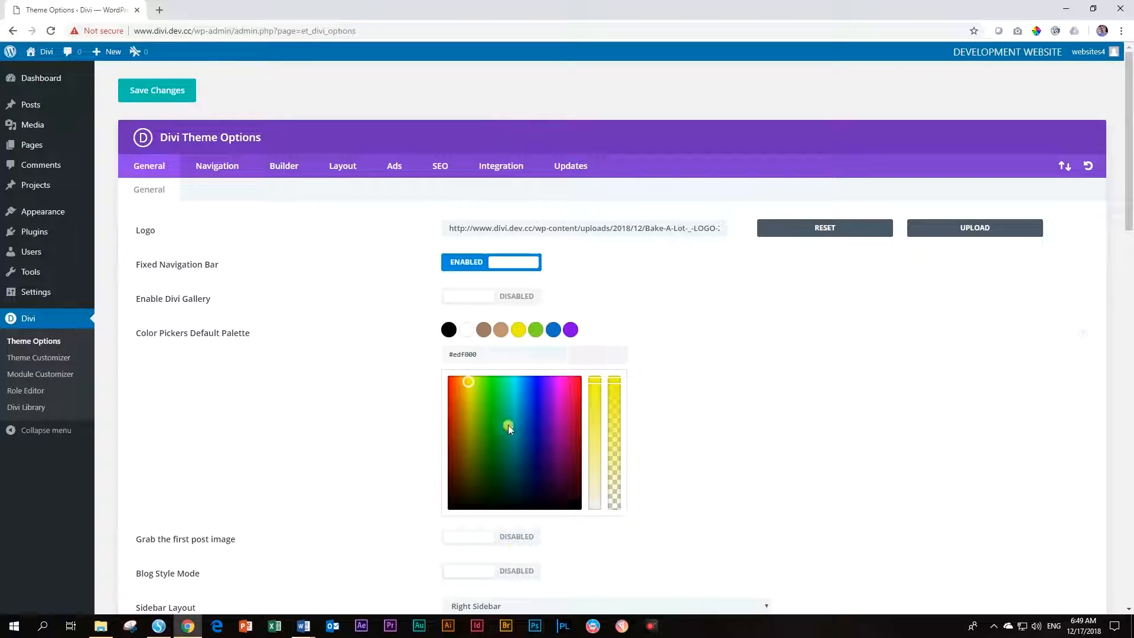
double_click(470, 354)
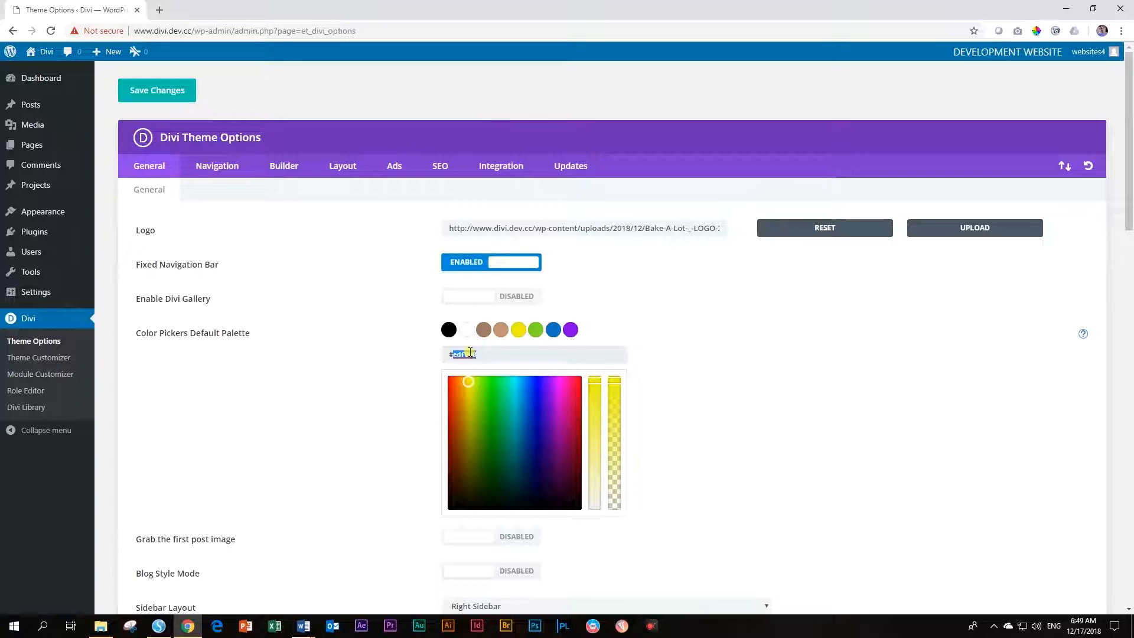
key(ctrl+v)
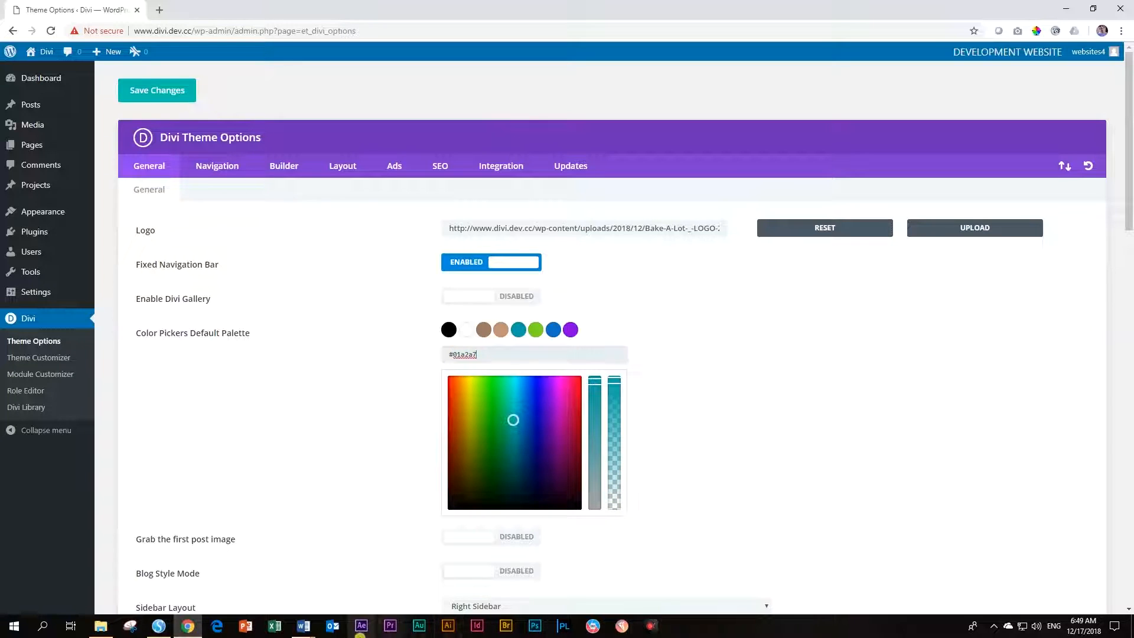
mouse_move(304, 626)
click(385, 591)
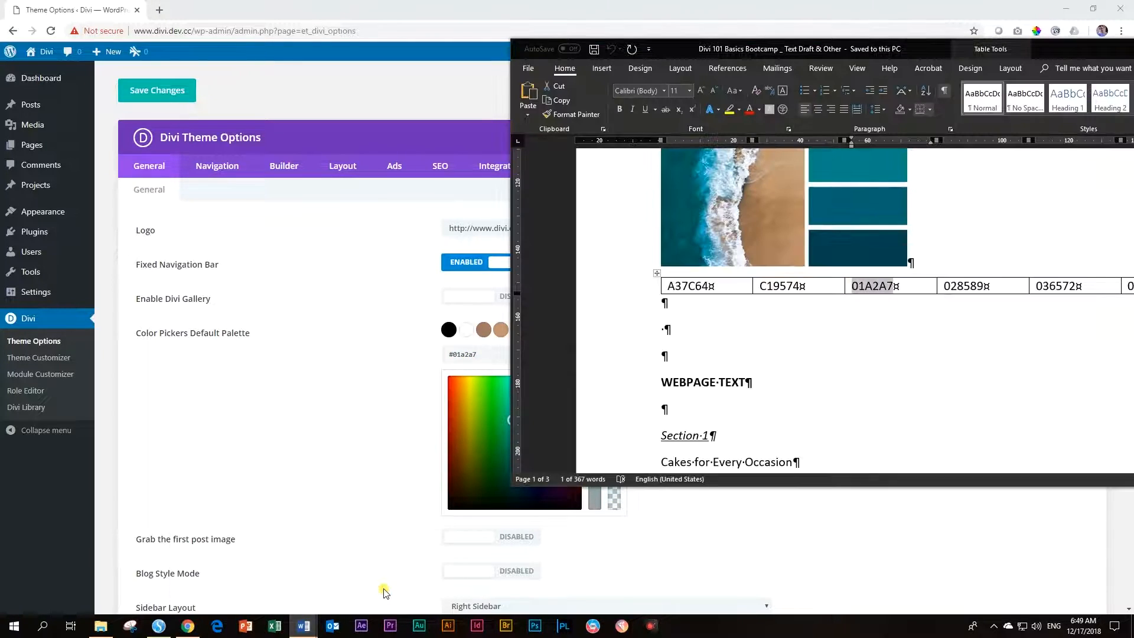
triple_click(967, 287)
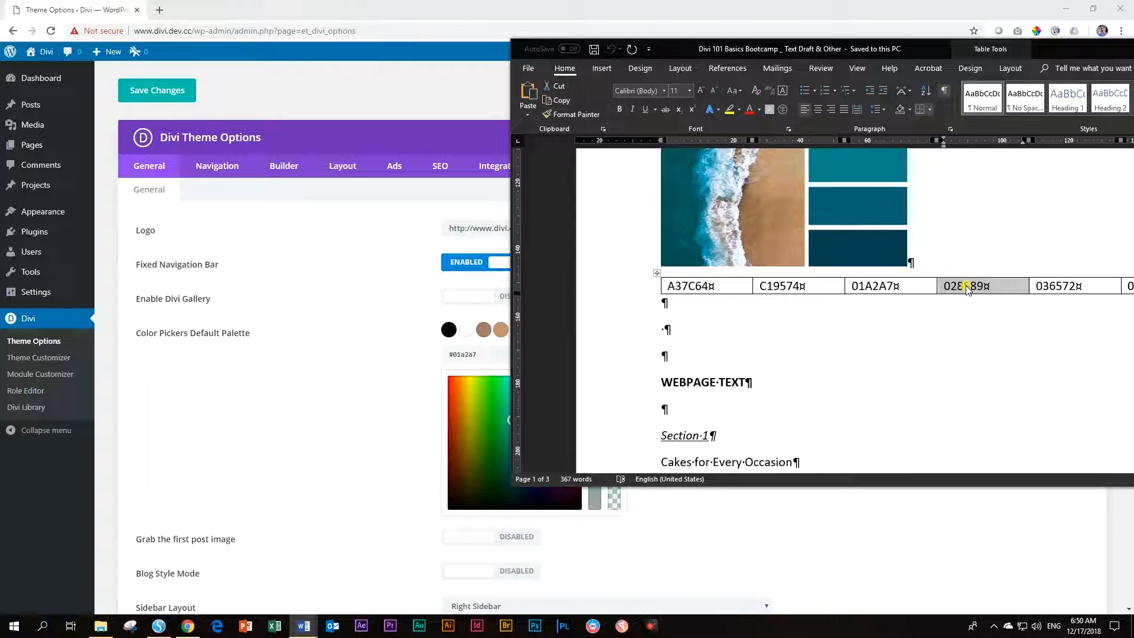
key(alt+Tab)
click(535, 330)
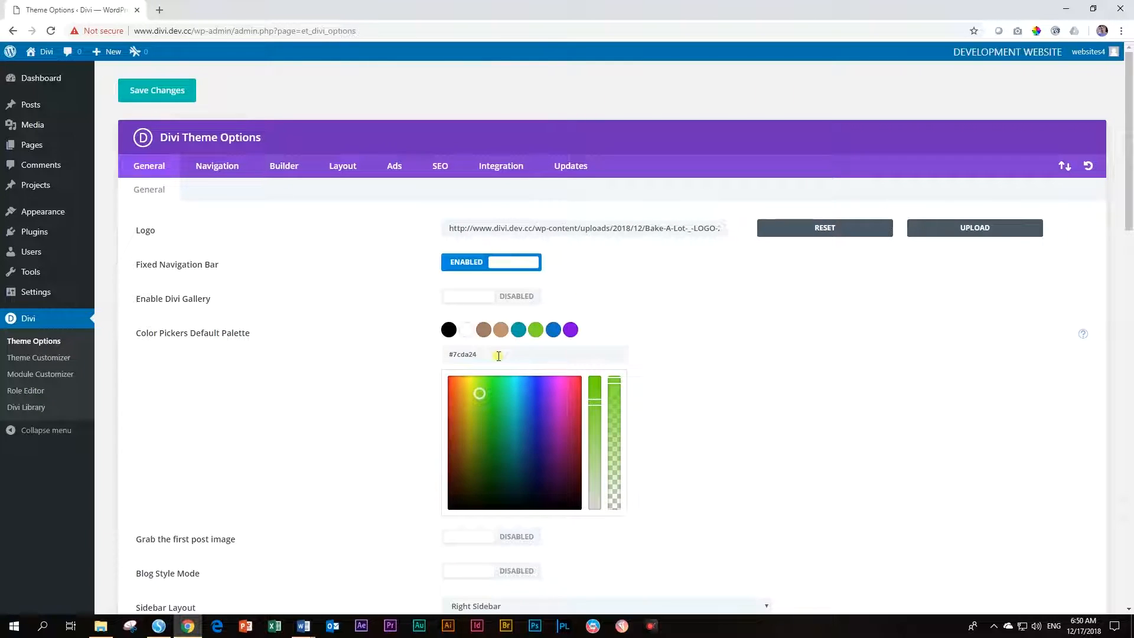
double_click(467, 355)
key(ctrl+v)
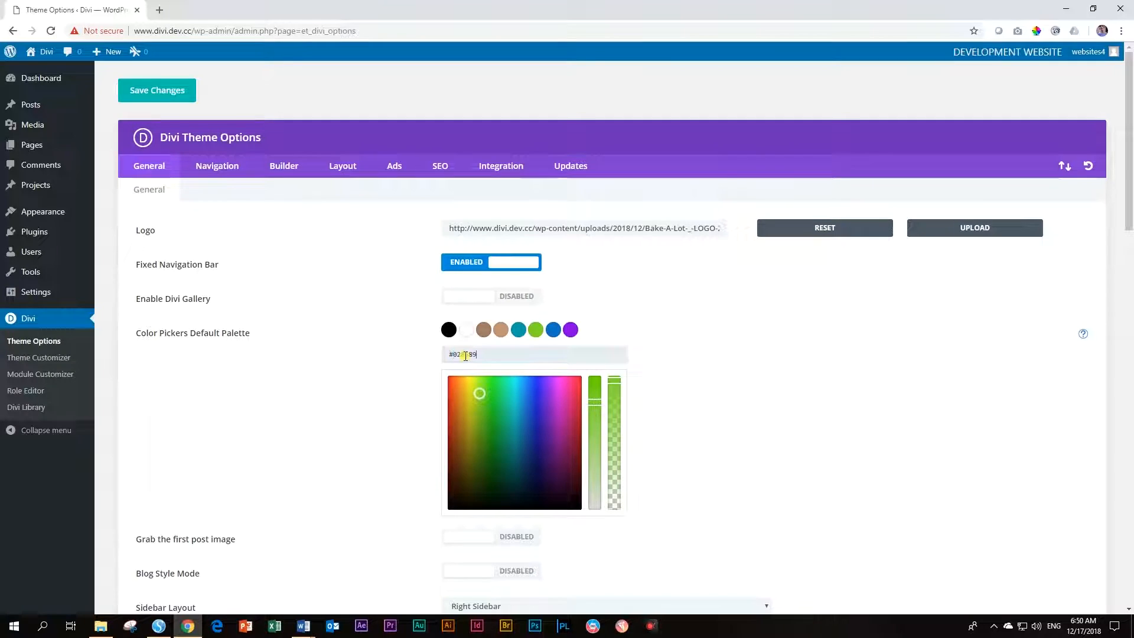
Copy 036572 from the Word table and paste it over the blue swatch 0c71c3
key(alt+Tab)
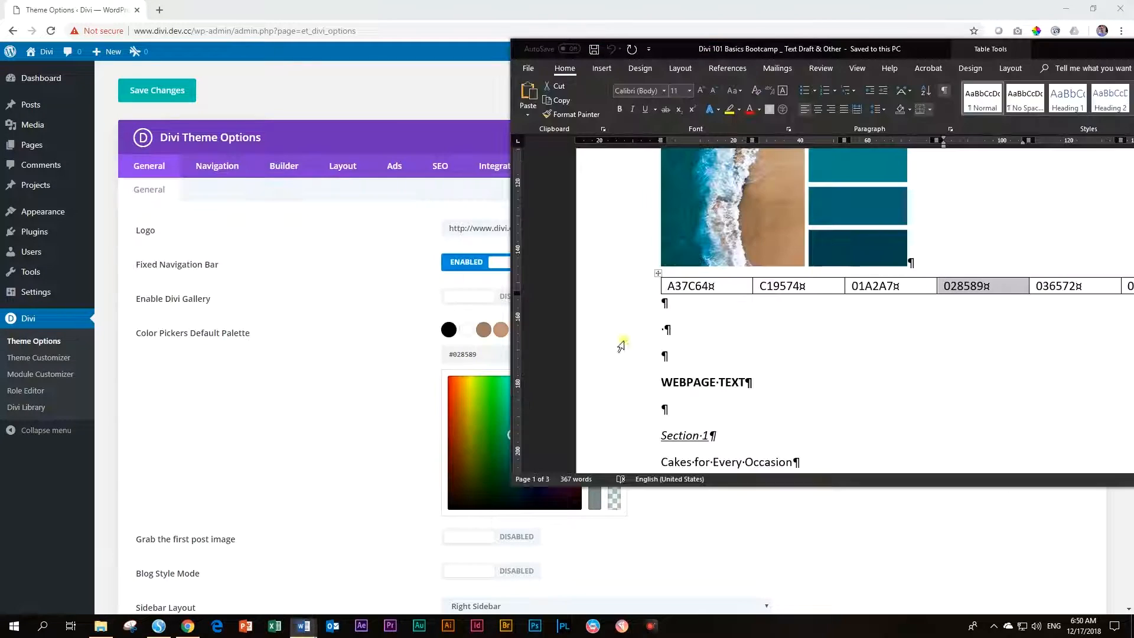
drag(978, 45, 770, 74)
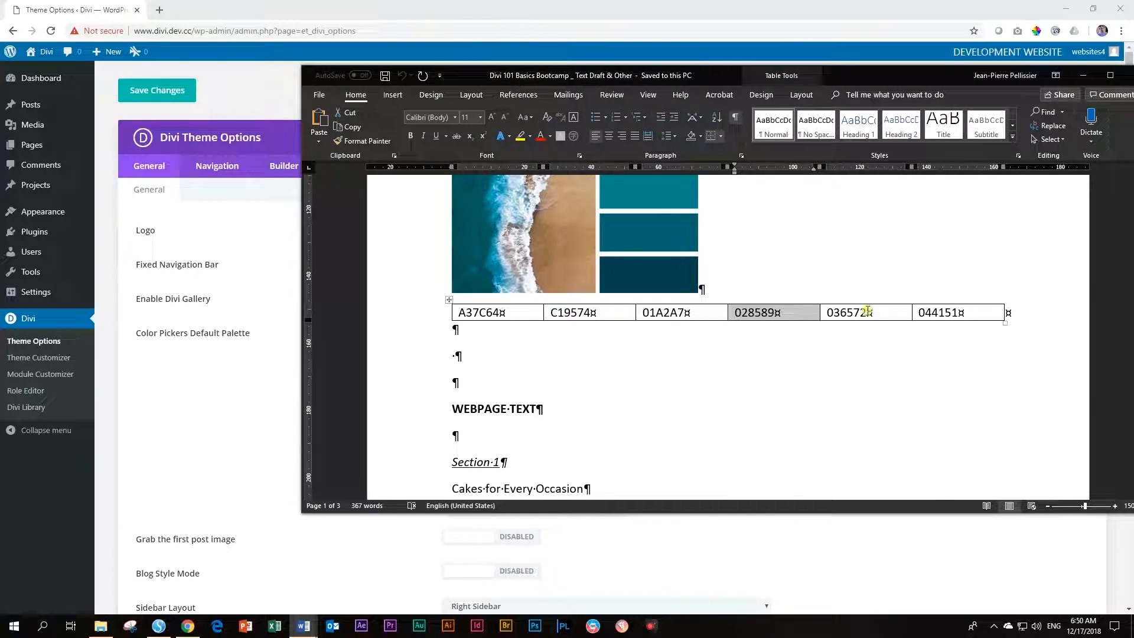
double_click(836, 312)
key(ctrl+c)
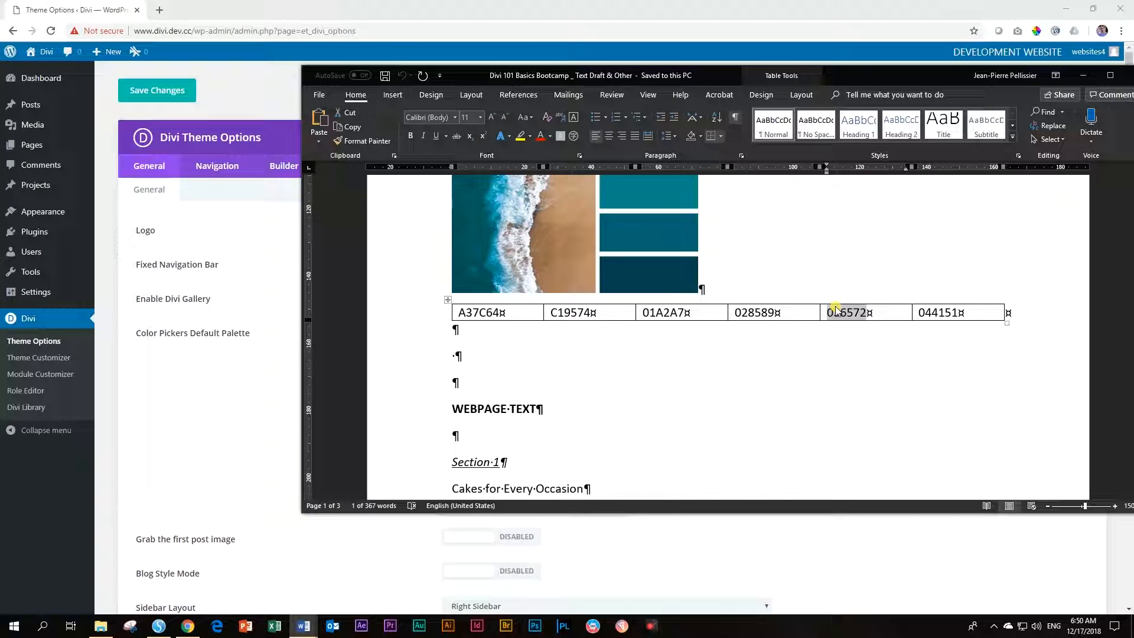
key(alt+Tab)
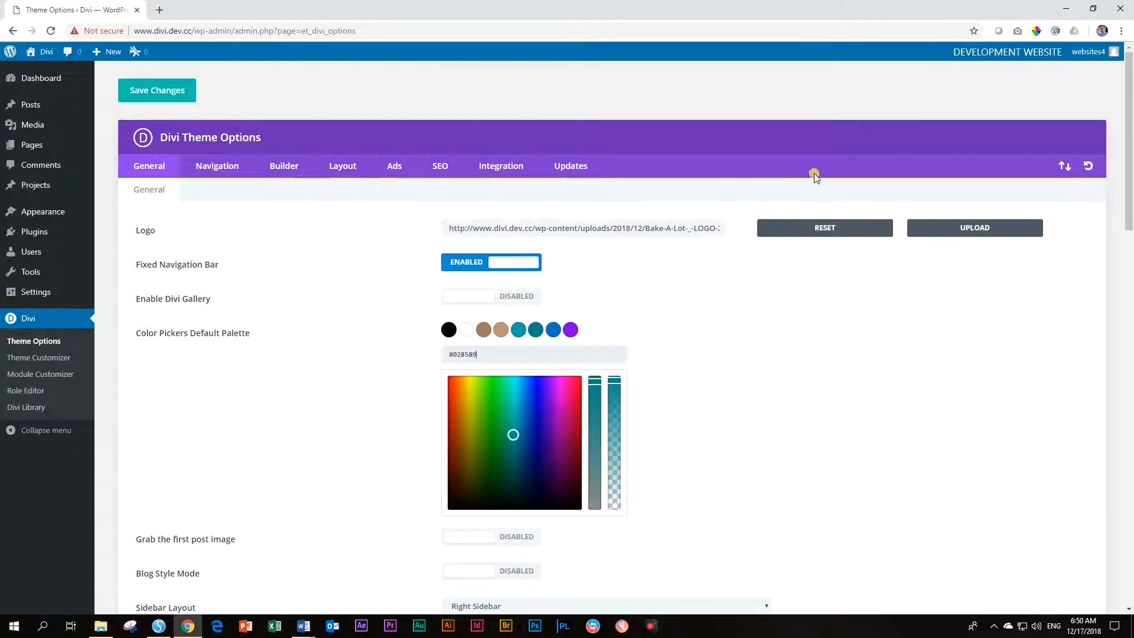
click(553, 331)
double_click(476, 354)
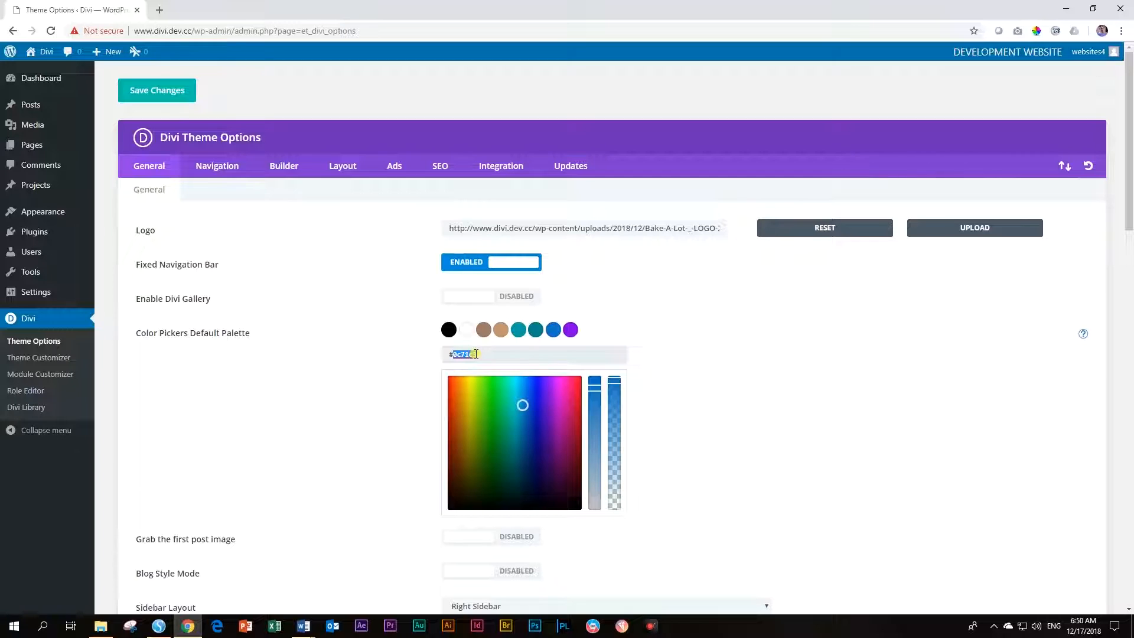
key(ctrl+v)
Copy 044151 from the table and paste it over the purple swatch 8300e9
click(571, 330)
key(alt+Tab)
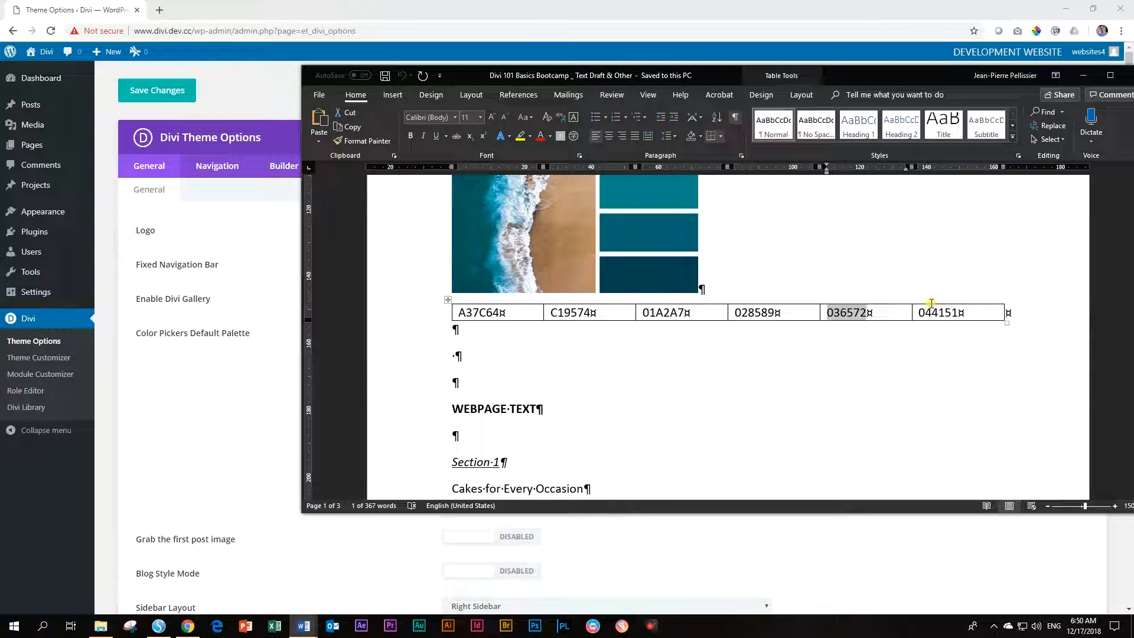
click(931, 311)
double_click(930, 312)
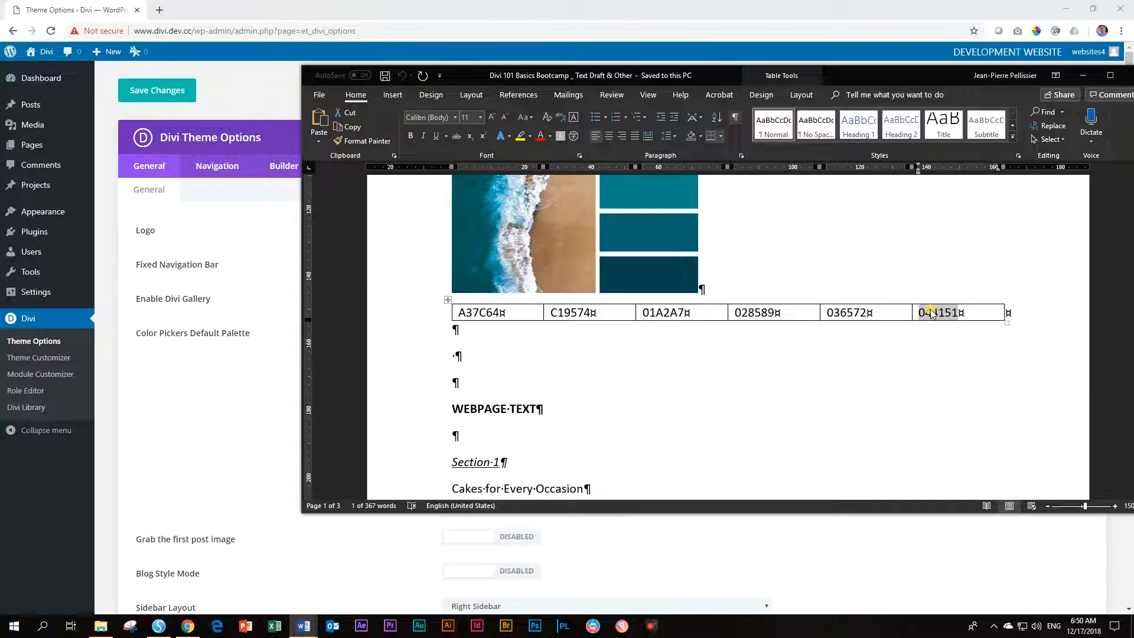
key(ctrl+c)
key(alt+Tab)
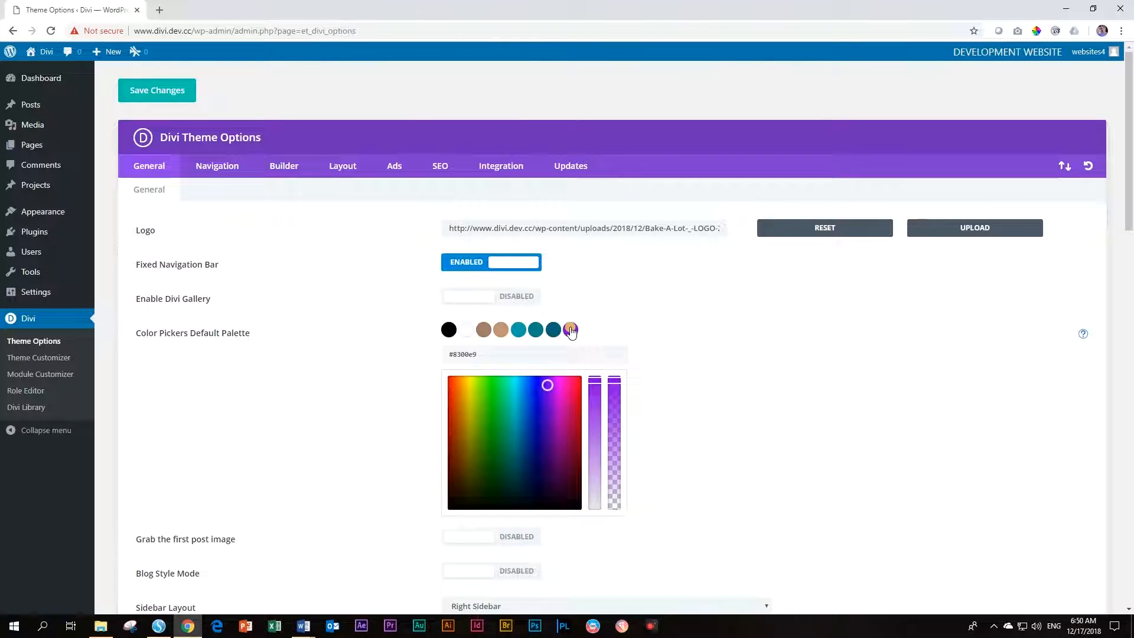
double_click(471, 353)
key(ctrl+v)
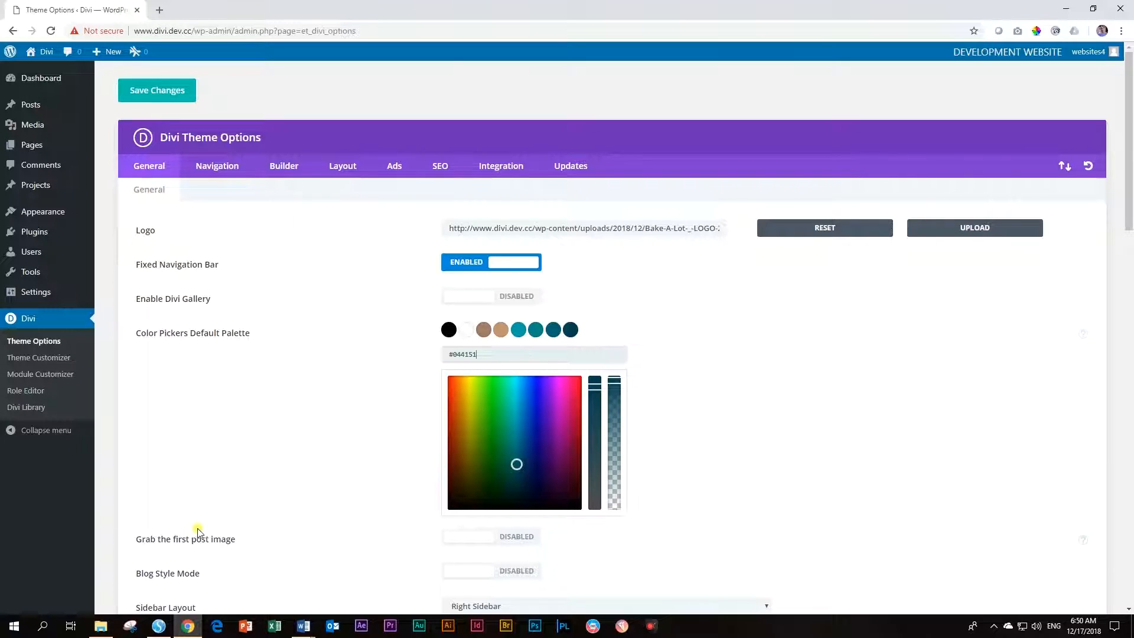
scroll(278, 525, down, 20)
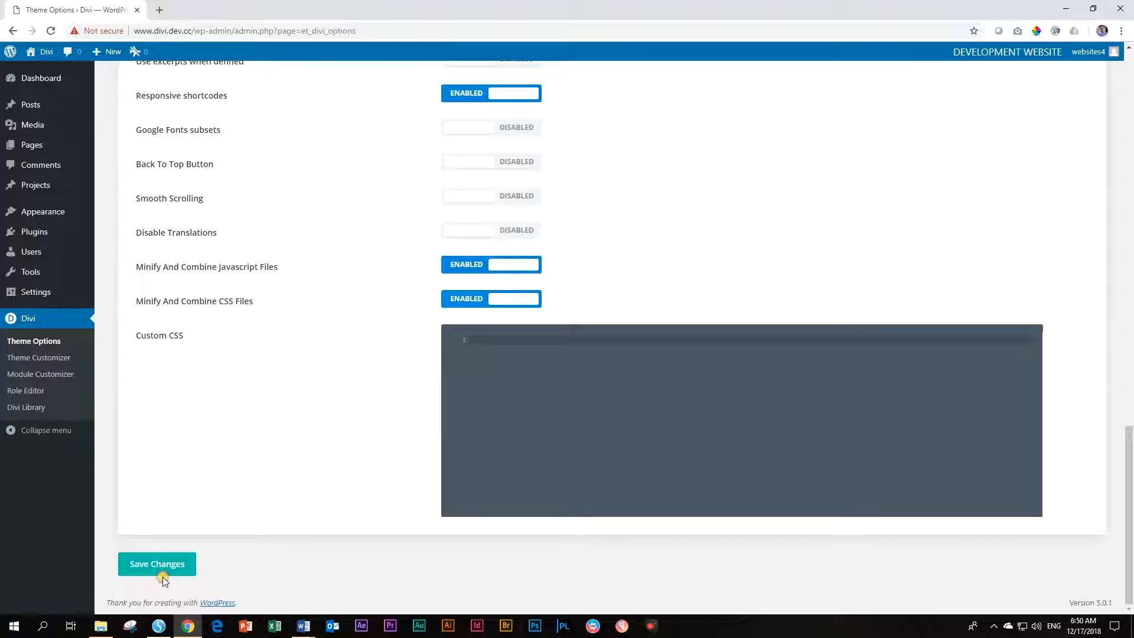
Save the theme options and open the live Bake-A-Lot site in a new tab
click(164, 576)
mouse_move(44, 58)
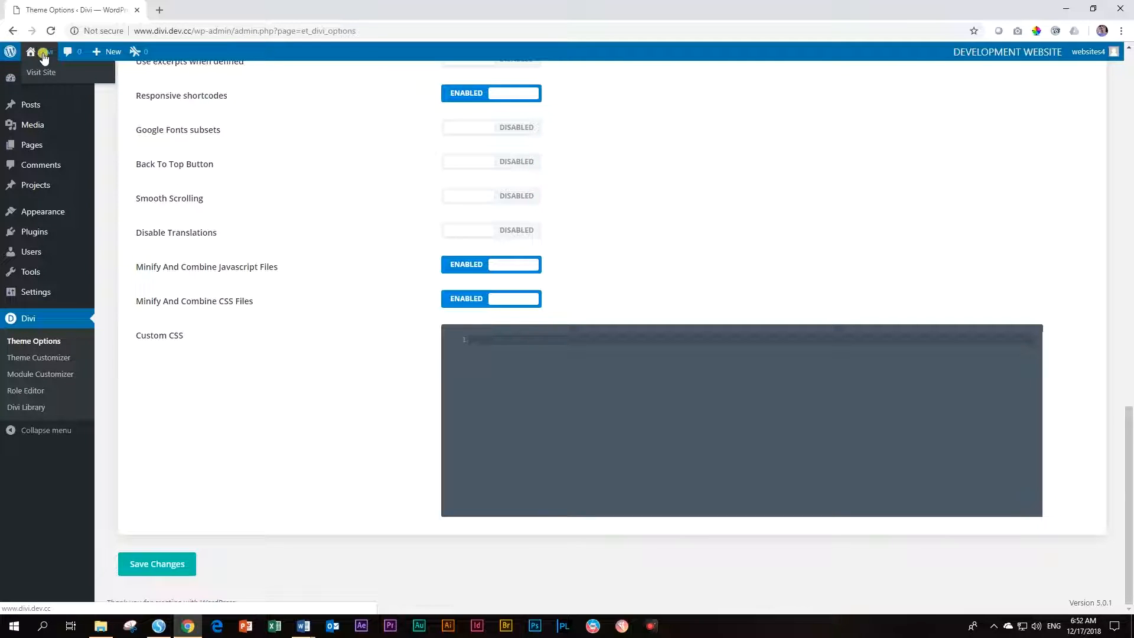
click(42, 73)
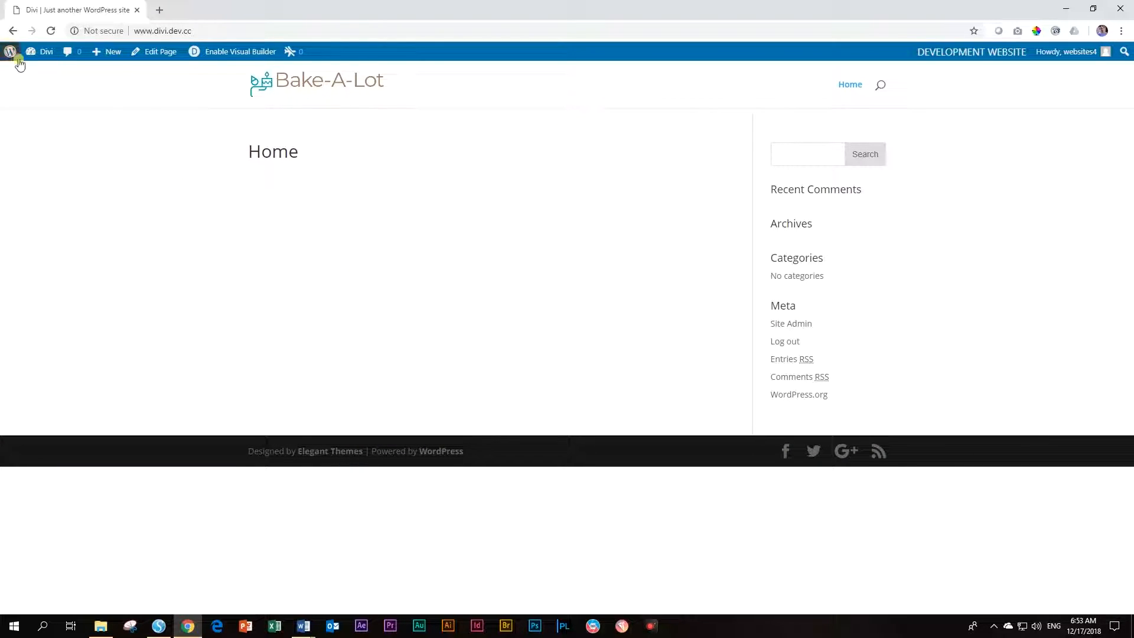
click(36, 71)
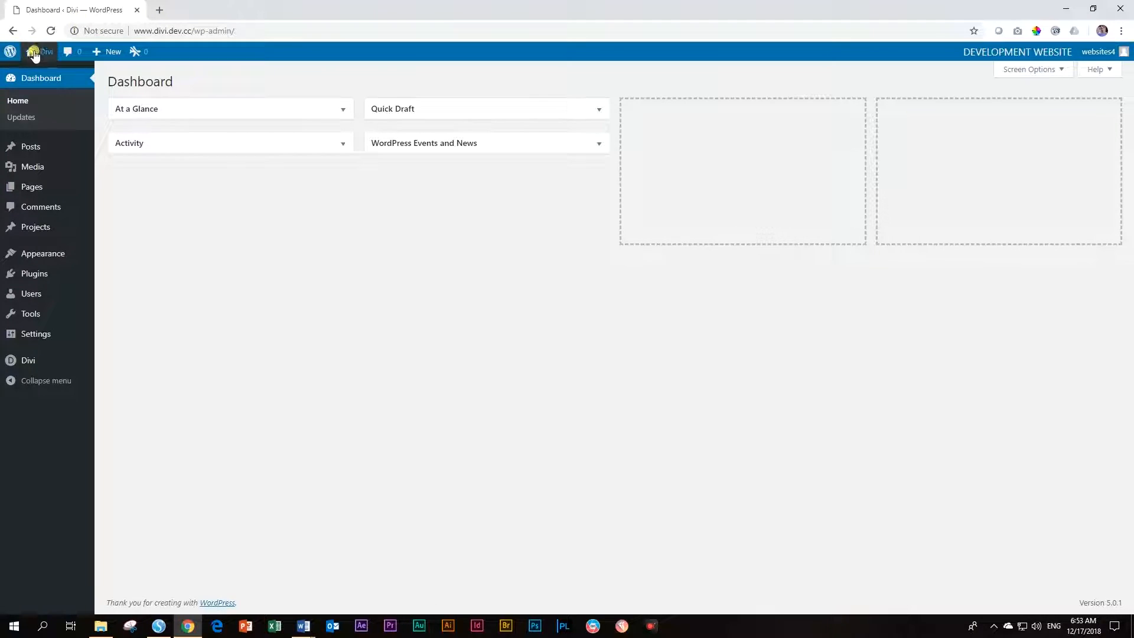
Compare the live site and dashboard tabs, then open the Divi Theme Customizer
mouse_move(34, 54)
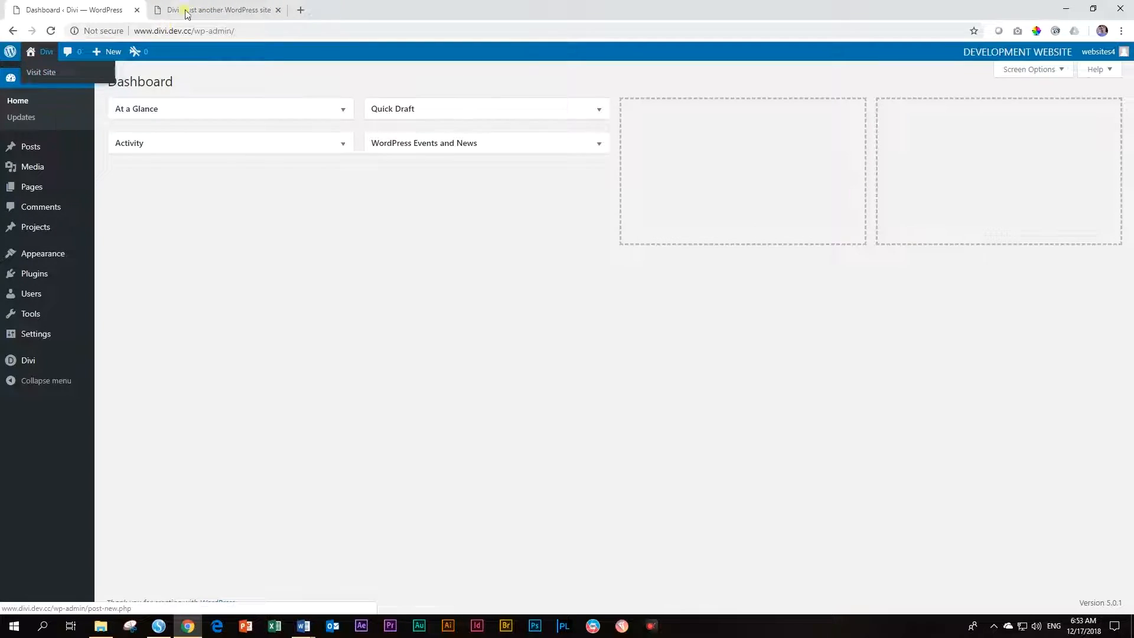
click(210, 10)
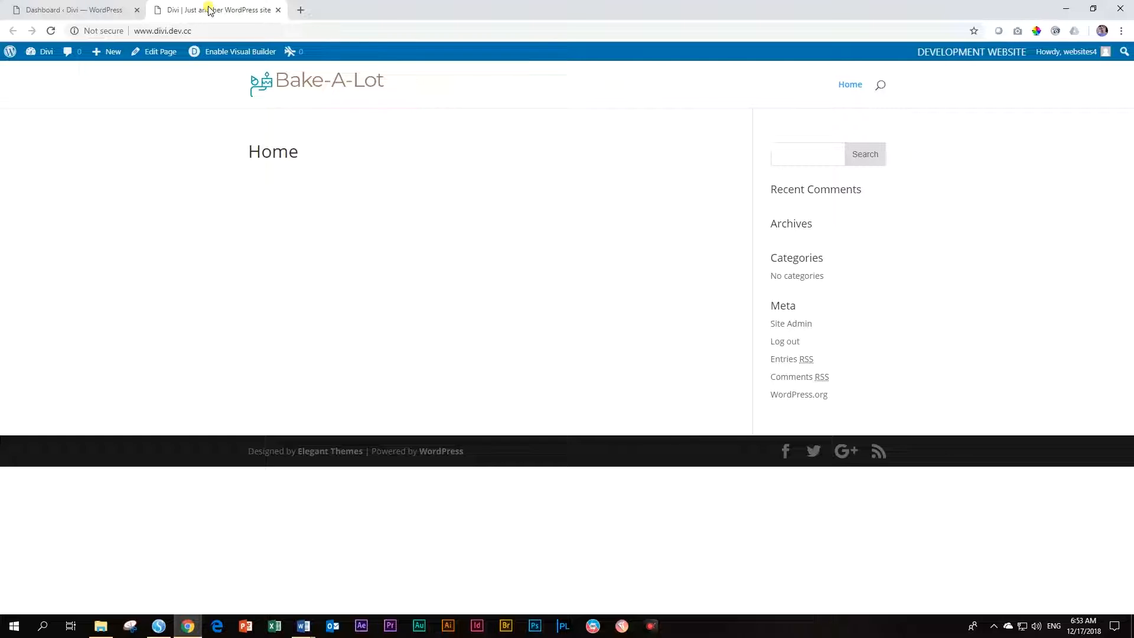
click(46, 10)
mouse_move(79, 166)
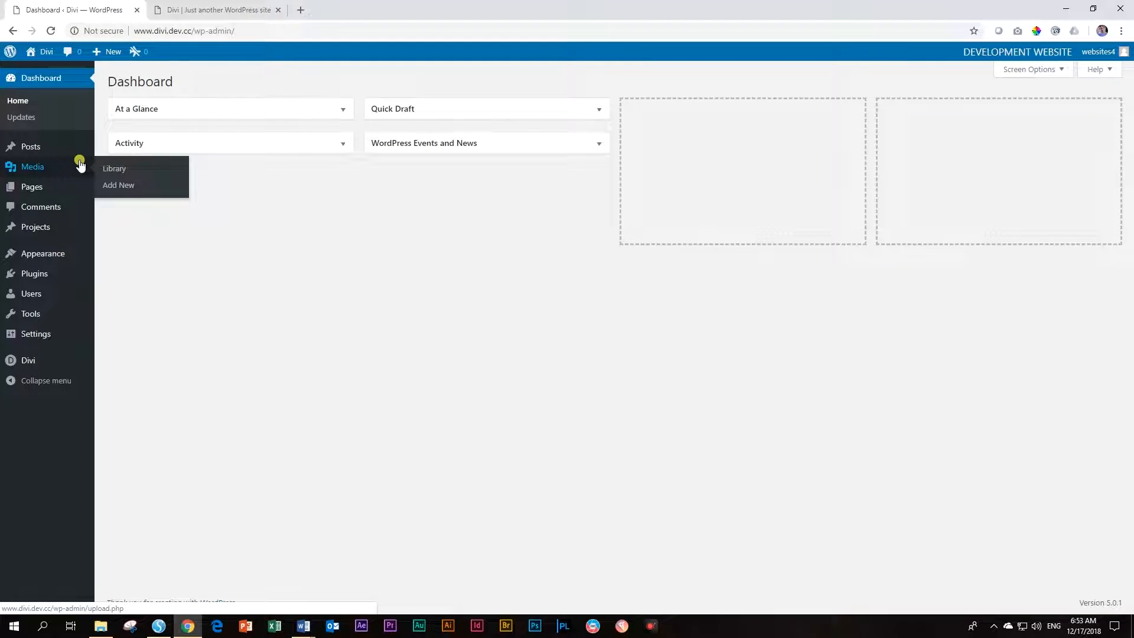
click(232, 8)
click(121, 9)
click(184, 8)
click(106, 8)
mouse_move(38, 368)
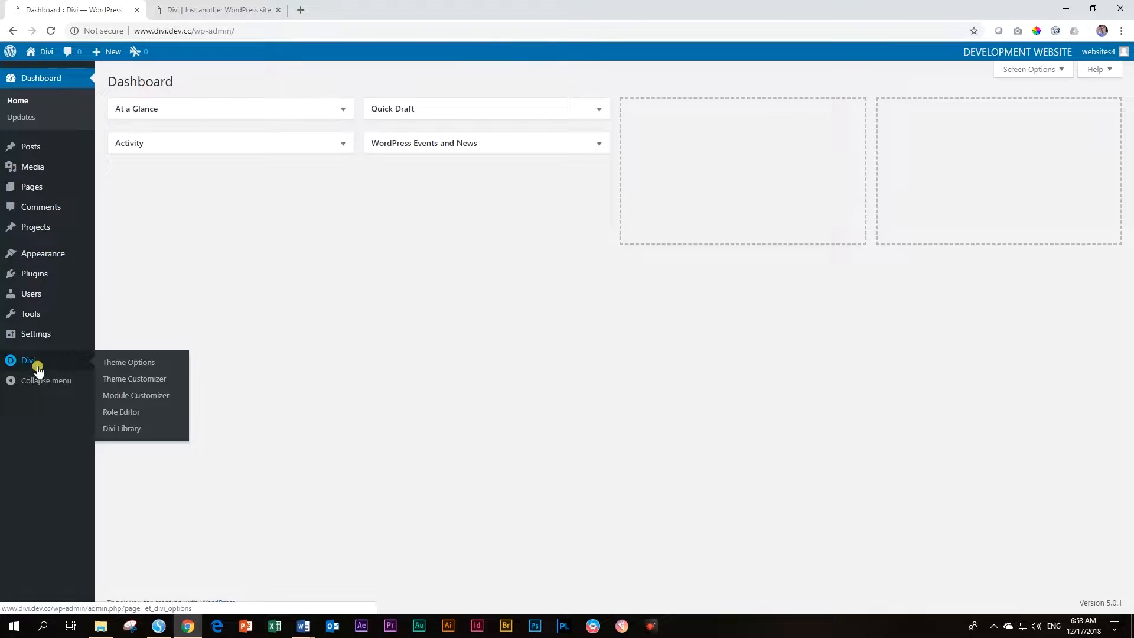
click(135, 385)
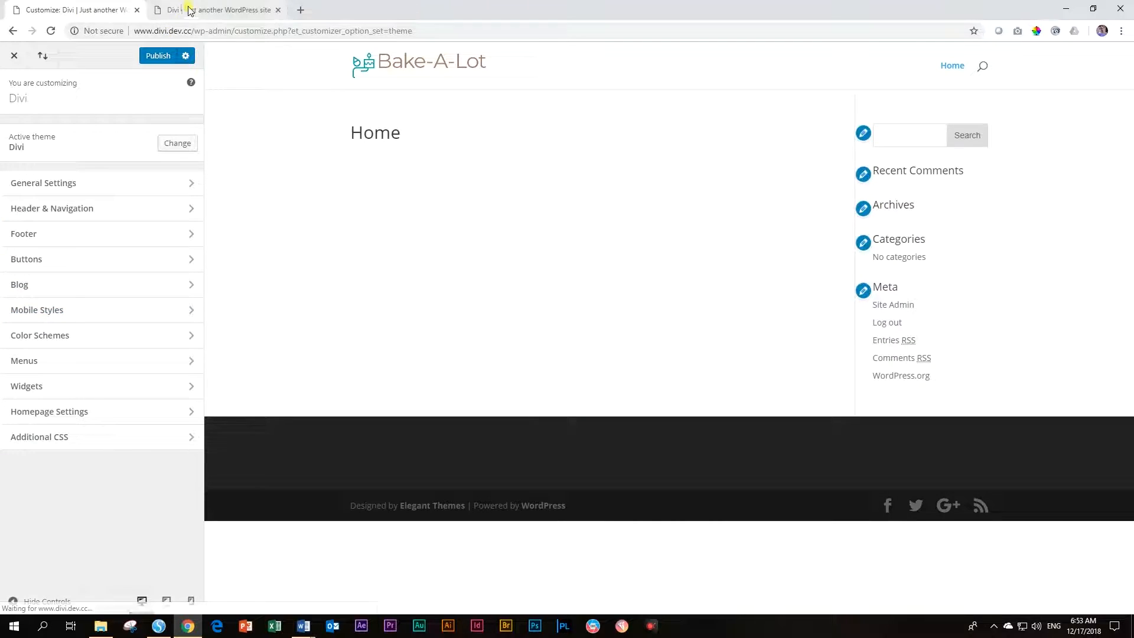
Check the live site, then open General Settings > Site Identity in the Customizer
click(209, 11)
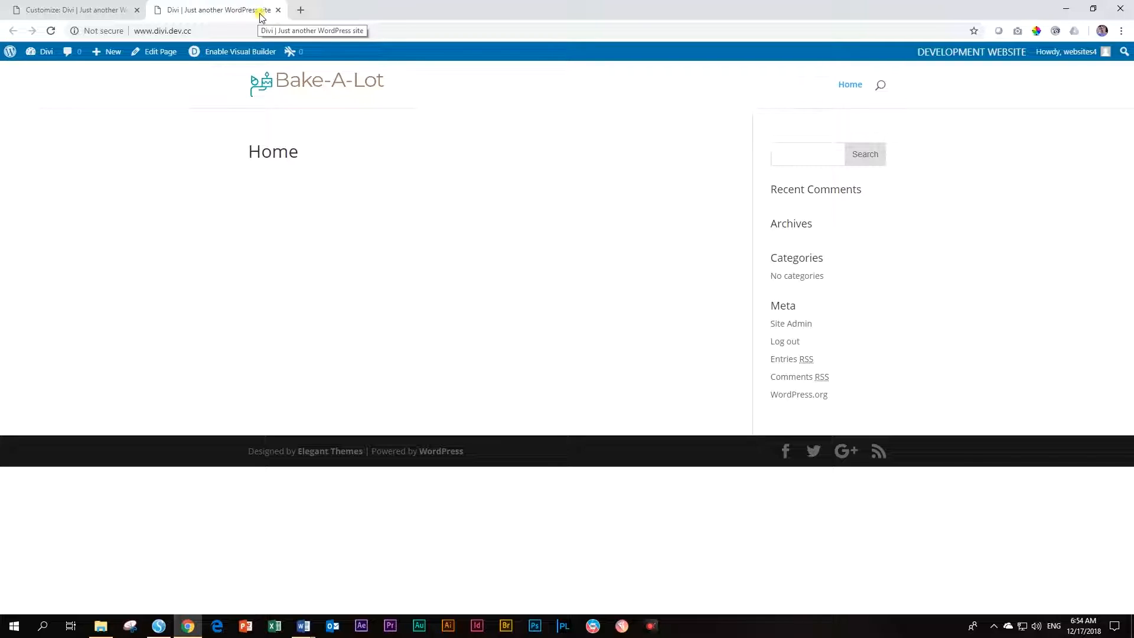
click(104, 9)
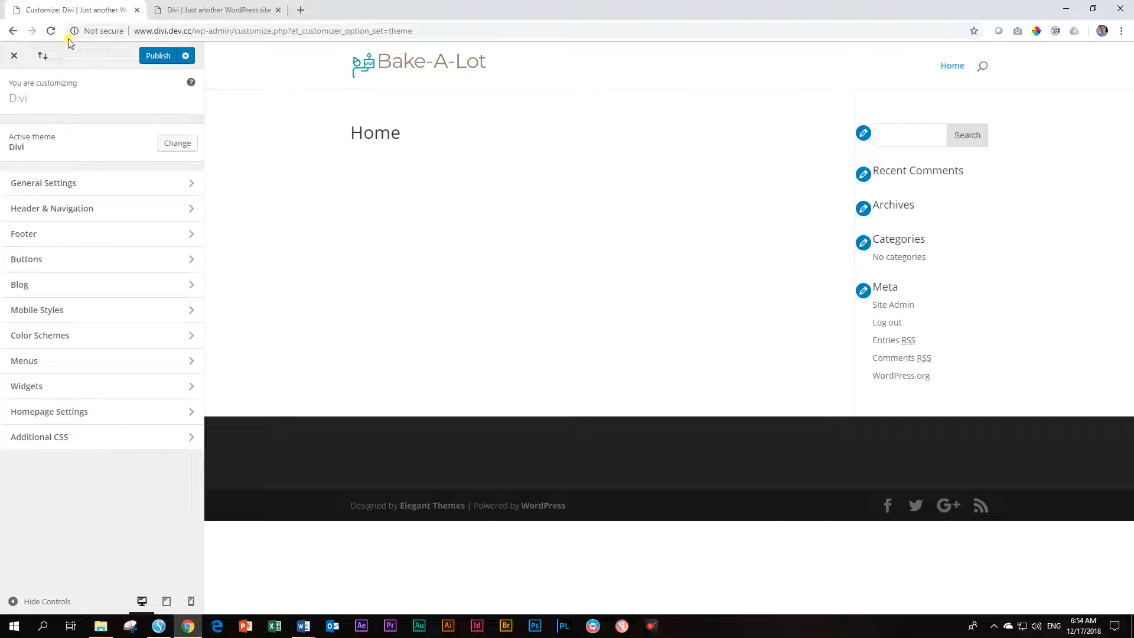
click(42, 184)
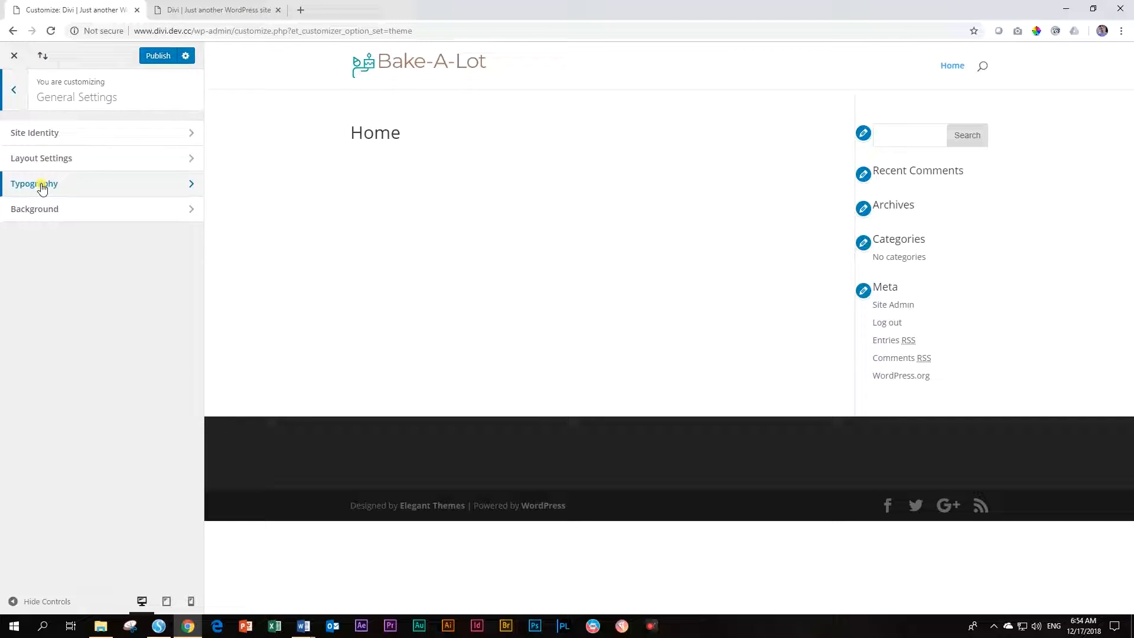
click(45, 132)
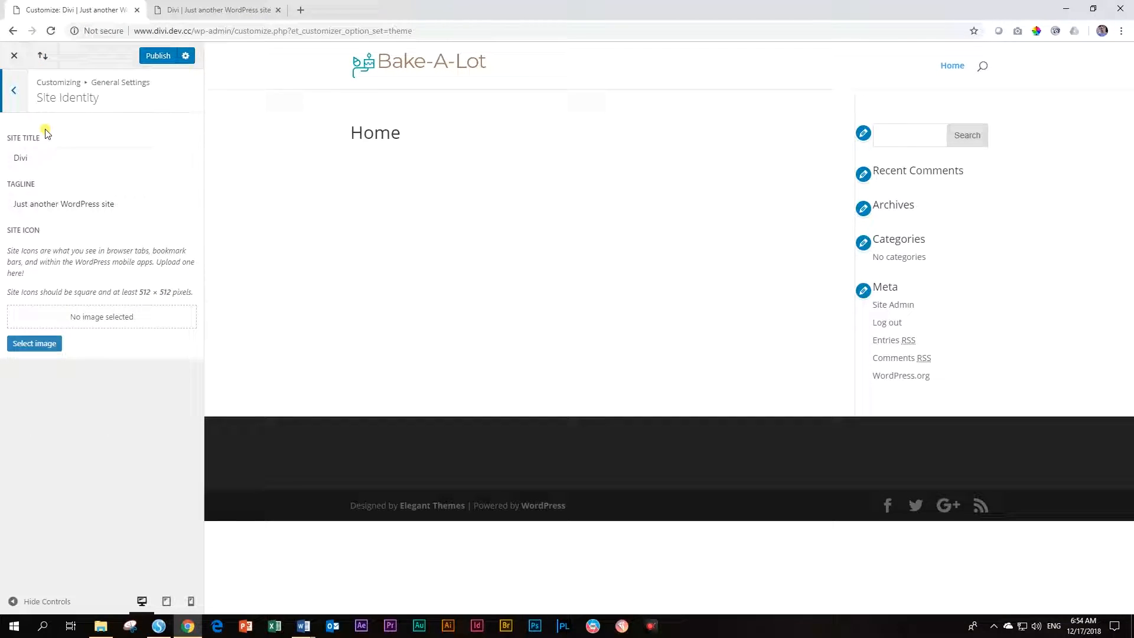
Replace the site title 'Divi' with 'Divi 101' and the tagline with 'Bootcamp Basics'
click(47, 157)
drag(47, 156, 1, 159)
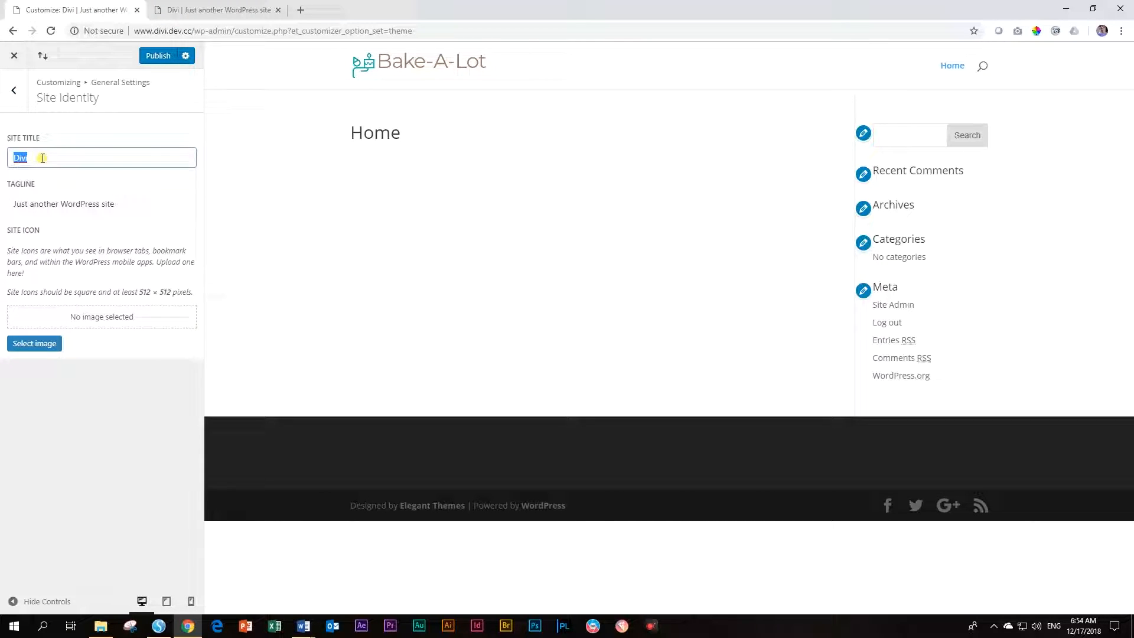
text(D)
click(76, 202)
drag(182, 203, 3, 208)
text(Bootcamp Basics)
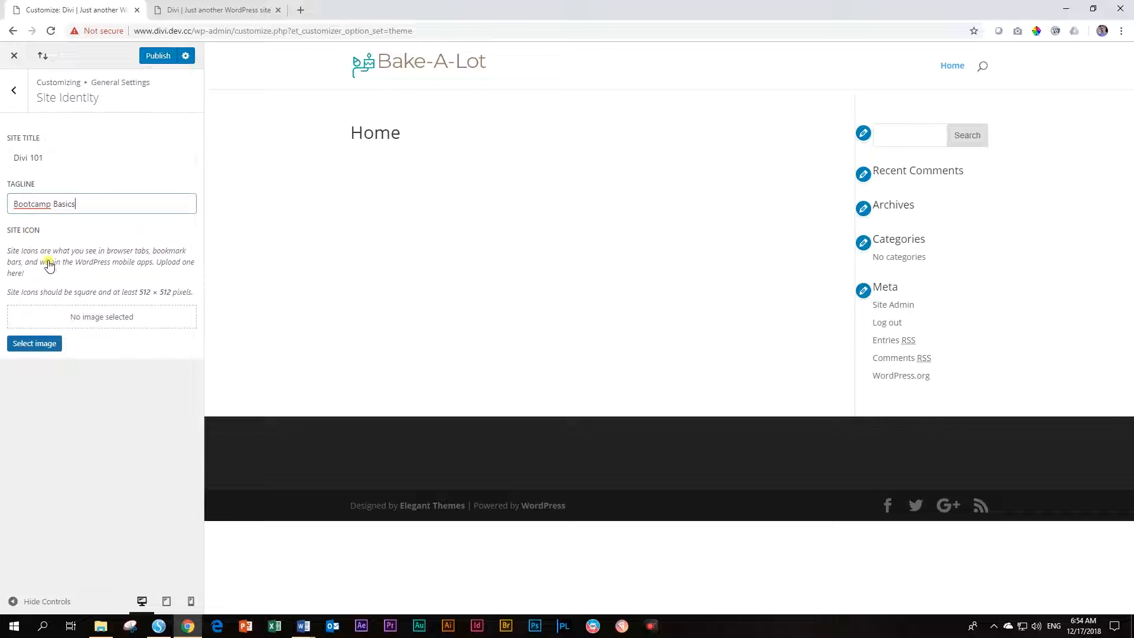
click(35, 347)
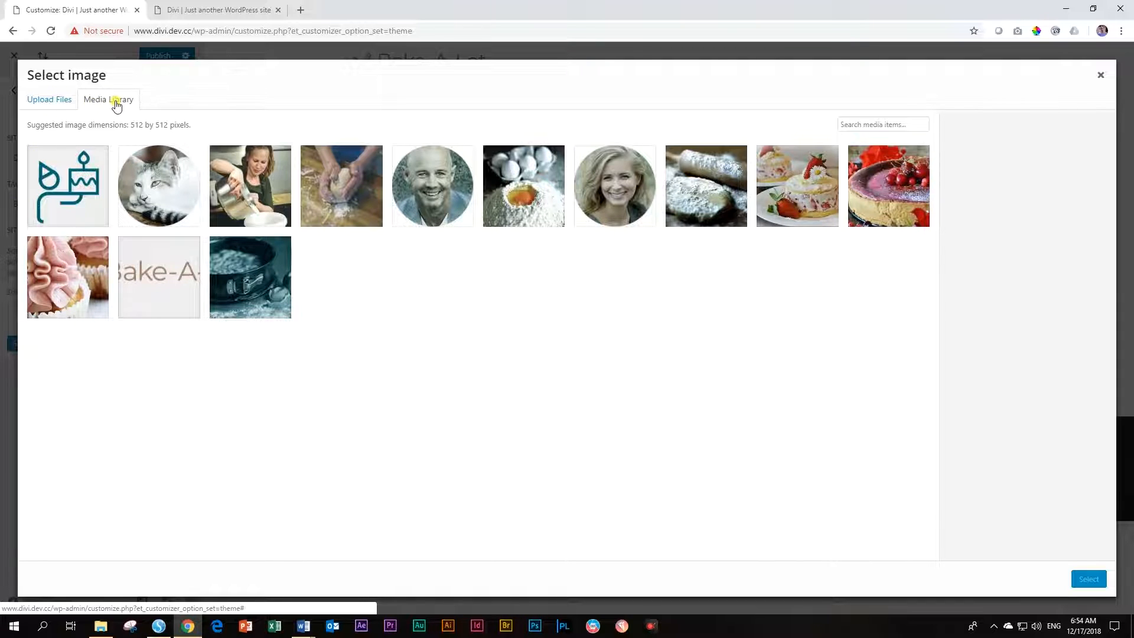
Select the cake logo from the Media Library, crop it as the site icon, and publish
click(71, 189)
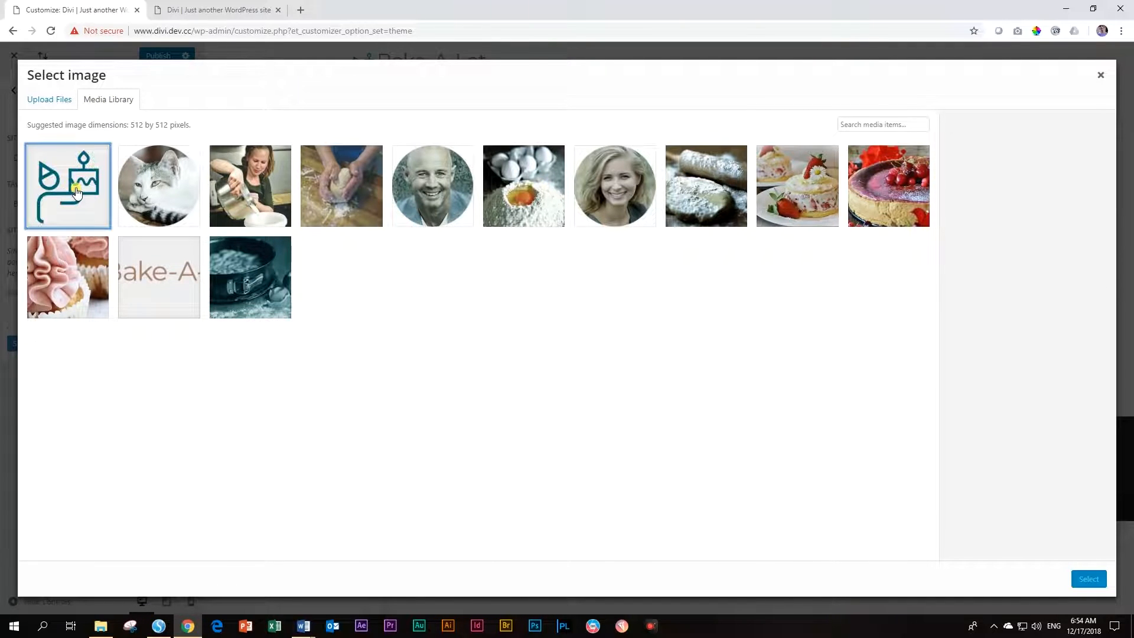
click(1085, 579)
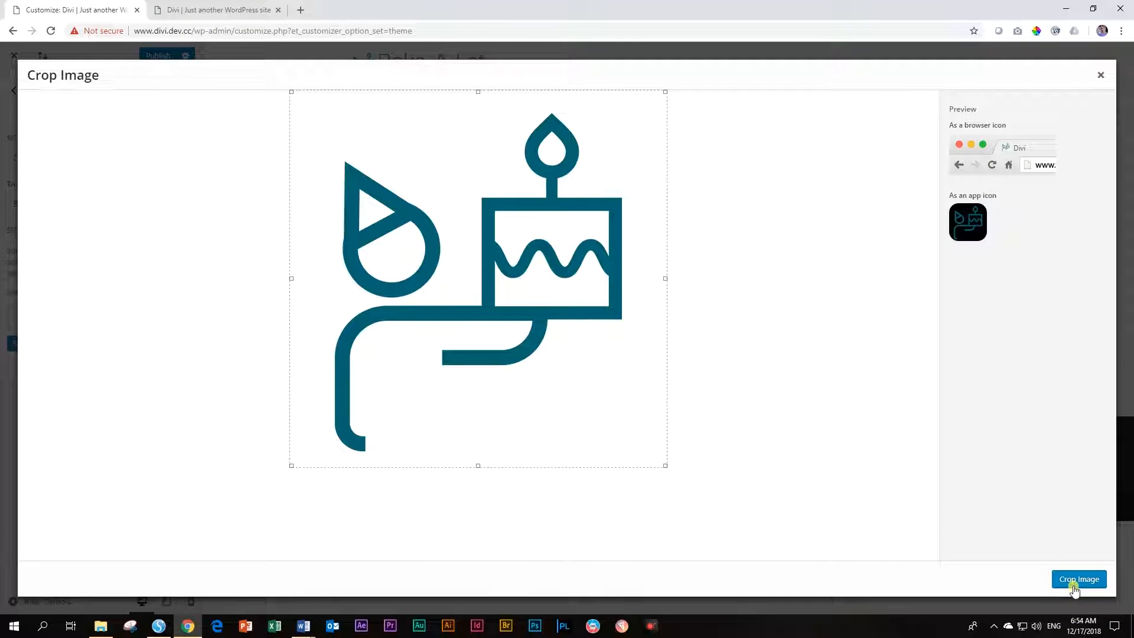
click(1083, 579)
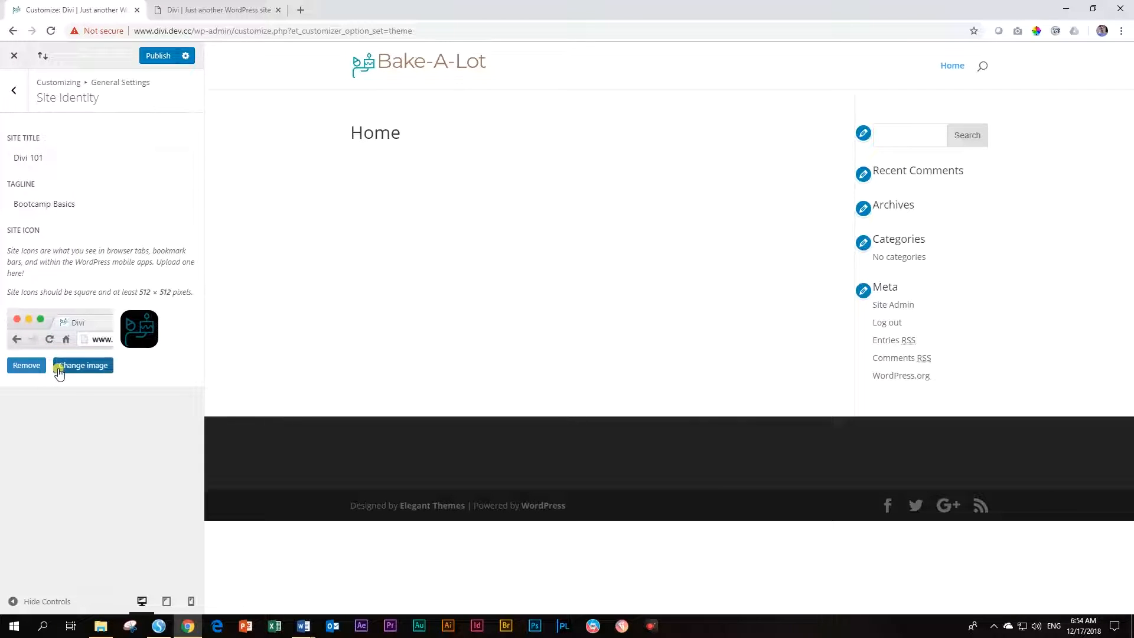
click(159, 59)
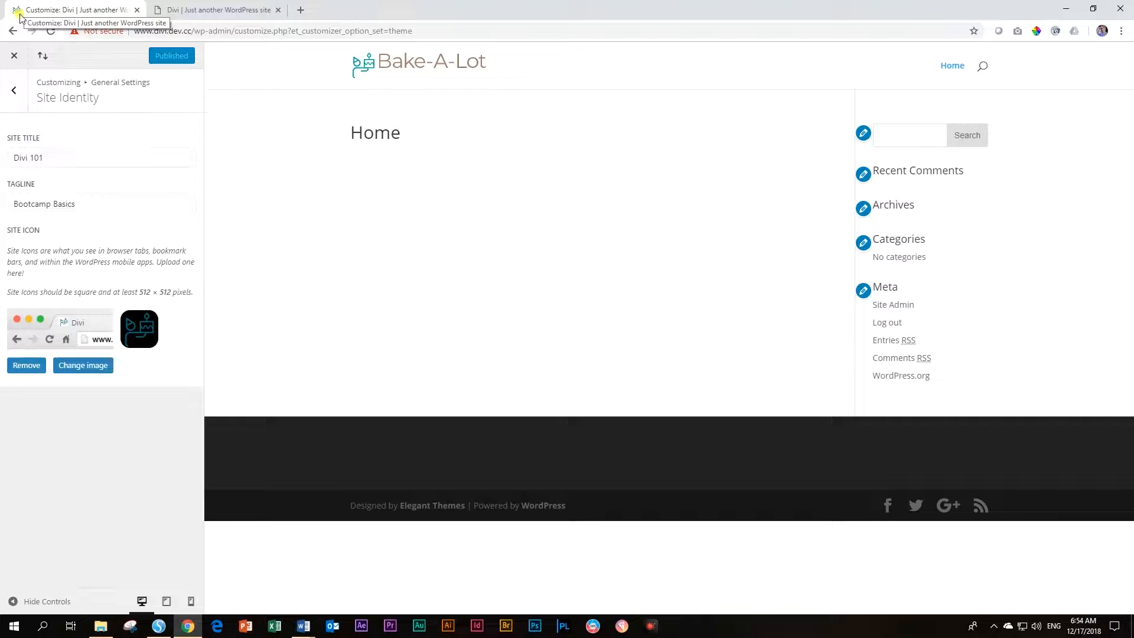
click(238, 11)
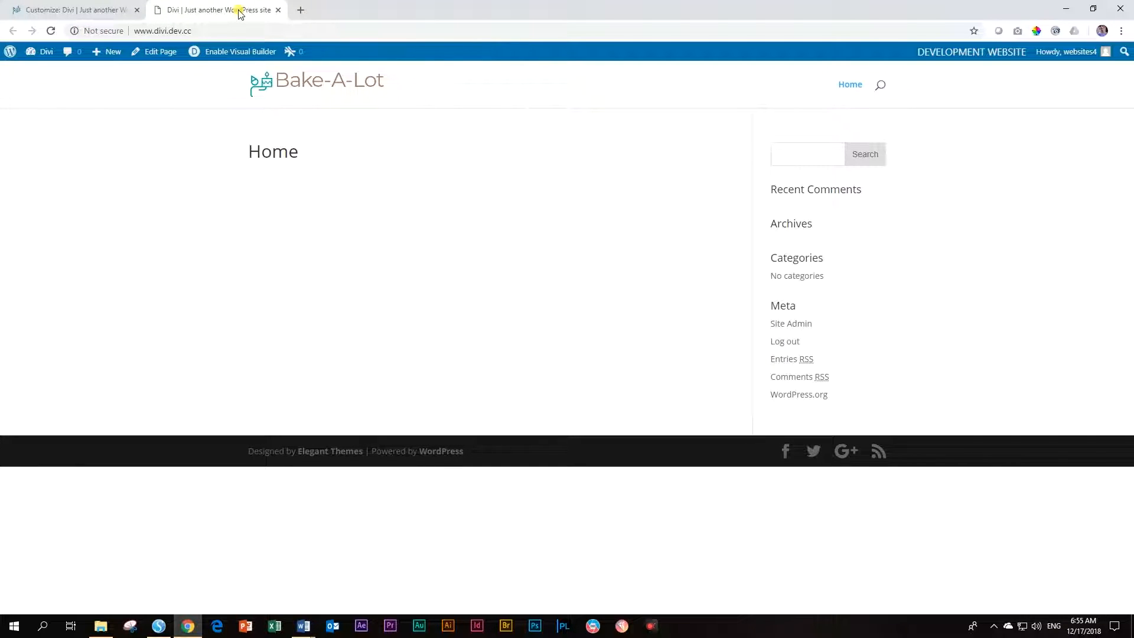
Reload the live site to check the new title, then reopen the Customizer's General Settings
click(51, 32)
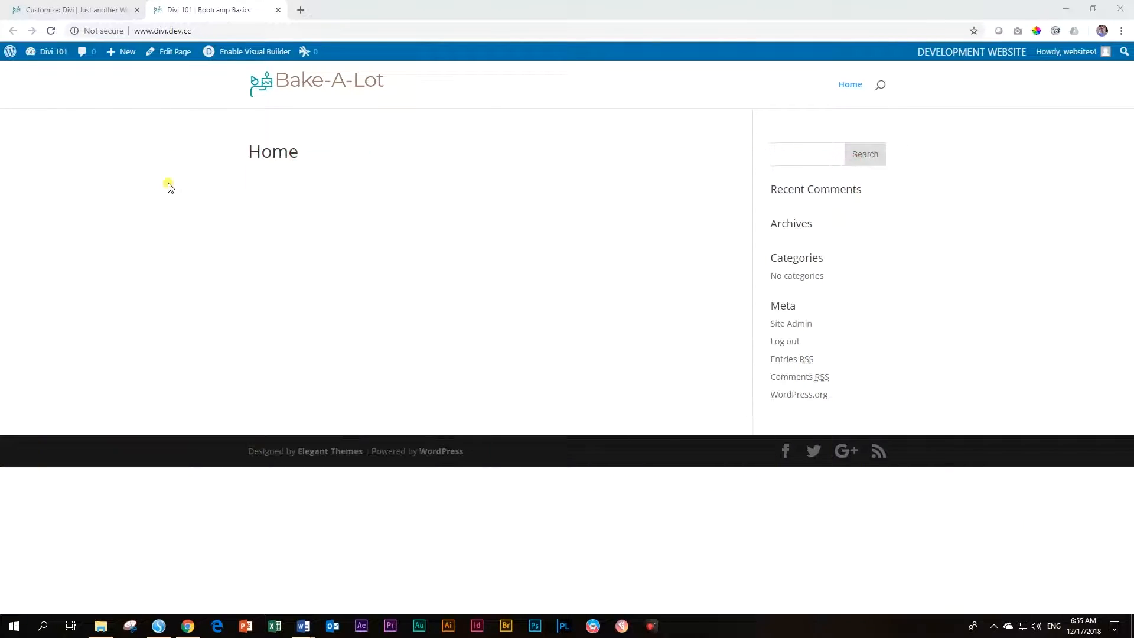
click(83, 11)
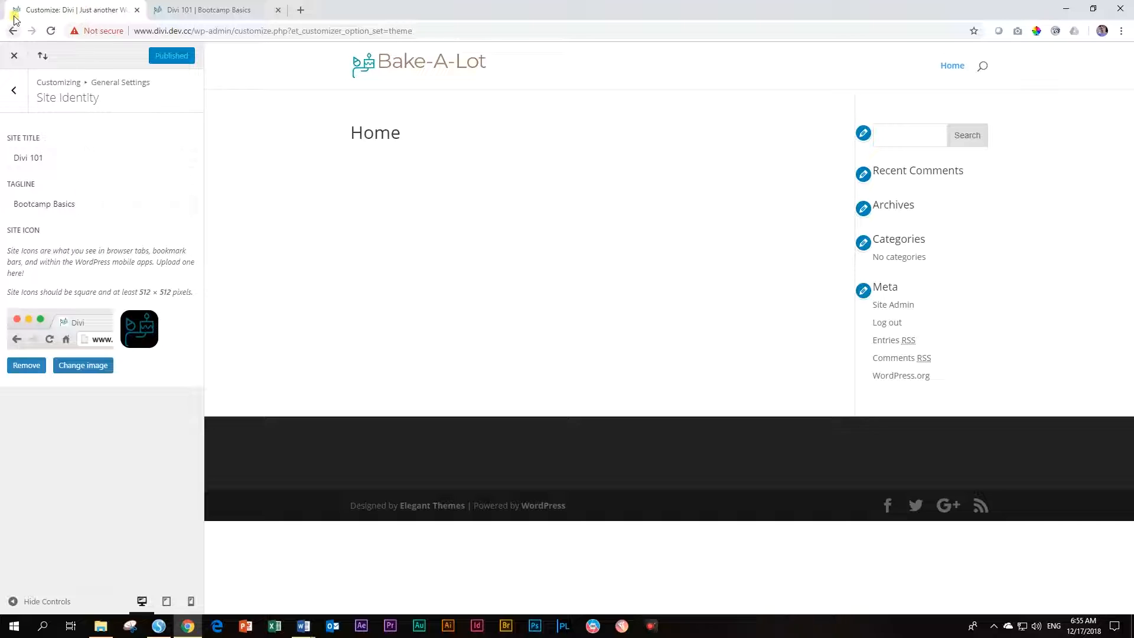
click(13, 59)
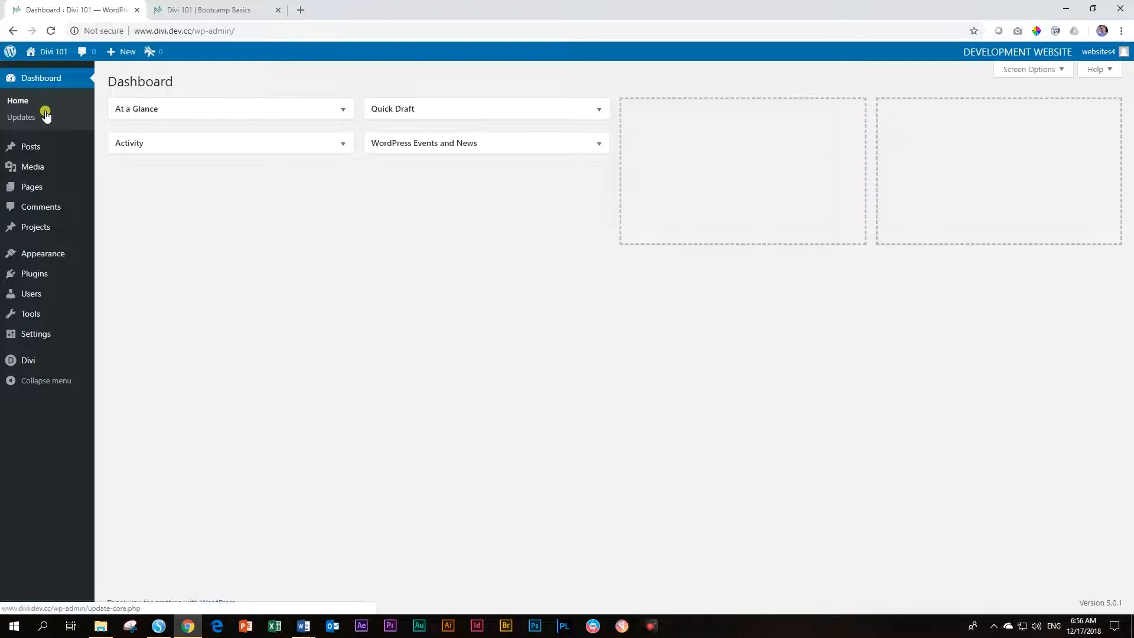
mouse_move(15, 360)
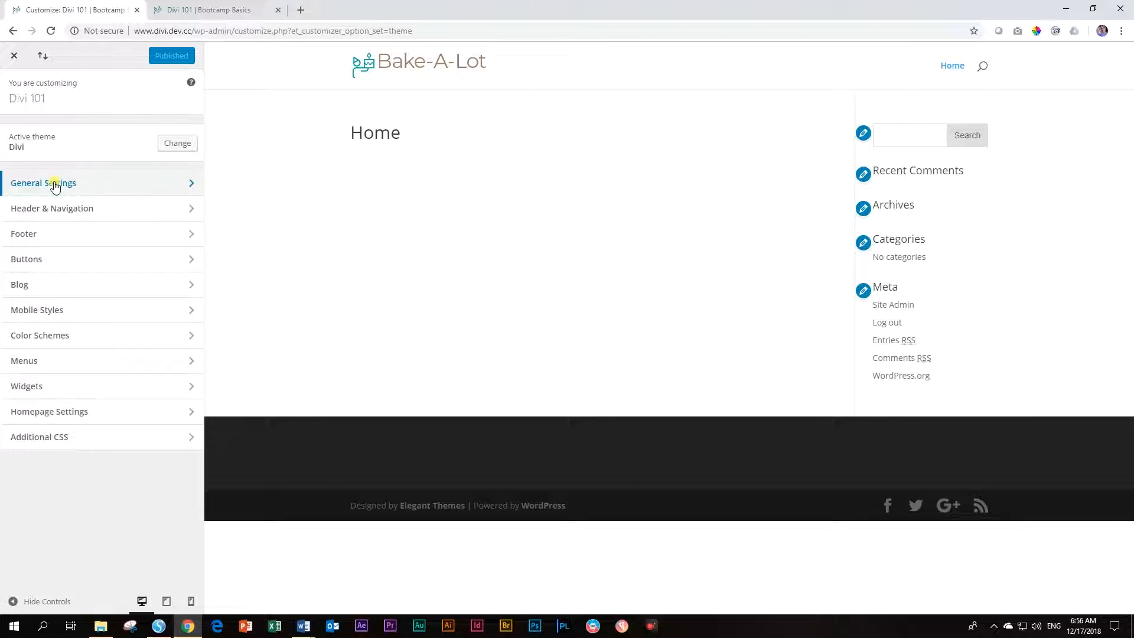
click(55, 185)
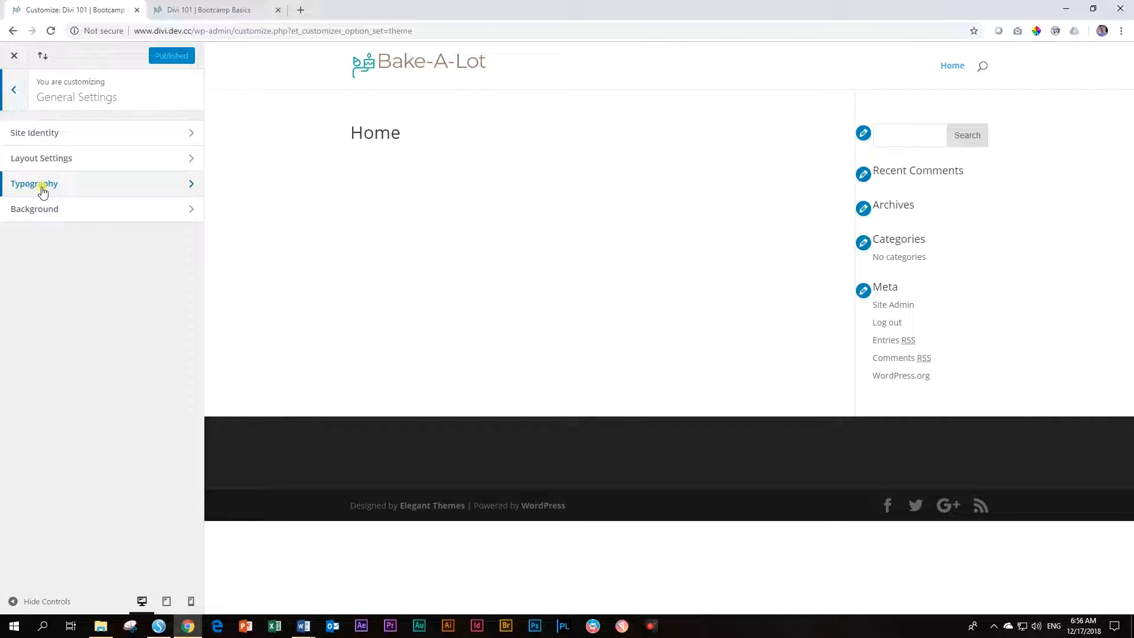
Choose Montserrat for both Header Font and Body Font under Typography
click(42, 188)
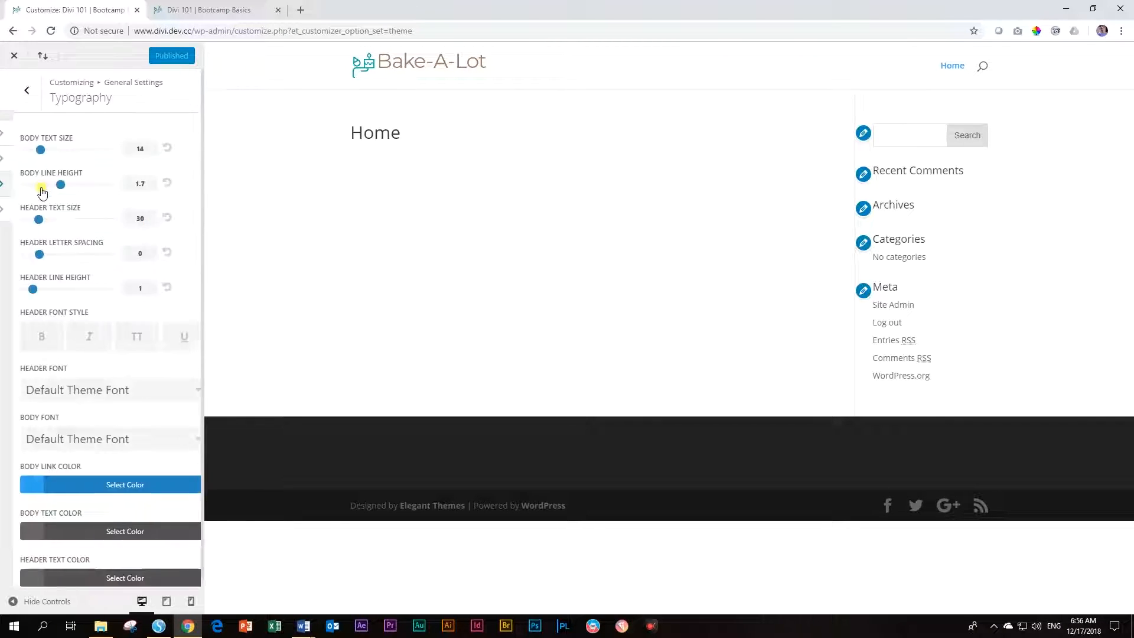
scroll(42, 188, down, 1)
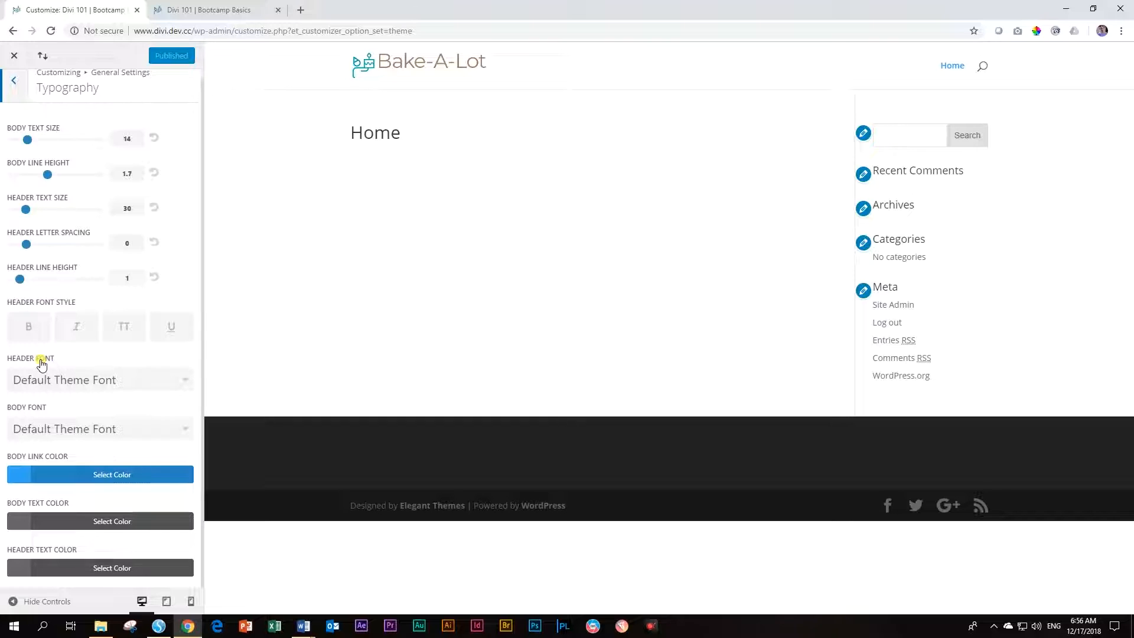
click(186, 382)
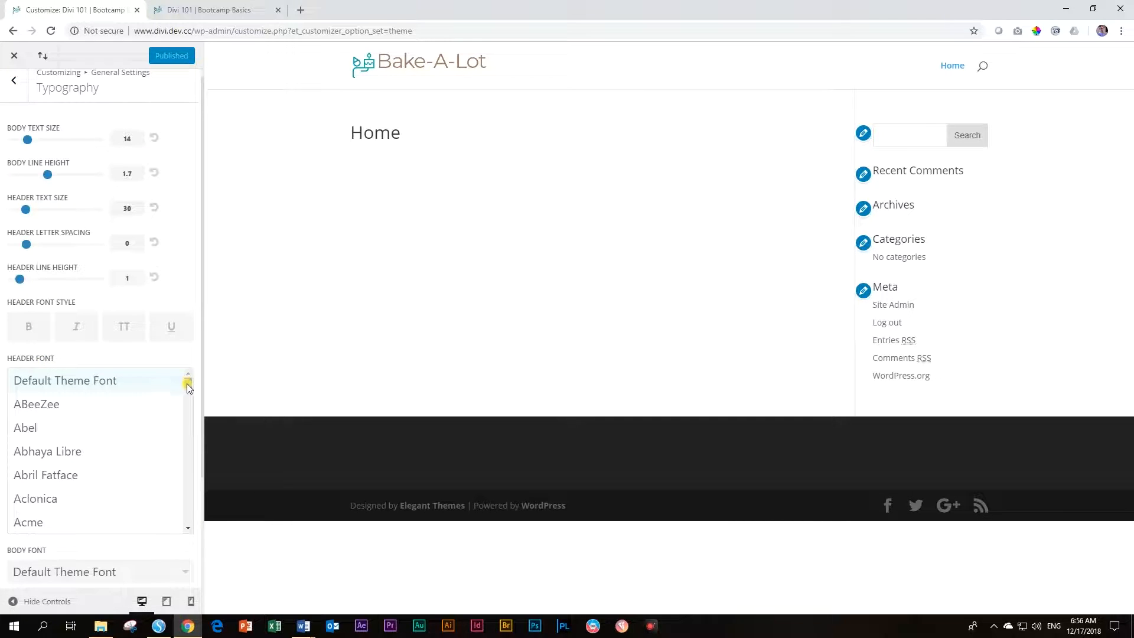
drag(188, 387, 189, 465)
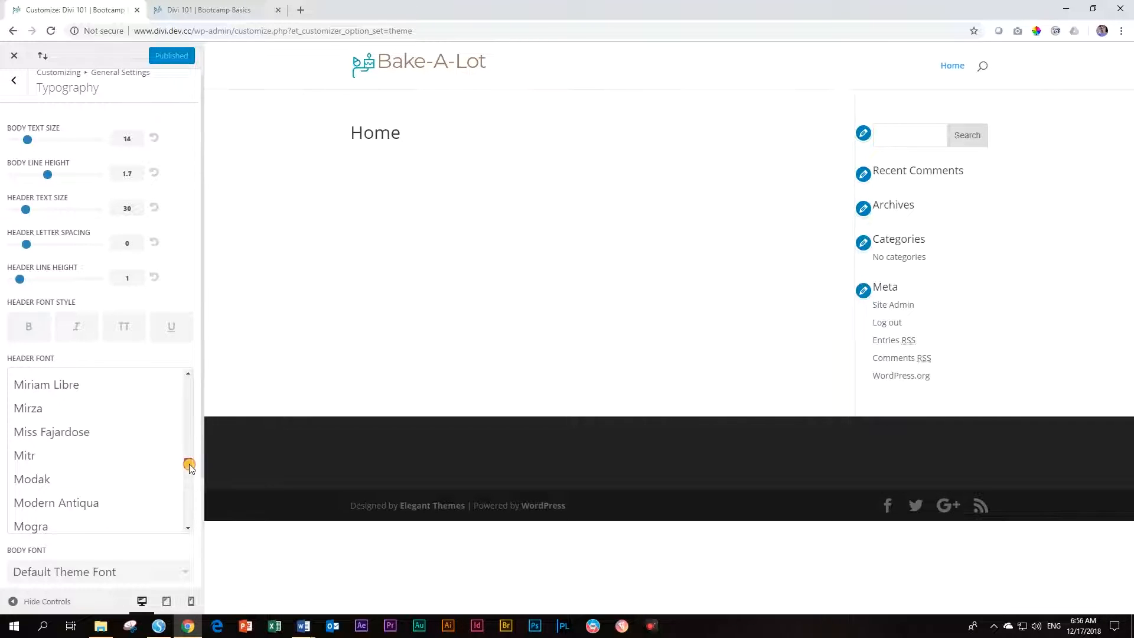
scroll(154, 470, down, 5)
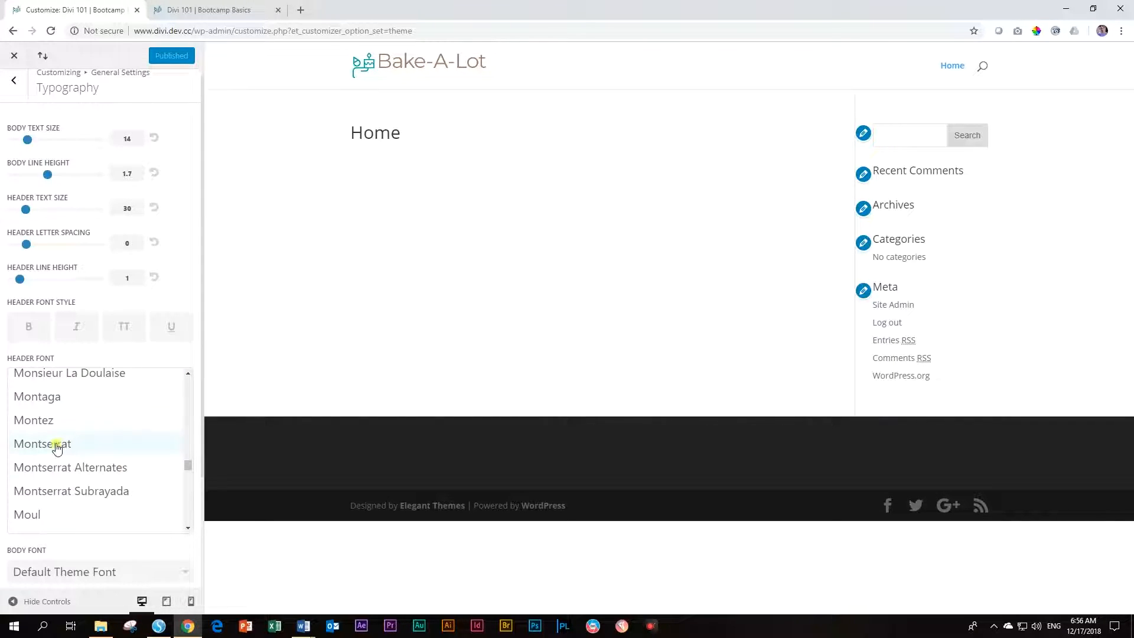
click(39, 446)
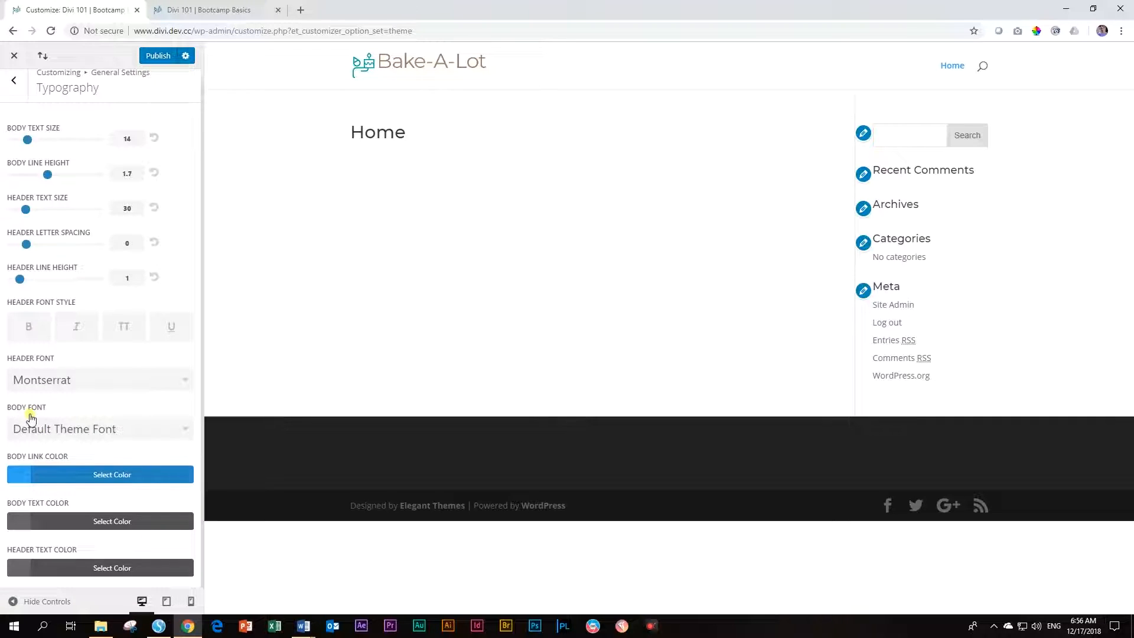
click(181, 430)
drag(183, 431, 186, 514)
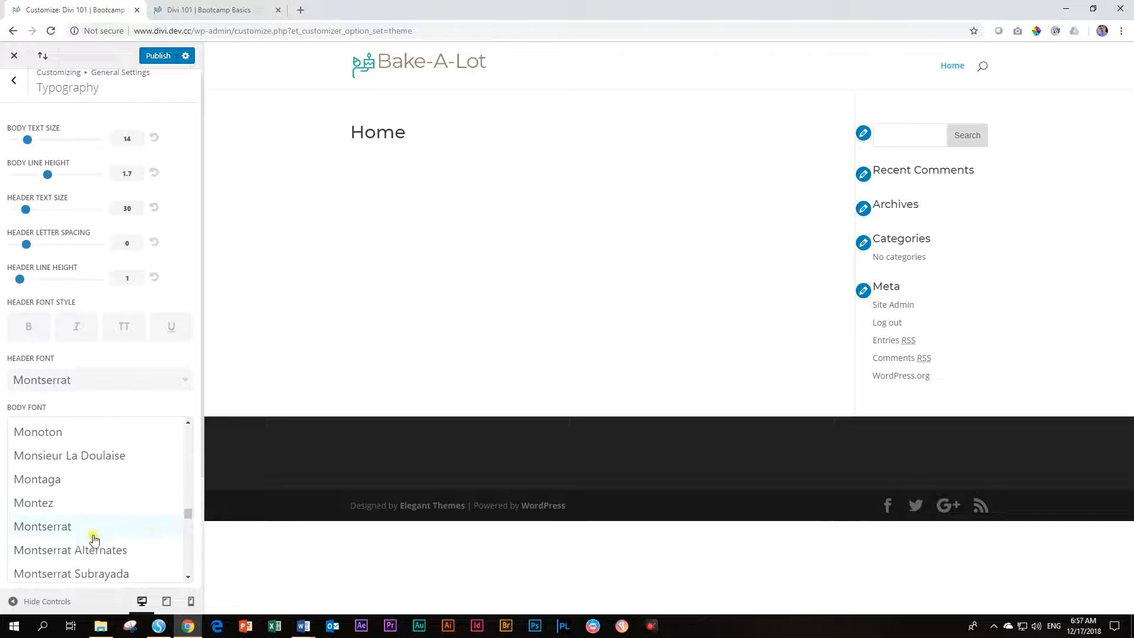
click(70, 527)
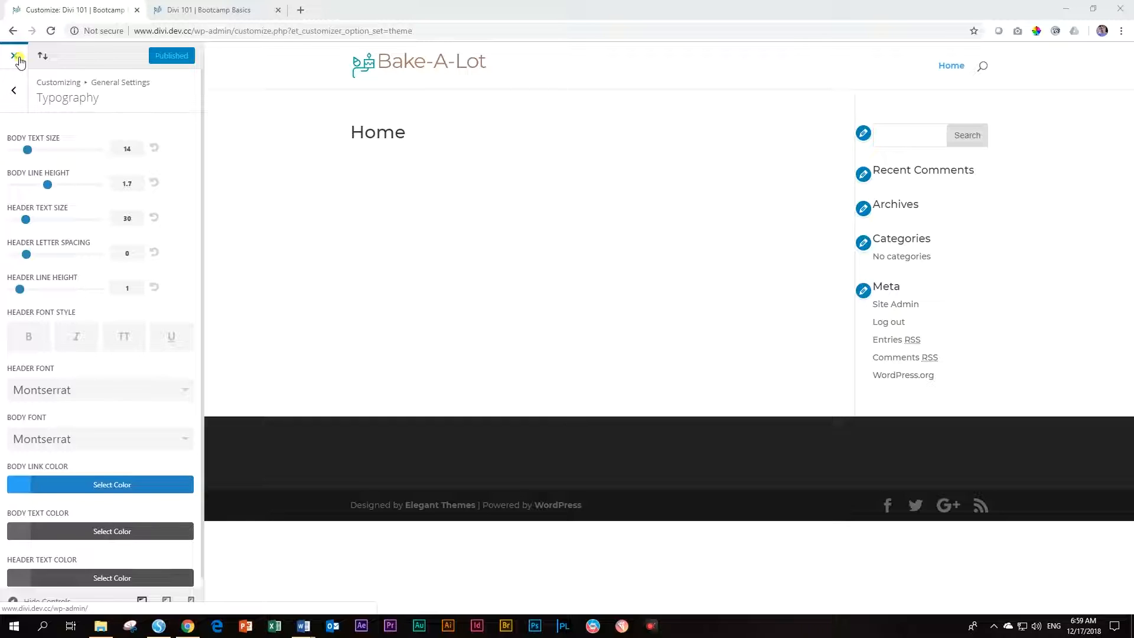
click(15, 97)
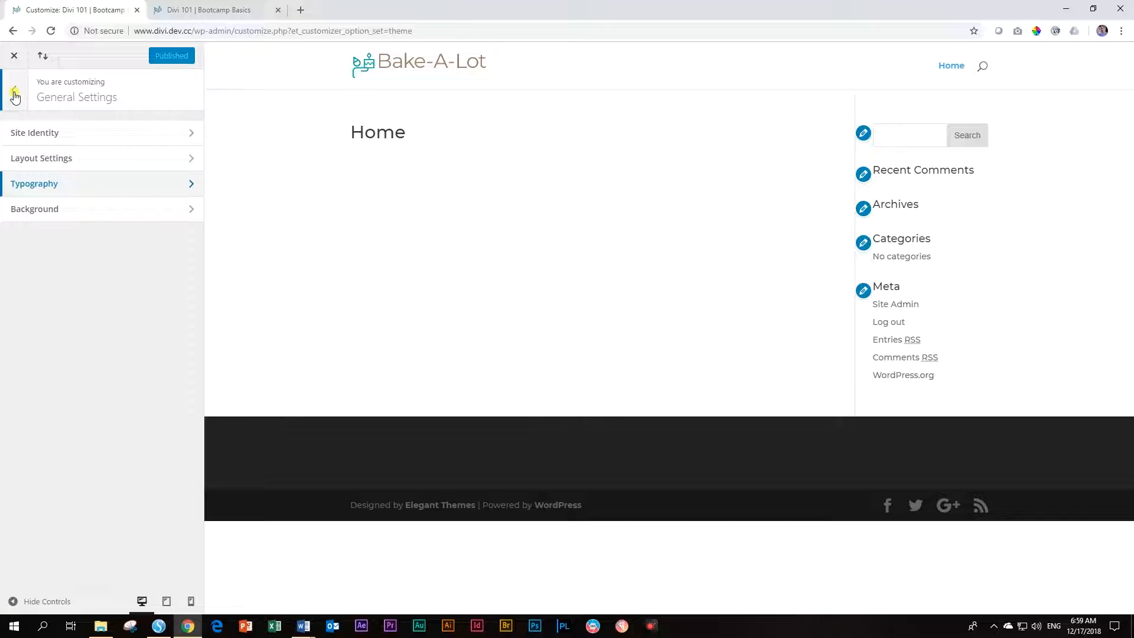
Under Header & Navigation > Primary Menu Bar, set Active Link Color to #c19574
click(15, 96)
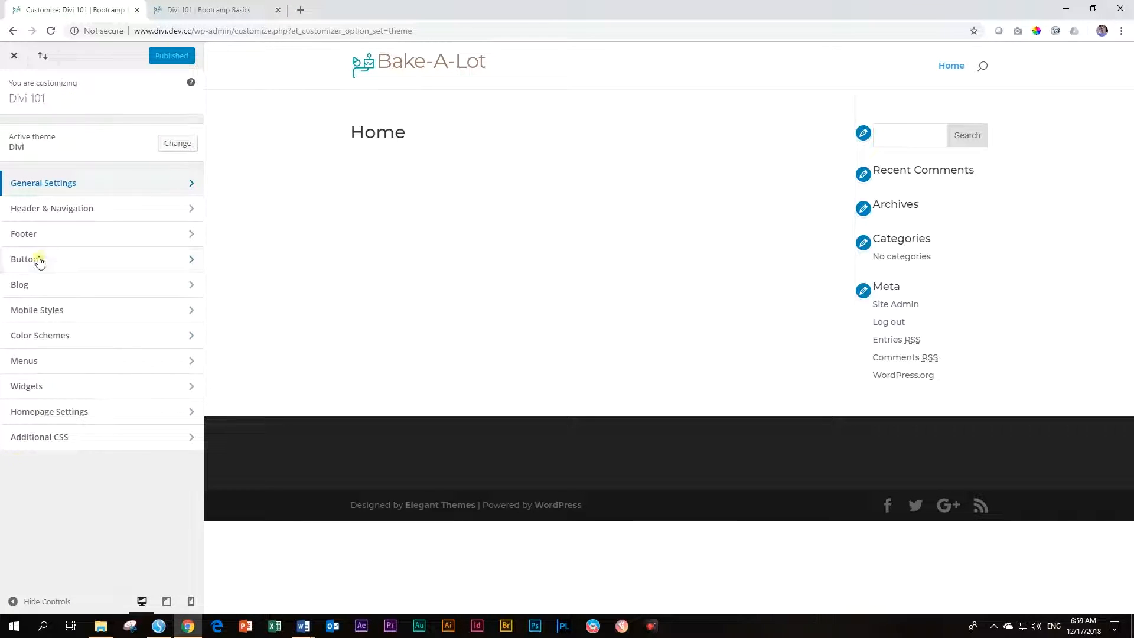
click(53, 218)
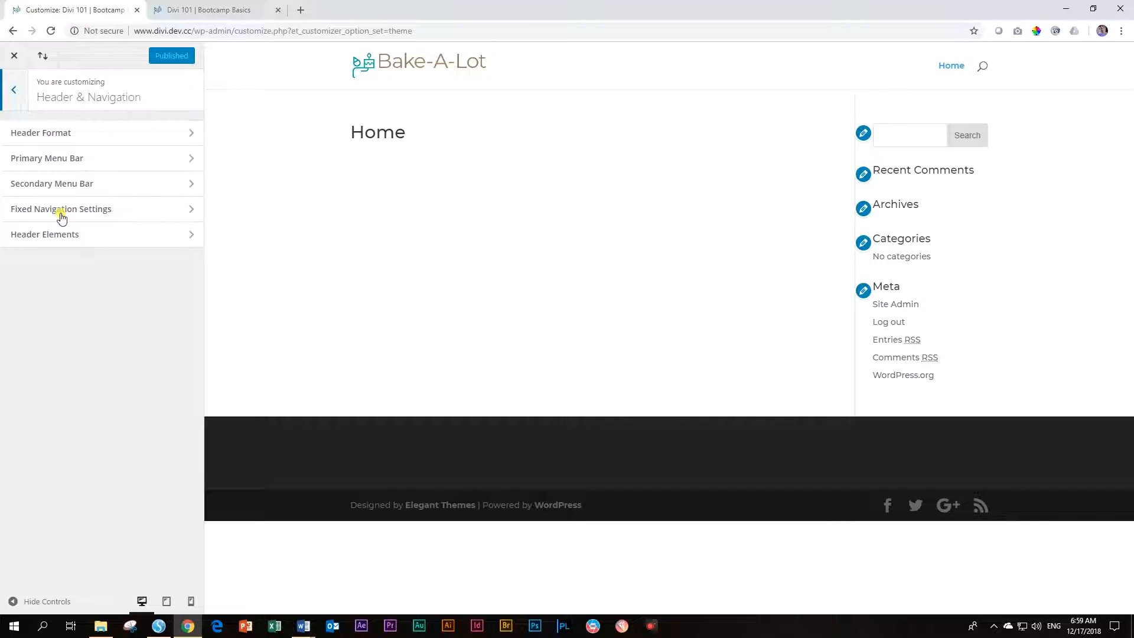
click(49, 164)
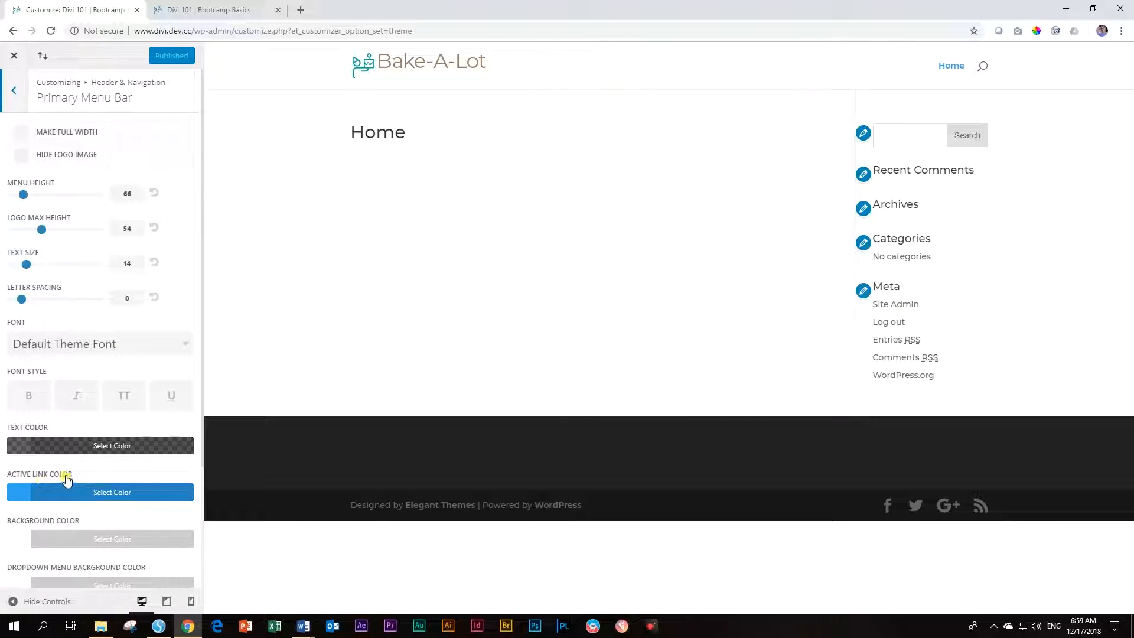
scroll(72, 455, down, 3)
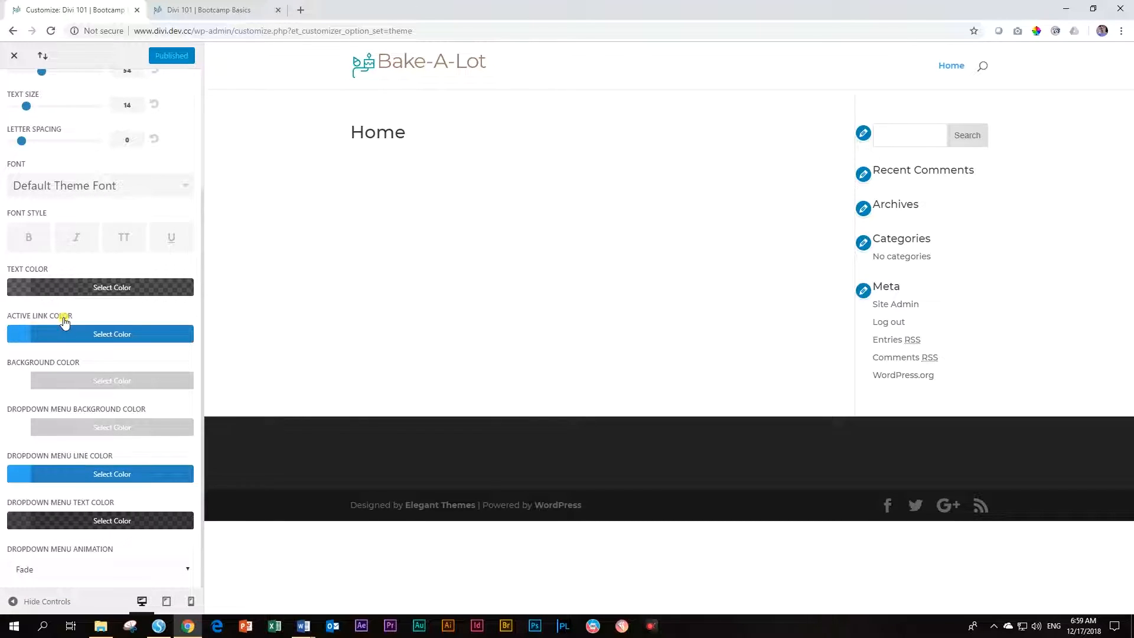
click(21, 335)
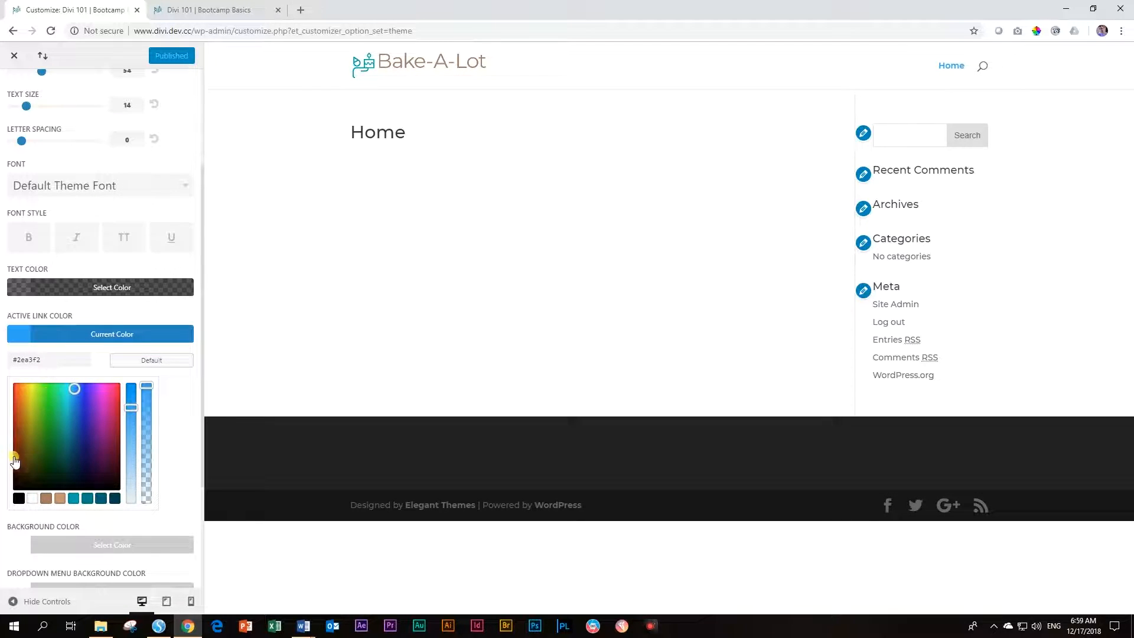
click(39, 402)
click(32, 406)
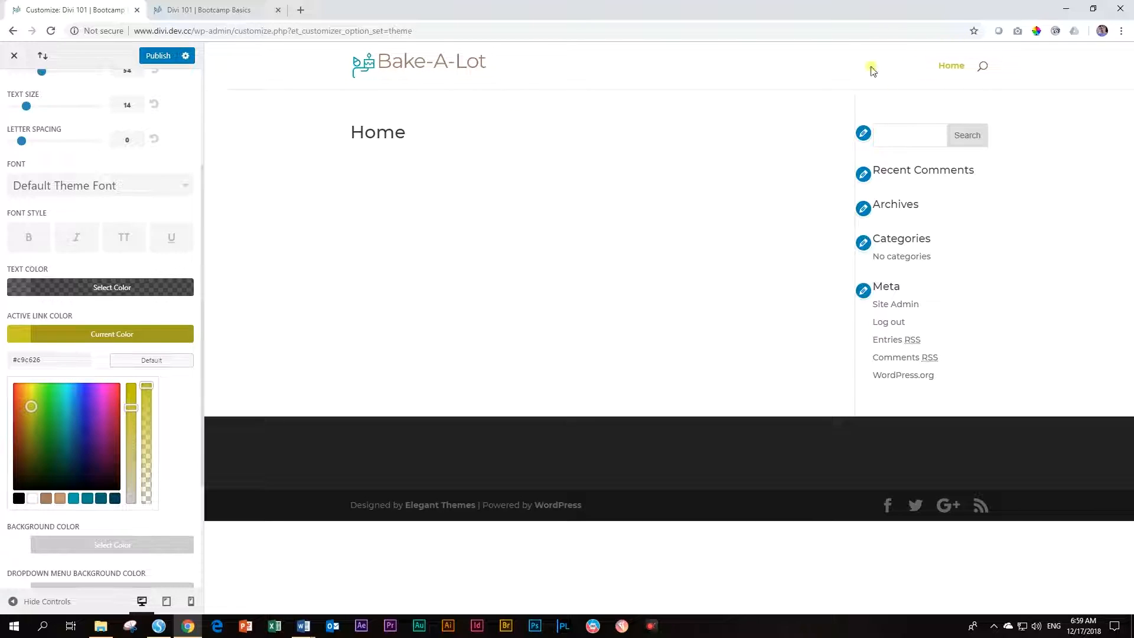
click(84, 405)
click(81, 428)
click(58, 422)
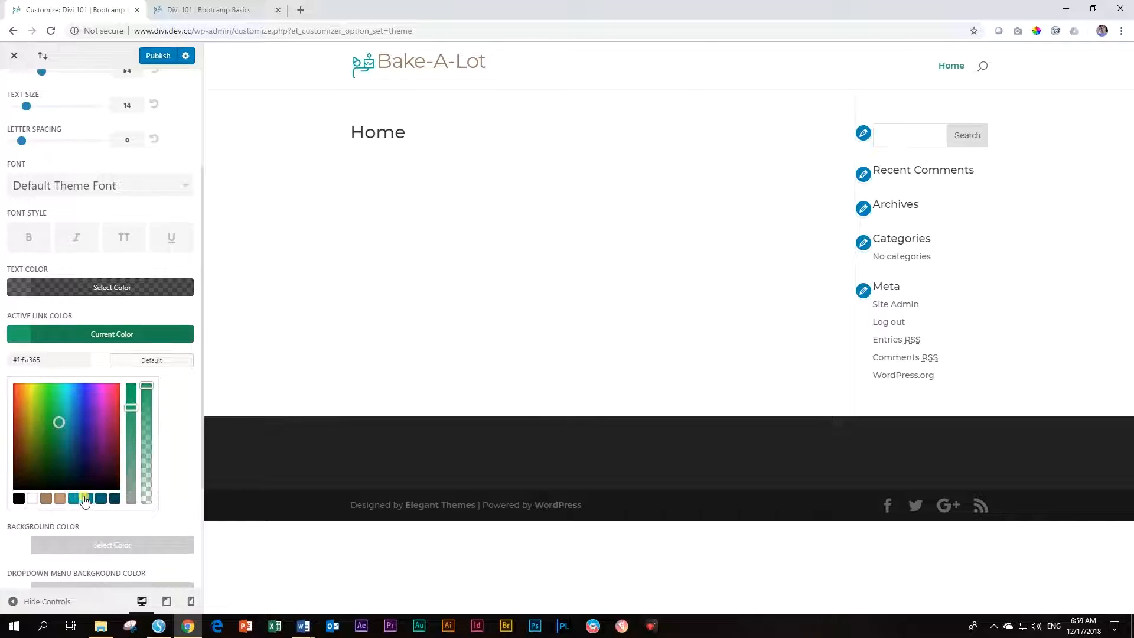
click(48, 500)
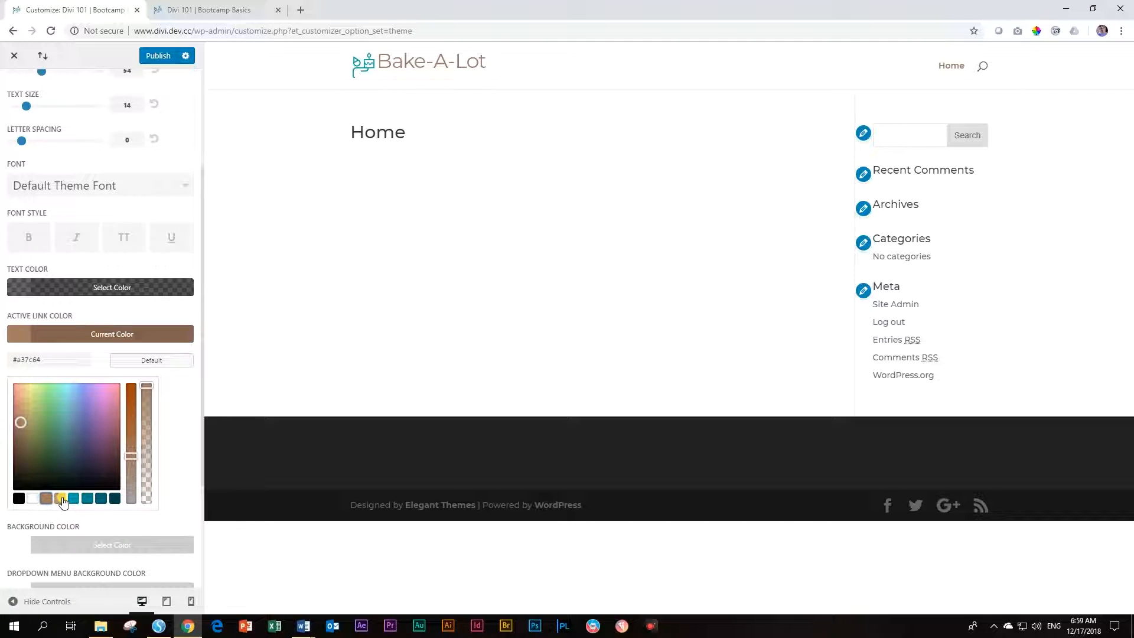
click(62, 500)
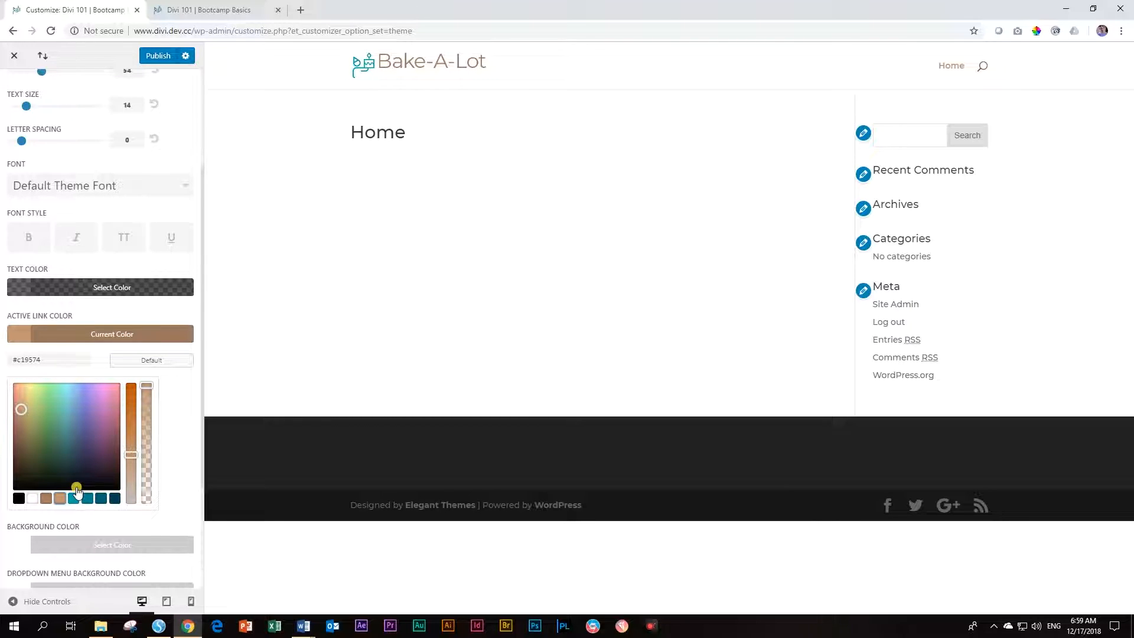
Publish the new active link colour and return to the sections list
scroll(81, 493, up, 3)
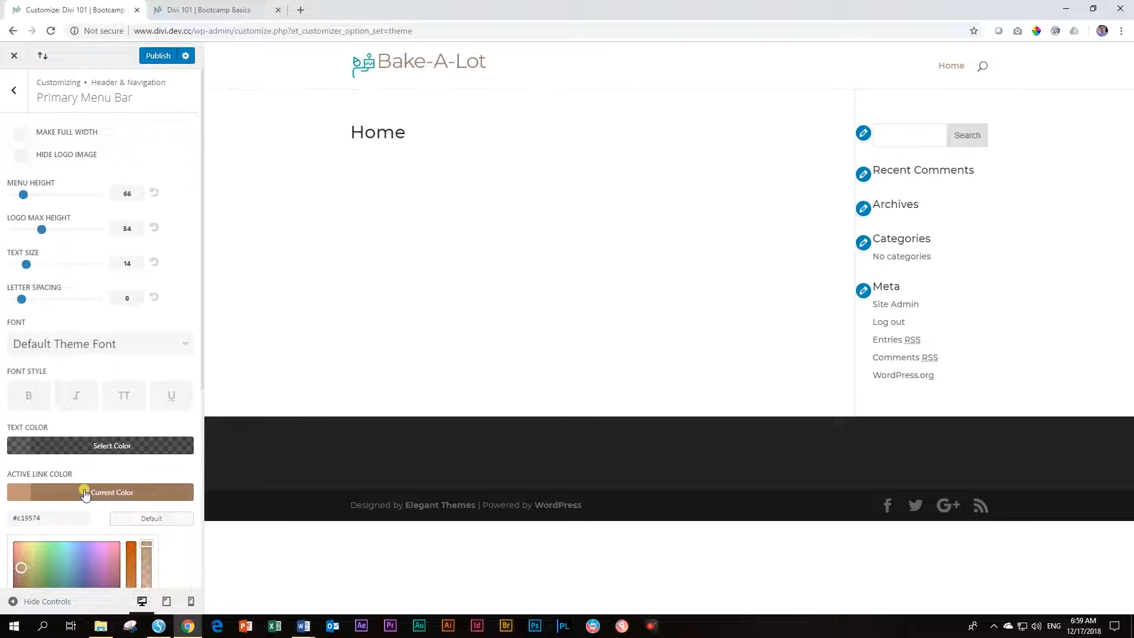
scroll(83, 492, down, 5)
scroll(87, 490, up, 5)
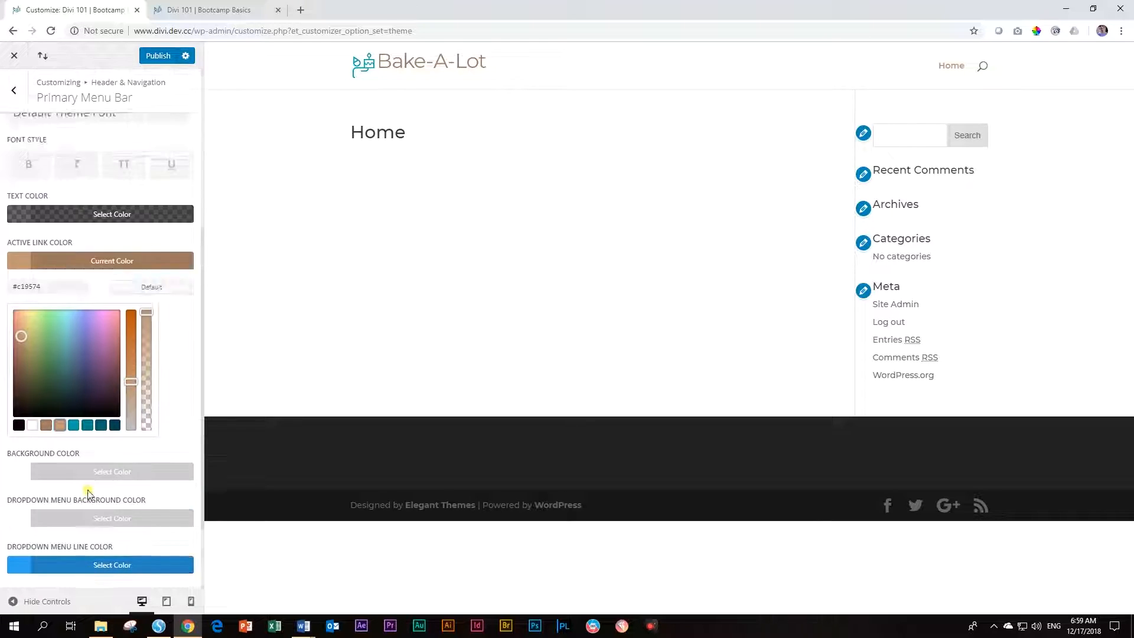
click(162, 56)
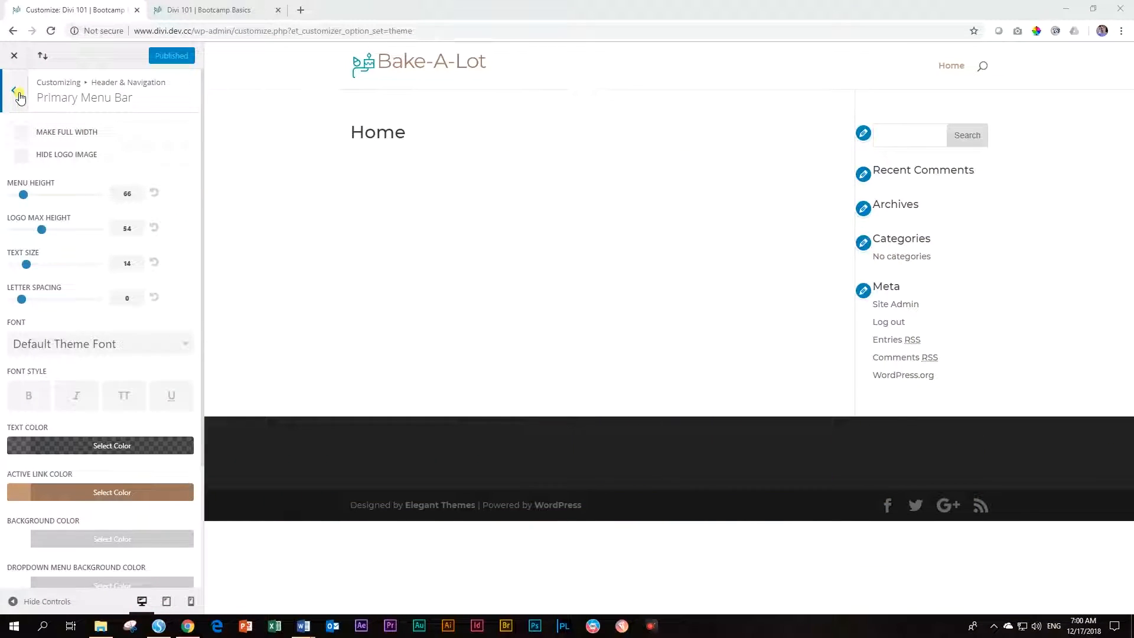
click(17, 94)
Turn off Show Social Icons in the Footer Elements settings
click(21, 94)
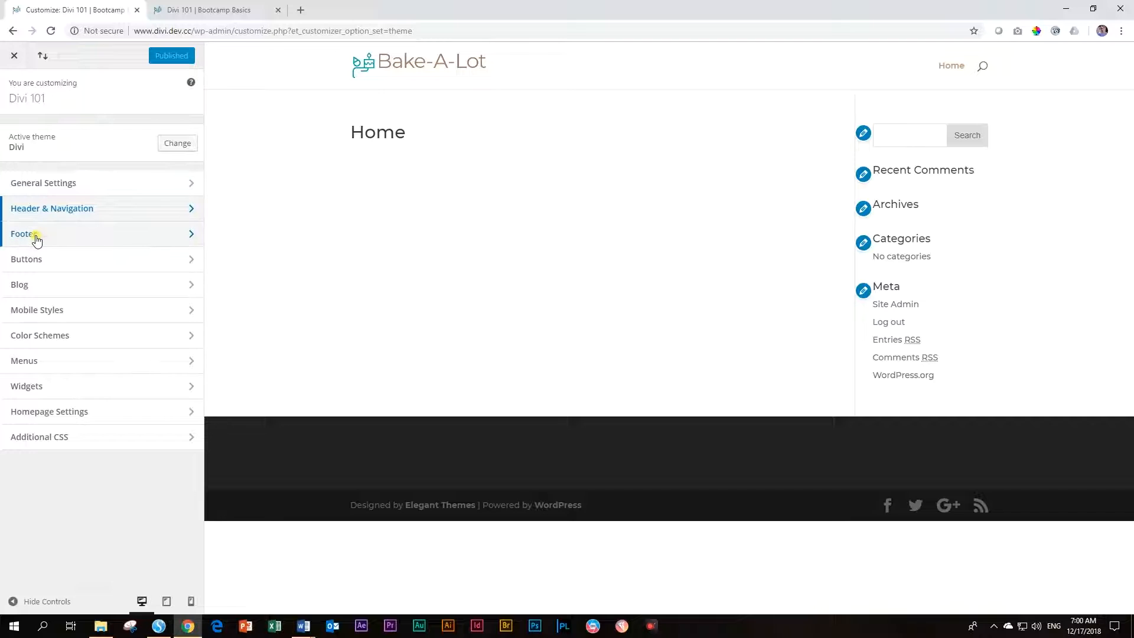
click(36, 240)
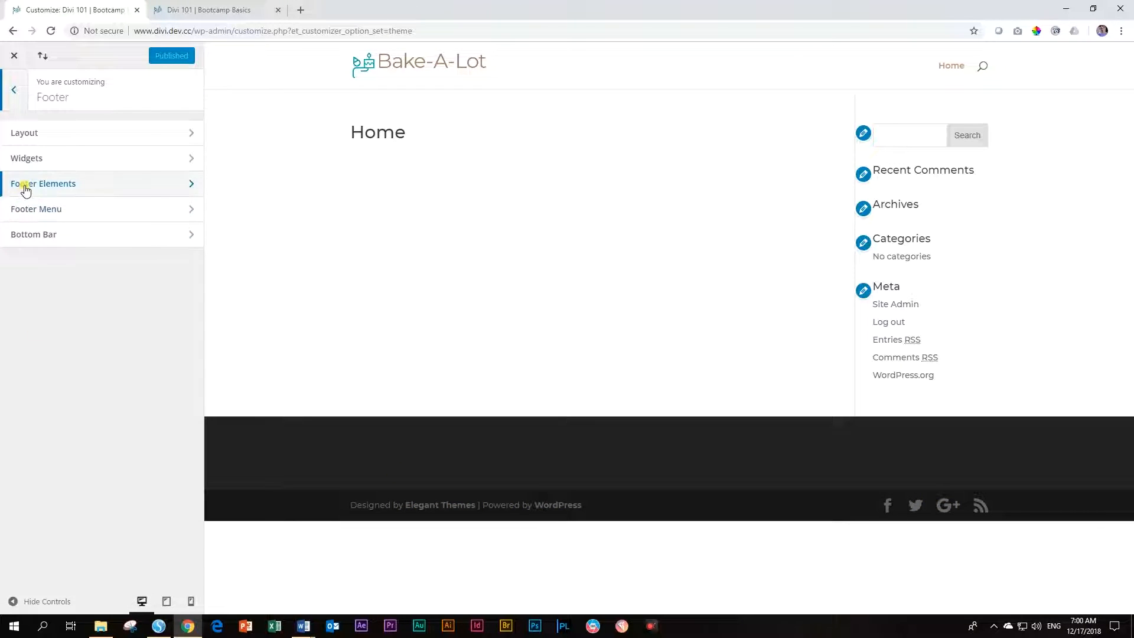
click(61, 184)
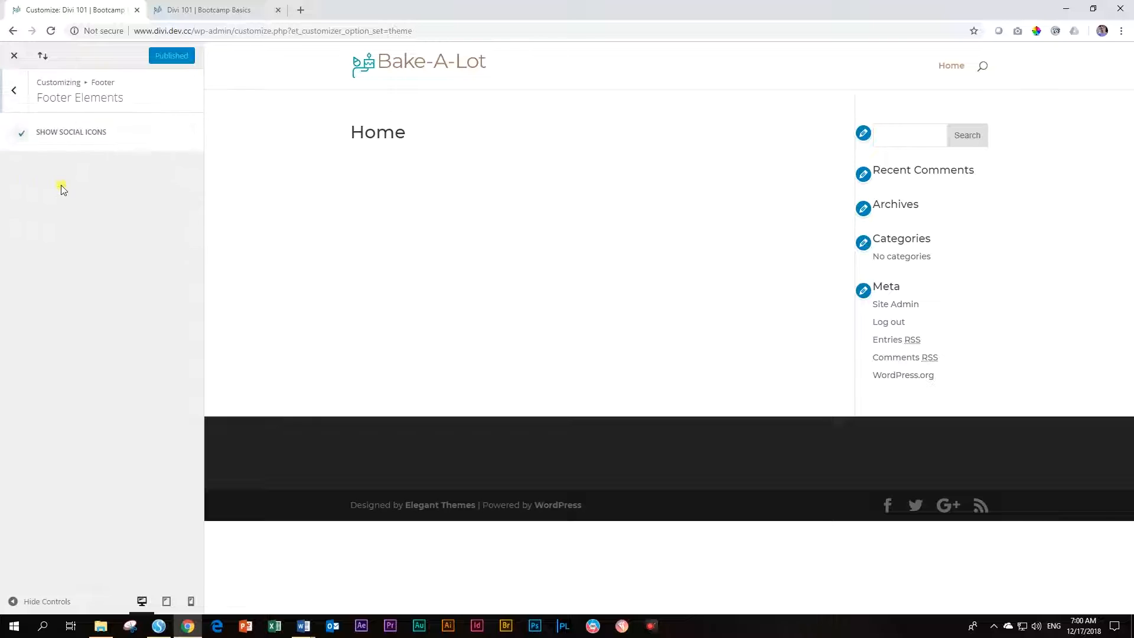
click(21, 135)
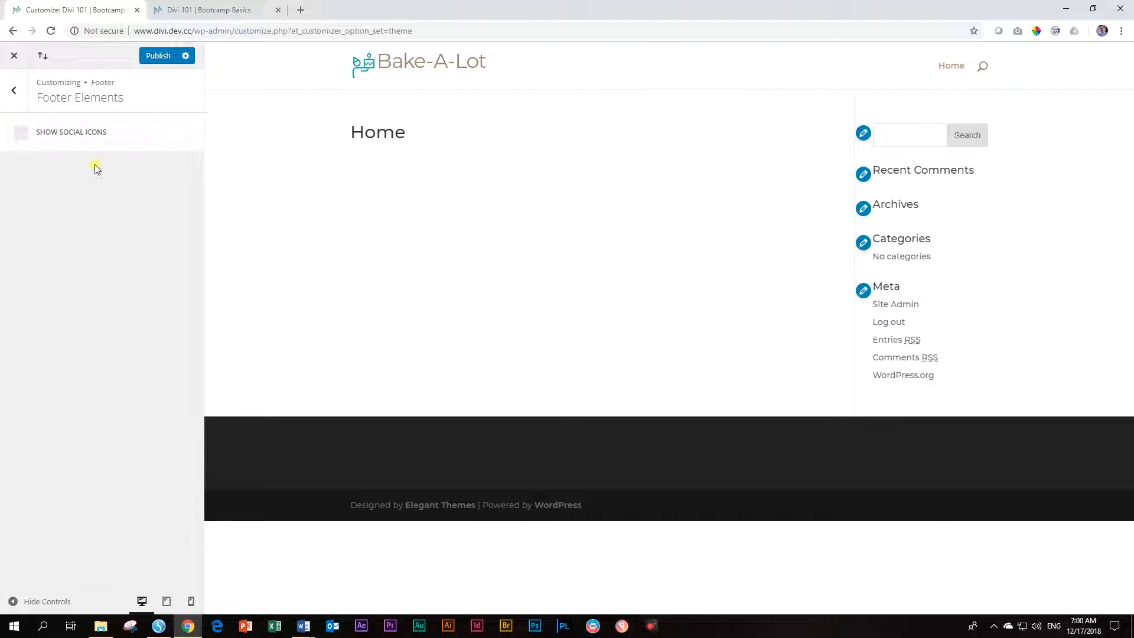
click(14, 91)
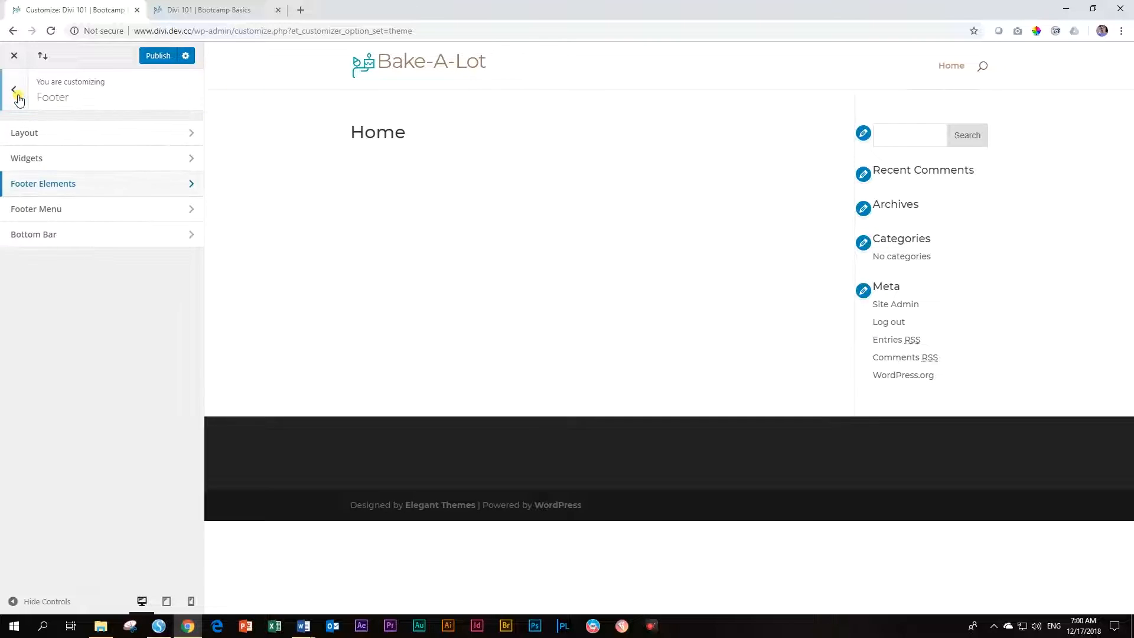
Set the bottom bar credits to 'Mde witade with love by <b> Worsites 4 Beginners', publish, and exit
click(44, 241)
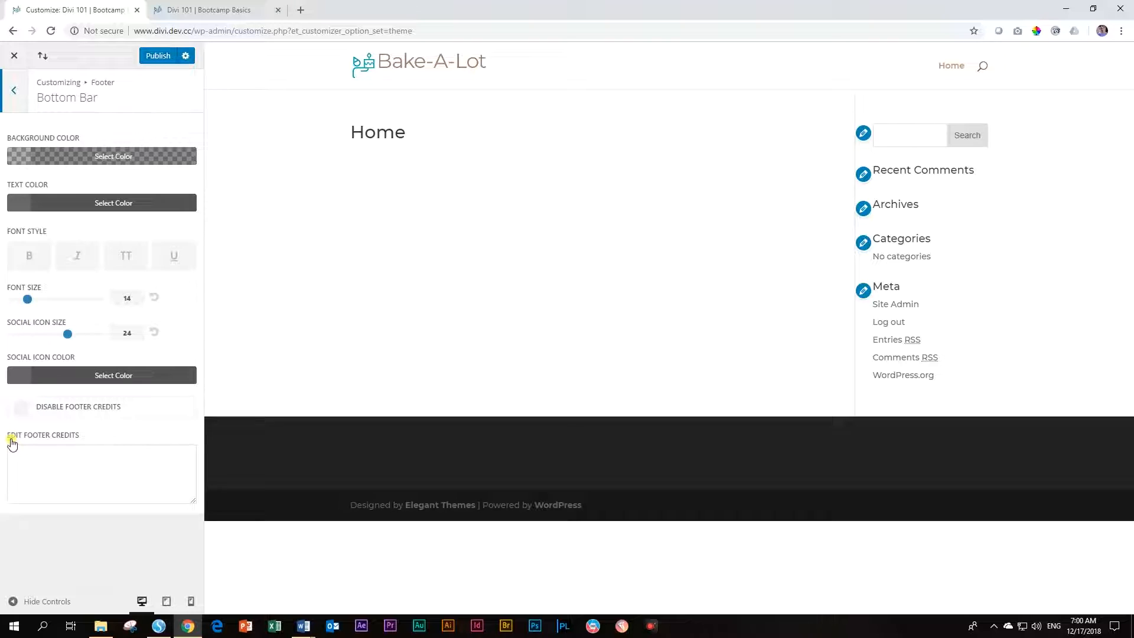
click(61, 449)
text(Md)
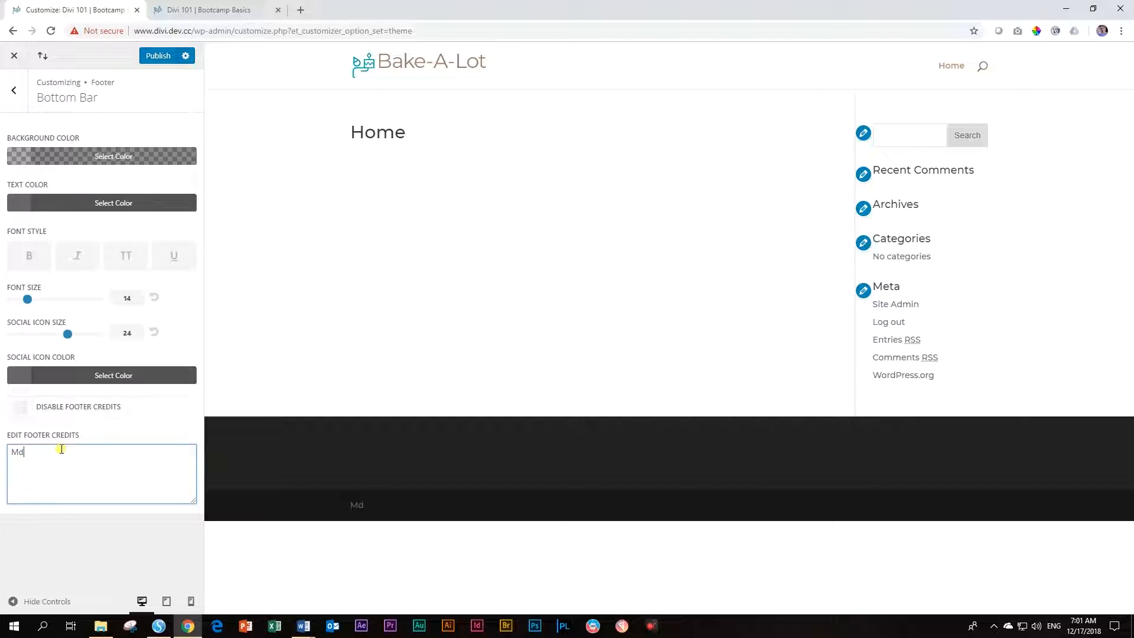
text(e witade with )
text(love by )
text(<b> Wor)
text(sites 4 Beginners)
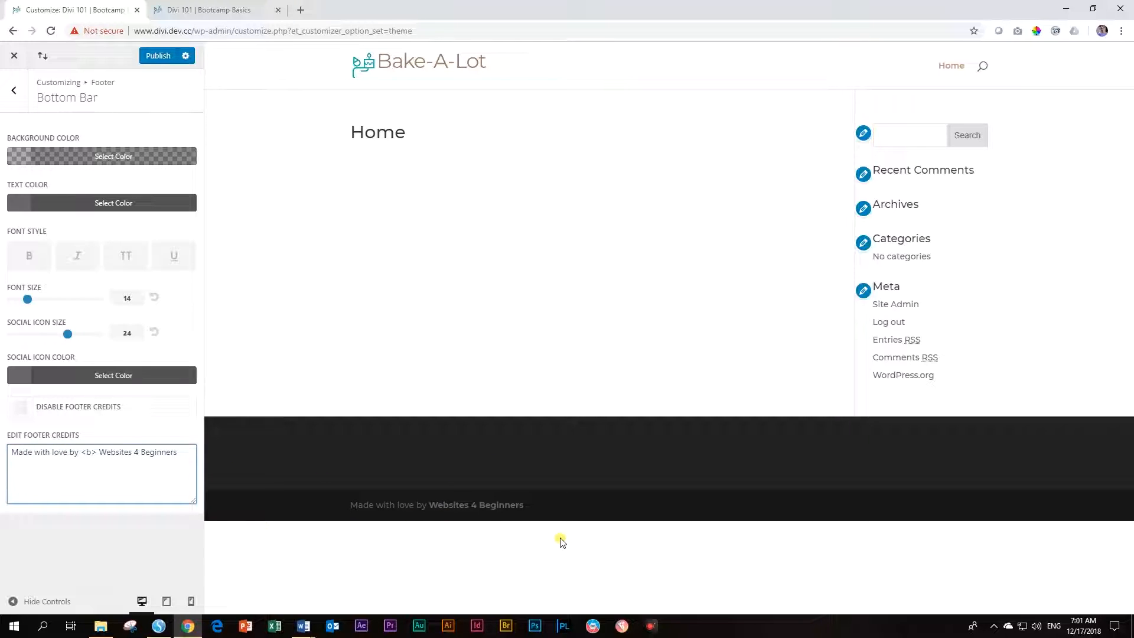
click(157, 56)
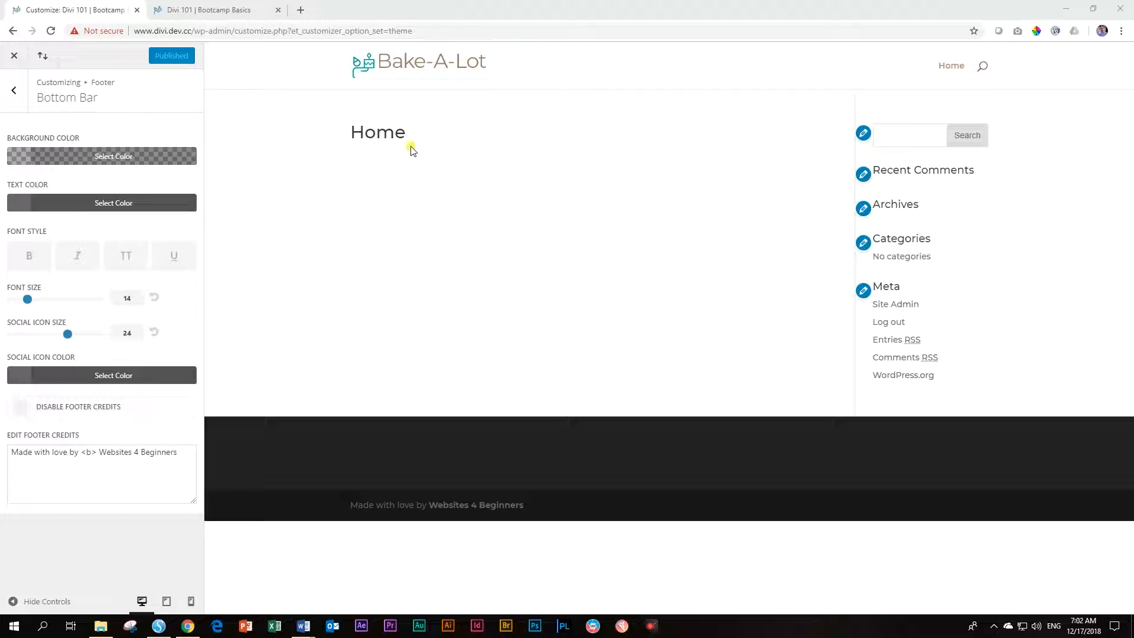
click(14, 58)
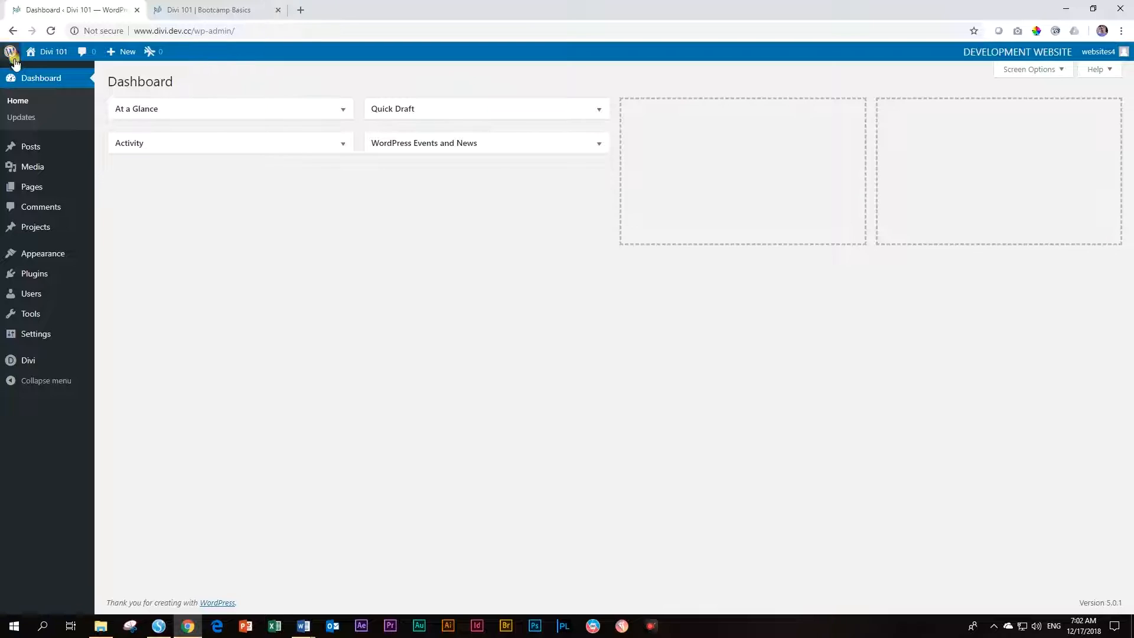
Import the Divi 101 Basics Bootcamp layout file through the Divi Library's Import & Export dialog
mouse_move(20, 362)
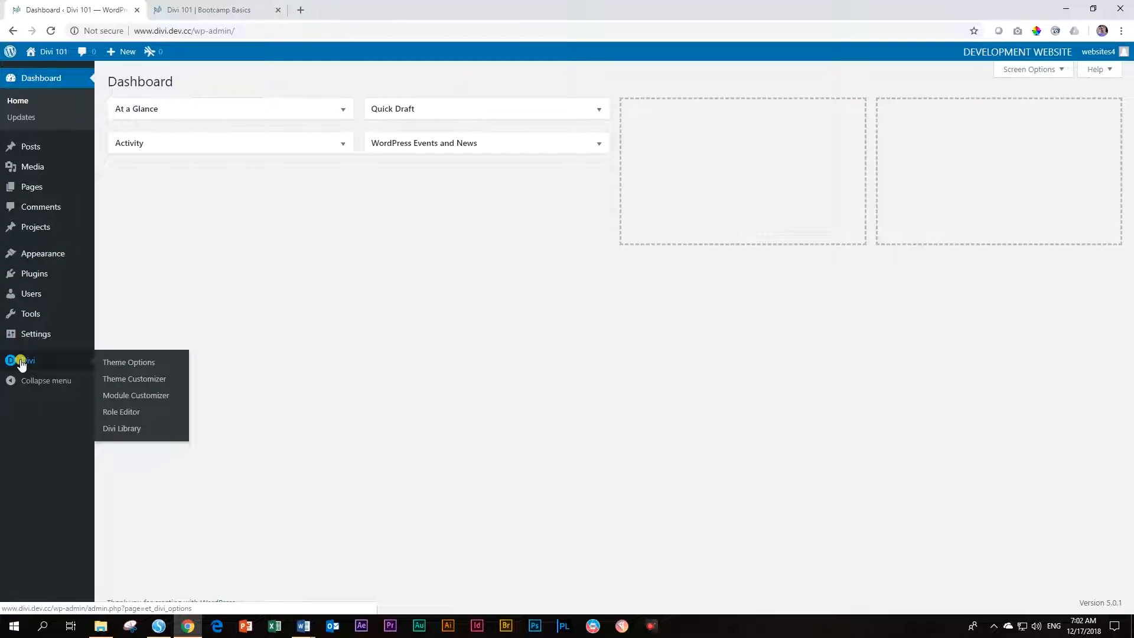
click(112, 429)
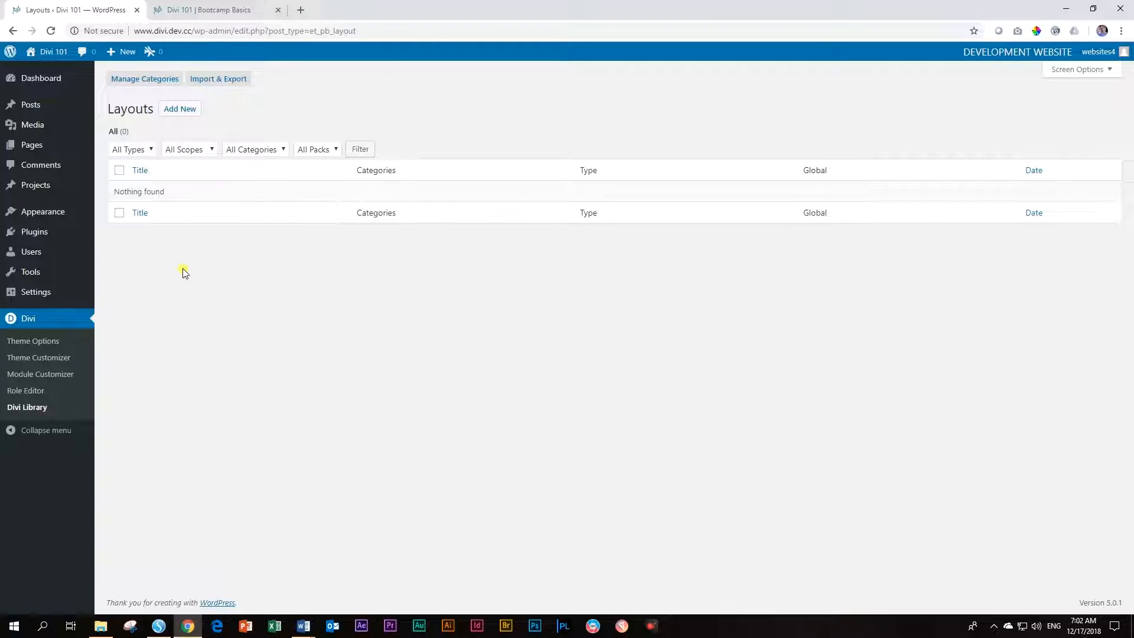
click(218, 80)
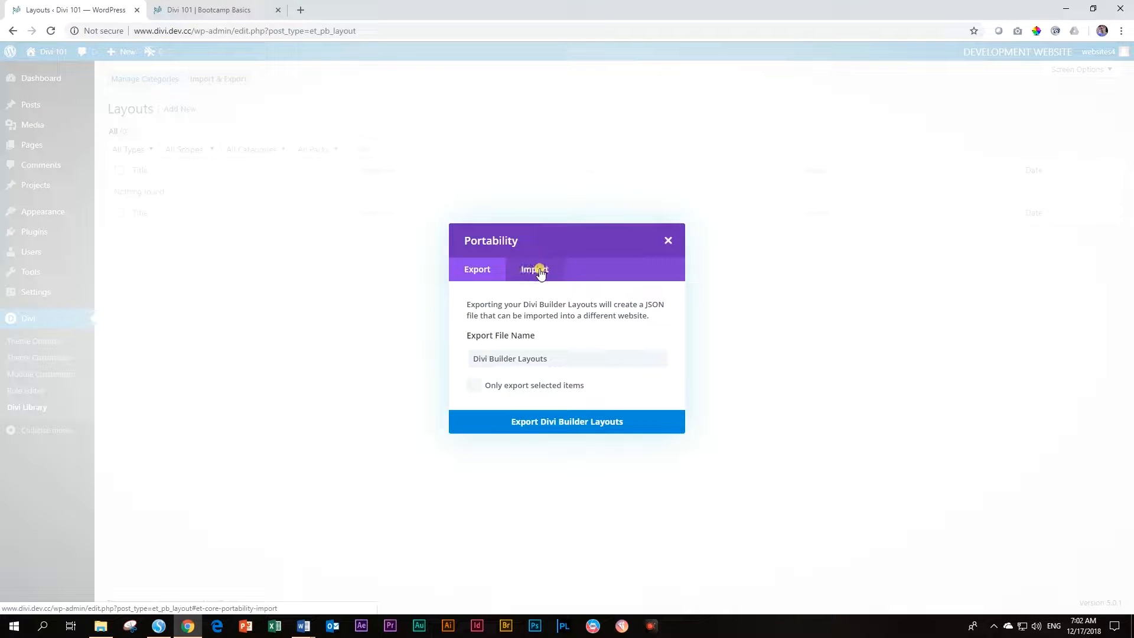
click(525, 270)
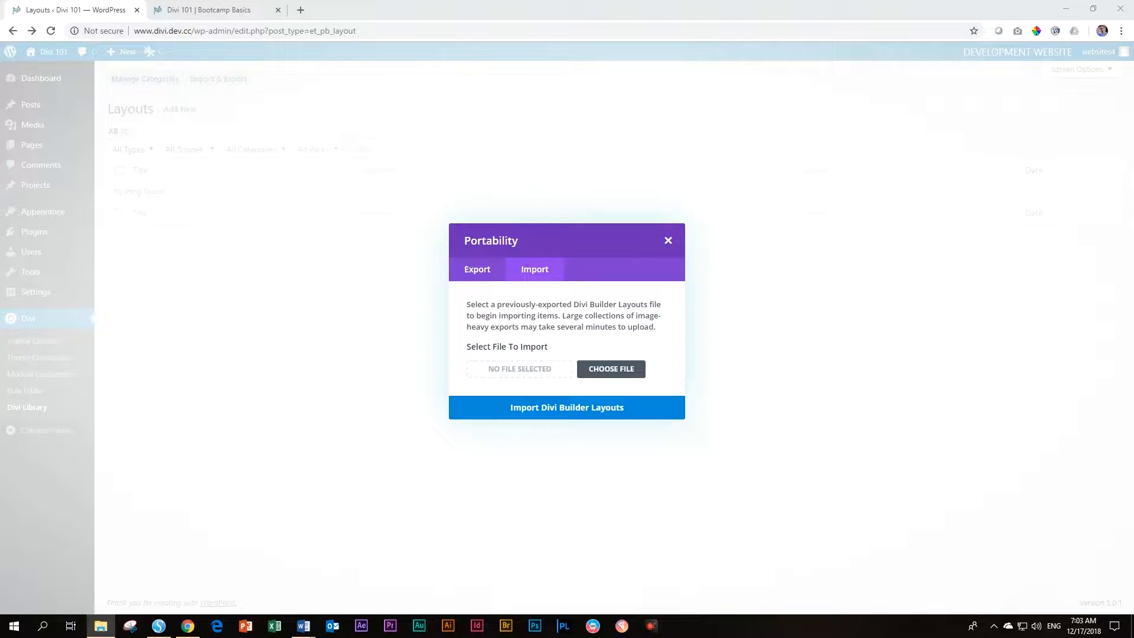
drag(1133, 174, 880, 173)
mouse_move(713, 264)
mouse_down()
mouse_move(633, 307)
mouse_move(612, 377)
mouse_move(679, 265)
mouse_move(711, 267)
mouse_up()
drag(792, 175, 1133, 177)
click(602, 369)
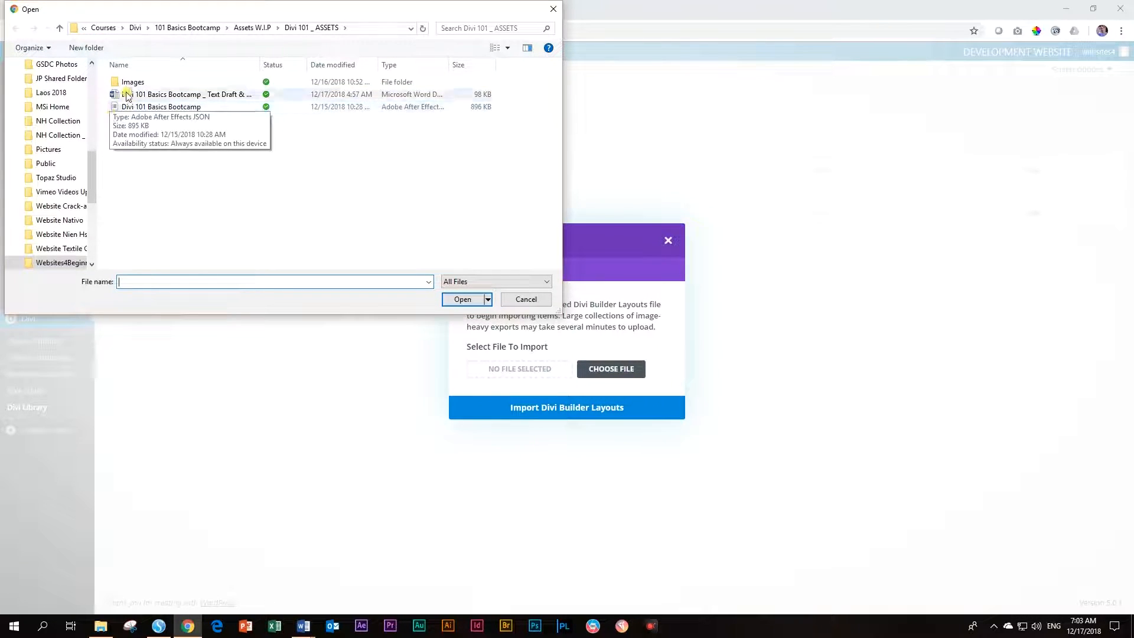
click(146, 107)
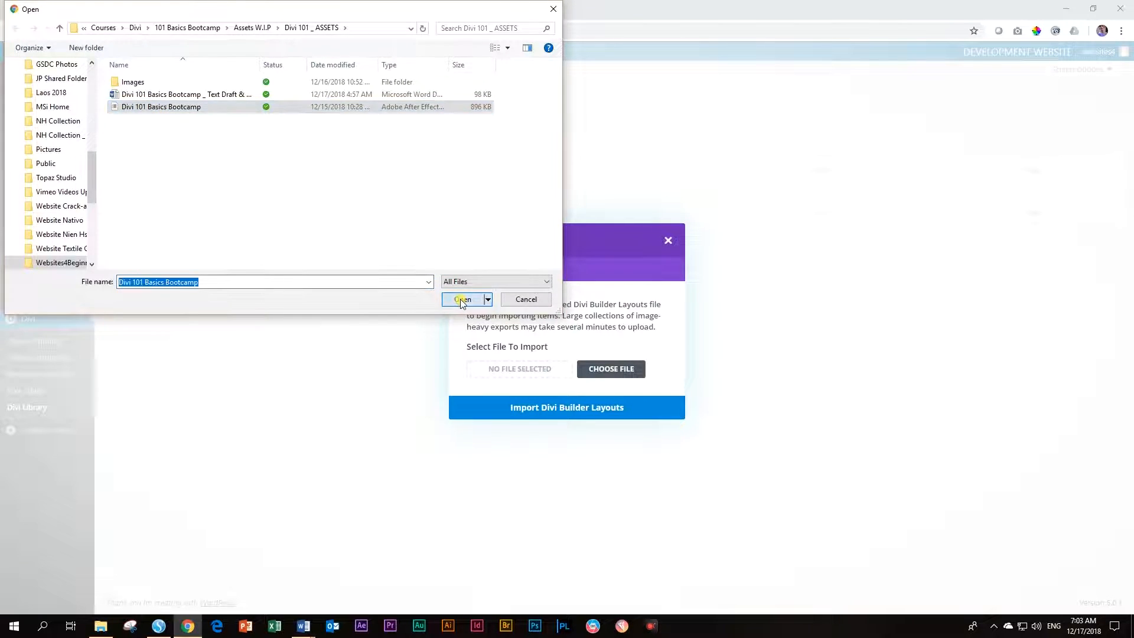
click(463, 299)
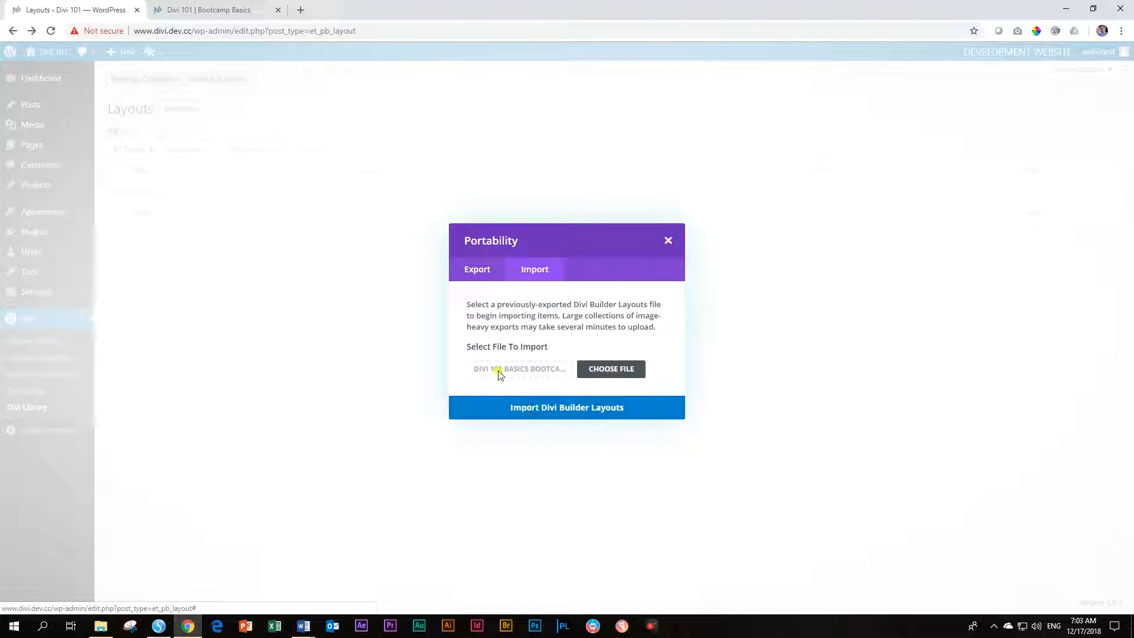
click(541, 409)
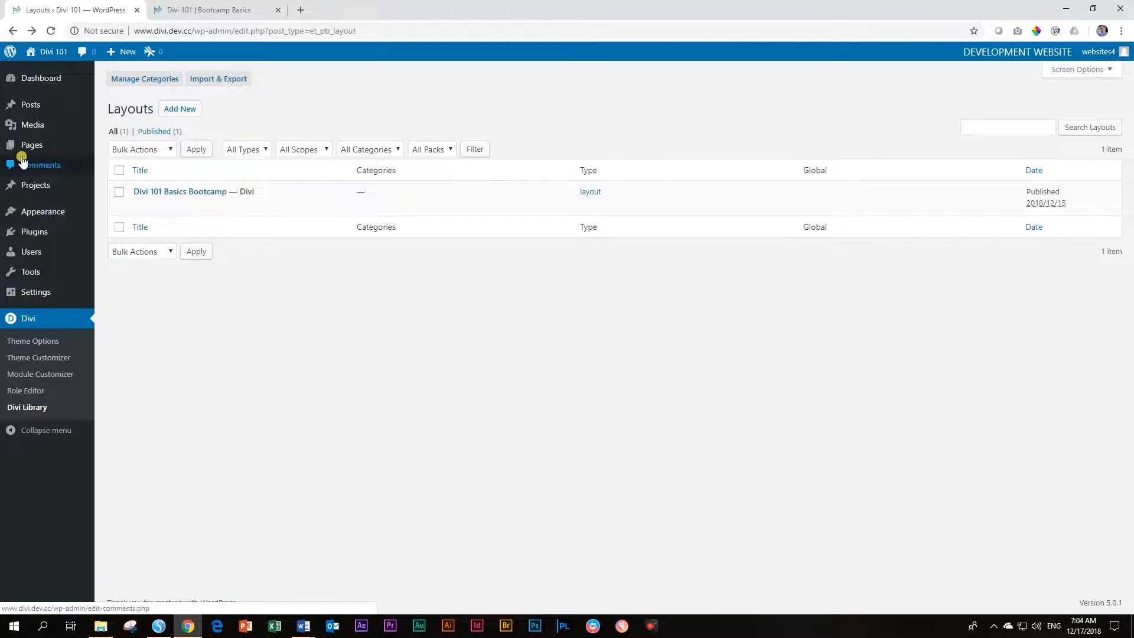
Open the Home page from All Pages and launch the Divi Builder on it
mouse_move(26, 149)
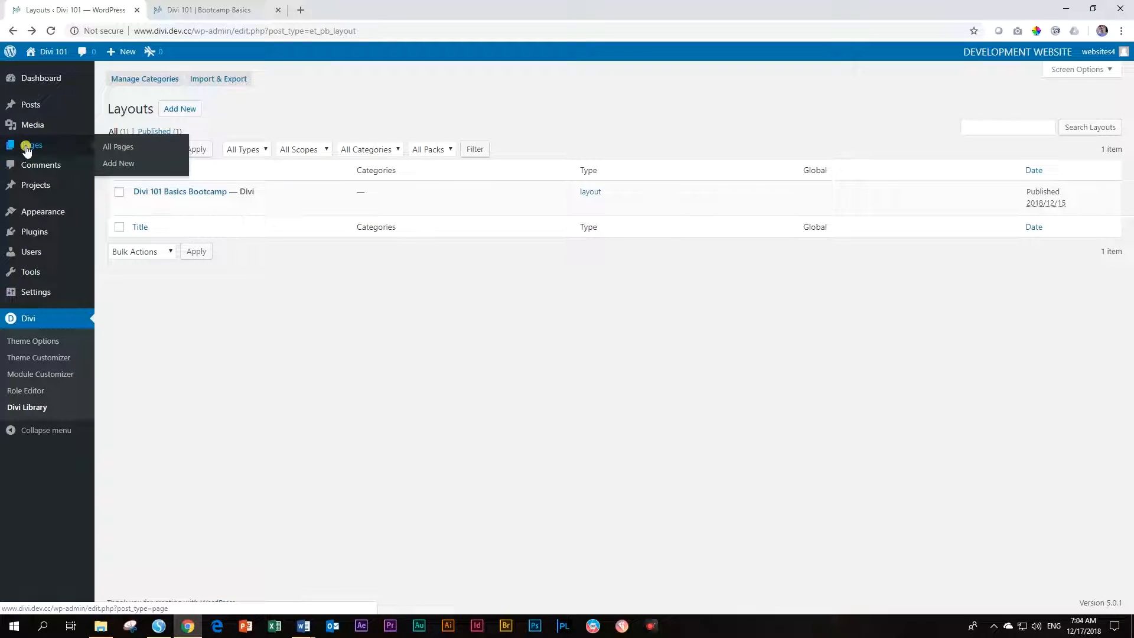
click(123, 152)
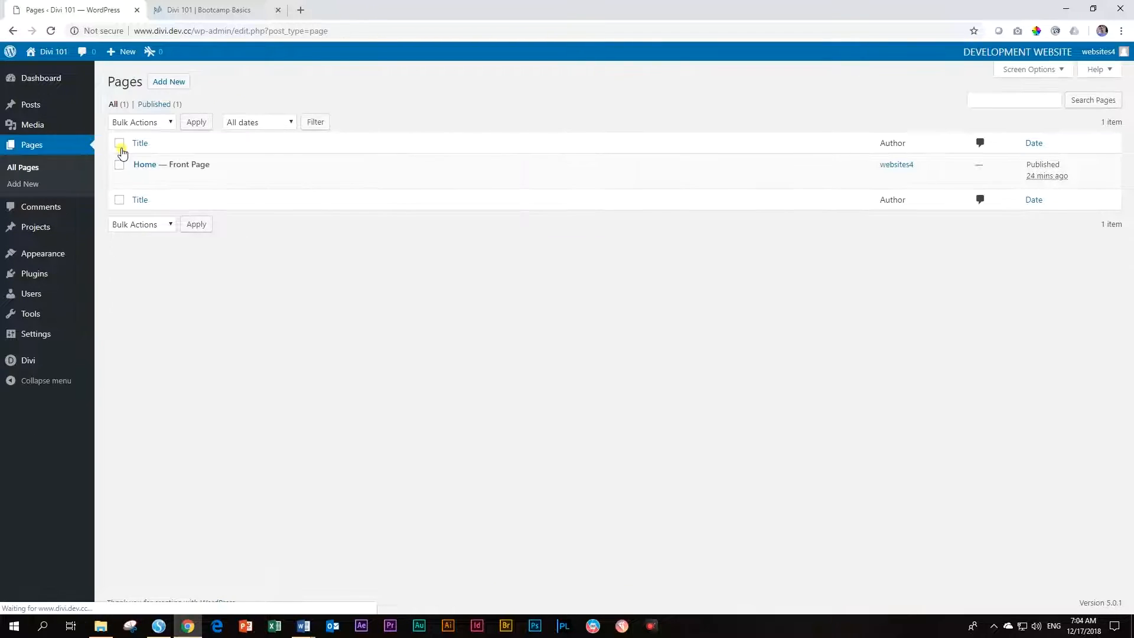
click(140, 168)
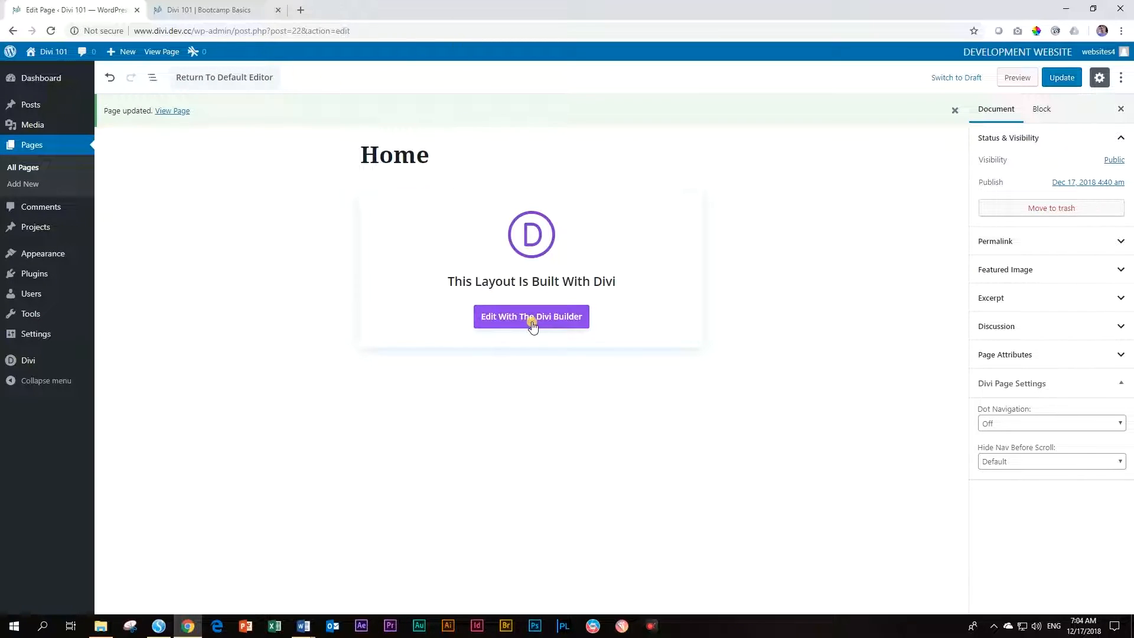
click(562, 325)
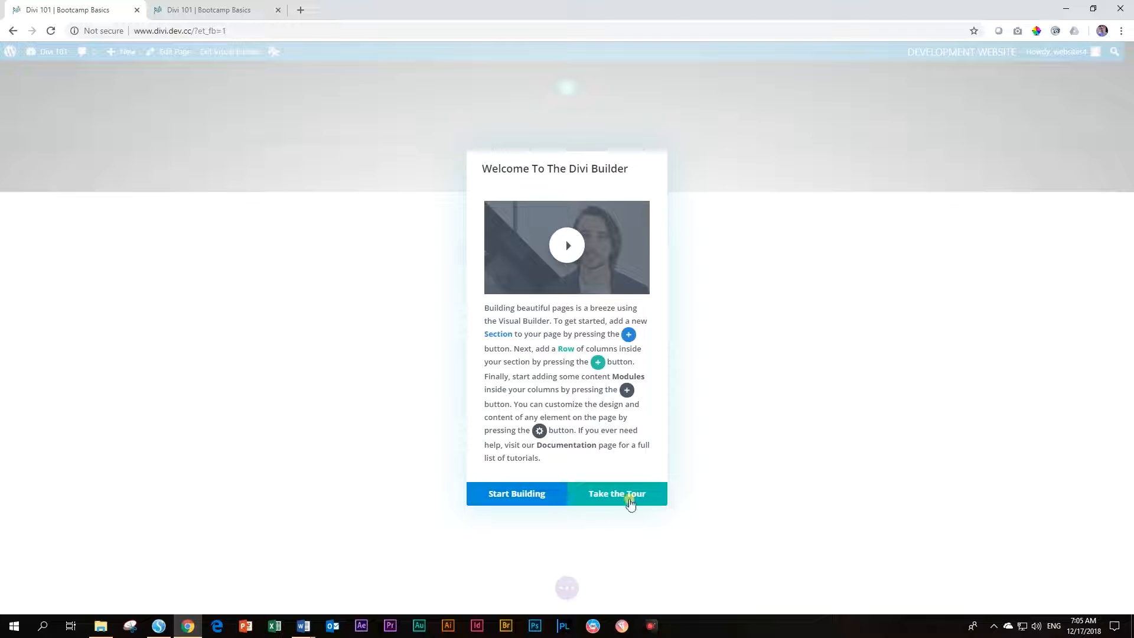
Start building and load the Divi 101 Basics Bootcamp layout from Your Saved Layouts
click(523, 499)
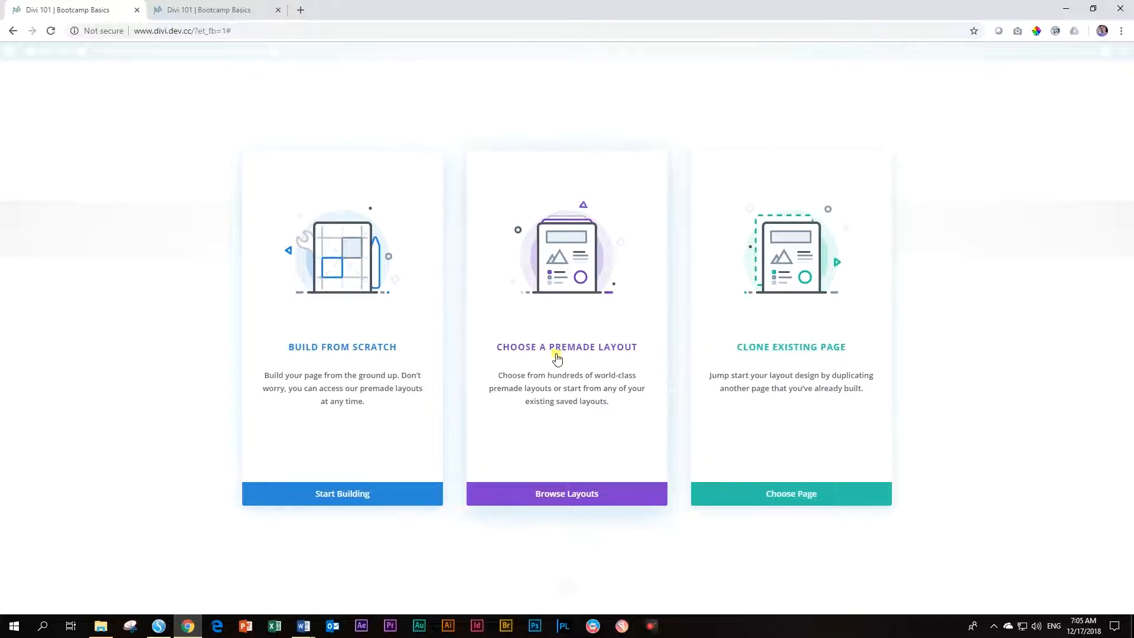
click(587, 360)
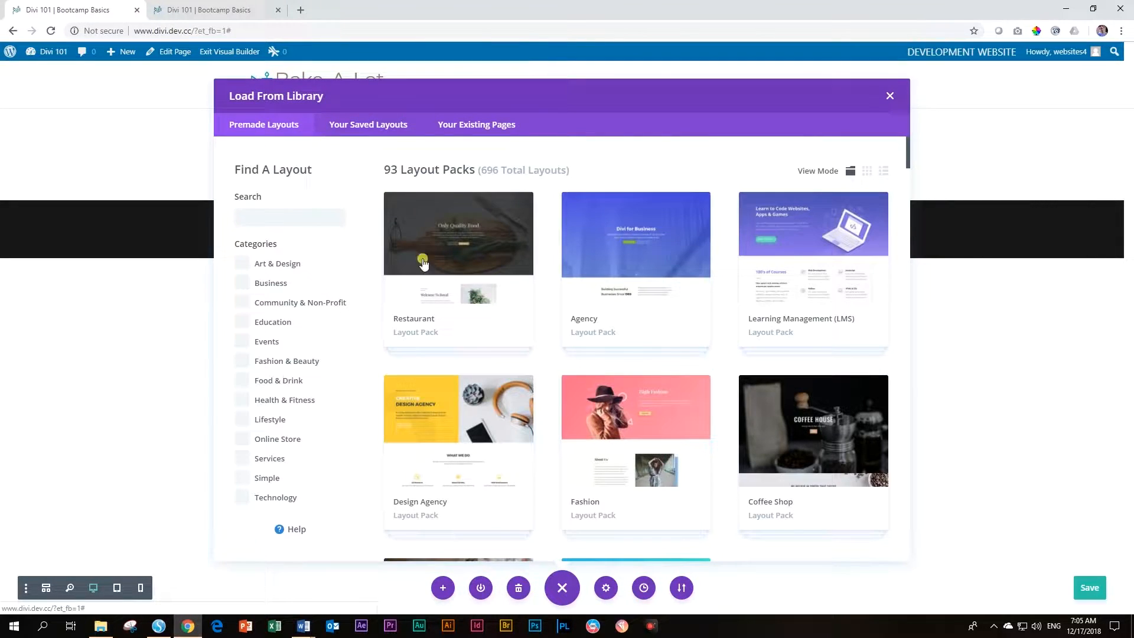
scroll(423, 263, down, 8)
scroll(487, 324, down, 20)
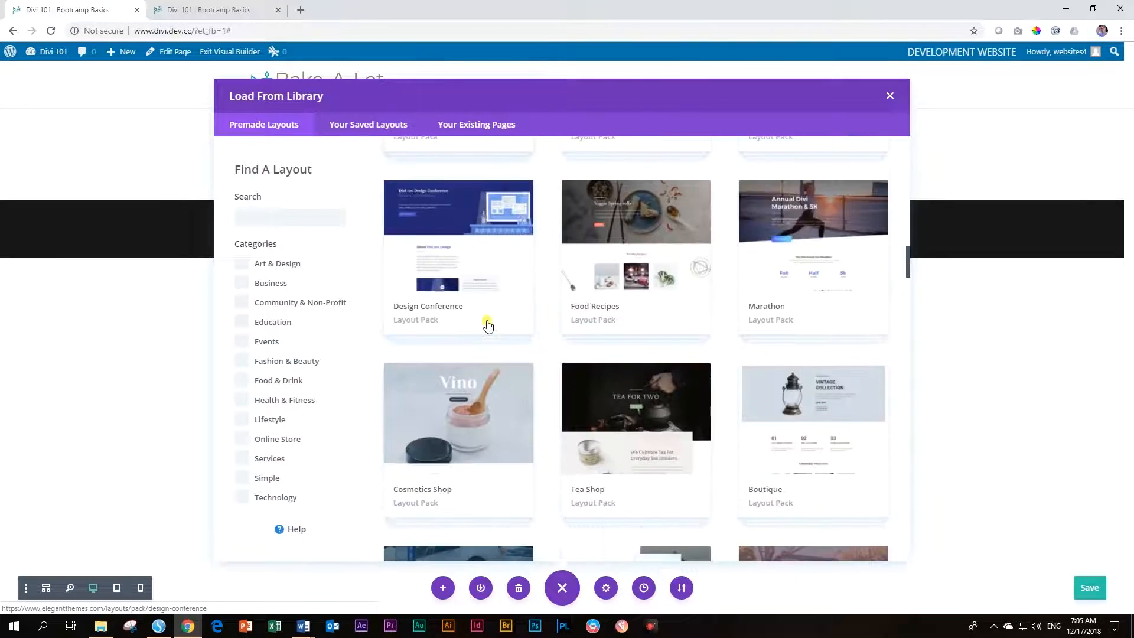
scroll(492, 331, up, 20)
scroll(499, 346, up, 10)
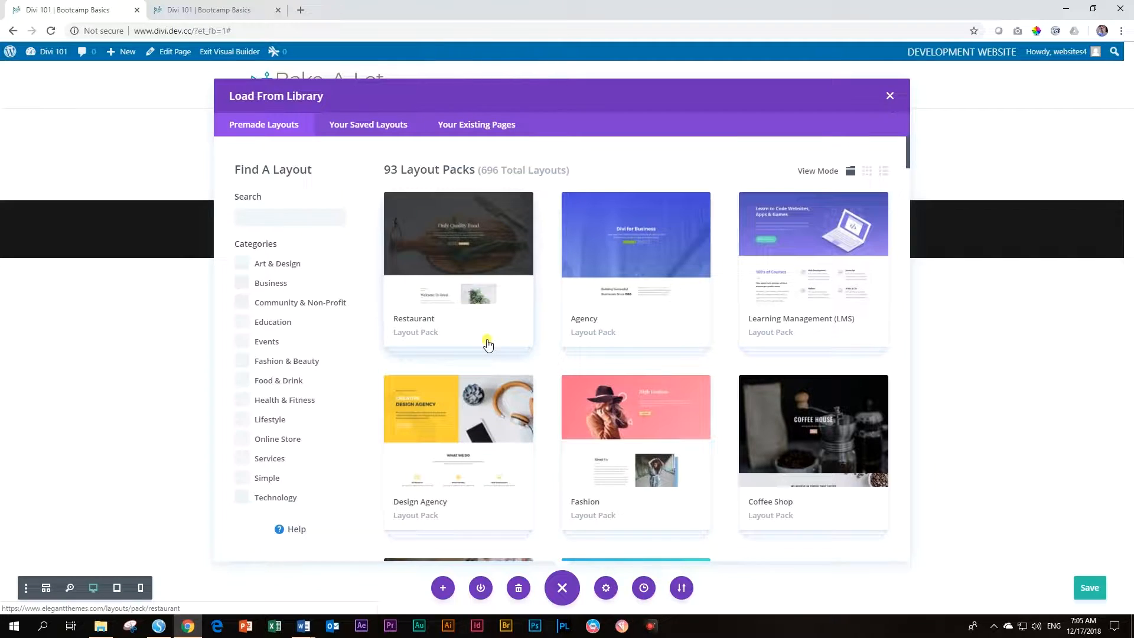
click(360, 131)
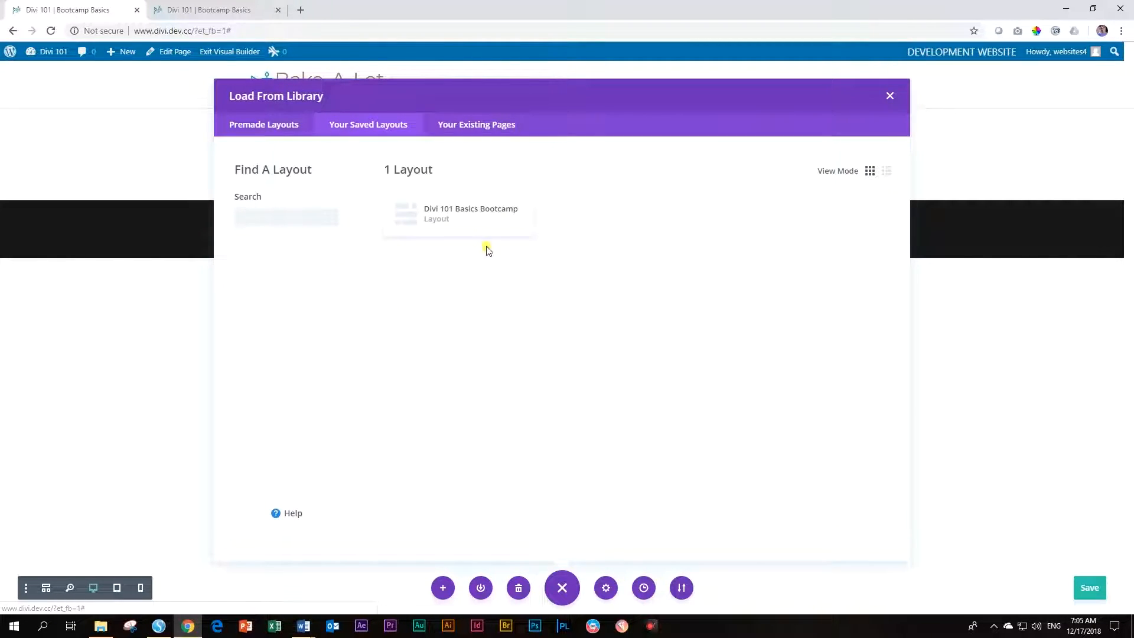
click(468, 218)
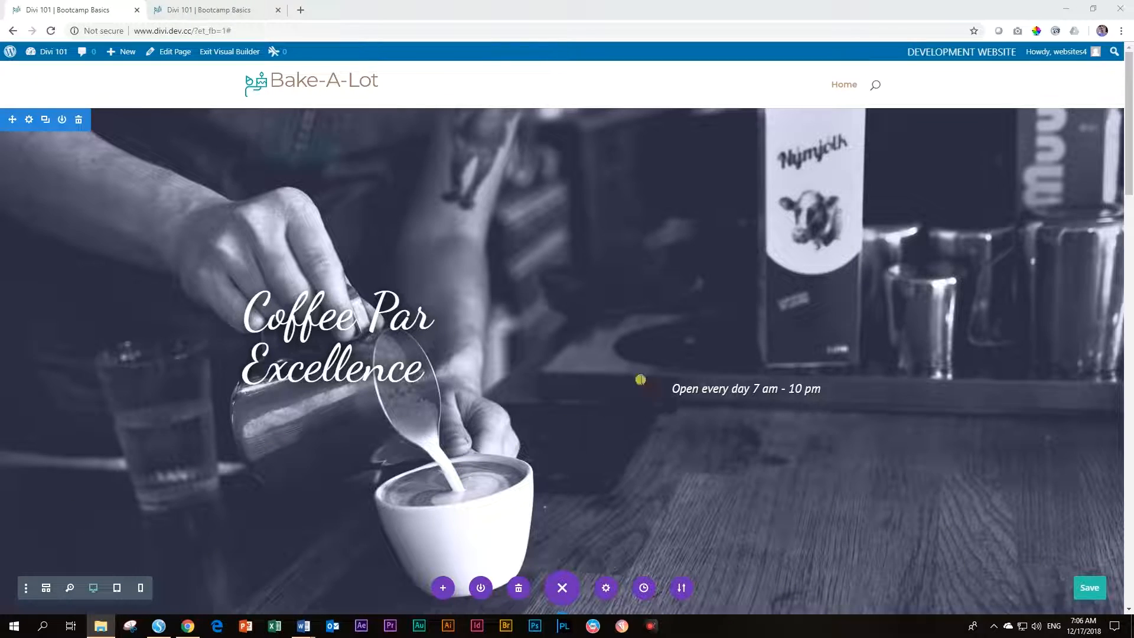
scroll(664, 344, down, 5)
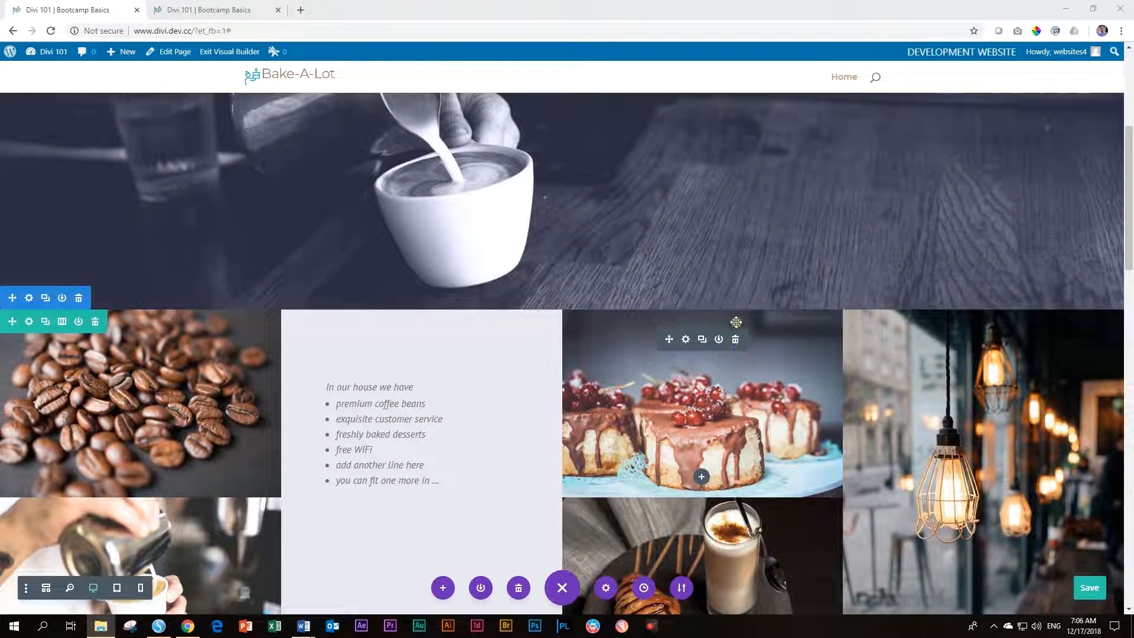
scroll(762, 335, down, 4)
scroll(765, 335, down, 1)
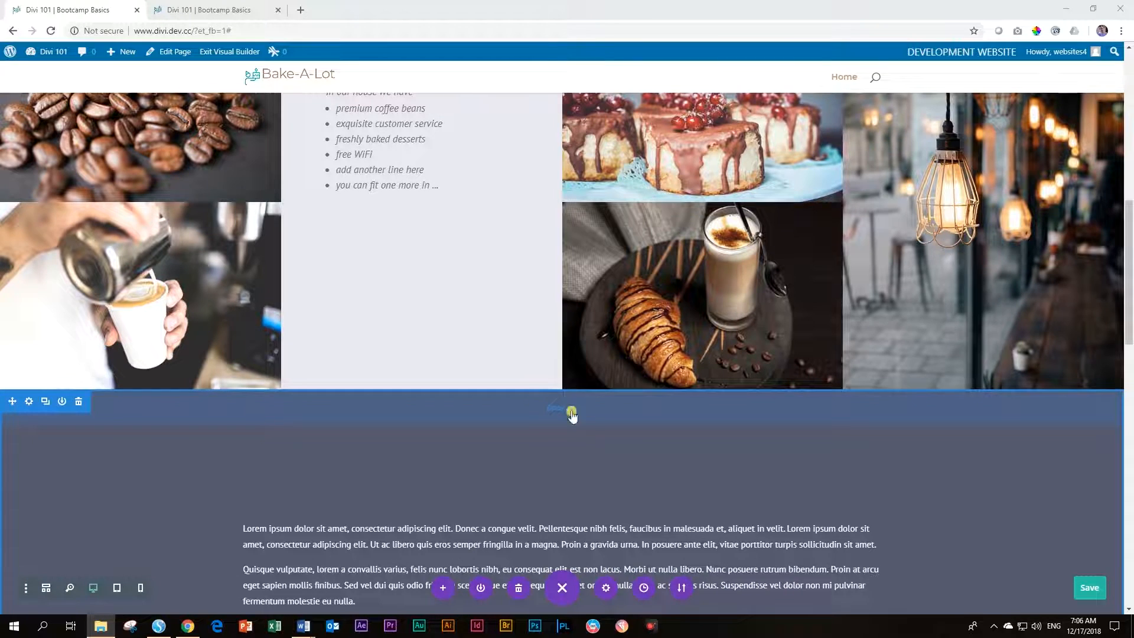
scroll(570, 410, down, 5)
scroll(429, 318, down, 3)
scroll(449, 322, down, 4)
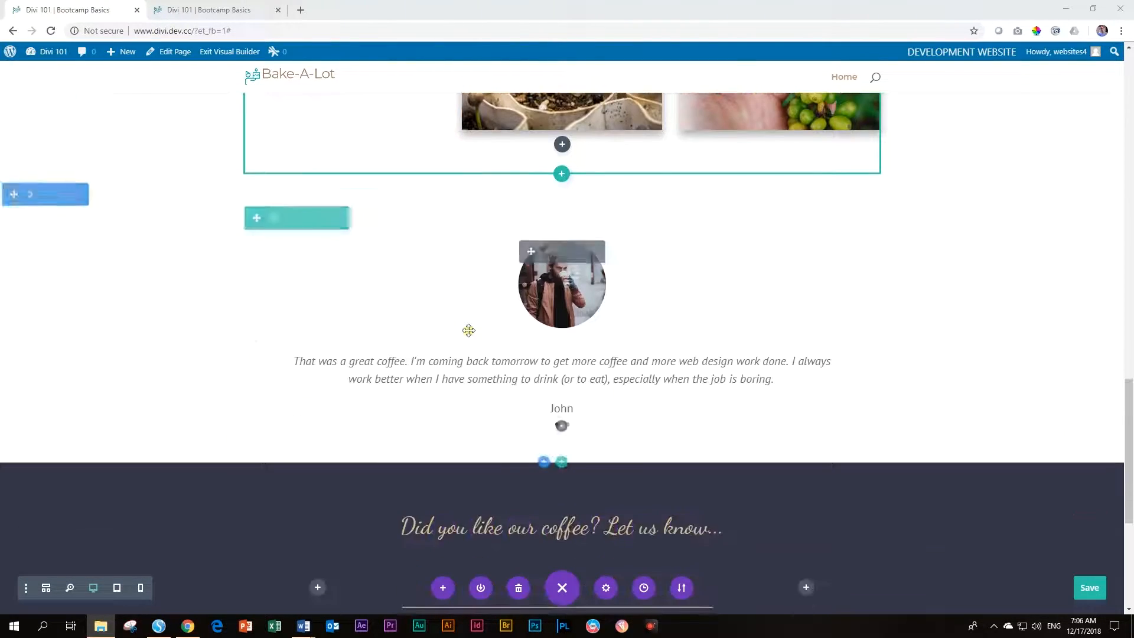
scroll(600, 284, down, 5)
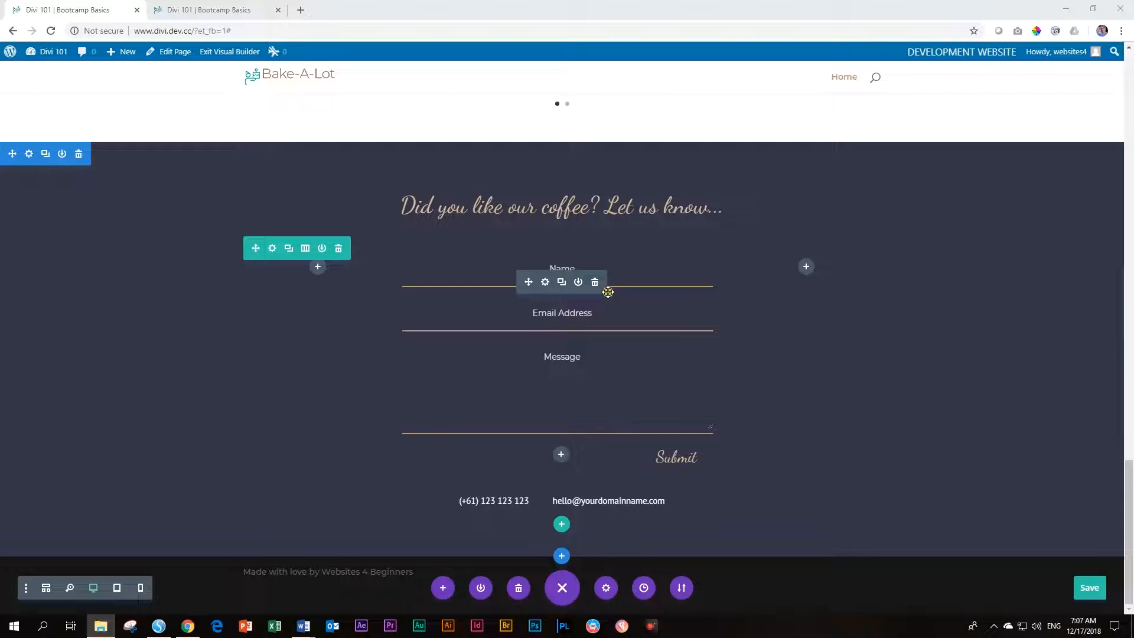
scroll(605, 288, up, 12)
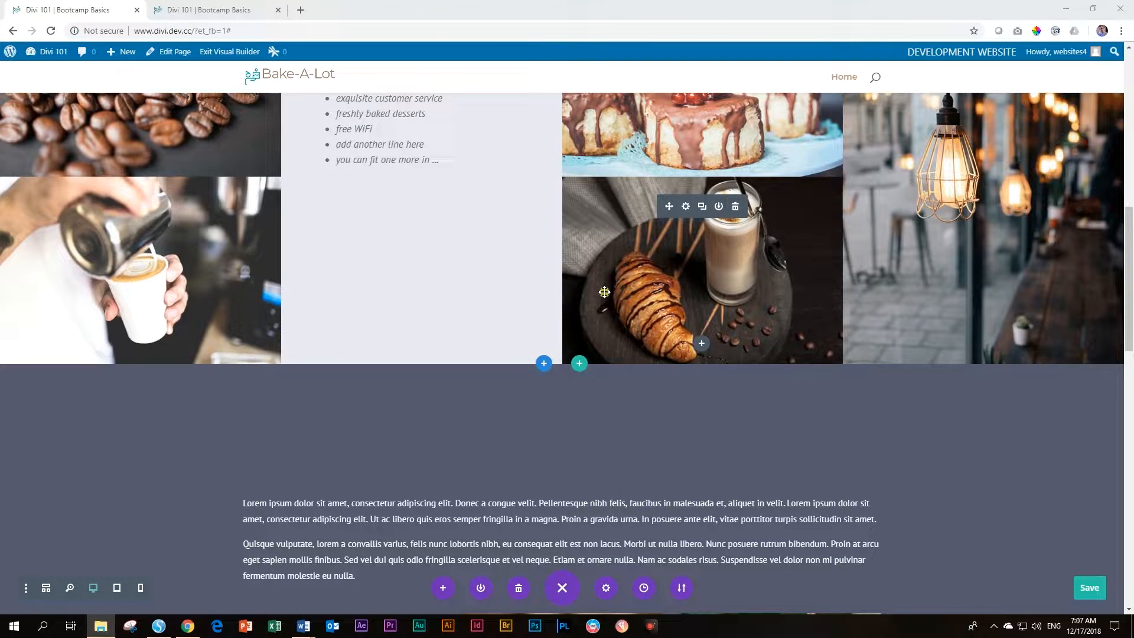
scroll(604, 291, up, 3)
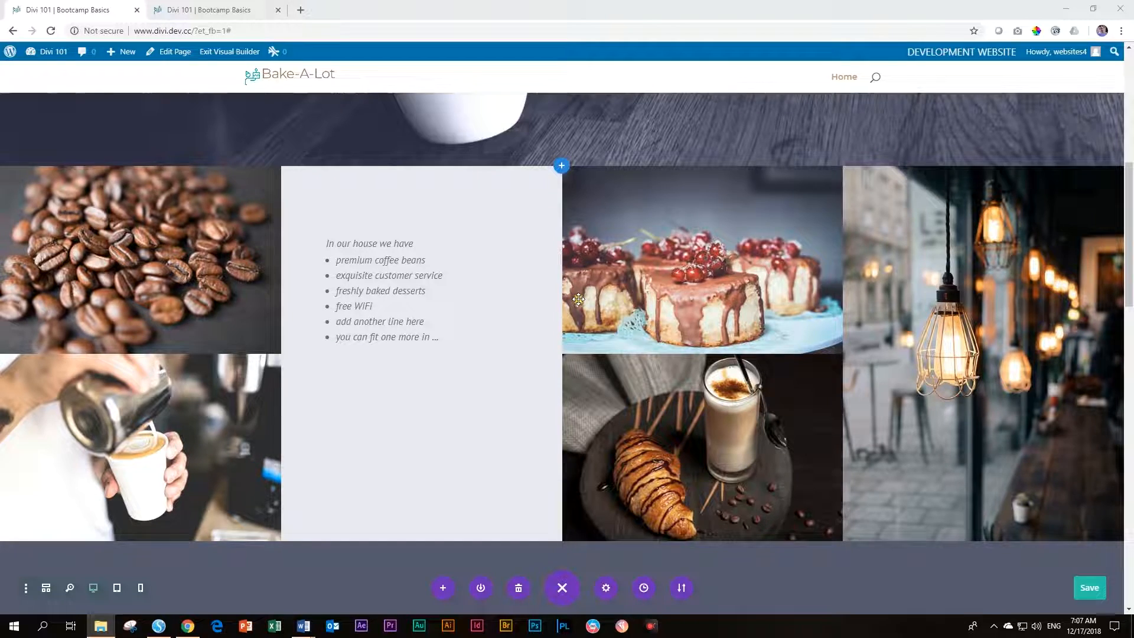
scroll(578, 300, up, 6)
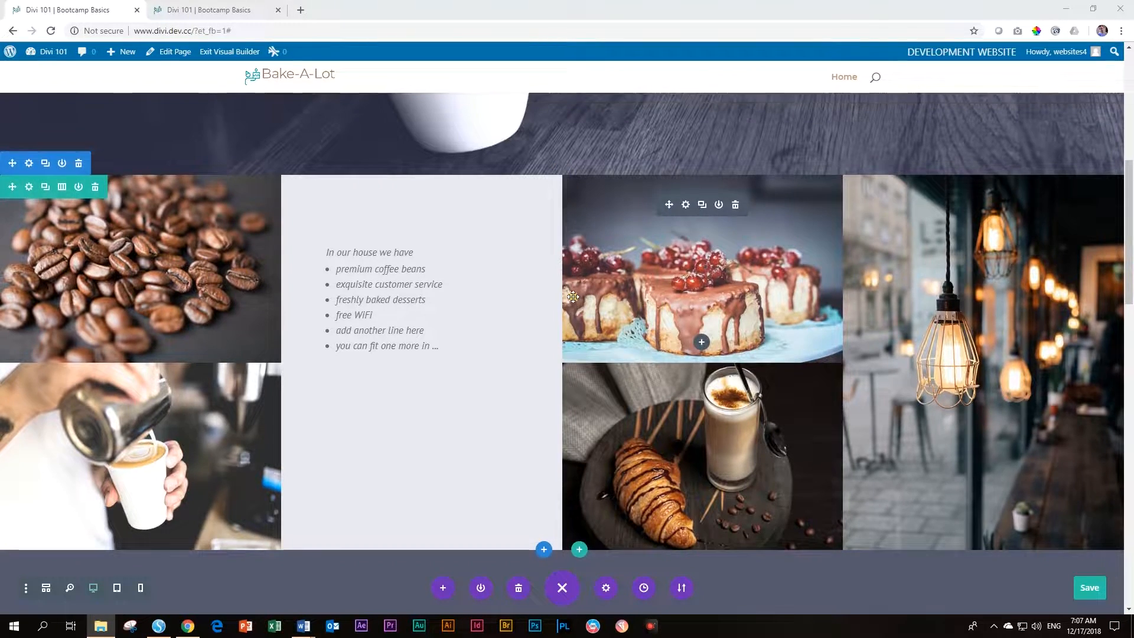
scroll(577, 294, up, 2)
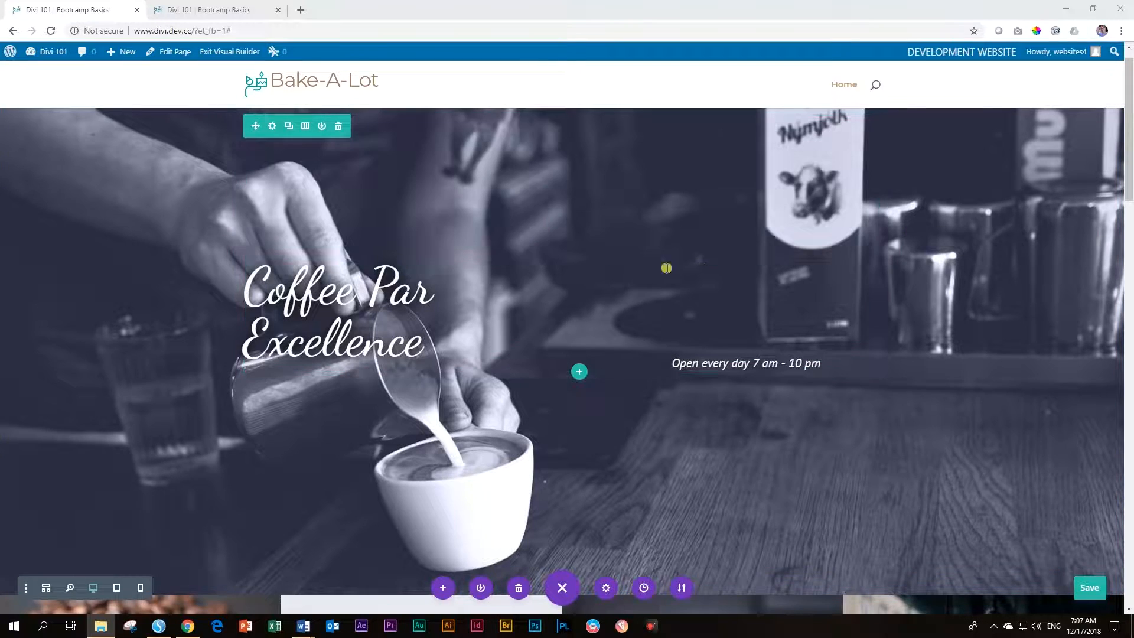
mouse_move(766, 302)
scroll(767, 303, down, 7)
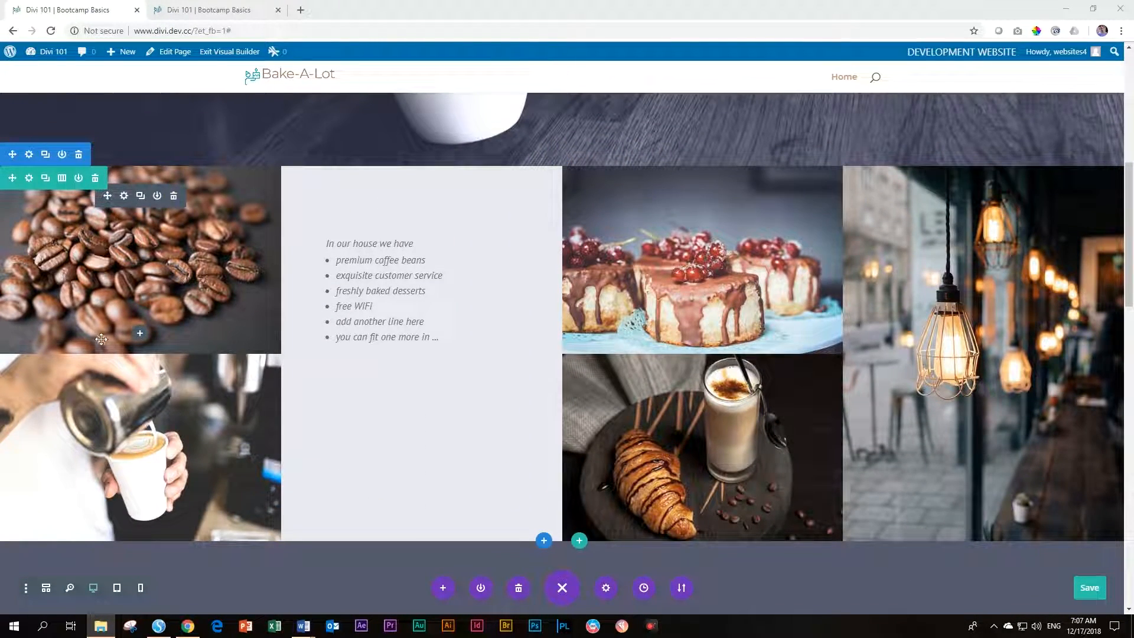
scroll(1045, 450, down, 6)
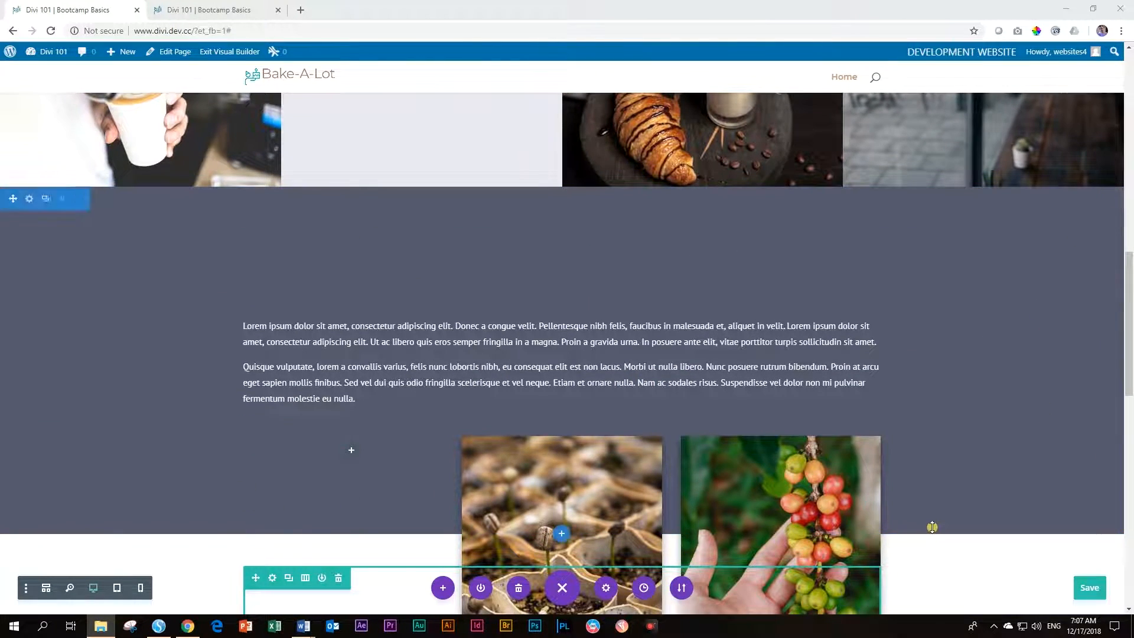
scroll(932, 524, down, 6)
scroll(981, 349, down, 2)
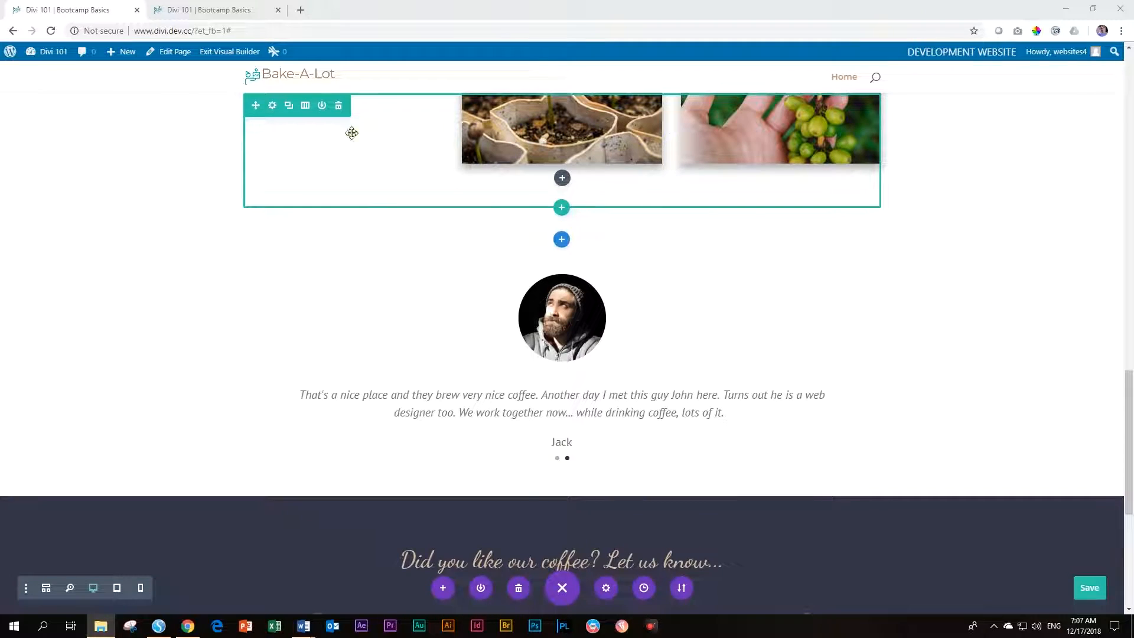
scroll(915, 388, down, 4)
scroll(945, 354, down, 2)
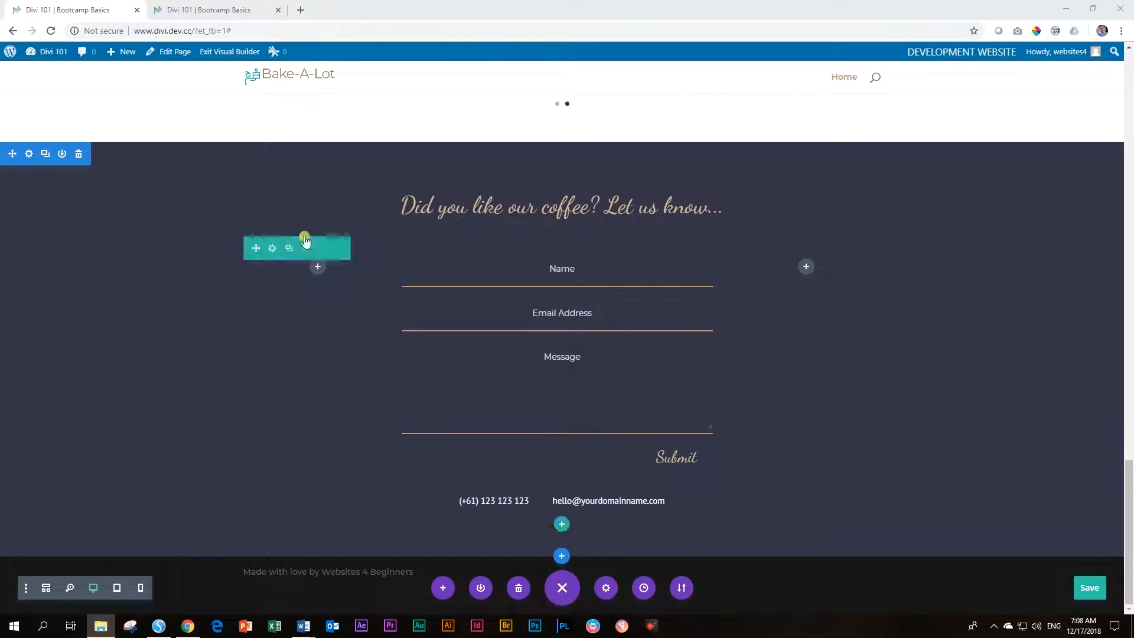
scroll(830, 472, up, 1)
scroll(816, 481, up, 12)
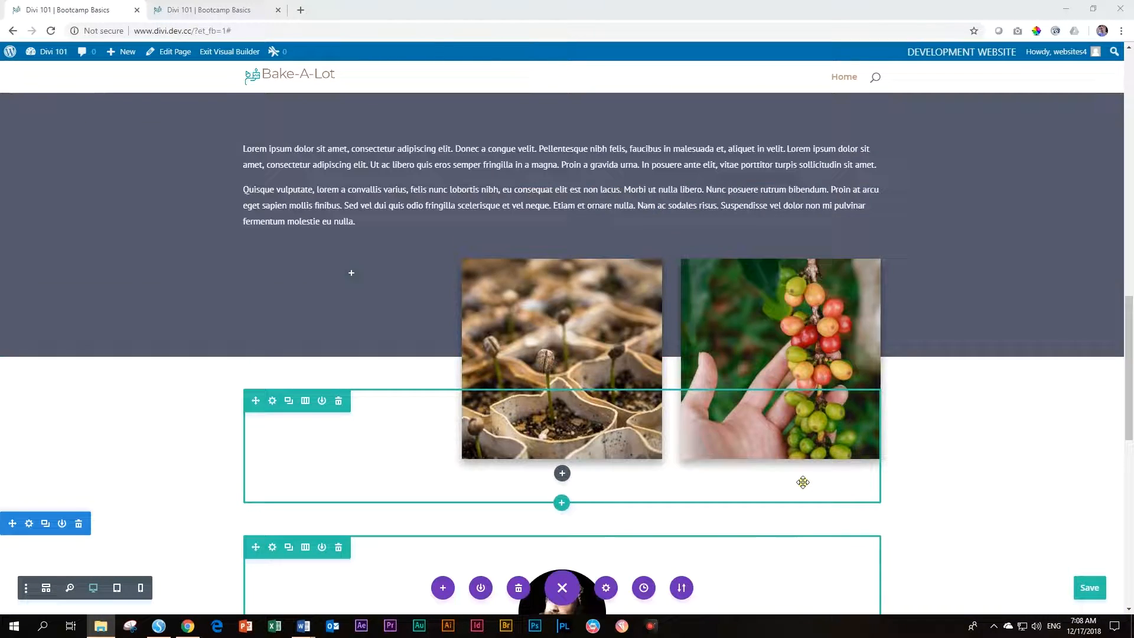
scroll(806, 483, up, 3)
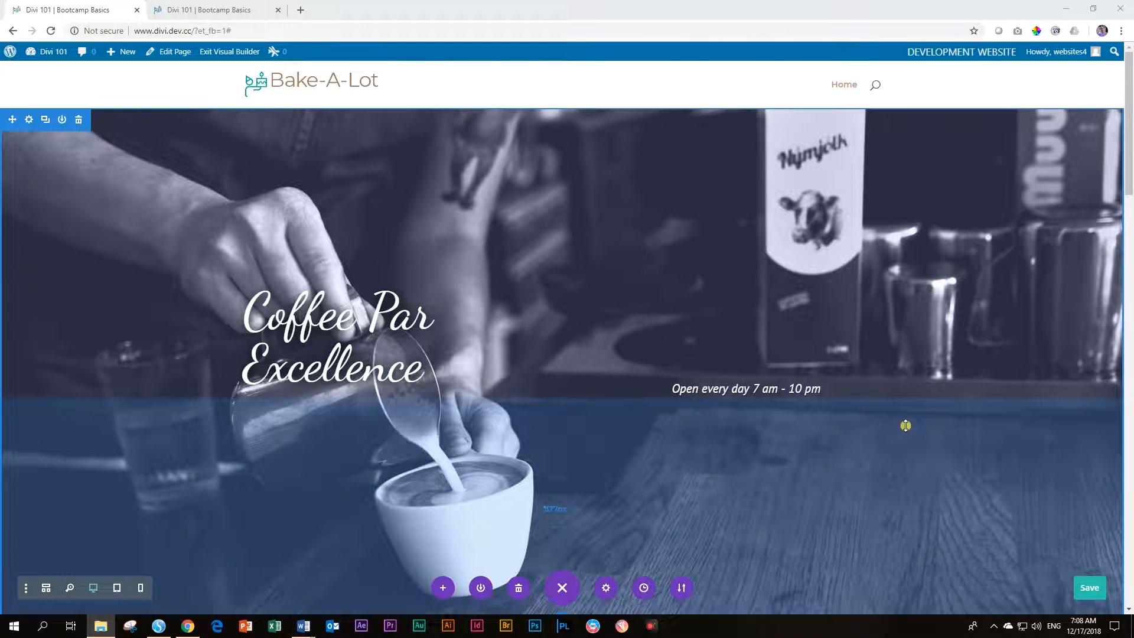
scroll(551, 458, down, 10)
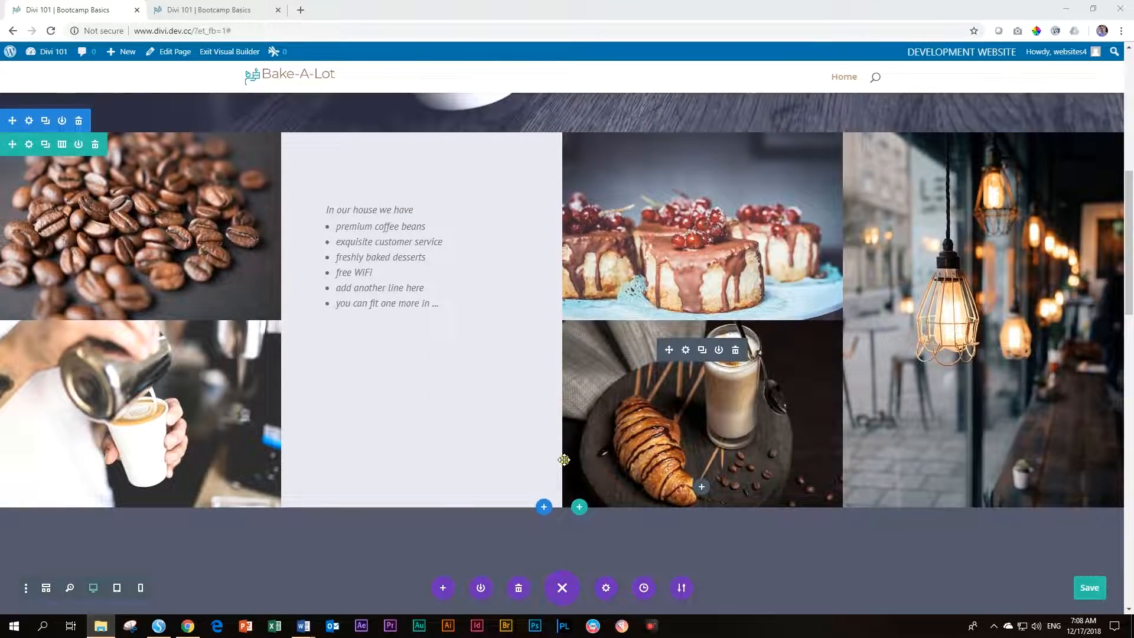
scroll(974, 383, down, 3)
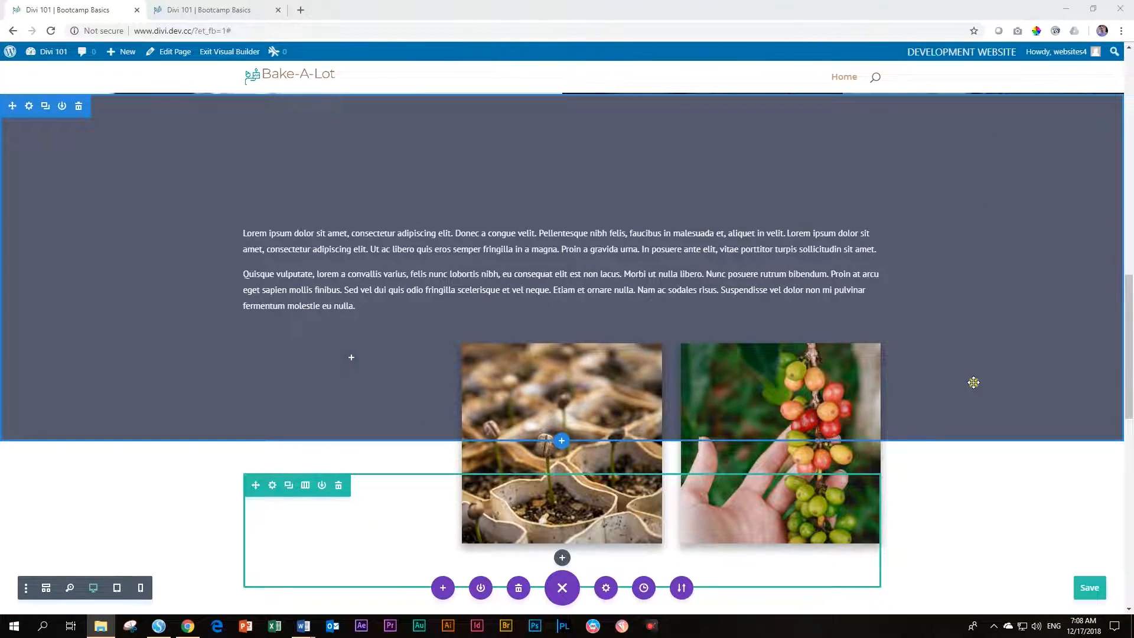
scroll(970, 386, up, 4)
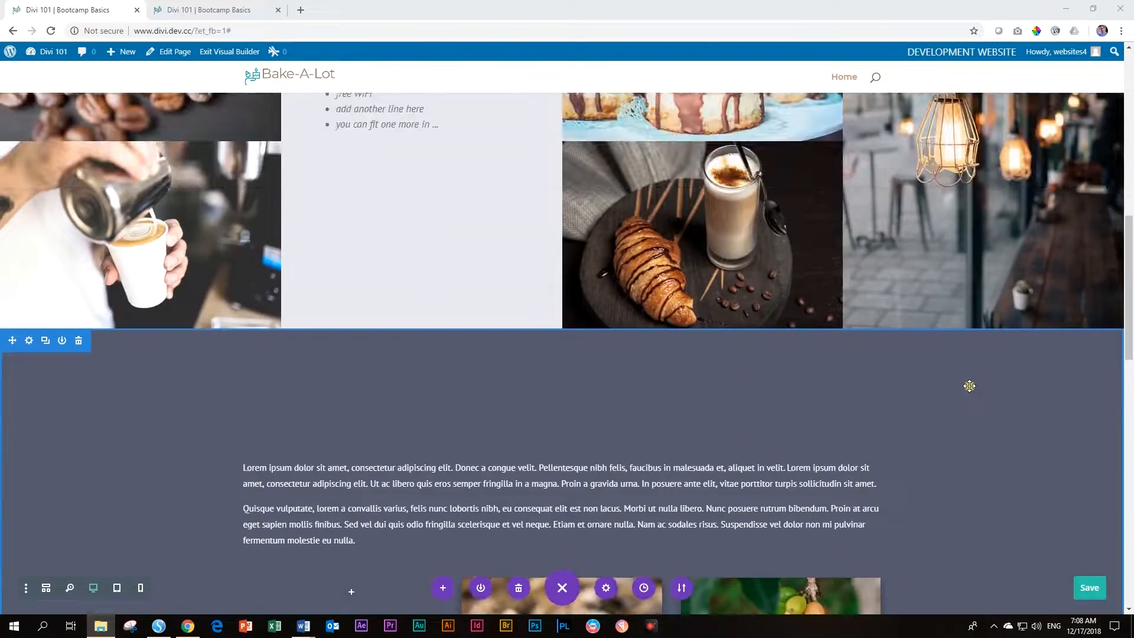
scroll(964, 388, up, 8)
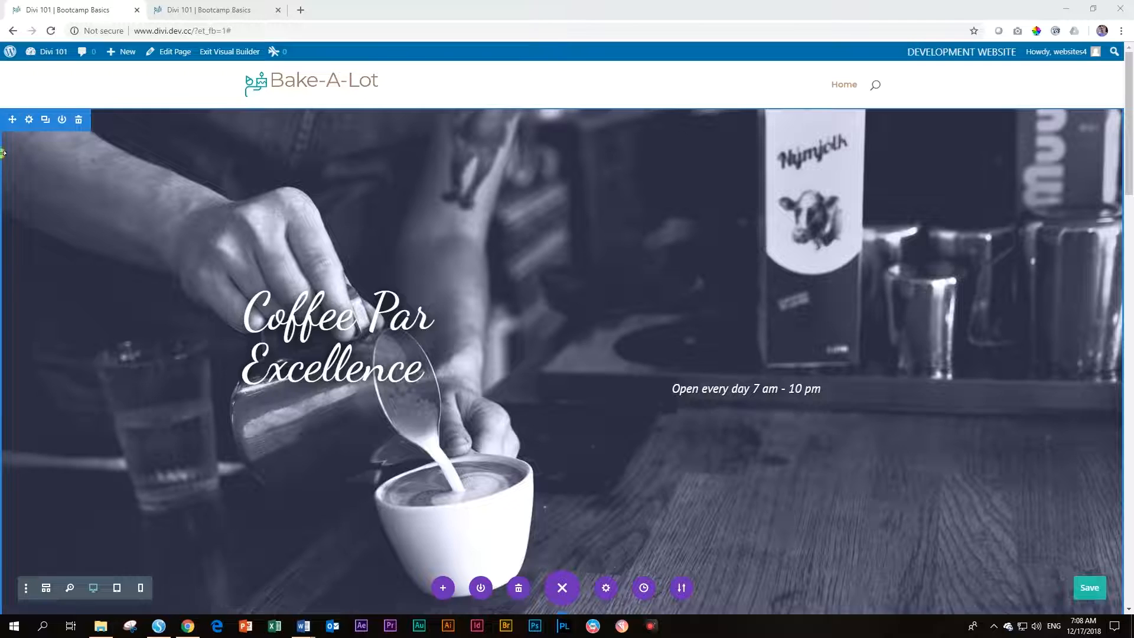
scroll(102, 461, down, 1)
scroll(102, 462, up, 1)
Set the hero section's background image to the baking-pan photo and save the section settings
click(28, 121)
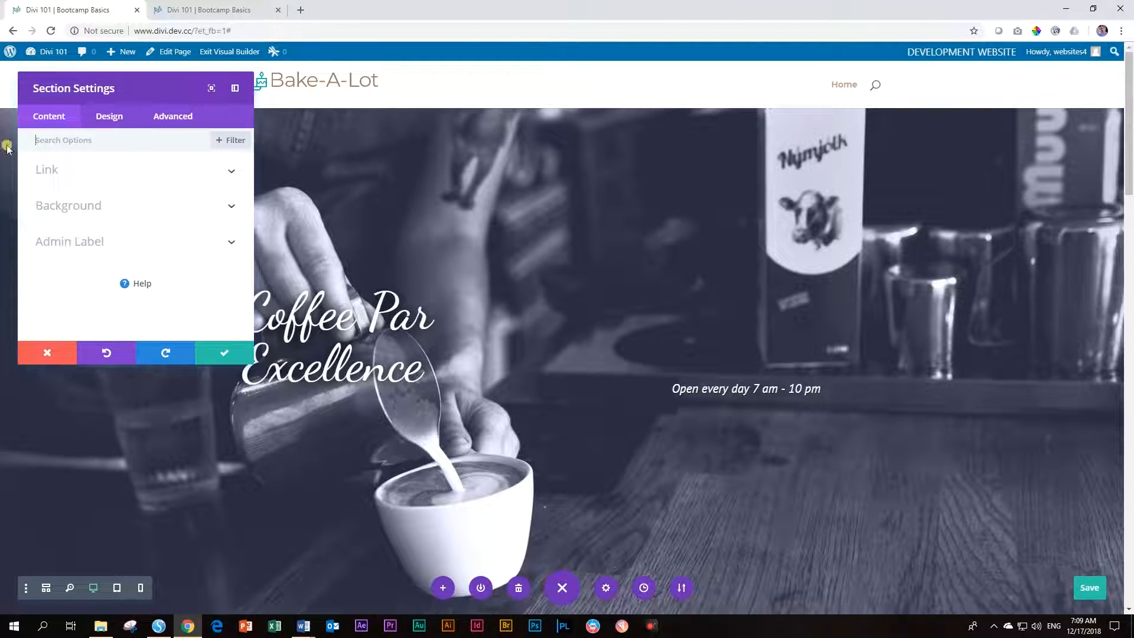
click(234, 92)
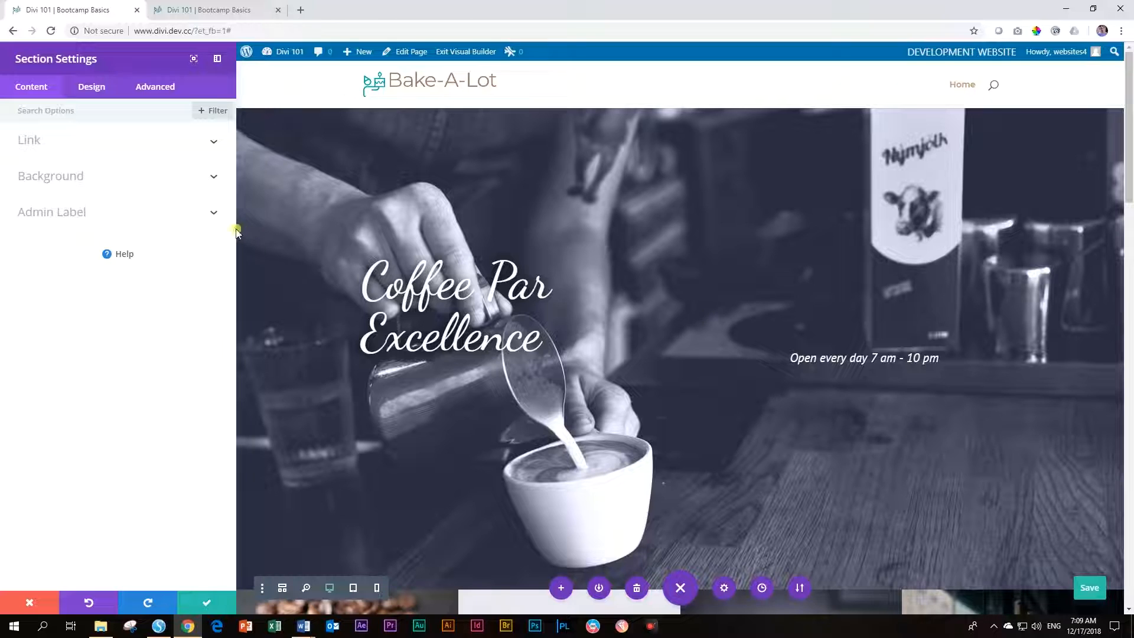
click(83, 180)
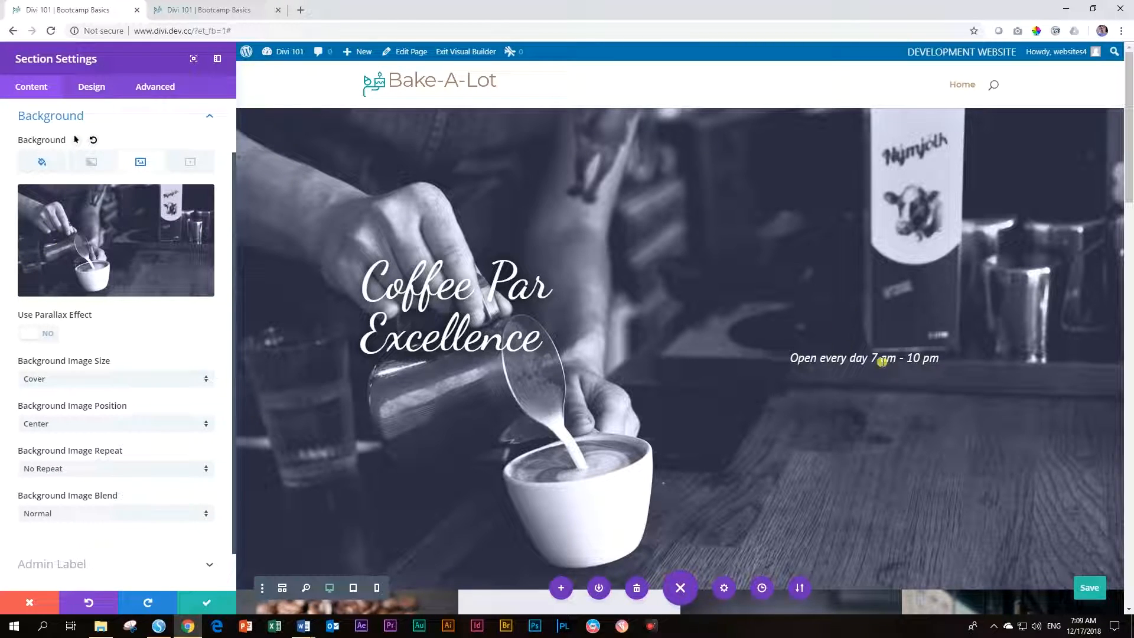
click(90, 253)
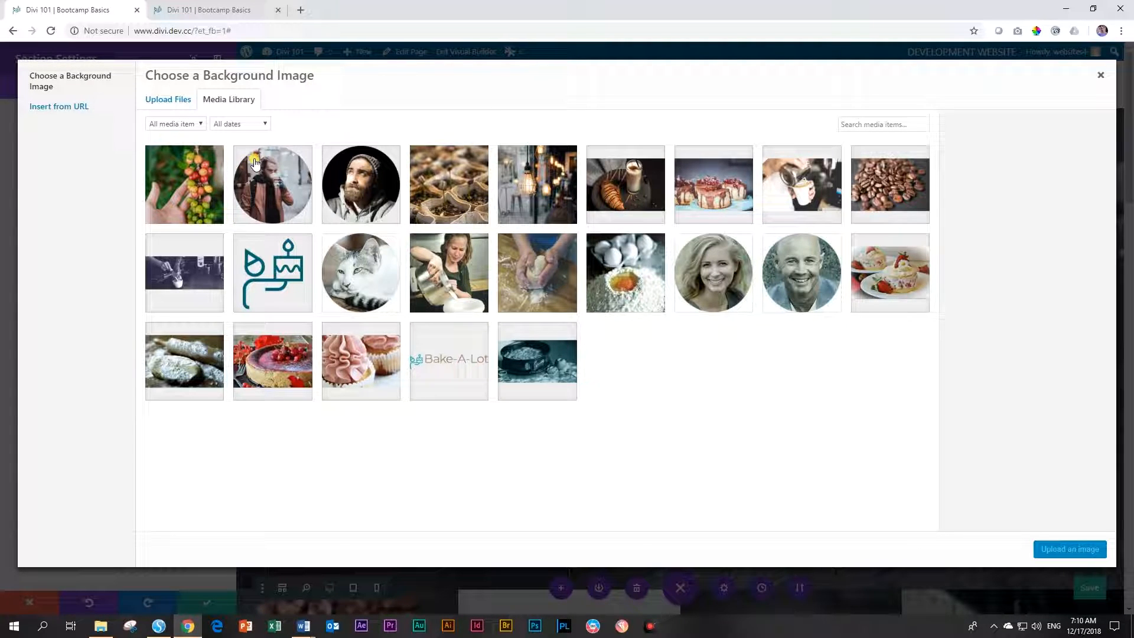
click(545, 370)
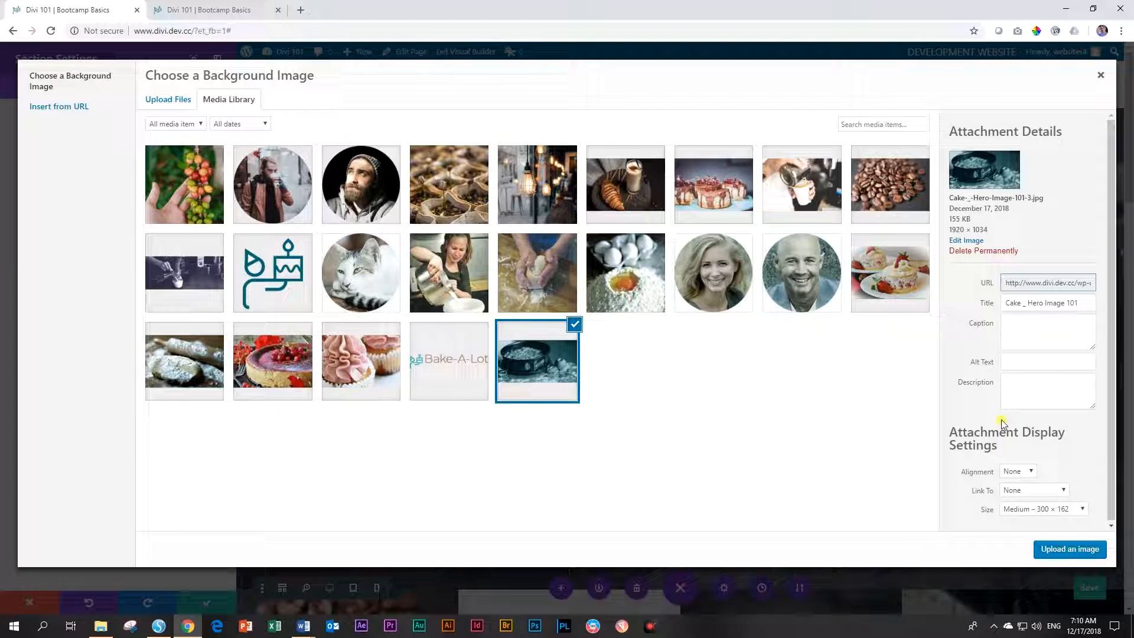
click(1065, 554)
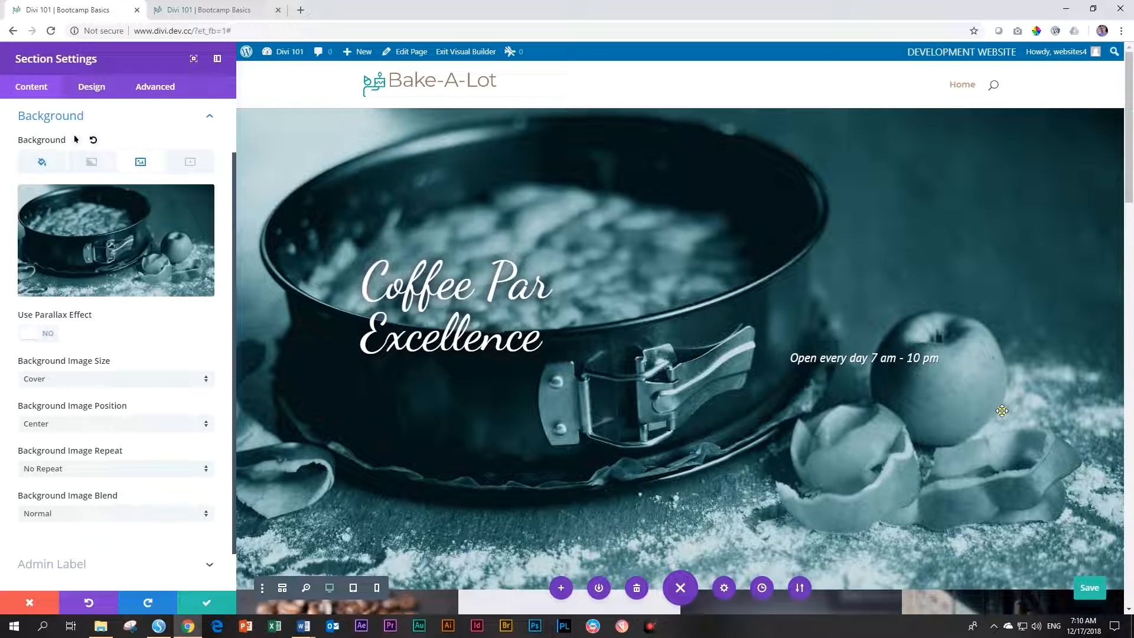
click(205, 605)
click(205, 606)
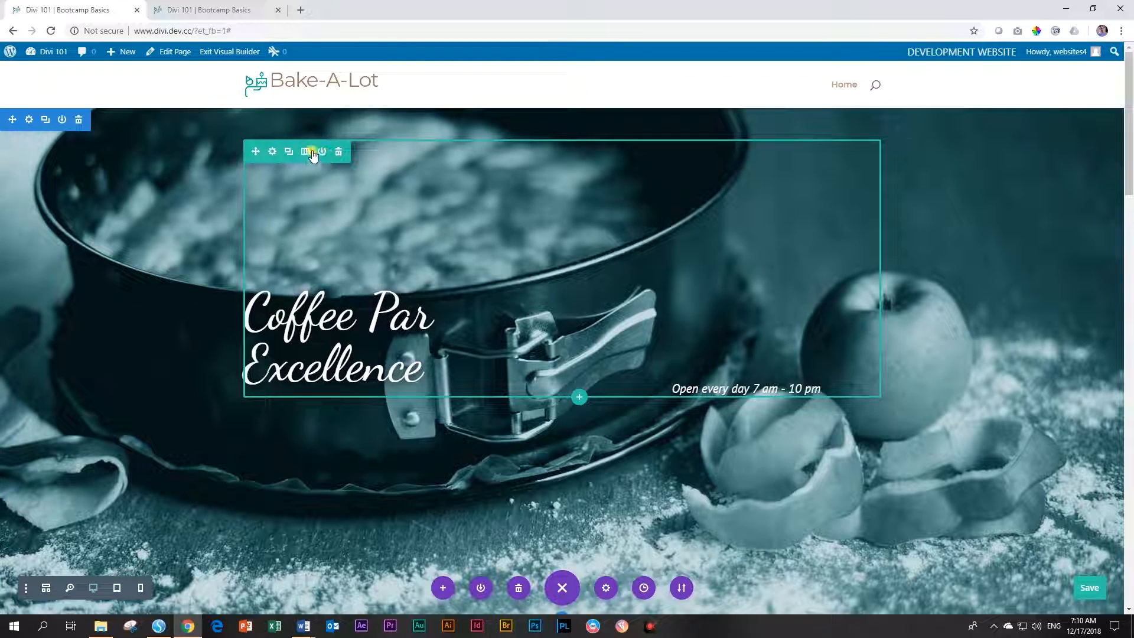
Rewrite the hero heading Text module to read 'Cakes for Every Occasion' and save it
mouse_move(308, 322)
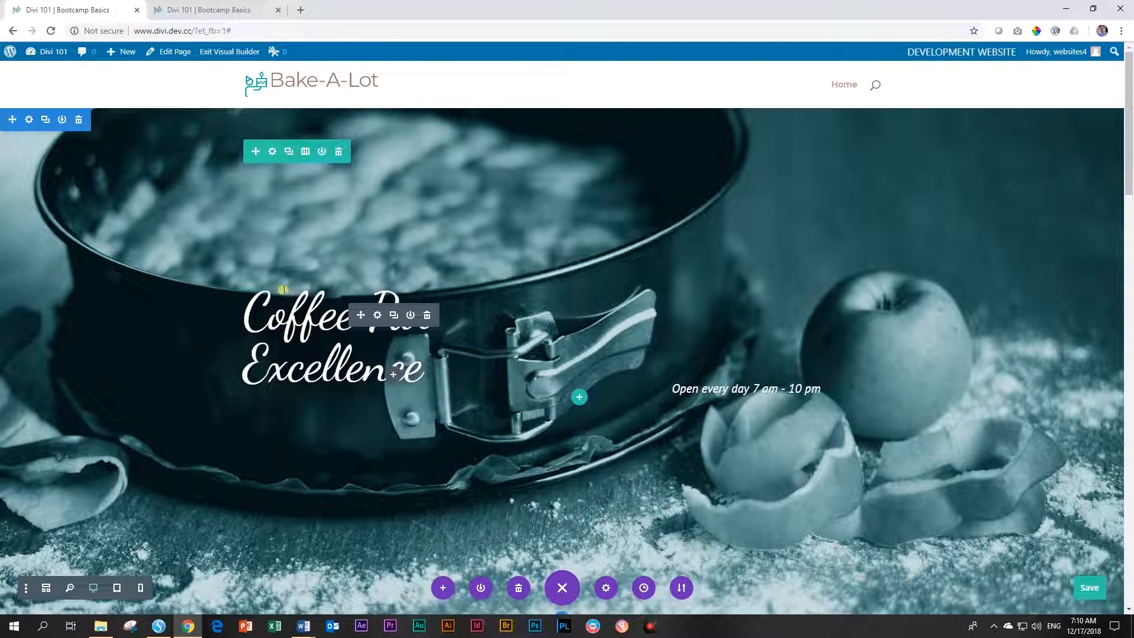
click(376, 317)
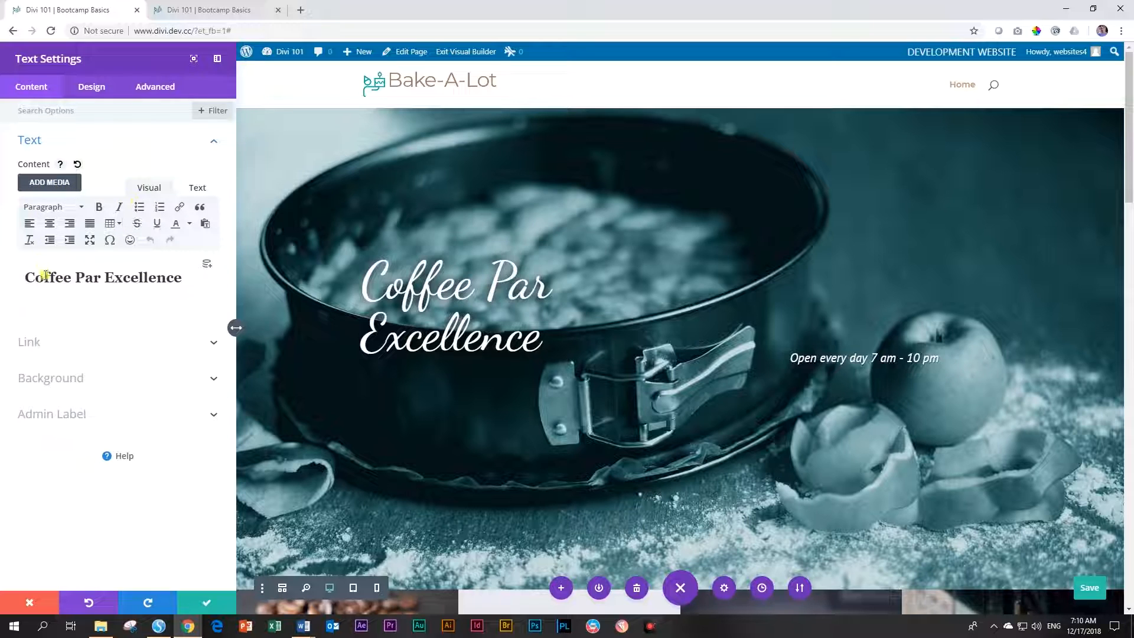
click(23, 277)
text(Cake)
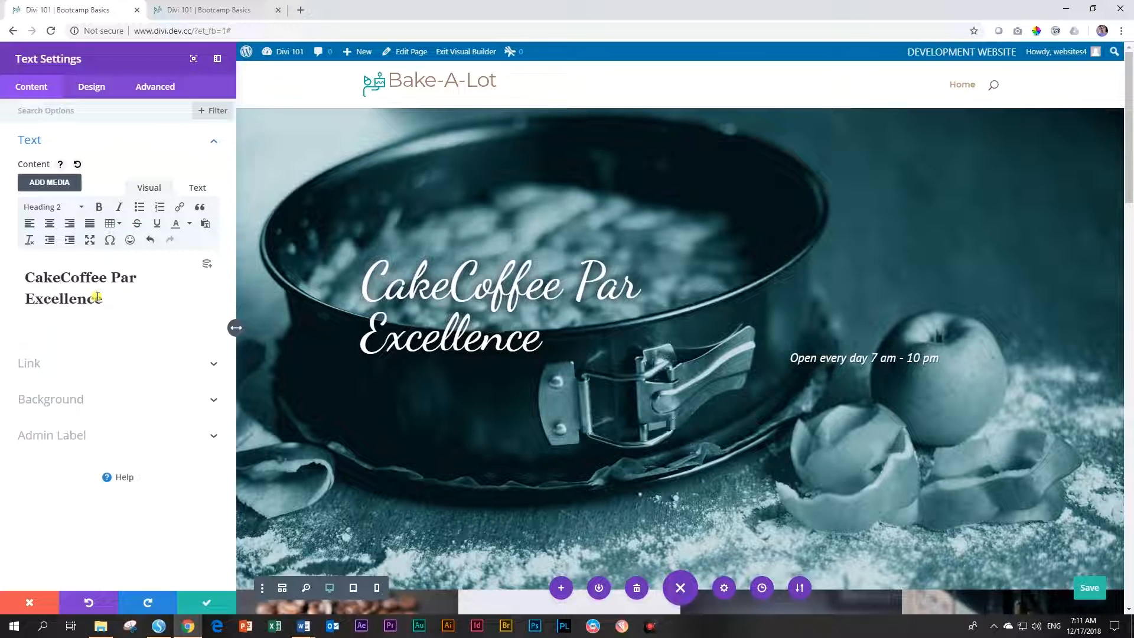
key(BackSpace)
key(BackSpace)
key(BackSpace)
key(BackSpace)
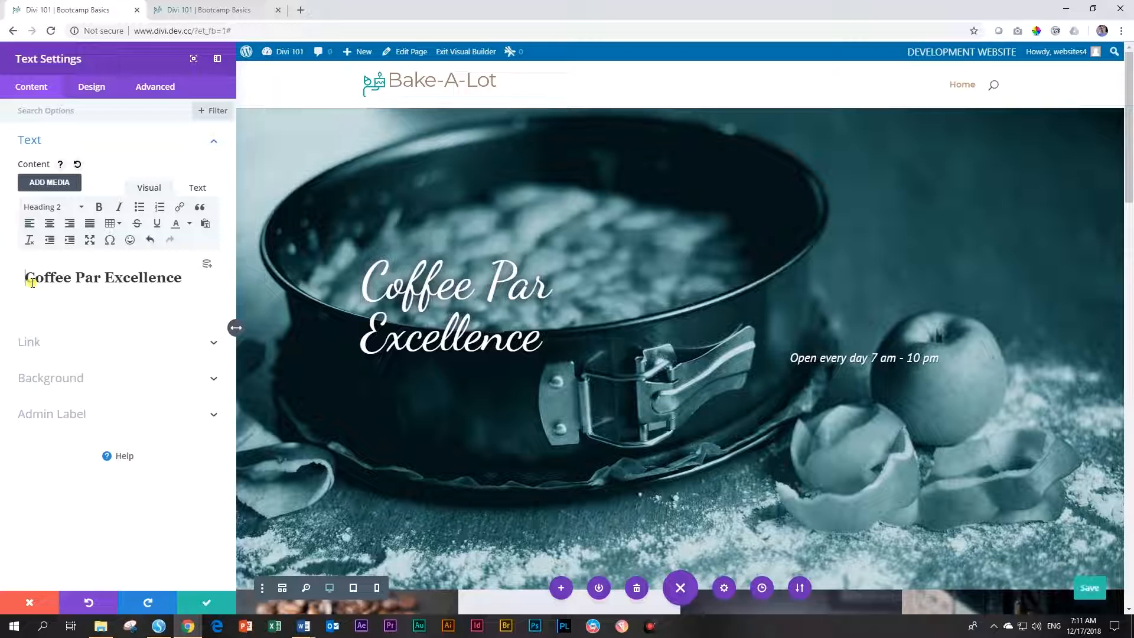
text(Cakes for Eve)
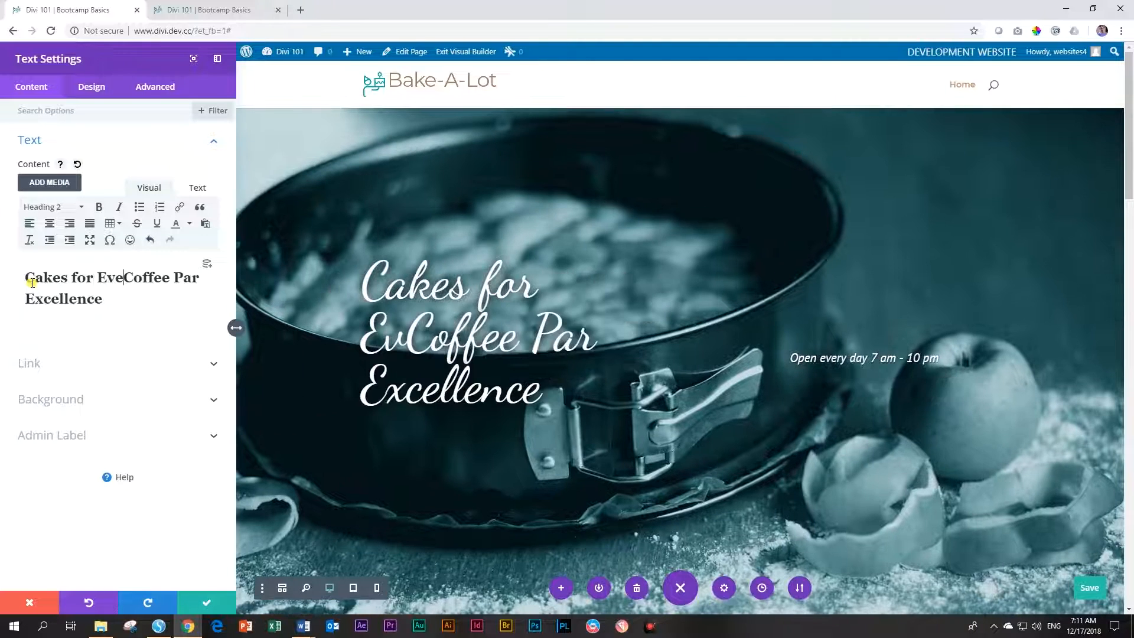
text(ry Occasi)
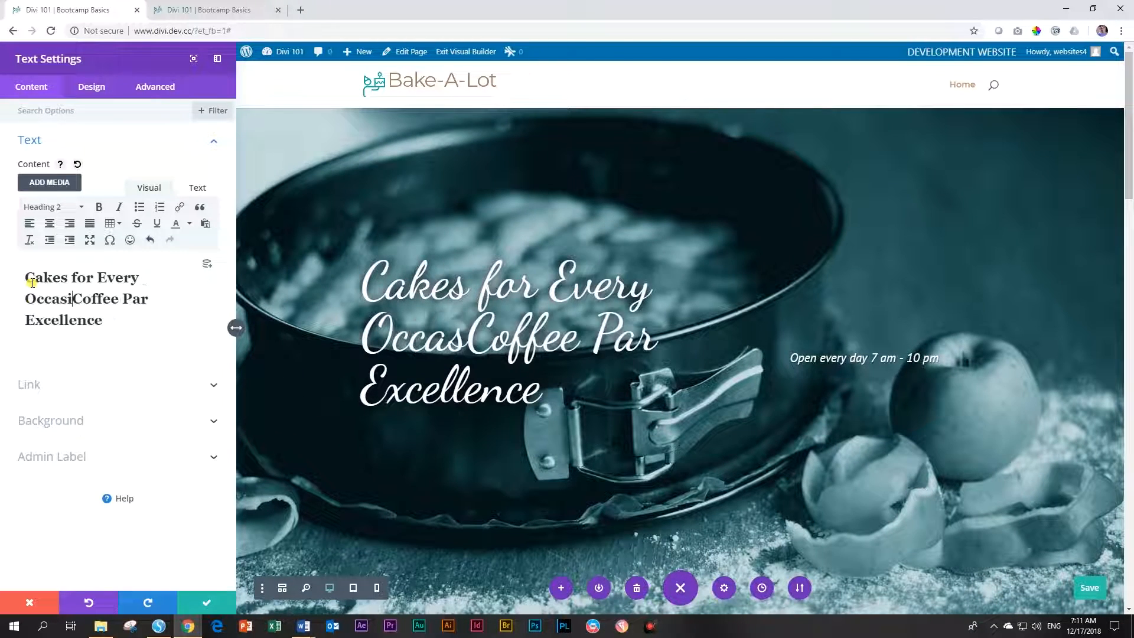
text(on)
key(Delete)
key(Delete)
key(Delete)
key(Delete)
key(Delete)
key(Delete)
key(Delete)
key(Delete)
key(Delete)
key(Delete)
key(Delete)
key(Delete)
key(Delete)
key(Delete)
key(Delete)
key(Delete)
key(Delete)
key(Delete)
key(Delete)
key(Delete)
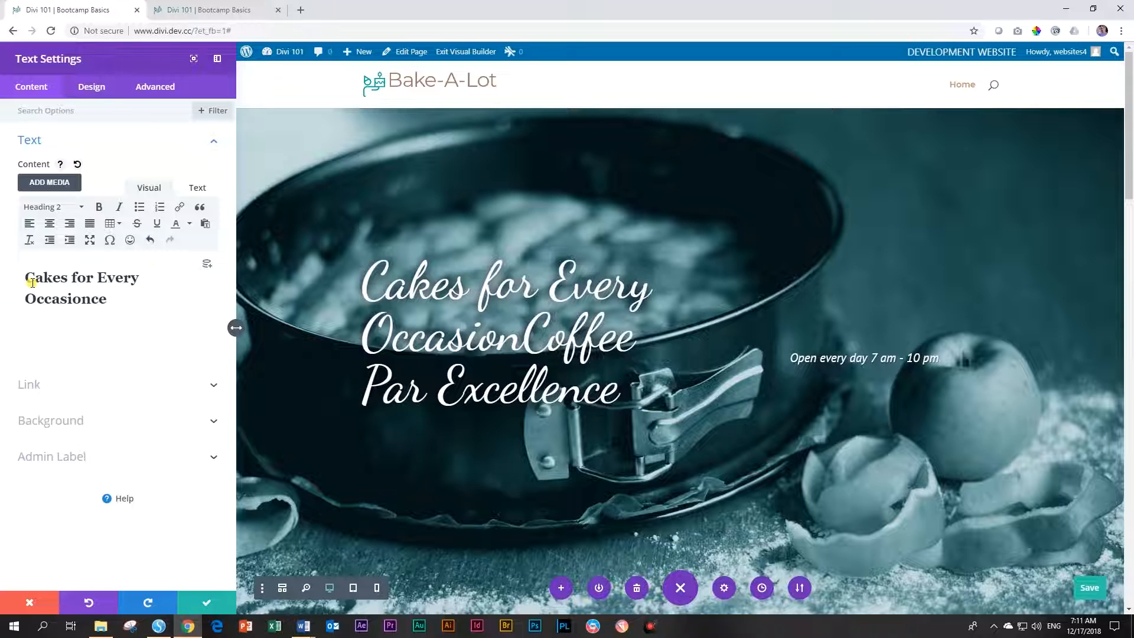
key(Delete)
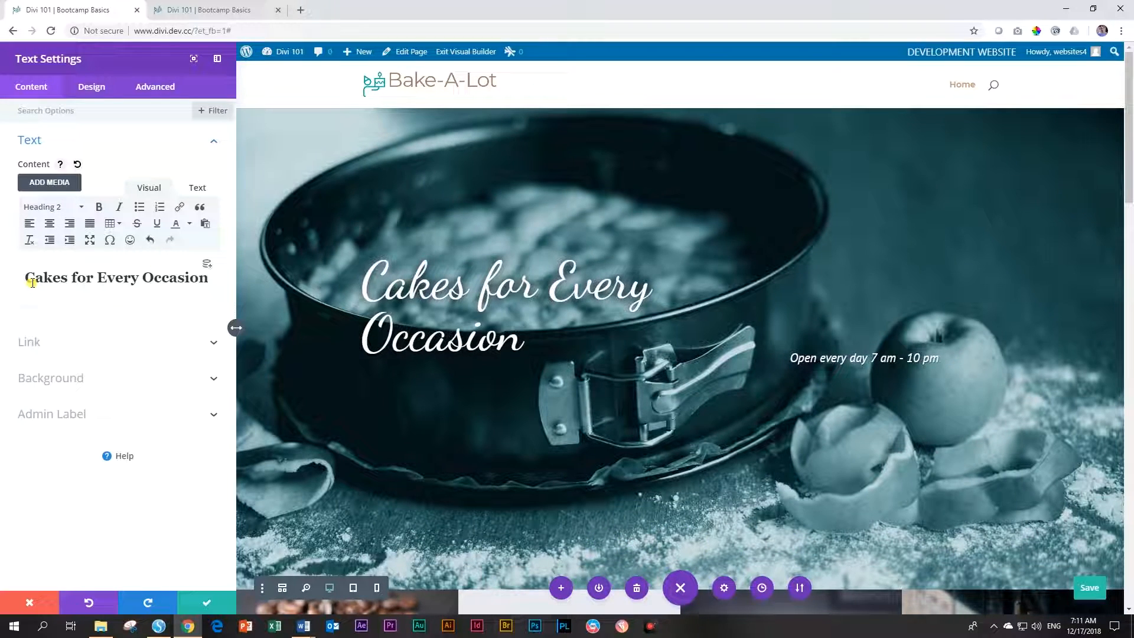
click(211, 605)
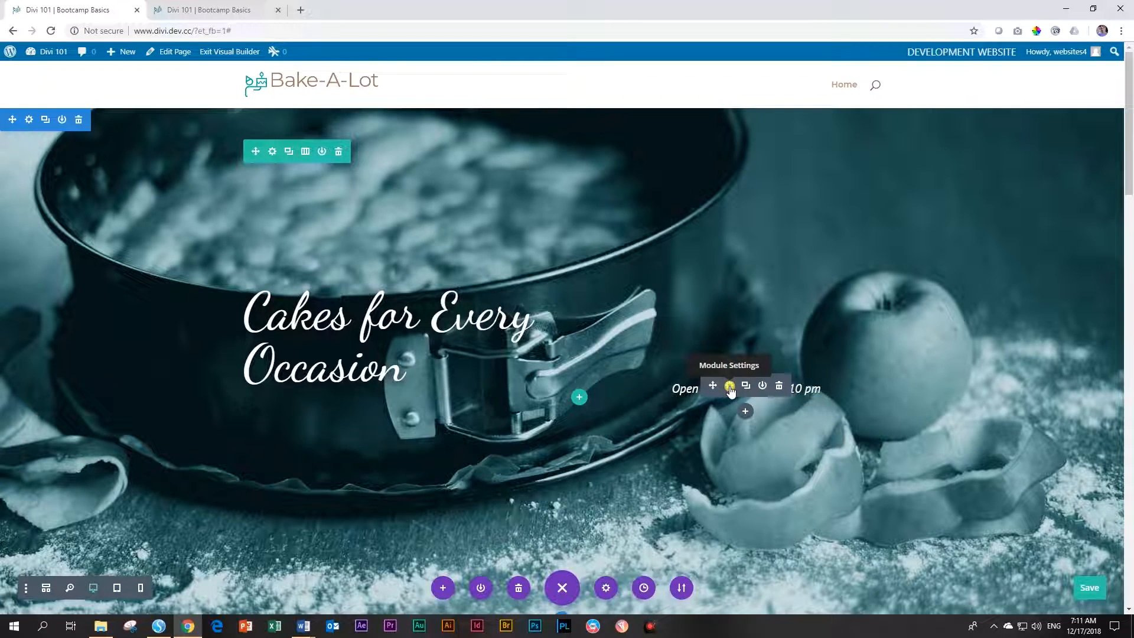
Edit the hours text to 'Open Mondays to Saturdays 7 am - 5 pm' and save the page
click(731, 386)
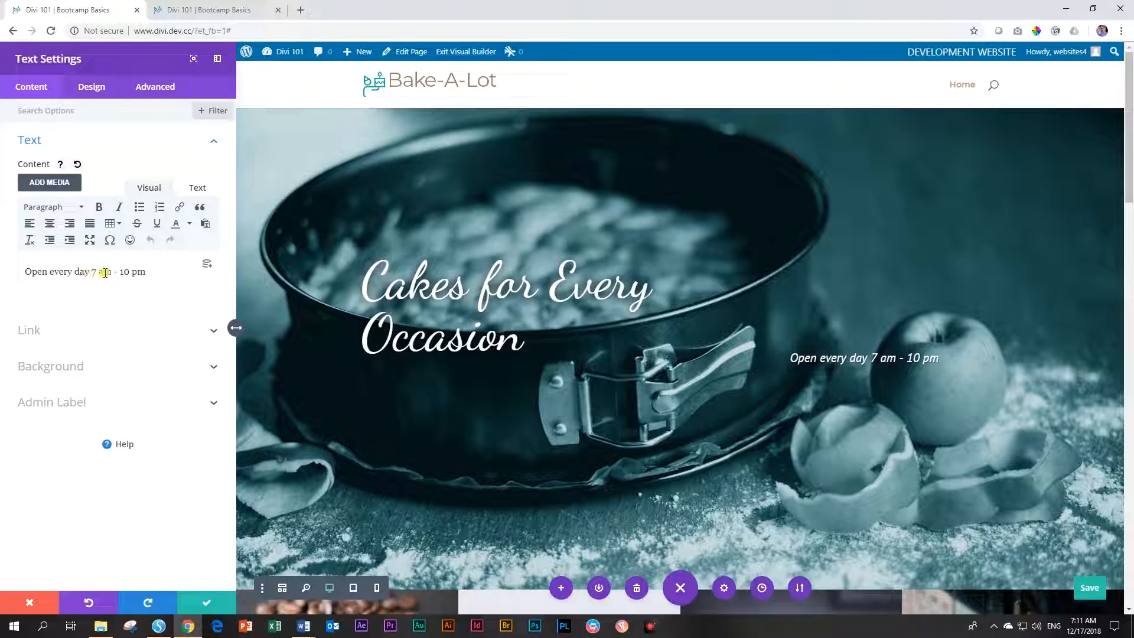
double_click(61, 271)
text(Mondays to Saturdays)
key(Delete)
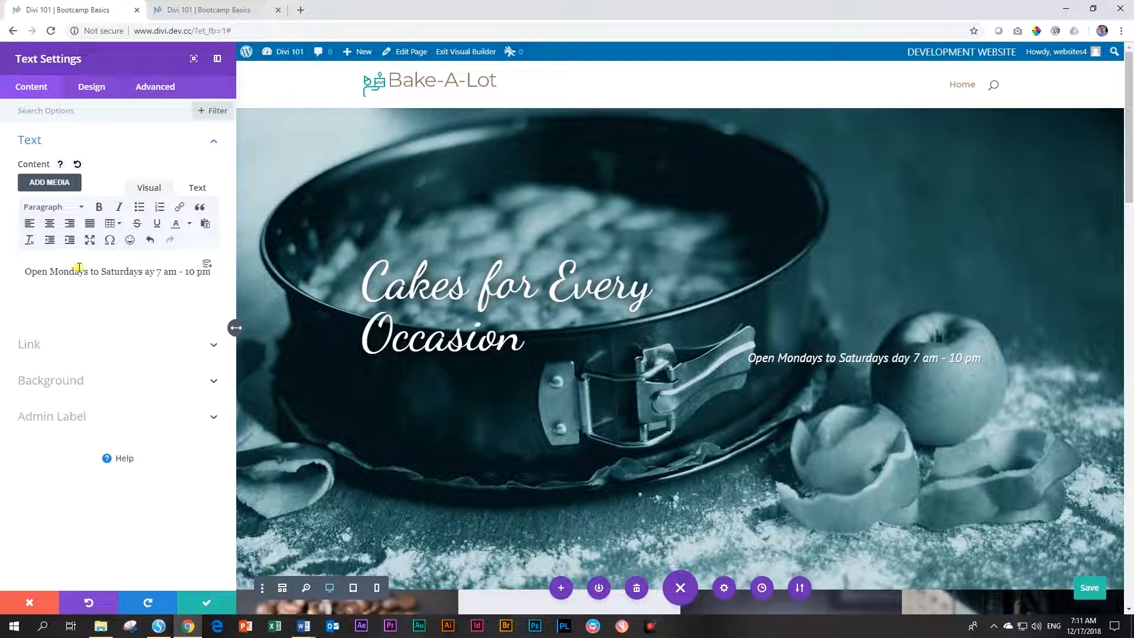
key(Delete)
key(Delete)
key(Delete)
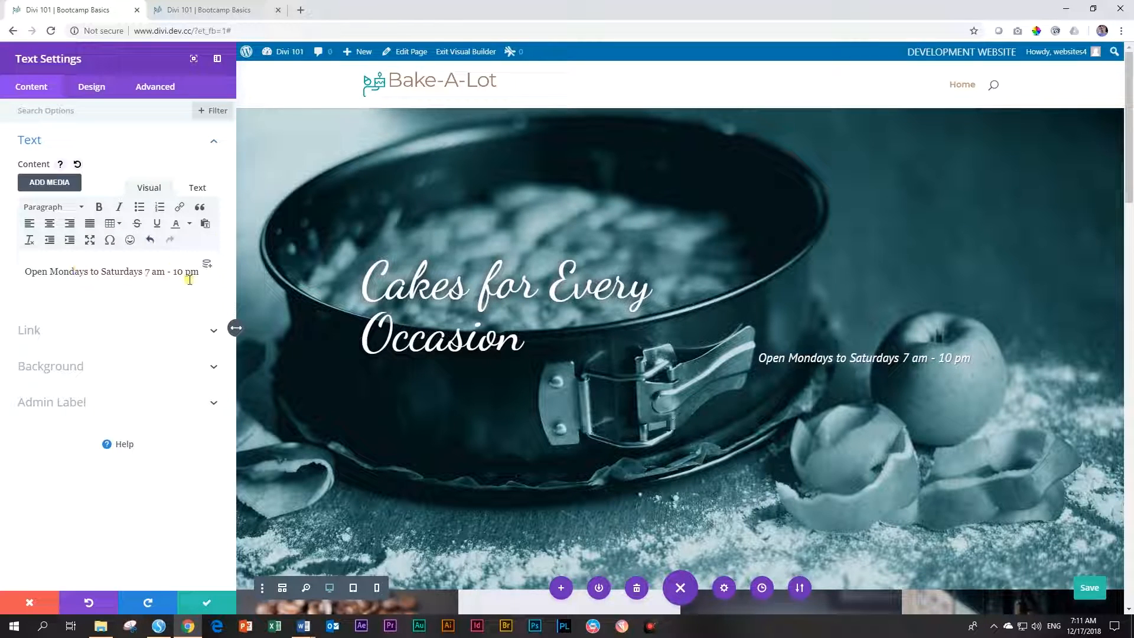
drag(173, 272, 184, 271)
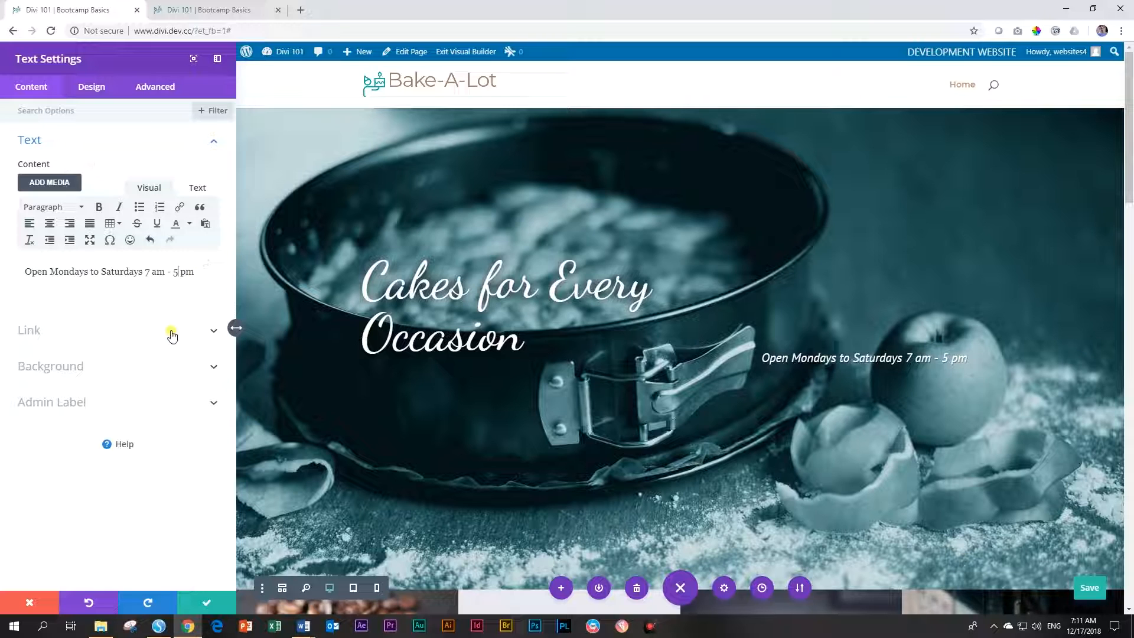
click(203, 603)
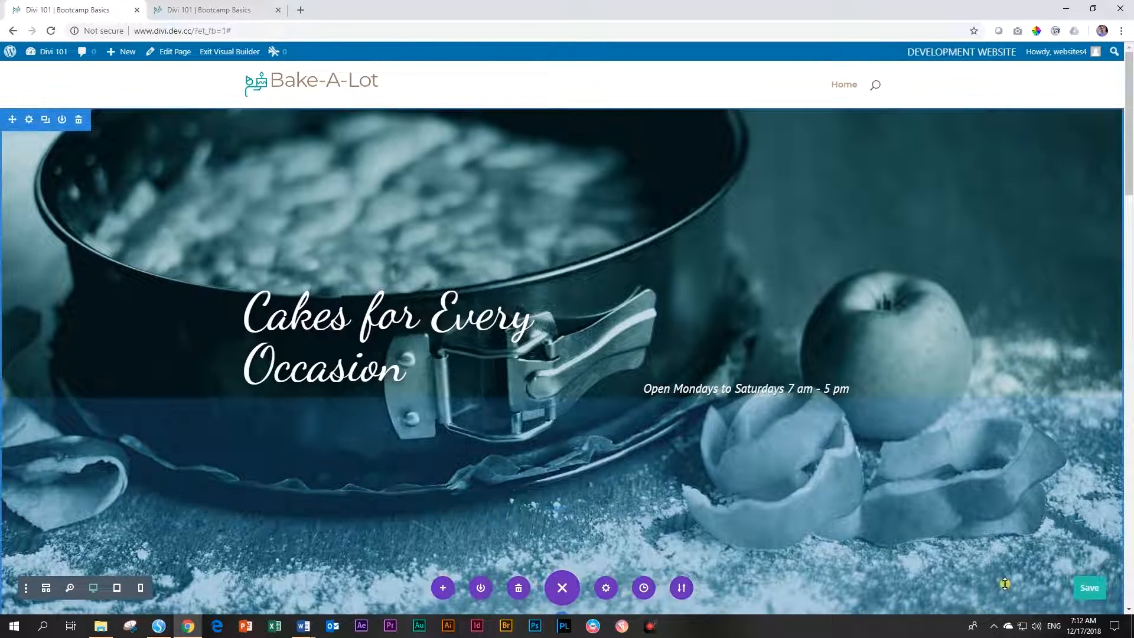
click(1091, 592)
key(ctrl+s)
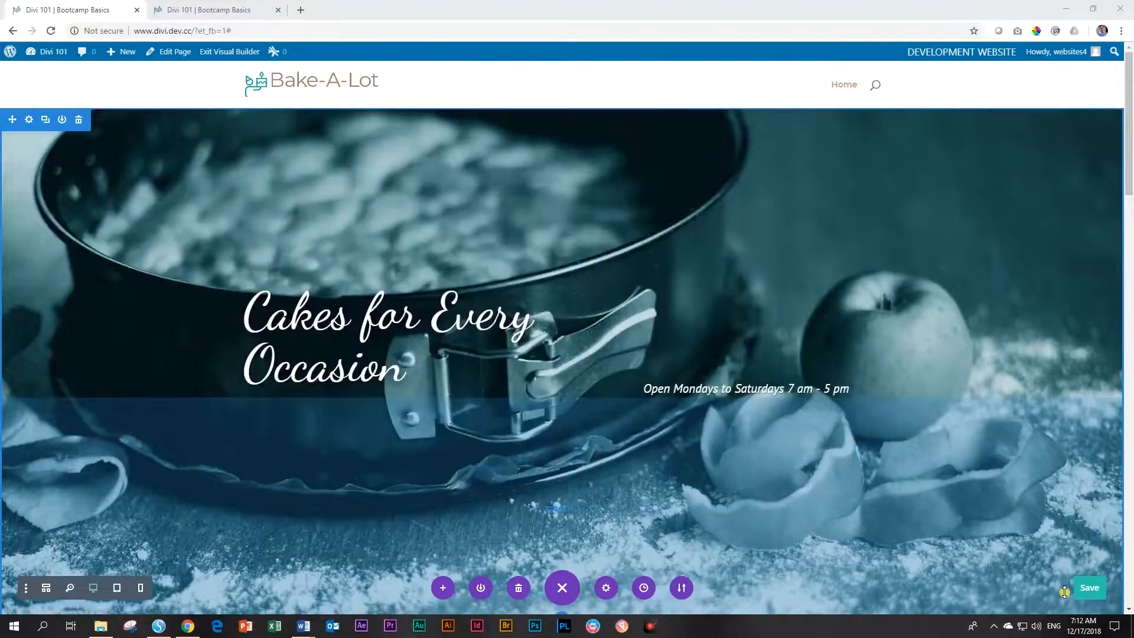
Scroll to the image grid and open the coffee-beans Image module's settings
scroll(974, 511, down, 8)
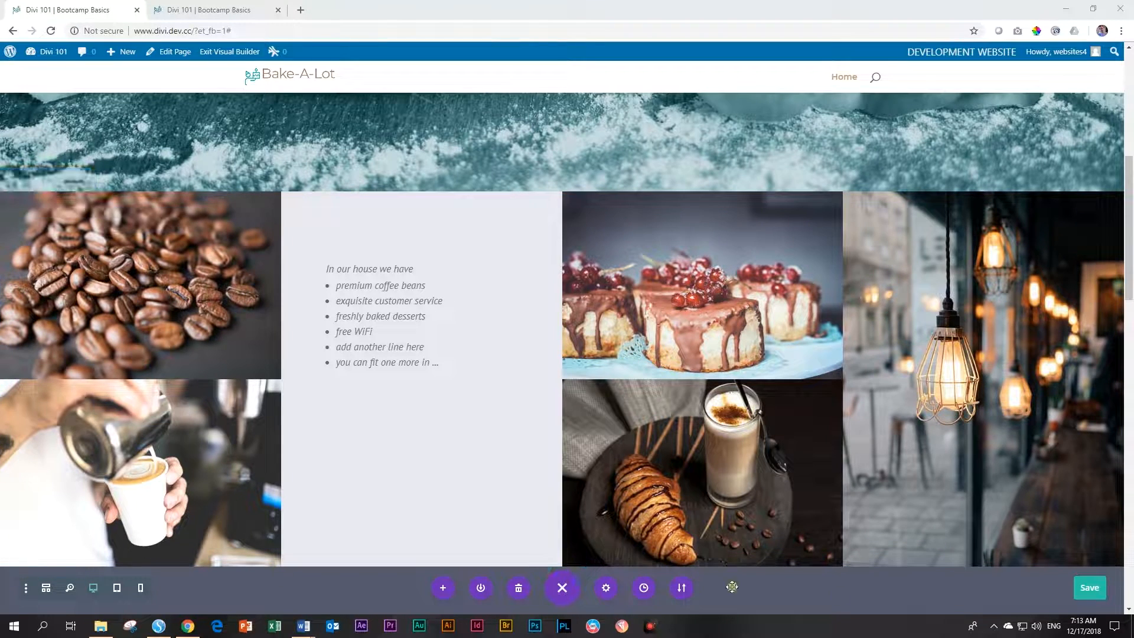
mouse_move(142, 229)
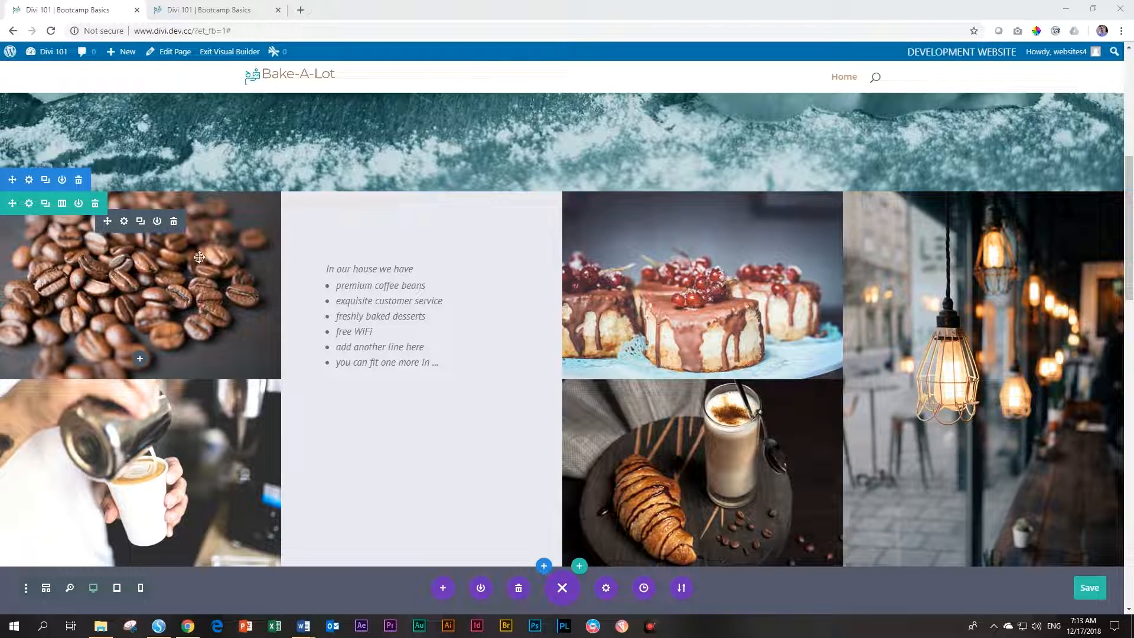
click(125, 222)
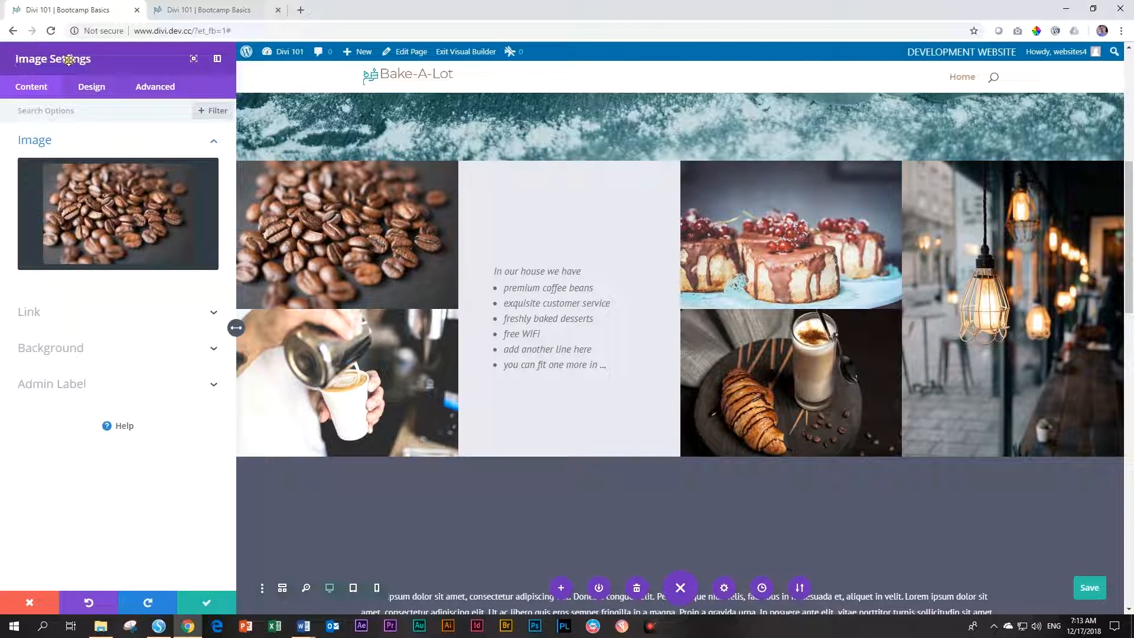
Swap the open grid image module's photo for the strawberry cake photo
mouse_move(83, 204)
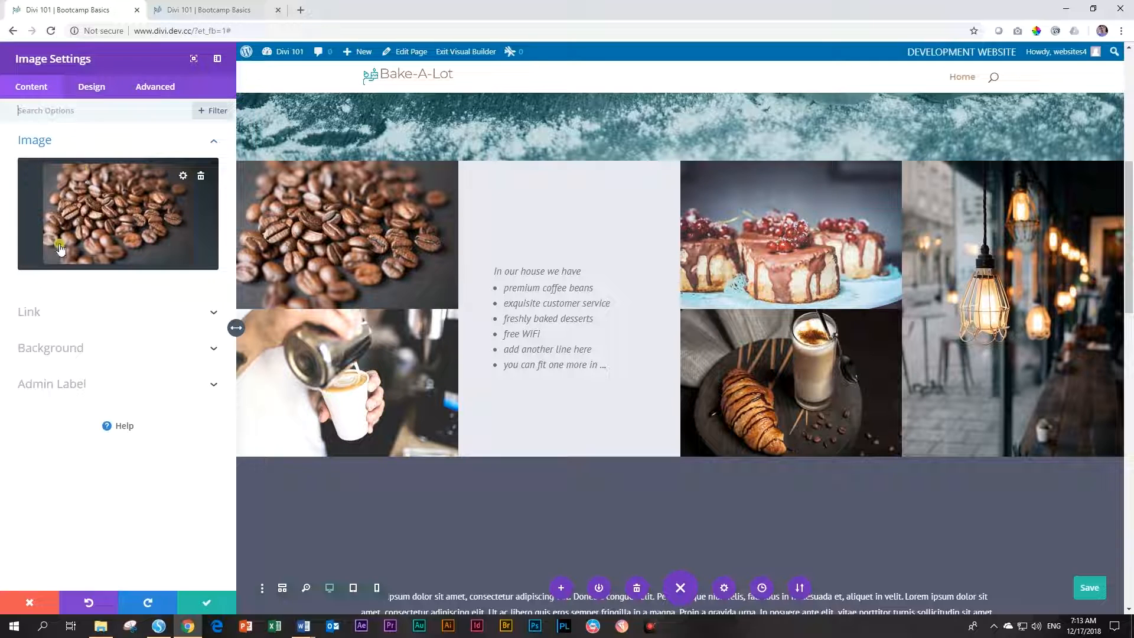
click(115, 223)
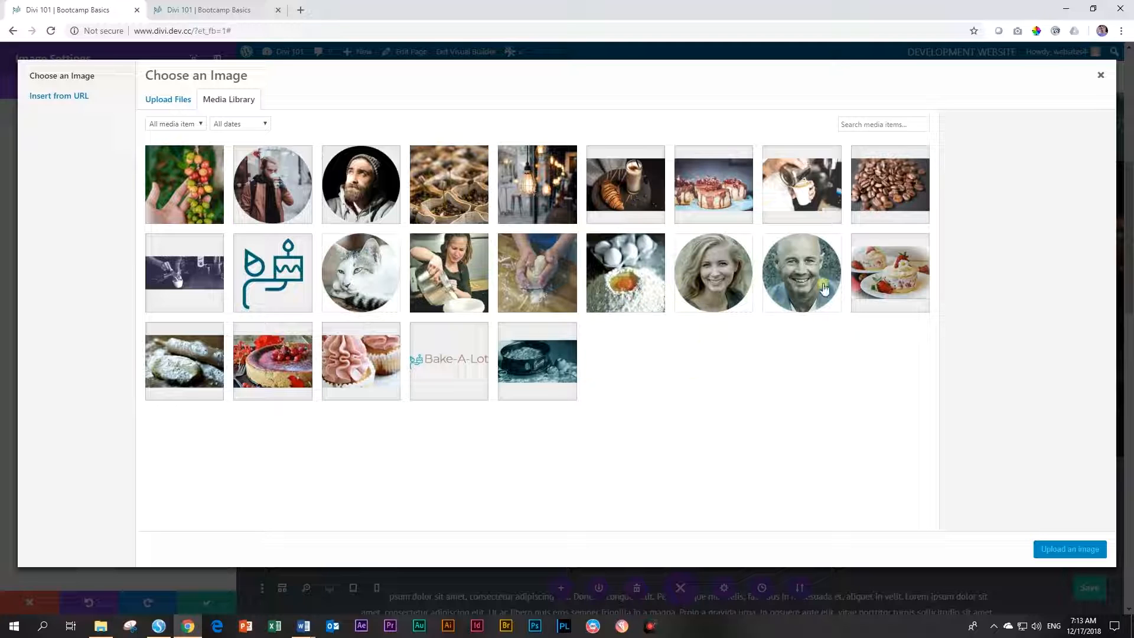
click(889, 278)
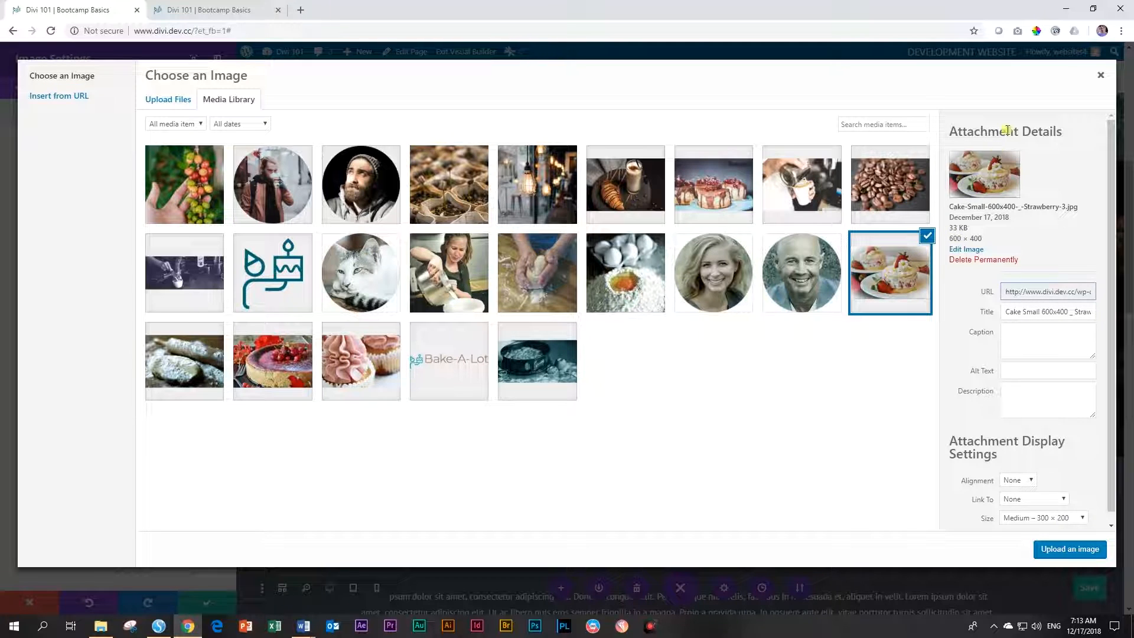
click(1070, 550)
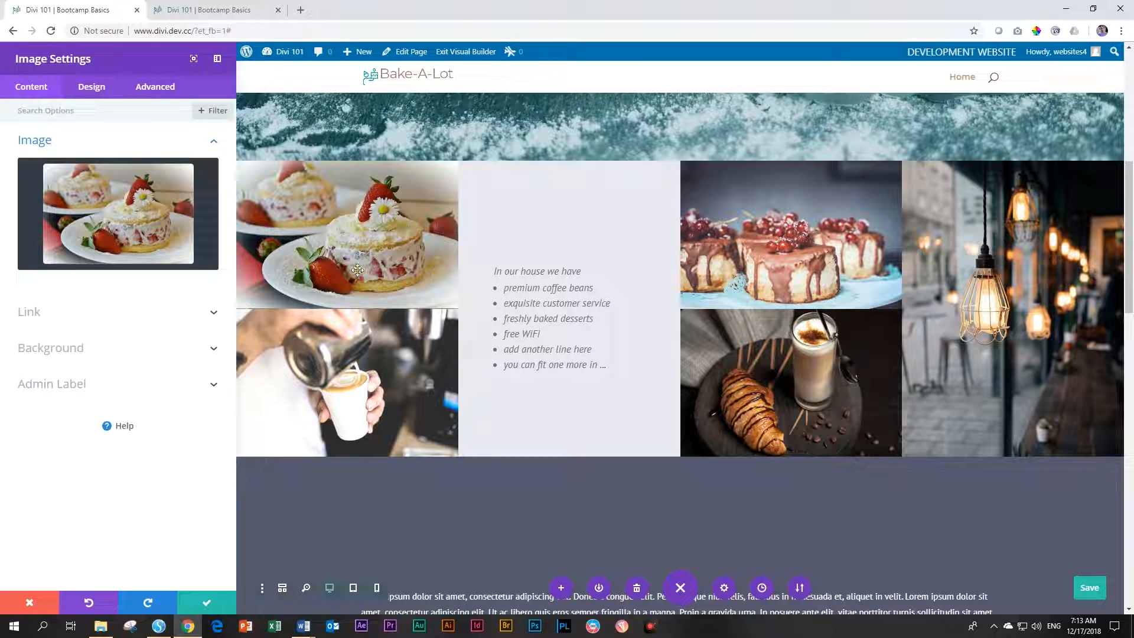
click(206, 601)
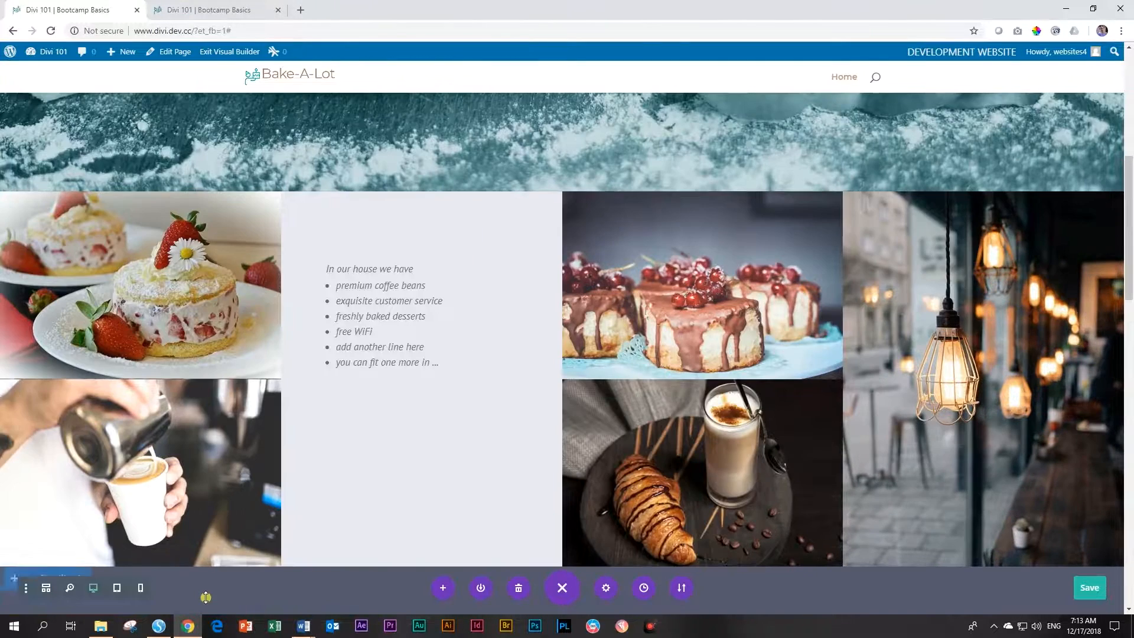
Replace the coffee-pouring image with the dough and rolling pin photo, then save the page
mouse_move(123, 438)
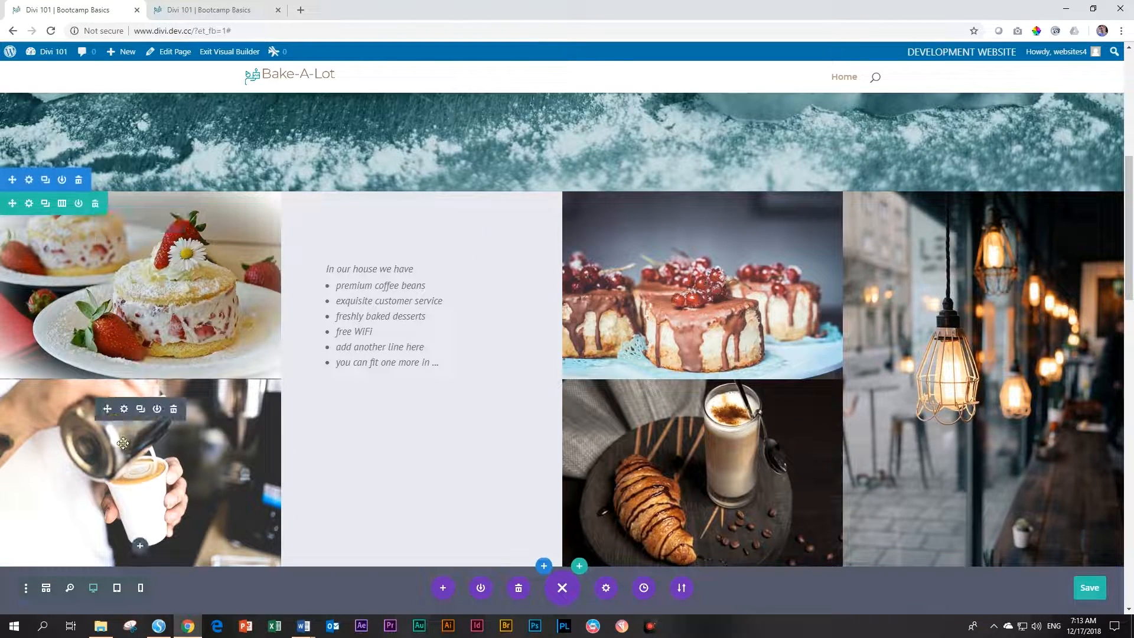
click(124, 410)
click(106, 230)
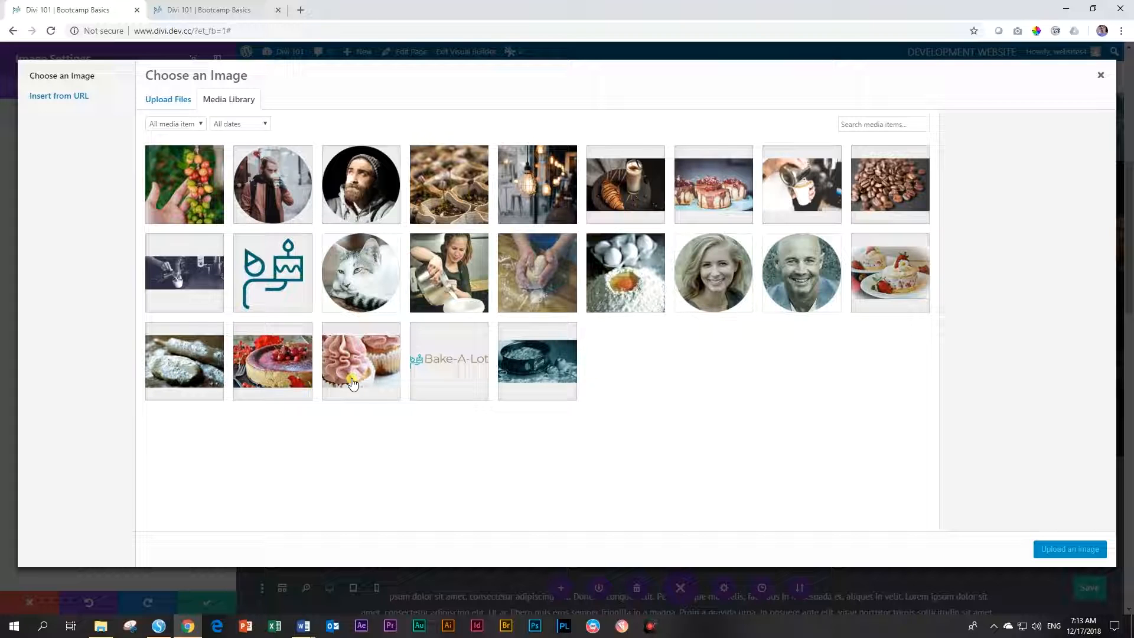
click(184, 376)
click(1063, 549)
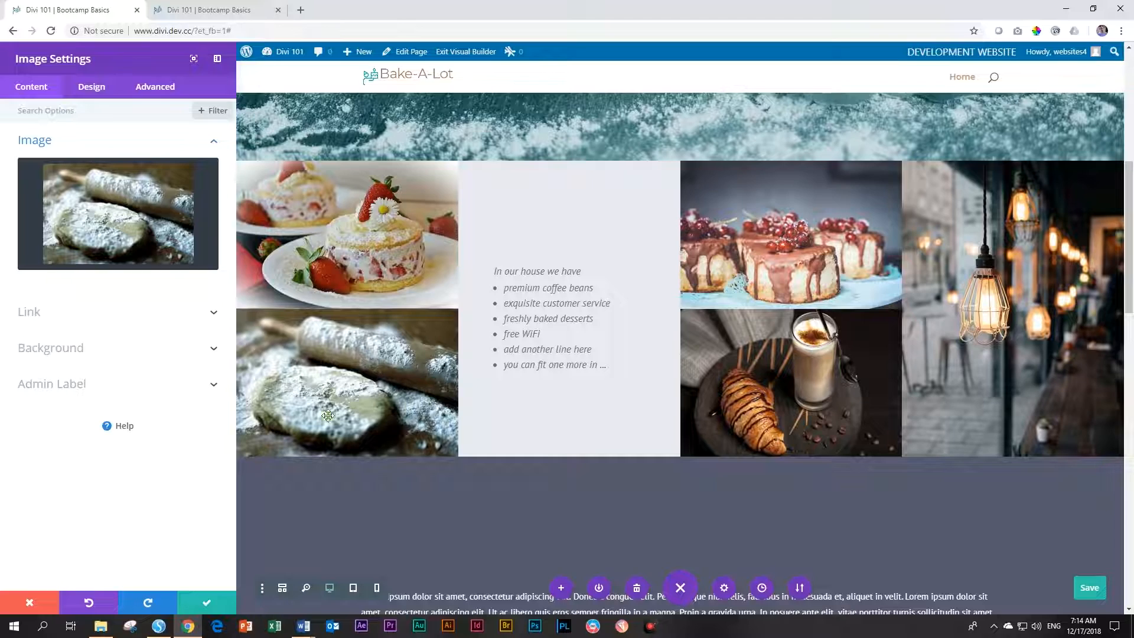
click(213, 604)
key(ctrl+s)
Replace the chocolate cherry cakes image with the cupcakes photo
mouse_move(737, 216)
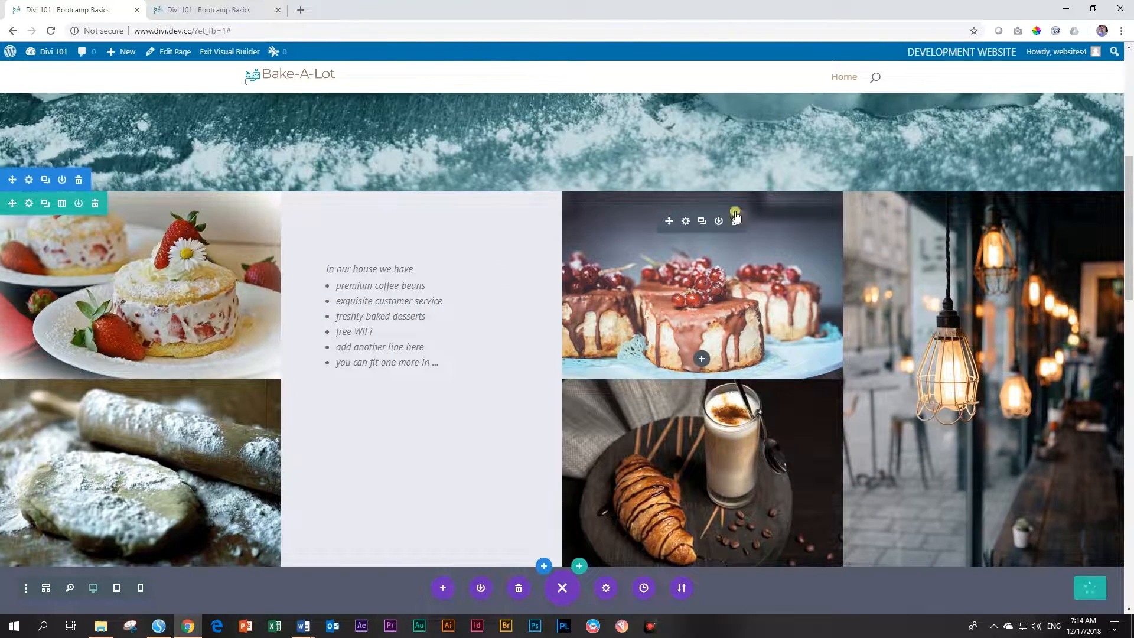
click(685, 222)
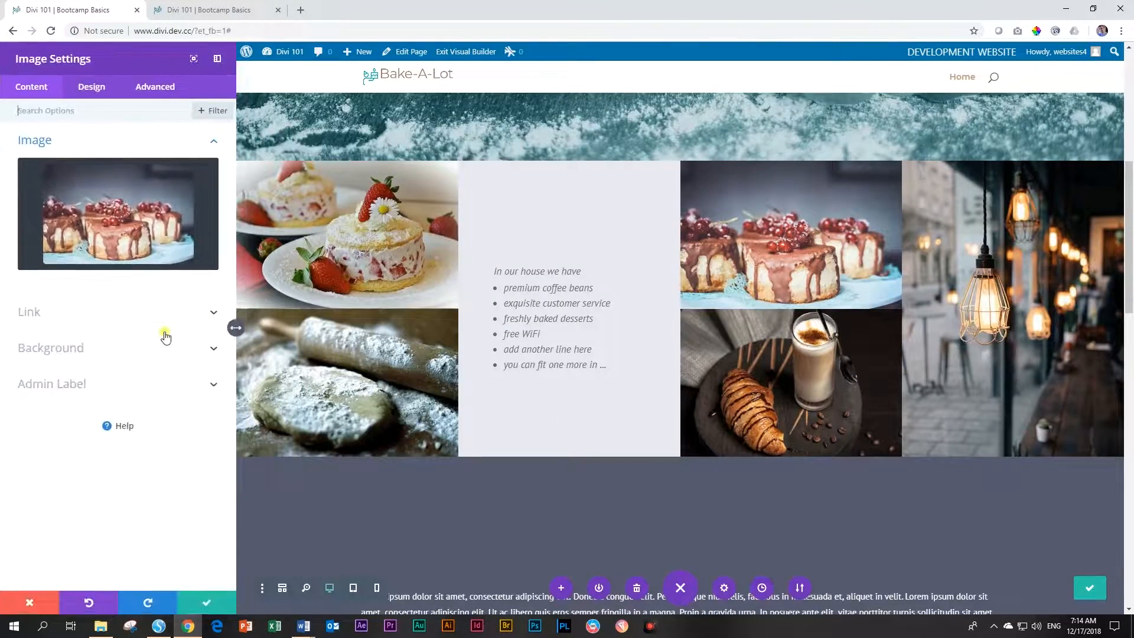
click(126, 212)
click(352, 357)
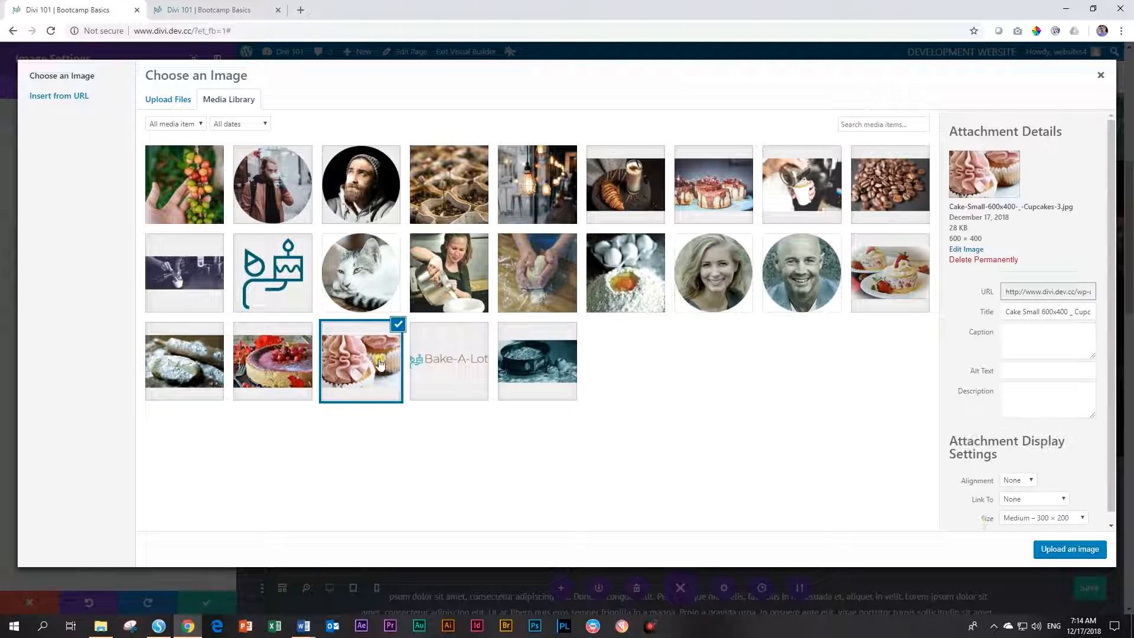
click(1049, 550)
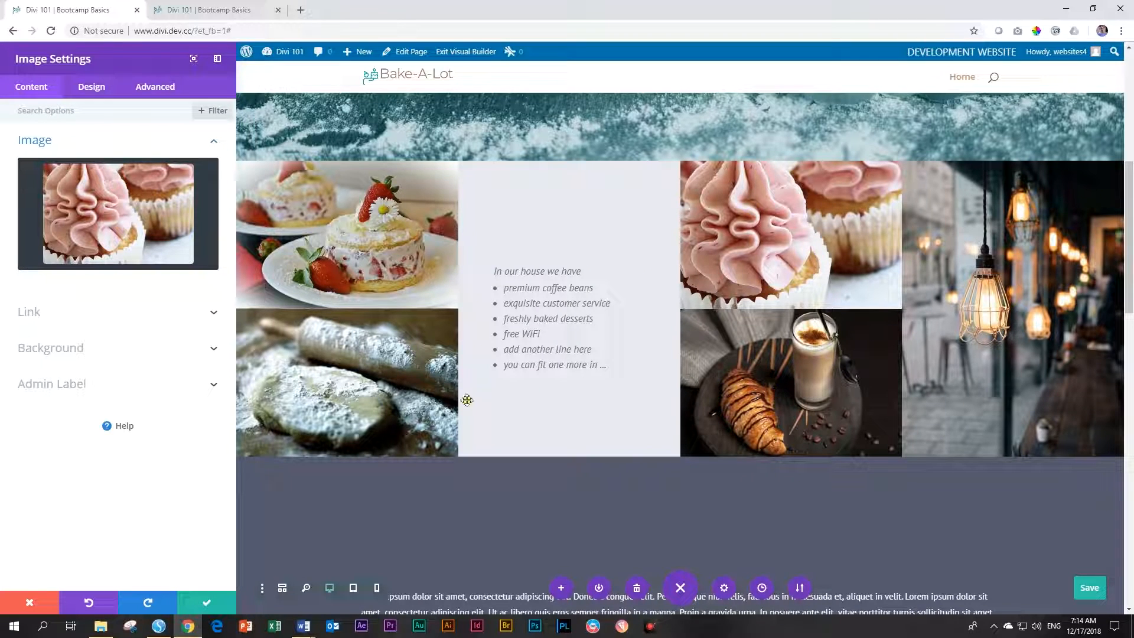
click(206, 603)
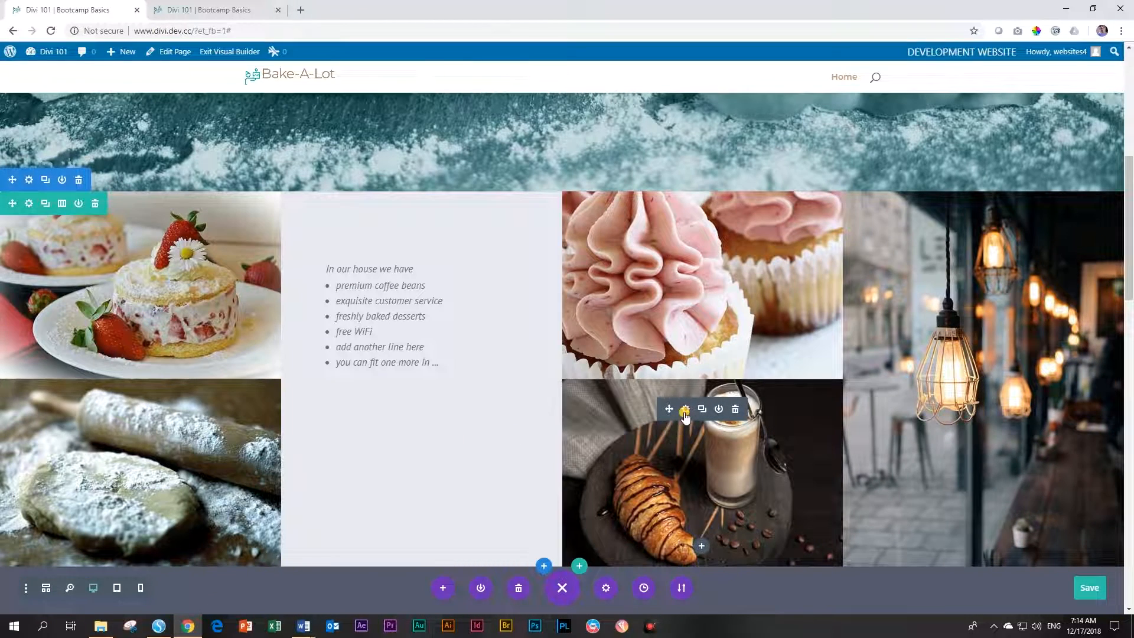
Replace the croissant image with the berry cheesecake photo
click(678, 407)
click(48, 238)
click(277, 368)
click(1070, 549)
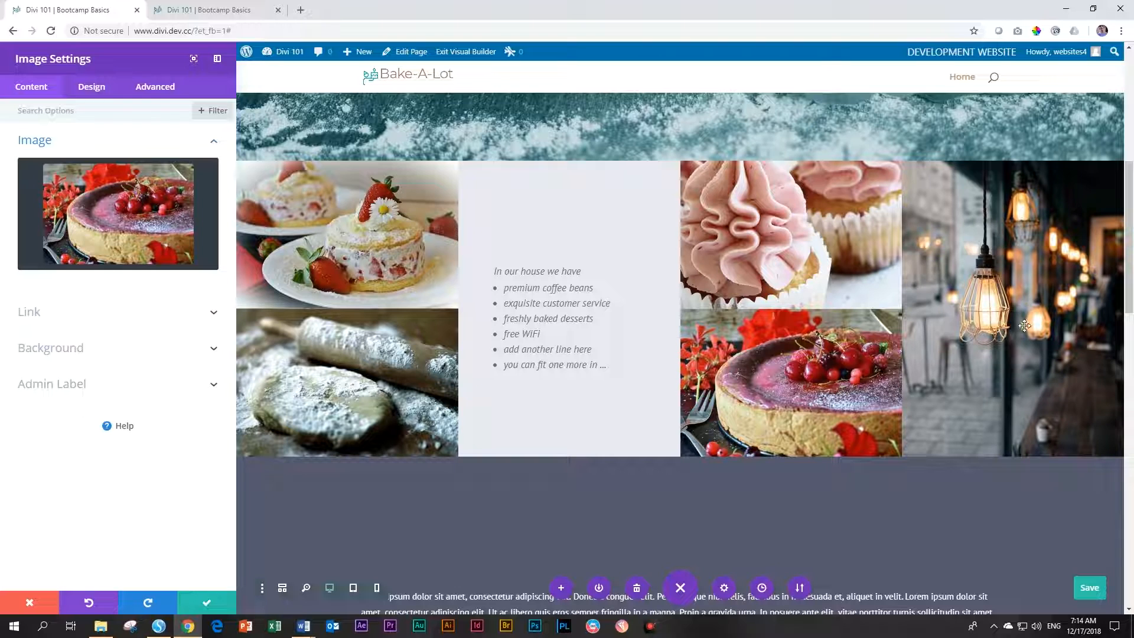
click(207, 602)
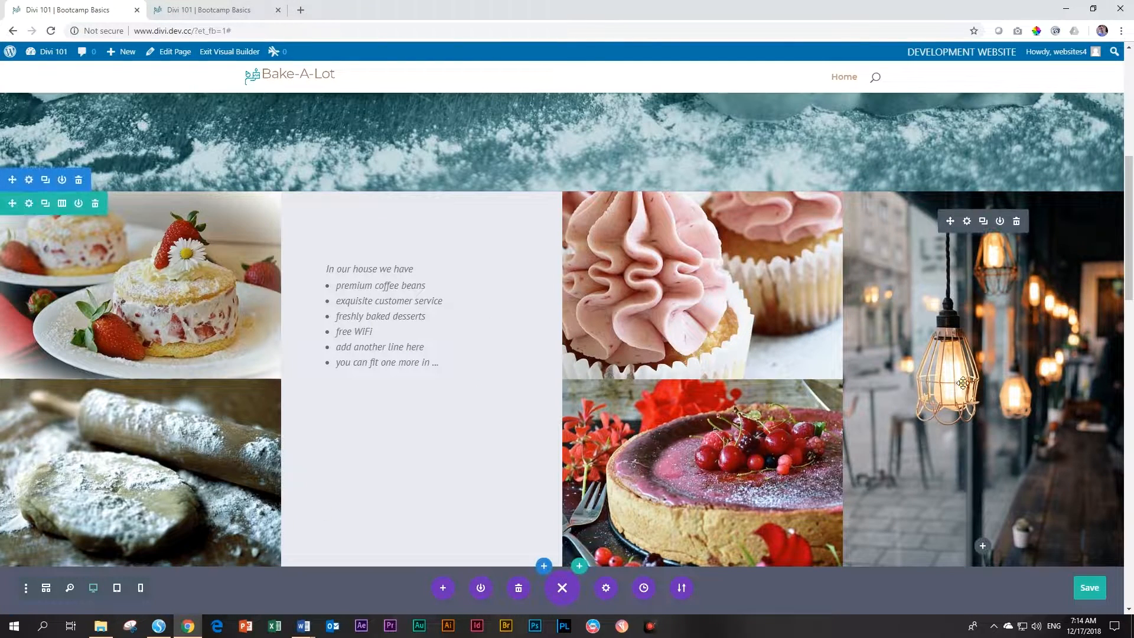
Replace the hanging lamps image with the eggs in flour photo
click(967, 221)
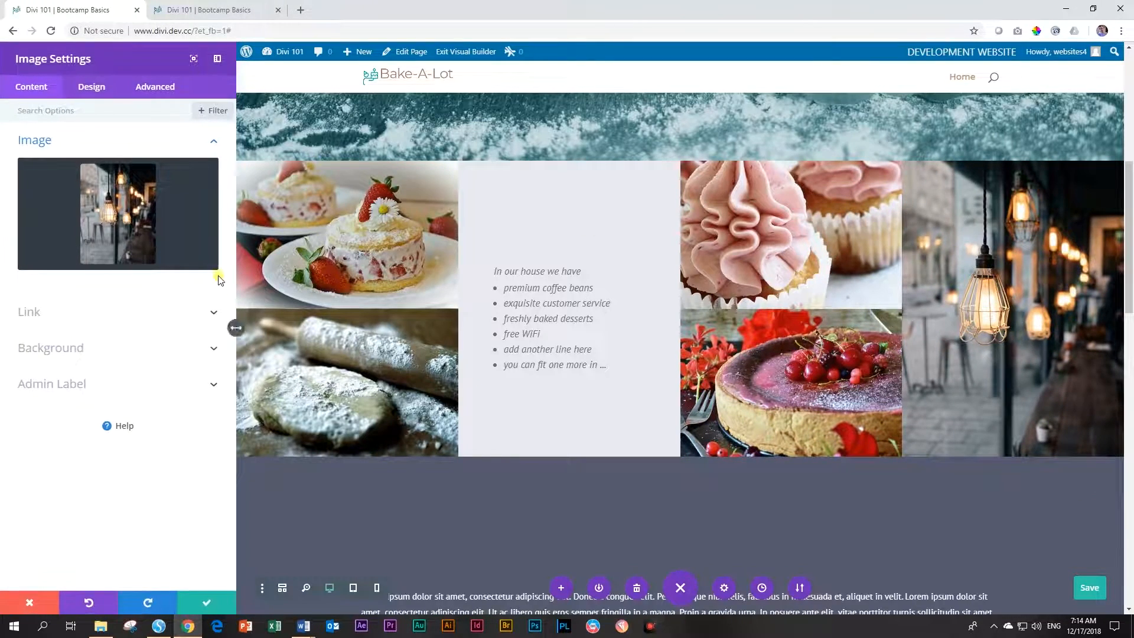
click(102, 229)
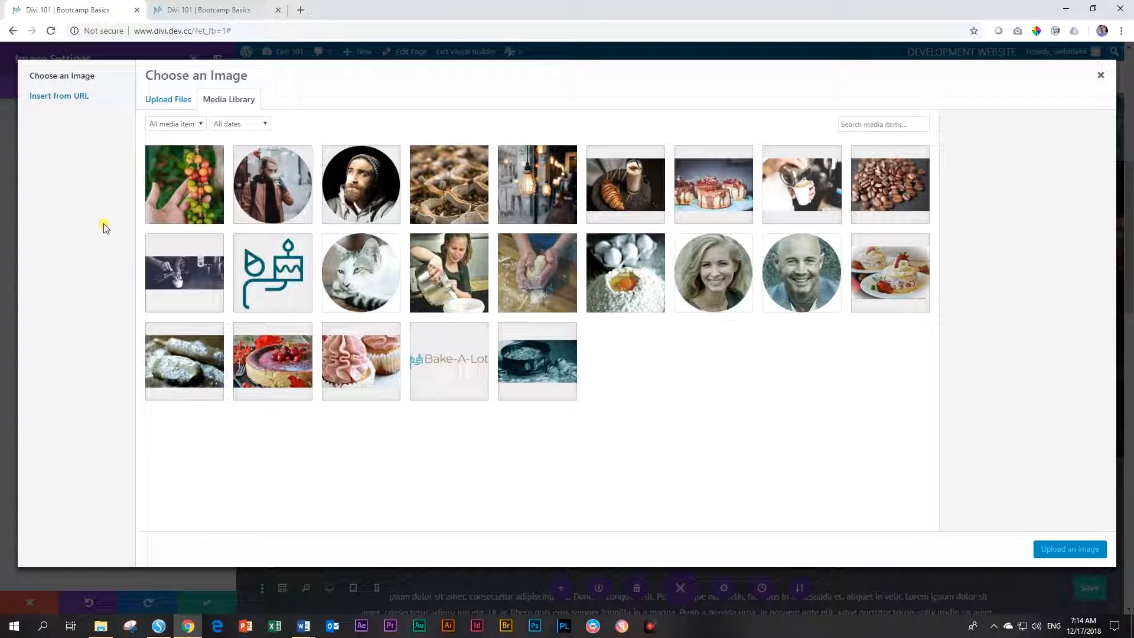
click(631, 285)
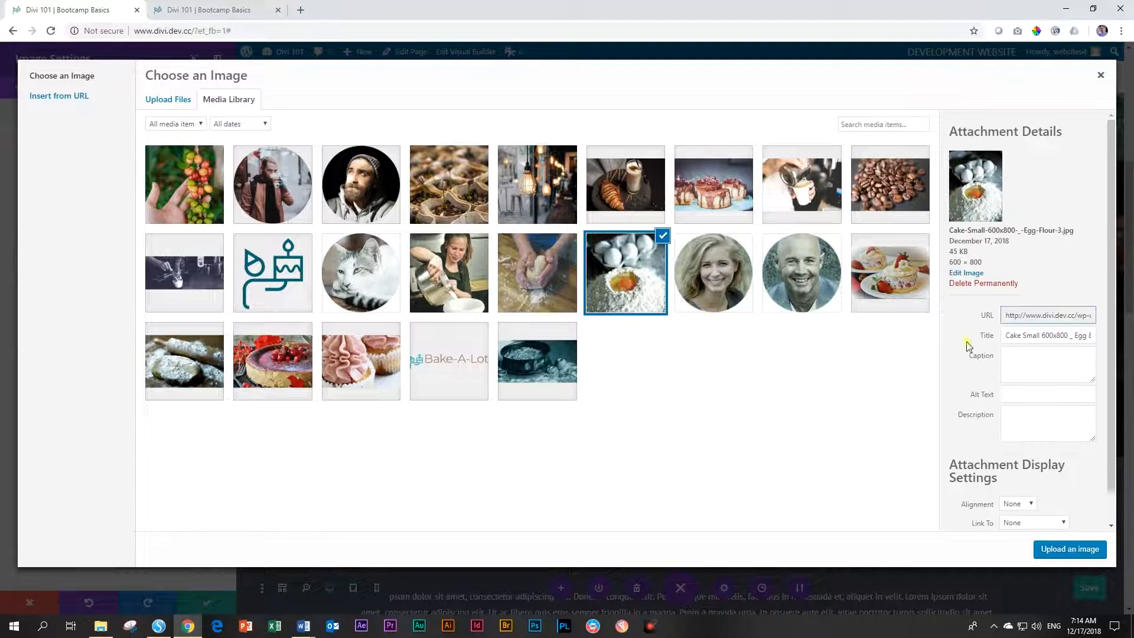
click(1086, 549)
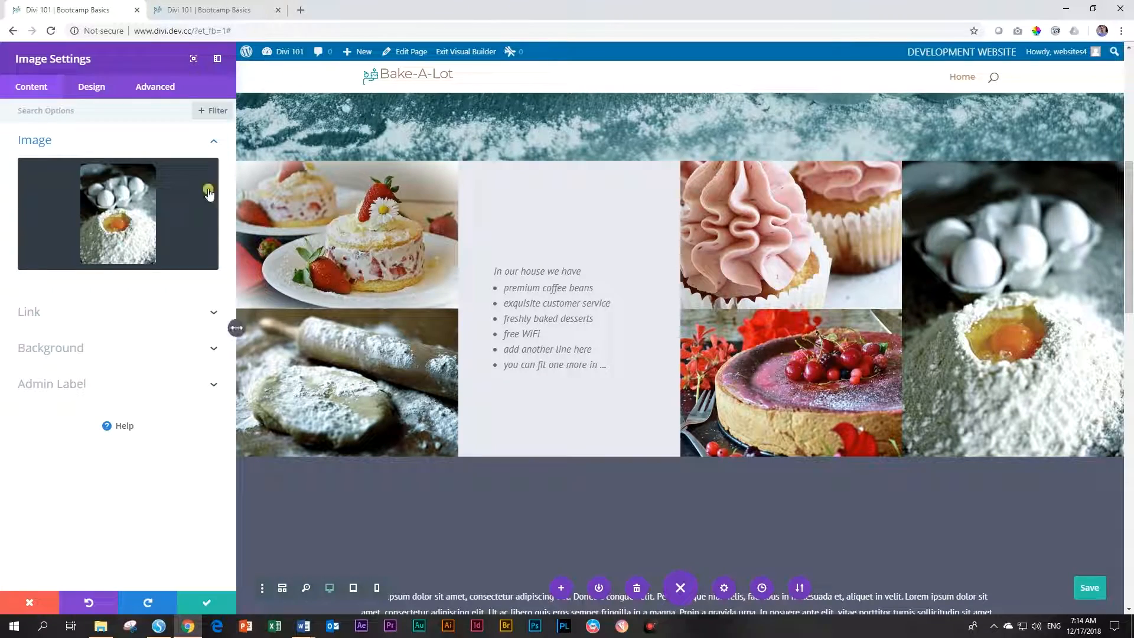
click(207, 602)
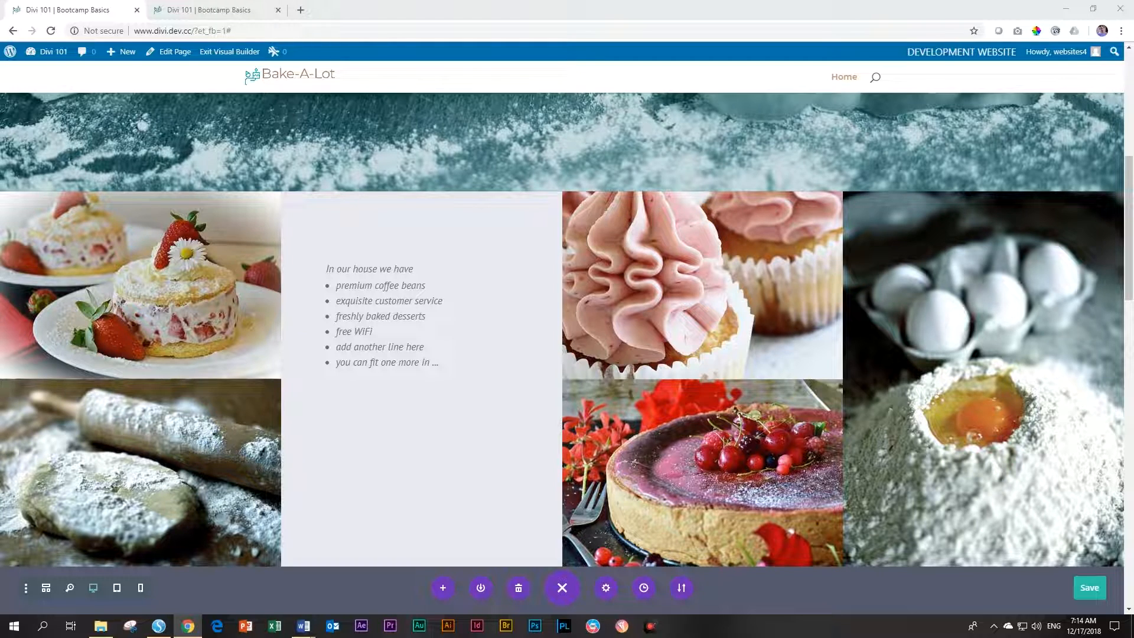
Select the 'At our store' heading and bullets in the Word draft's Section 2, then move Word off-screen
key(alt+Tab)
drag(777, 80, 576, 81)
scroll(420, 324, up, 3)
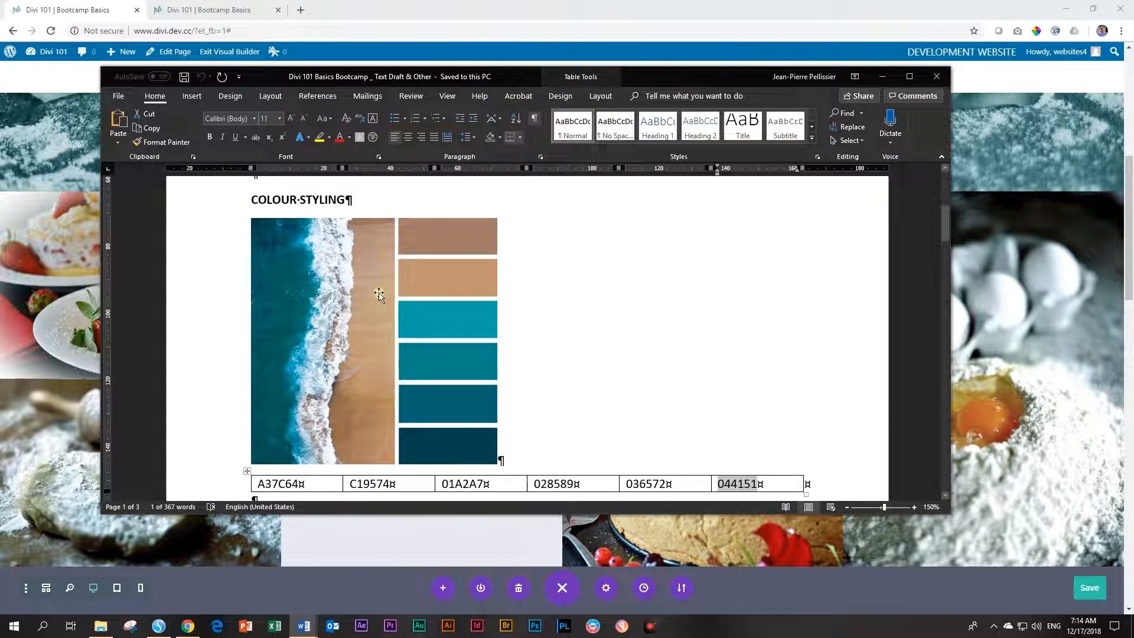
scroll(379, 294, down, 5)
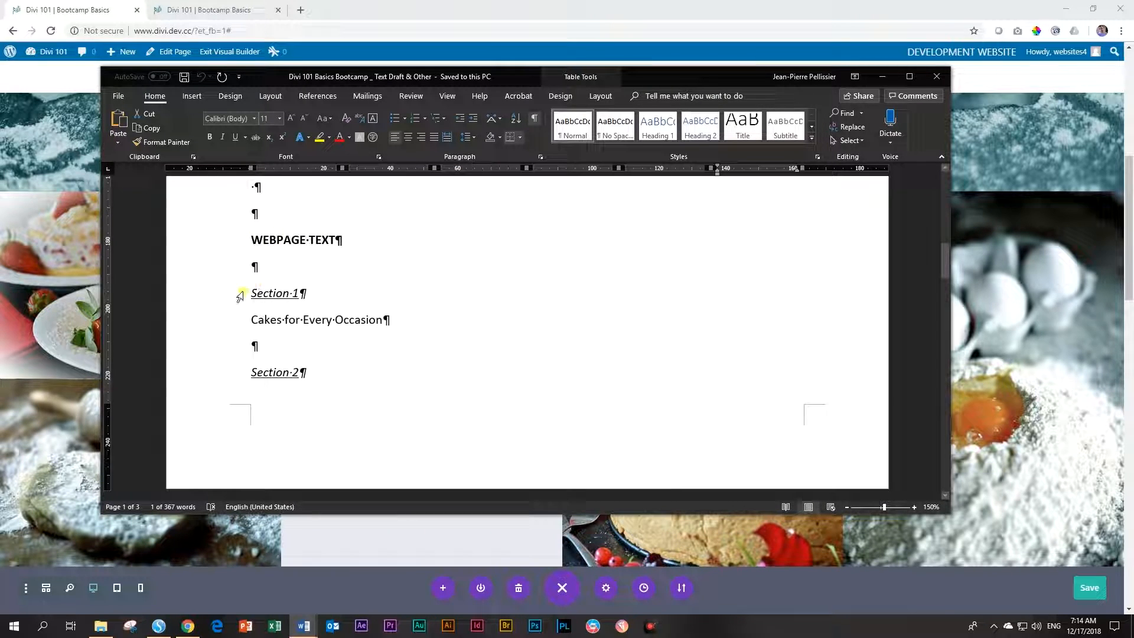
scroll(238, 308, down, 5)
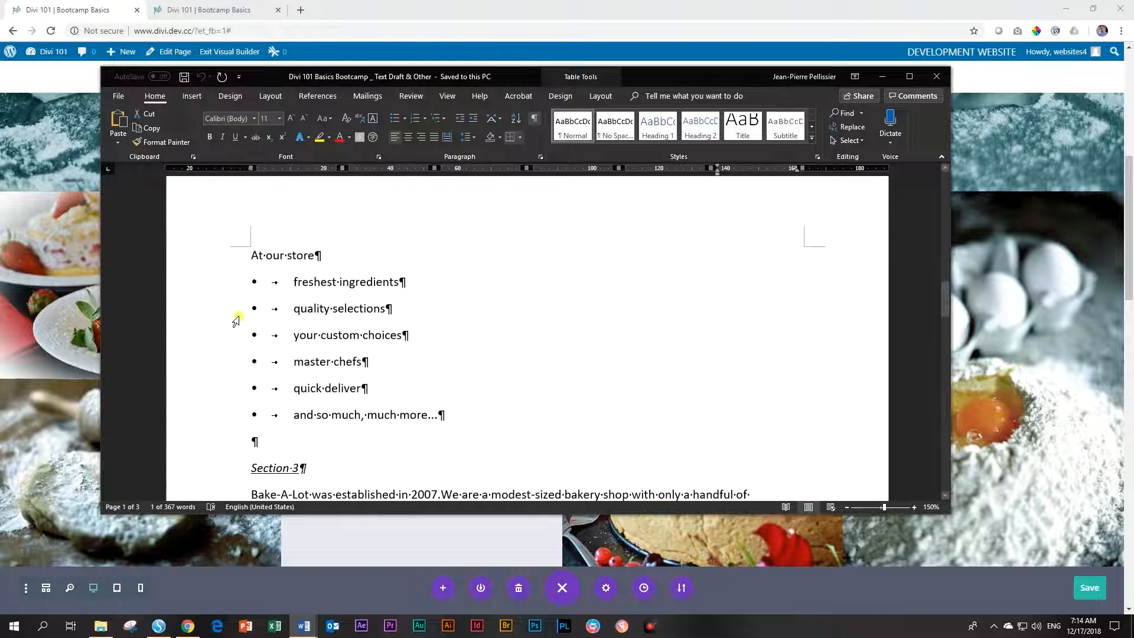
drag(247, 258, 472, 420)
key(ctrl+c)
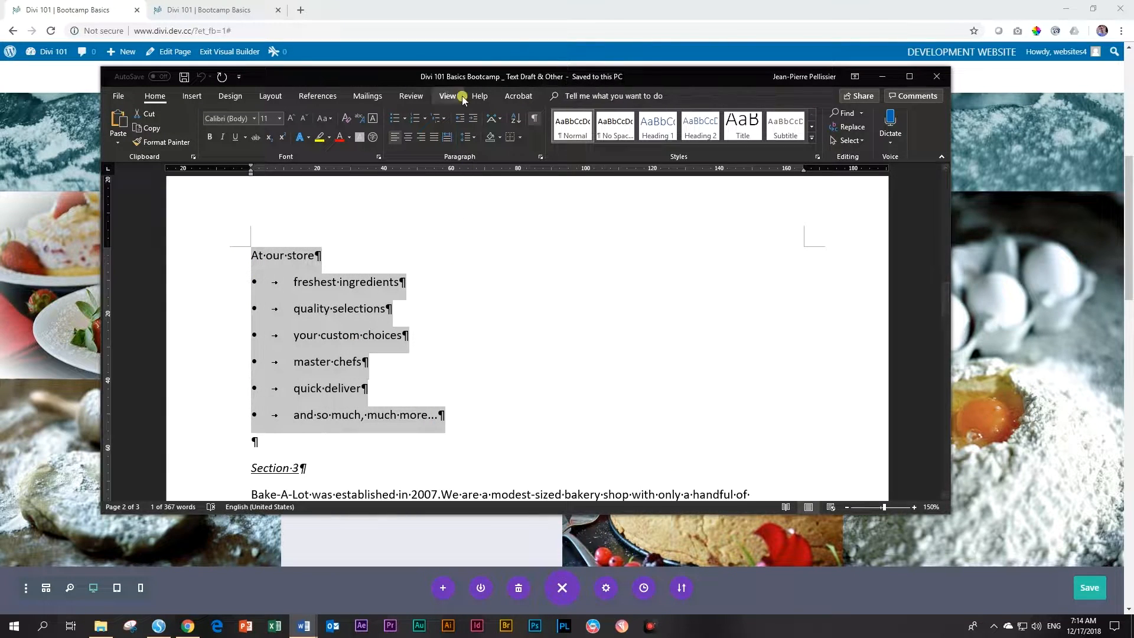
drag(434, 78, 1133, 84)
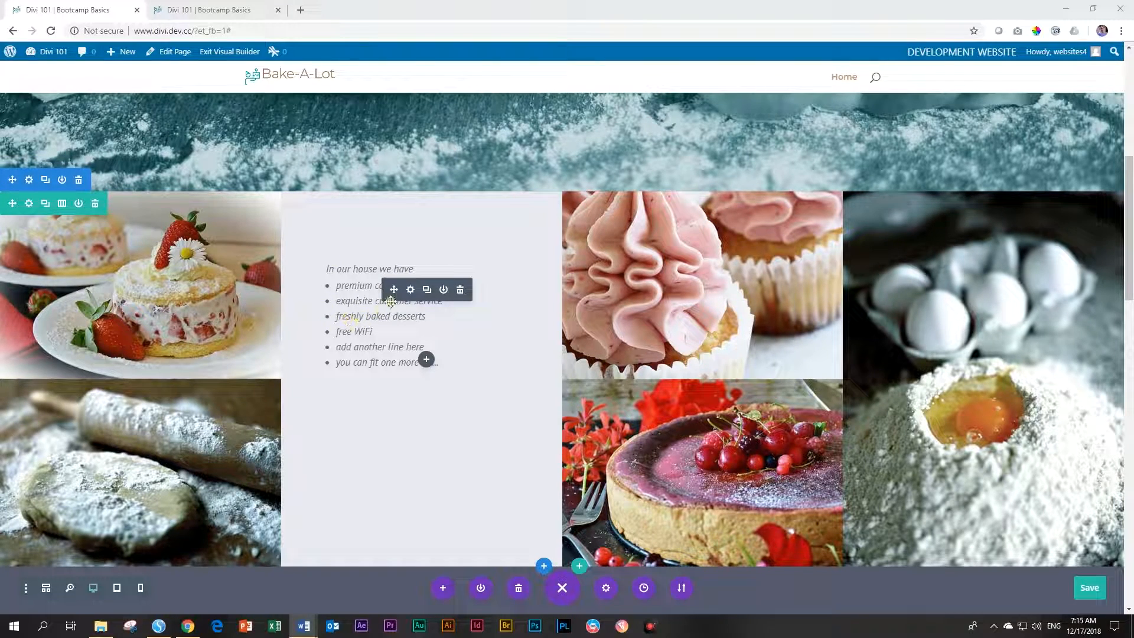
Change the gallery text module's 'In our house we have' heading to 'At our store:'
click(411, 290)
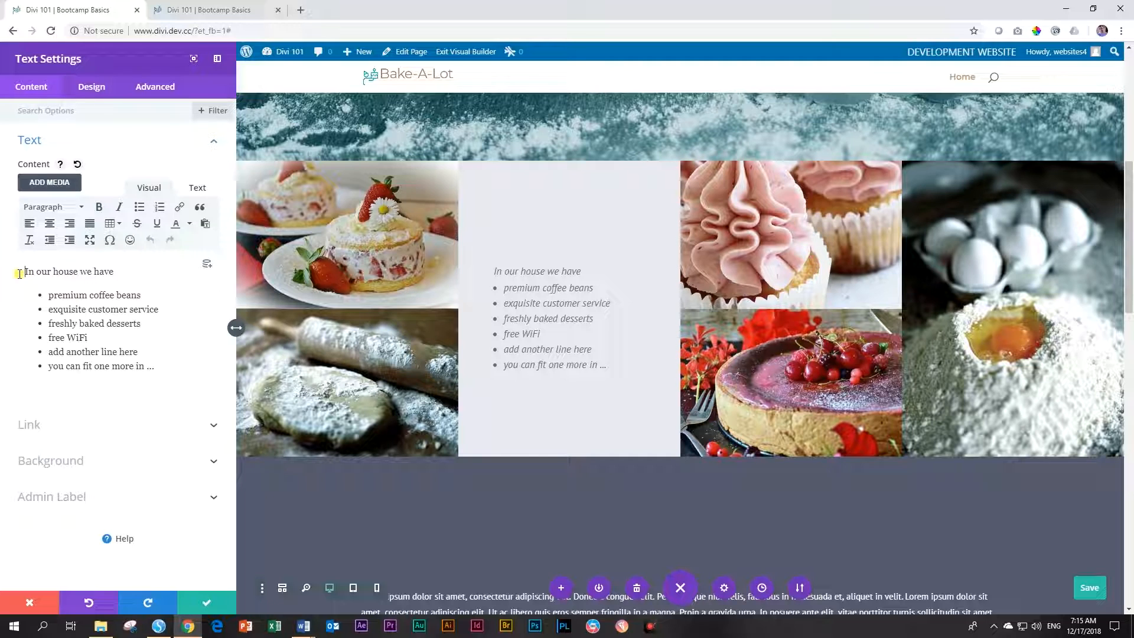
text(At our store)
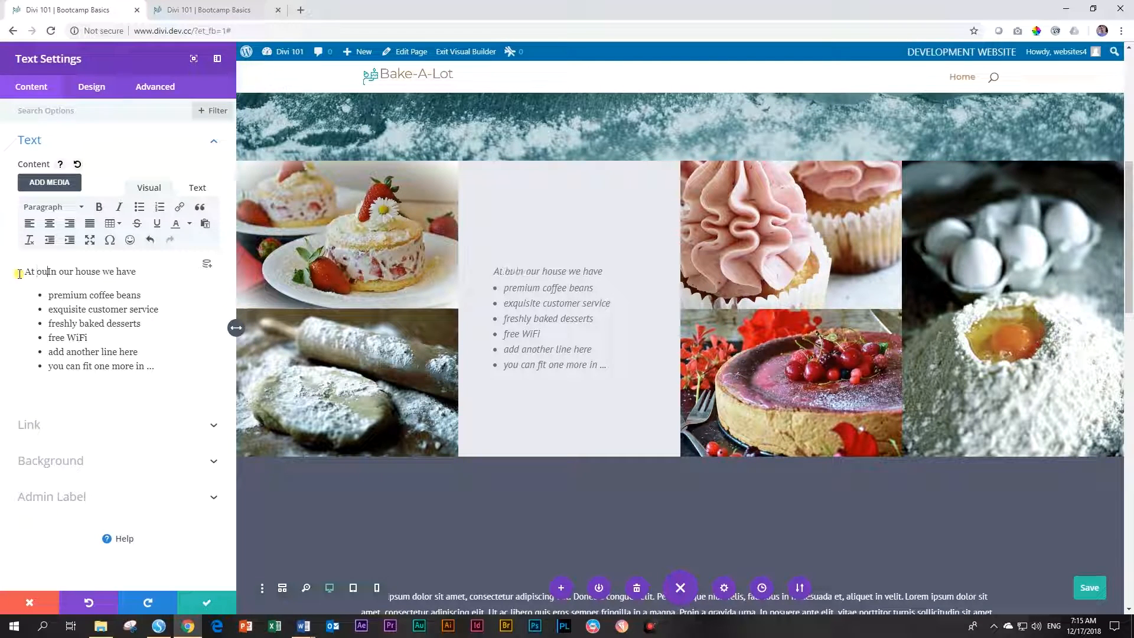
text(:)
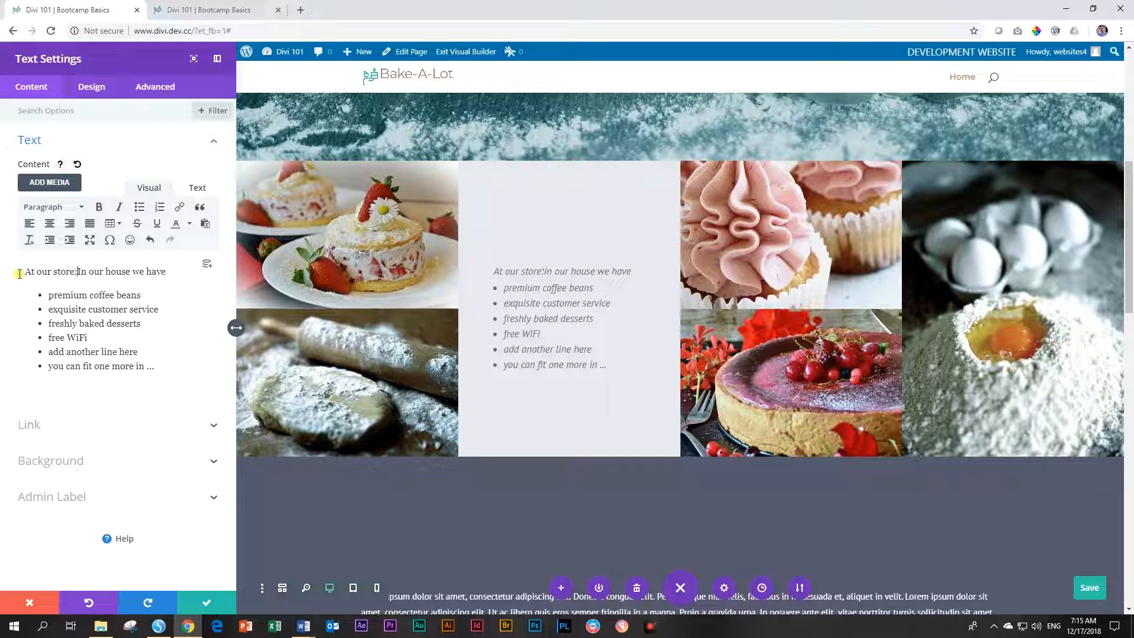
key(Delete)
key(Delete)
key(Delete)
key(Delete)
key(Delete)
key(Delete)
key(Delete)
key(Delete)
key(Delete)
key(Delete)
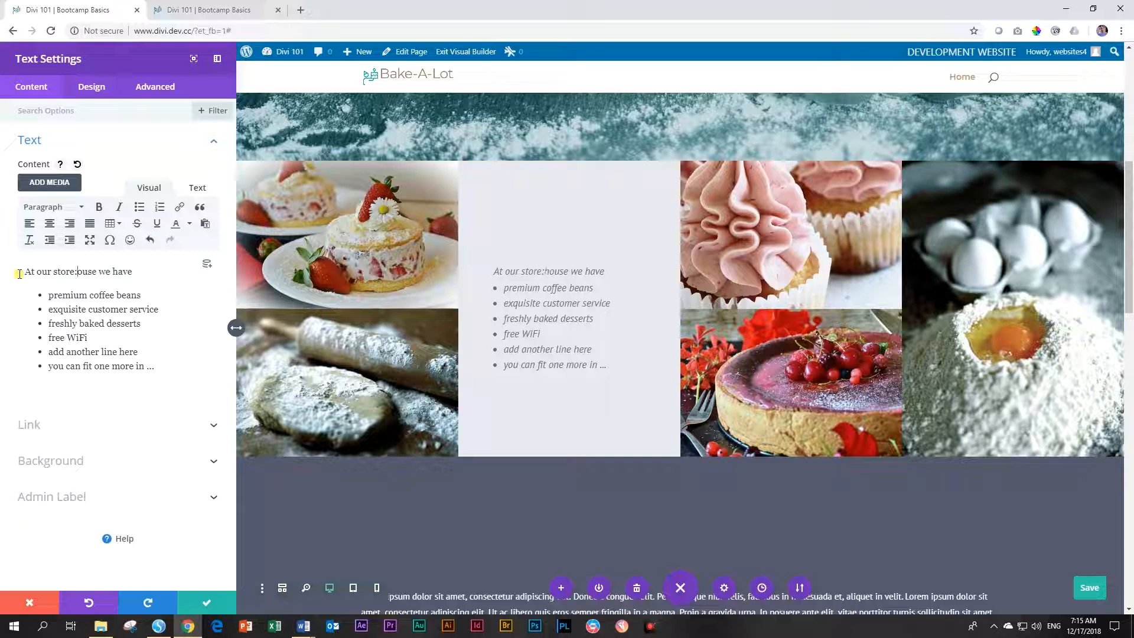
key(Delete)
key(Delete)
key(Delete)
key(Delete)
key(Delete)
Replace the six old bullets with the pasted list, from freshest ingredients to 'and so much more', and save
key(alt+Tab)
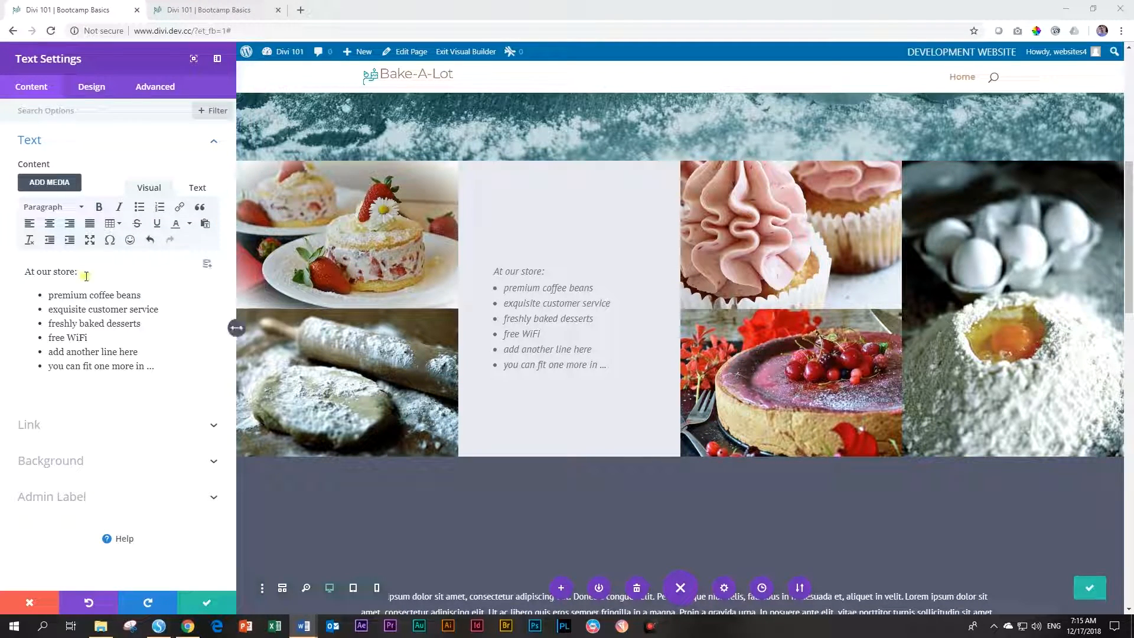
click(125, 271)
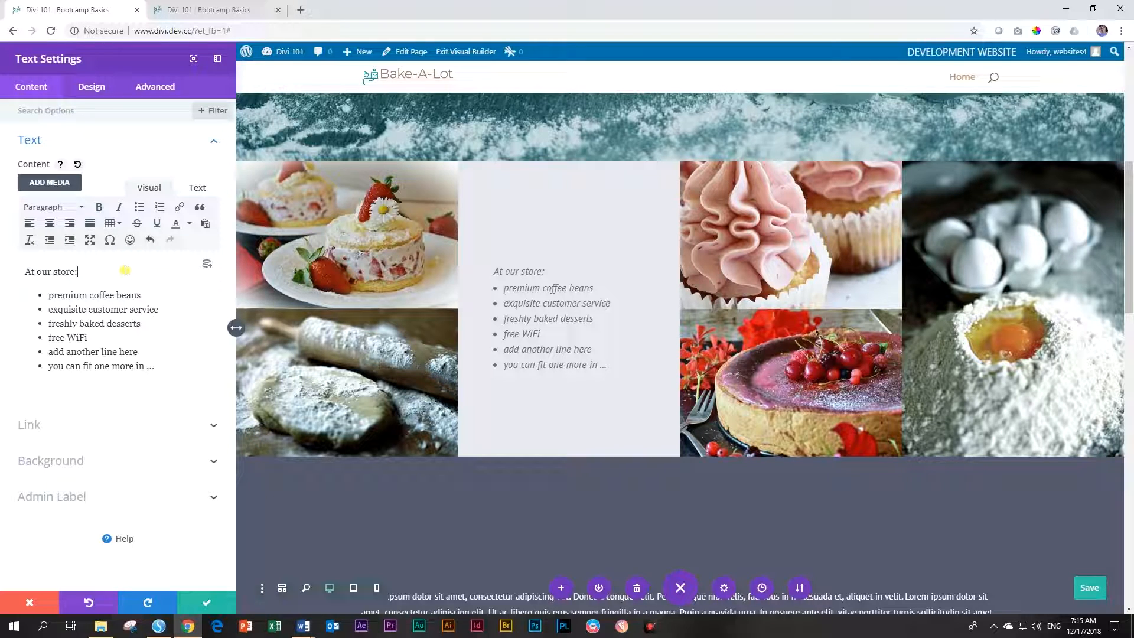
drag(109, 276, 157, 374)
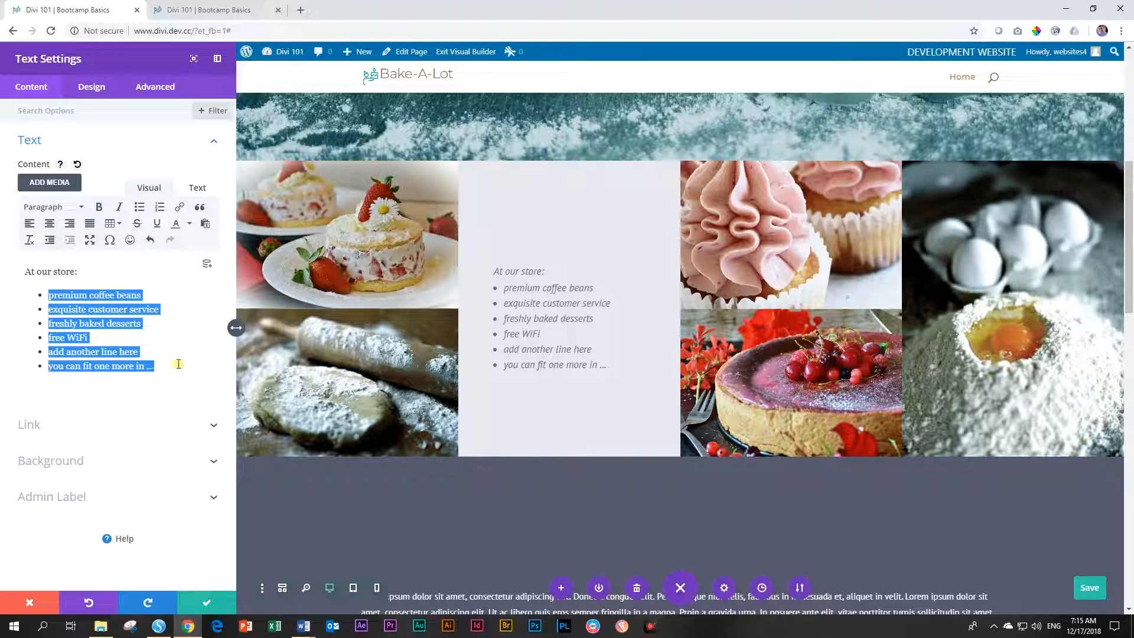
key(BackSpace)
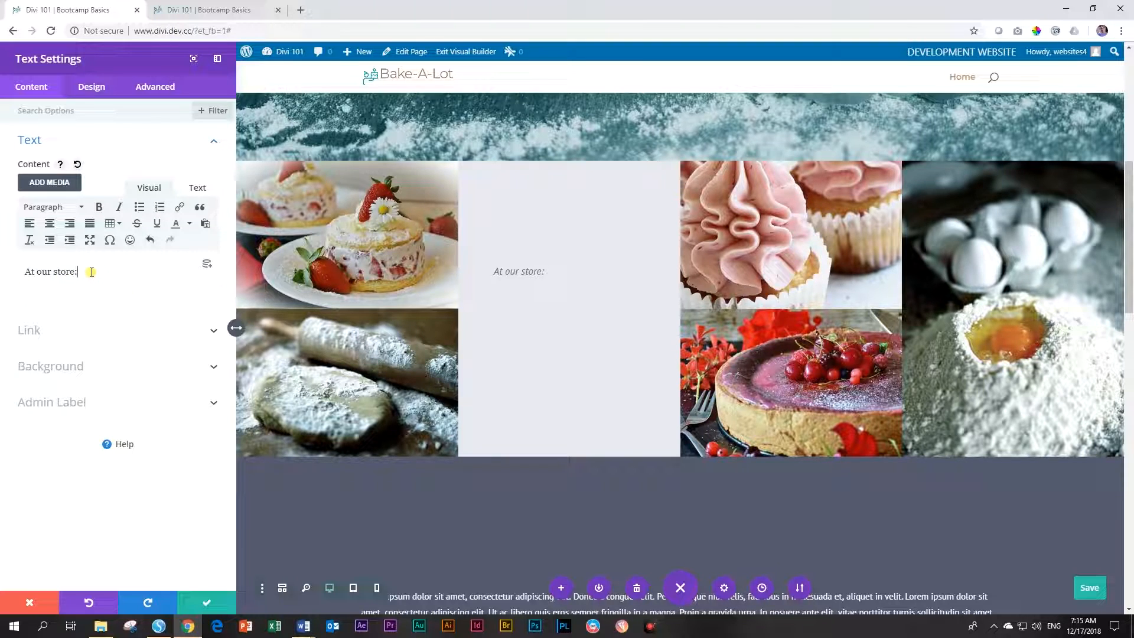
key(Return)
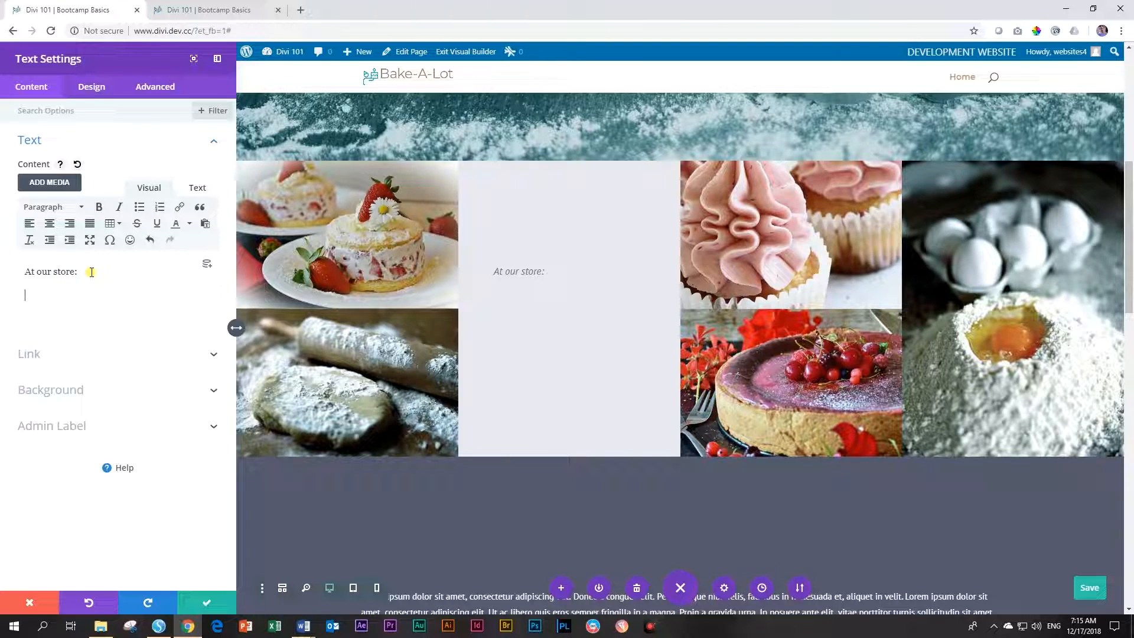
key(ctrl+v)
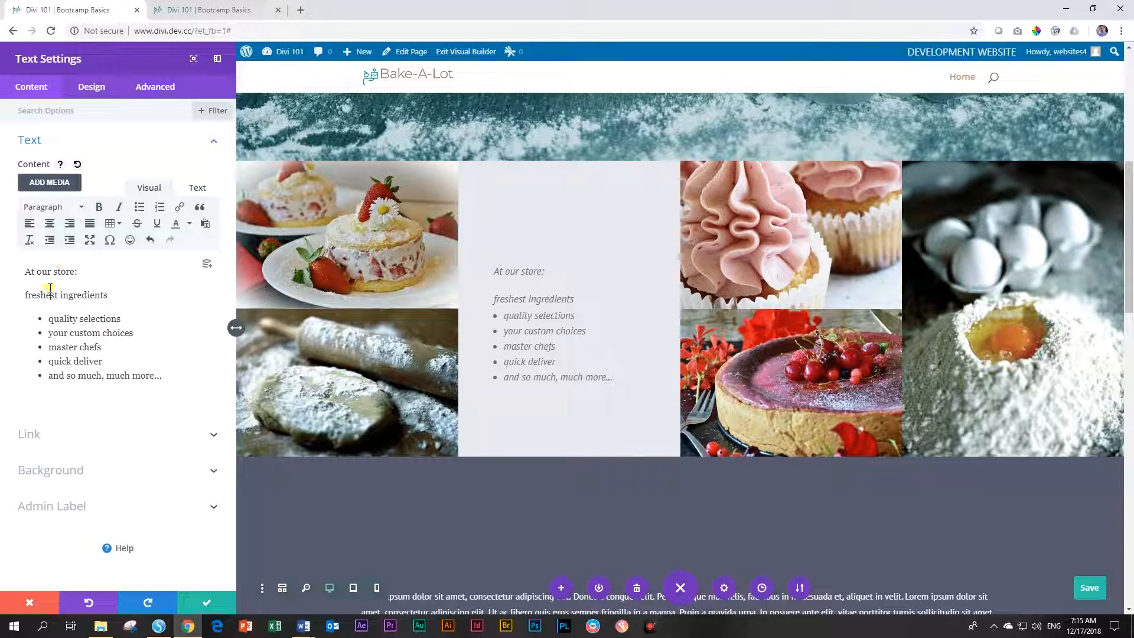
click(142, 211)
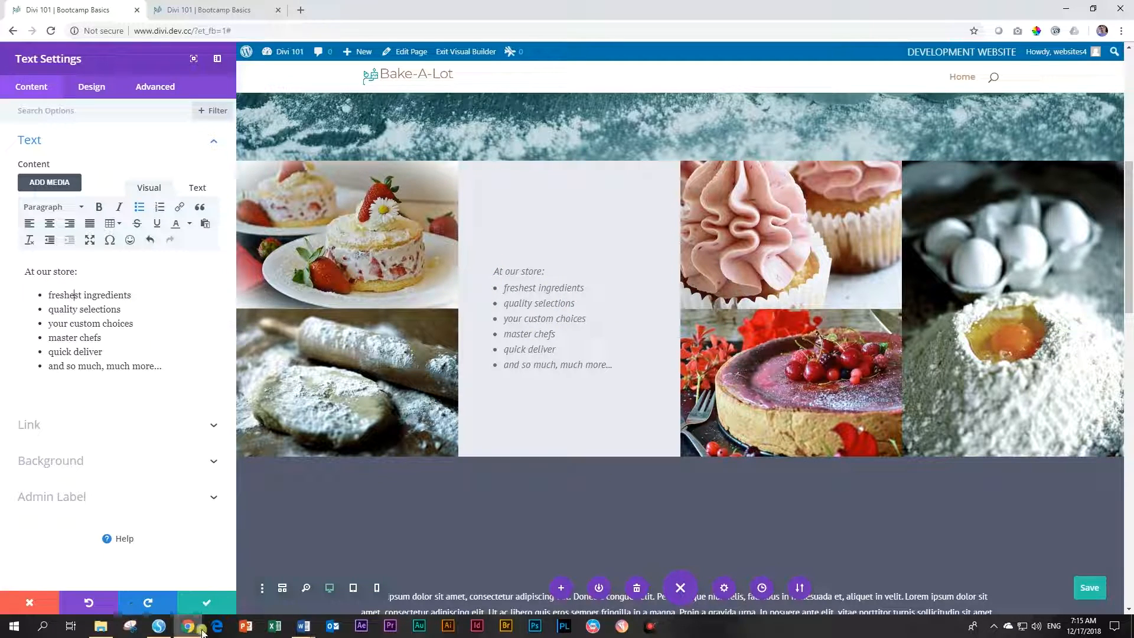
click(200, 604)
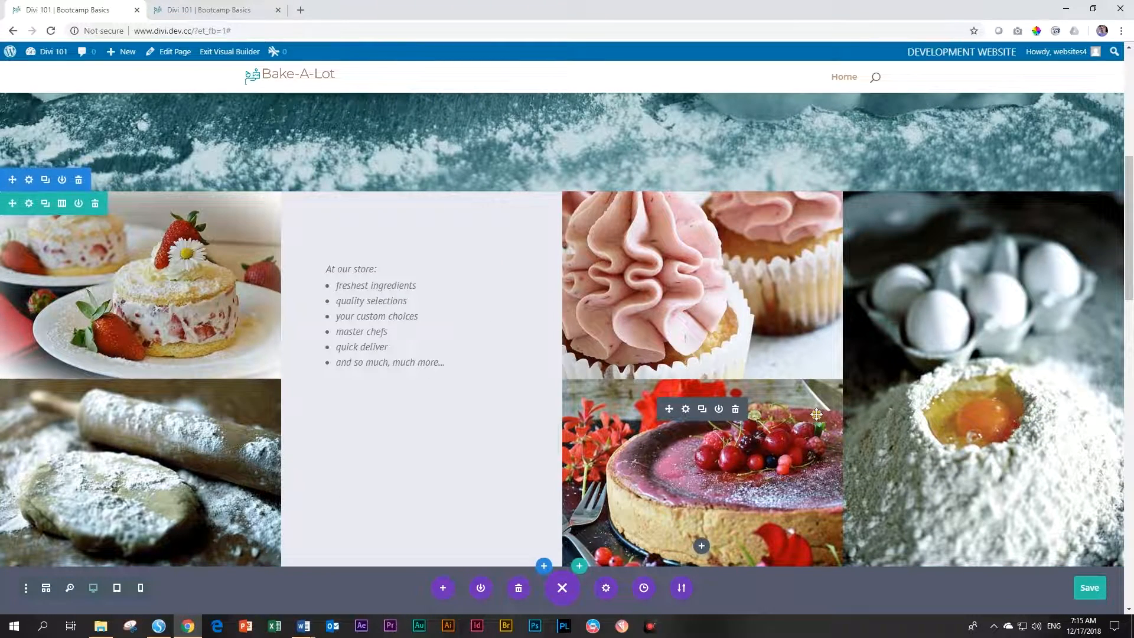
Open Section Settings for the grey lorem ipsum section with the seedling and coffee-cherry photos
scroll(820, 418, up, 10)
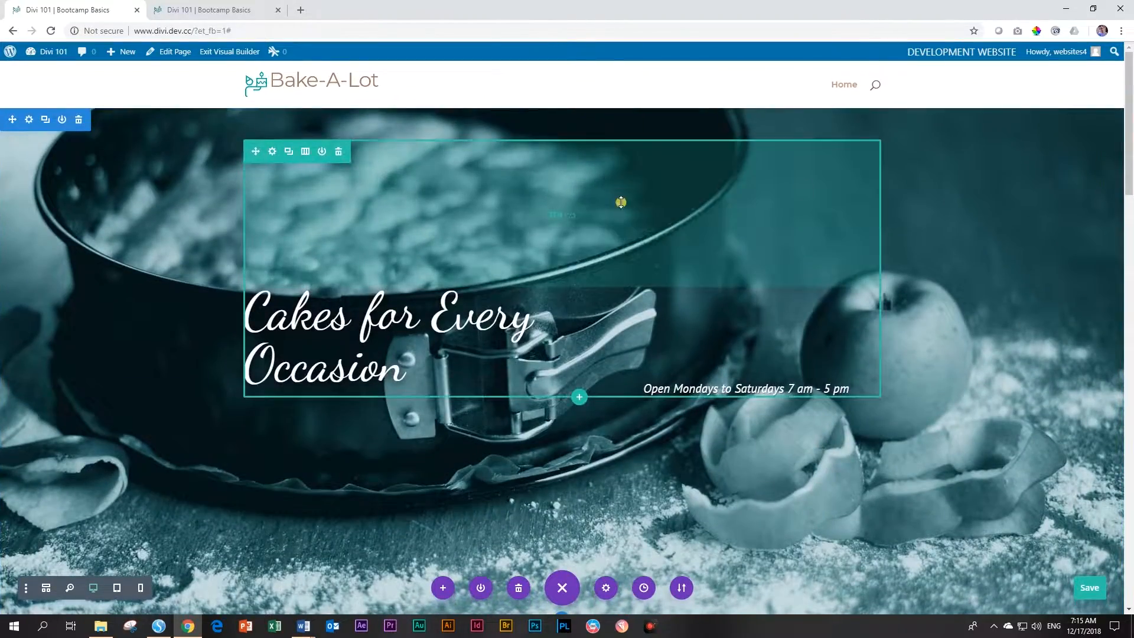
scroll(620, 202, down, 5)
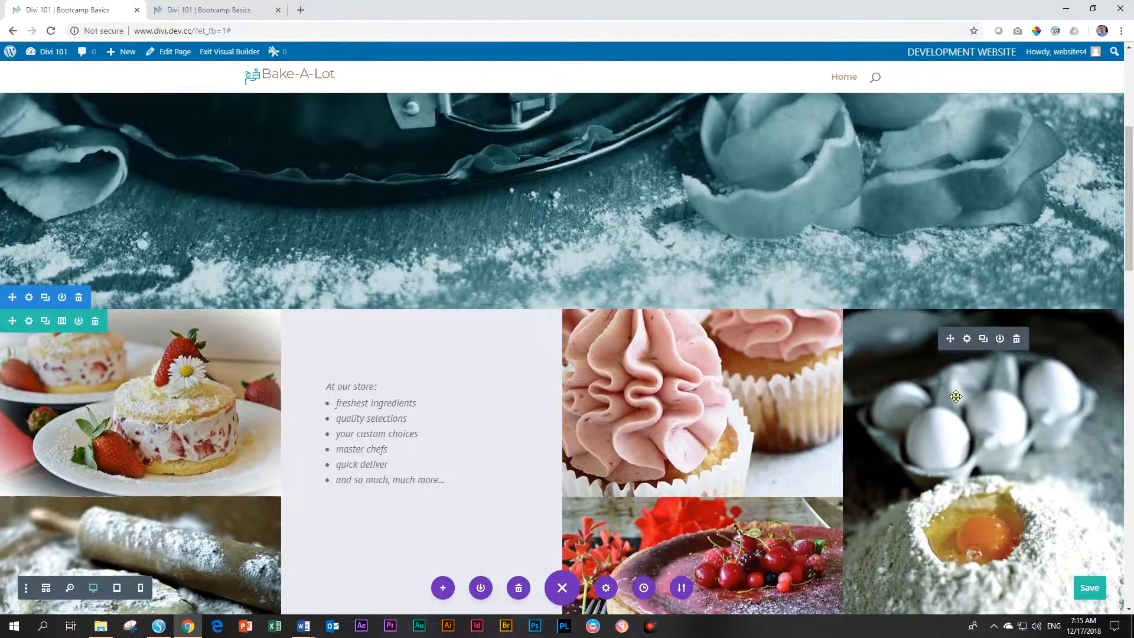
scroll(823, 260, down, 6)
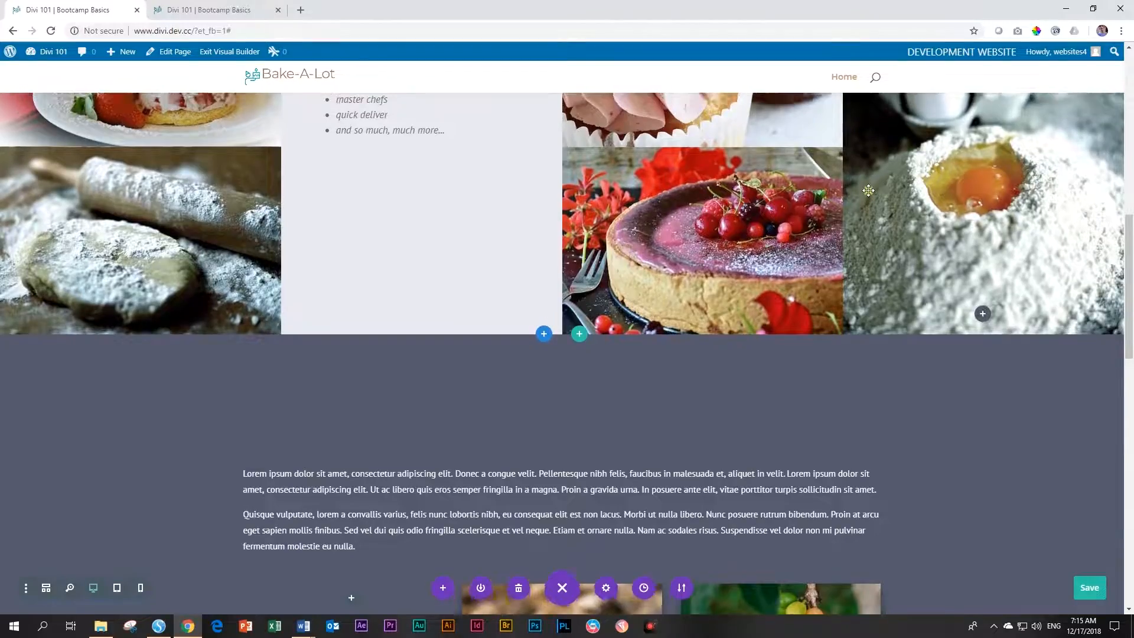
scroll(868, 190, up, 3)
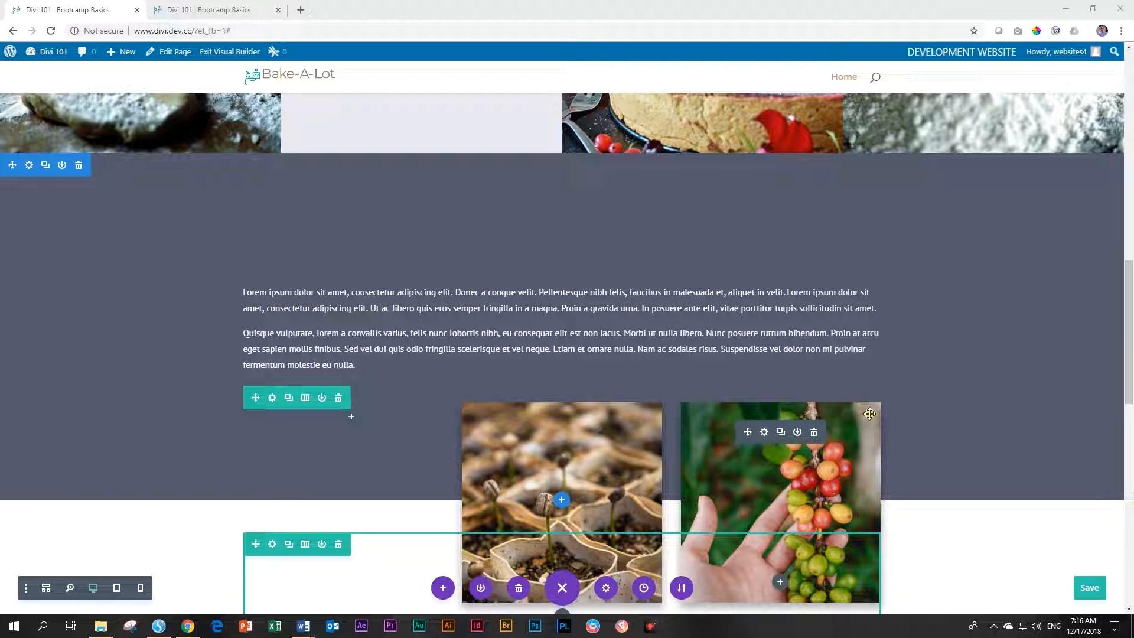
scroll(982, 424, down, 2)
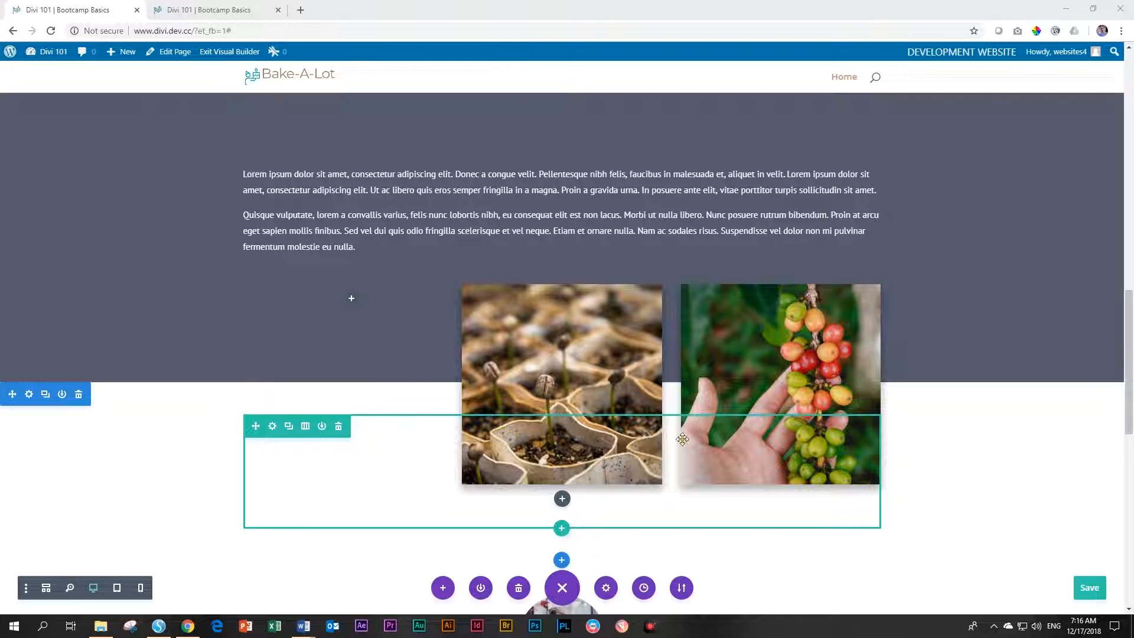
scroll(962, 405, up, 2)
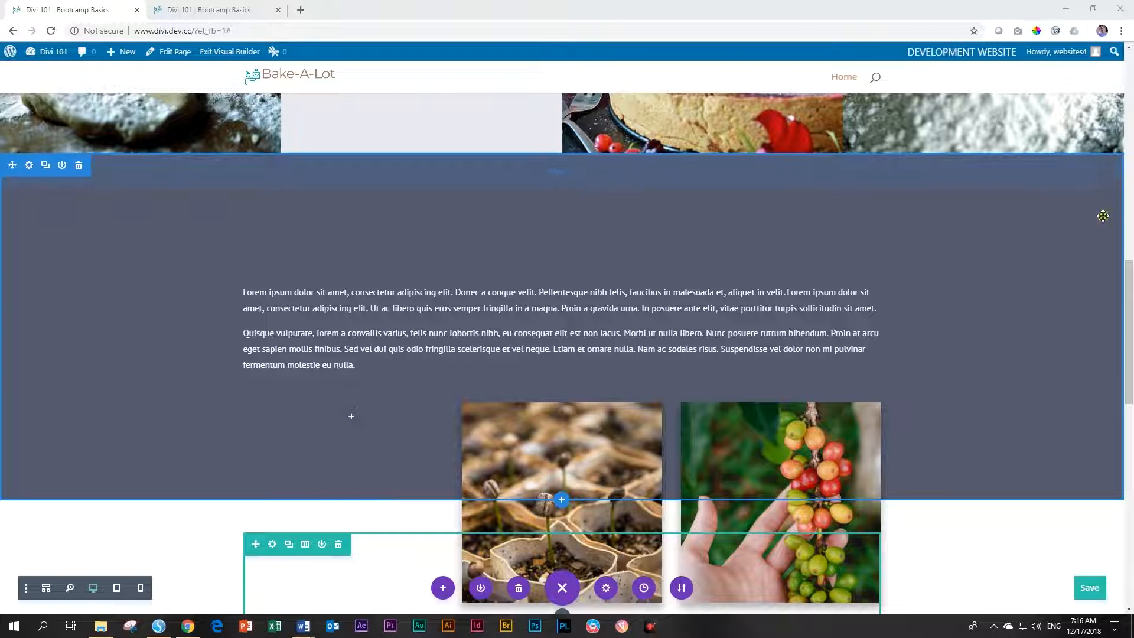
click(27, 169)
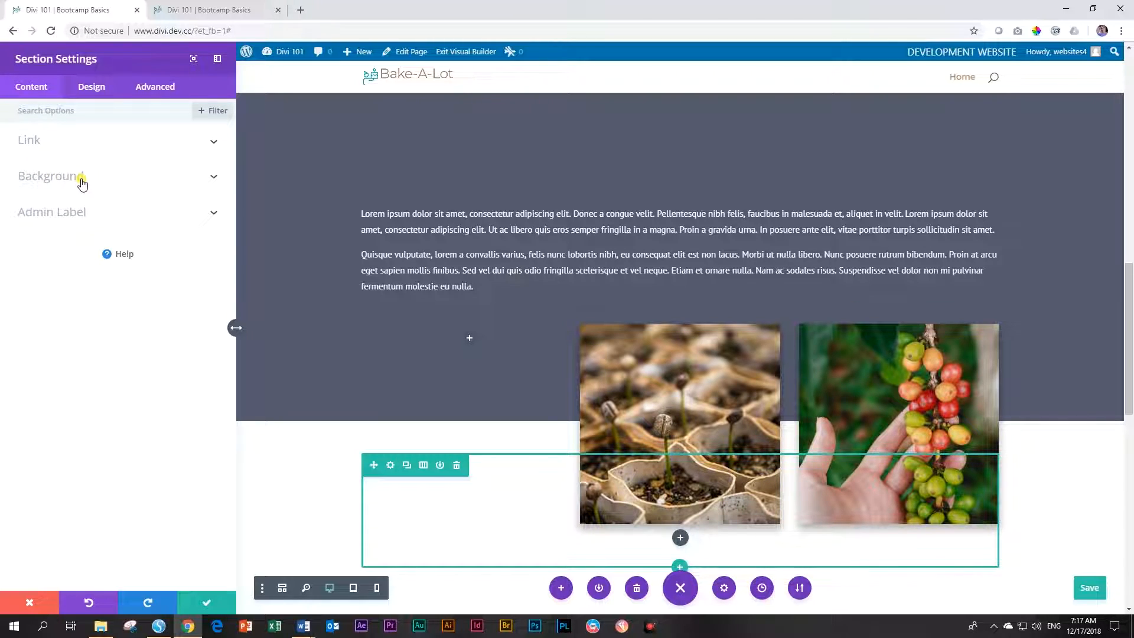
Try tan #c19574, then set the section background colour to the brown #a37c64 swatch
click(81, 180)
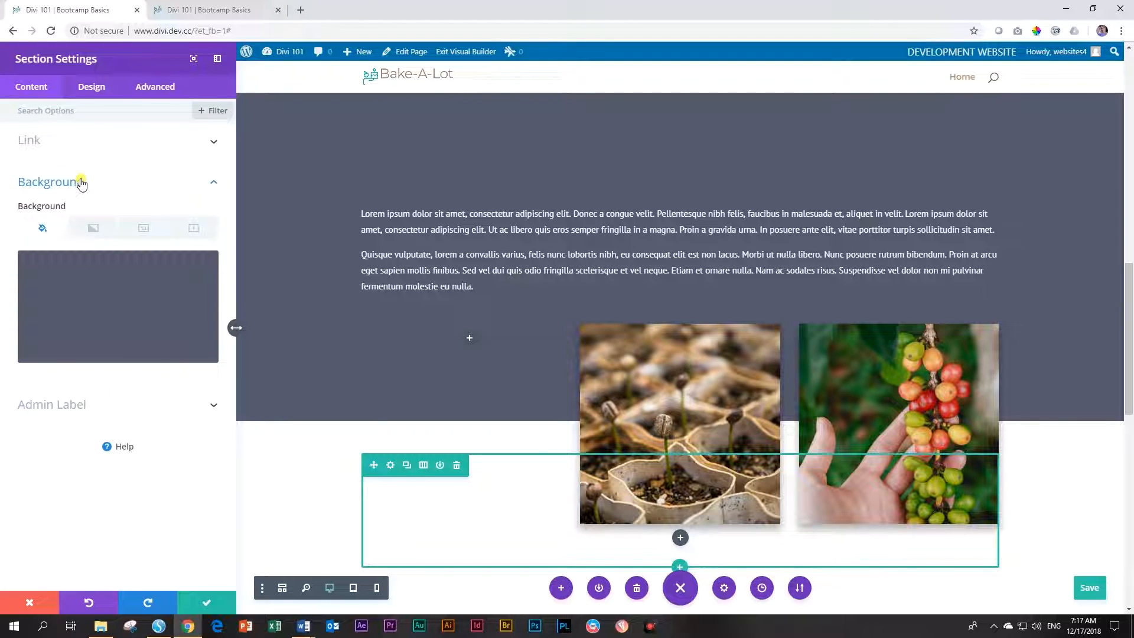
click(99, 302)
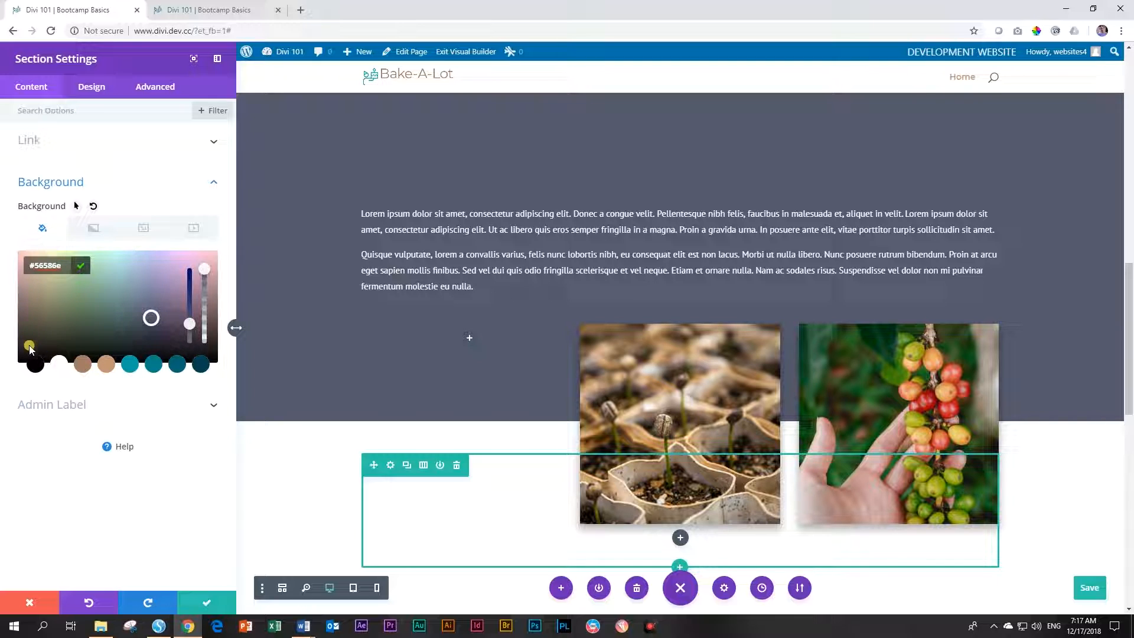
click(106, 366)
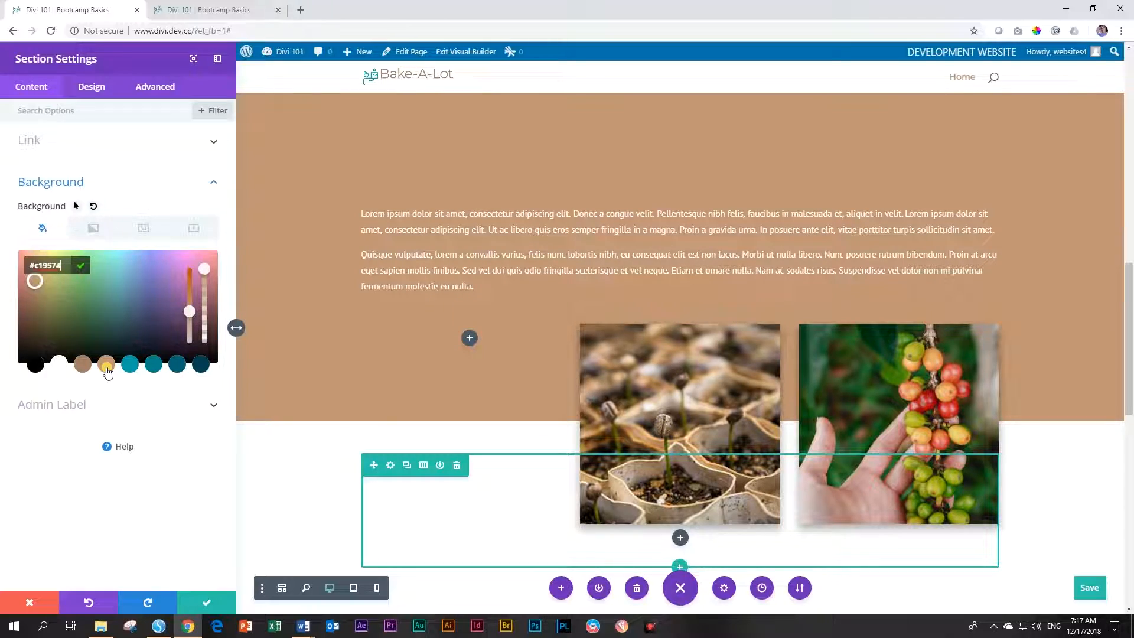
click(84, 365)
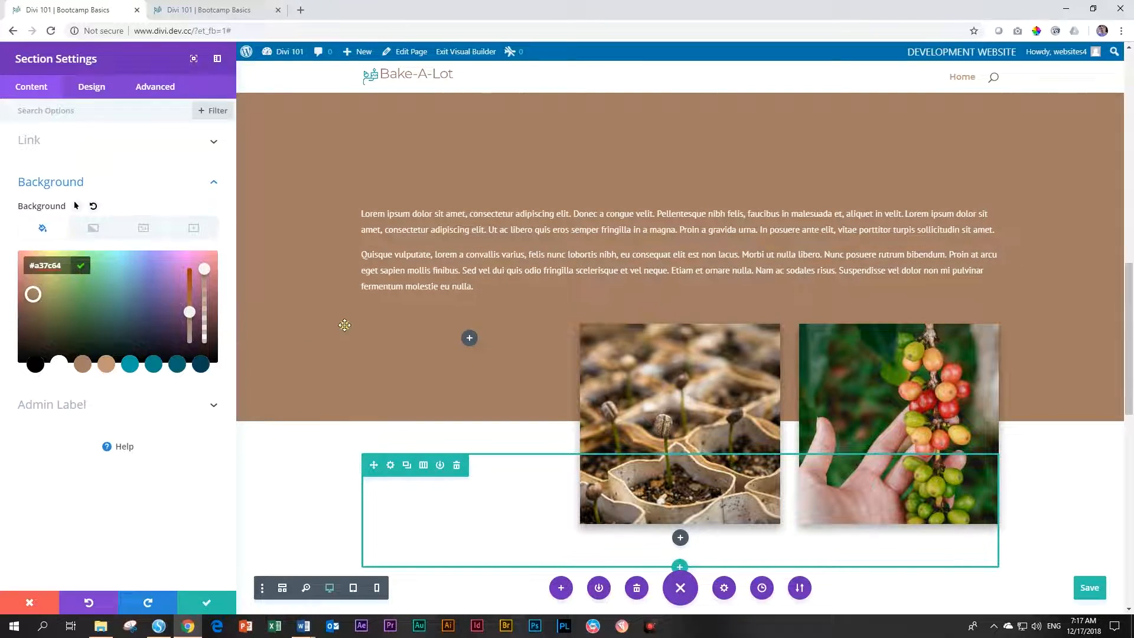
scroll(346, 323, up, 8)
scroll(348, 325, down, 6)
scroll(349, 323, up, 8)
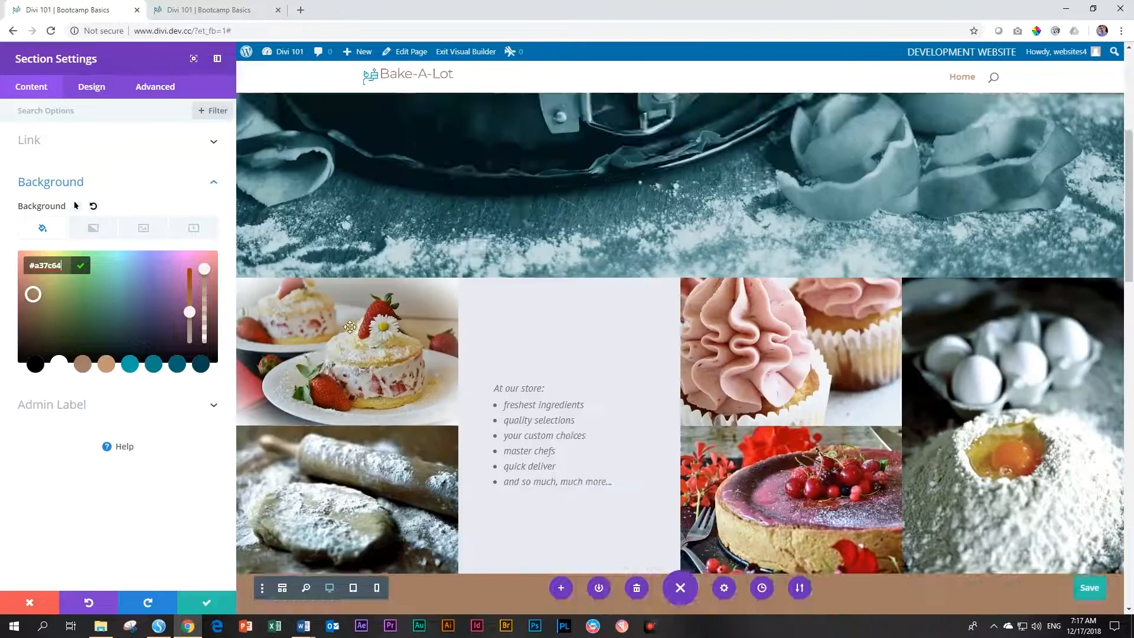
scroll(941, 199, down, 10)
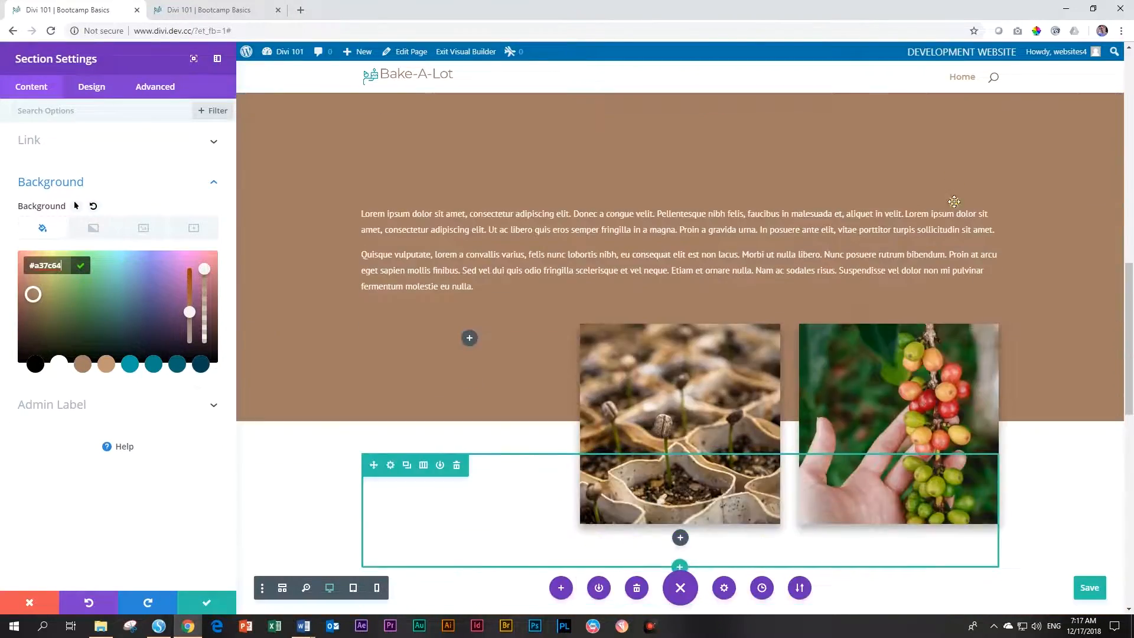
scroll(950, 161, up, 6)
scroll(950, 160, up, 5)
scroll(954, 166, down, 11)
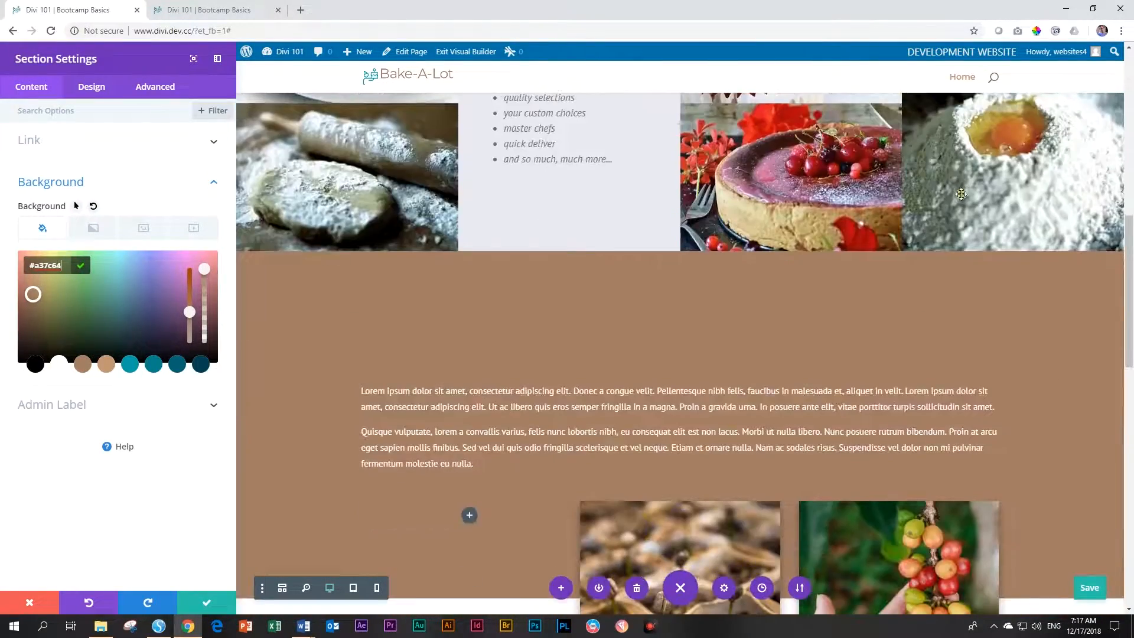
scroll(1043, 185, up, 3)
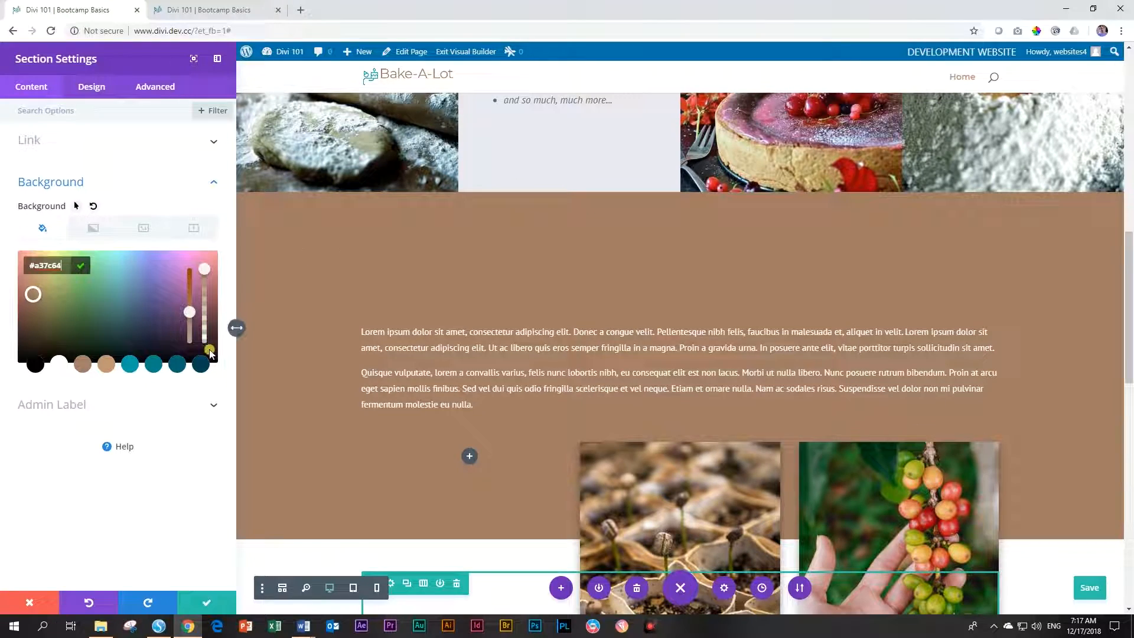
Compare tan again, keep the brown #a37c64 background, and open the lorem ipsum text module's settings
click(105, 366)
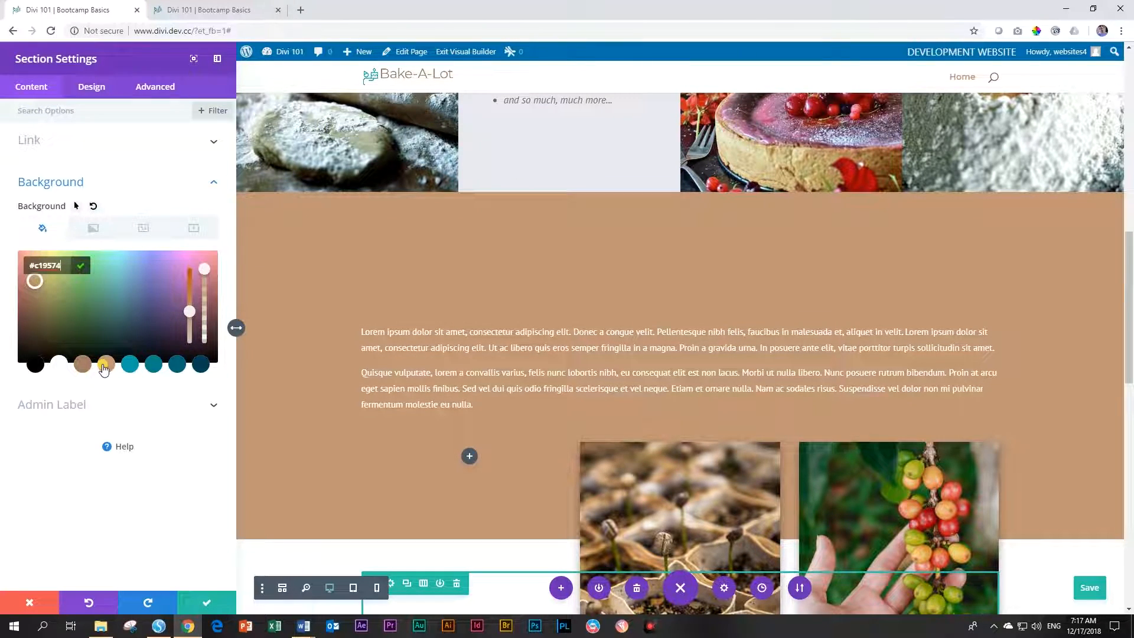
scroll(560, 289, up, 7)
scroll(561, 288, down, 7)
click(83, 365)
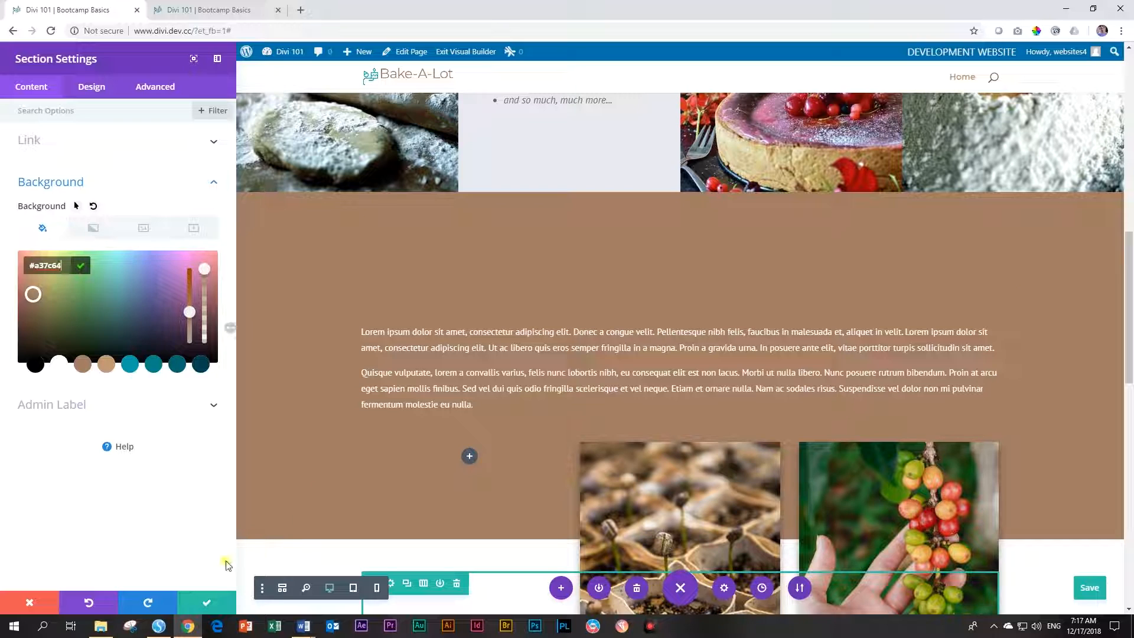
click(207, 602)
drag(254, 530, 530, 260)
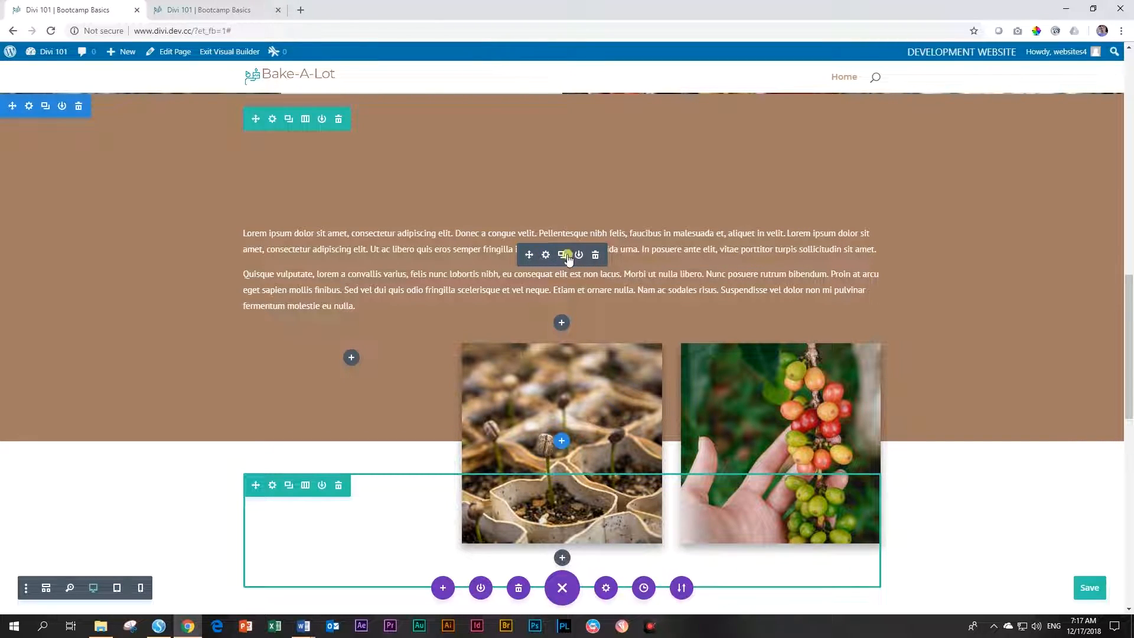
click(547, 256)
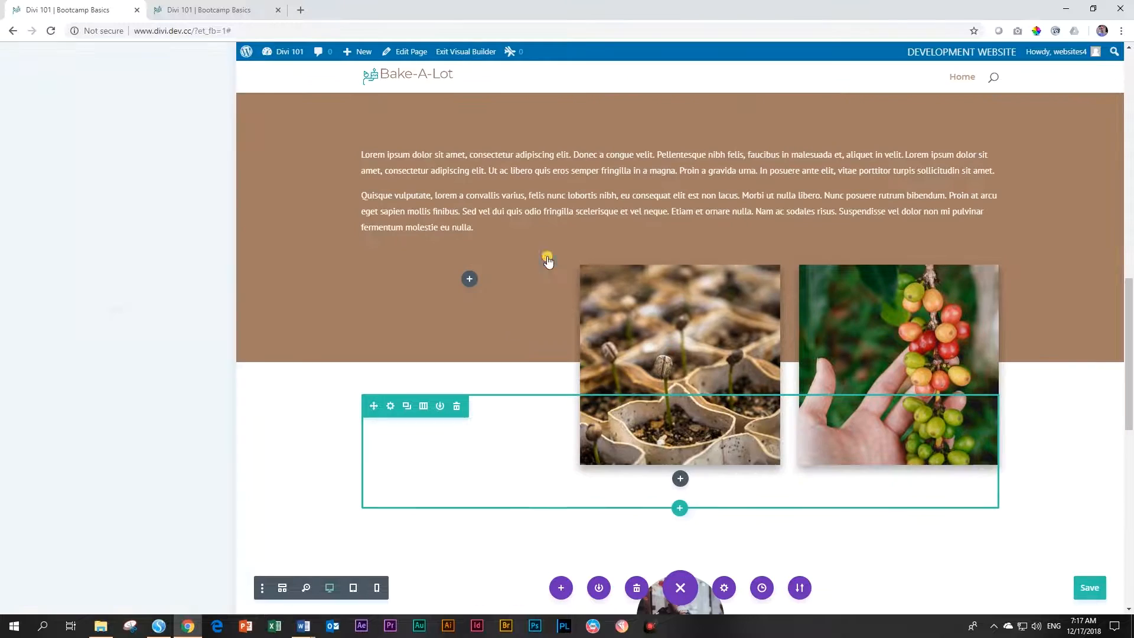
Select the two Section 3 Bake-A-Lot story paragraphs in the Word draft, then move Word aside
scroll(153, 277, down, 4)
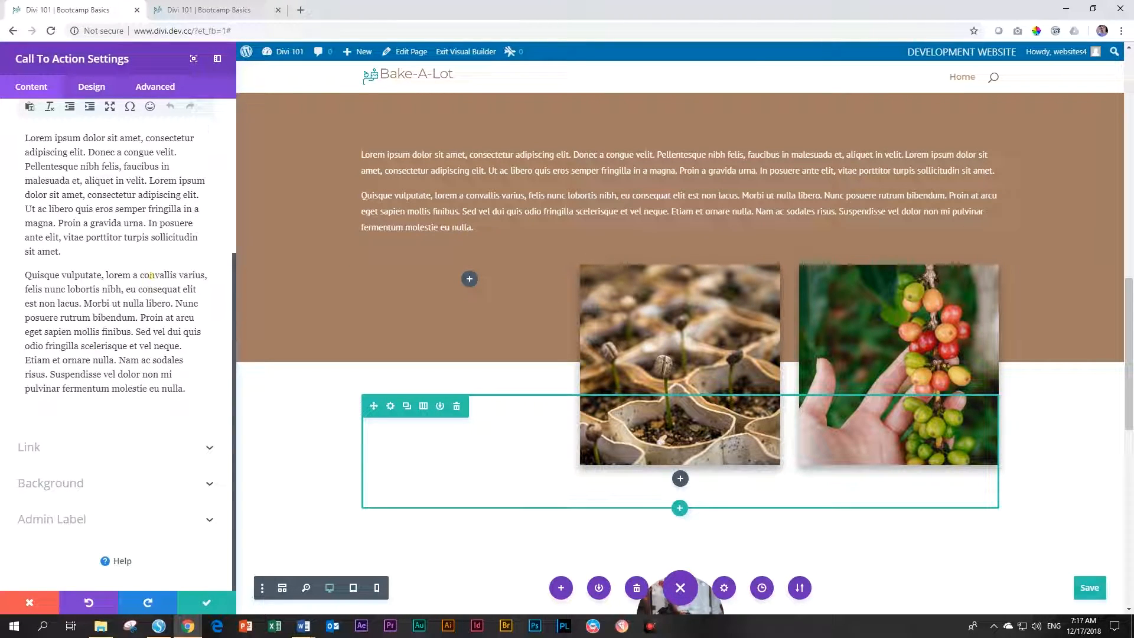
drag(1133, 125, 596, 127)
scroll(557, 335, down, 6)
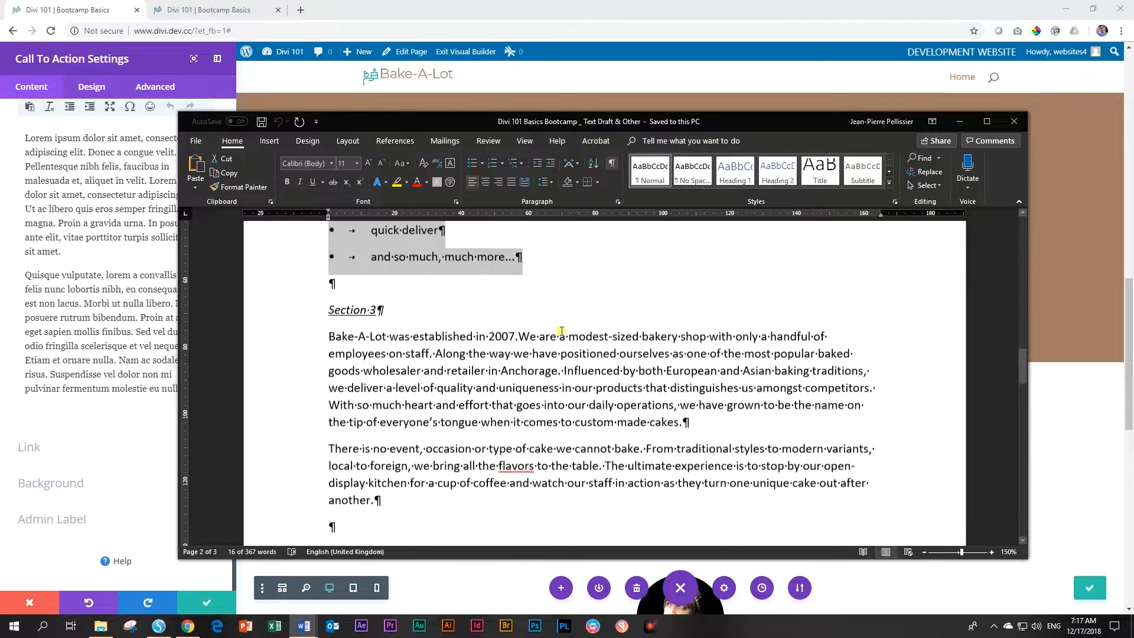
scroll(564, 332, up, 2)
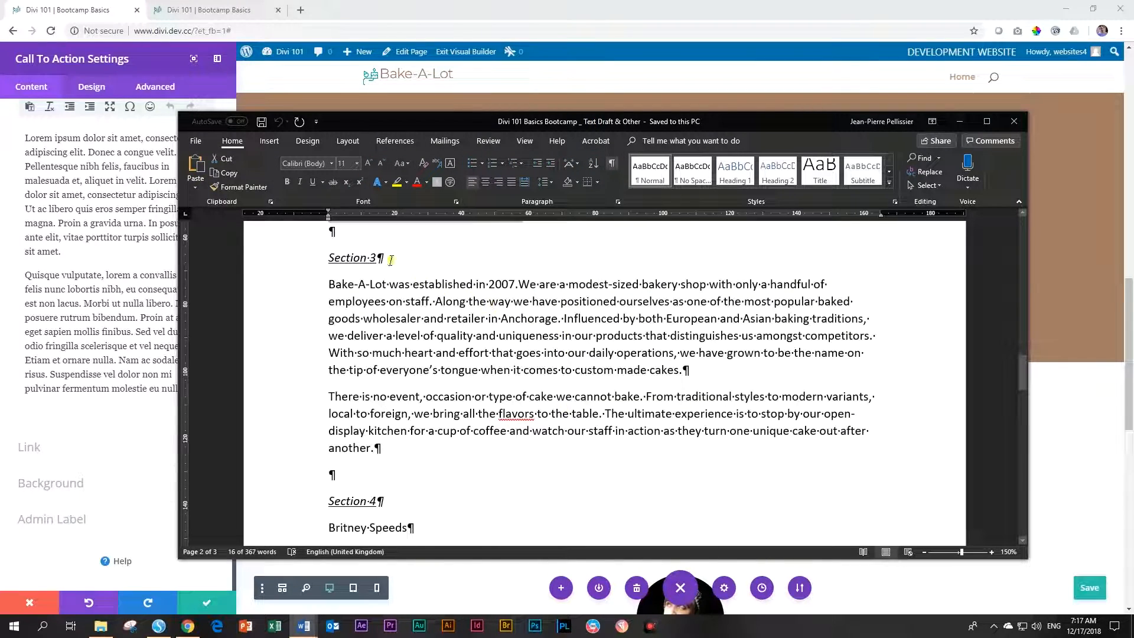
drag(330, 279, 381, 449)
key(ctrl+c)
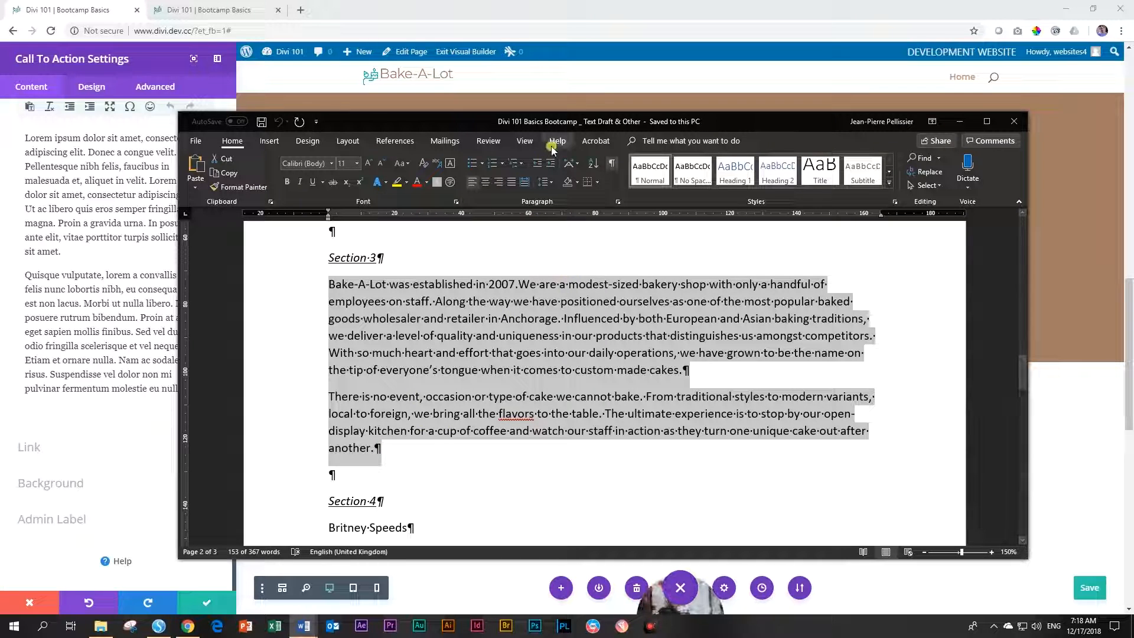
drag(558, 121, 1133, 130)
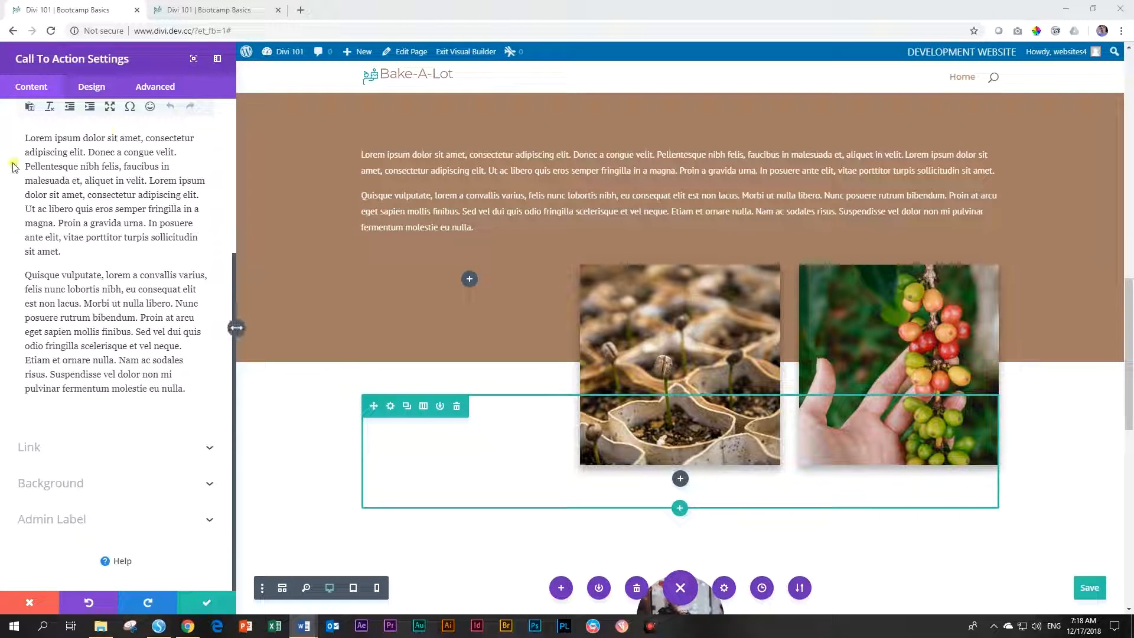
Replace the Call To Action body's lorem ipsum text with the pasted Bake-A-Lot story paragraphs
click(109, 227)
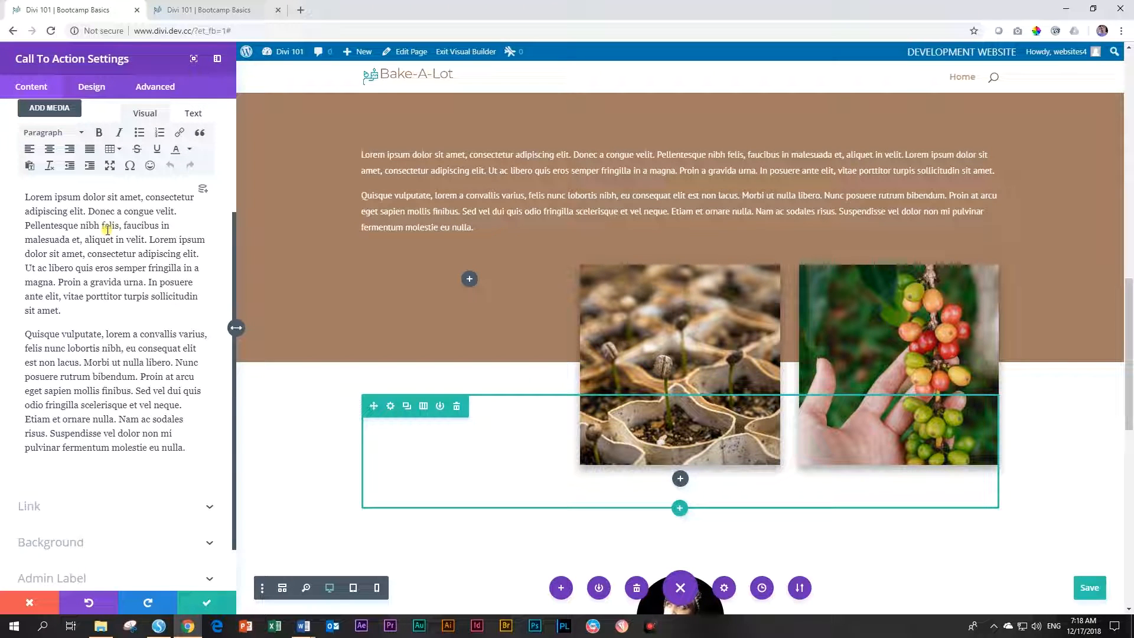
key(ctrl+a)
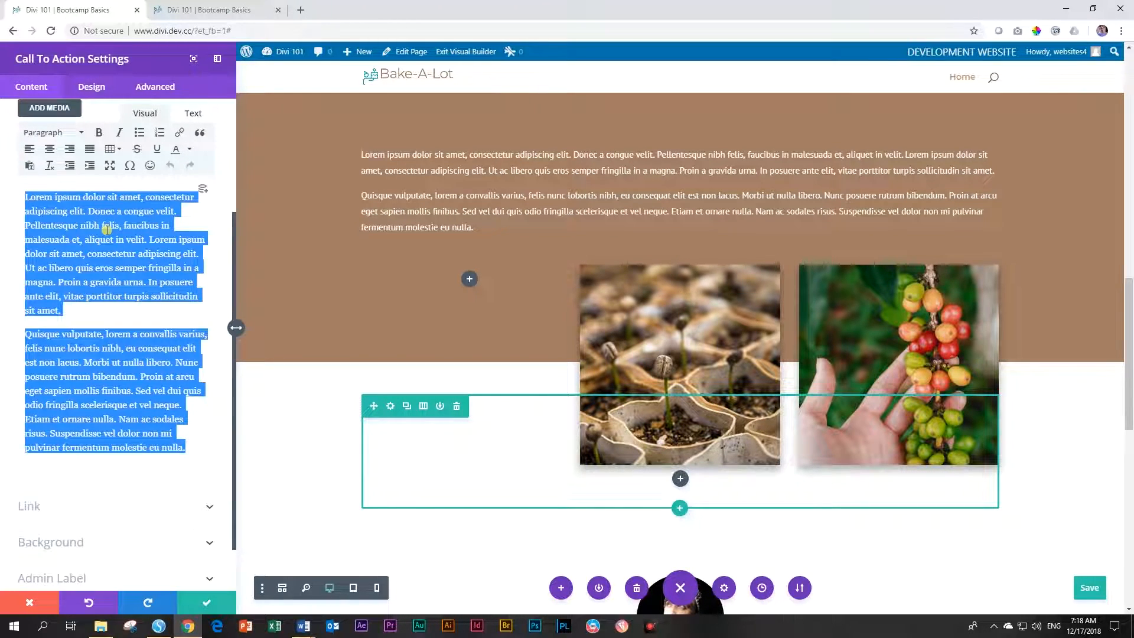
key(BackSpace)
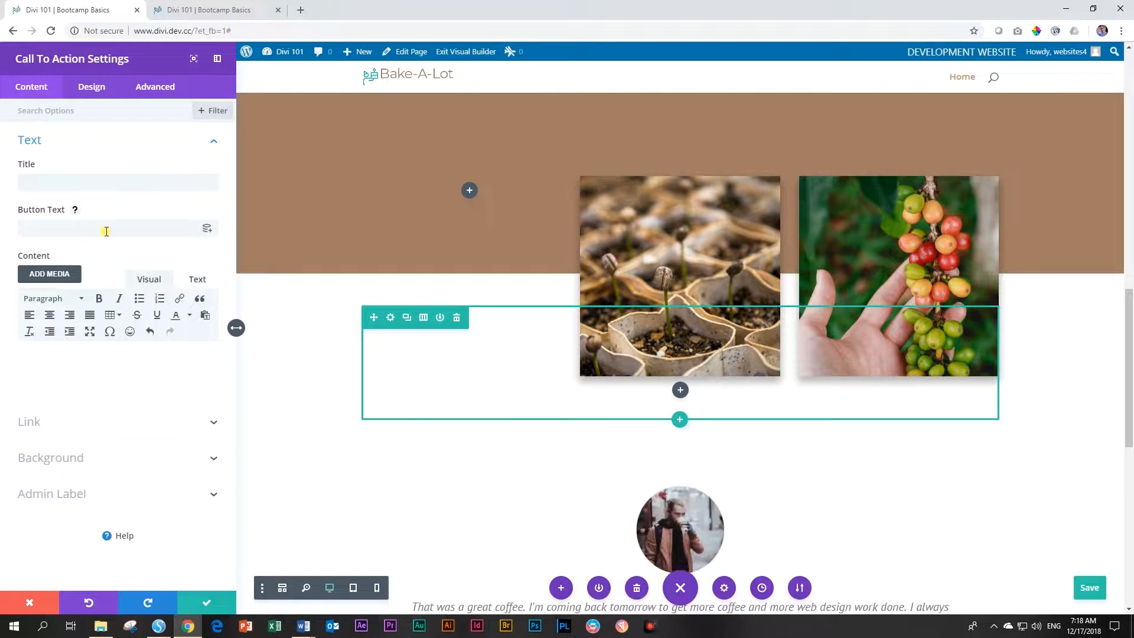
key(ctrl+v)
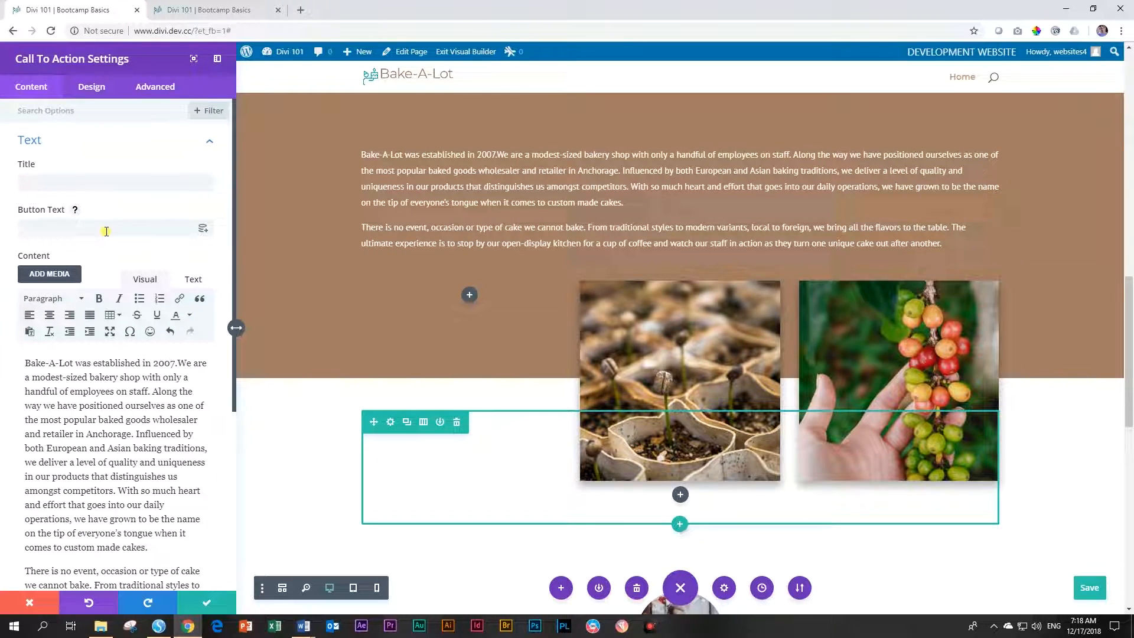
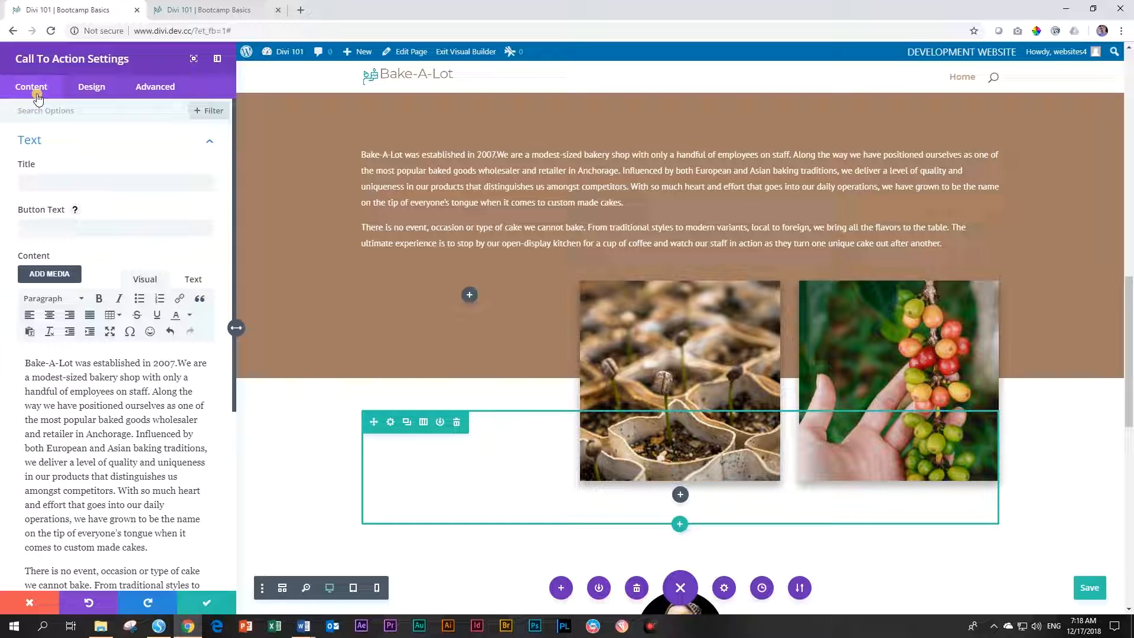
Open the Call To Action's Design options and expand its Body Text settings
click(91, 88)
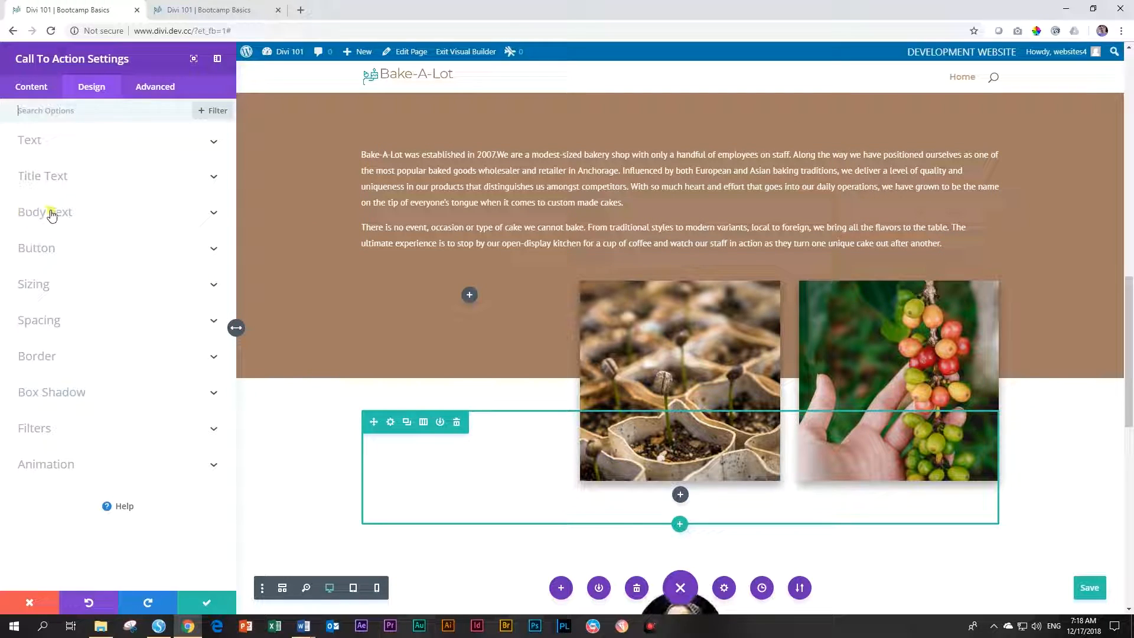
click(81, 217)
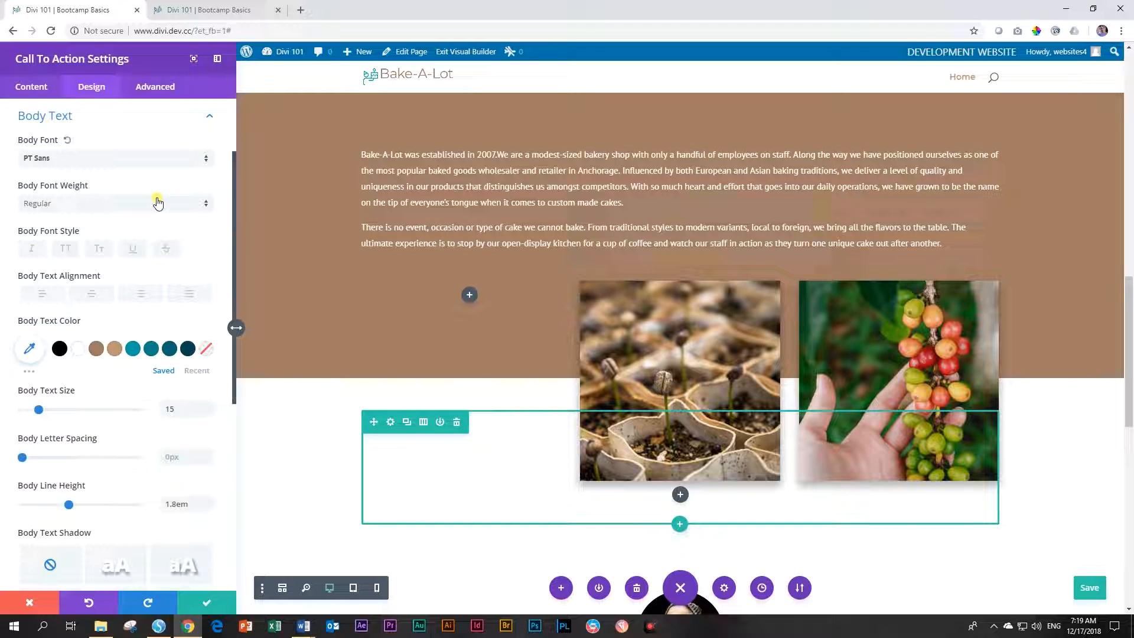
scroll(152, 179, down, 2)
scroll(152, 179, down, 5)
scroll(154, 184, up, 8)
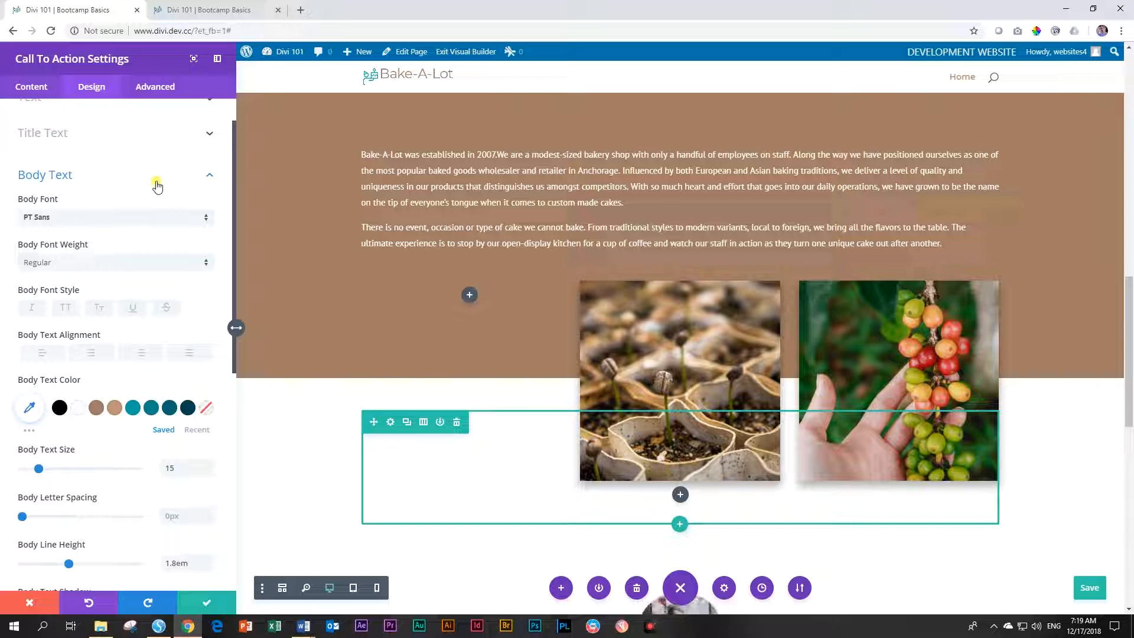
Set the Call To Action body font to Default and save the module
click(50, 218)
scroll(71, 242, down, 5)
scroll(79, 251, down, 5)
scroll(83, 257, up, 6)
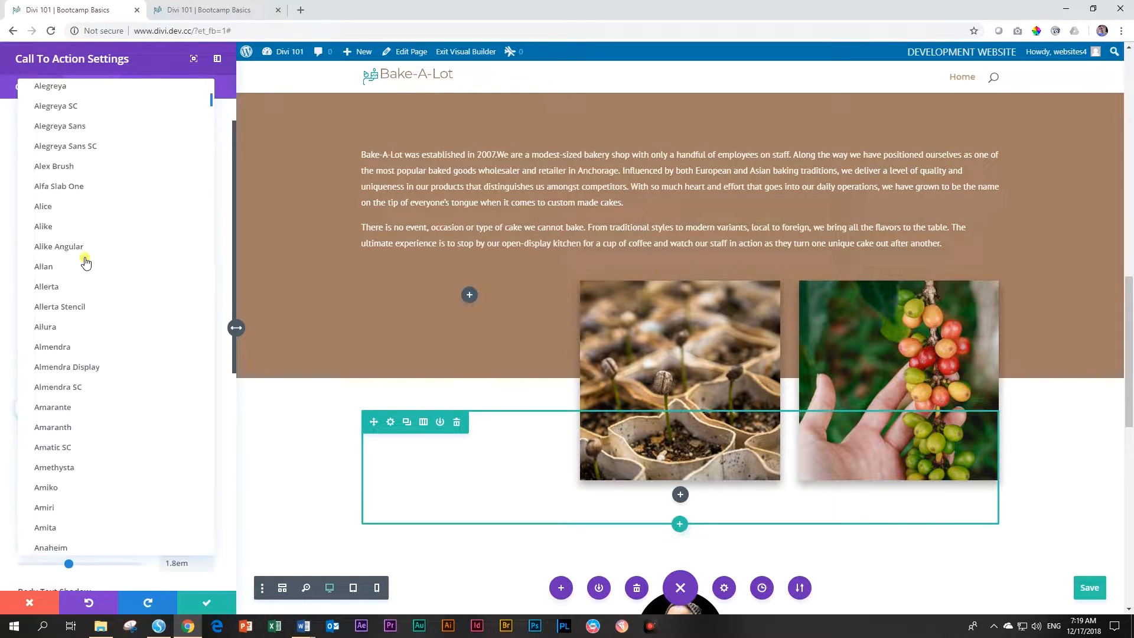
scroll(85, 261, up, 5)
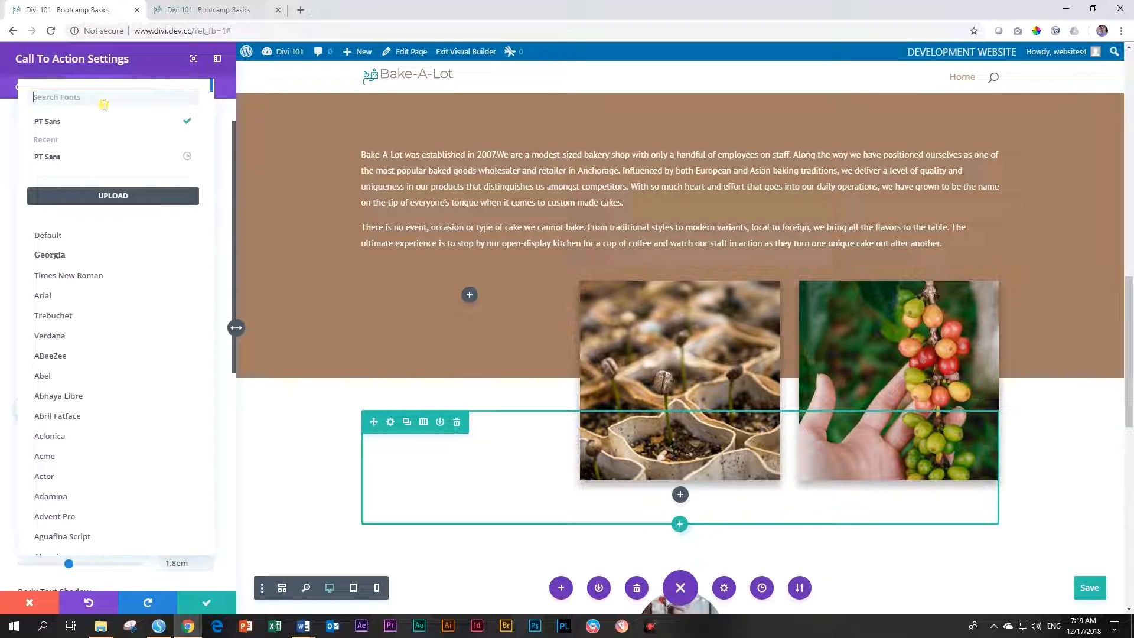
text(mont)
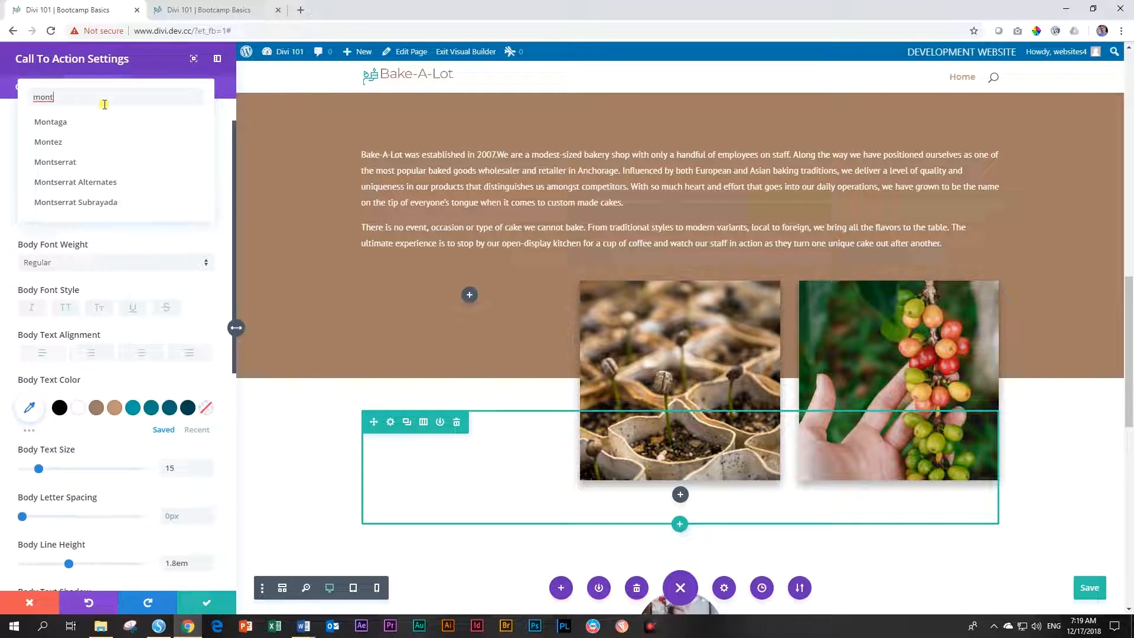
key(BackSpace)
key(BackSpace)
key(BackSpace)
key(BackSpace)
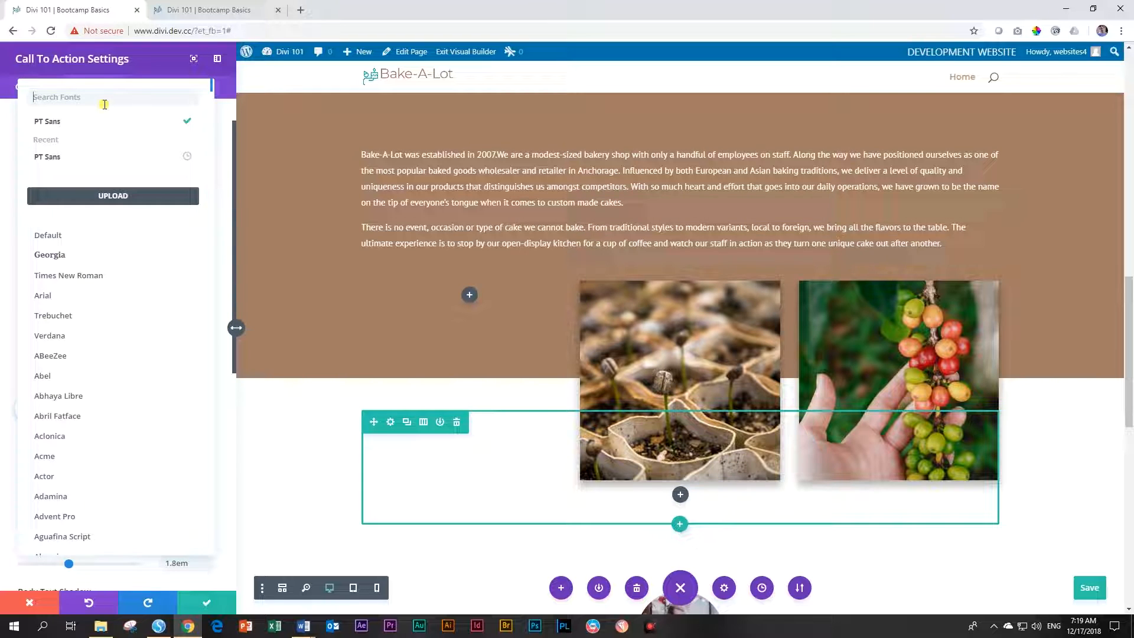
click(48, 237)
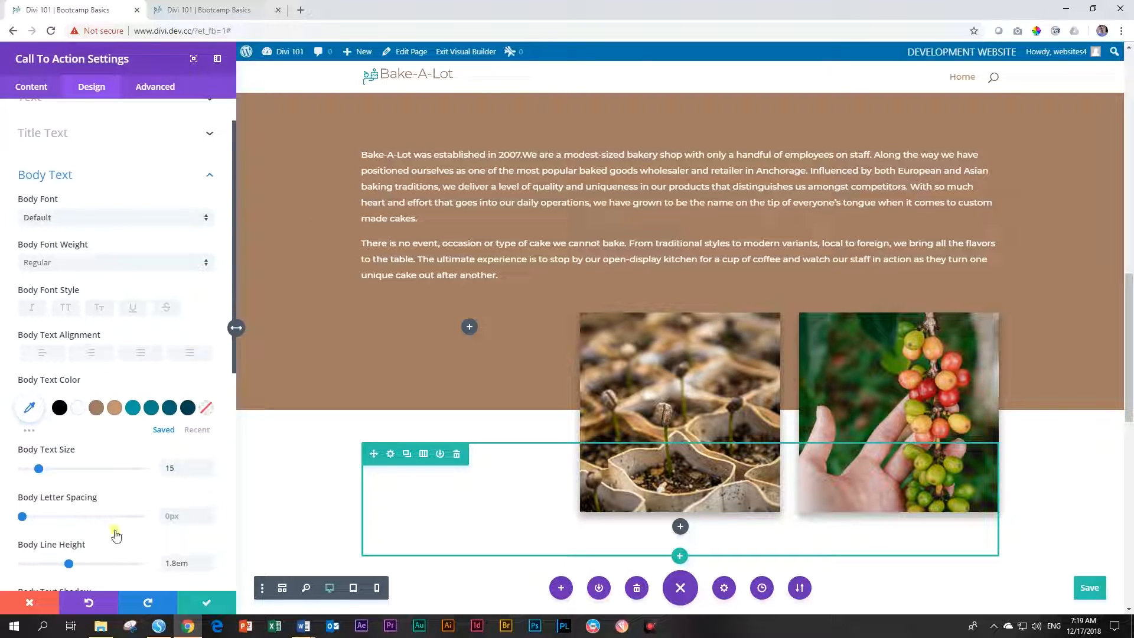
click(198, 603)
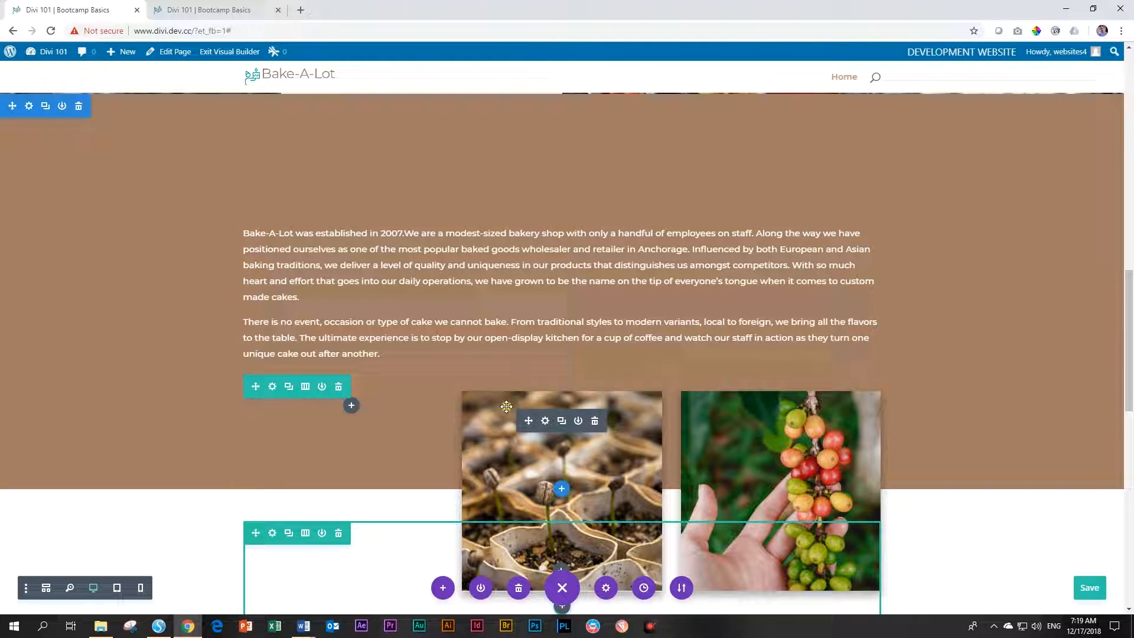
Change the opening-hours subtitle's text font from PT Sans to Default and save
scroll(507, 406, up, 10)
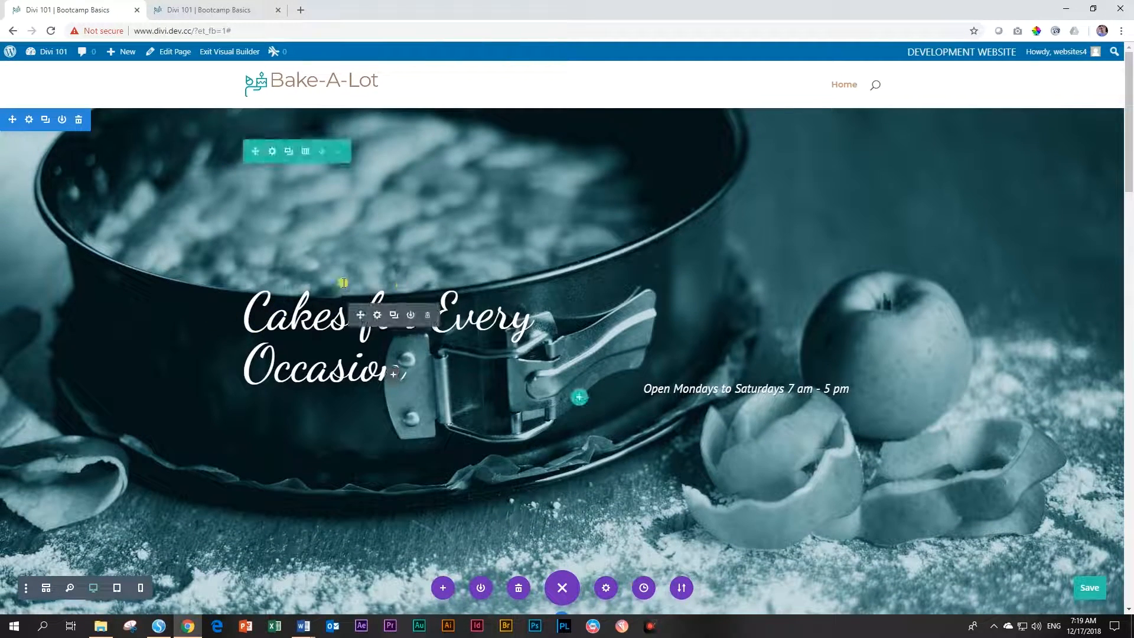
mouse_move(730, 387)
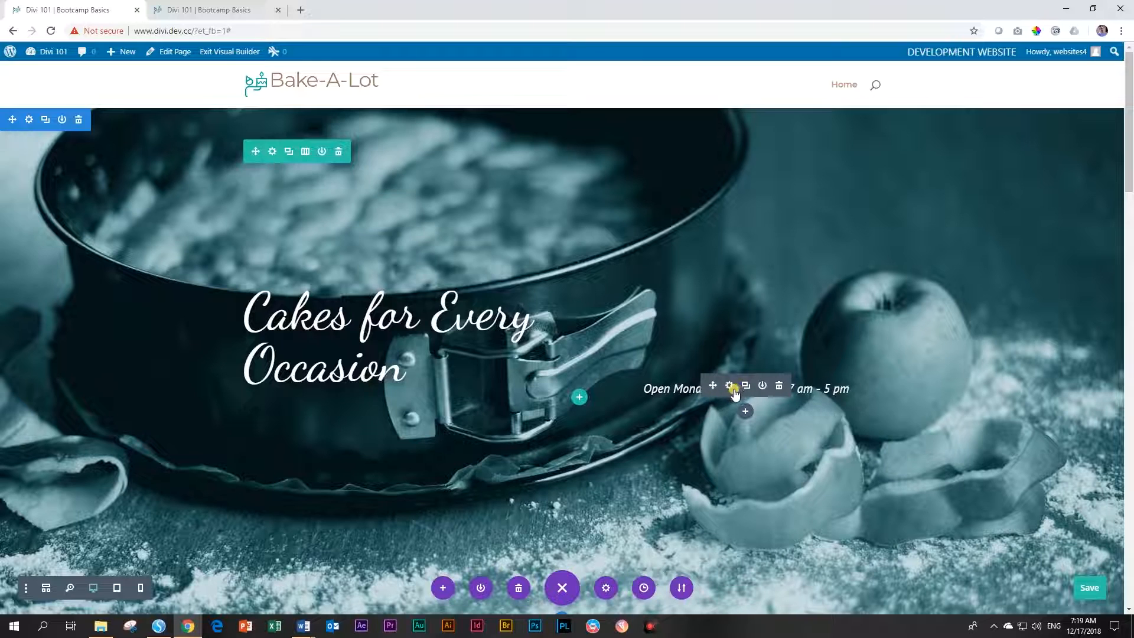
click(730, 387)
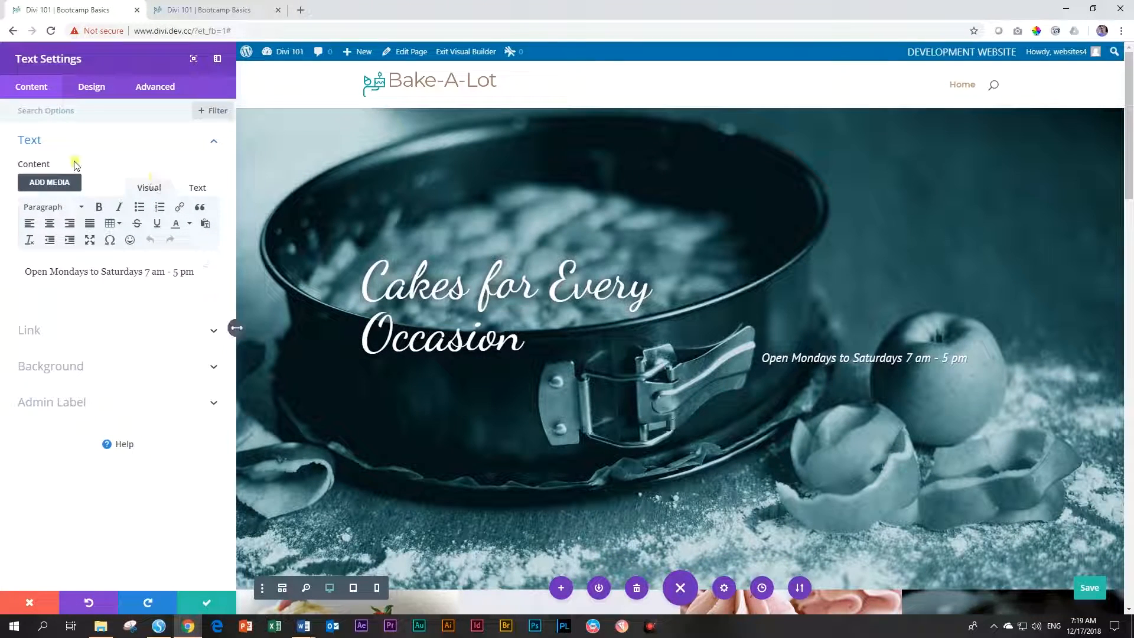
click(89, 88)
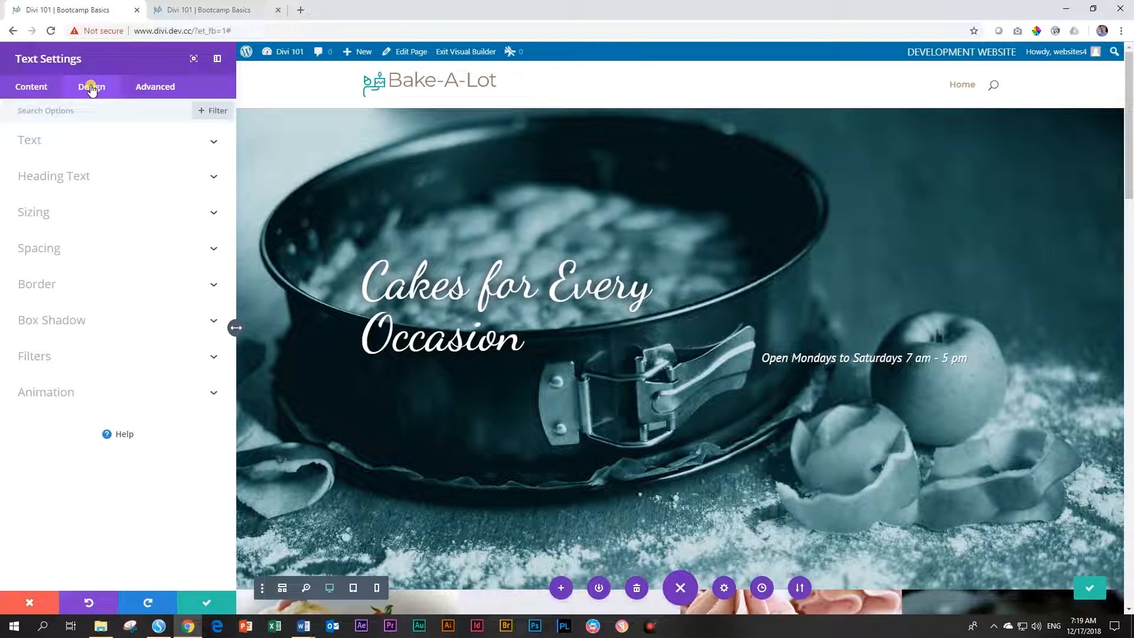
click(55, 147)
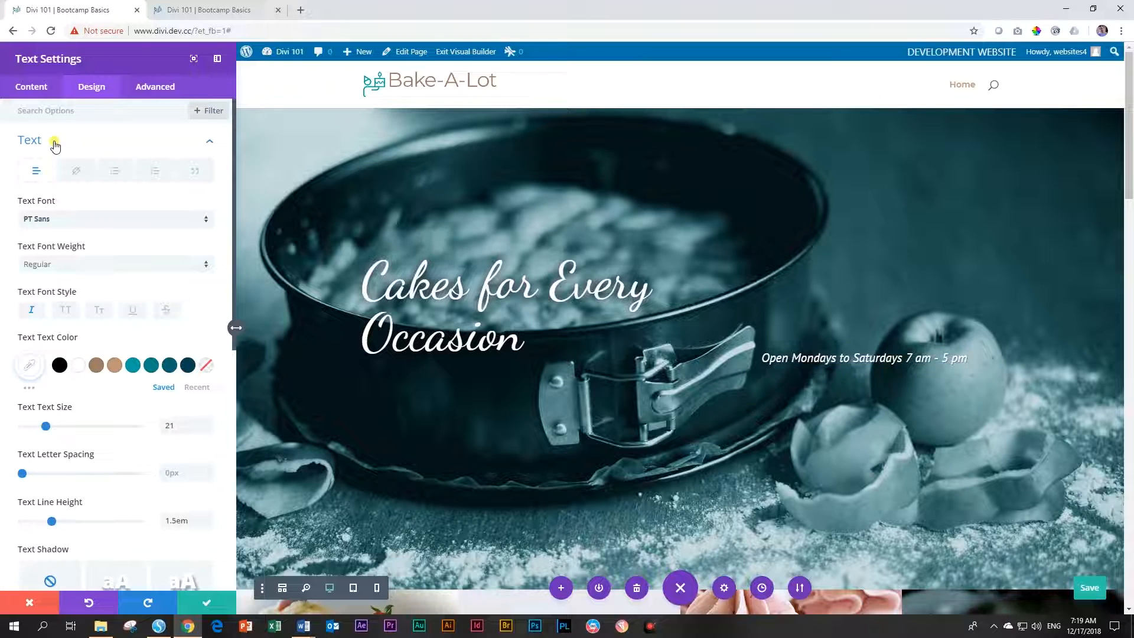
click(37, 222)
click(37, 236)
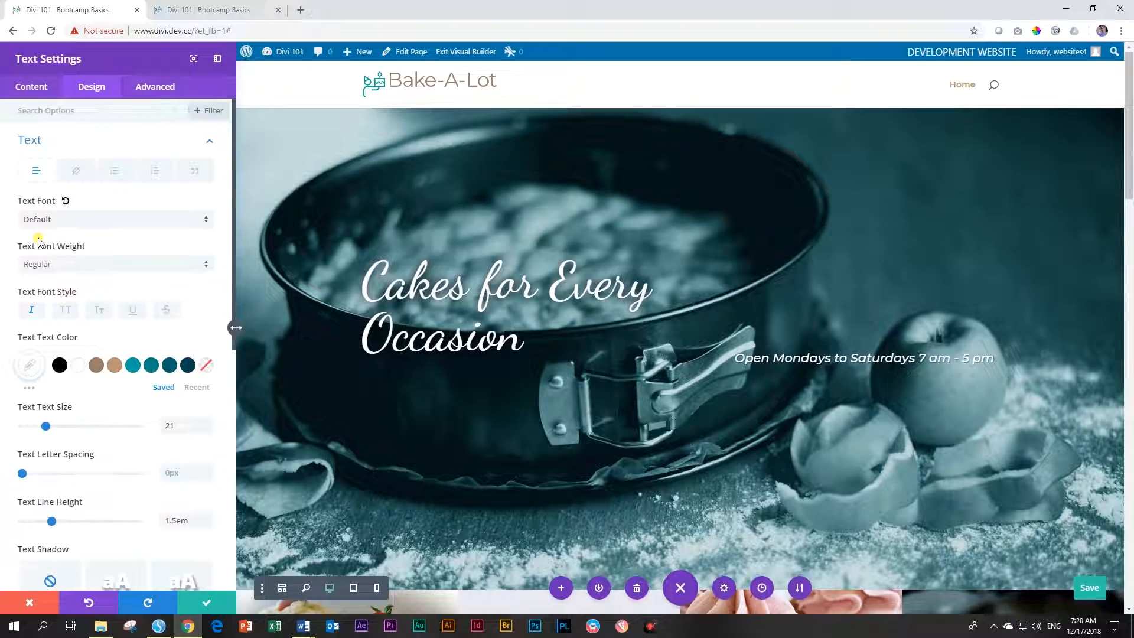
click(206, 602)
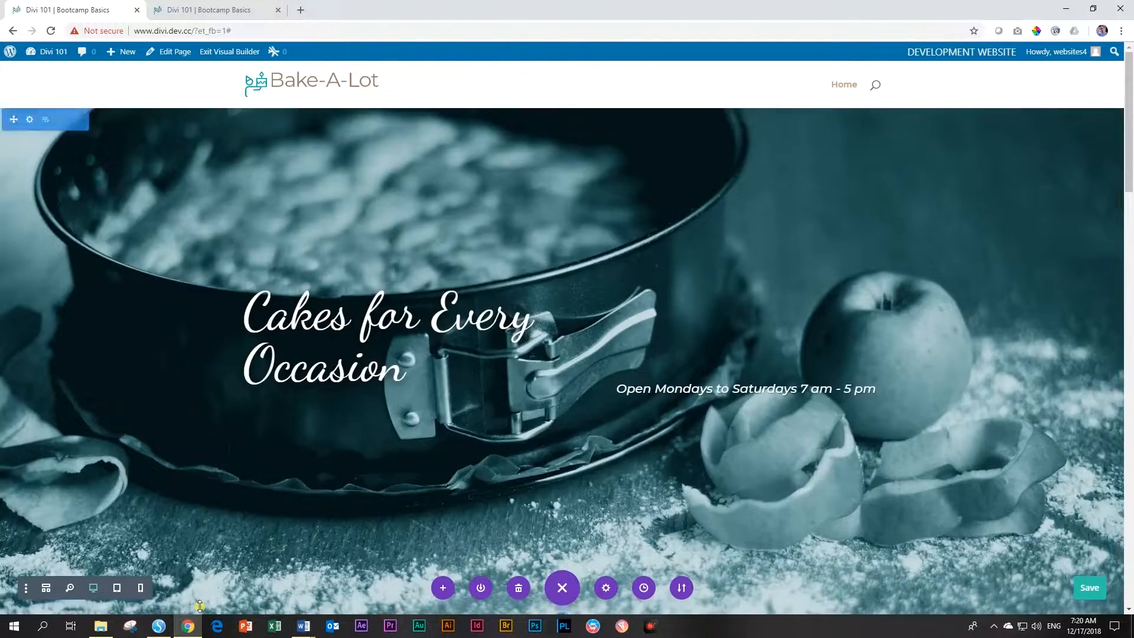
Change the At our store list's text font to Default and save
scroll(325, 451, down, 3)
scroll(333, 451, down, 4)
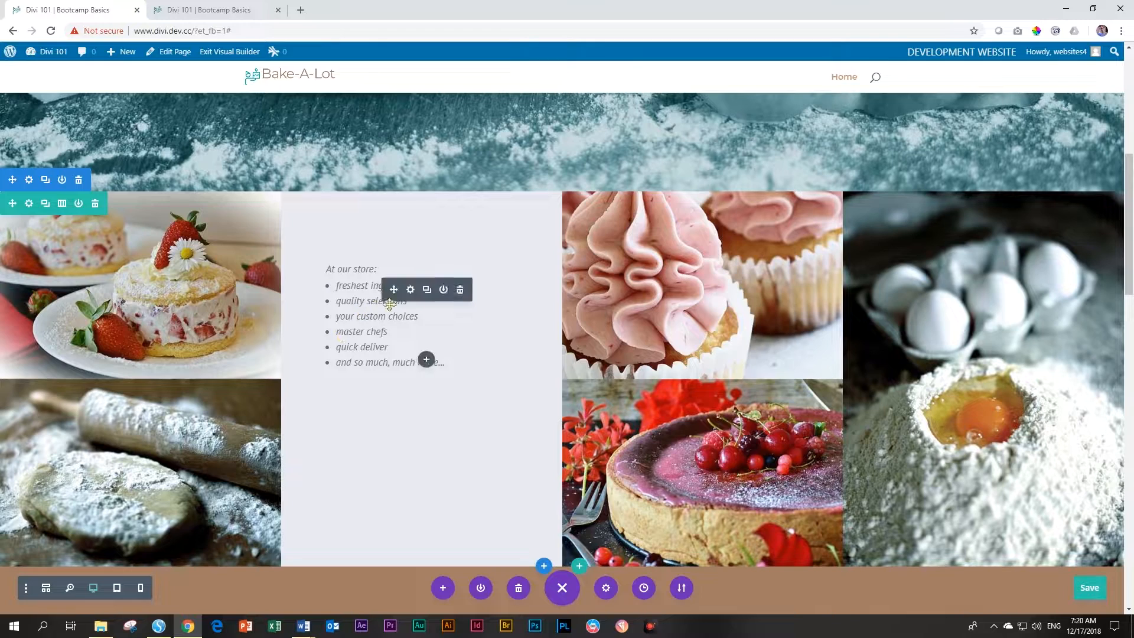
click(410, 290)
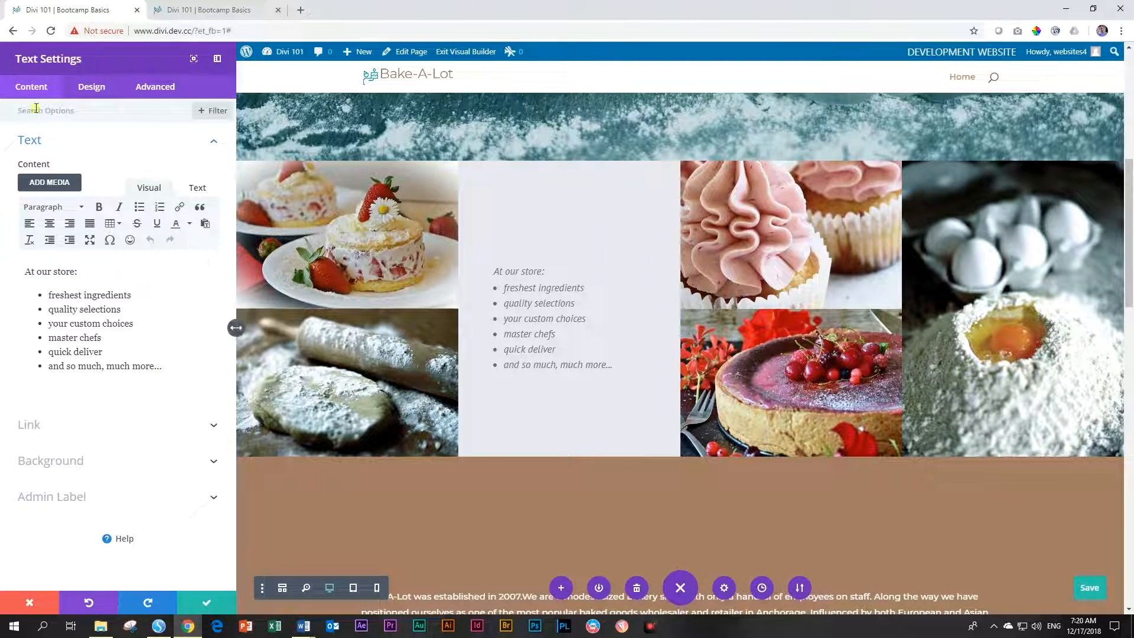
click(94, 83)
click(89, 90)
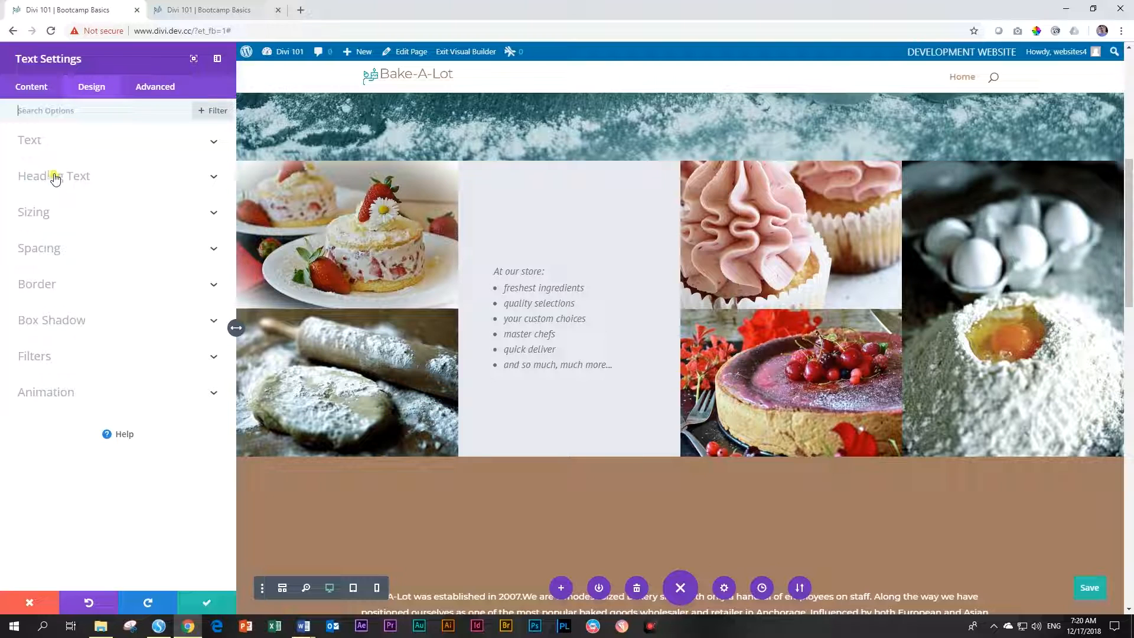
click(53, 144)
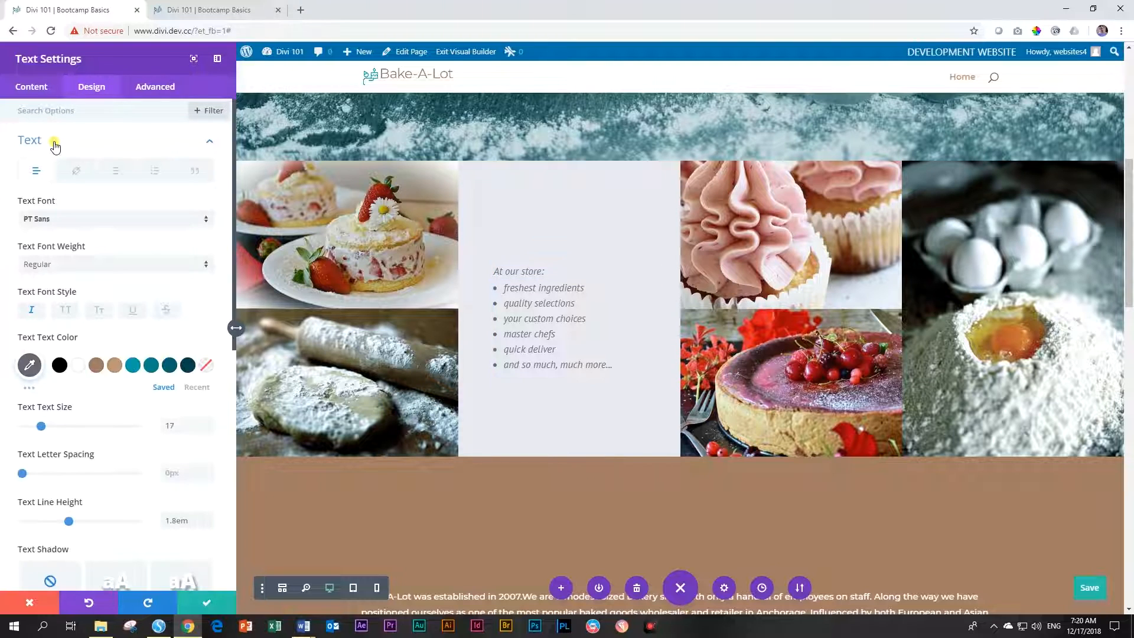
click(30, 219)
click(49, 236)
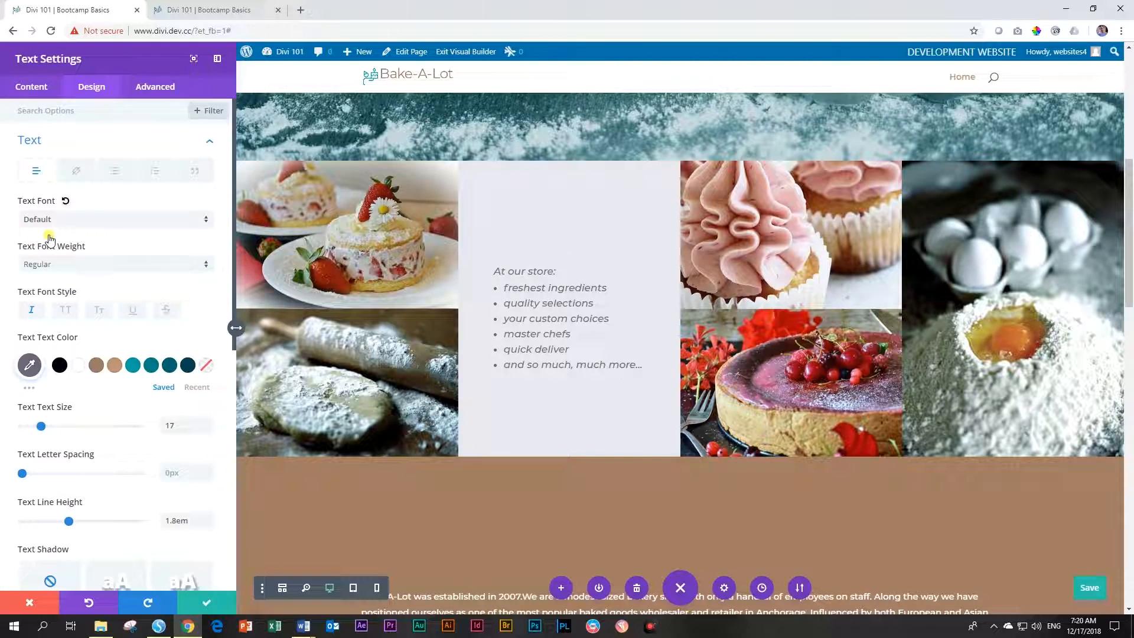
click(206, 602)
scroll(397, 397, down, 5)
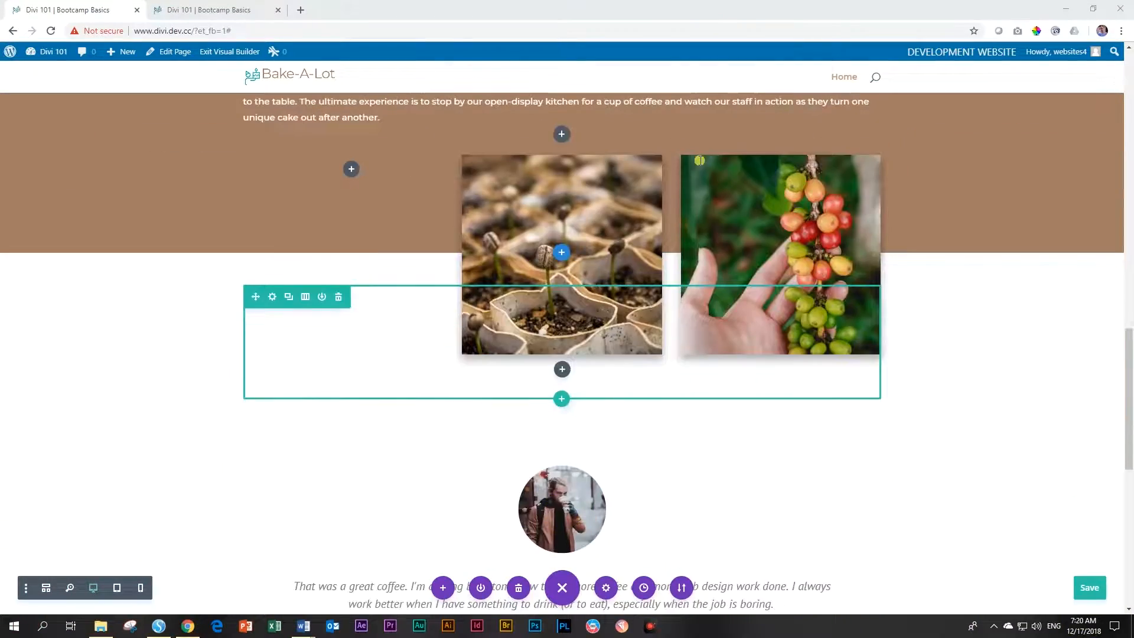
scroll(699, 161, down, 2)
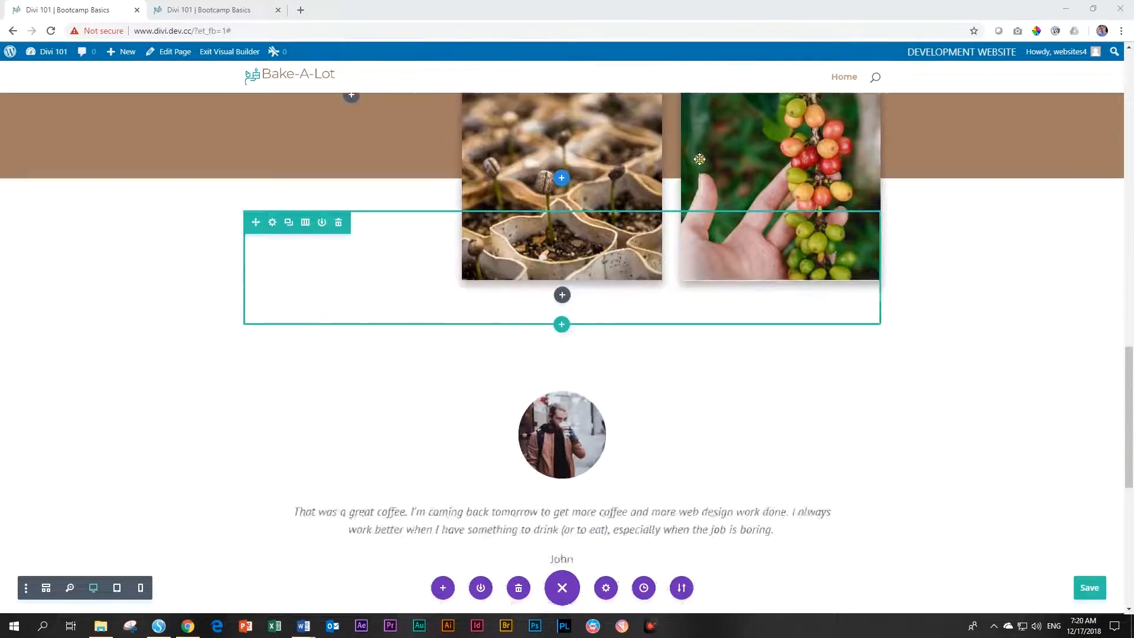
Replace the seedling image with the dough-kneading photo from the Media Library
scroll(700, 160, up, 1)
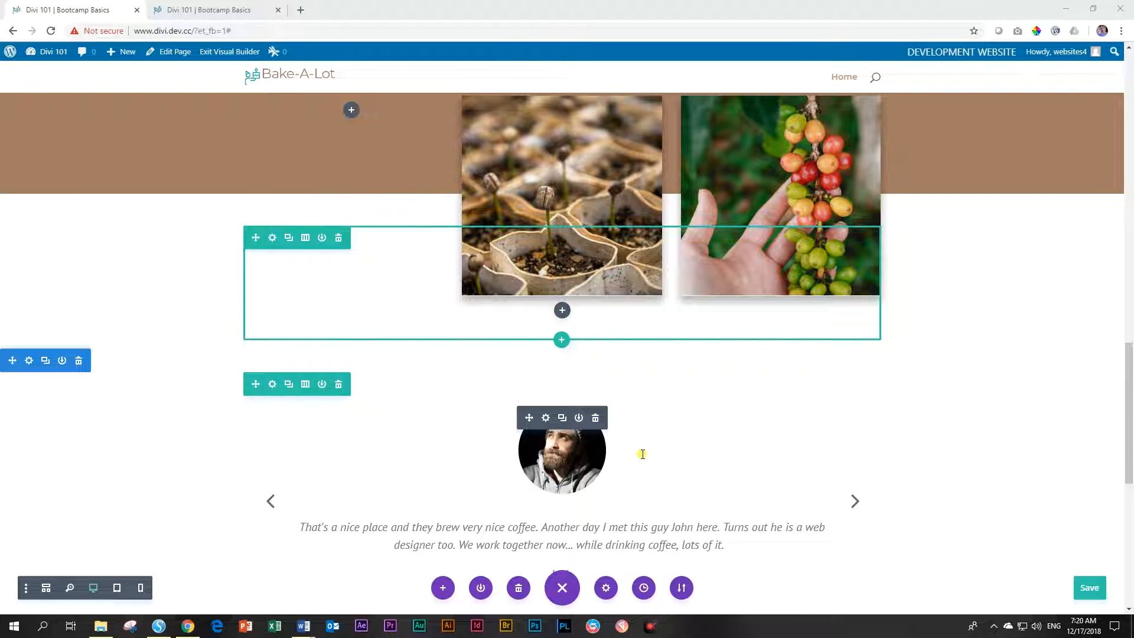
scroll(638, 457, up, 2)
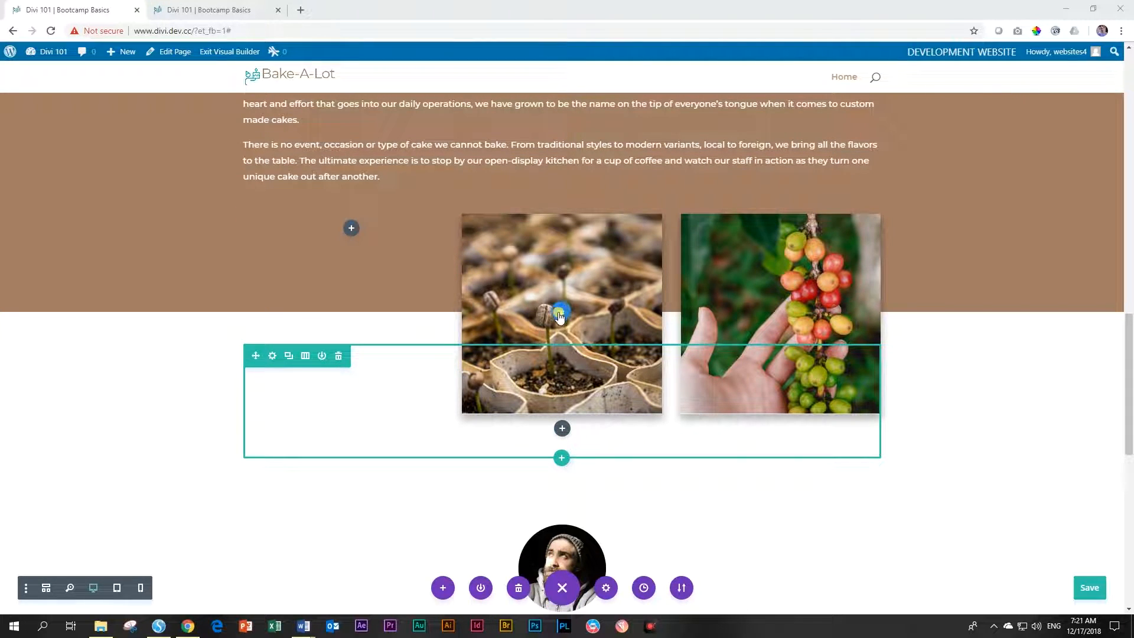
click(545, 244)
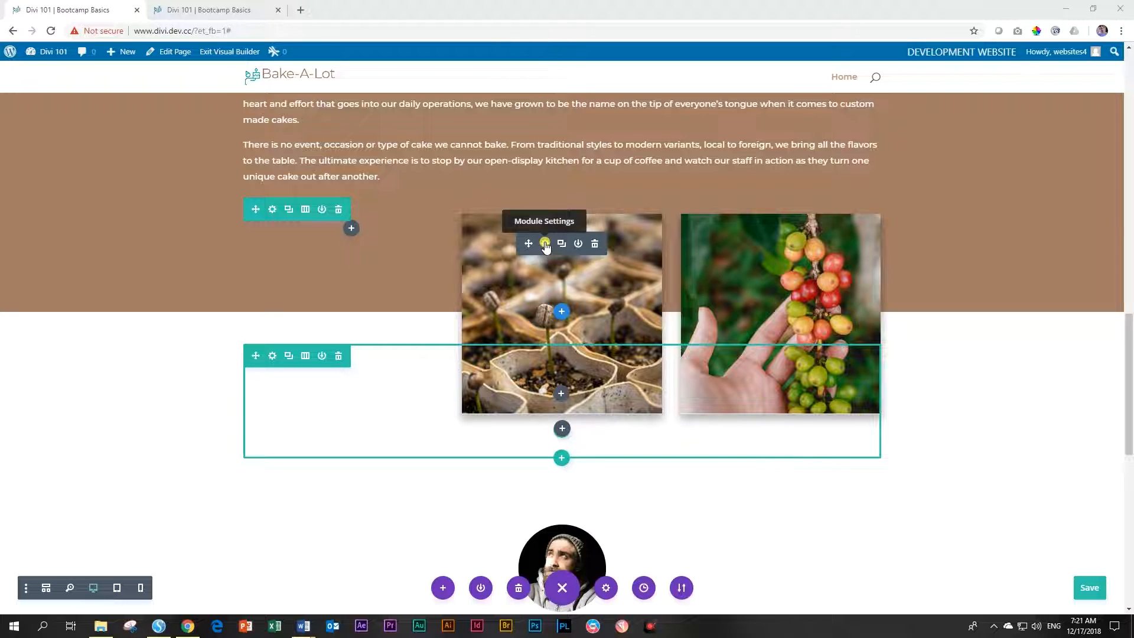
click(544, 244)
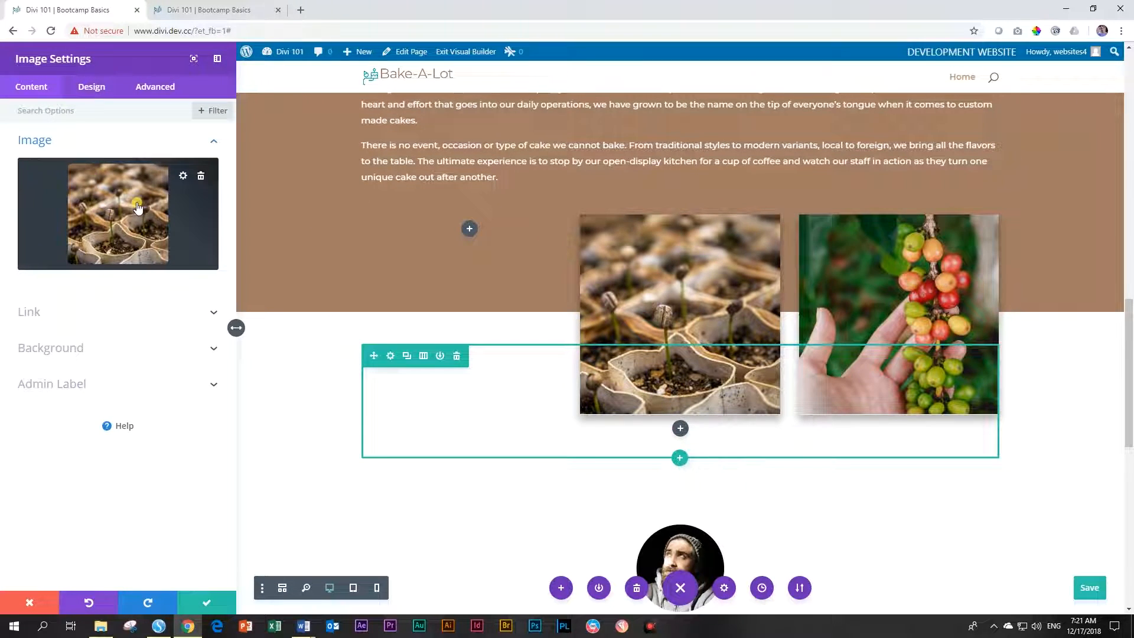
click(133, 205)
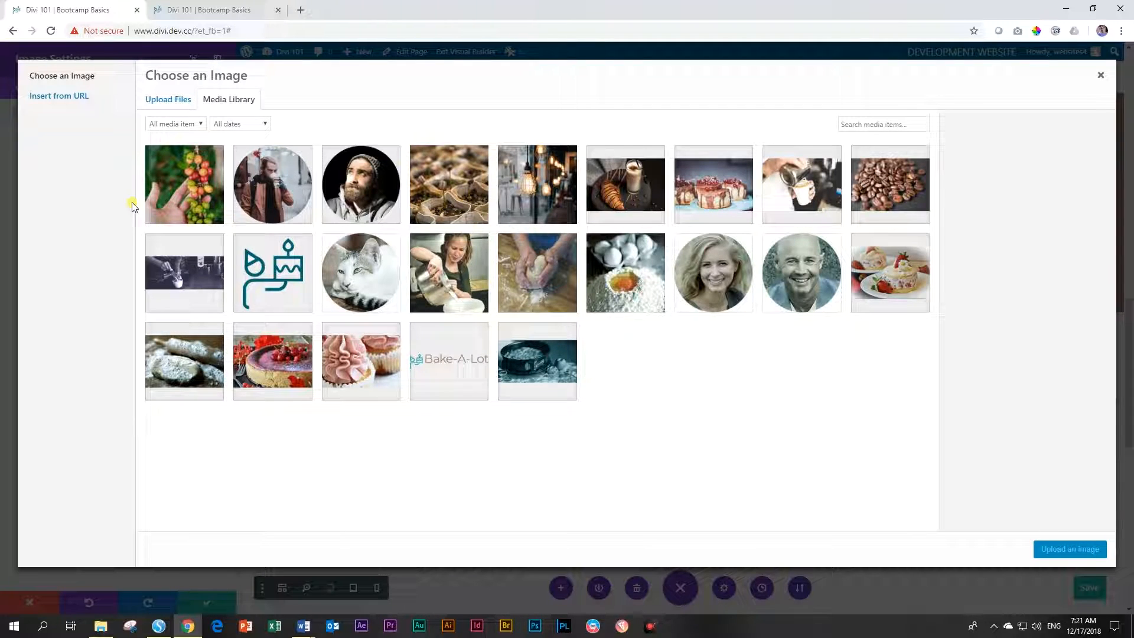
click(536, 271)
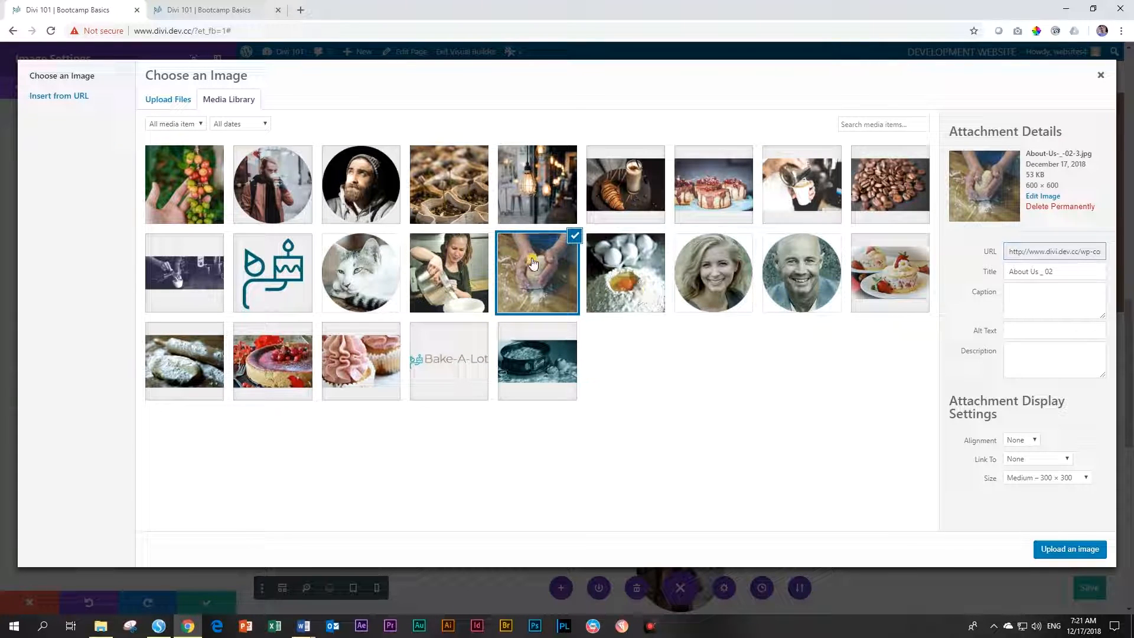
click(1078, 550)
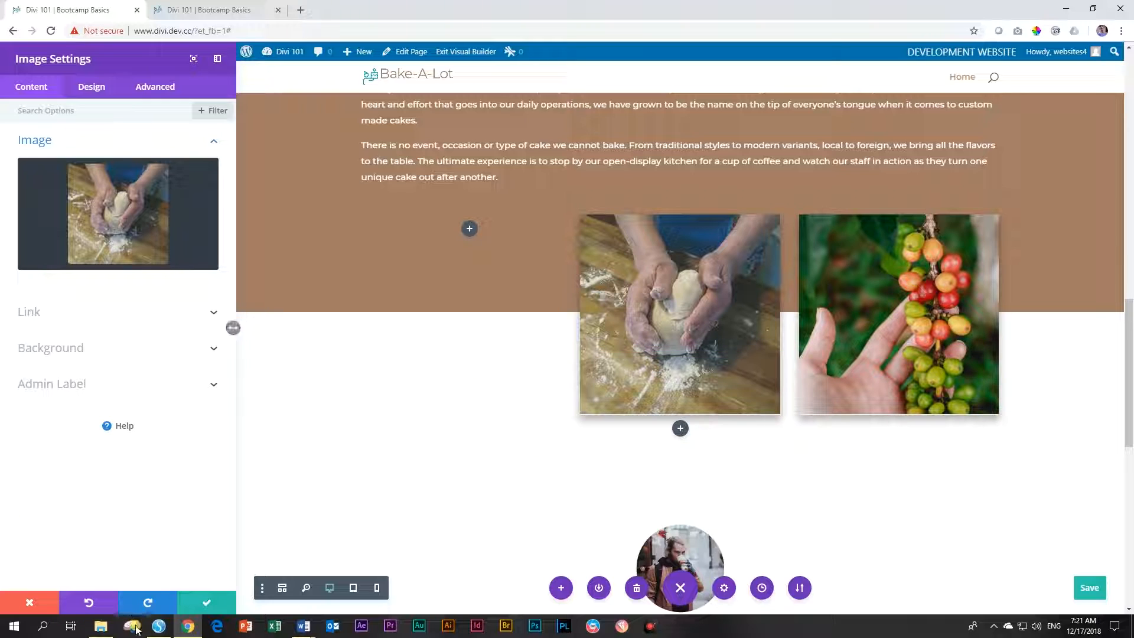
click(207, 603)
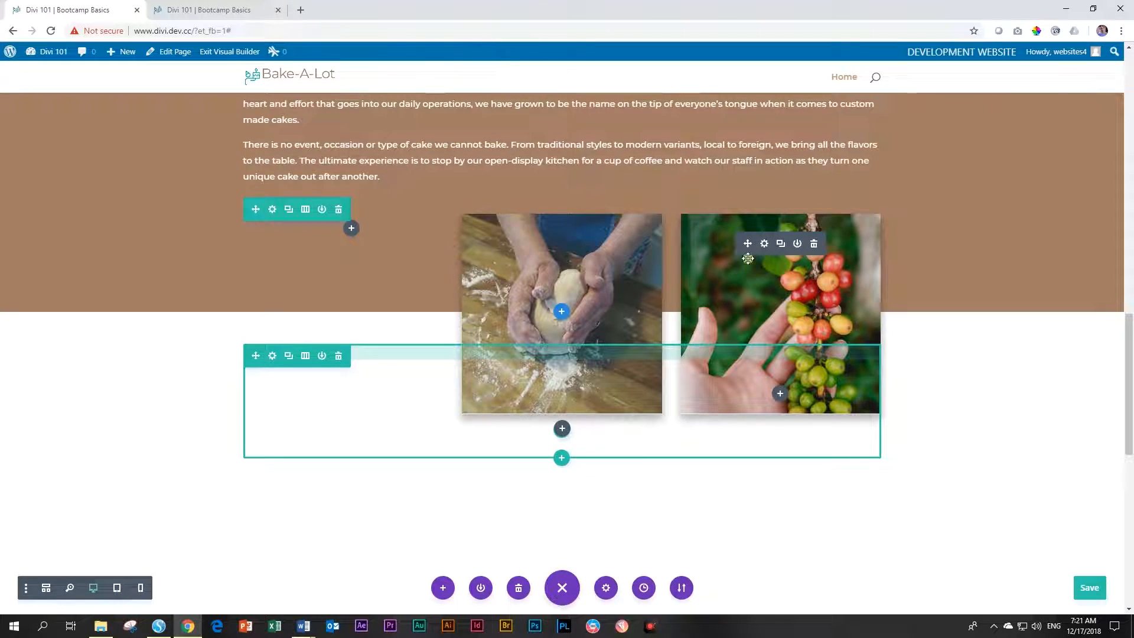
Replace the coffee-berries image with the woman-pouring-batter photo and save
click(764, 244)
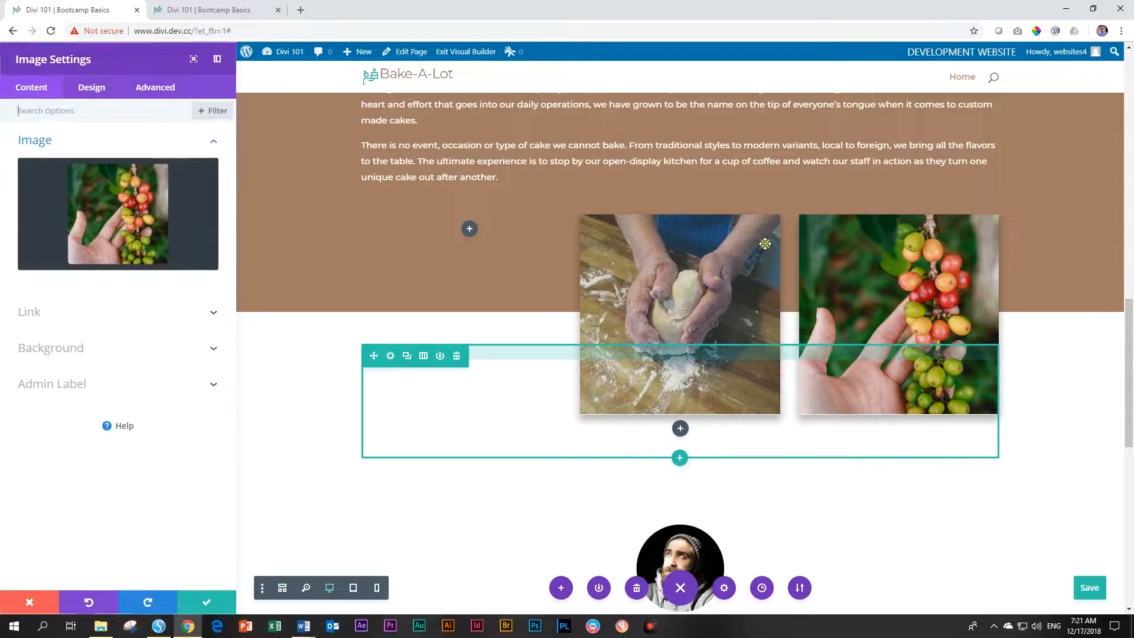
click(132, 229)
click(431, 274)
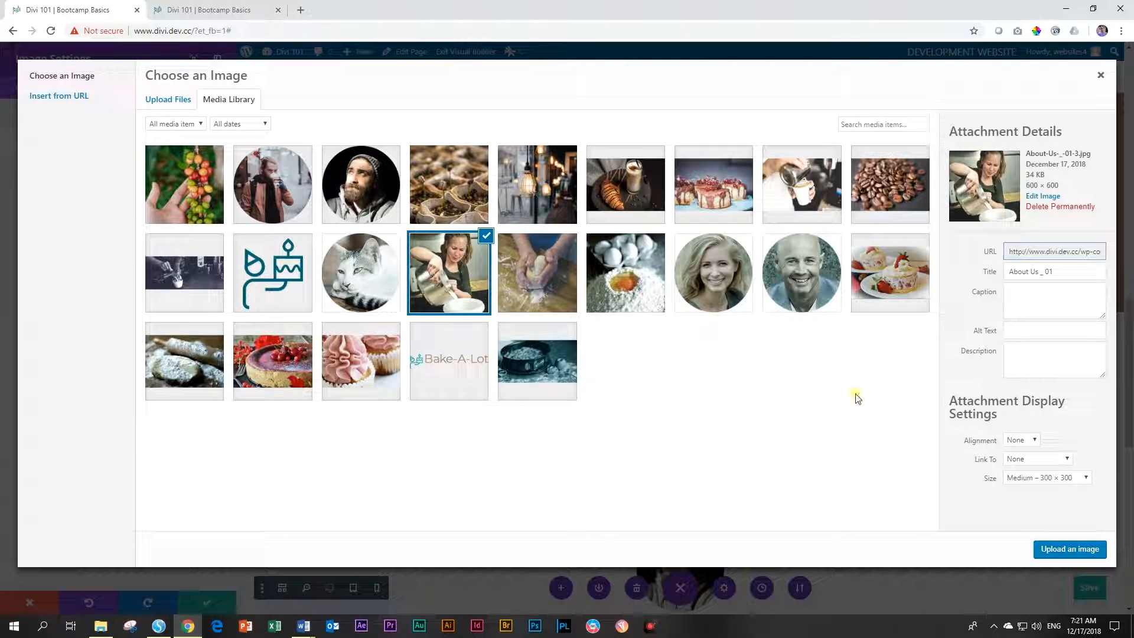
click(1064, 549)
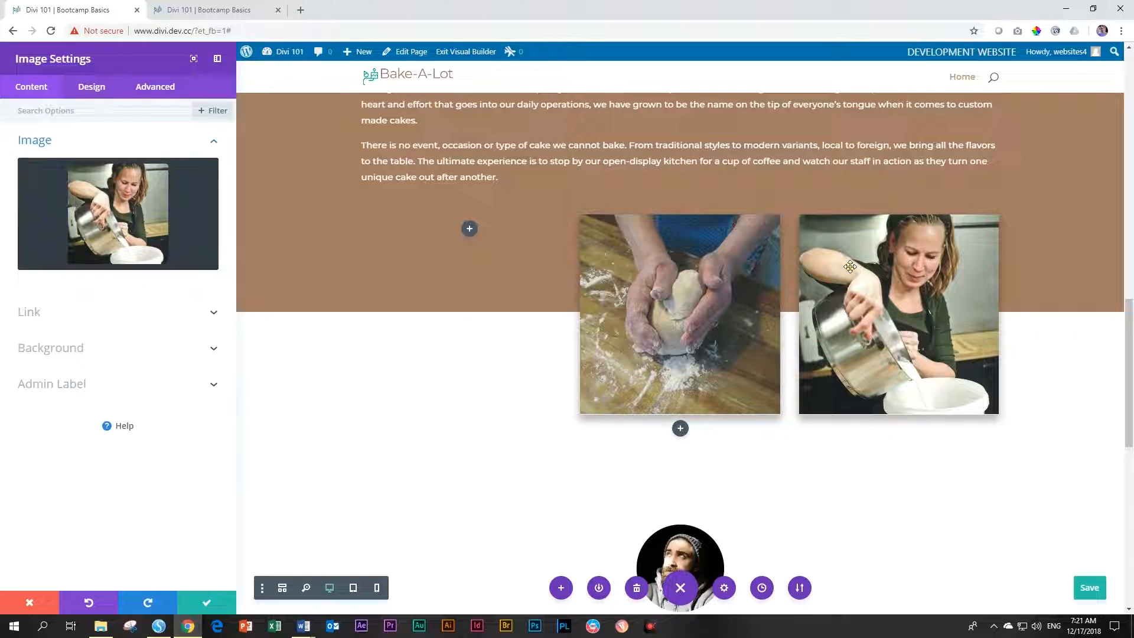
click(207, 602)
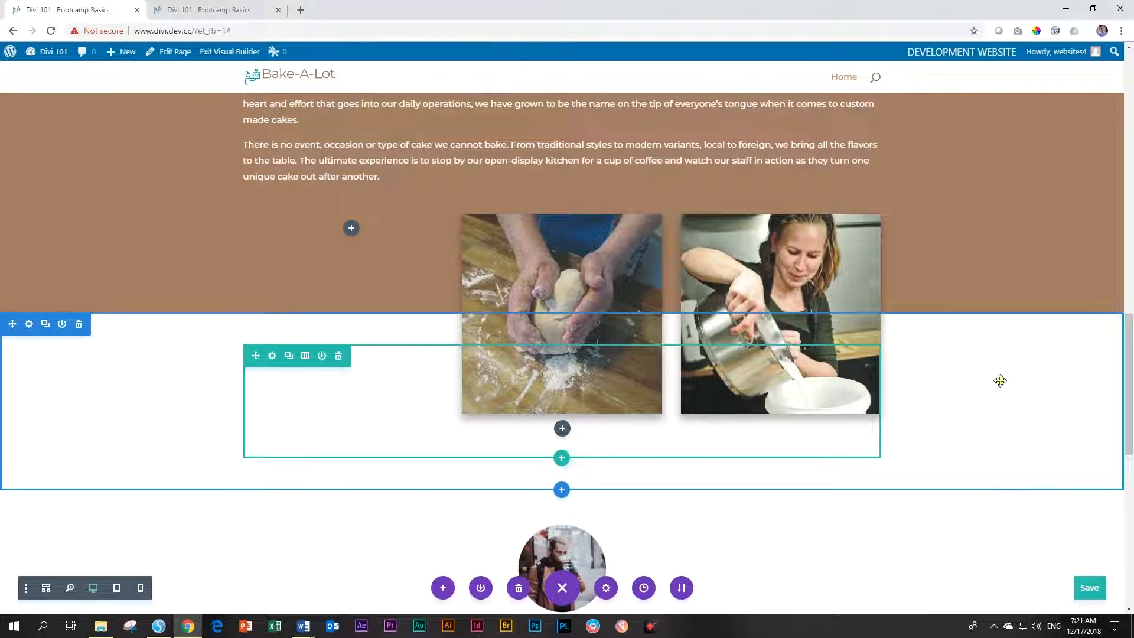
Preview both testimonial slides in the slider settings, then delete the second slide
scroll(999, 379, down, 3)
scroll(1001, 375, down, 1)
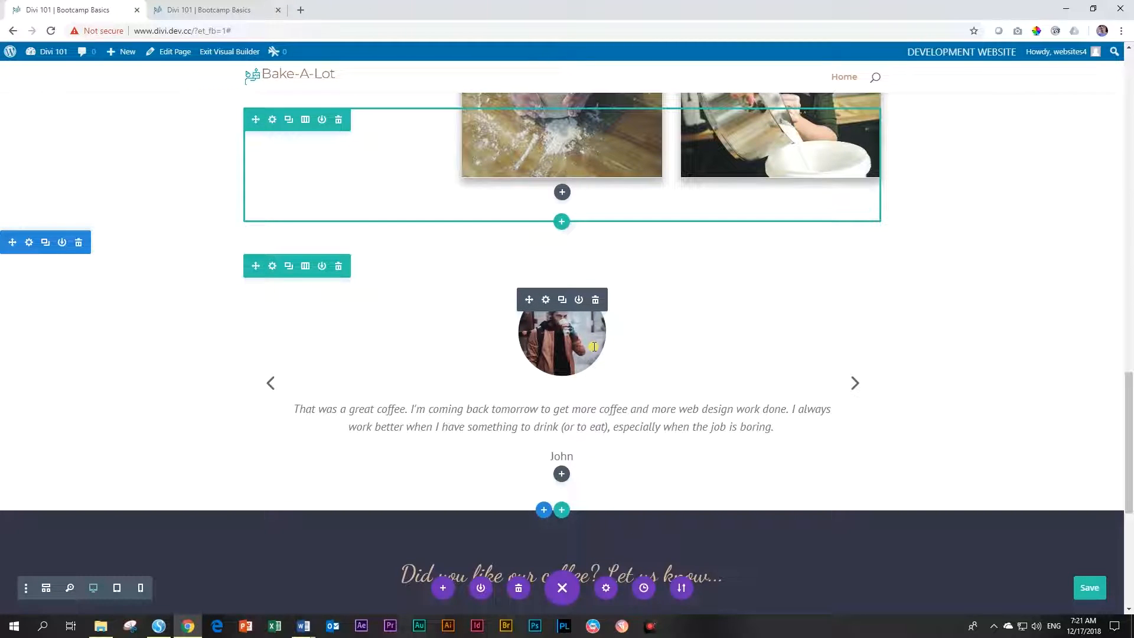
click(546, 299)
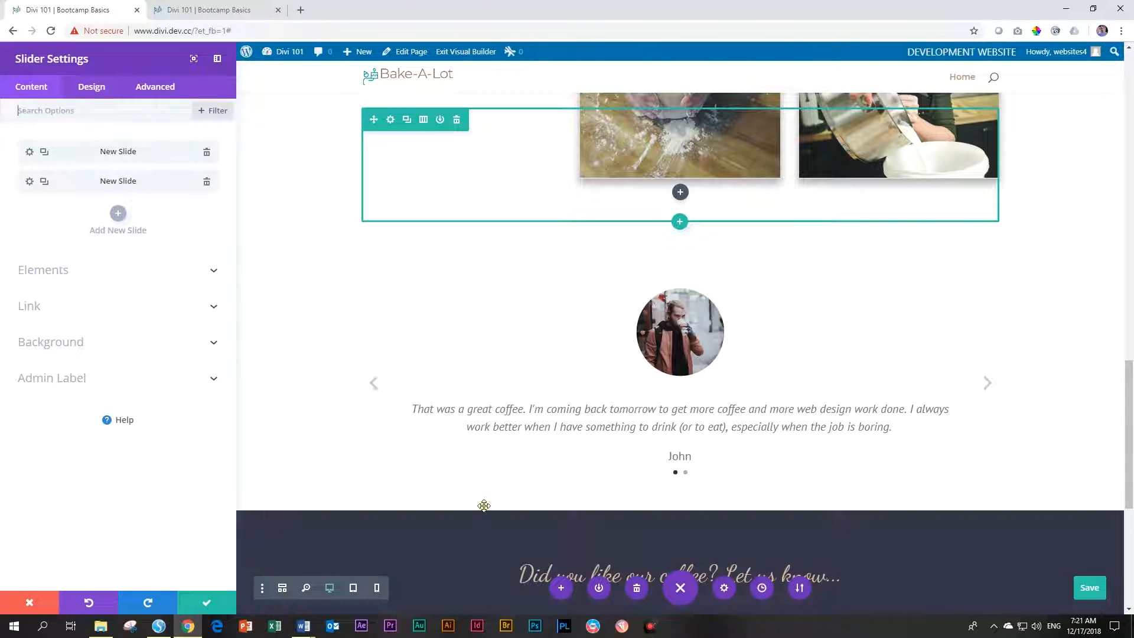
click(976, 385)
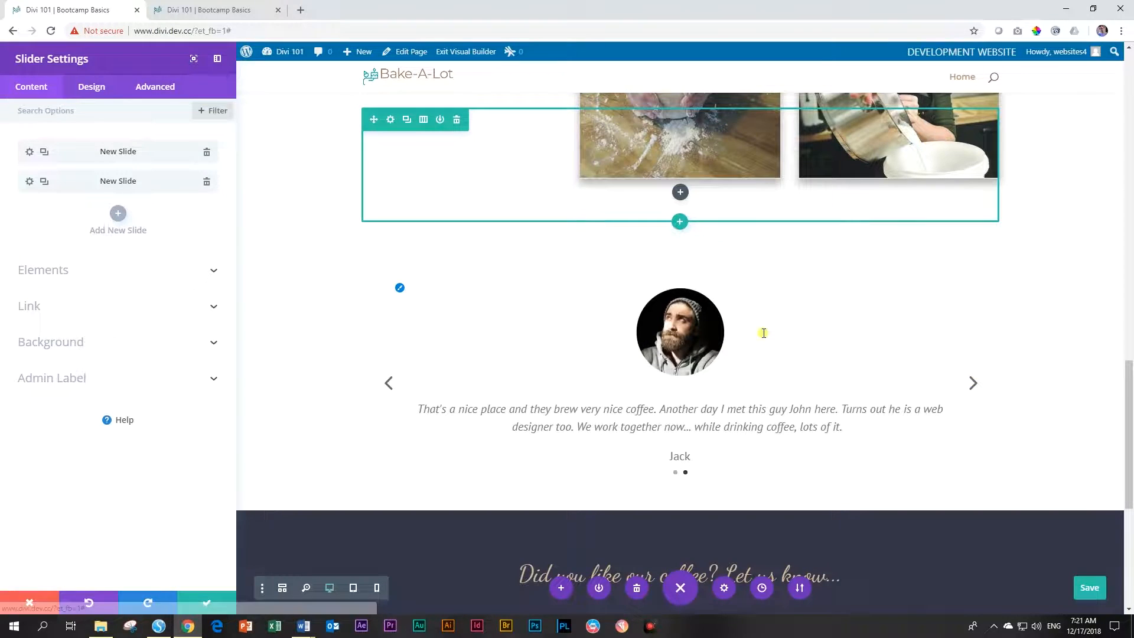
click(388, 385)
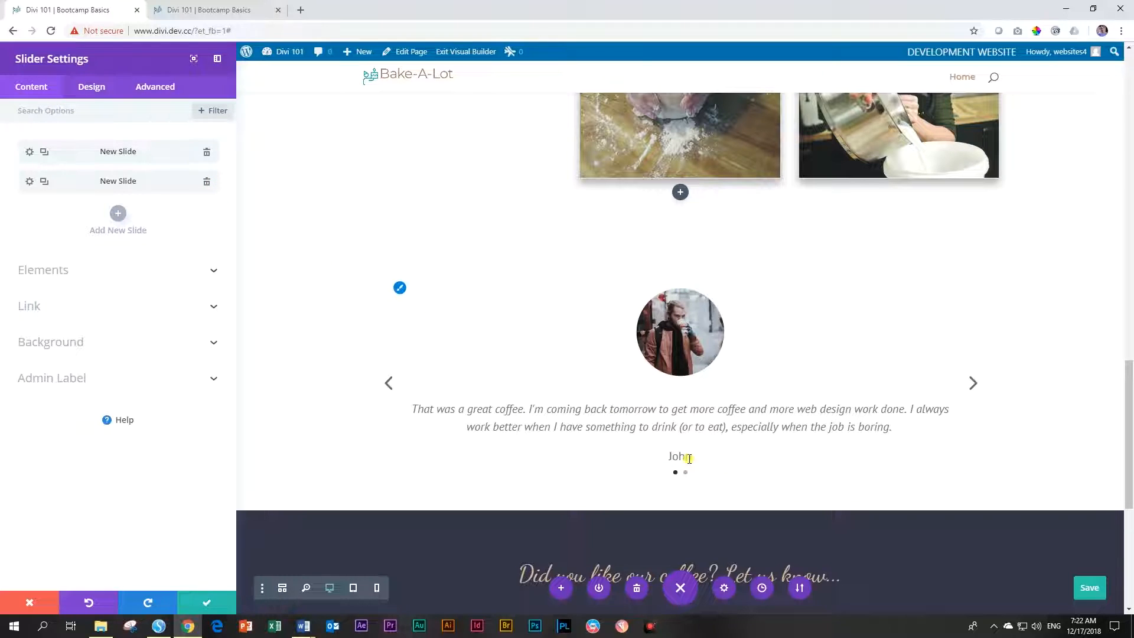
click(207, 182)
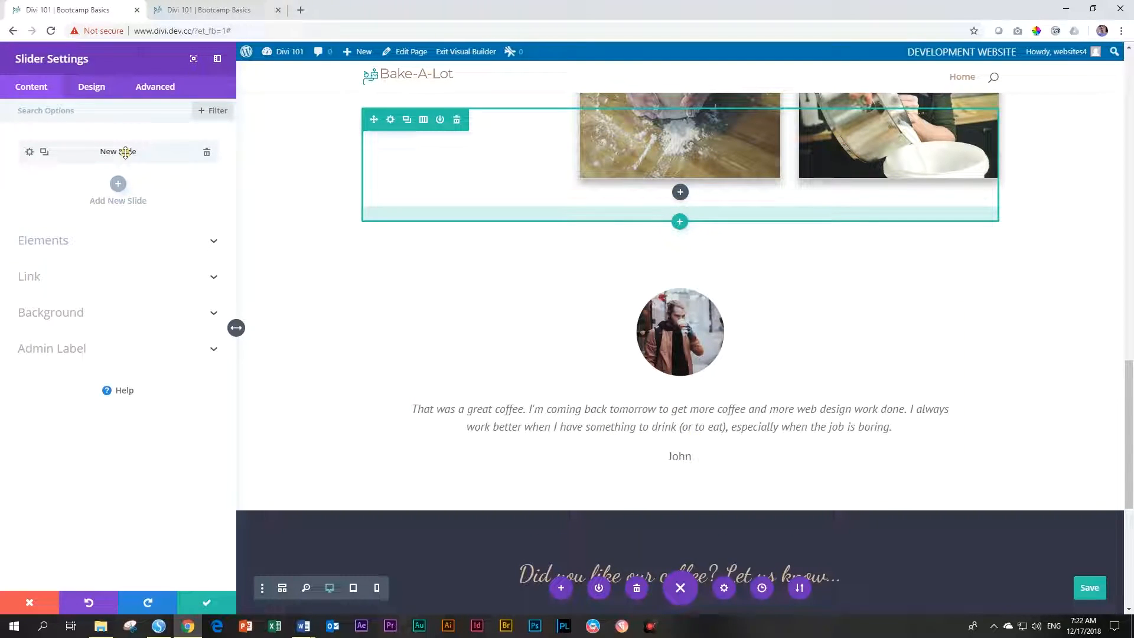
Paste the house-activity testimonial paragraph from the Word draft into the slide content
click(27, 154)
scroll(64, 259, down, 4)
scroll(63, 262, up, 1)
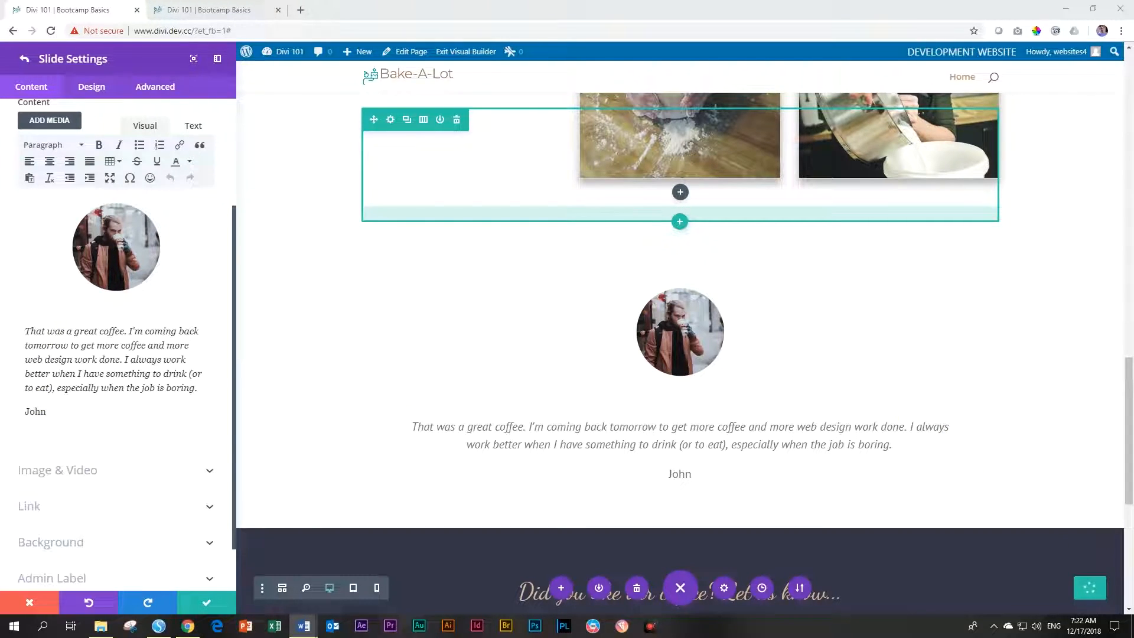
drag(1133, 117, 394, 117)
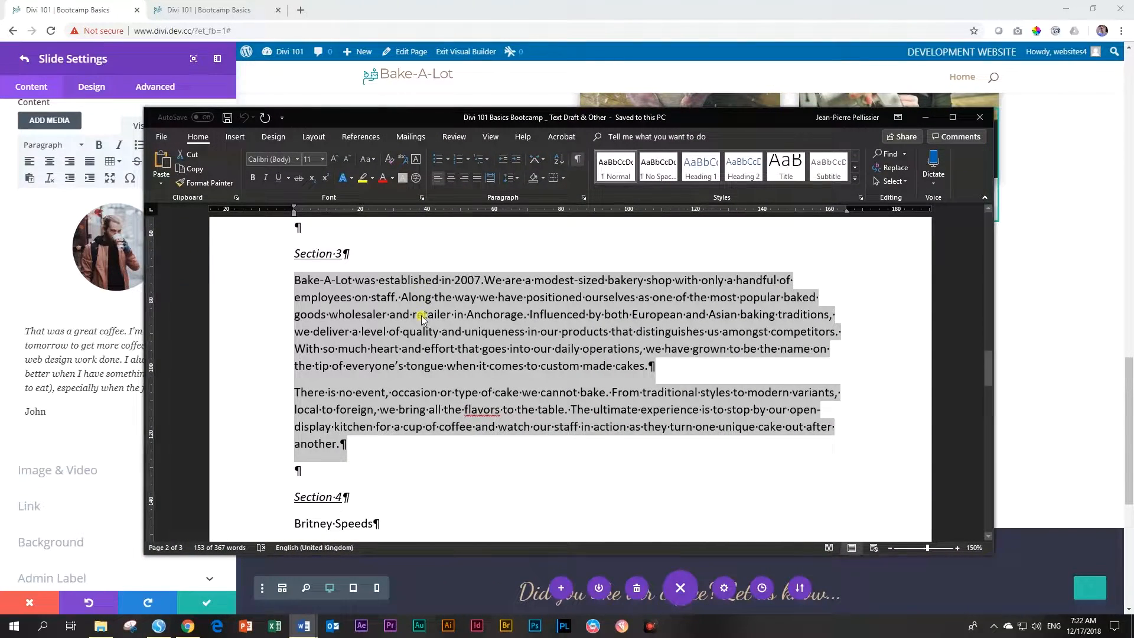
scroll(418, 315, down, 3)
scroll(340, 331, down, 2)
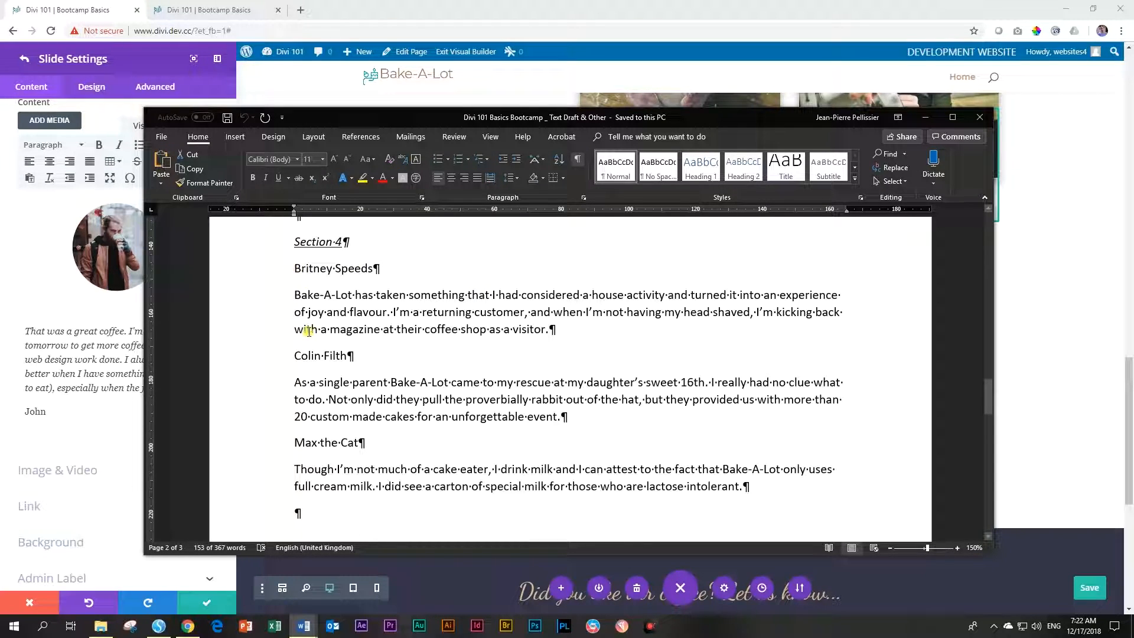
drag(275, 299, 279, 332)
key(ctrl+c)
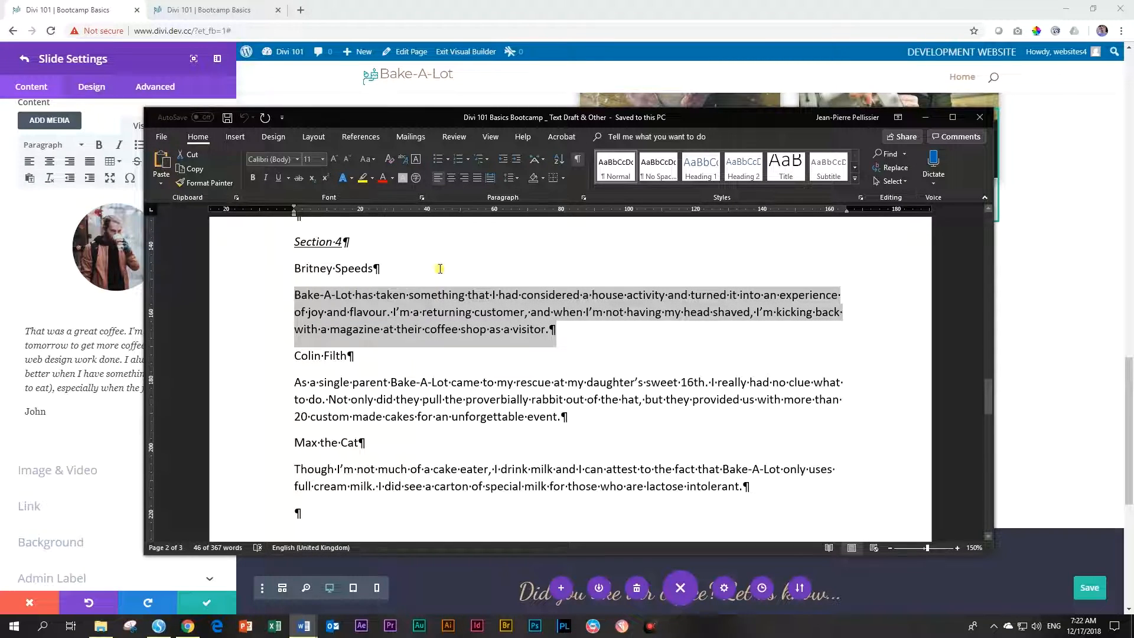
drag(459, 119, 1133, 118)
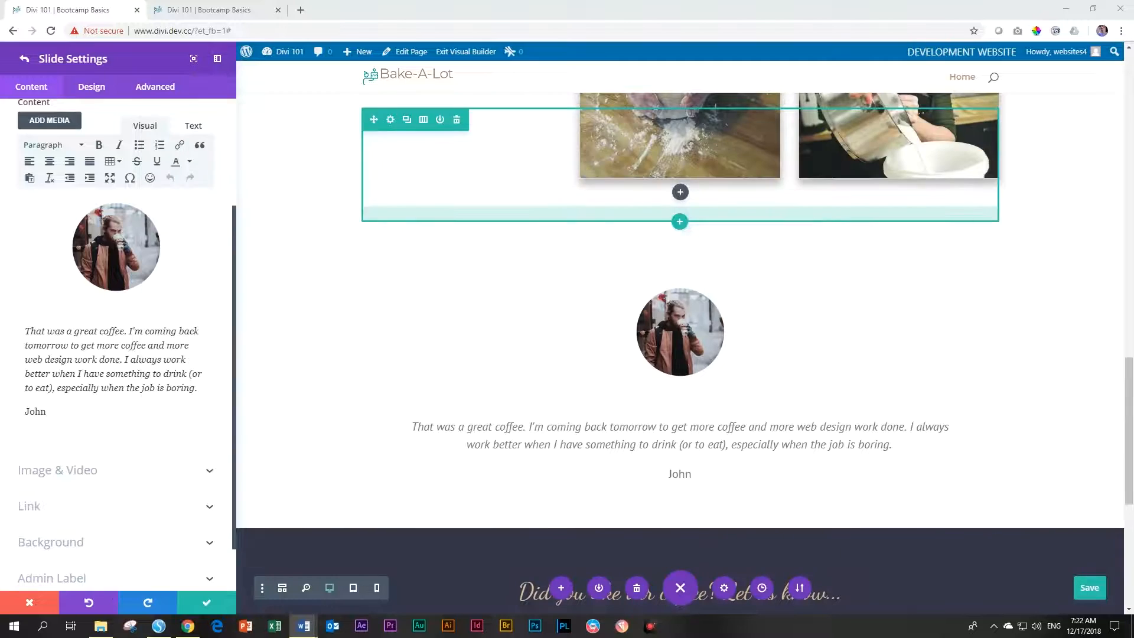
click(24, 332)
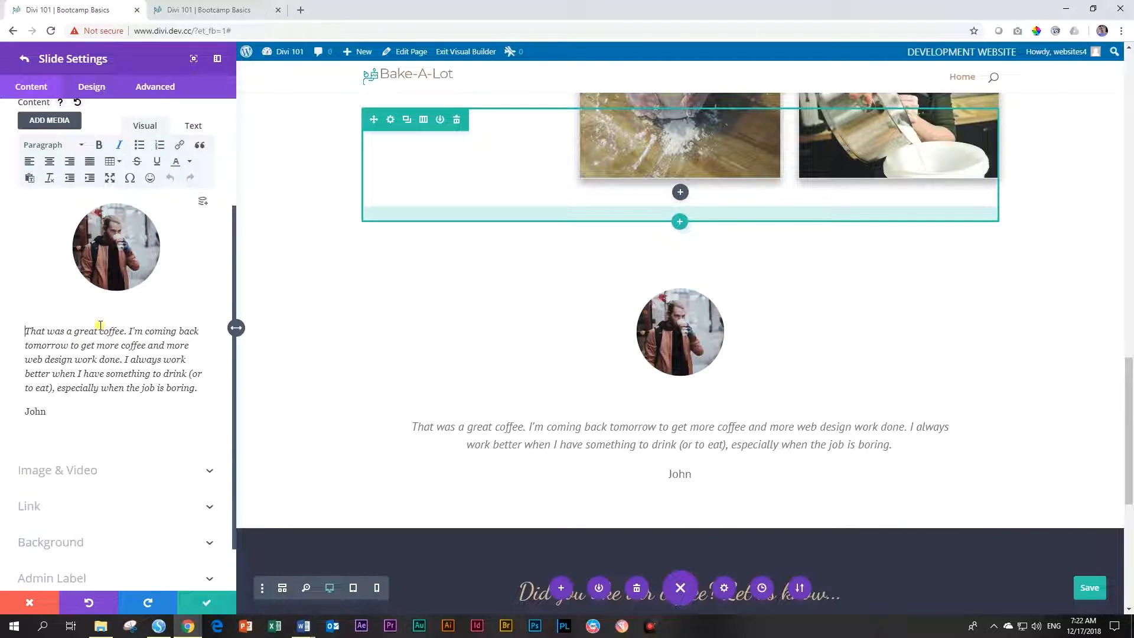
key(ctrl+v)
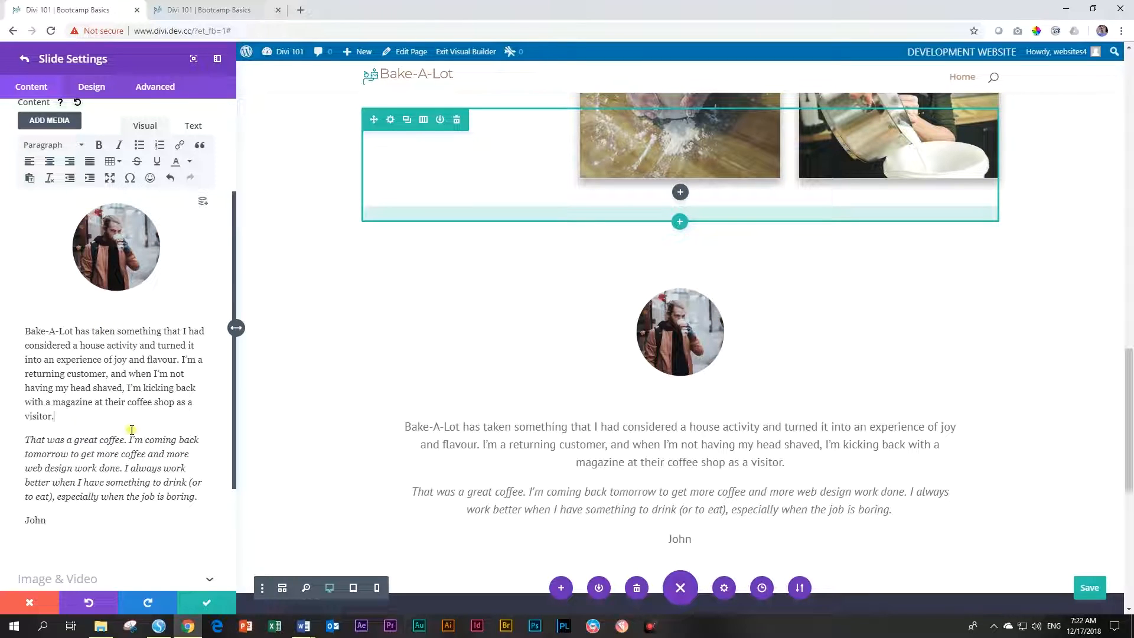
Remove the old quote, italicize the new testimonial, and replace the author with a new customer name
drag(200, 499, 22, 438)
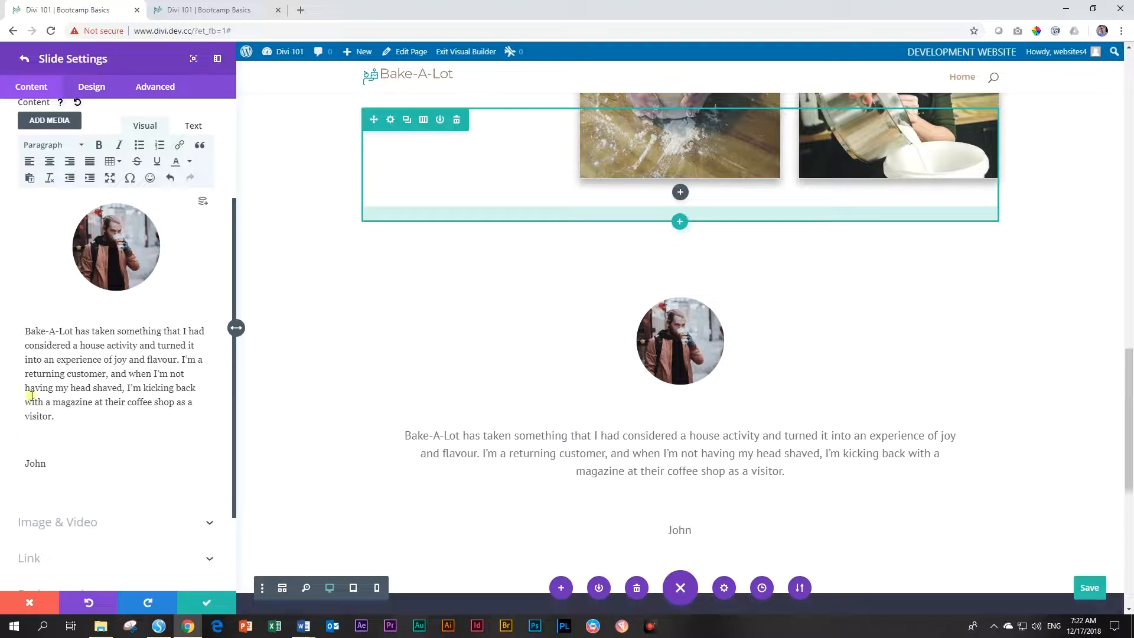
key(BackSpace)
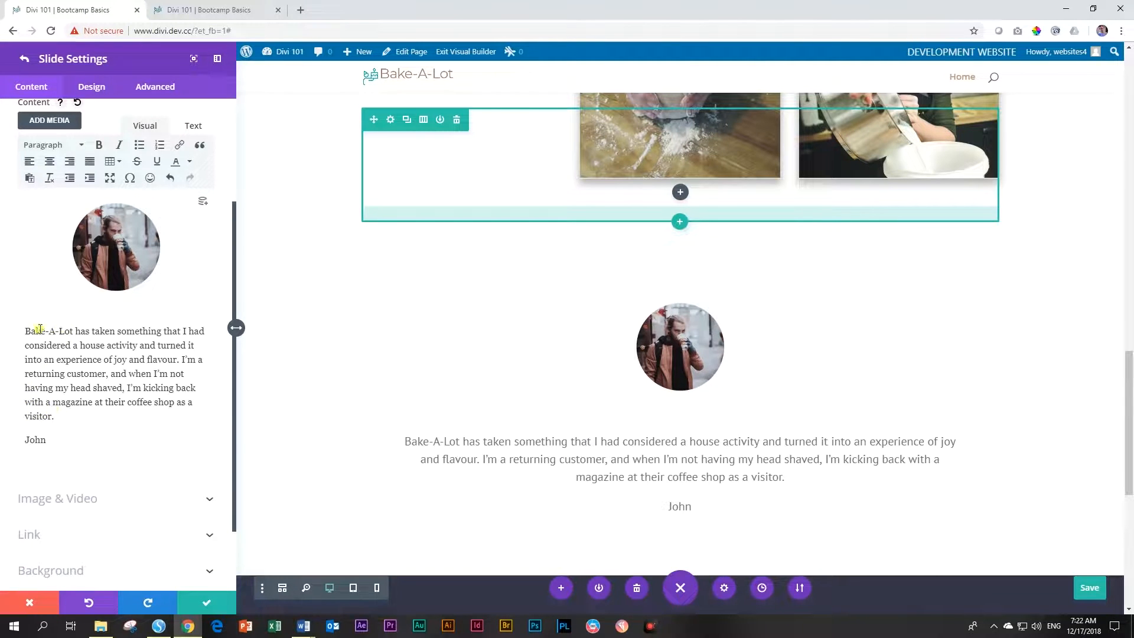
drag(54, 416, 25, 331)
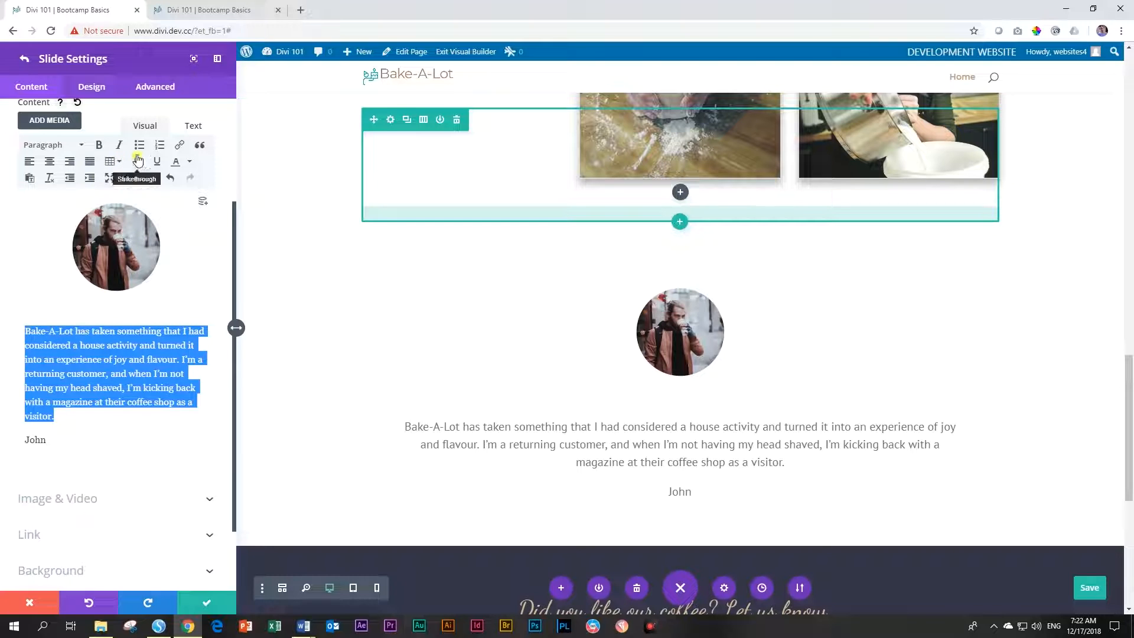
click(120, 148)
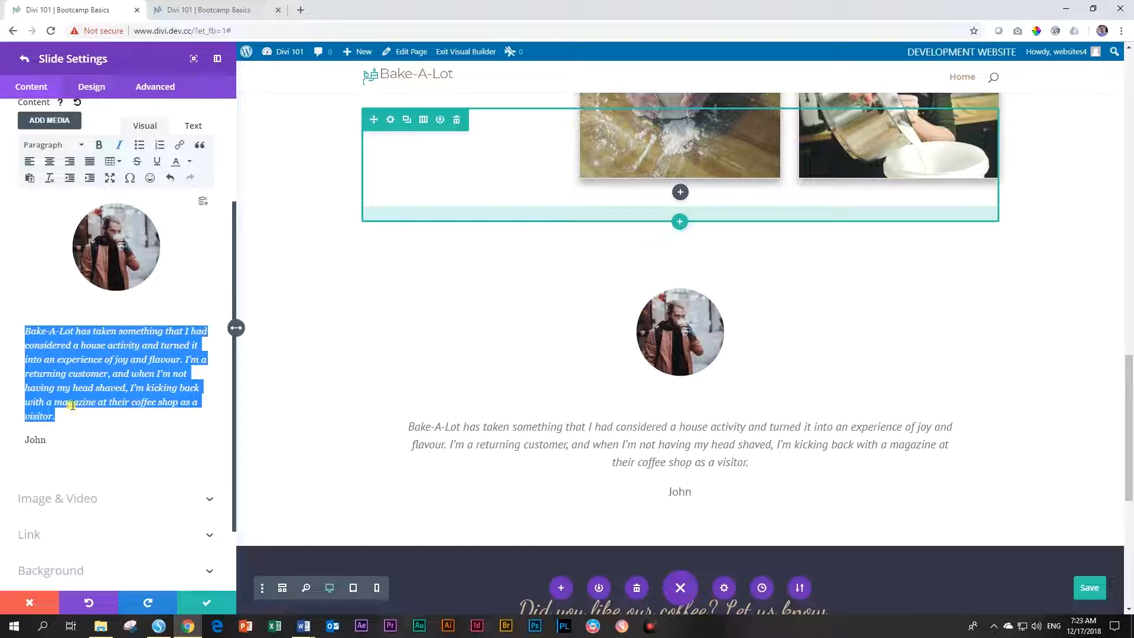
double_click(29, 440)
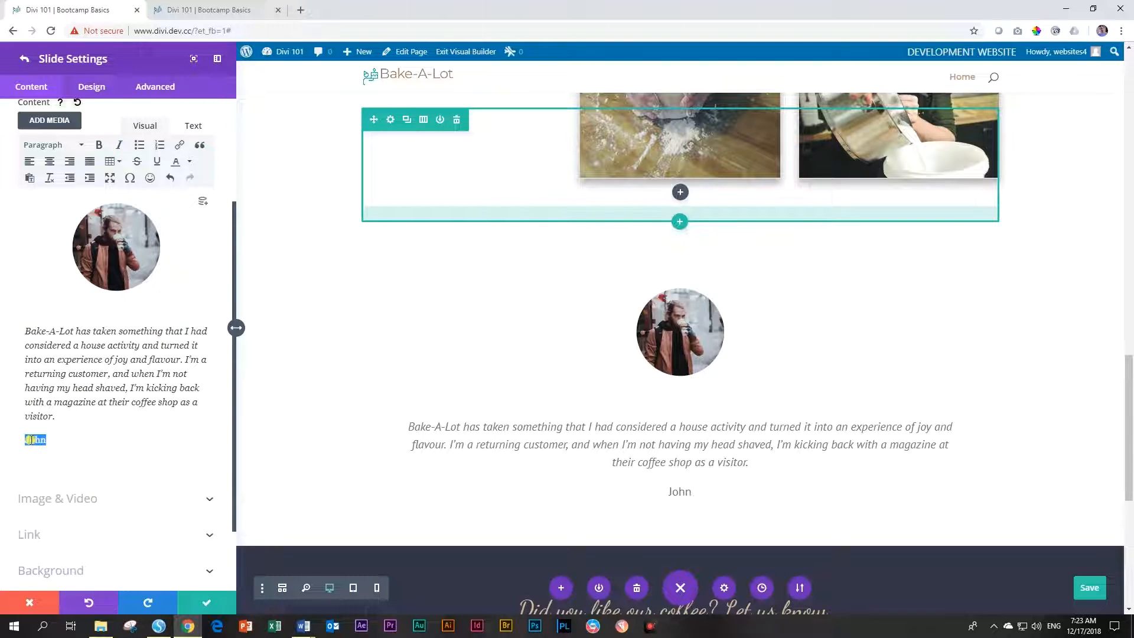
text(Britney )
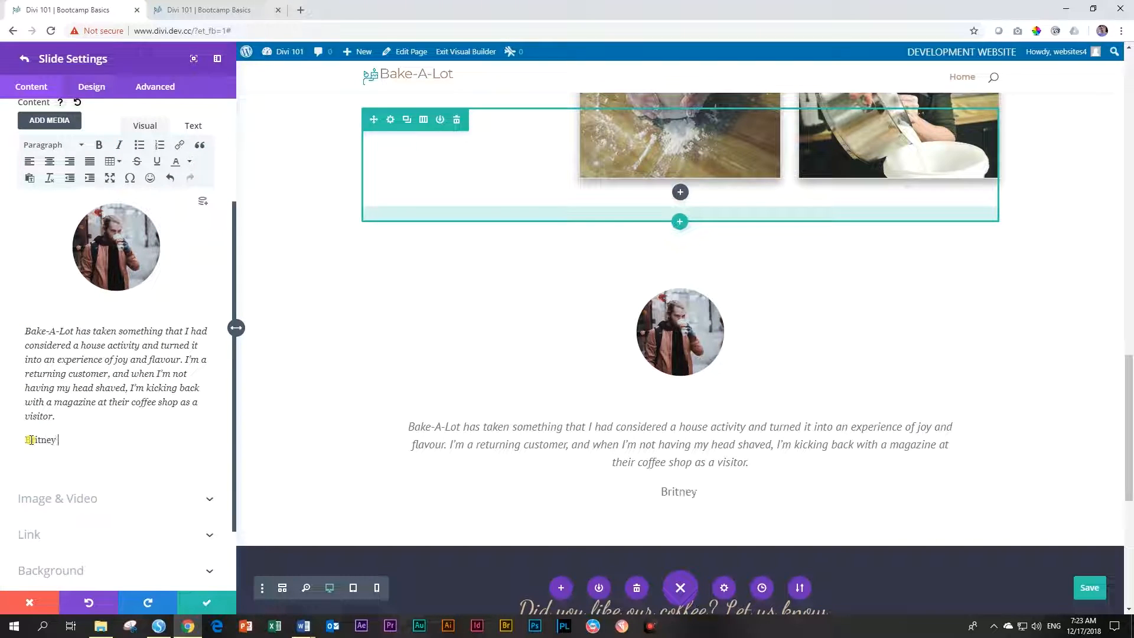
text(Speeds)
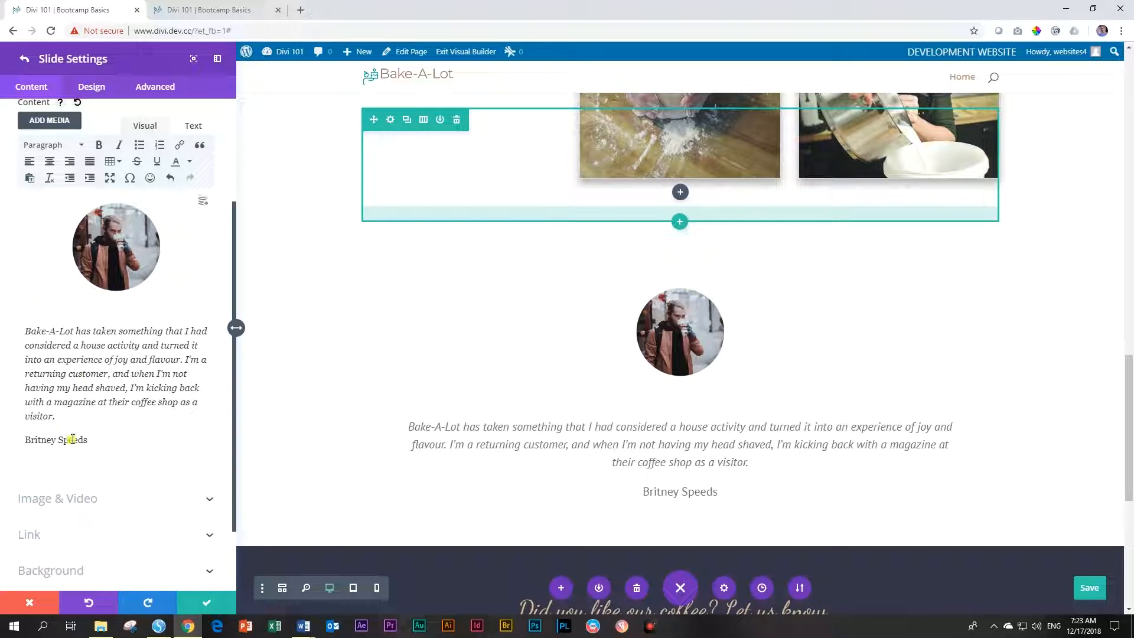
click(85, 88)
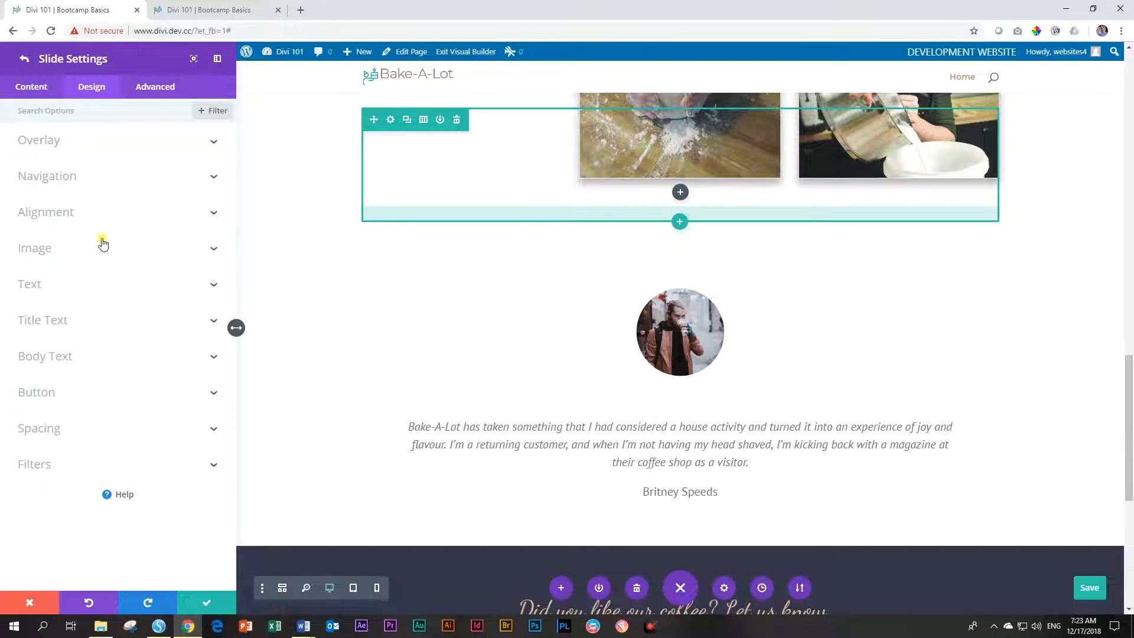
Set the testimonial slide's body font to Default and reduce its body text size
click(54, 356)
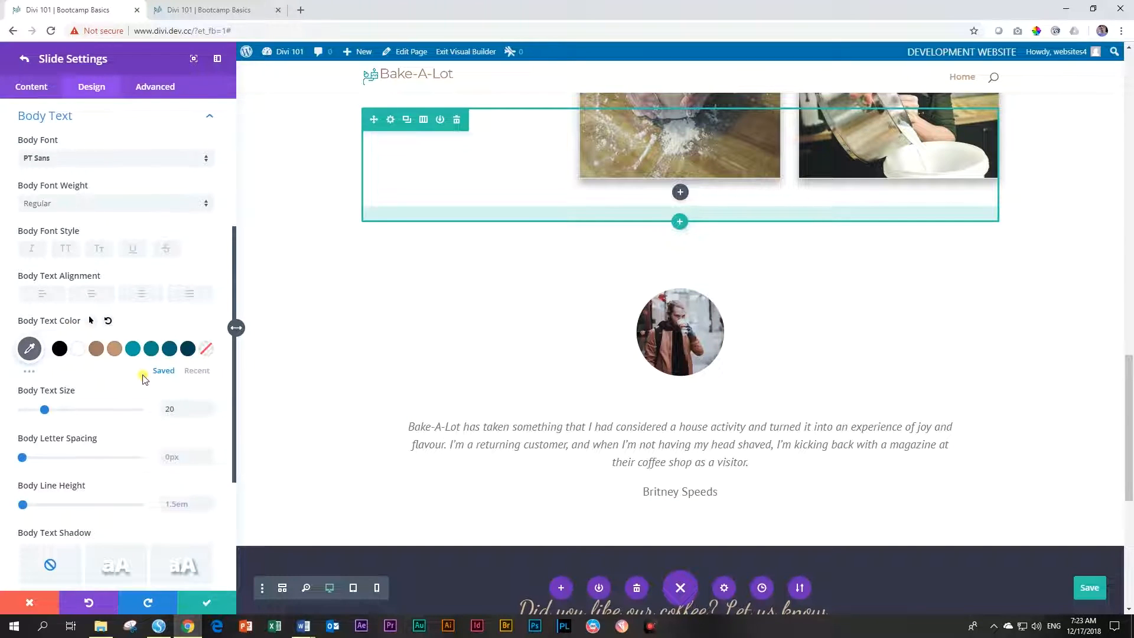
click(26, 158)
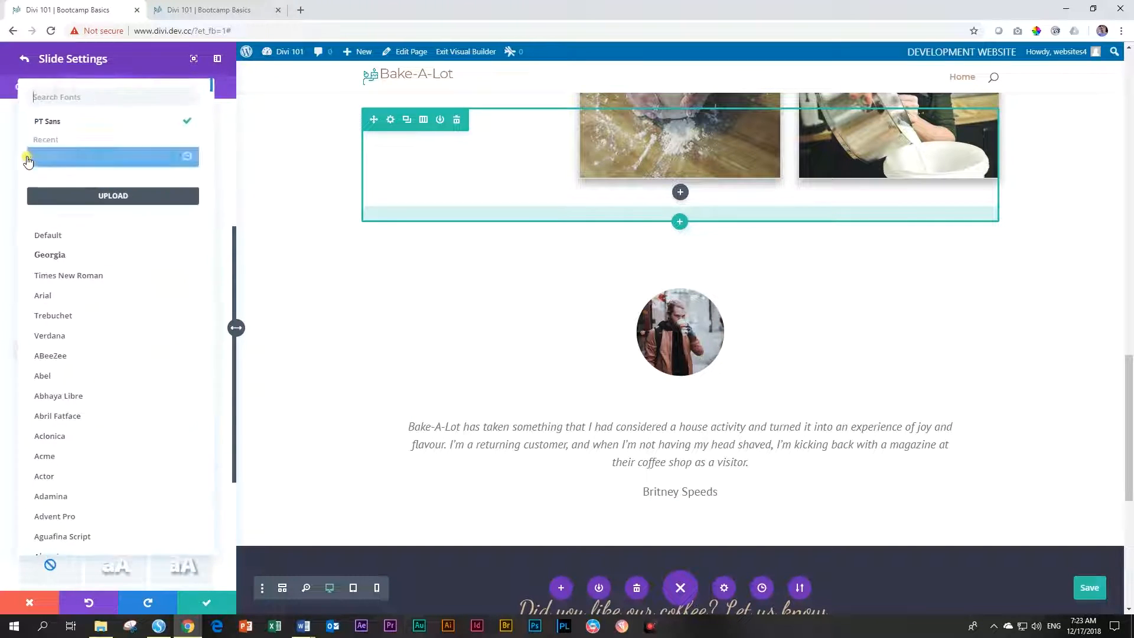
click(43, 237)
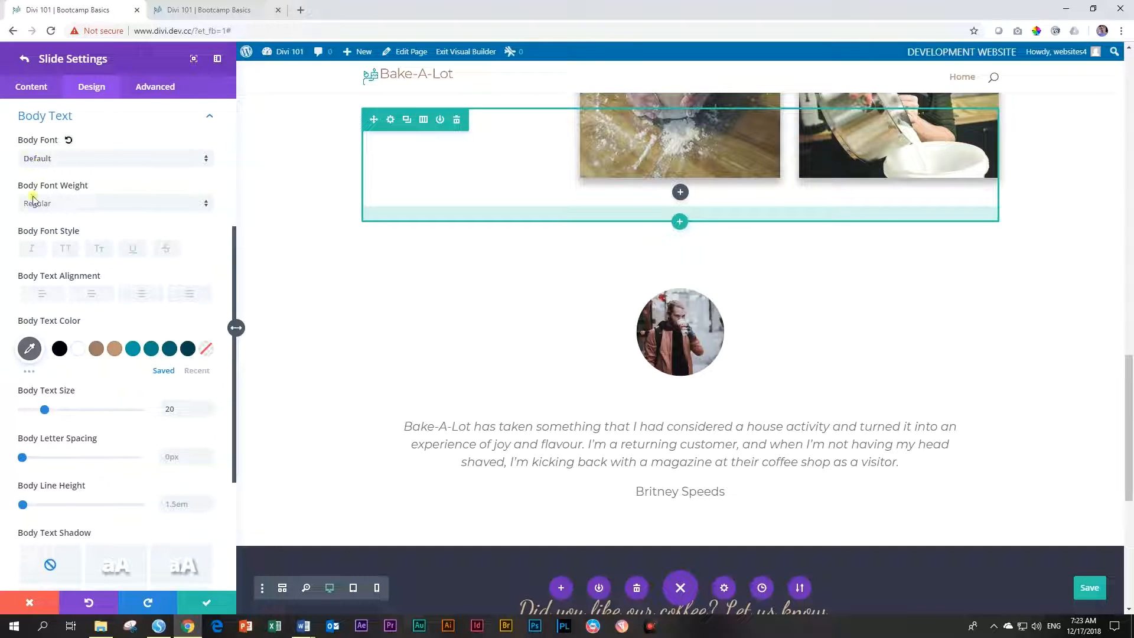
scroll(62, 258, down, 2)
scroll(62, 257, down, 1)
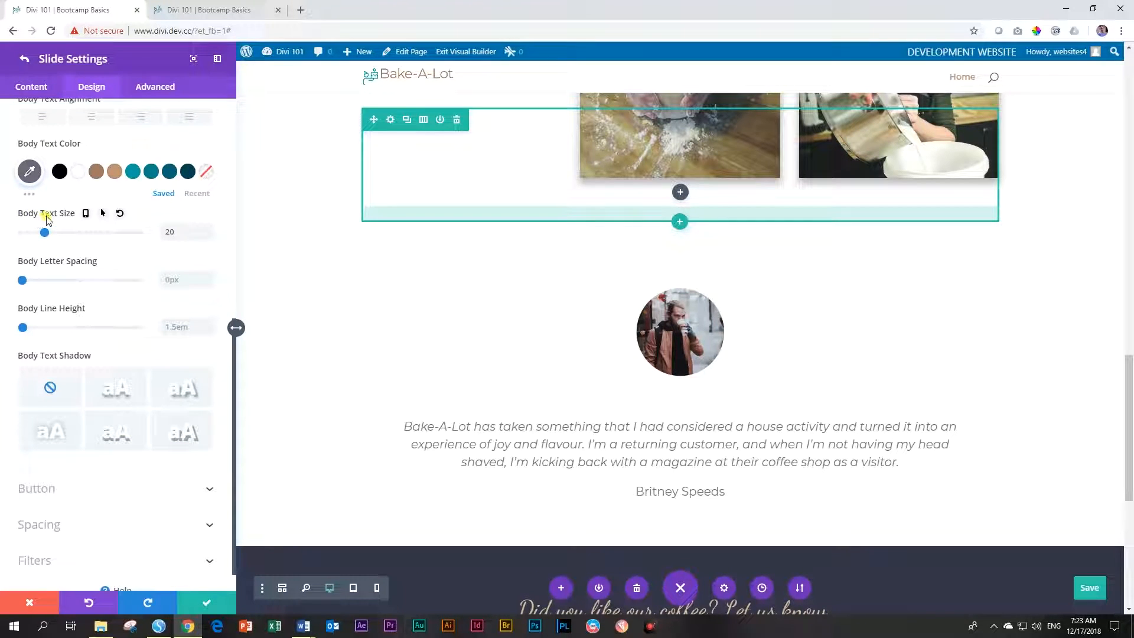
drag(42, 235, 46, 231)
double_click(168, 231)
key(BackSpace)
key(Return)
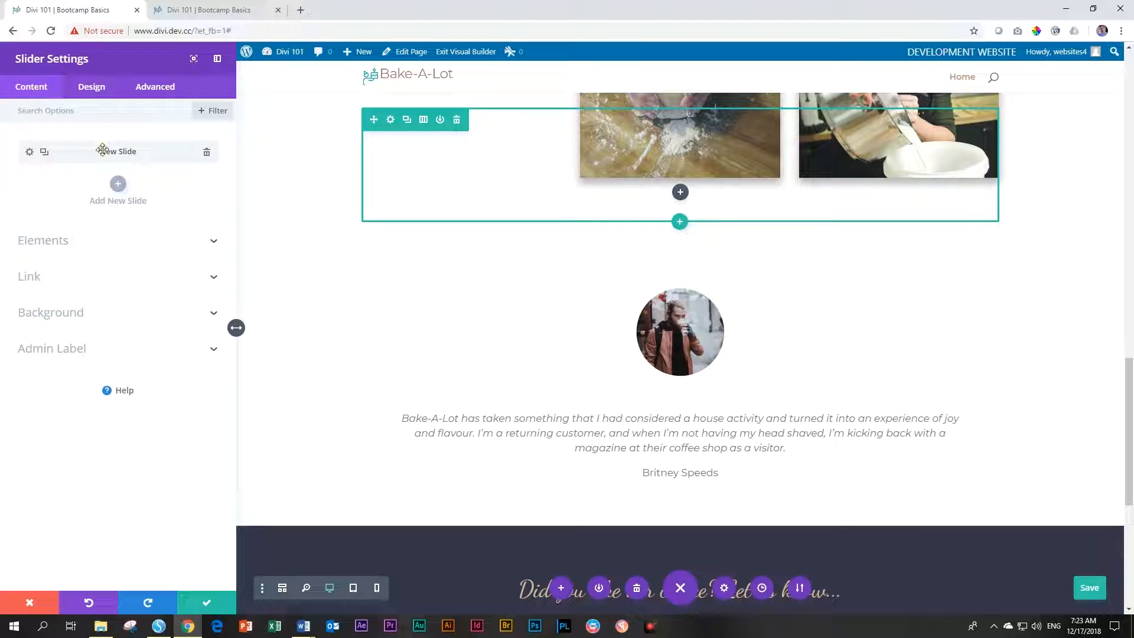
click(29, 153)
Delete the existing portrait and blank line above the testimonial text
click(109, 400)
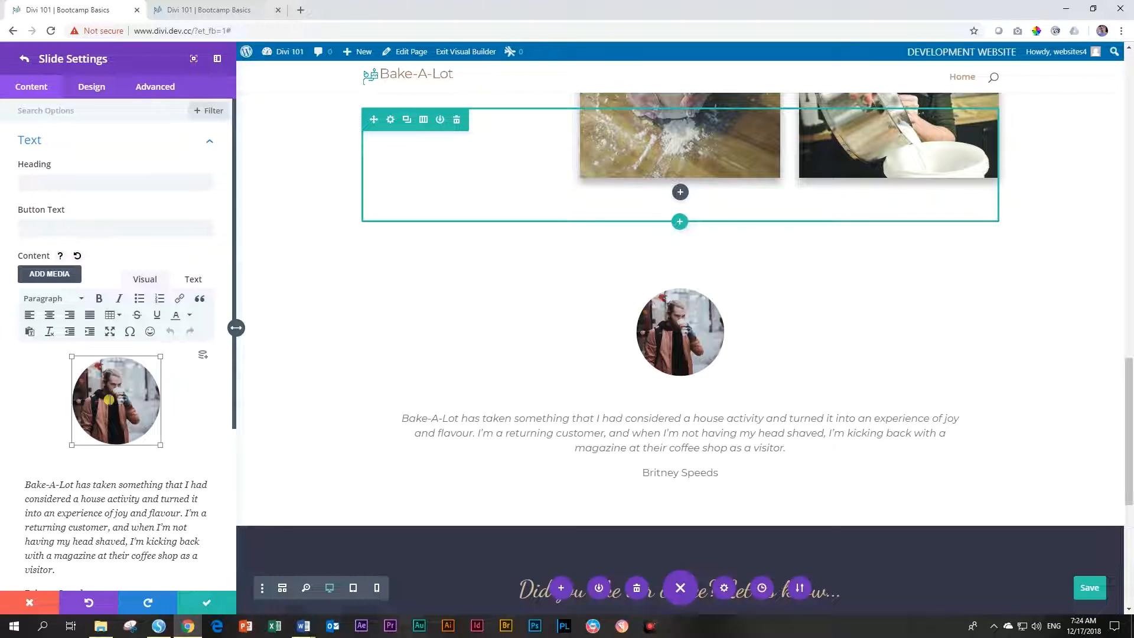
key(Delete)
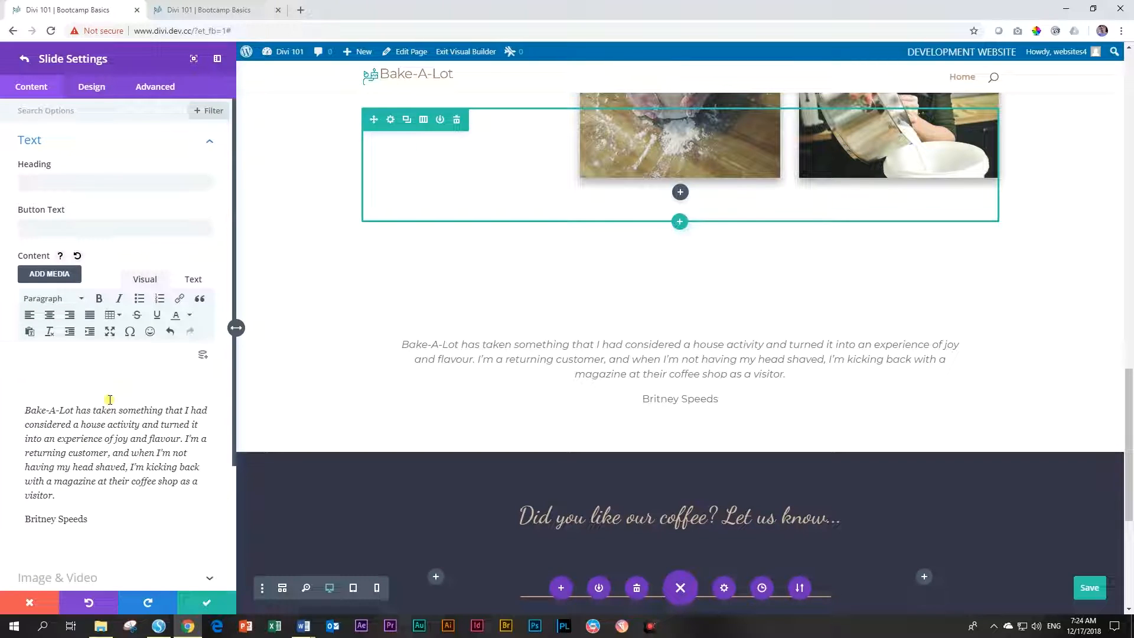
key(Delete)
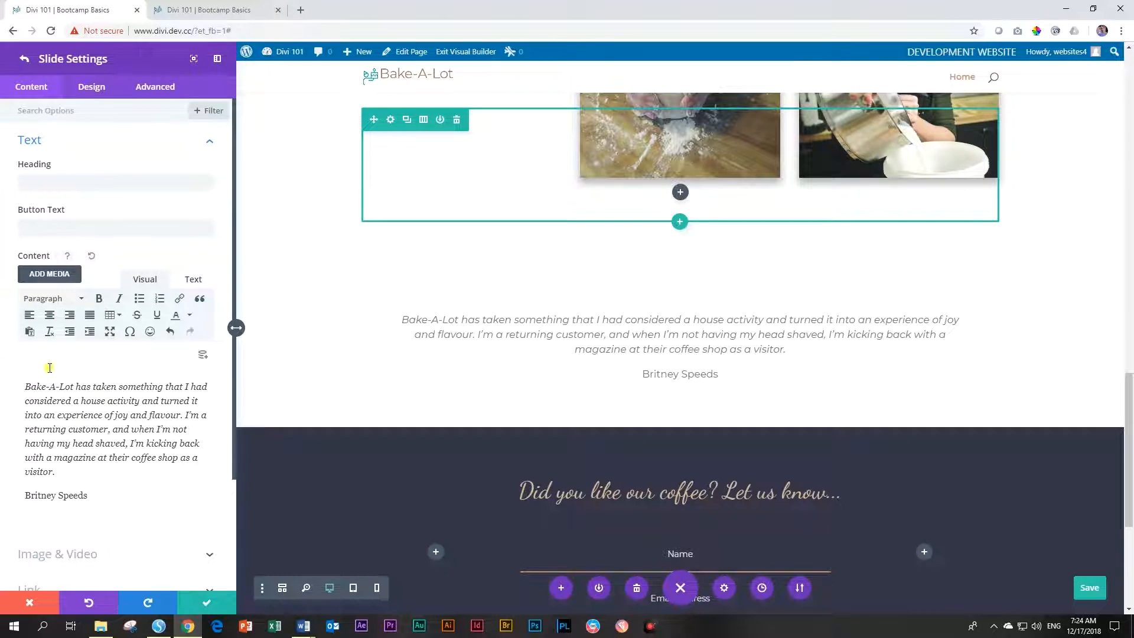
click(29, 375)
Insert the woman's portrait via Add Media, centred at 150 × 150 thumbnail size
click(46, 277)
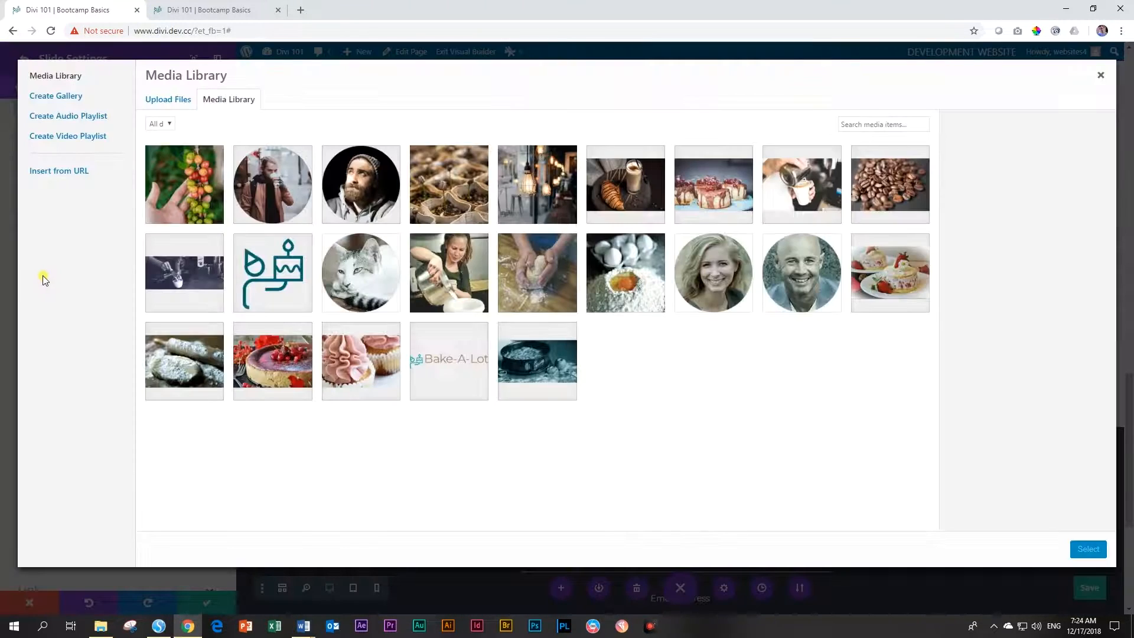
click(712, 284)
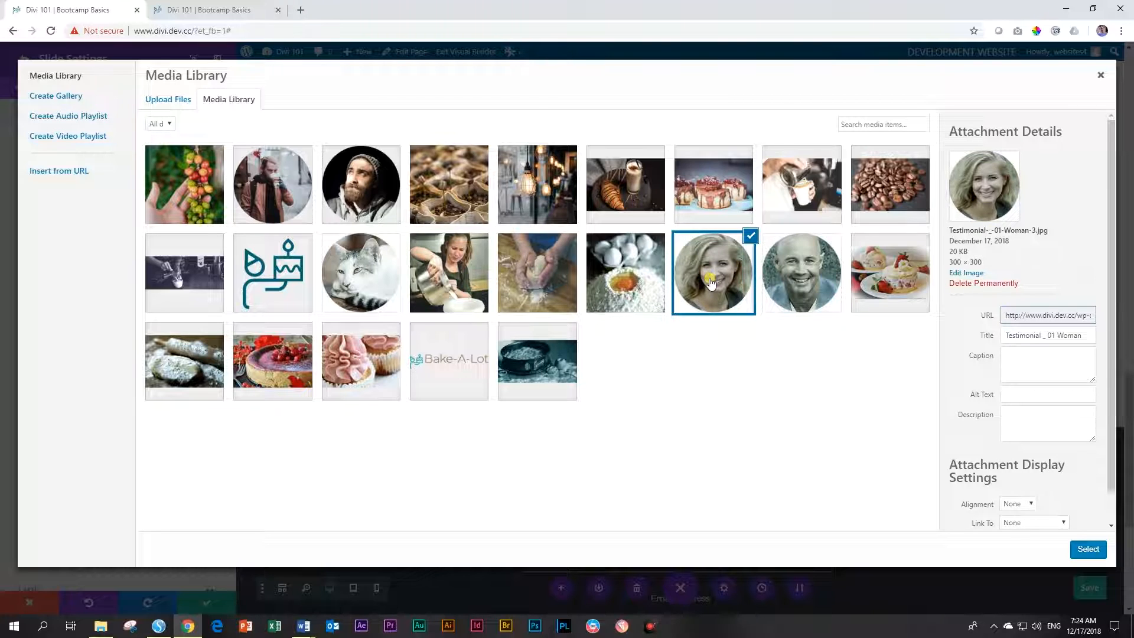
scroll(1048, 331, down, 1)
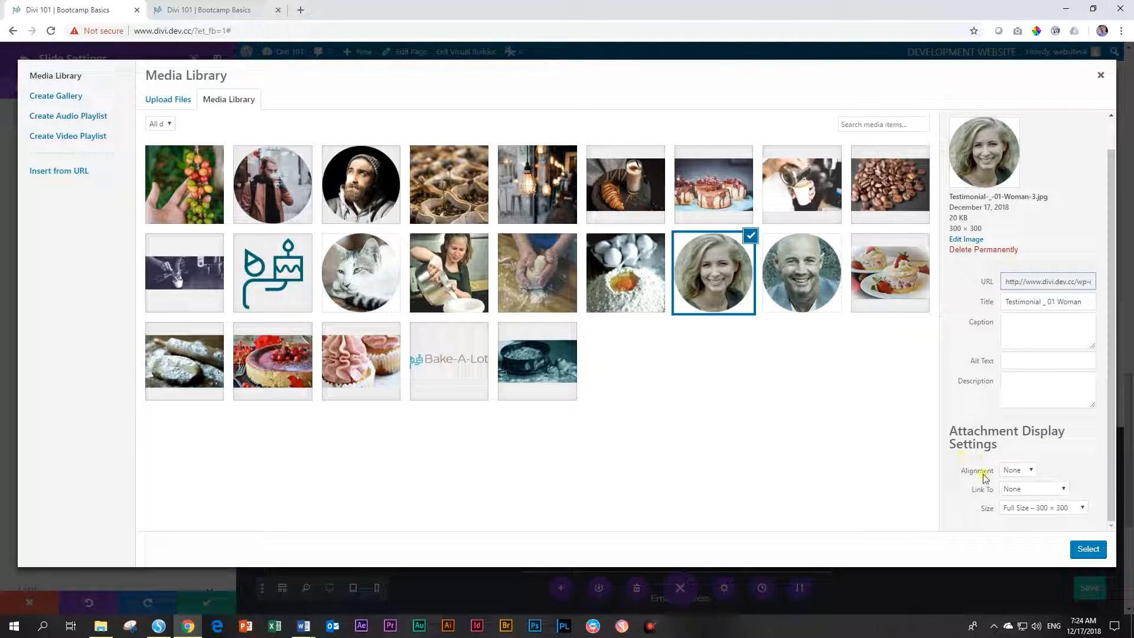
click(1015, 470)
click(1012, 492)
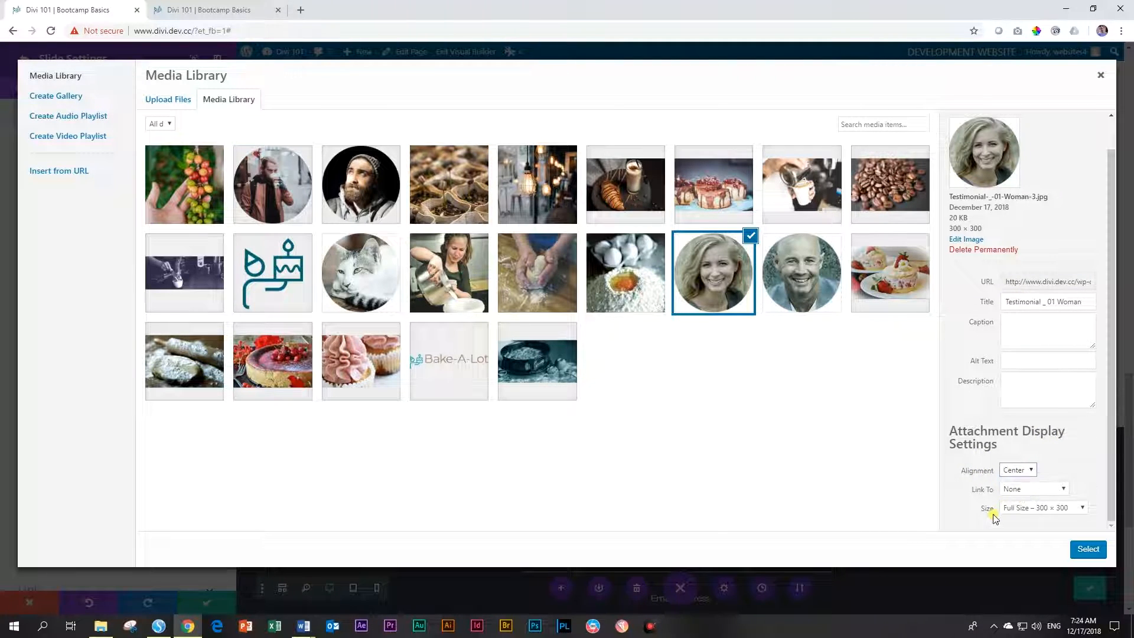
click(1012, 509)
click(1031, 521)
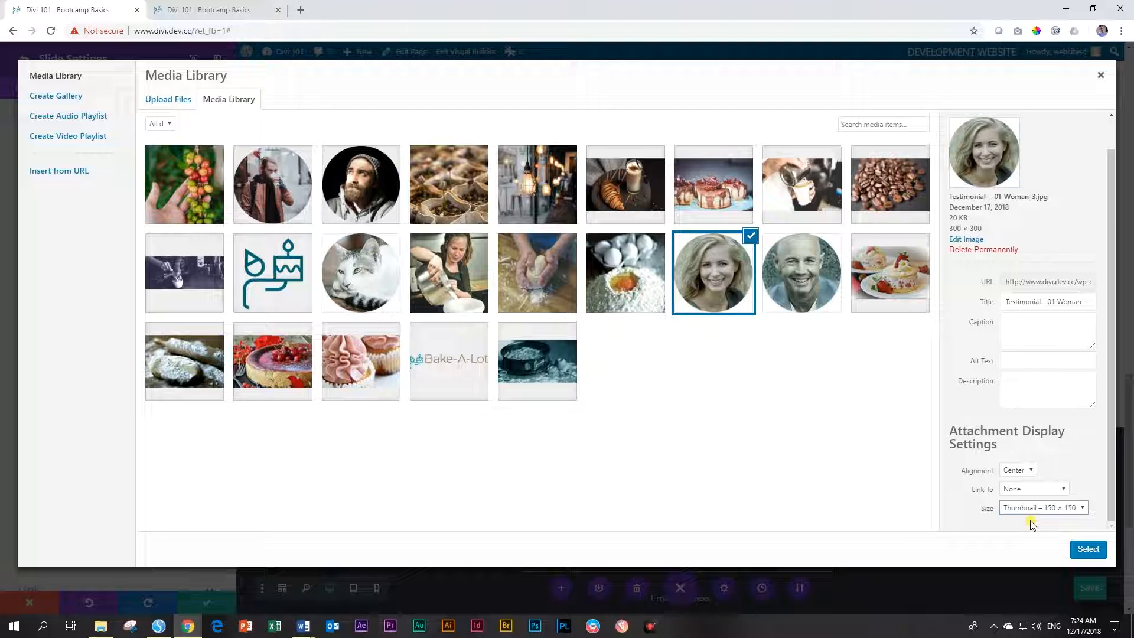
click(1087, 549)
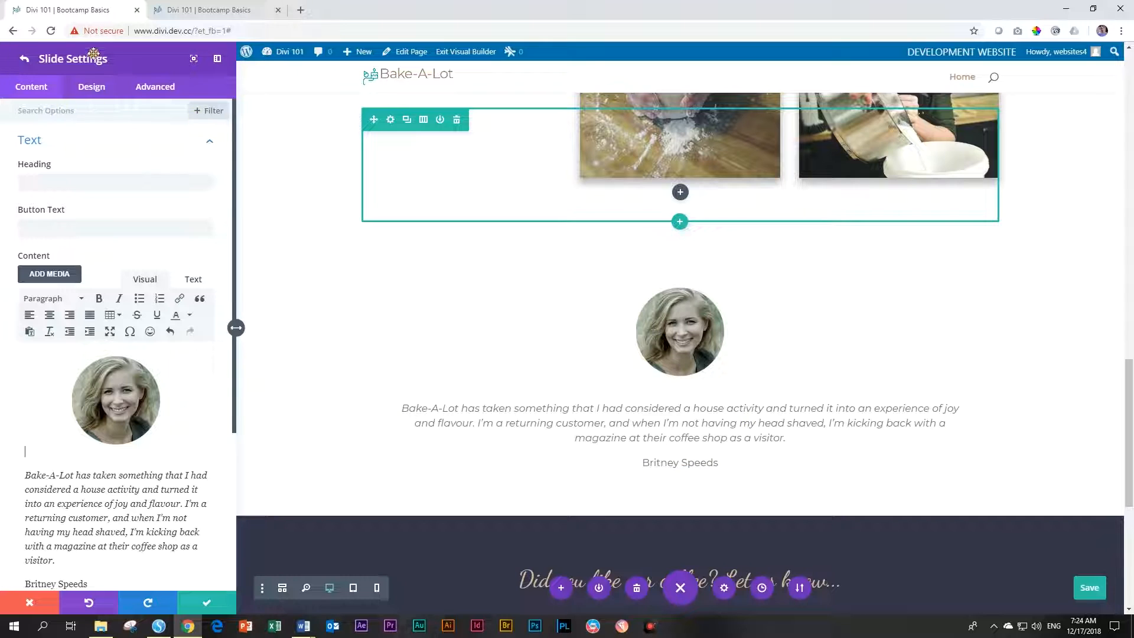
Duplicate the testimonial slide from the slider's slide list
click(24, 61)
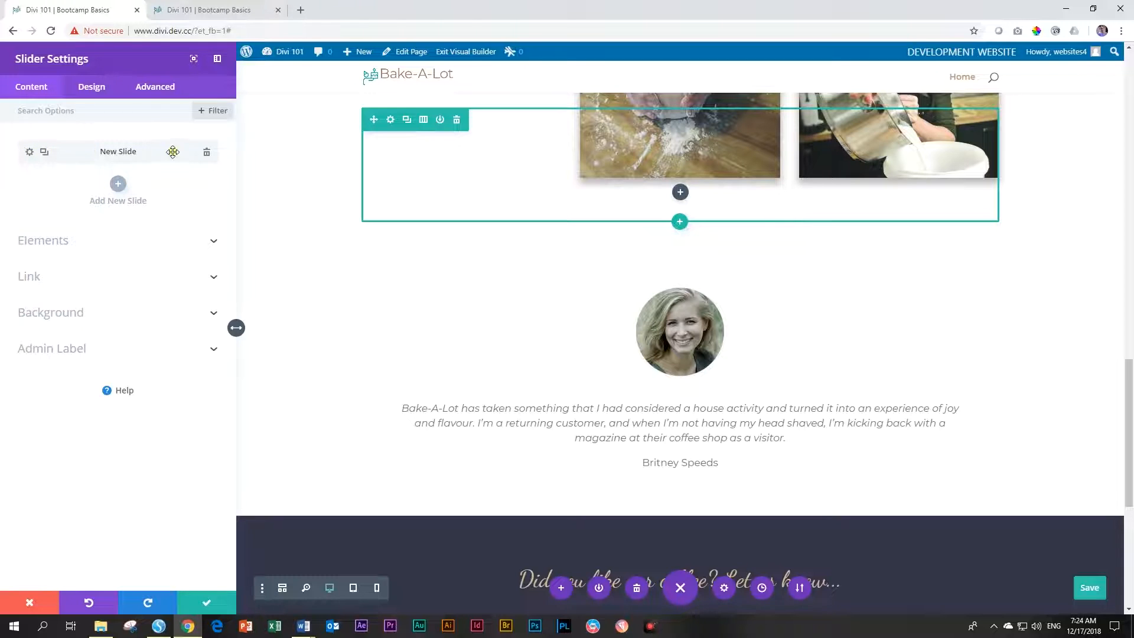
click(44, 156)
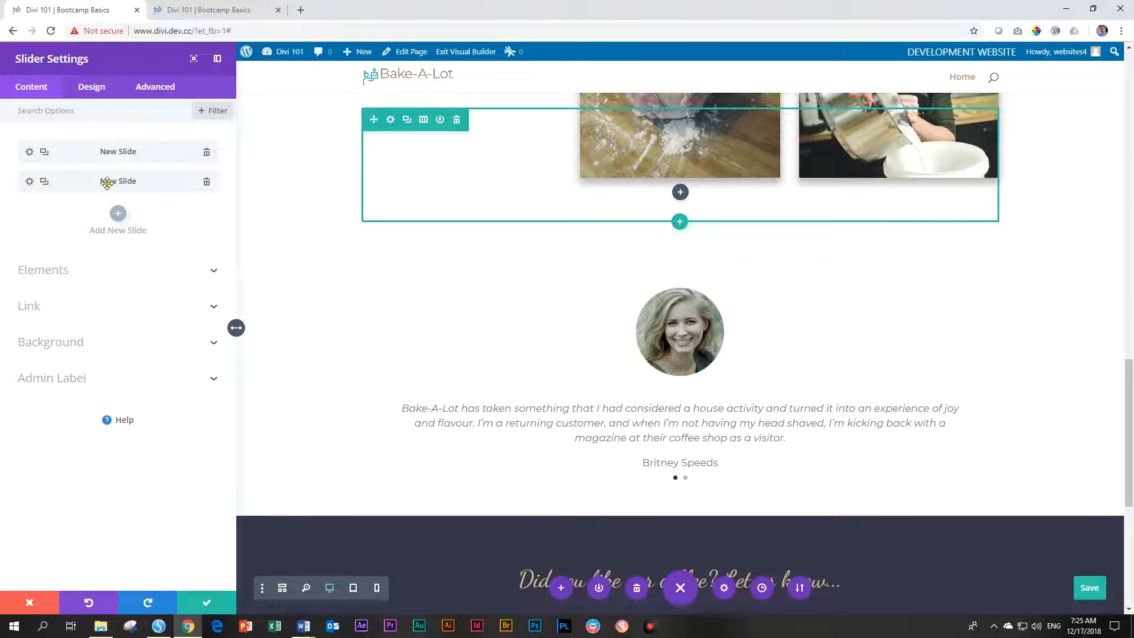
Delete the copied woman's portrait from the second slide's content
click(29, 182)
scroll(96, 212, down, 5)
scroll(112, 227, up, 4)
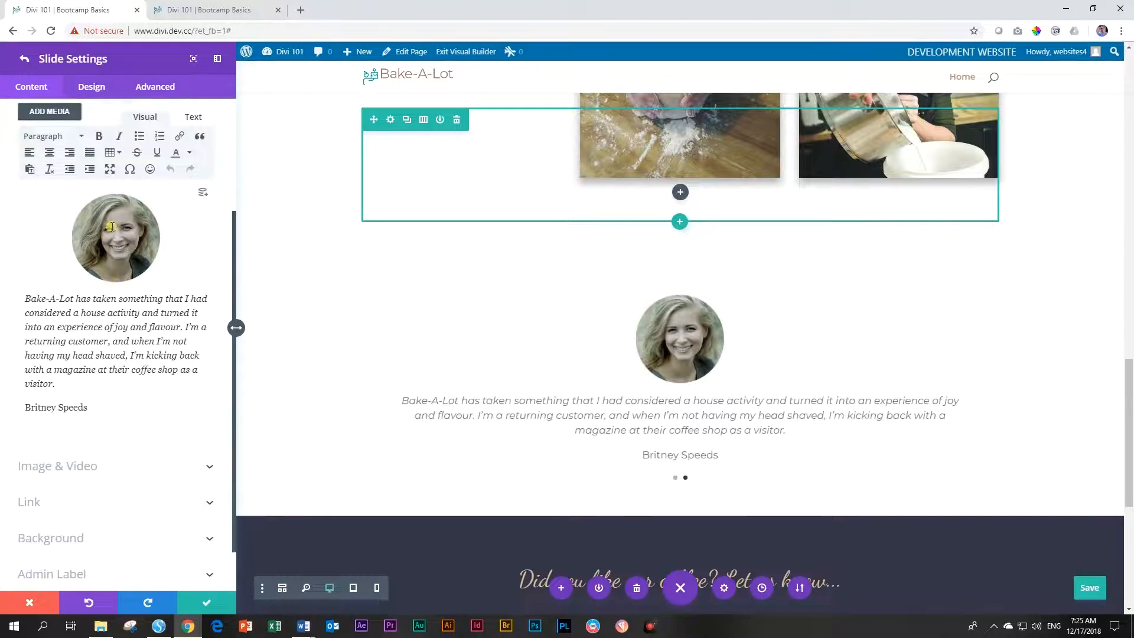
click(120, 360)
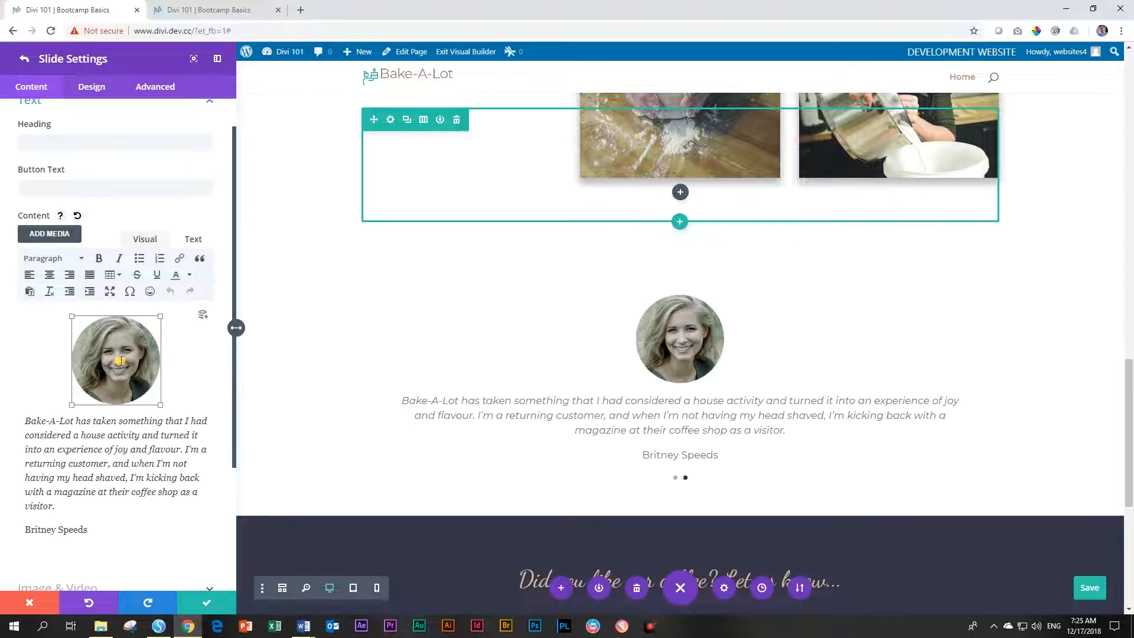
key(Delete)
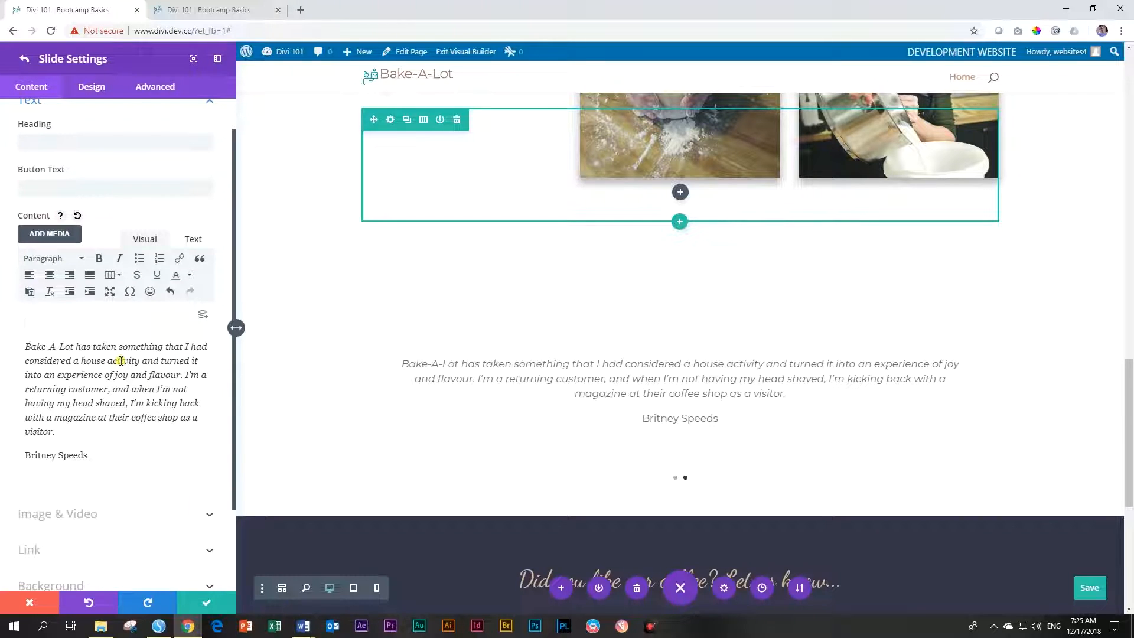
Insert the bald man's portrait centred at 150 × 150 thumbnail size and preview the slide
click(50, 232)
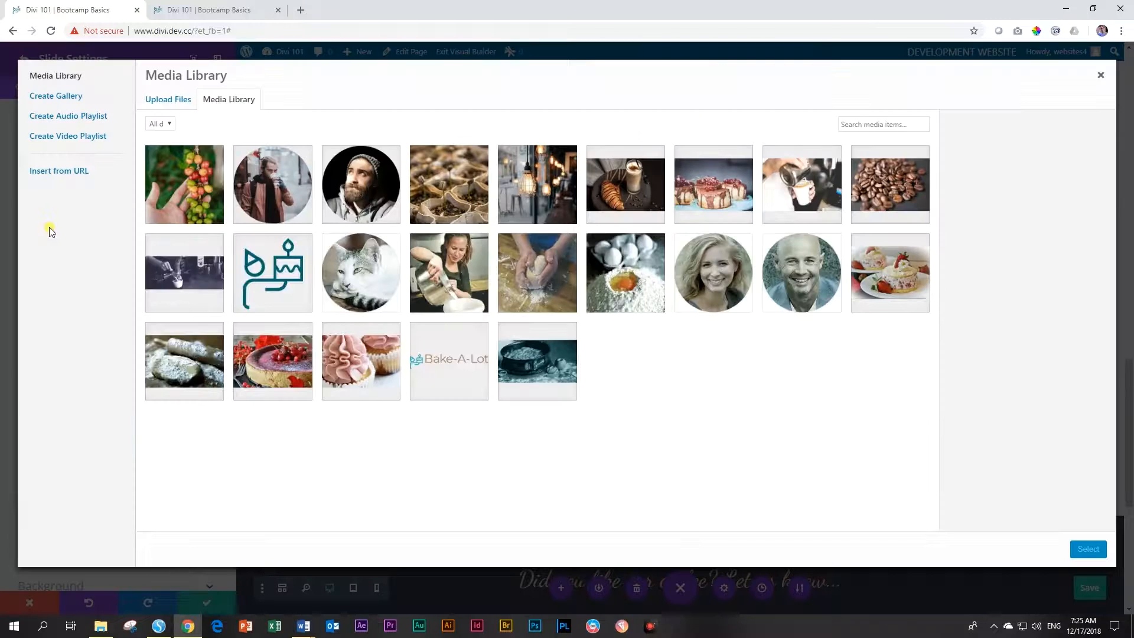
click(804, 278)
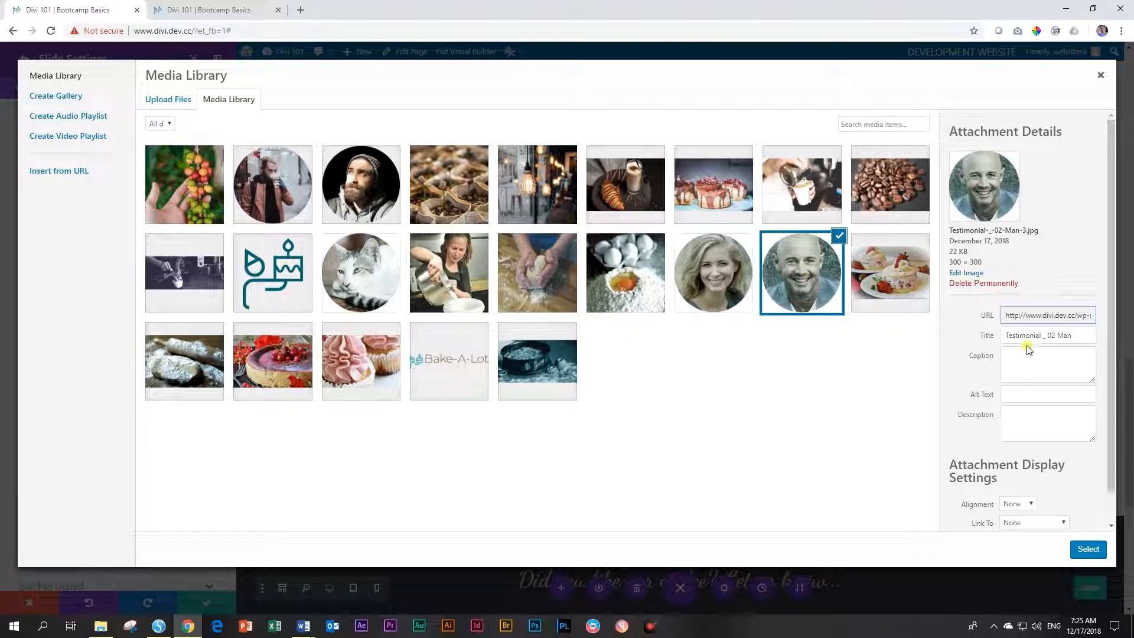
scroll(1036, 366, down, 1)
click(1017, 470)
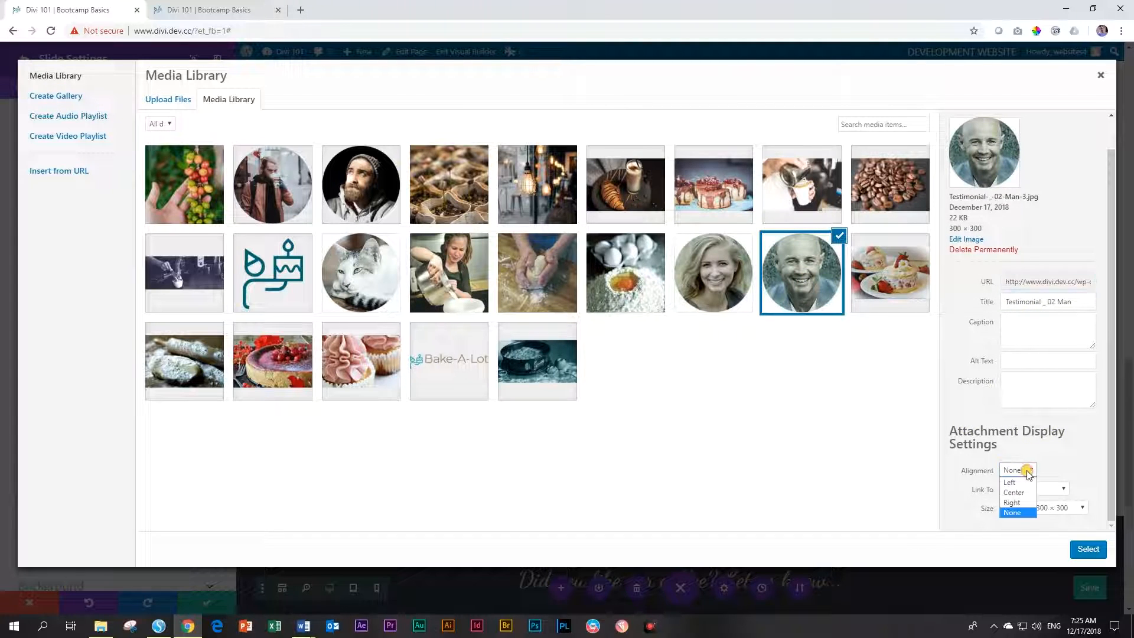
click(1019, 491)
click(1033, 509)
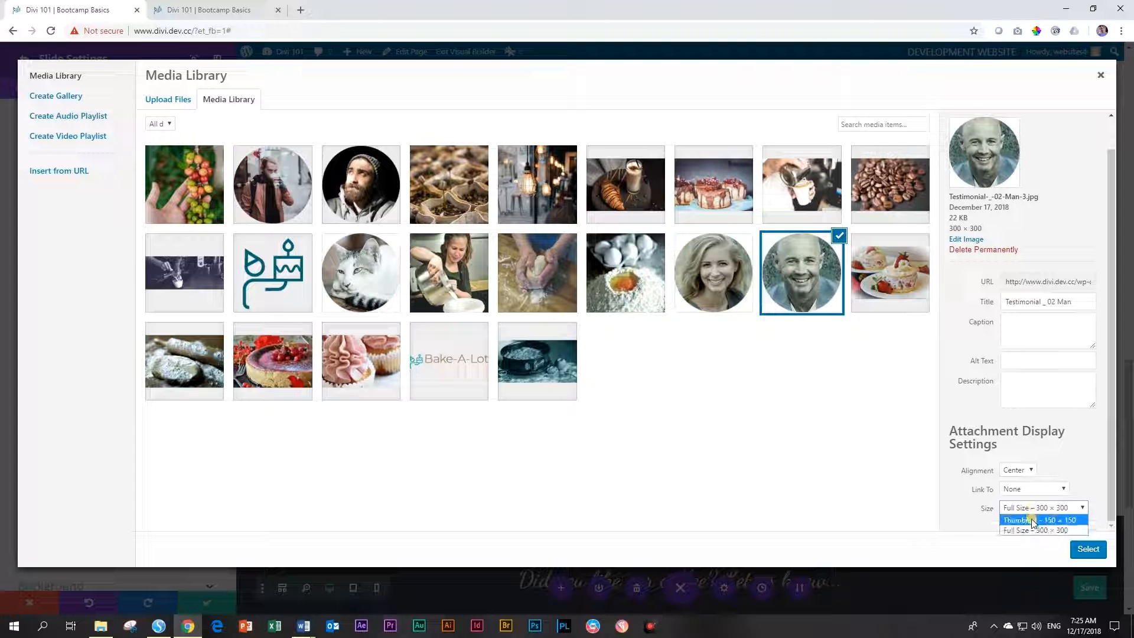
click(1031, 520)
click(1088, 549)
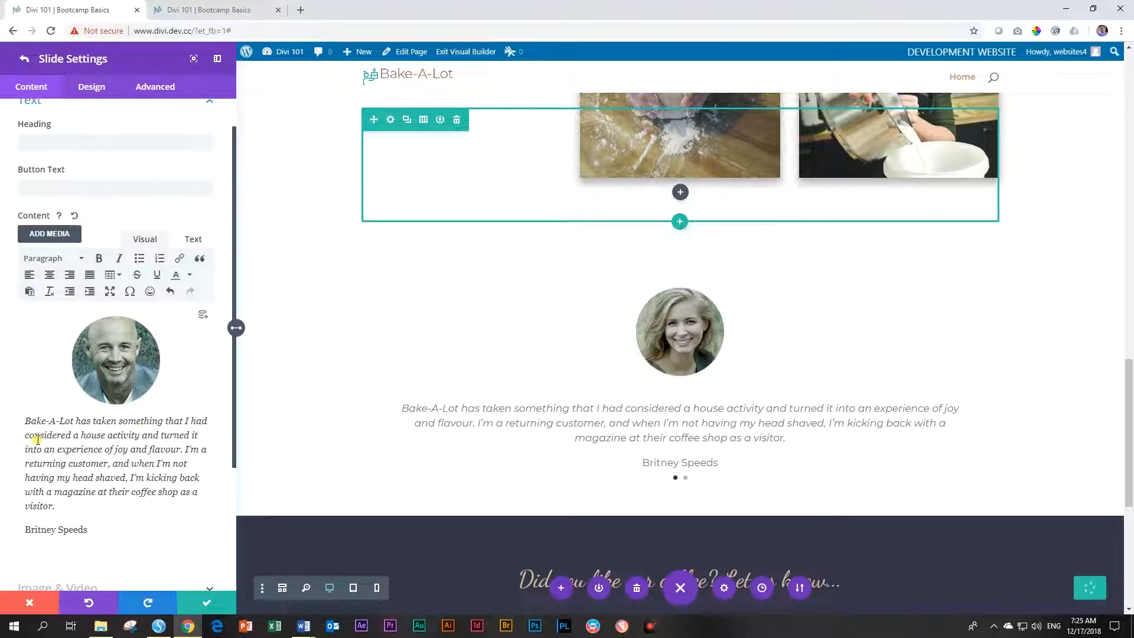
click(974, 388)
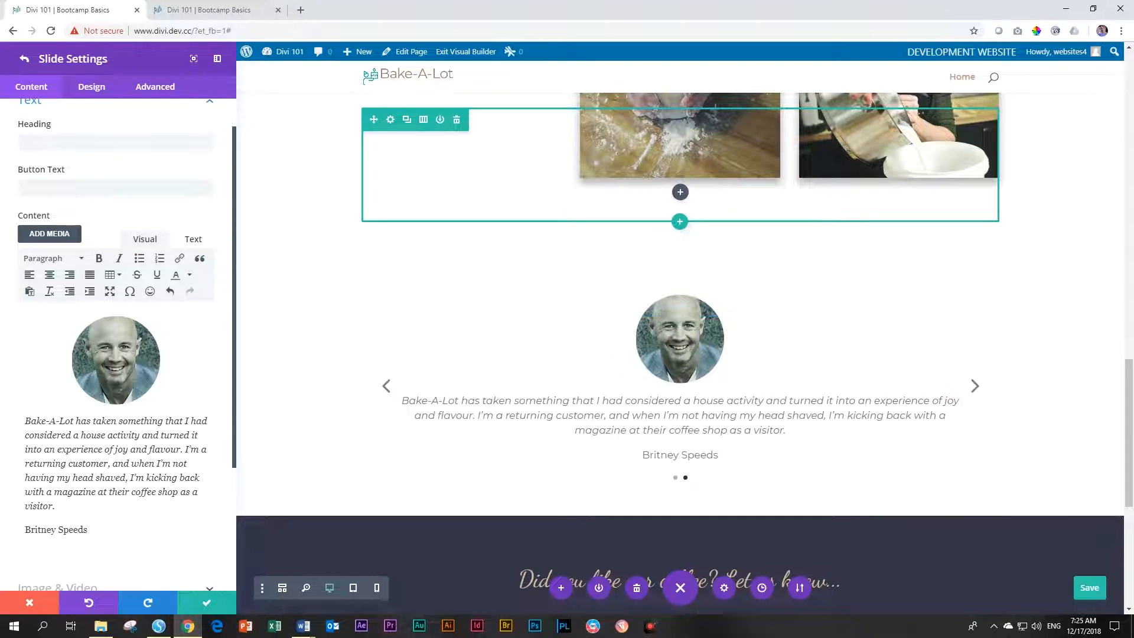
Paste the 'As a single parent…' testimonial from Word over the second slide's old text
key(alt+Tab)
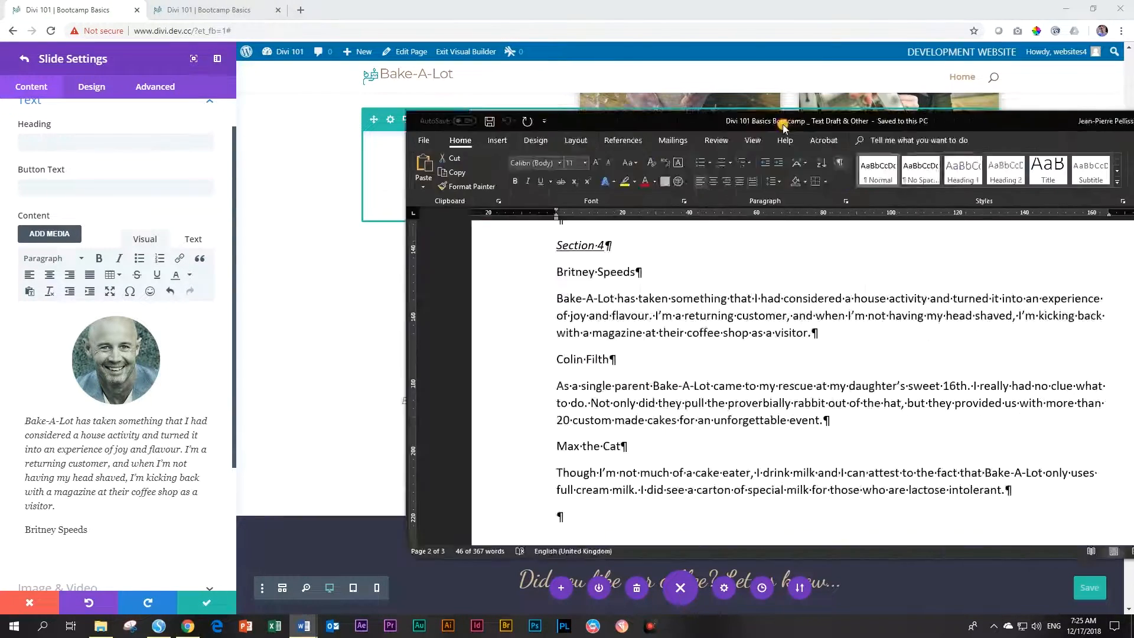
drag(302, 378, 305, 414)
key(ctrl+c)
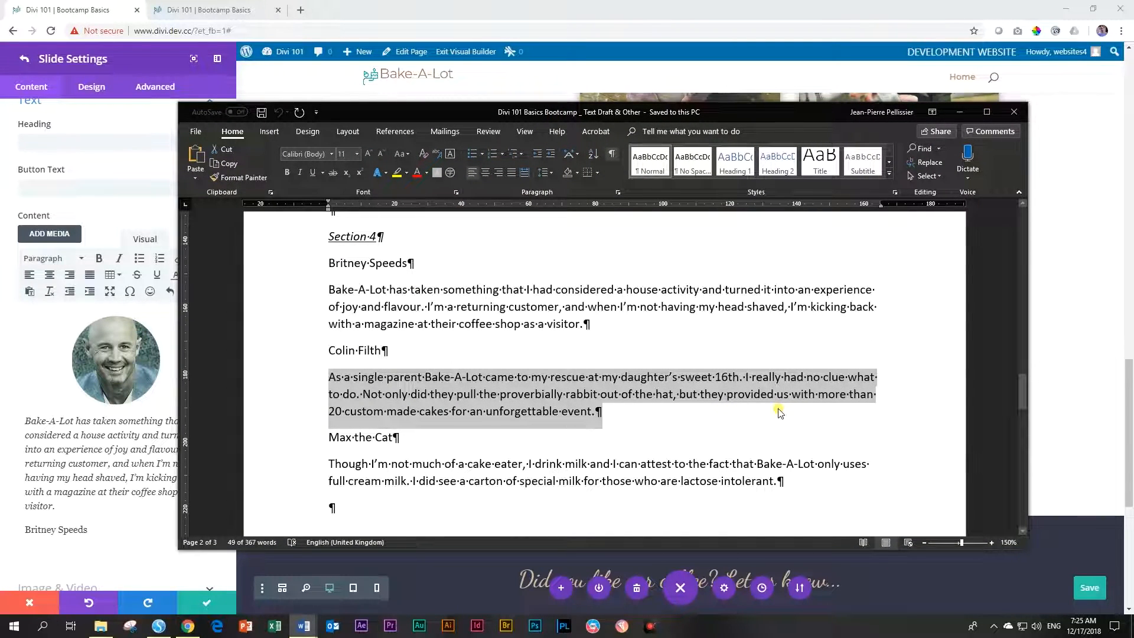
key(alt+Tab)
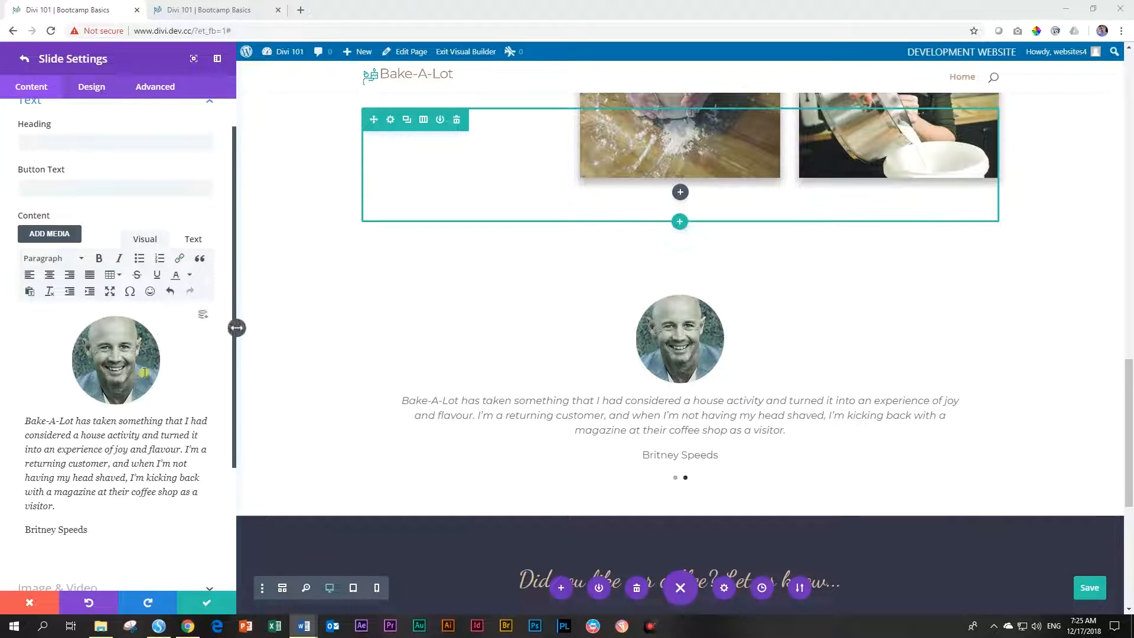
drag(55, 507, 16, 424)
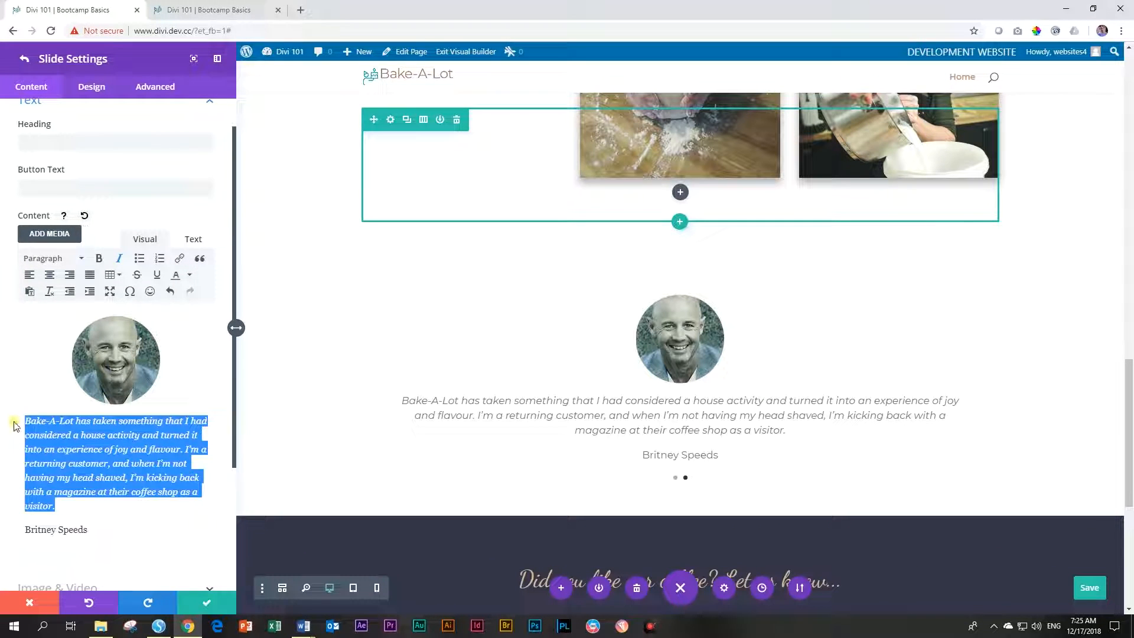
key(ctrl+v)
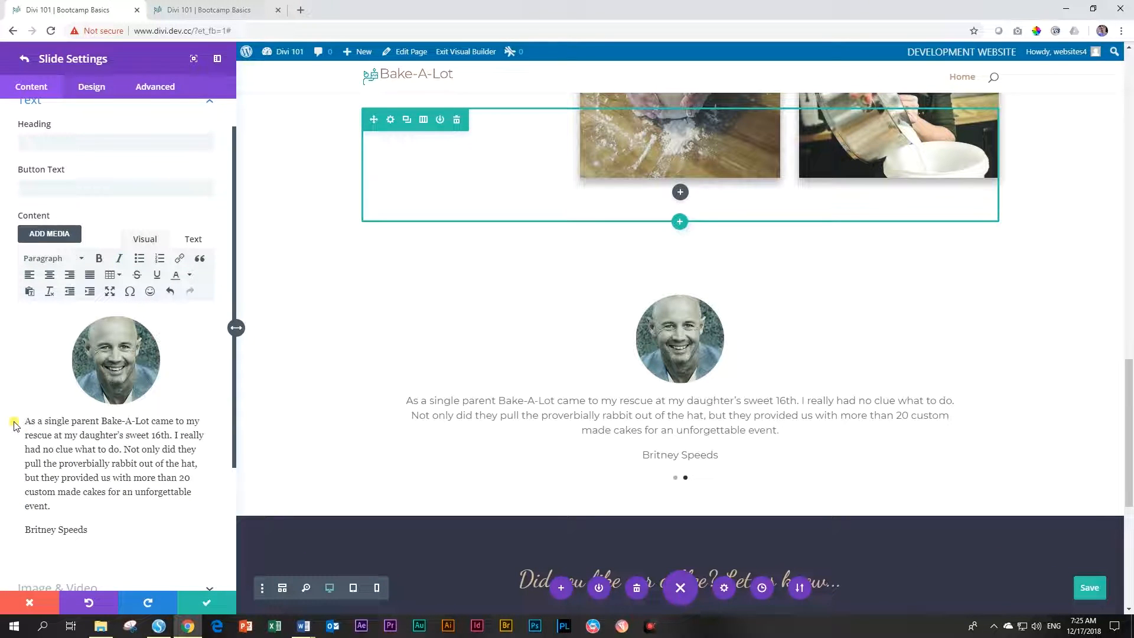
Replace the reviewer name line with a new customer name and preview the slide
click(67, 533)
double_click(66, 532)
click(84, 532)
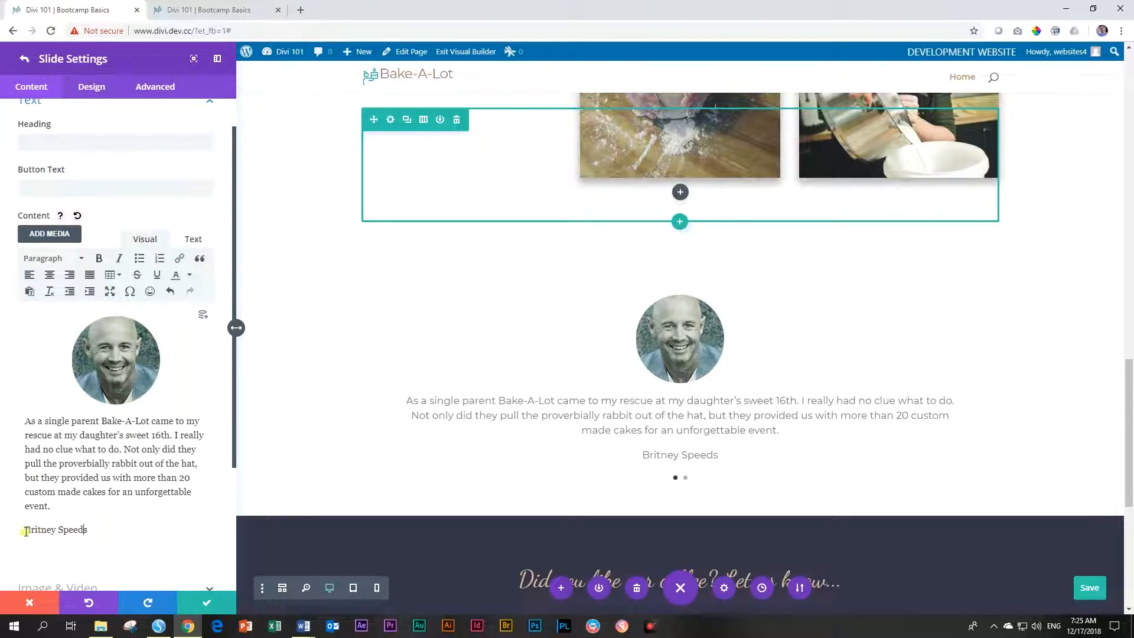
click(34, 531)
triple_click(36, 531)
text(Colin Filth)
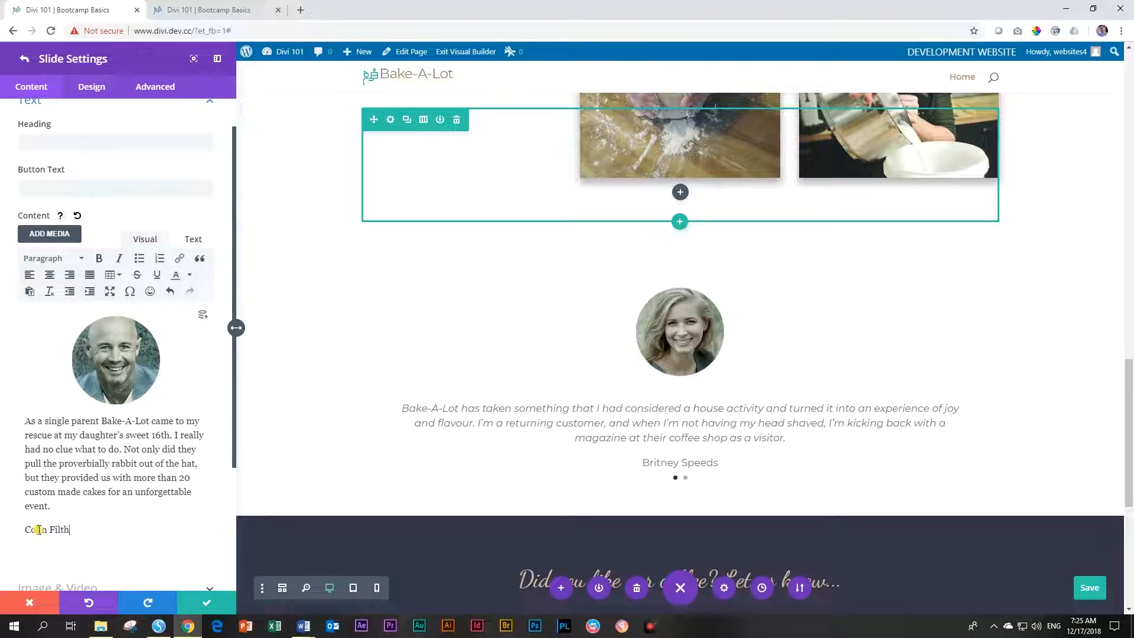
click(972, 387)
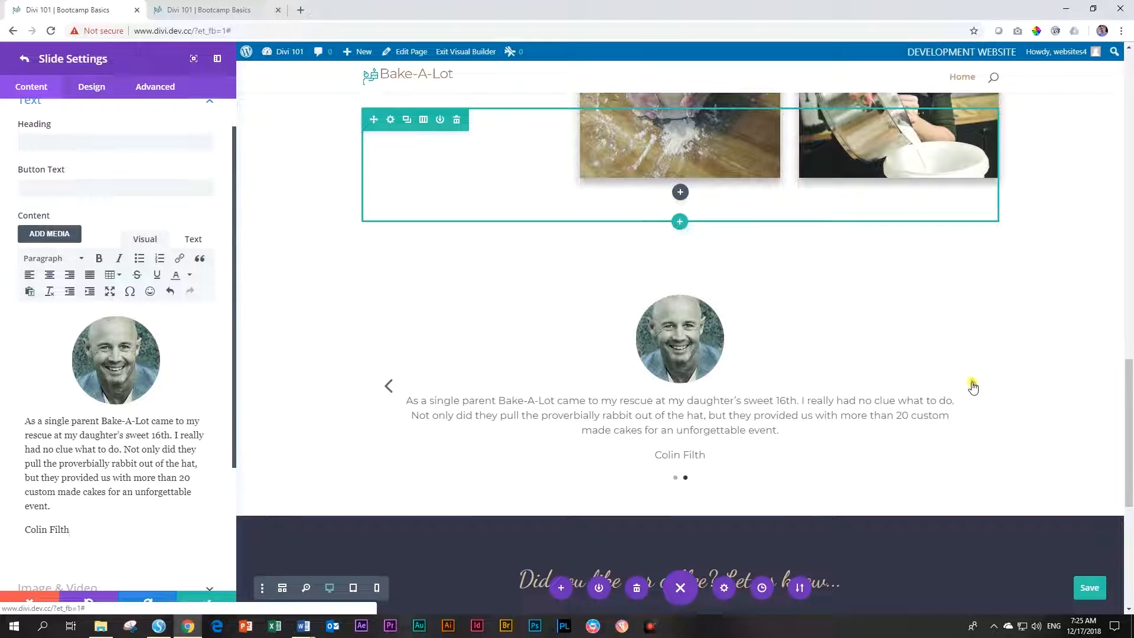
click(18, 58)
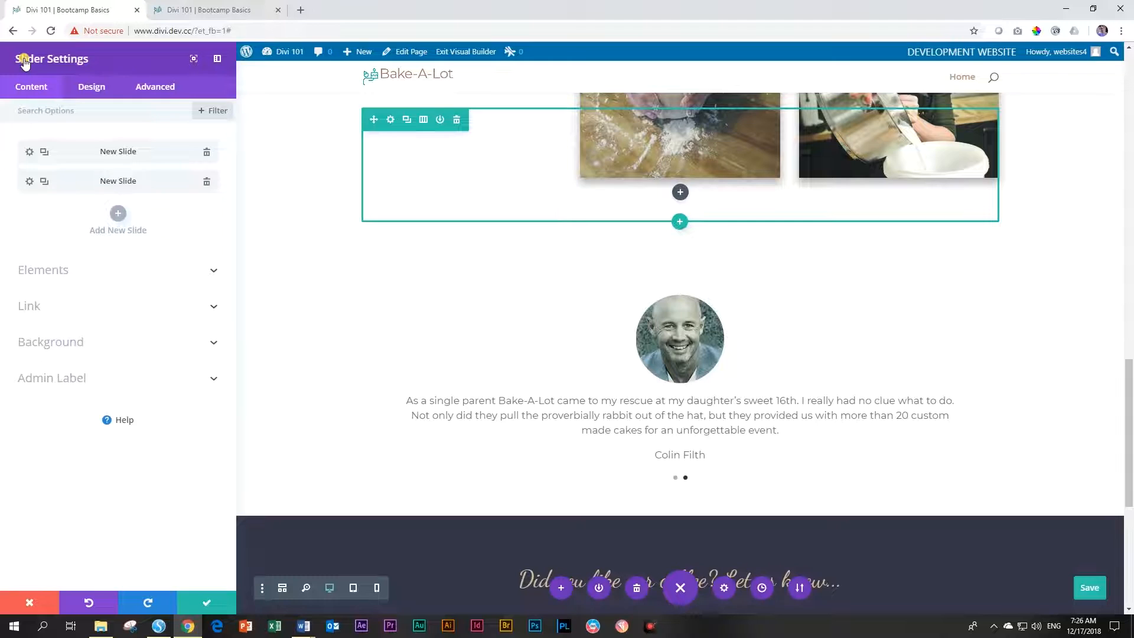
Duplicate the second testimonial slide and delete the copied portrait image from it
click(45, 183)
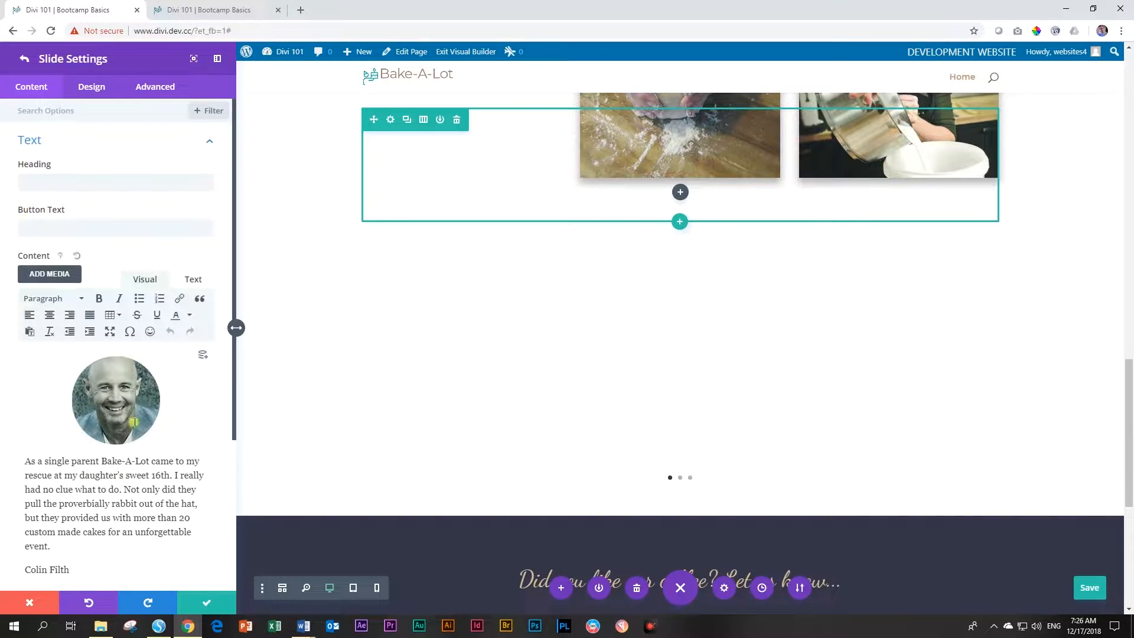
click(116, 401)
key(Delete)
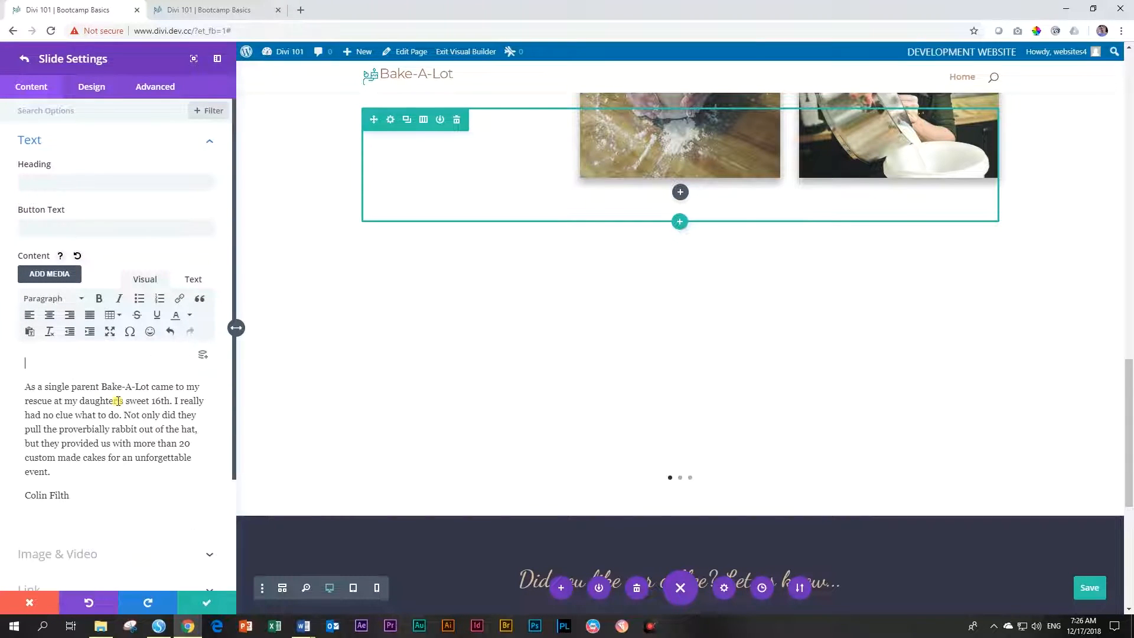
Insert the cat portrait from the Media Library, centred at Thumbnail 150×150 size
click(70, 275)
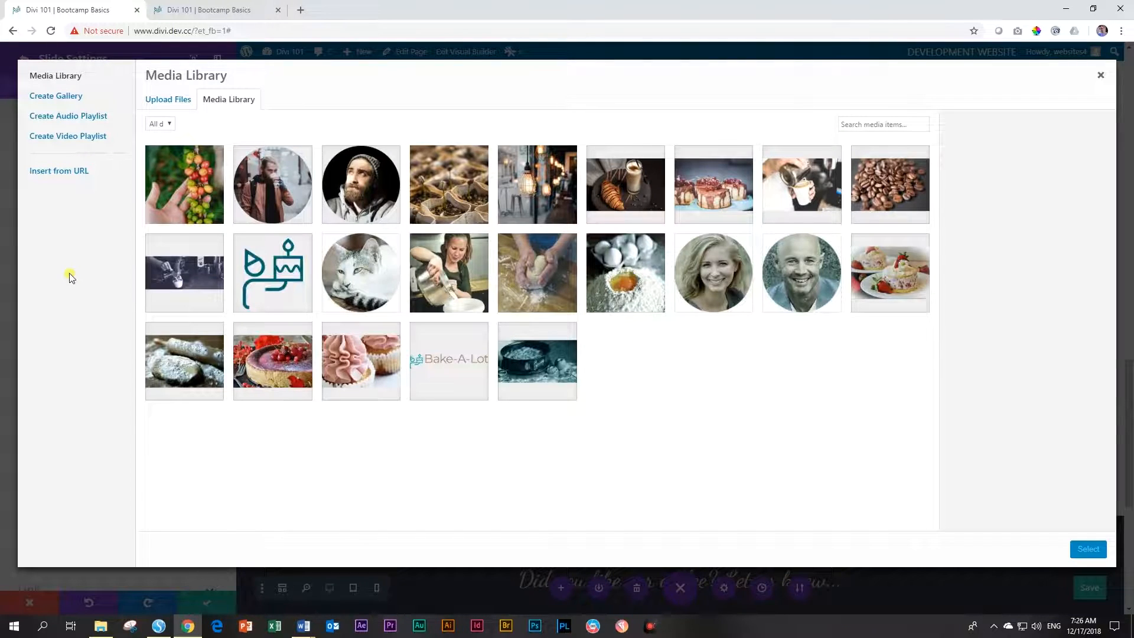
click(370, 286)
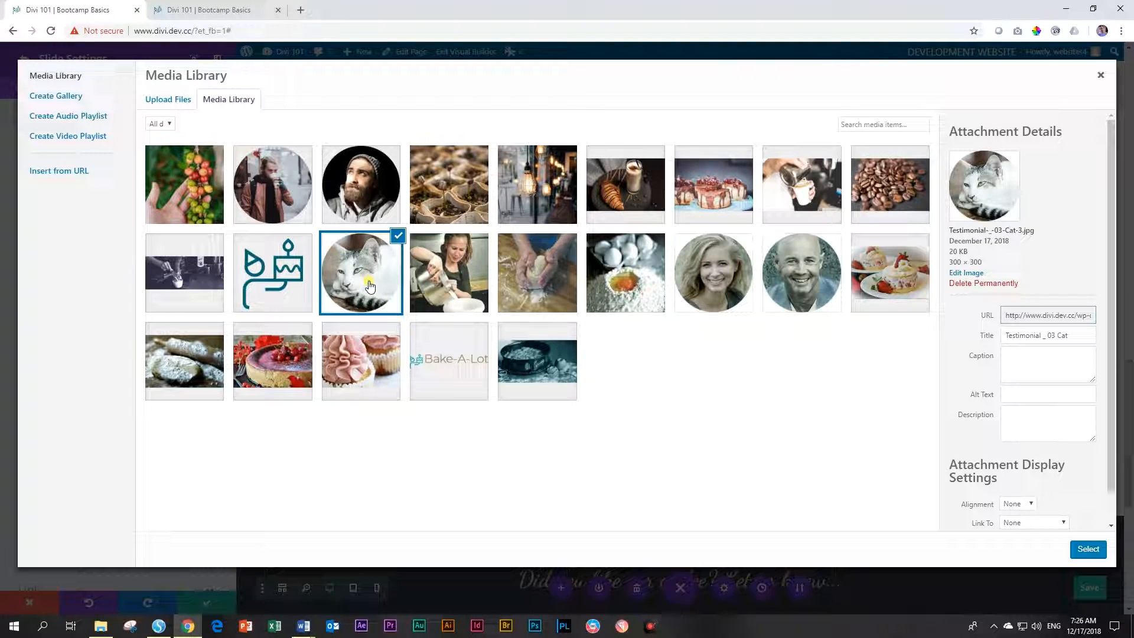
scroll(978, 402, down, 1)
click(1033, 474)
click(1019, 493)
click(1037, 511)
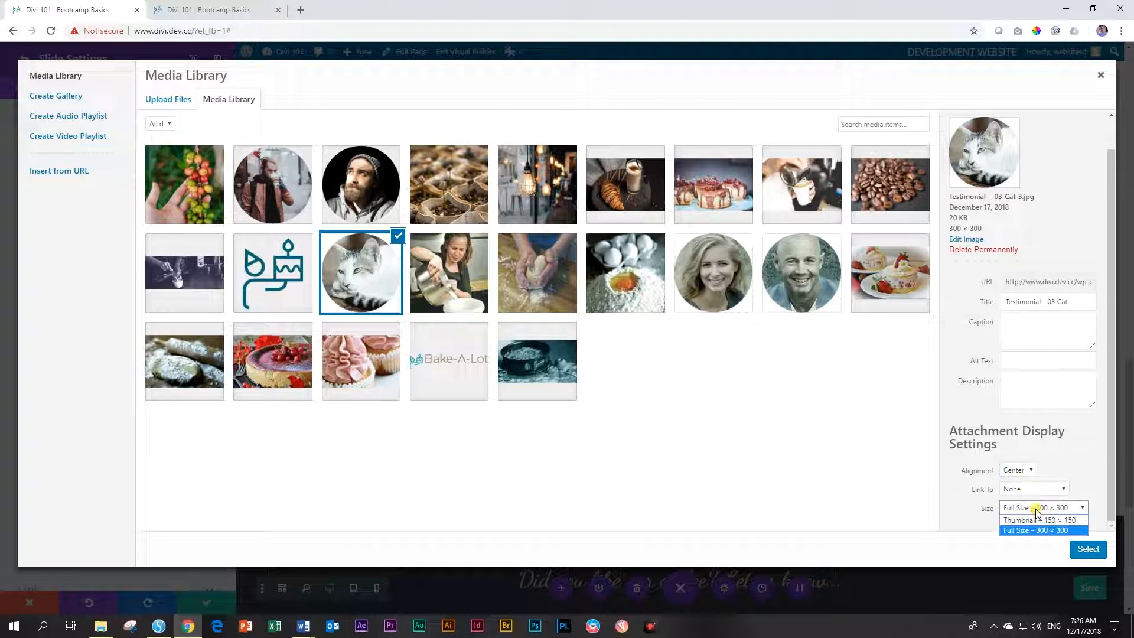
click(1040, 520)
click(1086, 549)
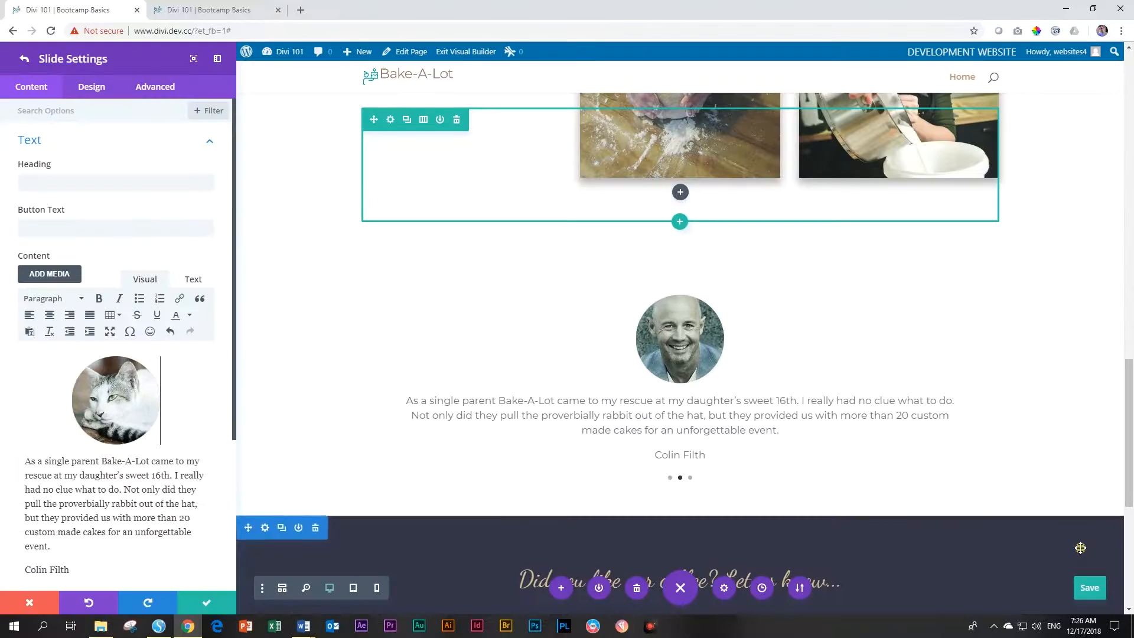
Replace the slide's old testimonial with the milk paragraph copied from the Word document
drag(1133, 125, 375, 95)
scroll(145, 381, down, 3)
drag(227, 324, 230, 328)
key(ctrl+c)
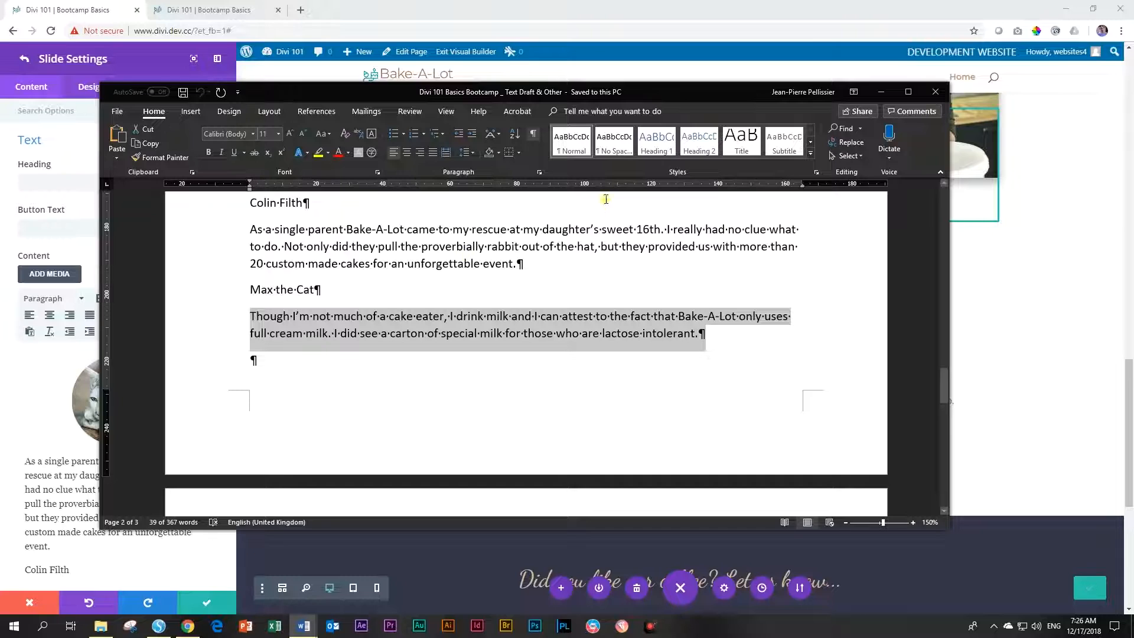
drag(590, 91, 1133, 121)
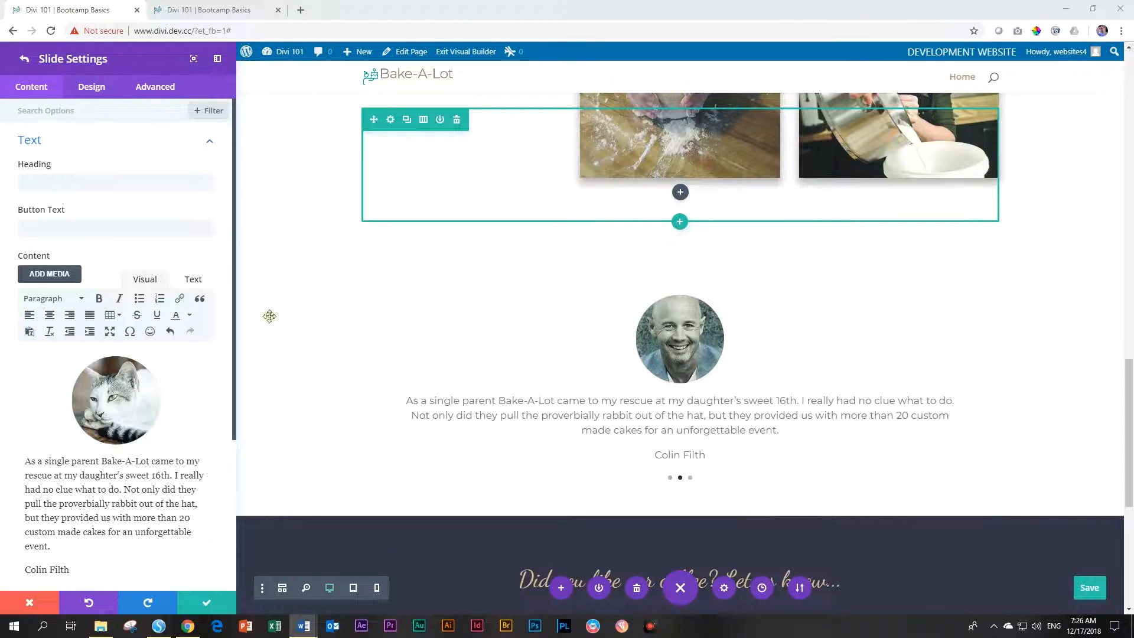
scroll(118, 384, down, 2)
double_click(62, 384)
click(62, 381)
triple_click(62, 381)
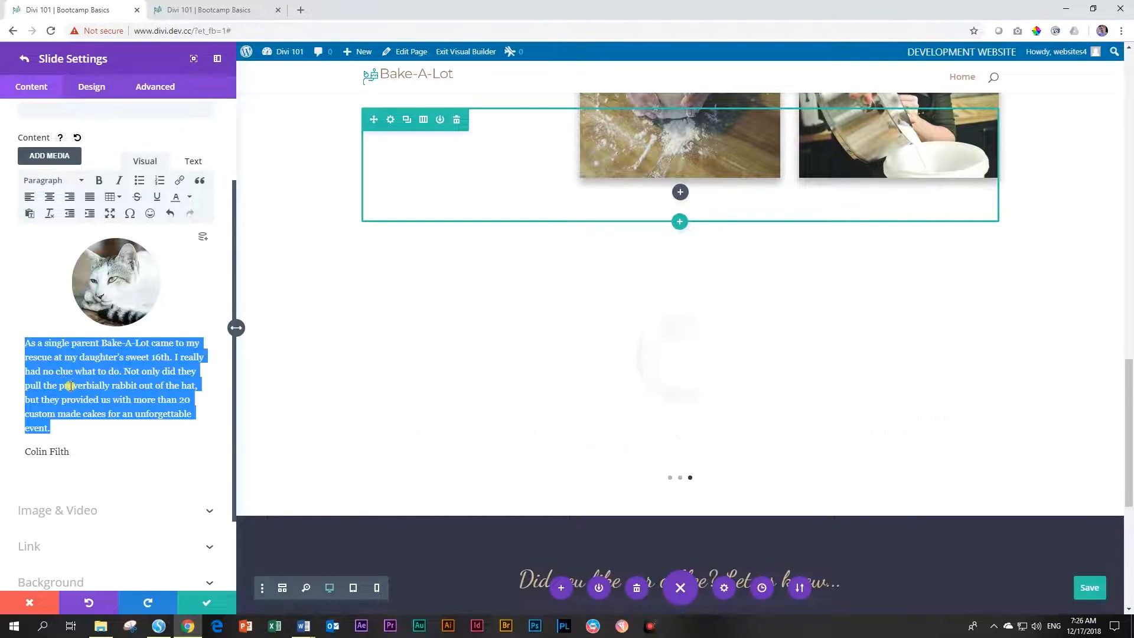
click(72, 386)
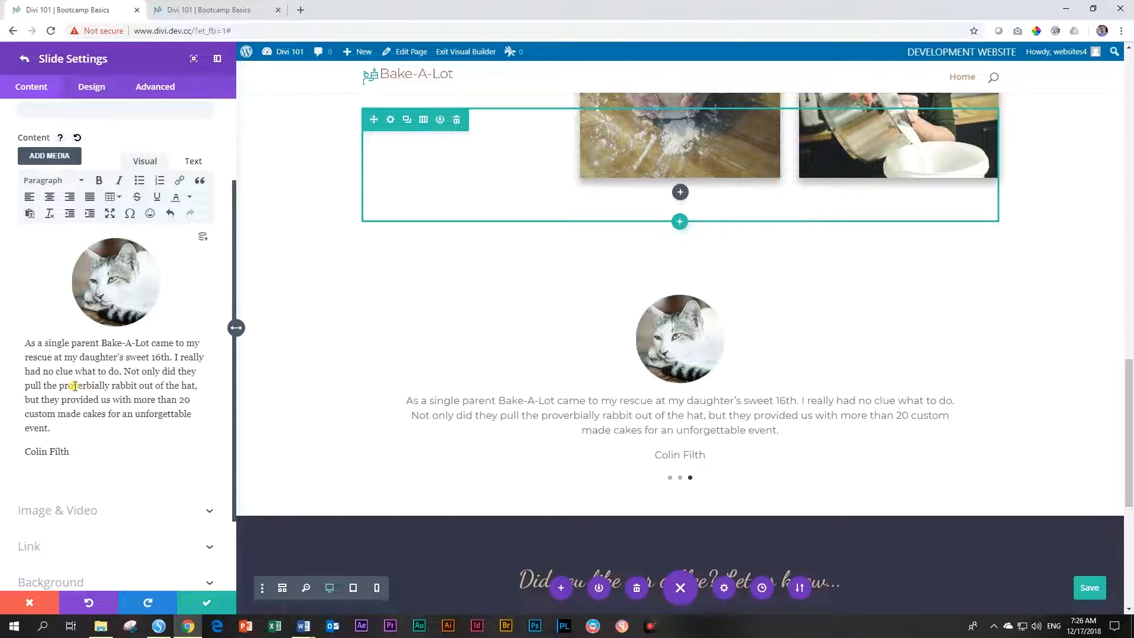
triple_click(74, 386)
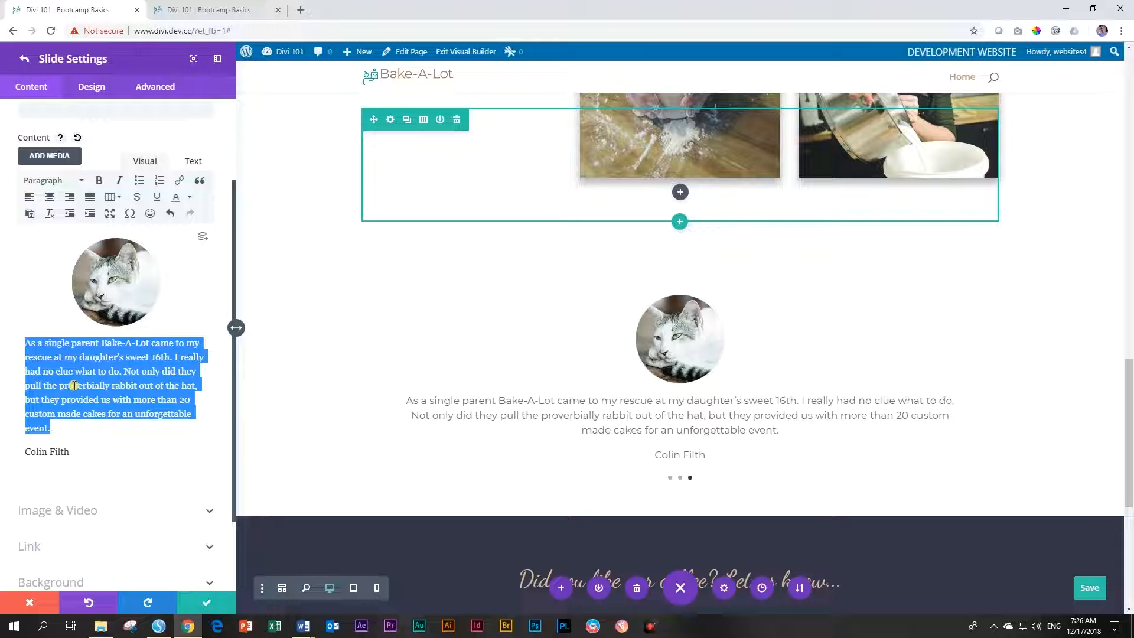
click(73, 386)
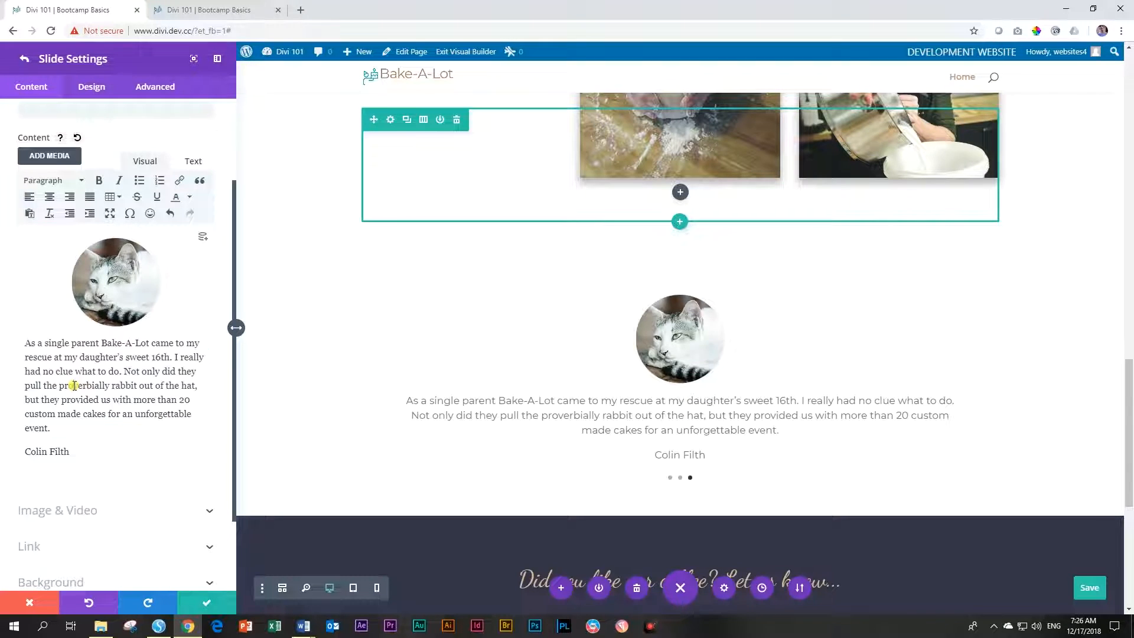
triple_click(78, 384)
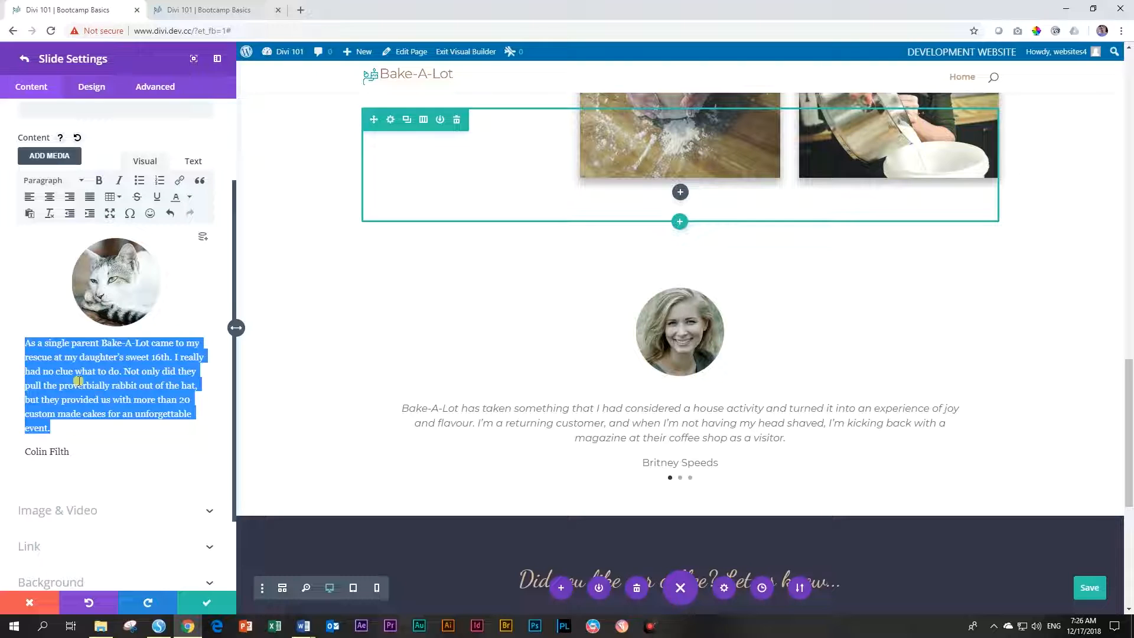
key(ctrl+v)
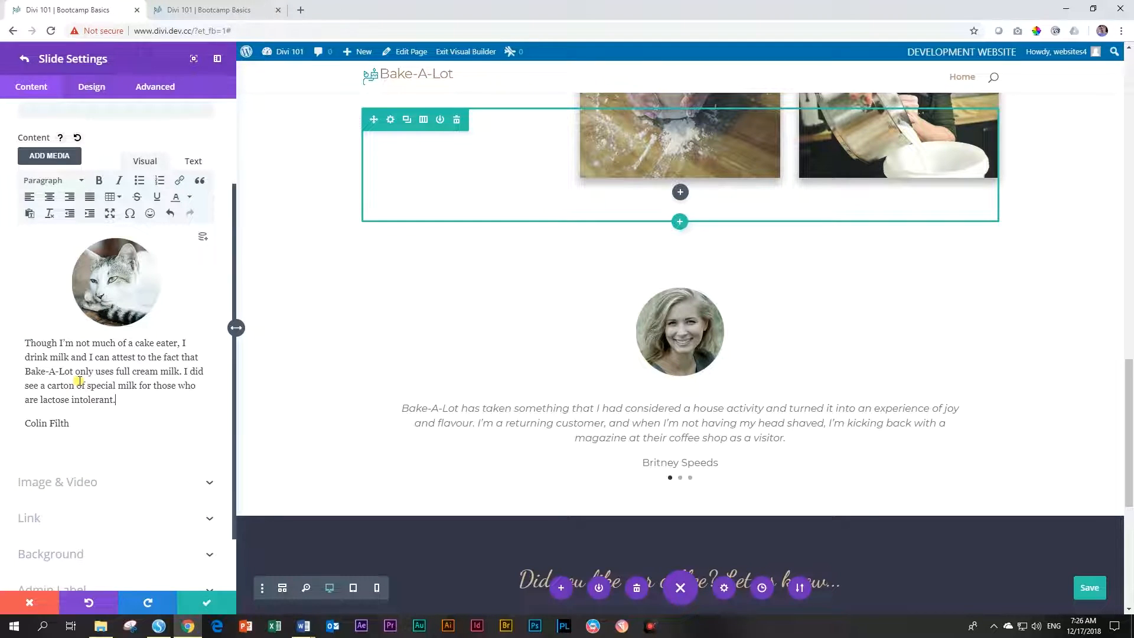
Make the milk testimonial italic
triple_click(68, 363)
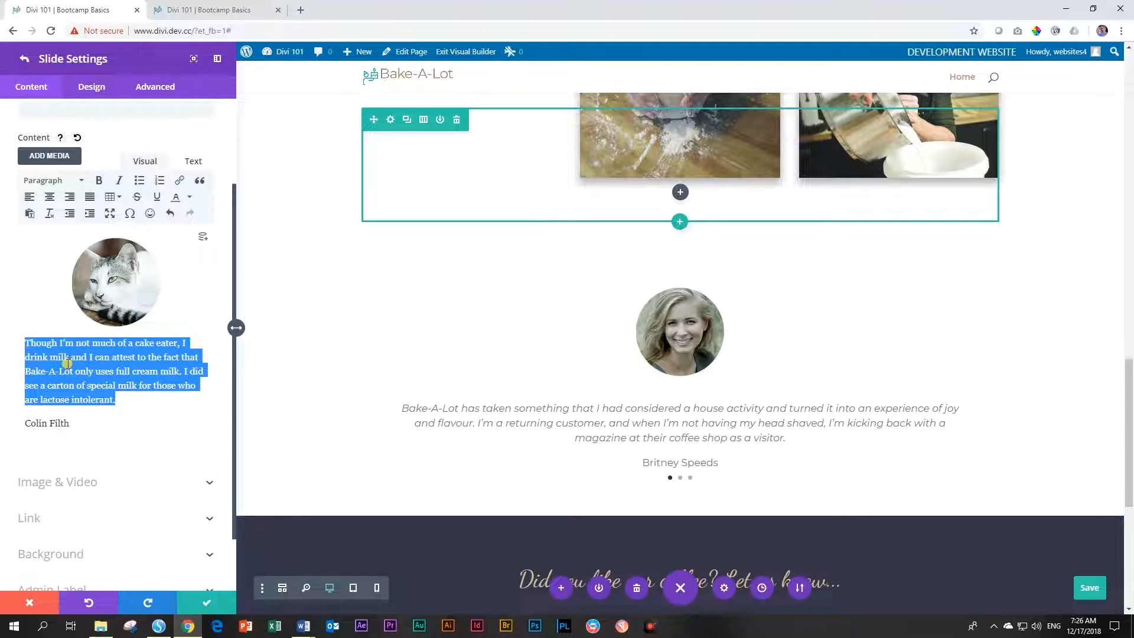
click(120, 183)
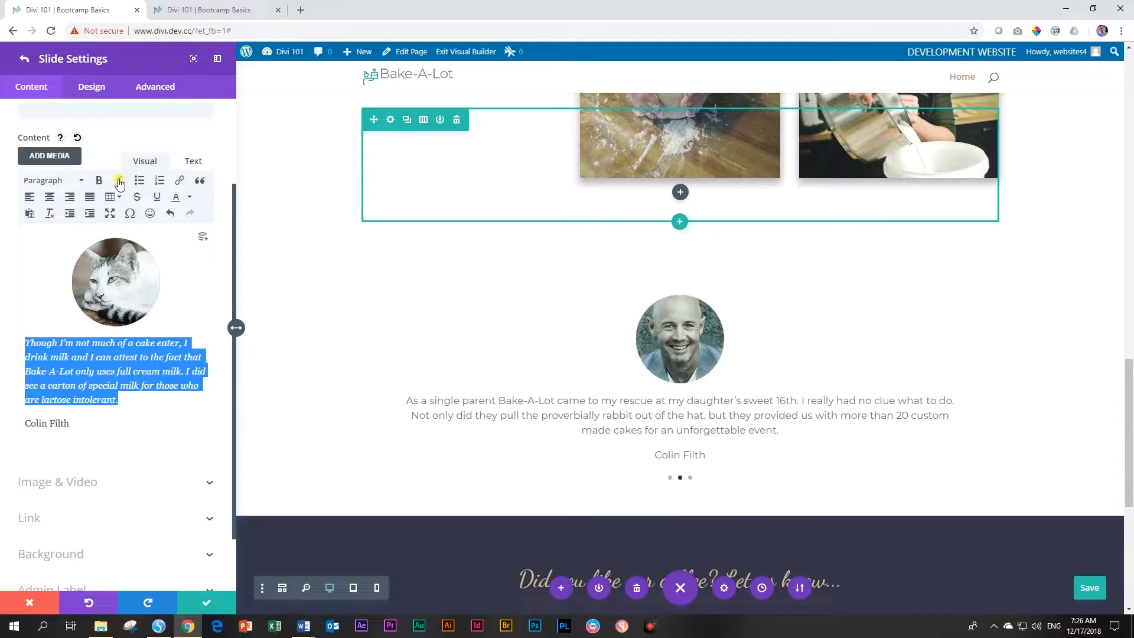
click(22, 421)
Change the reviewer name to 'Max the Cat' and confirm the slide edits
triple_click(64, 423)
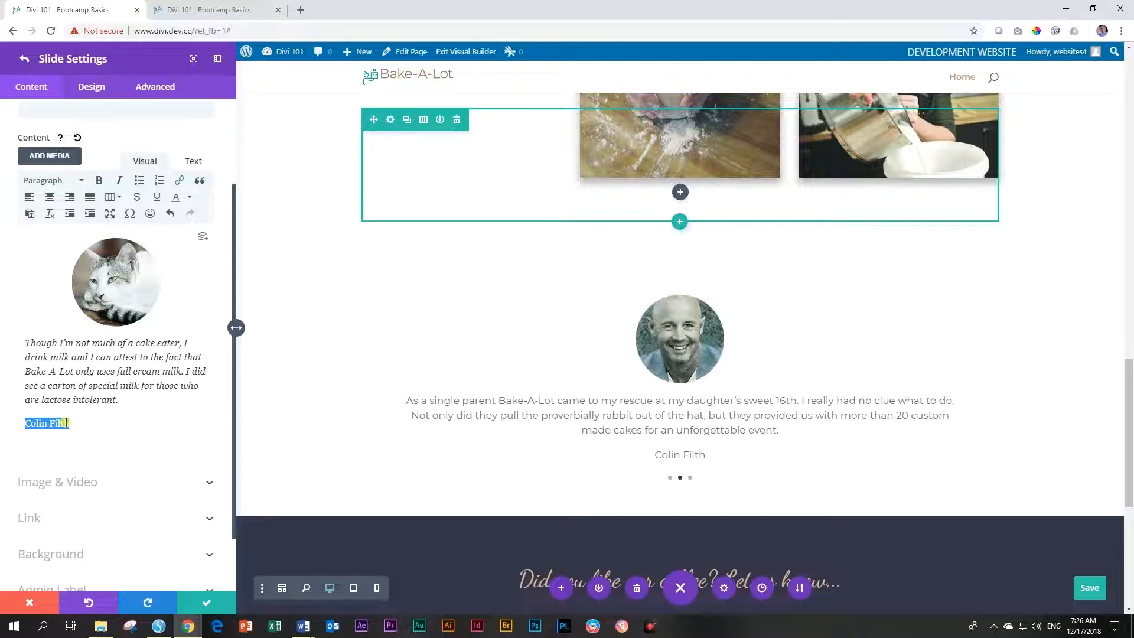
key(ctrl+shift+m)
key(Escape)
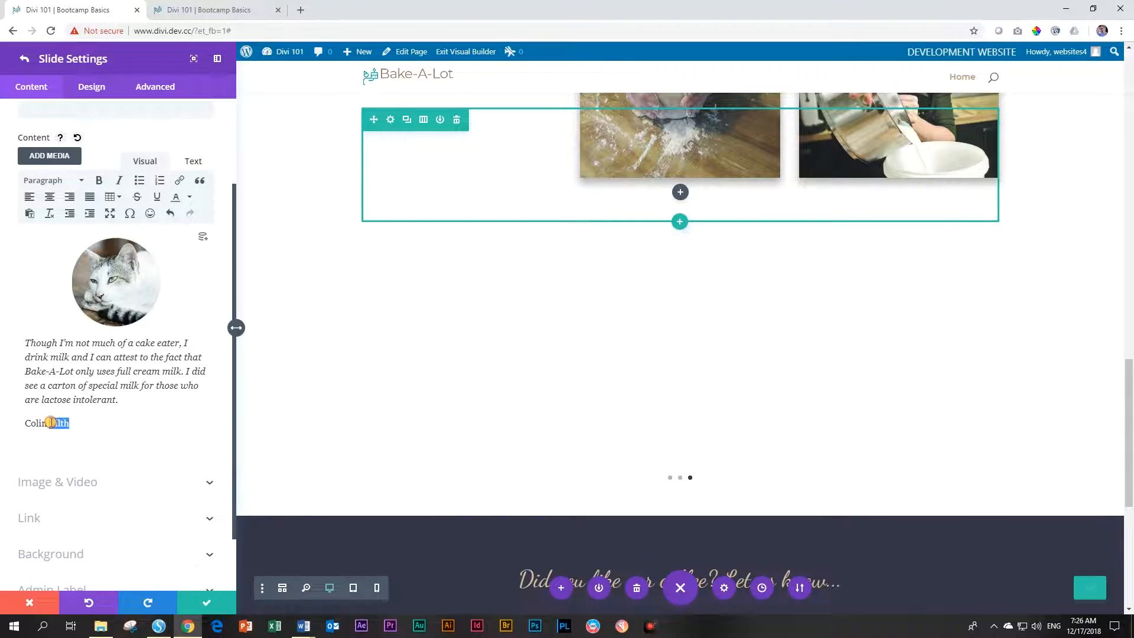
text(Max the Cat)
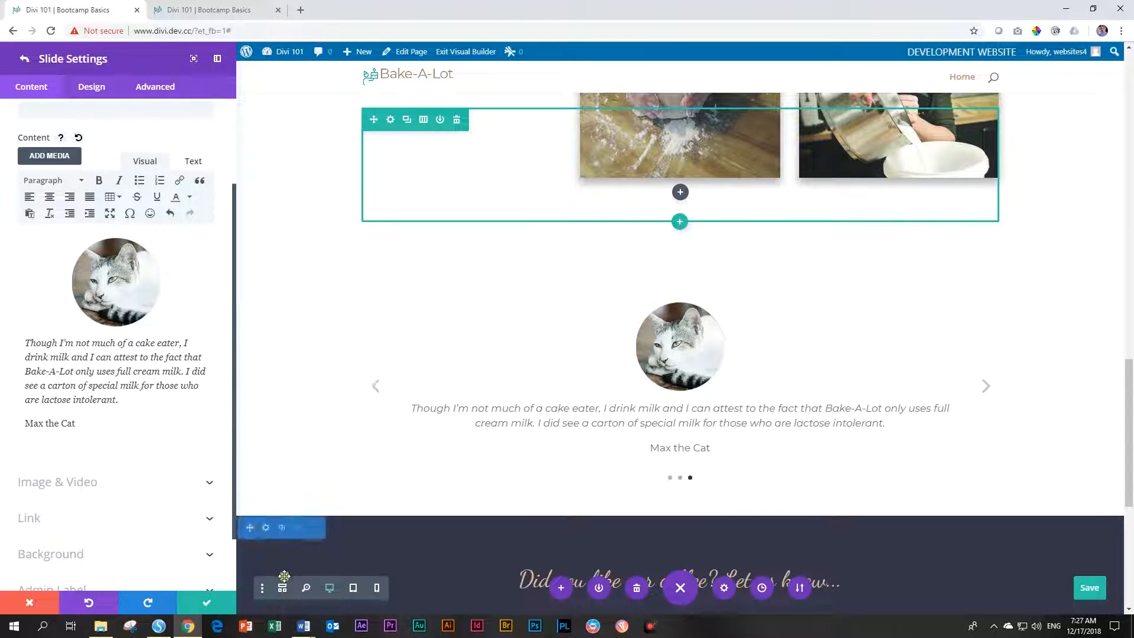
click(223, 606)
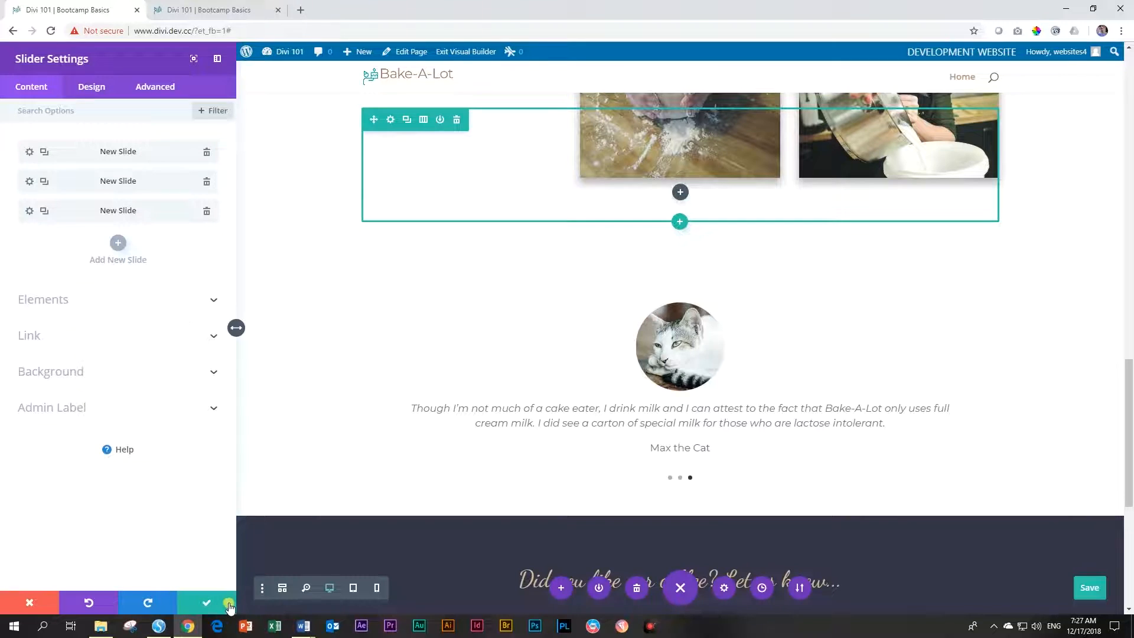
Close the slider settings, save the page, and scroll down to the contact form section
click(205, 600)
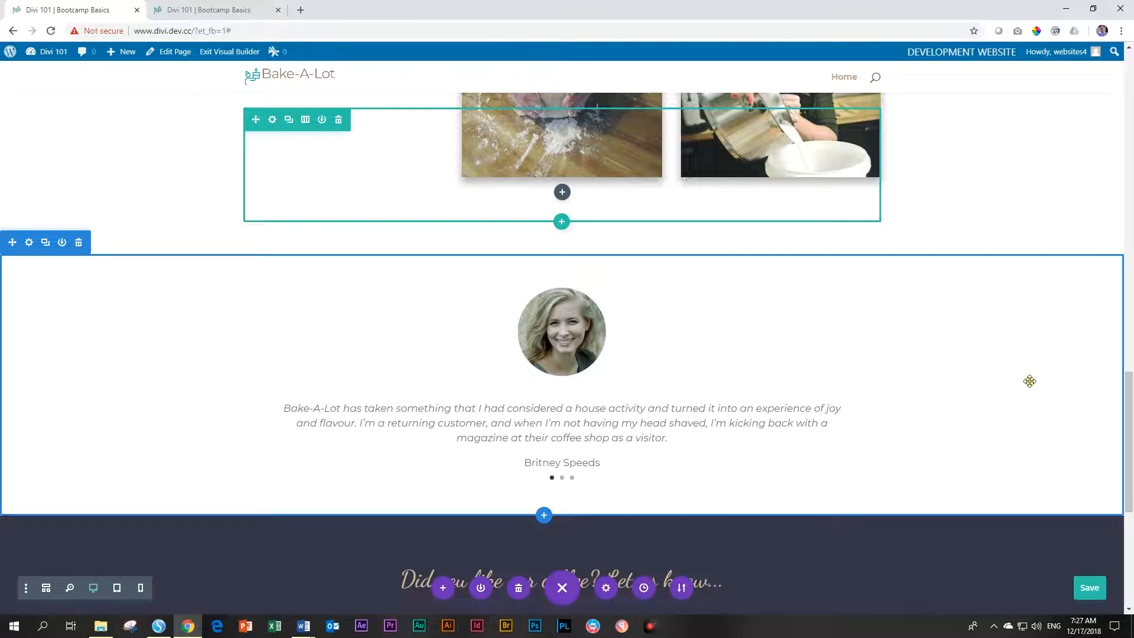
click(1083, 597)
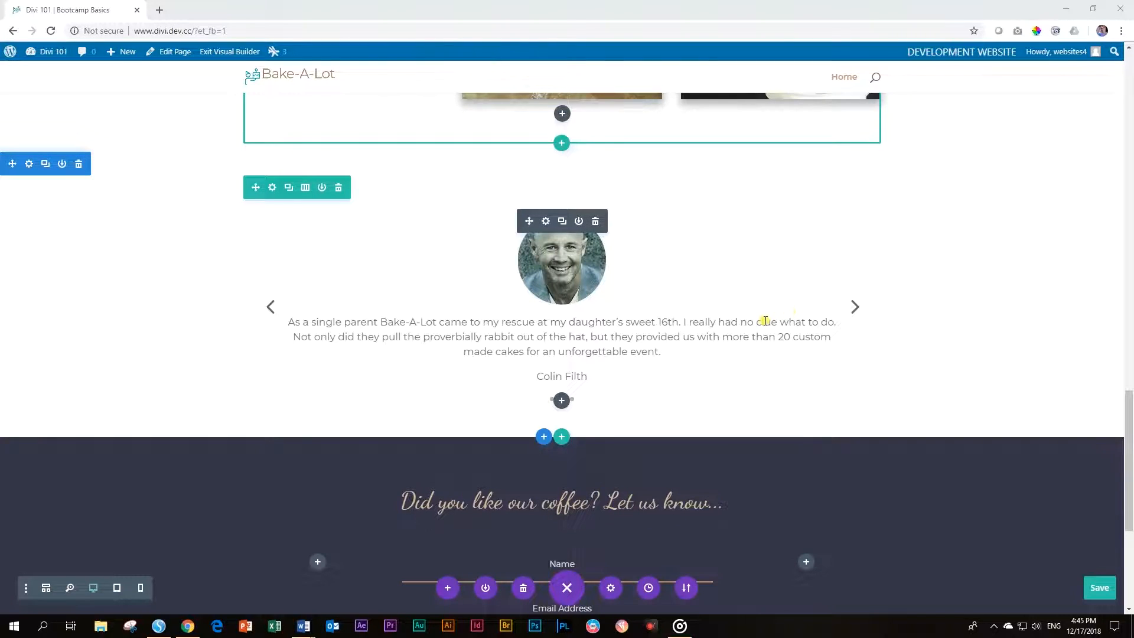
scroll(765, 321, down, 5)
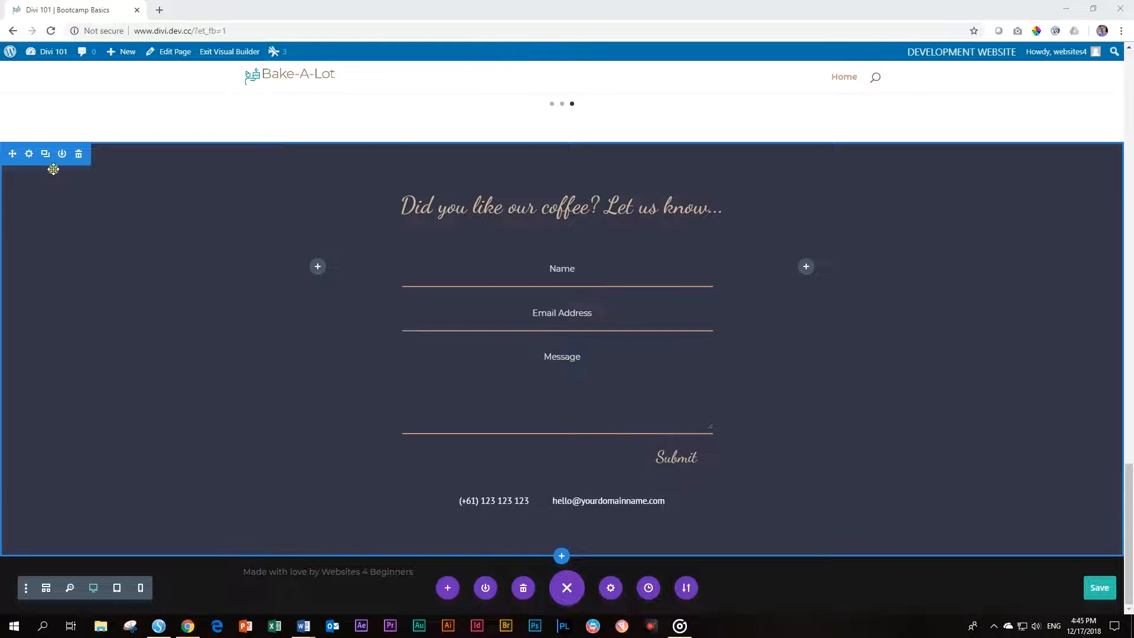
Set the contact form section's background colour to the dark blue #044151 swatch
click(29, 154)
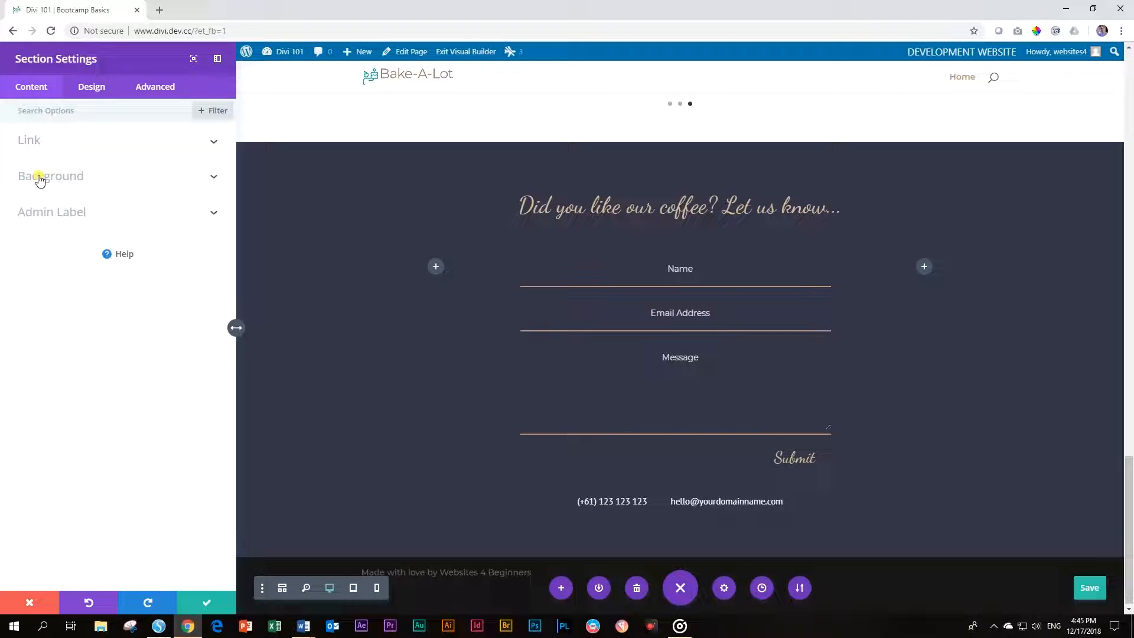
click(39, 179)
click(73, 286)
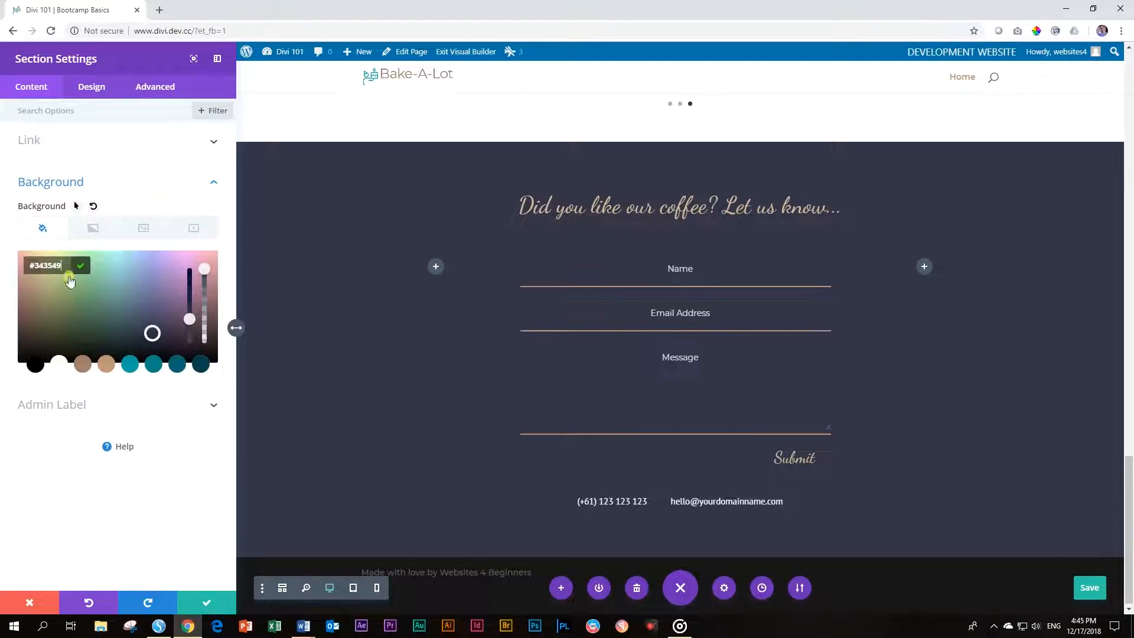
click(175, 365)
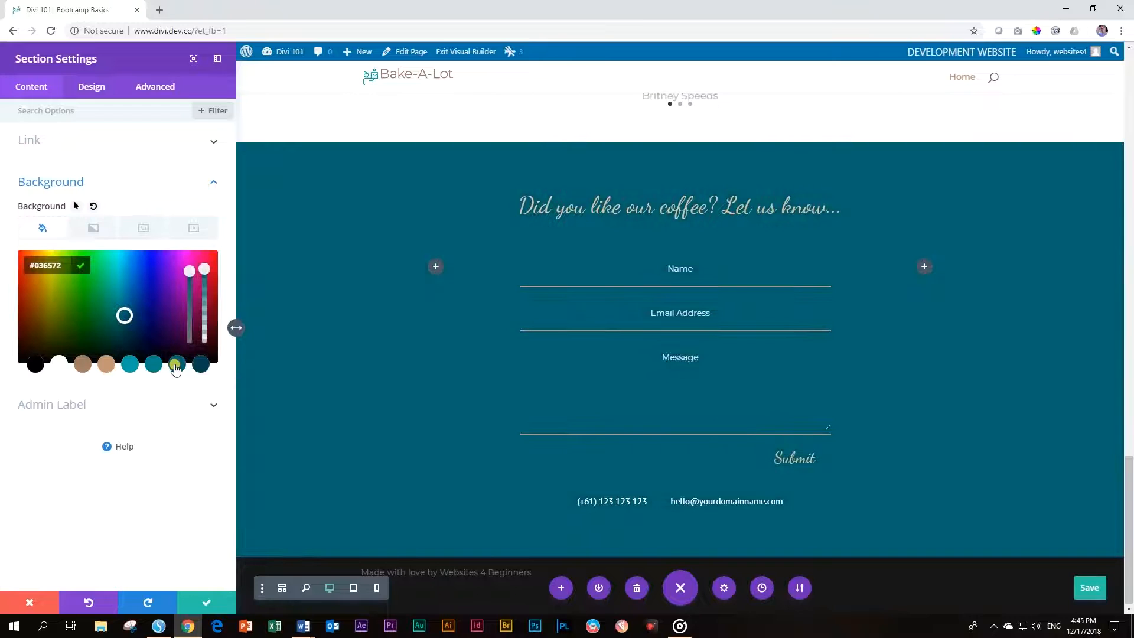
click(201, 366)
click(179, 366)
click(198, 366)
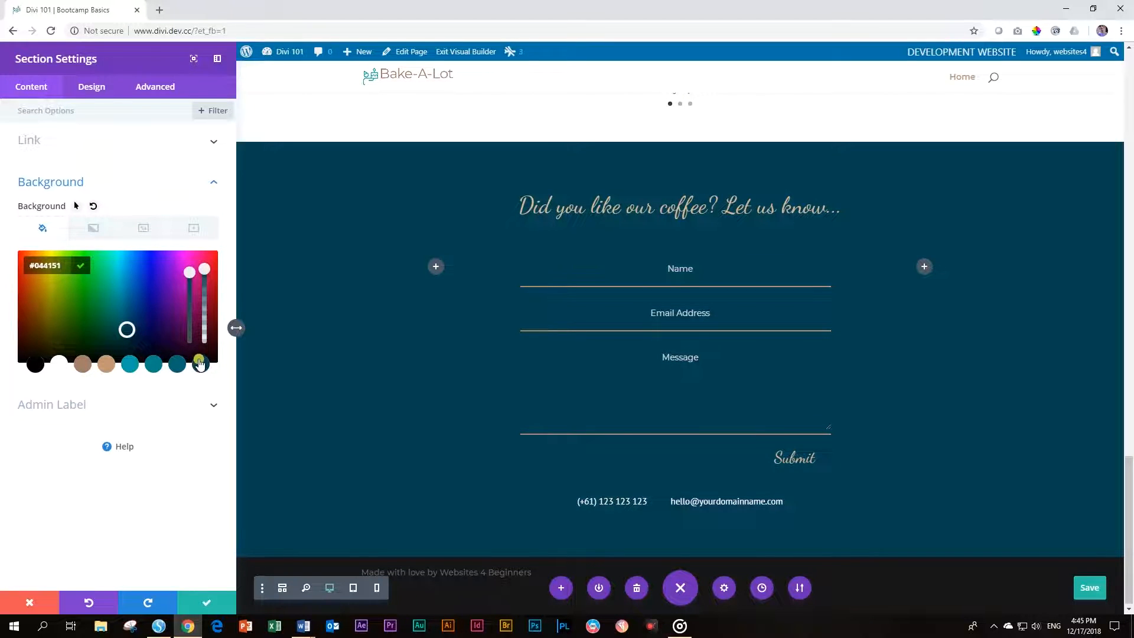
click(207, 603)
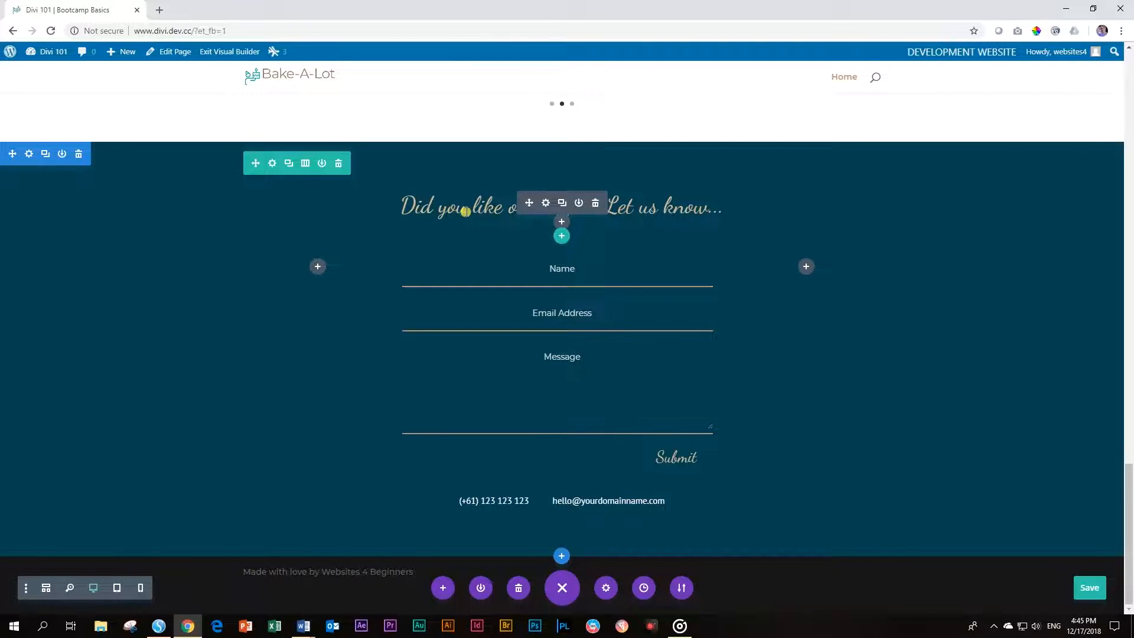
Change the contact heading text to 'Need a cake for any occasion, contact us!'
click(547, 203)
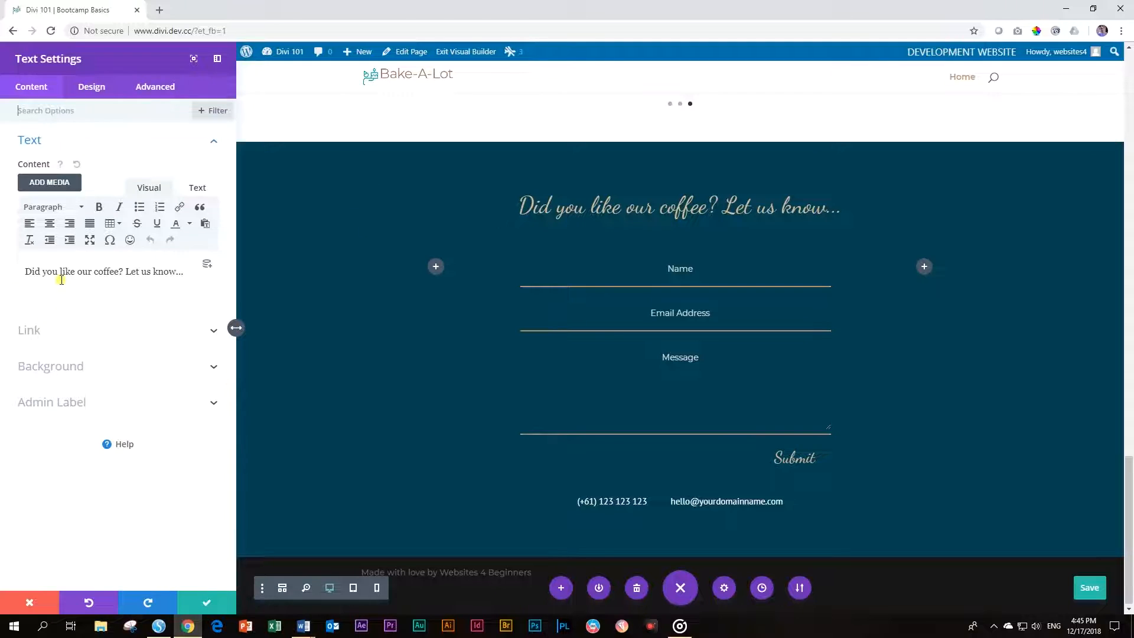
drag(25, 271, 171, 273)
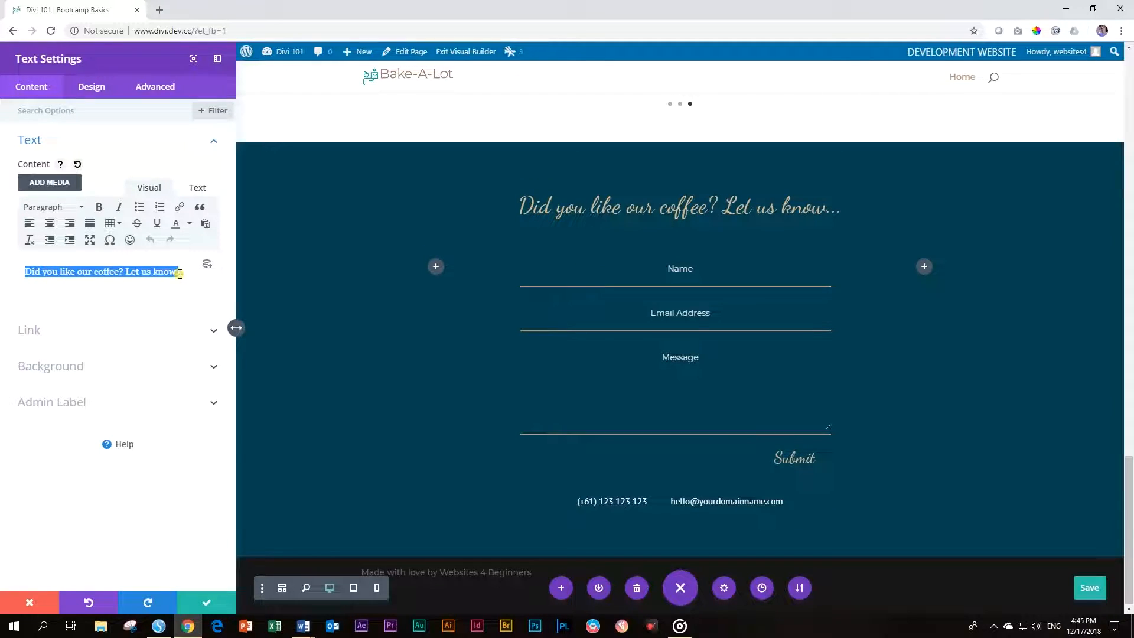
text(Need a cake.. for any occasion, contac)
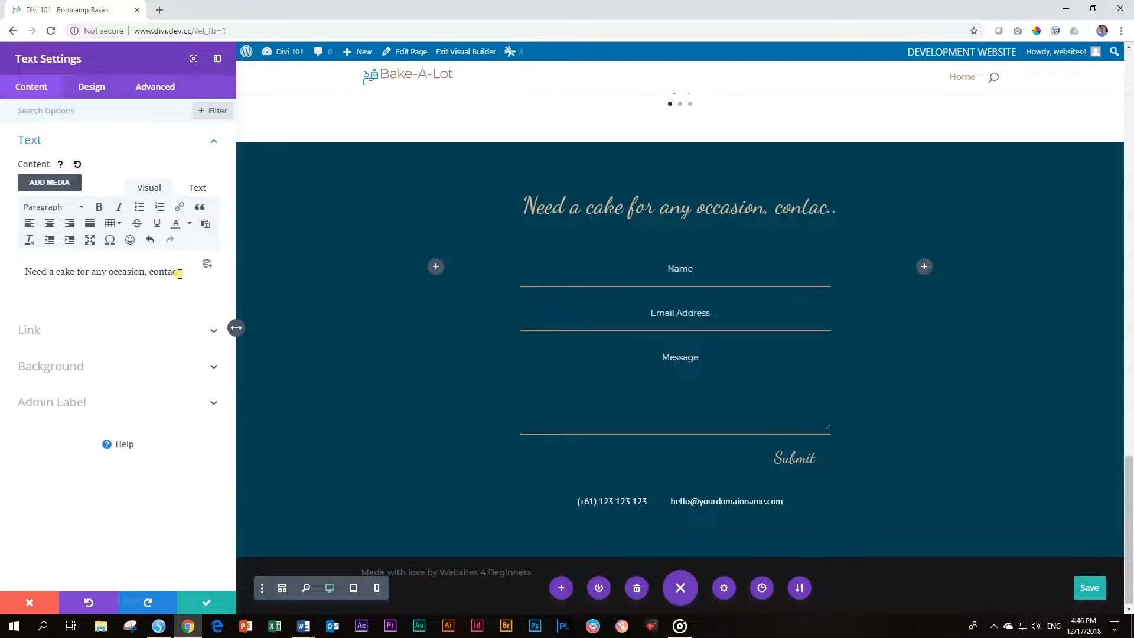
text(t us)
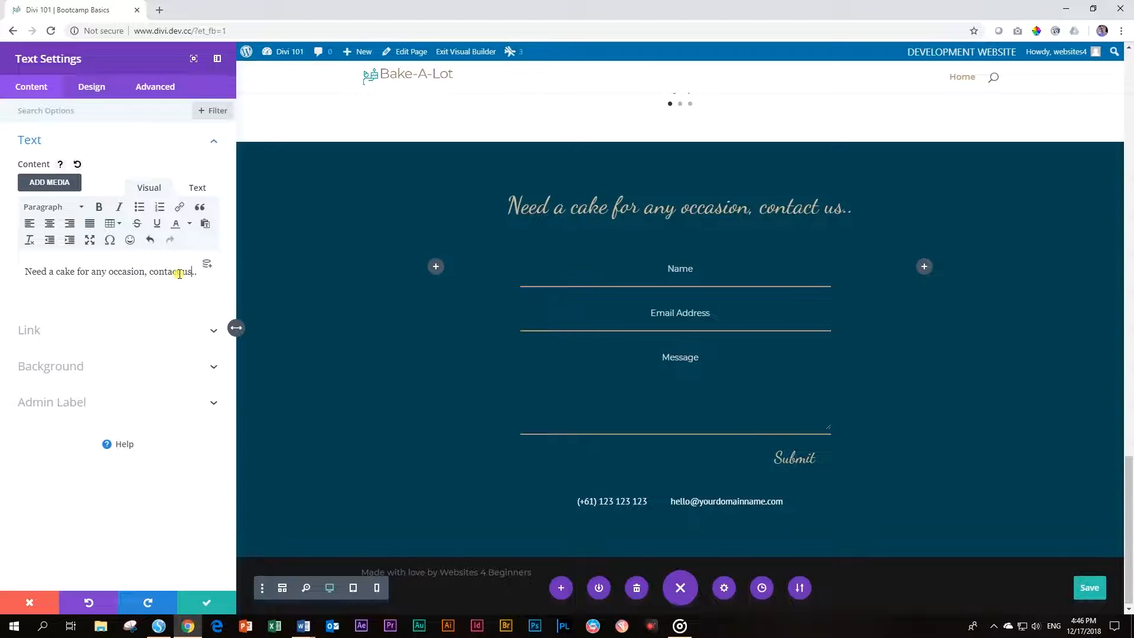
key(Delete)
key(Delete)
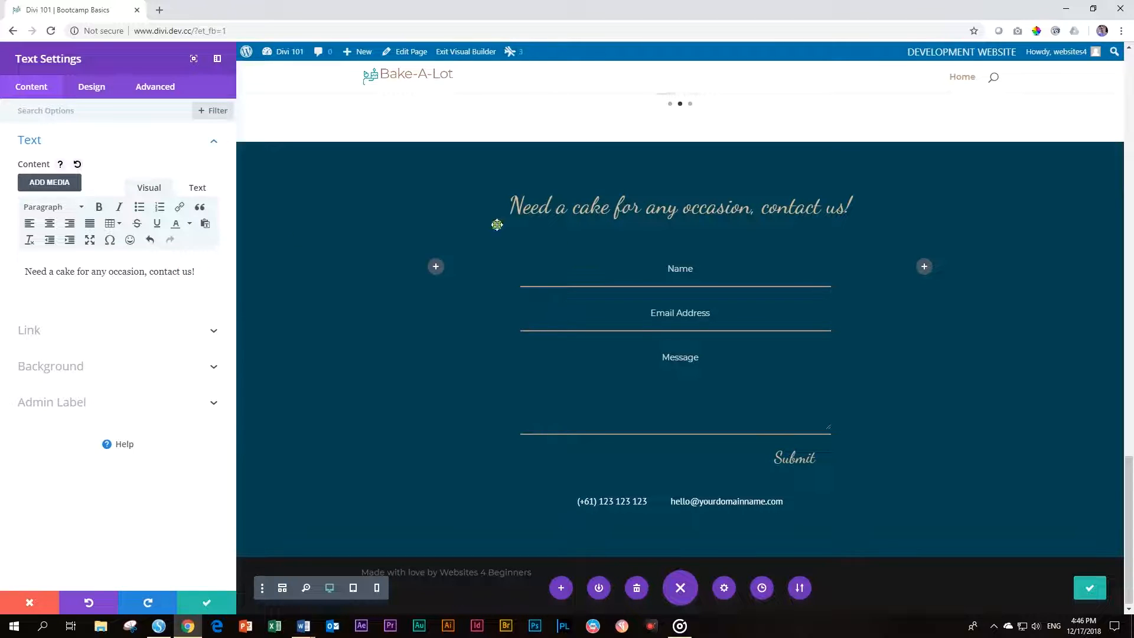
Set the heading's text colour to tan #c19574 and close its settings
click(94, 88)
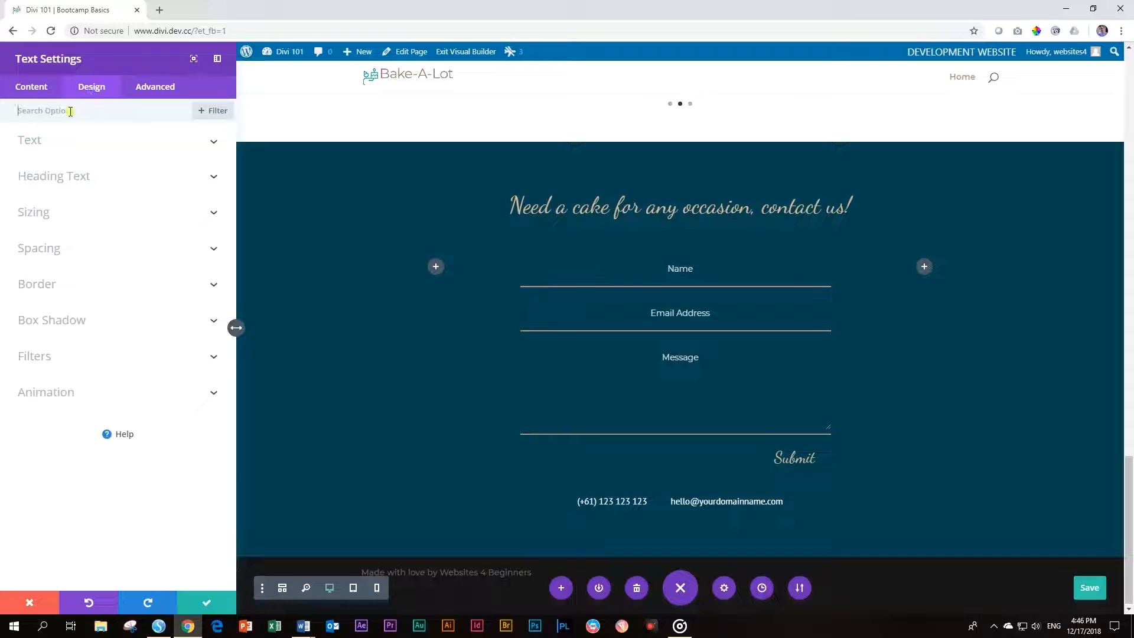
click(31, 143)
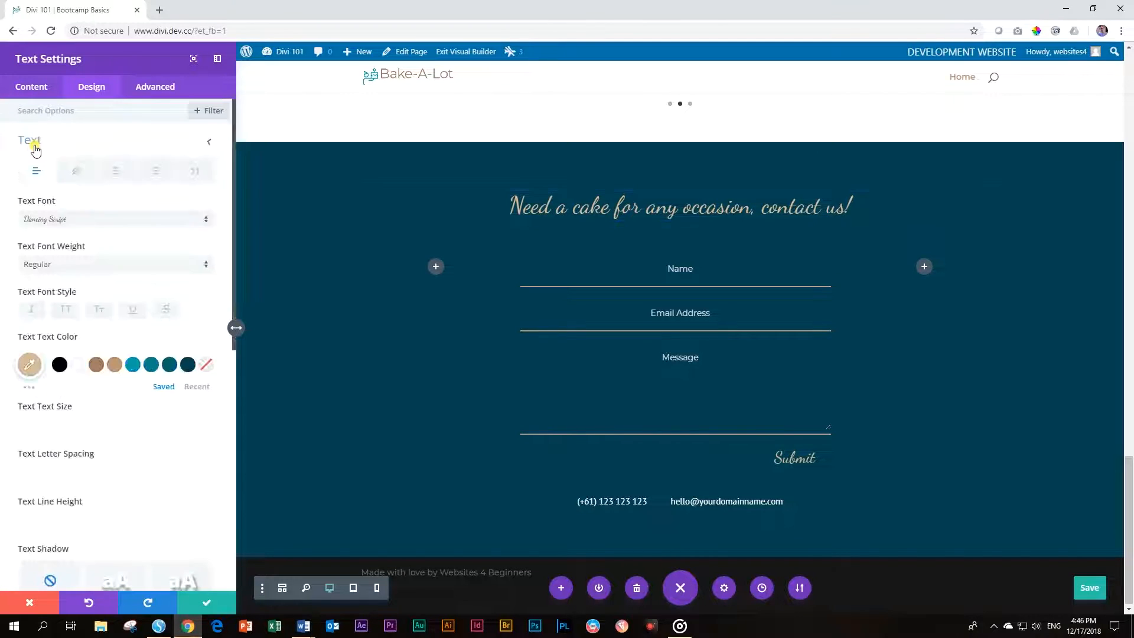
click(113, 367)
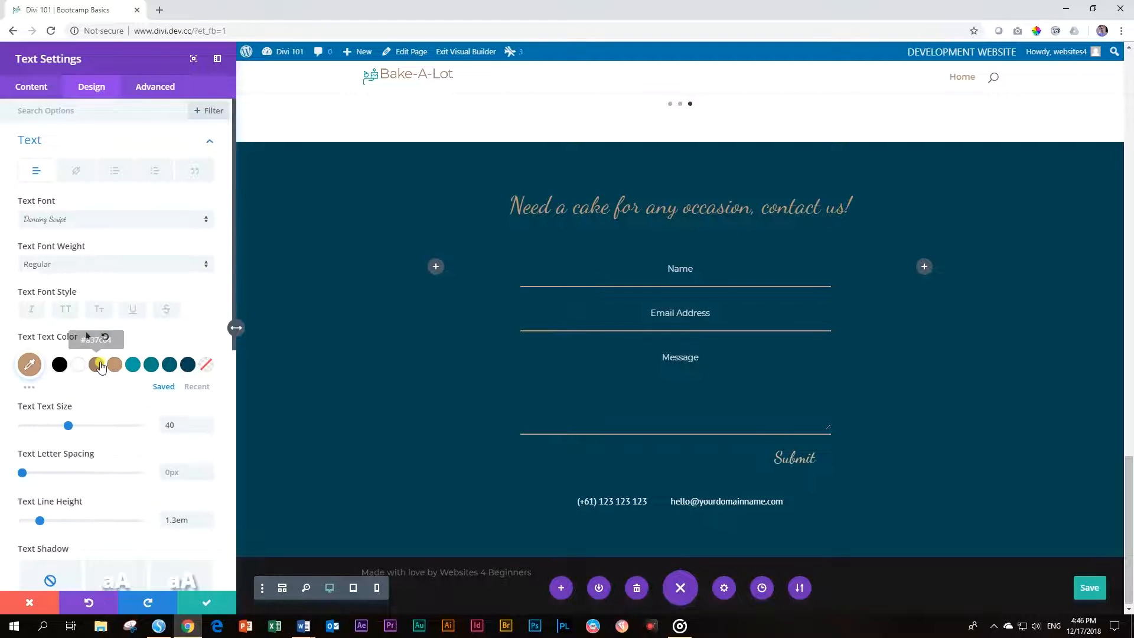
click(99, 365)
click(114, 368)
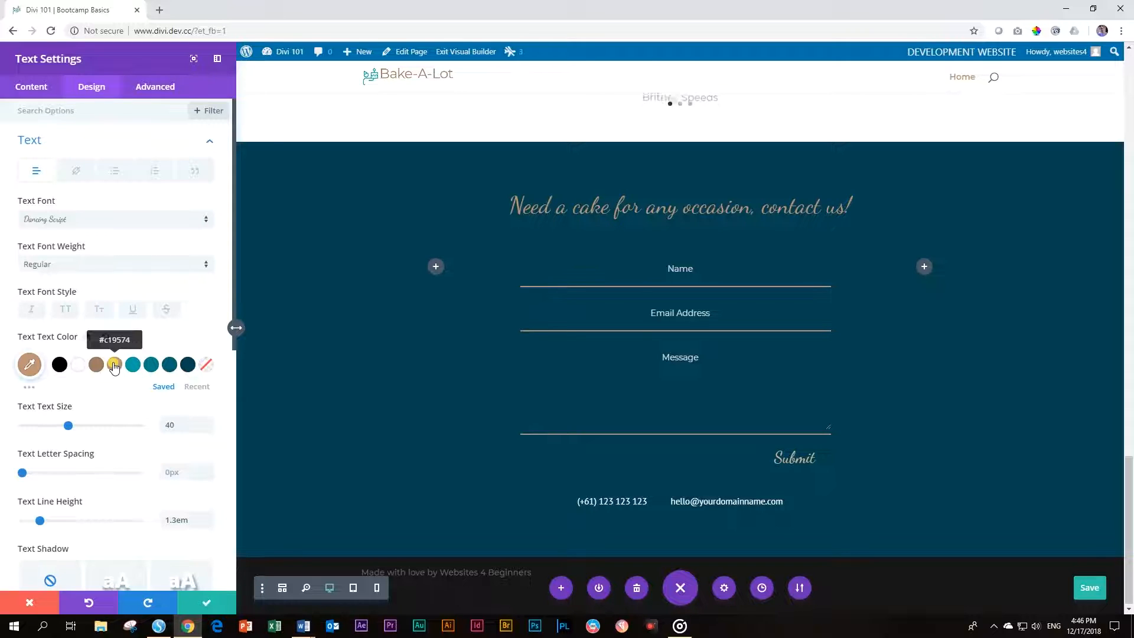
click(206, 604)
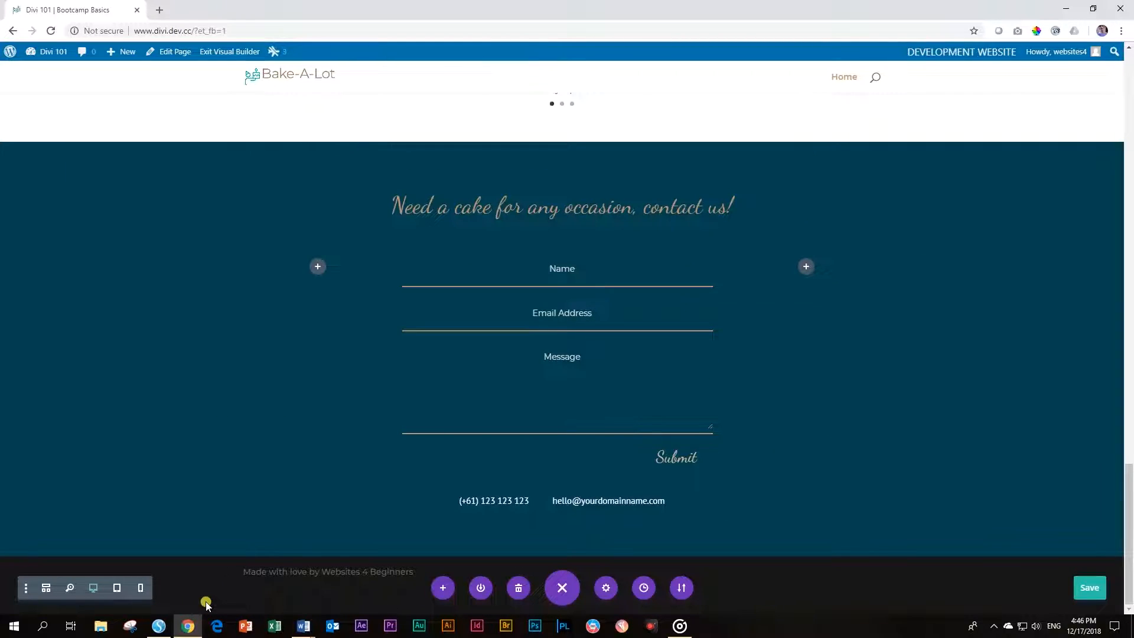
Give the contact form's Submit button the tan saved text colour and close the settings
mouse_move(588, 318)
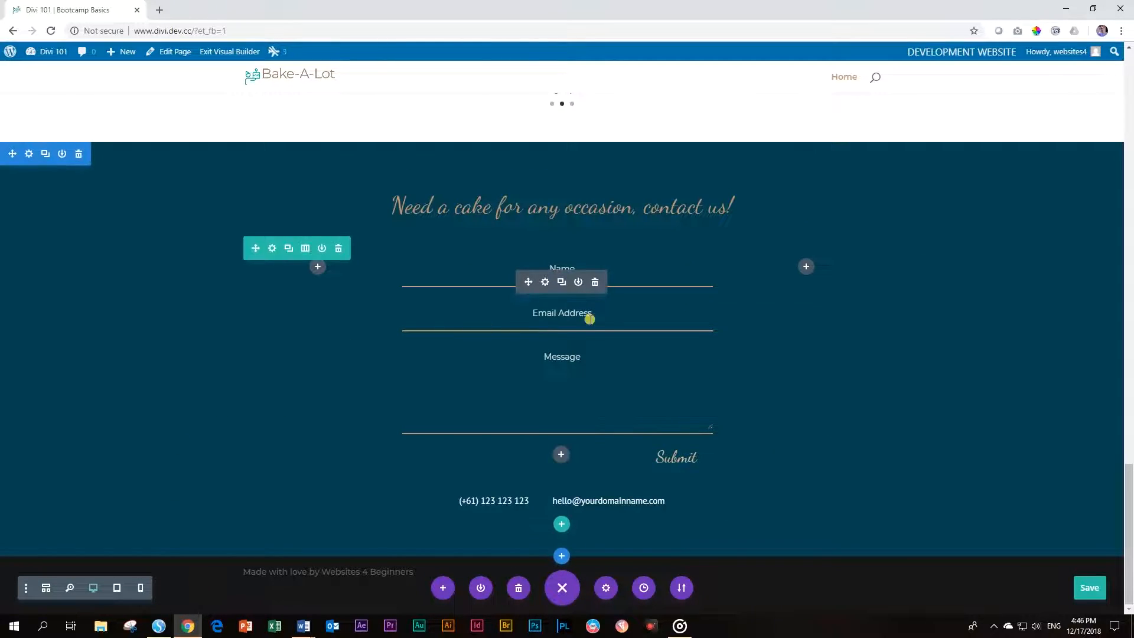
click(547, 283)
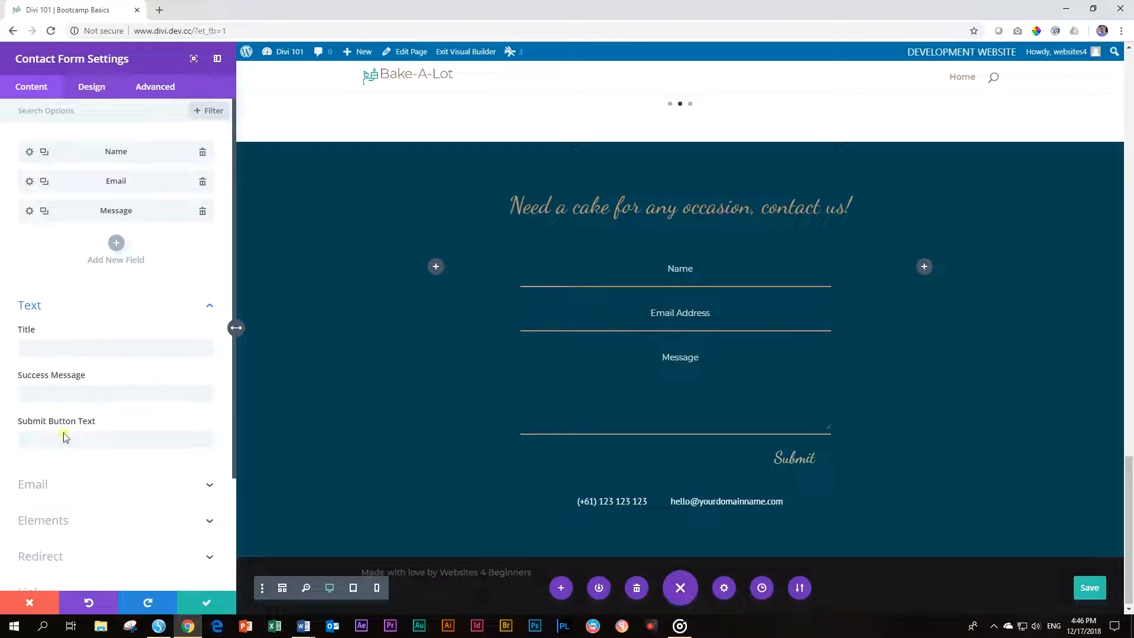
click(88, 87)
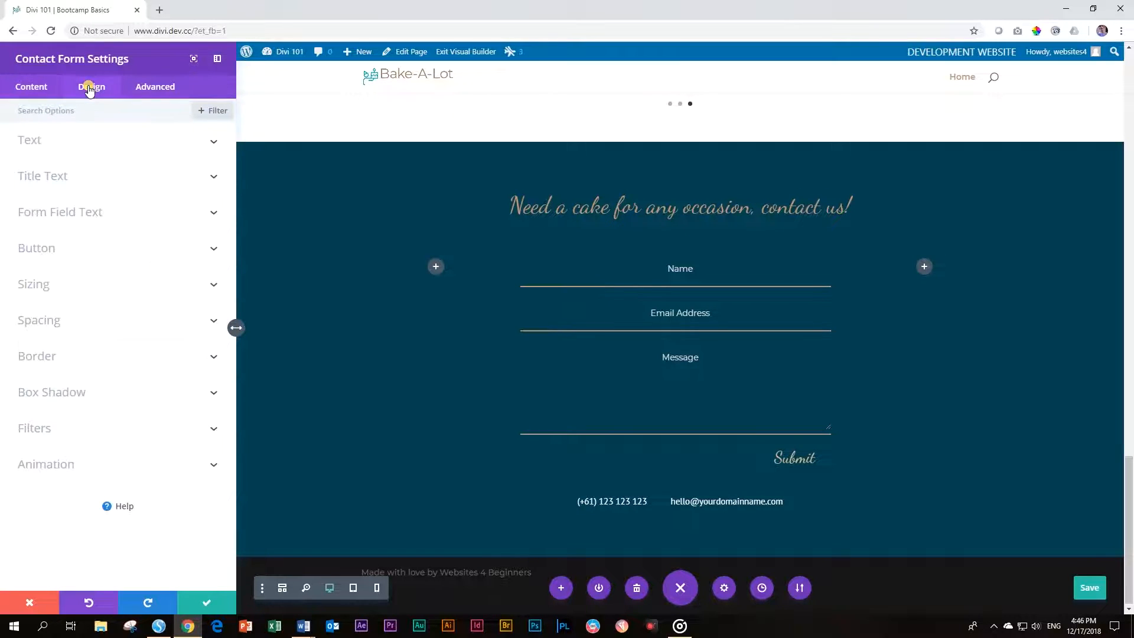
click(39, 249)
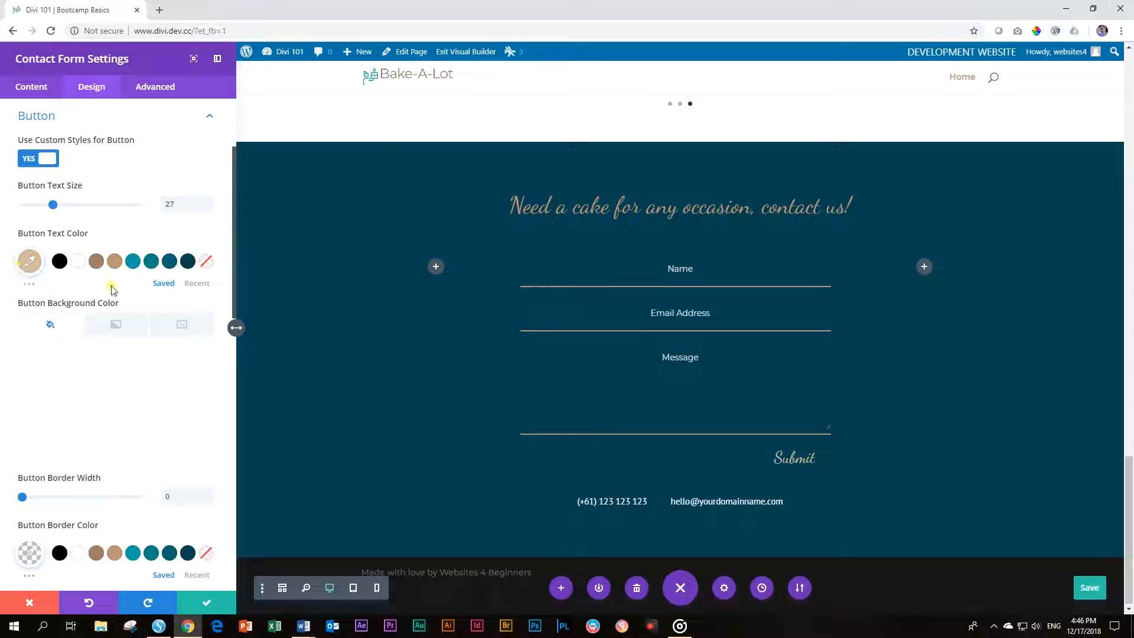
click(114, 261)
click(568, 214)
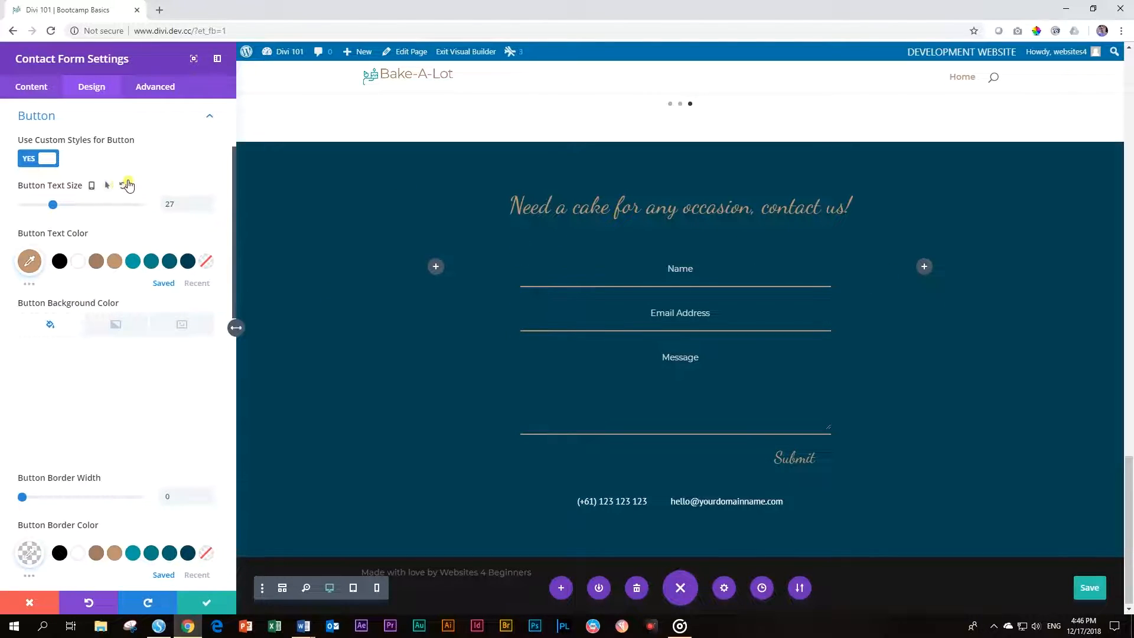
click(199, 602)
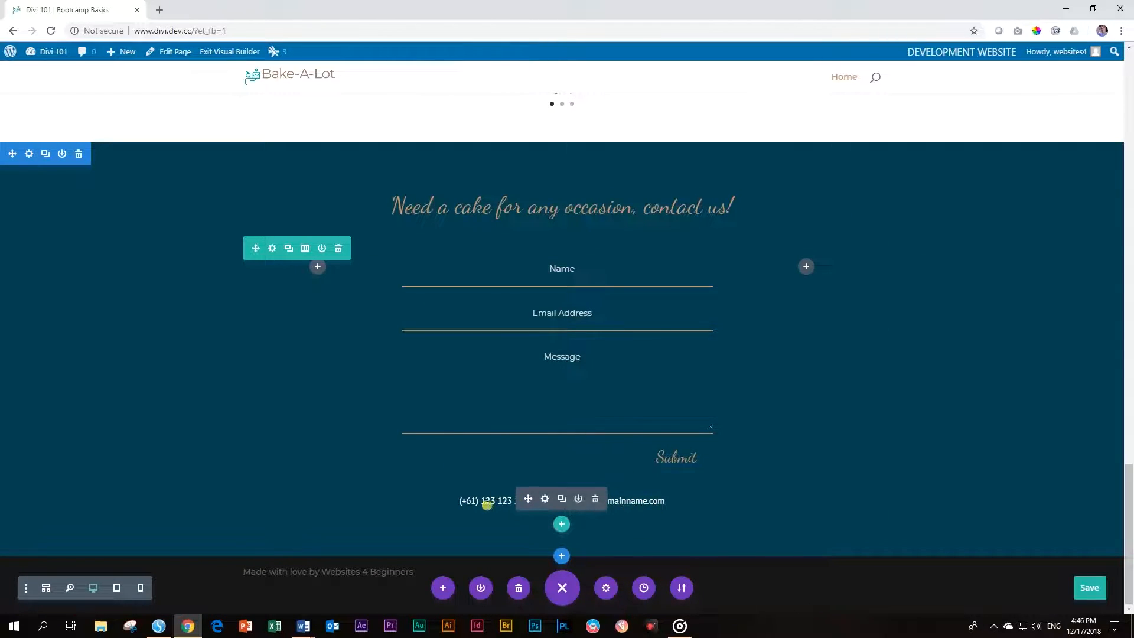
mouse_move(574, 501)
Replace the placeholder phone number with the bakery's number, pulling the e-mail onto its line
click(548, 501)
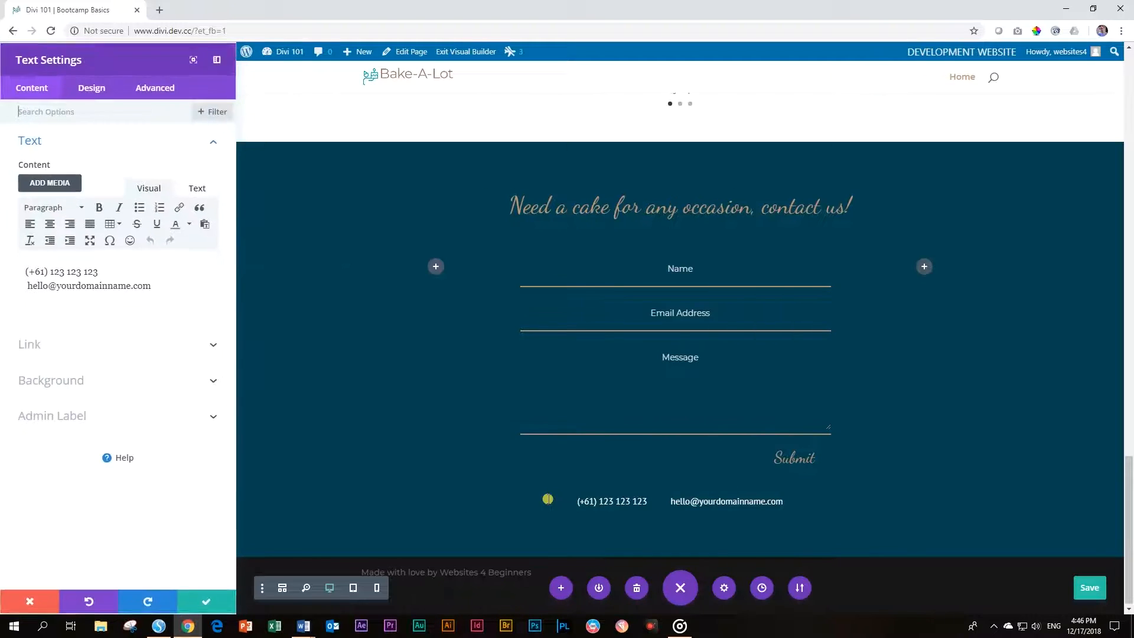
click(39, 272)
key(BackSpace)
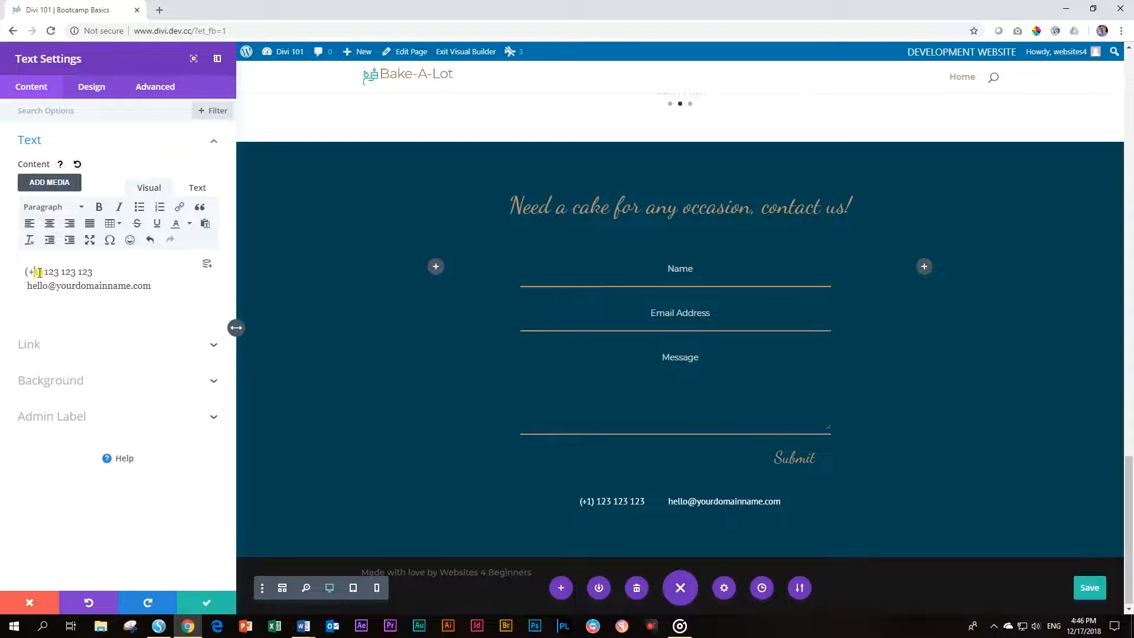
drag(45, 270, 79, 273)
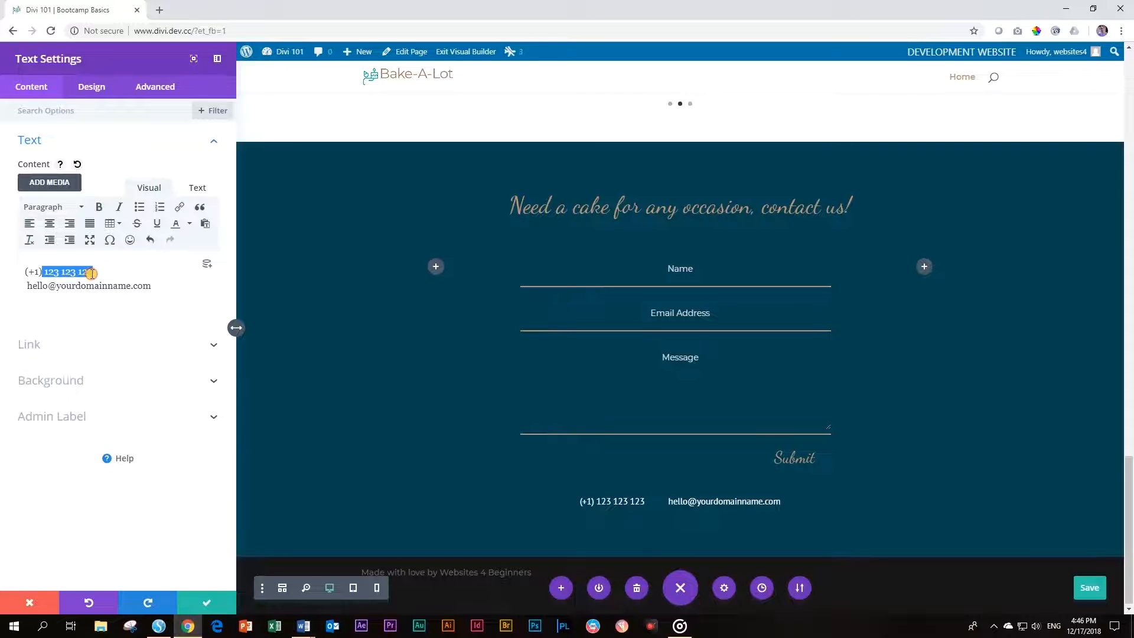
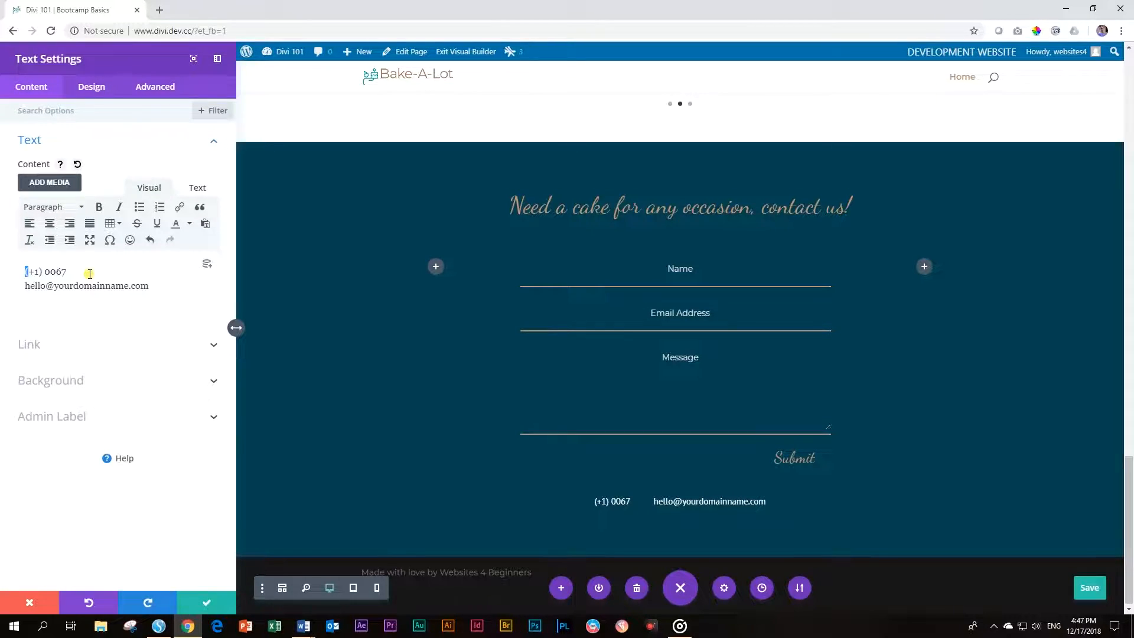
click(75, 272)
key(Delete)
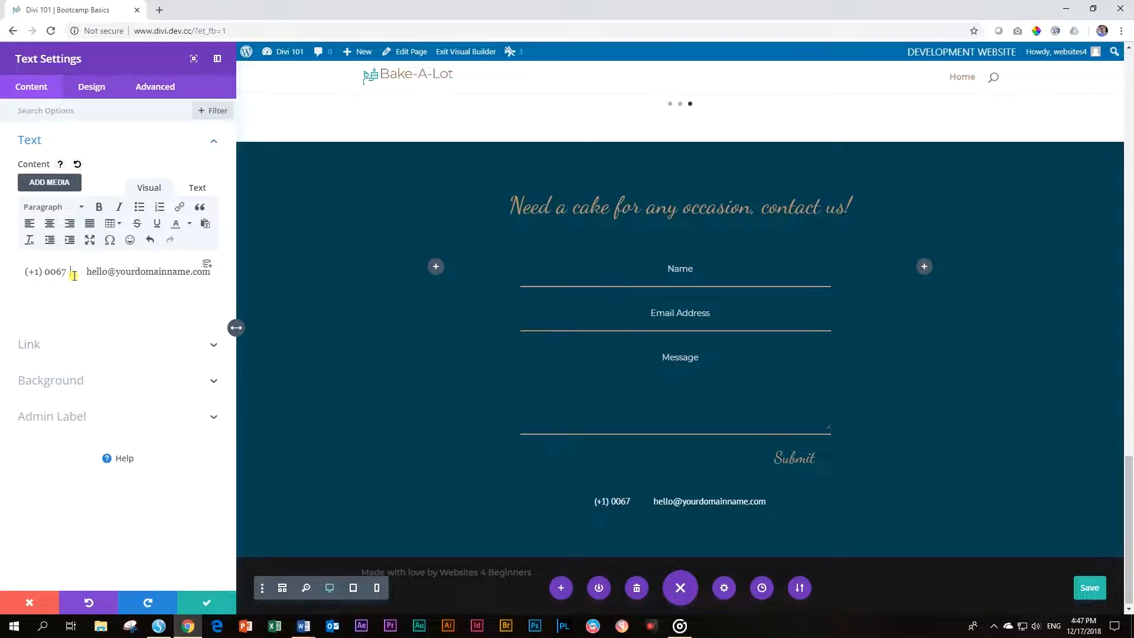
key(BackSpace)
key(BackSpace)
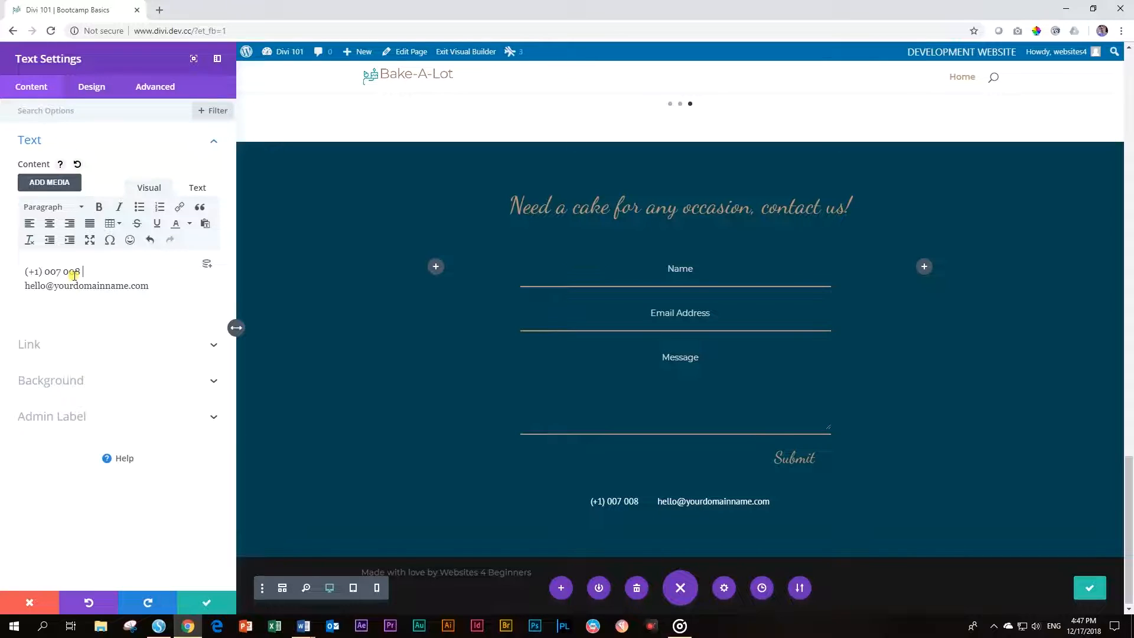
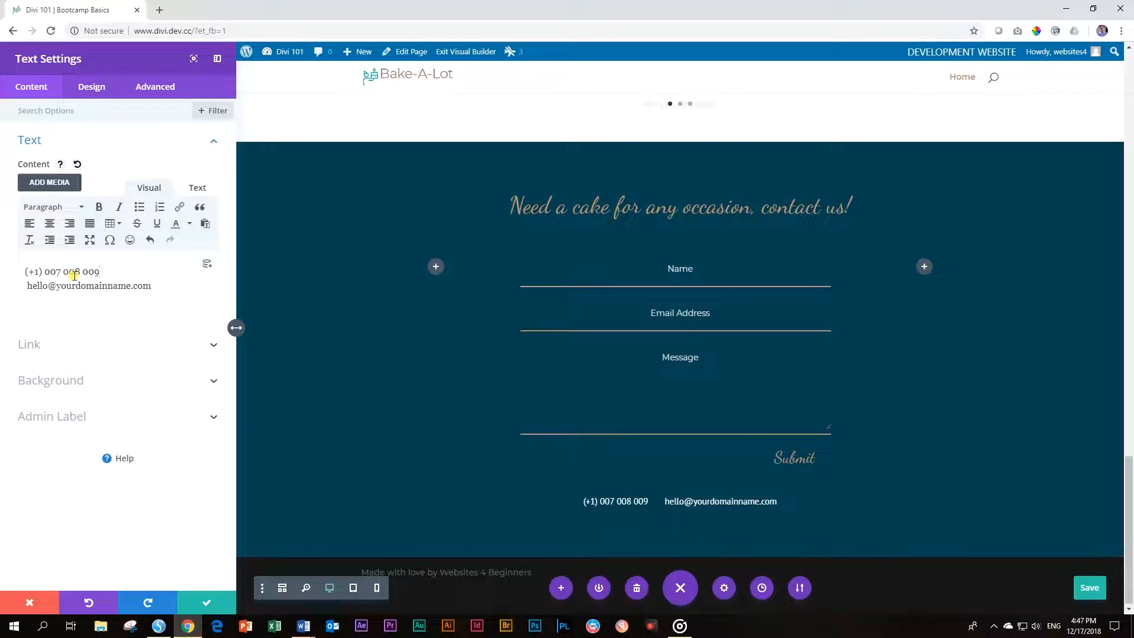
Replace the placeholder e-mail with the bakery's info address followed by FACEBOOK
drag(26, 286, 153, 291)
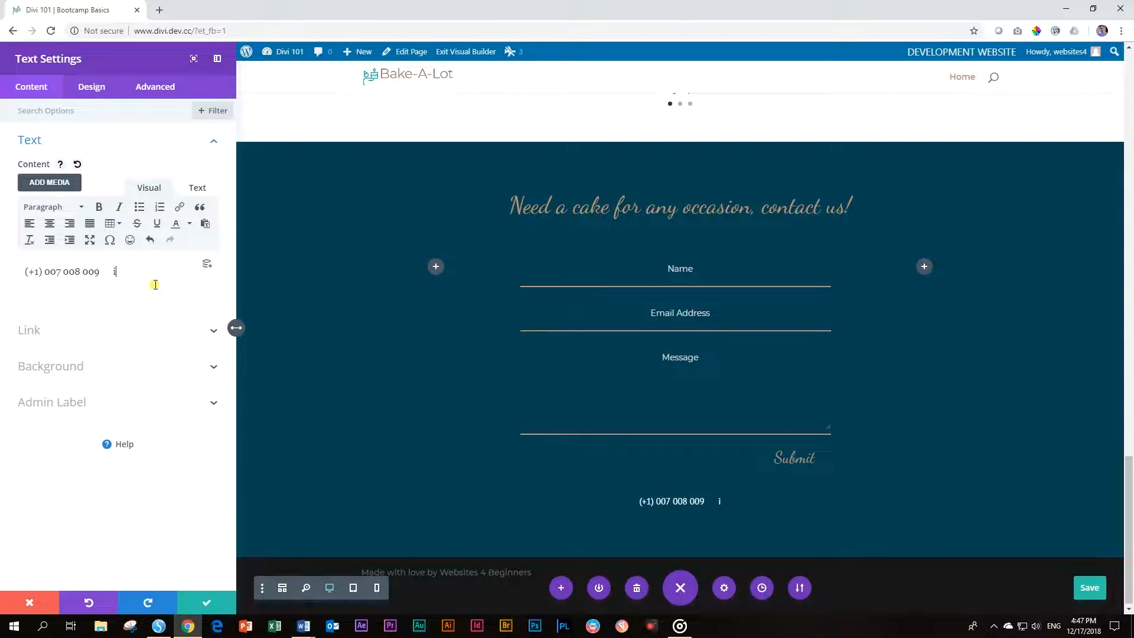
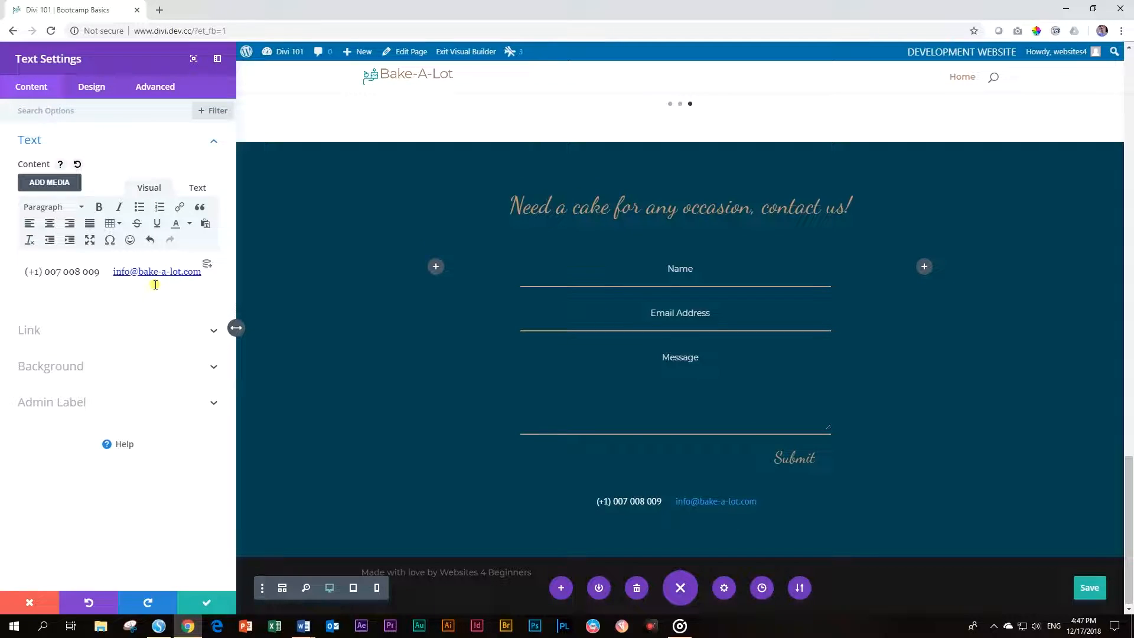
text( FACEBOOK)
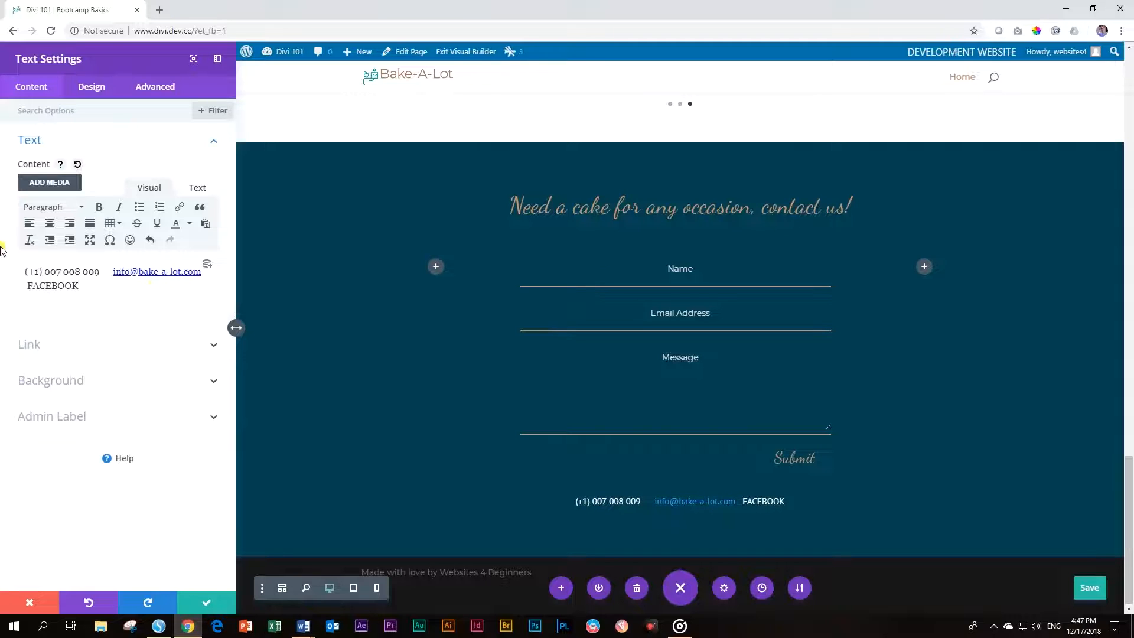
Link FACEBOOK to the pasted Facebook page URL, opening in a new window, and close settings
double_click(54, 286)
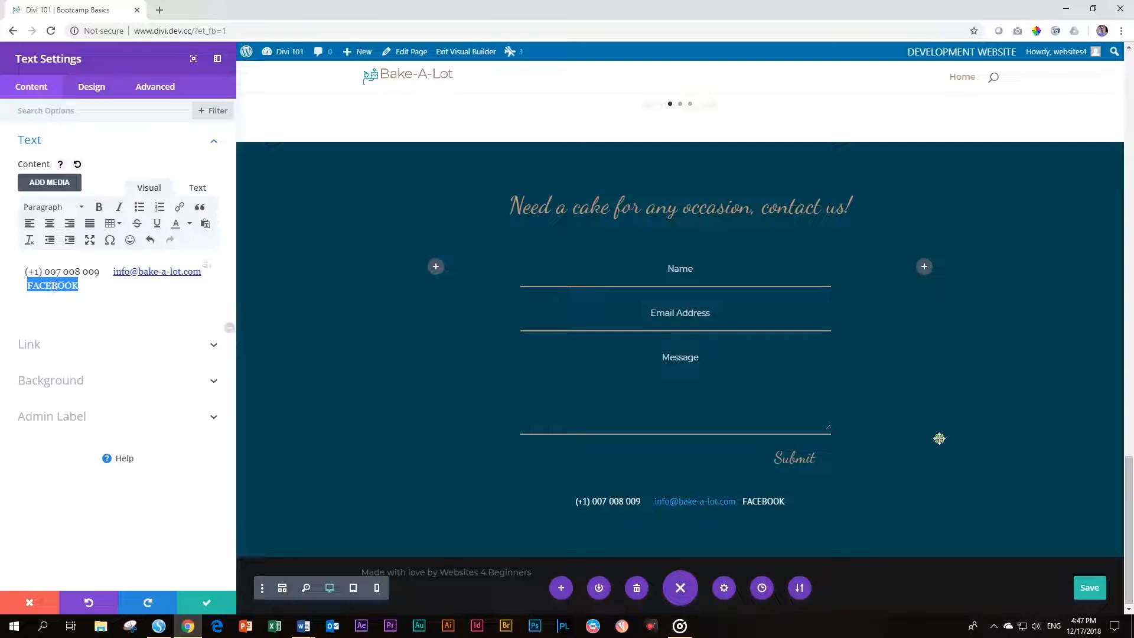
key(alt+Tab)
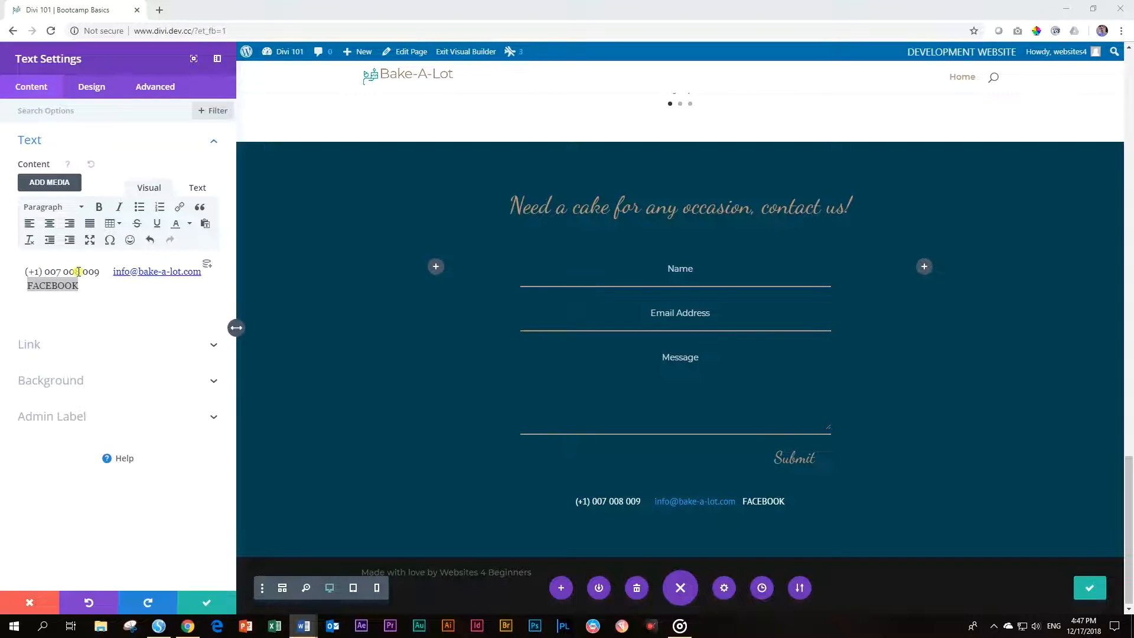
double_click(59, 286)
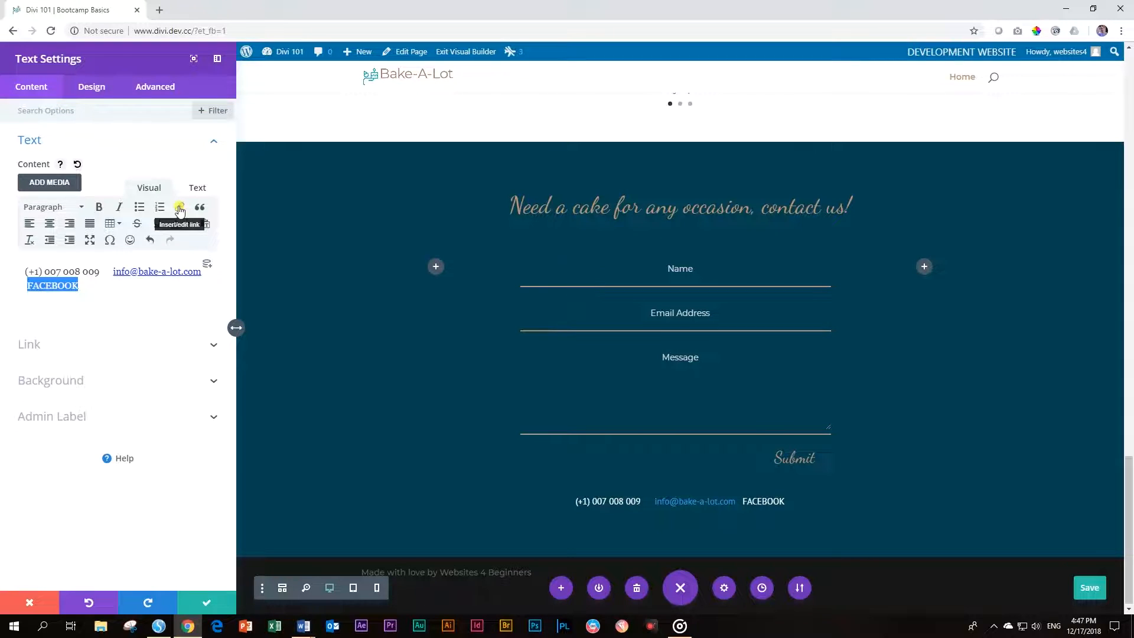
click(179, 210)
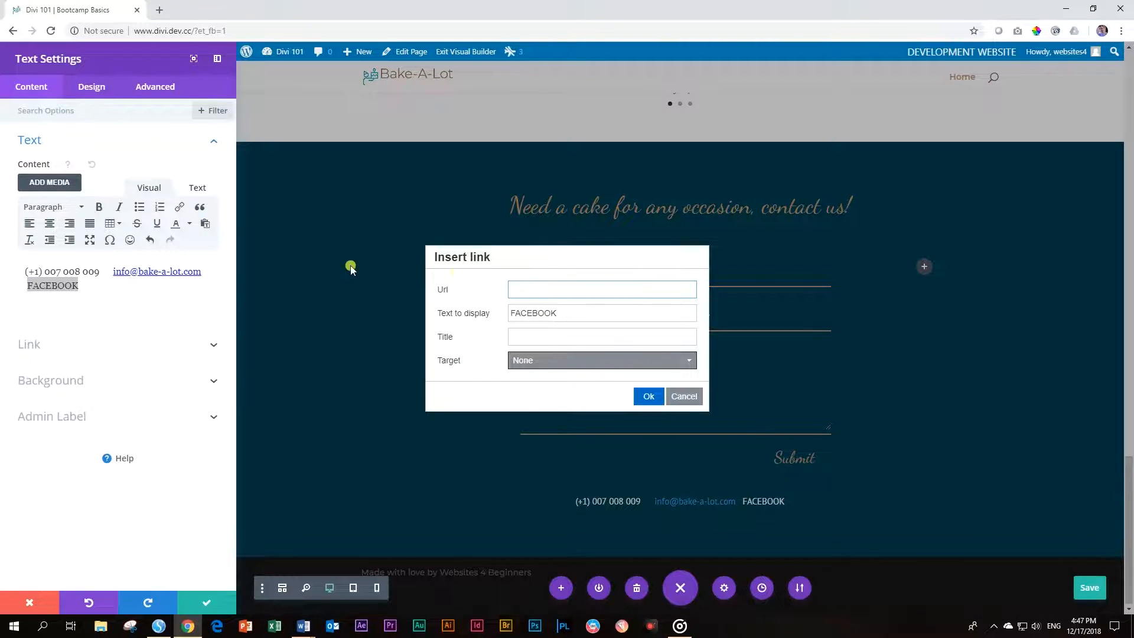
click(515, 293)
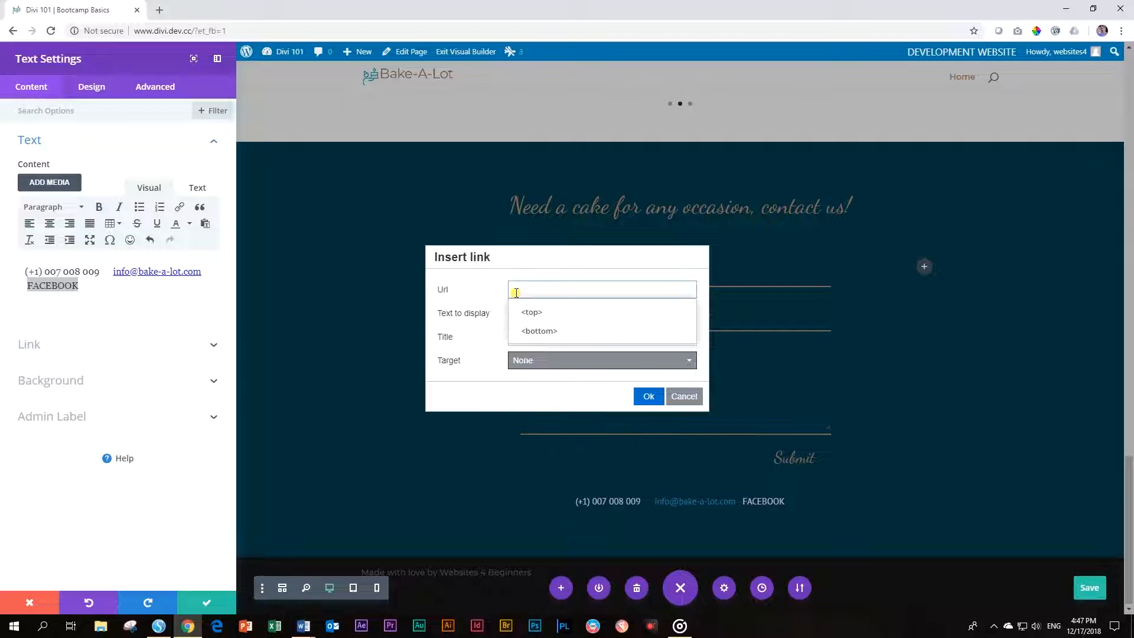
text(https://www.facebook.com/websites4beginners)
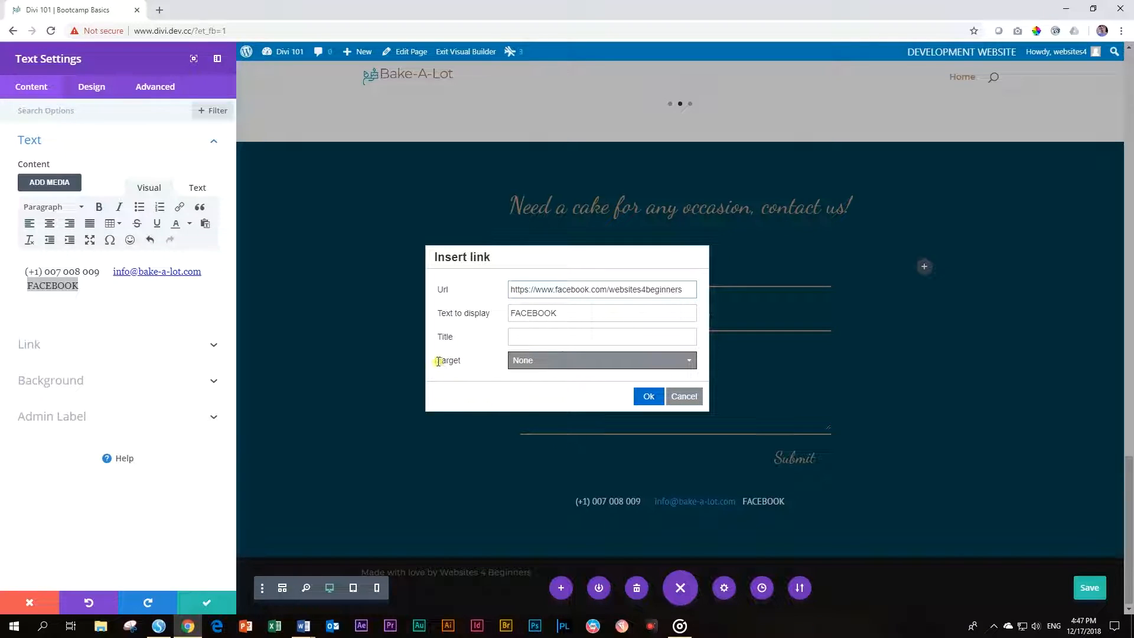
click(531, 361)
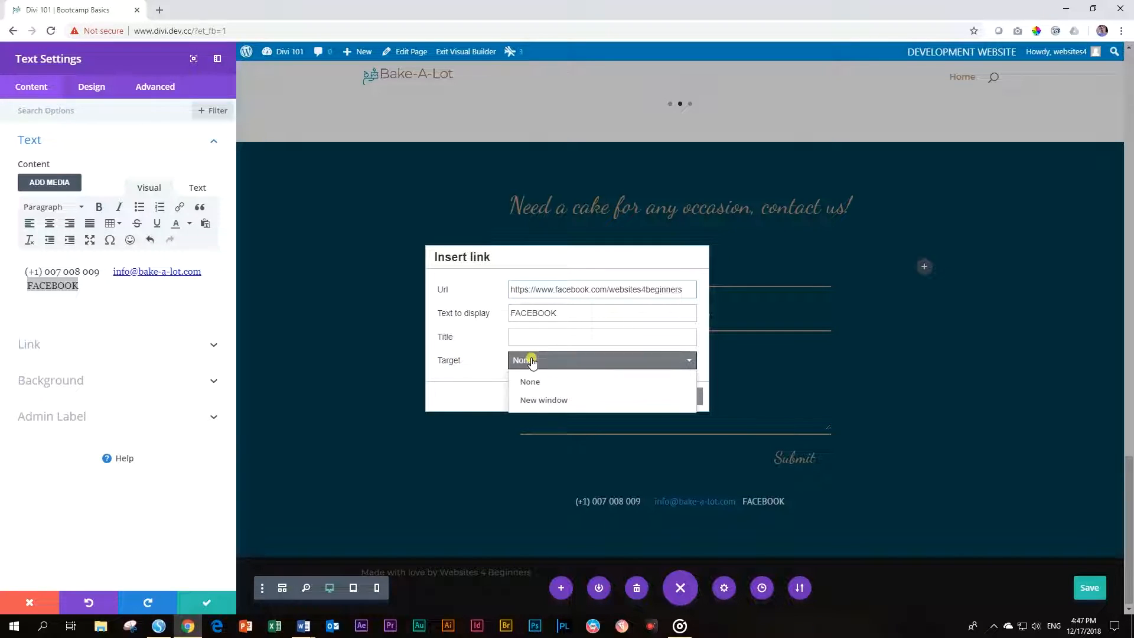
click(543, 402)
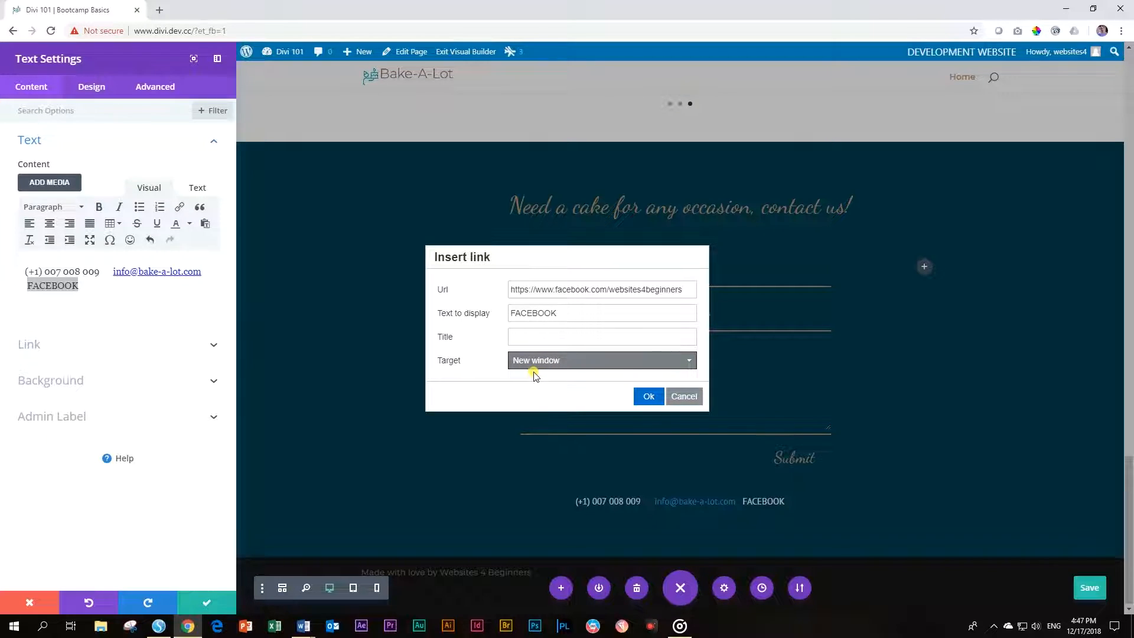
click(648, 396)
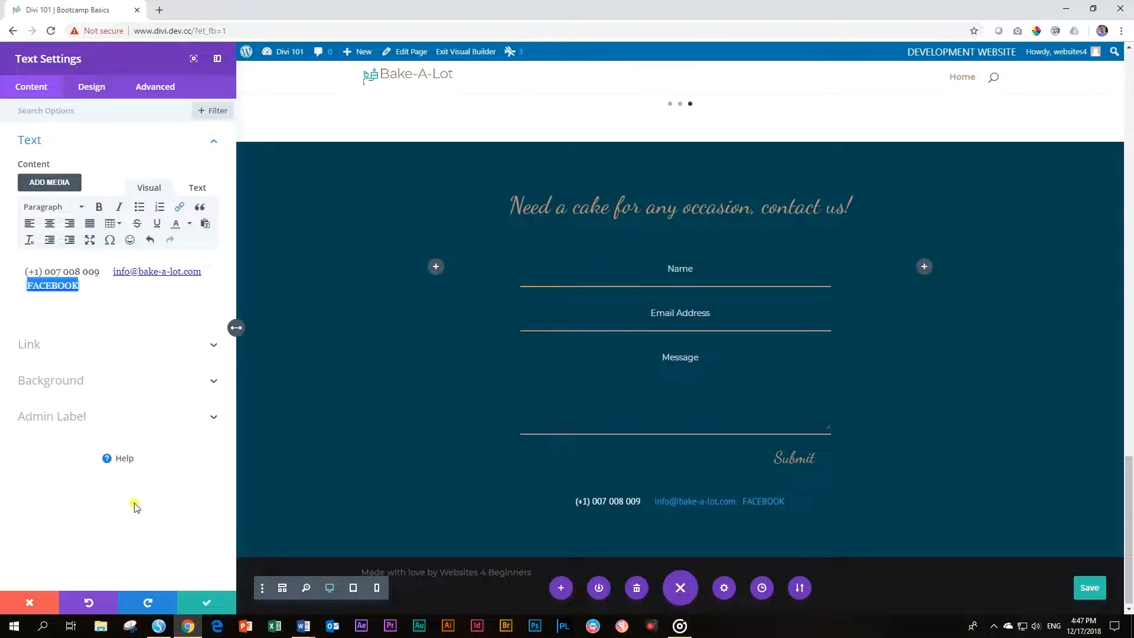
click(208, 606)
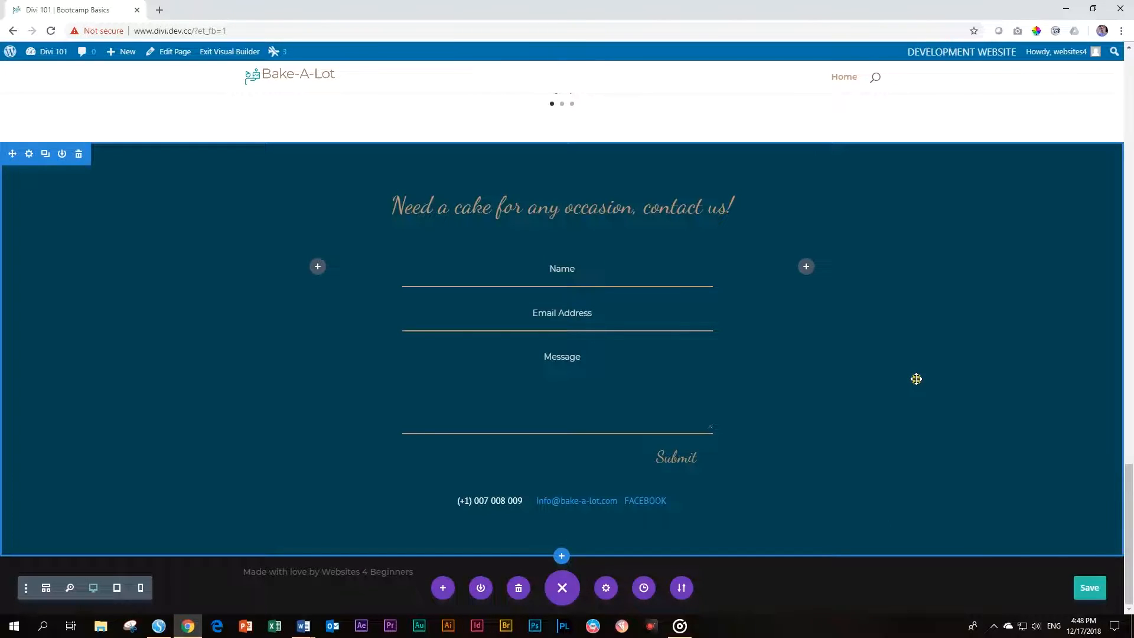
Save the page with Ctrl+S and open the Home link in a new browser tab
key(ctrl+s)
mouse_move(55, 53)
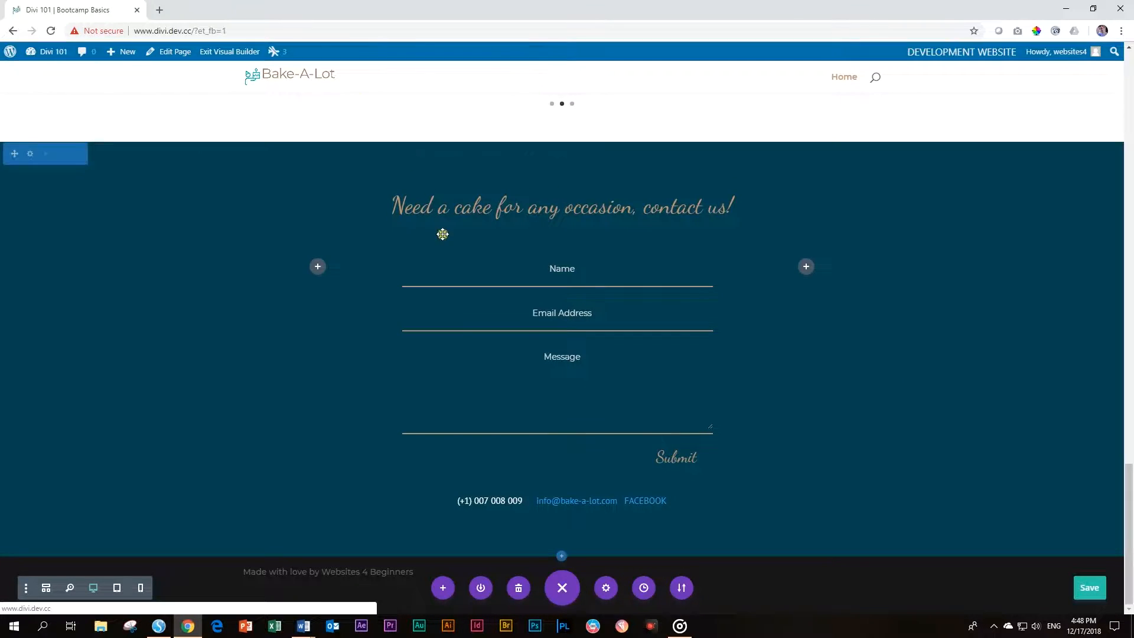
scroll(456, 357, up, 20)
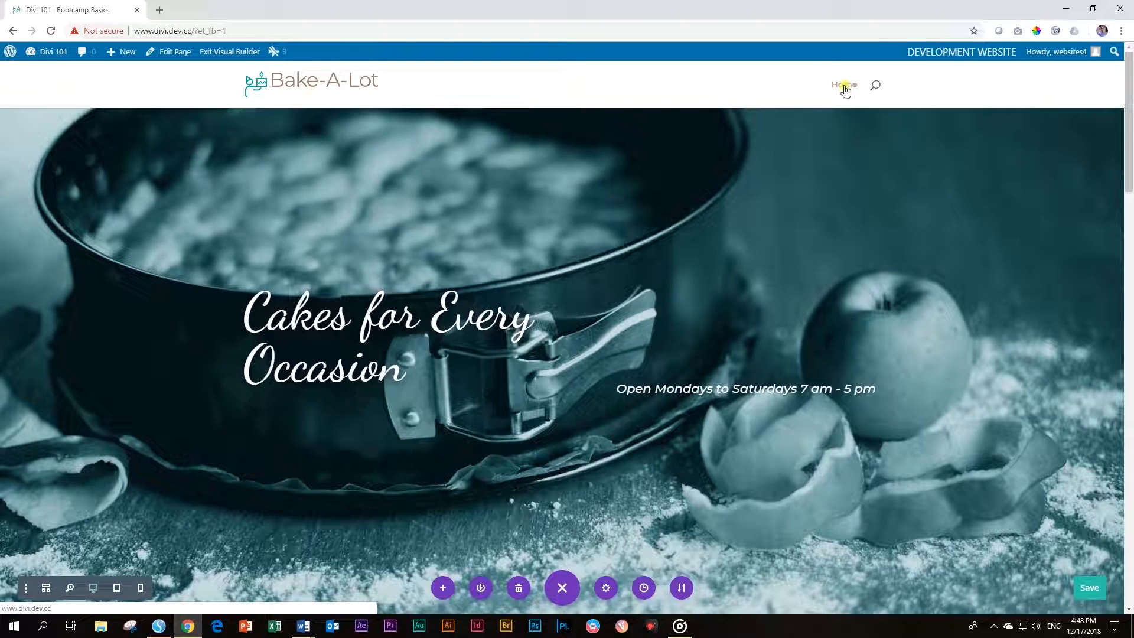
right_click(845, 87)
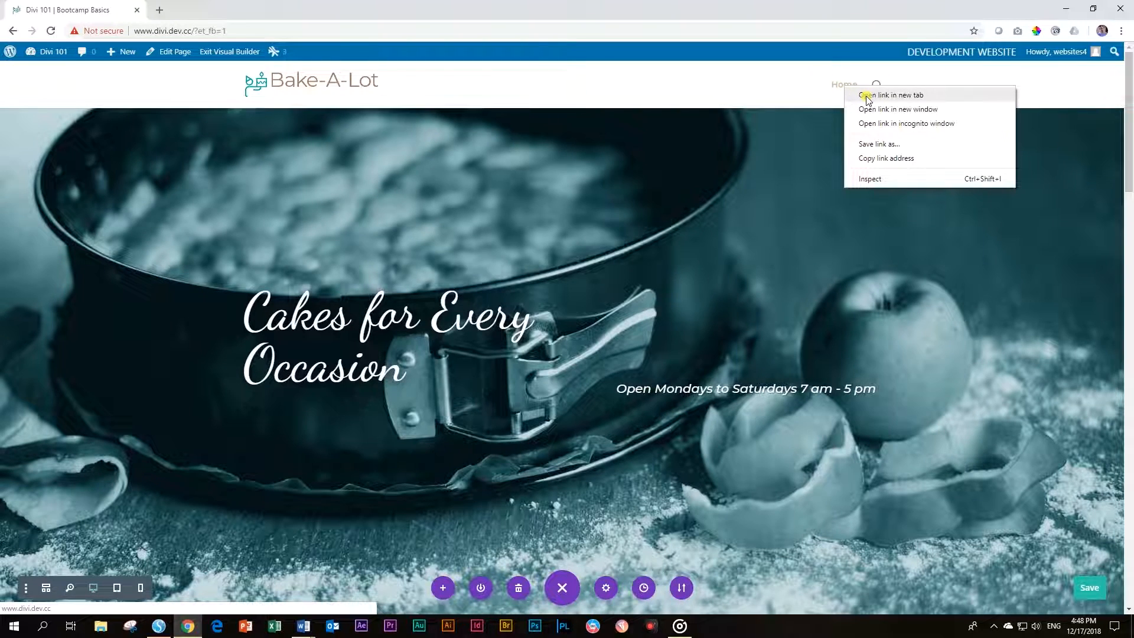
click(867, 97)
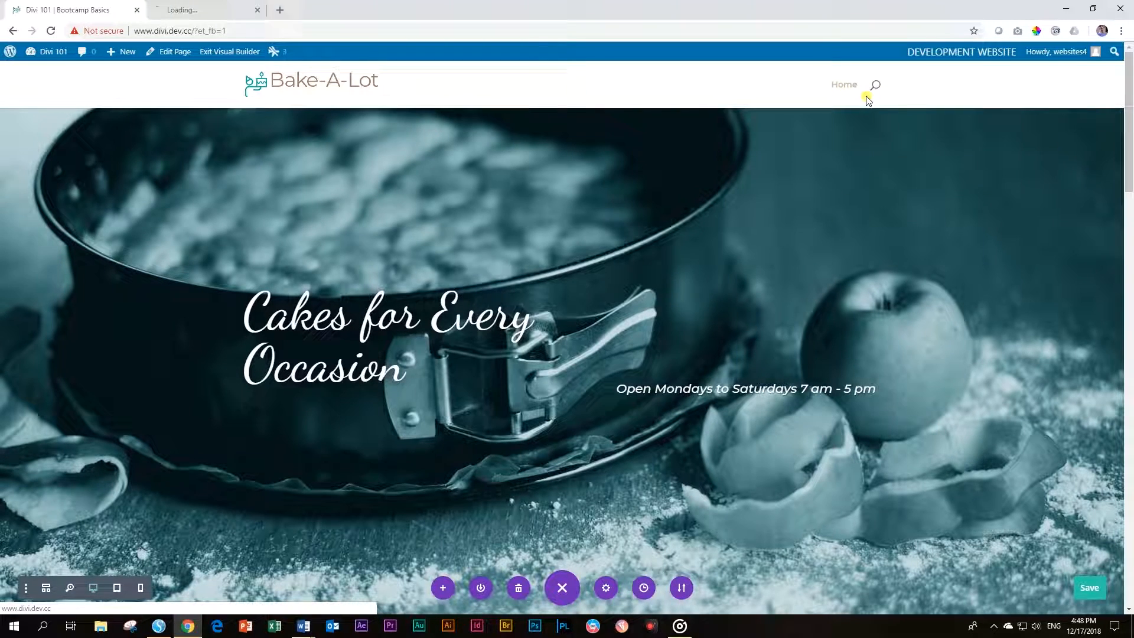
Switch to the live home page tab and scroll through its sections down to the contact form
click(228, 4)
scroll(437, 294, down, 4)
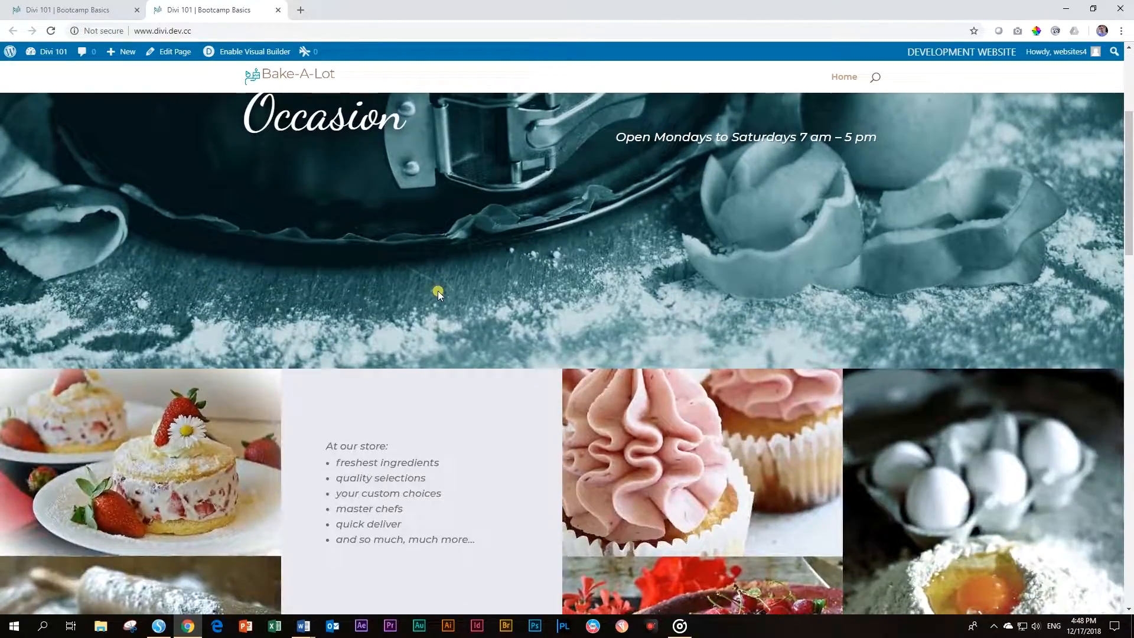
scroll(437, 294, down, 4)
scroll(437, 293, down, 8)
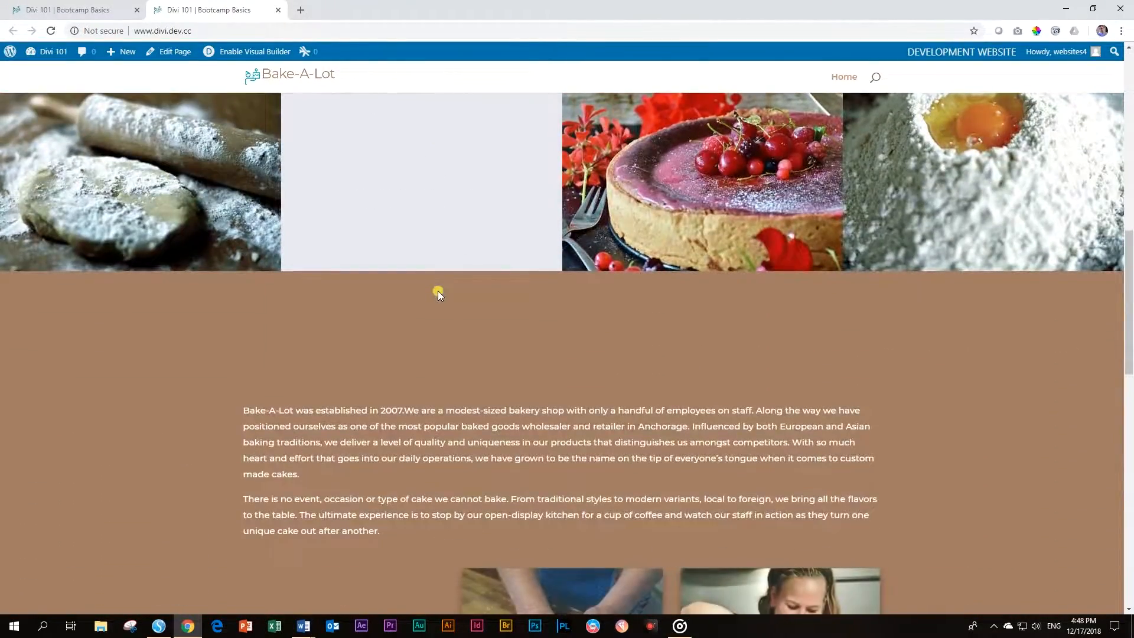
scroll(438, 294, down, 6)
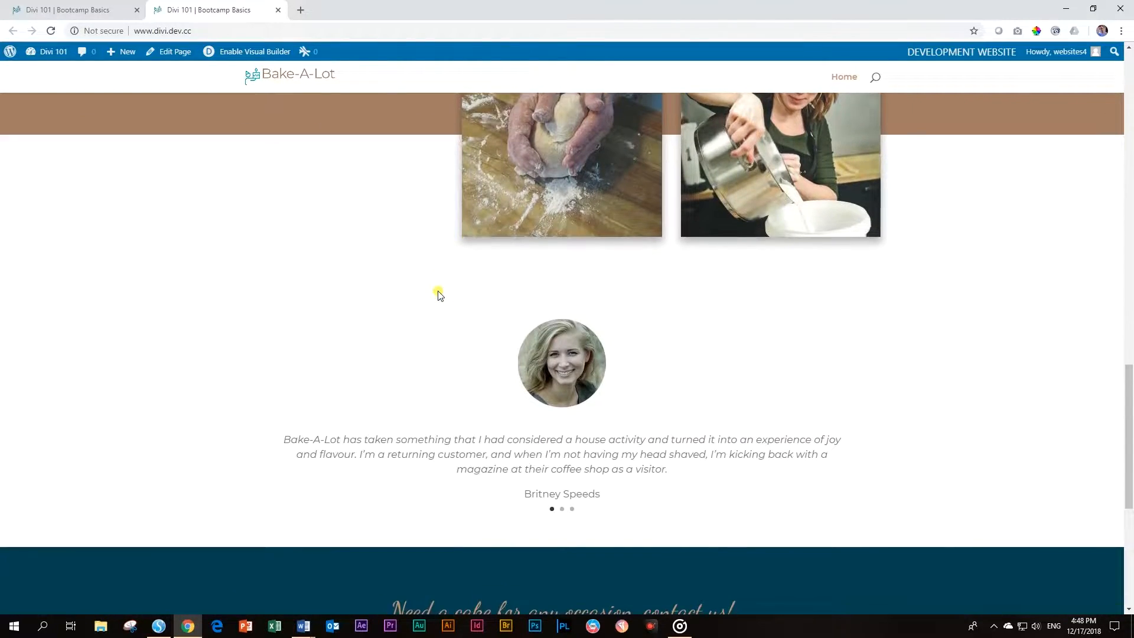
scroll(438, 293, down, 4)
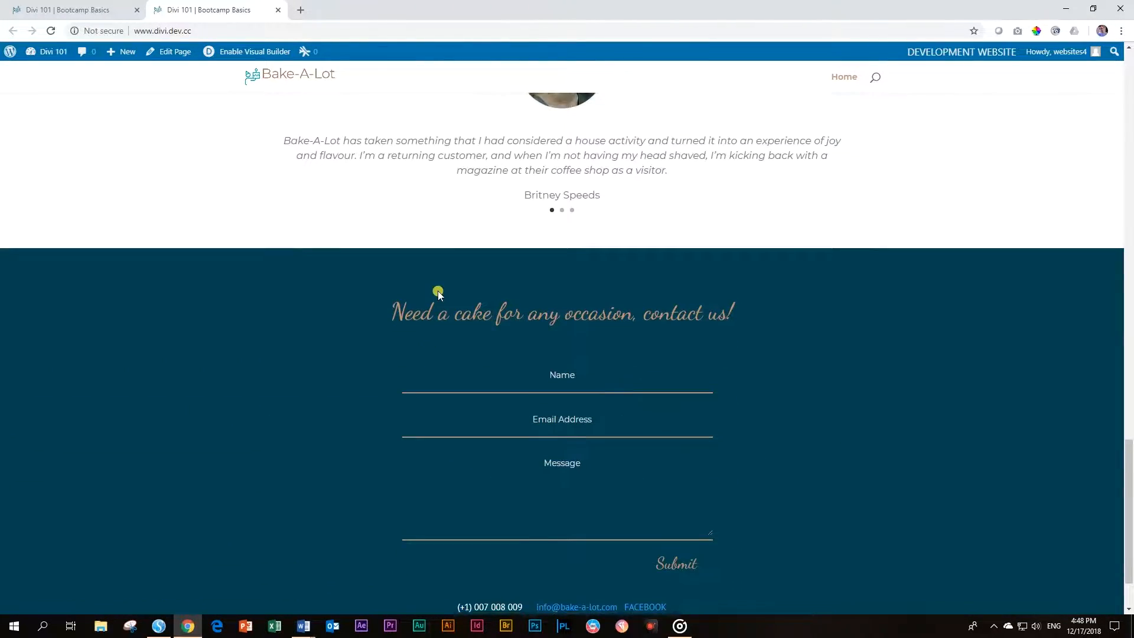
scroll(437, 294, up, 20)
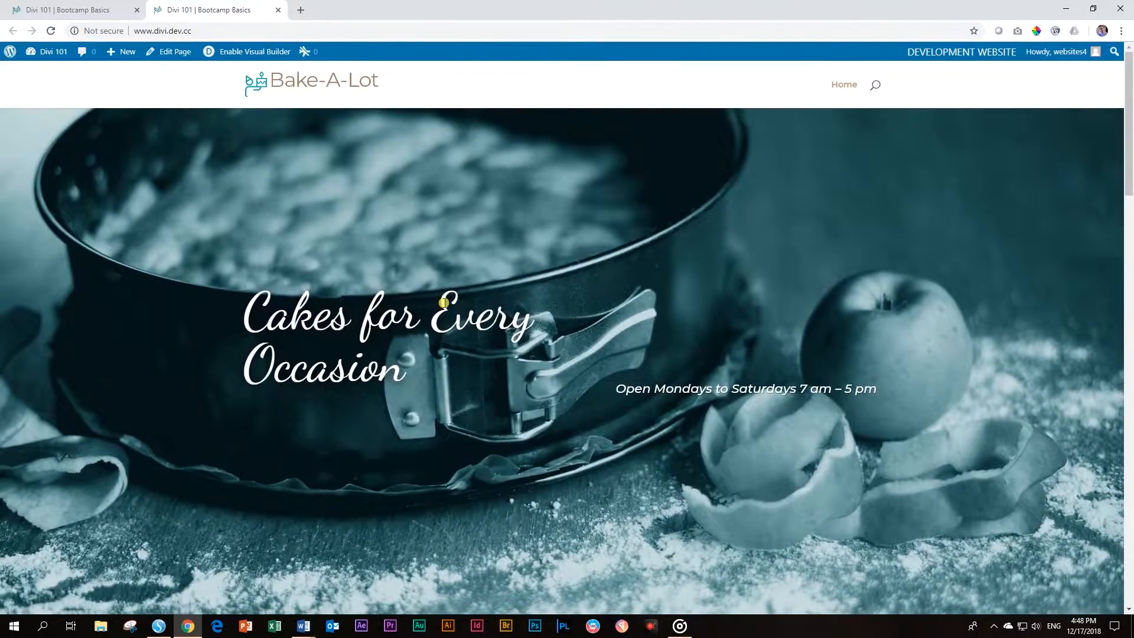
scroll(443, 303, down, 10)
scroll(445, 302, down, 12)
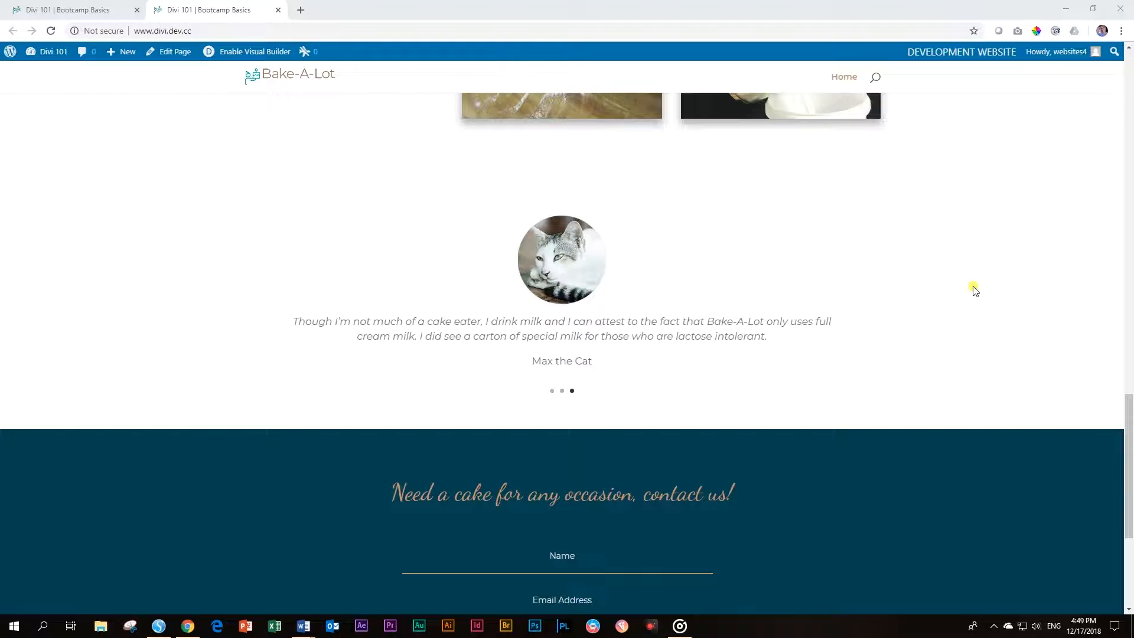
scroll(1027, 319, down, 4)
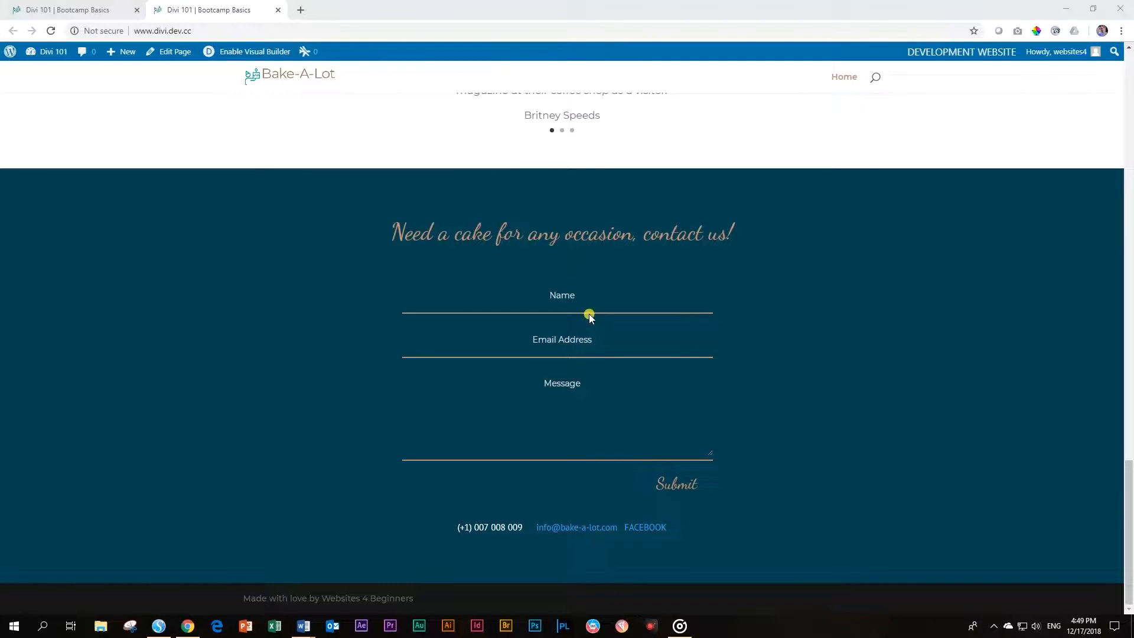
scroll(589, 317, up, 15)
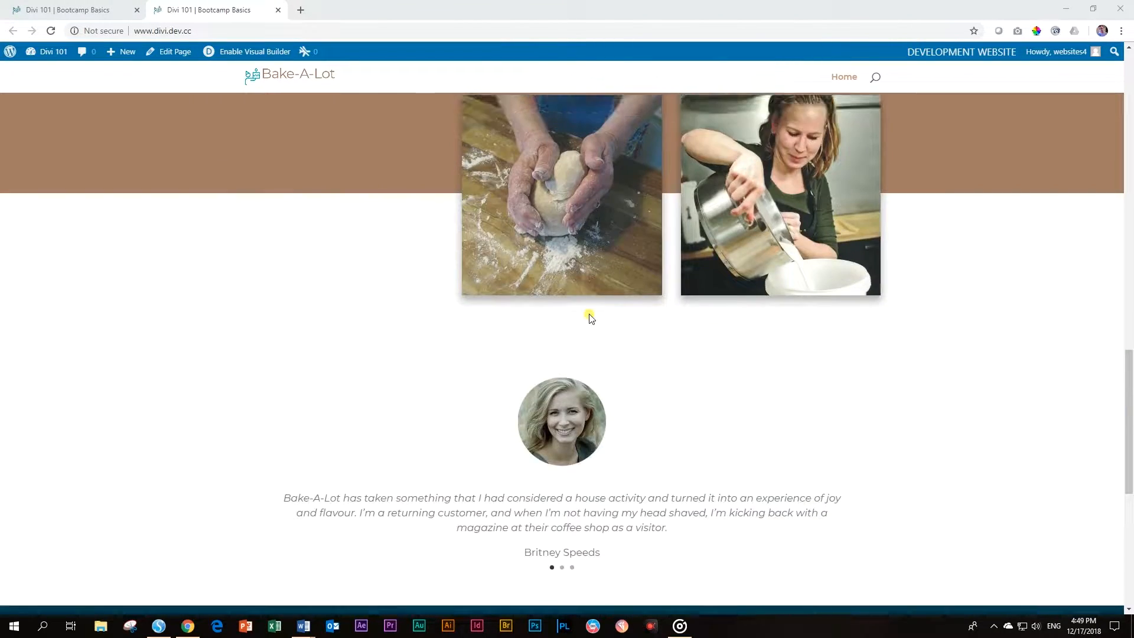
scroll(590, 316, up, 7)
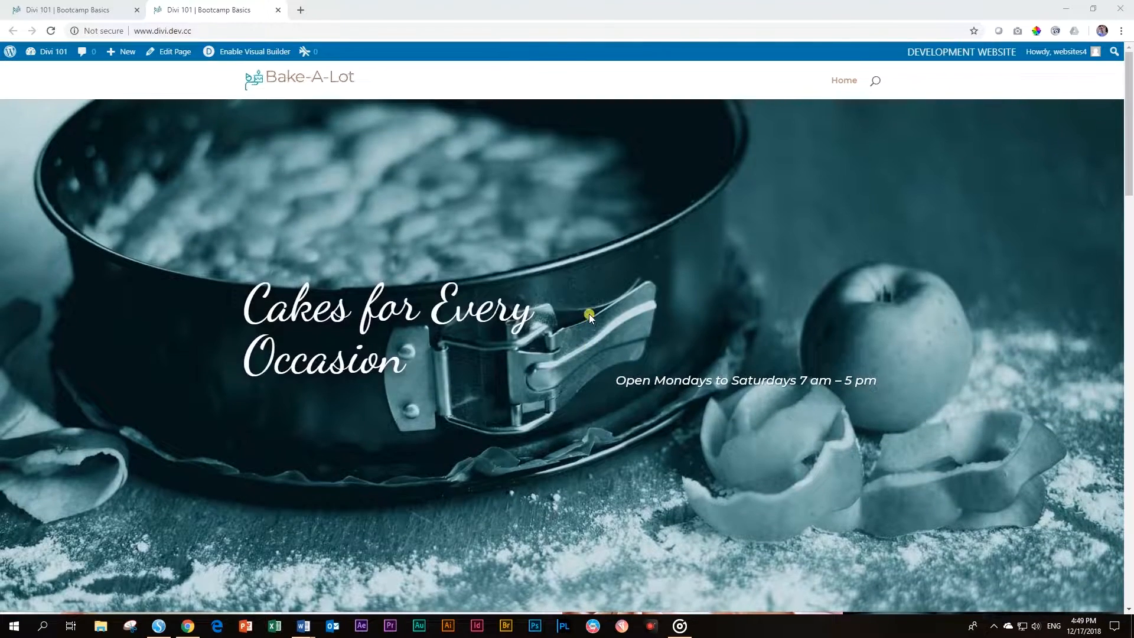
scroll(592, 319, down, 4)
scroll(592, 322, down, 15)
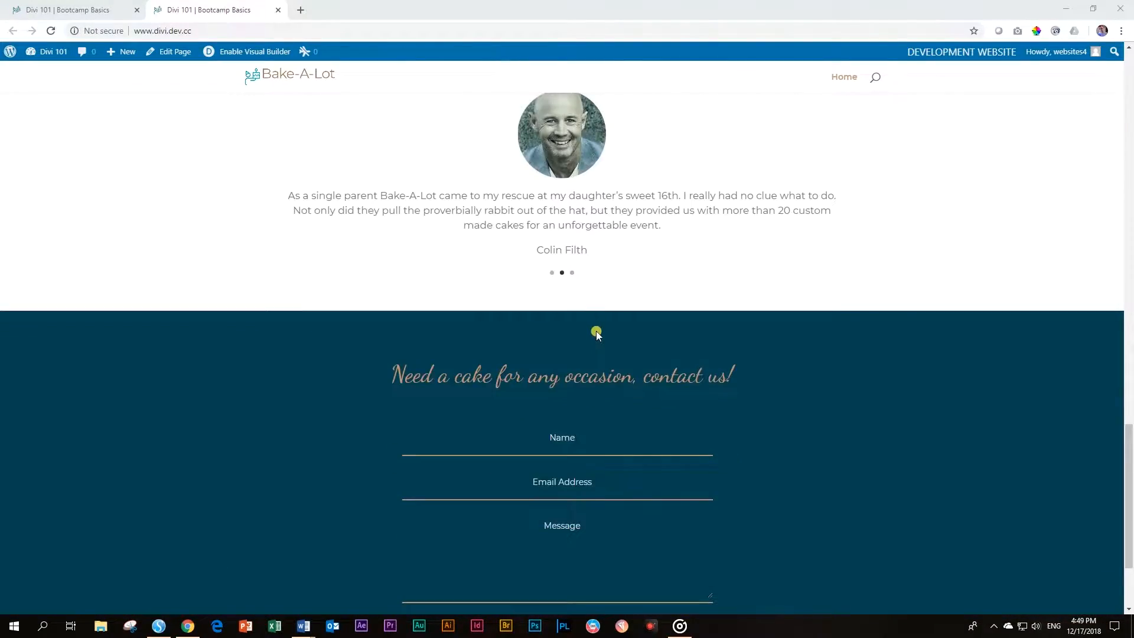
scroll(597, 331, down, 3)
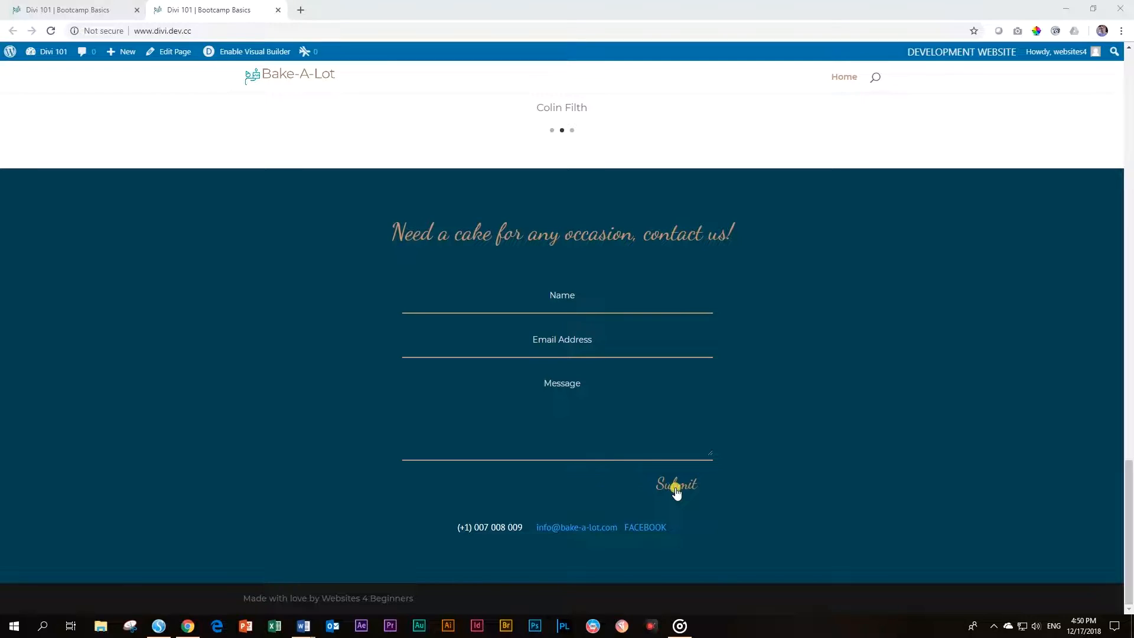
Submit the contact form with autofilled name and e-mail and the message 'Hello Kitty', then switch to DesktopServer
click(579, 295)
click(467, 330)
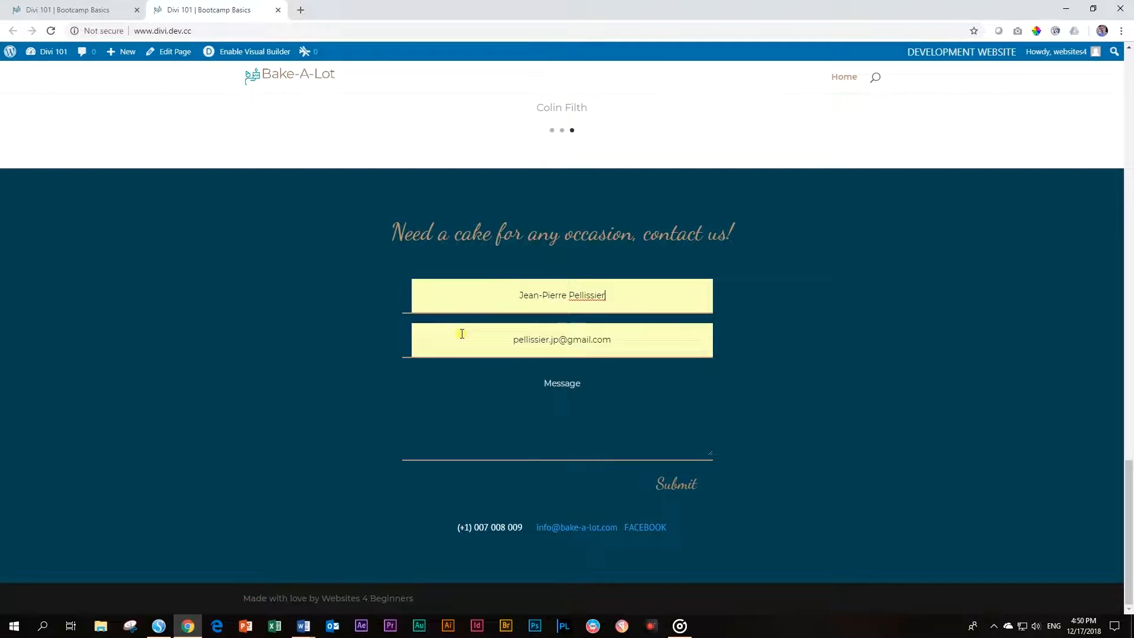
click(567, 384)
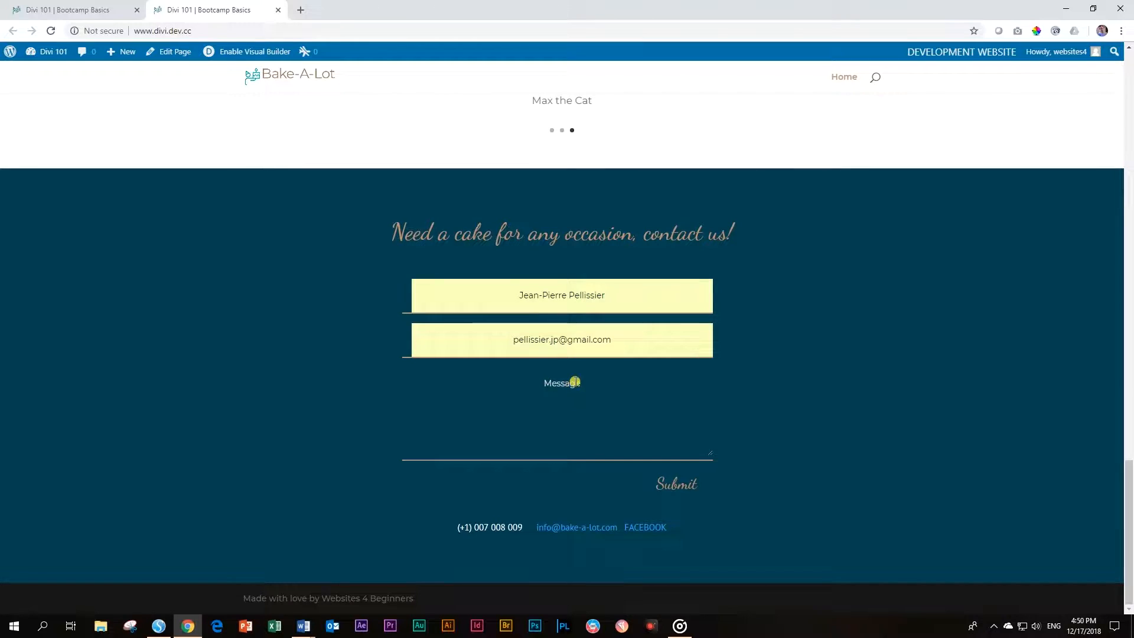
text(Hello Kitty)
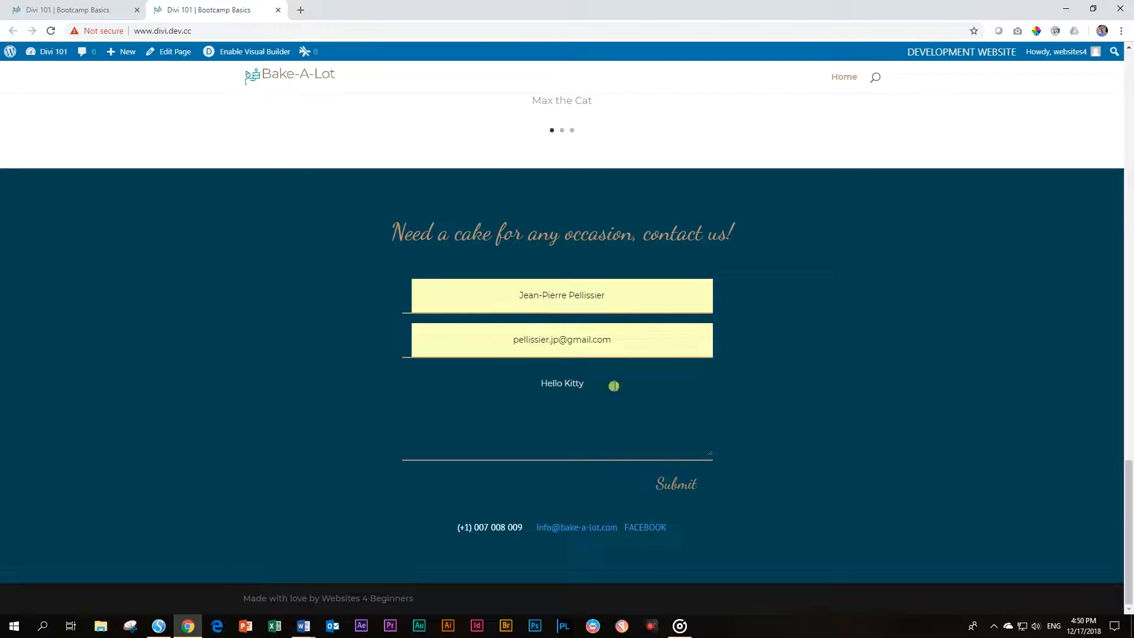
click(678, 488)
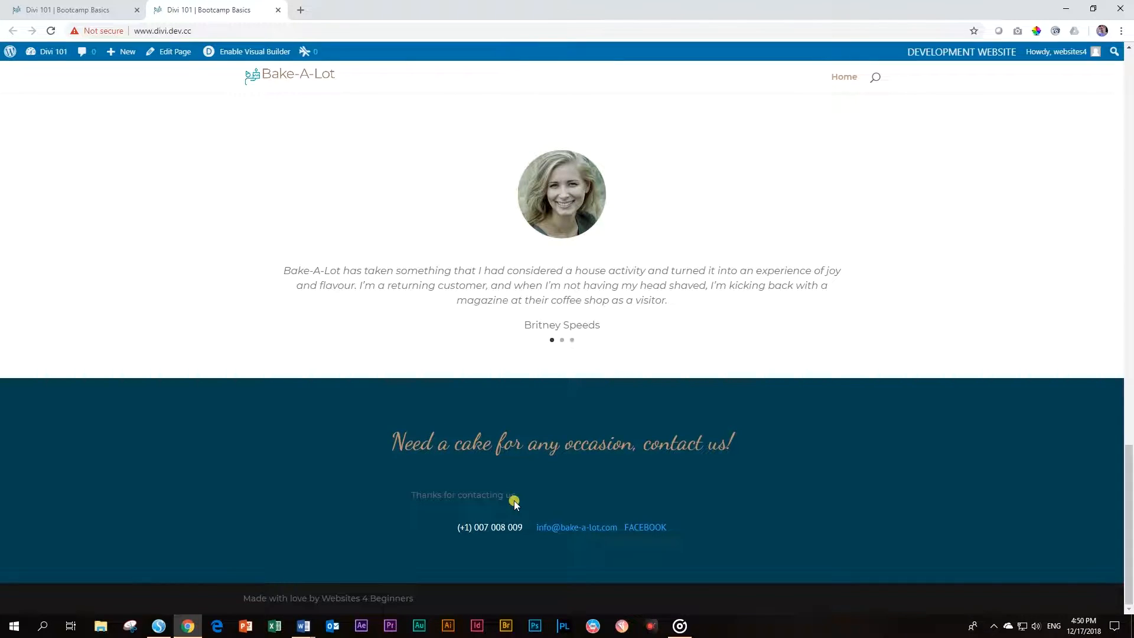
click(158, 626)
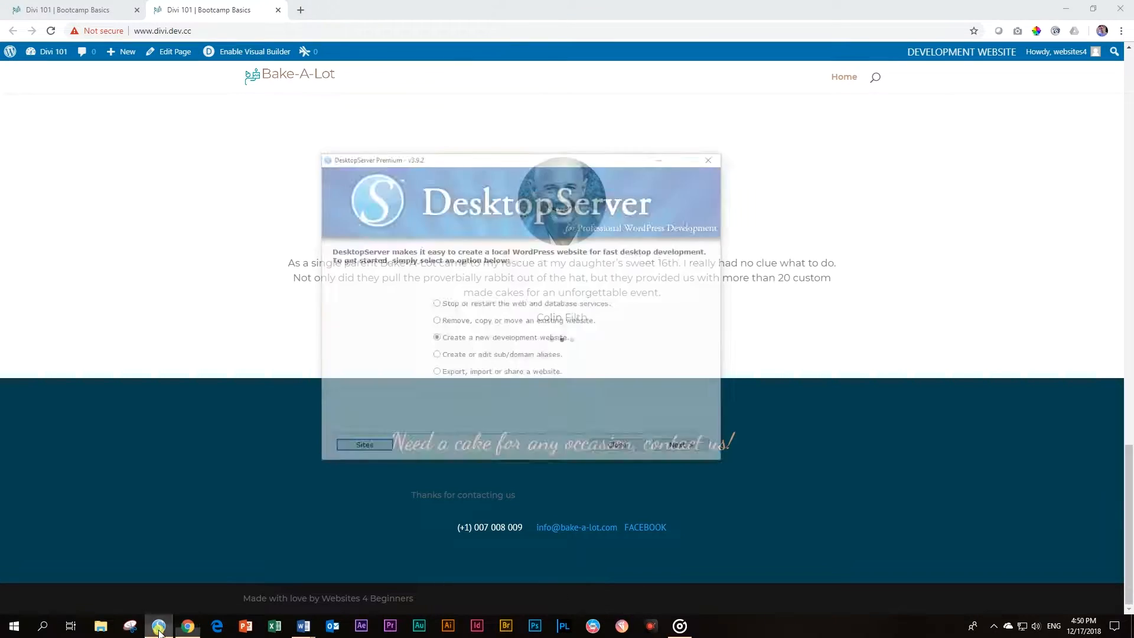
Open the Mailbox Viewer from Sites > Tools and preview the 'New Message From Divi 101' email
click(385, 416)
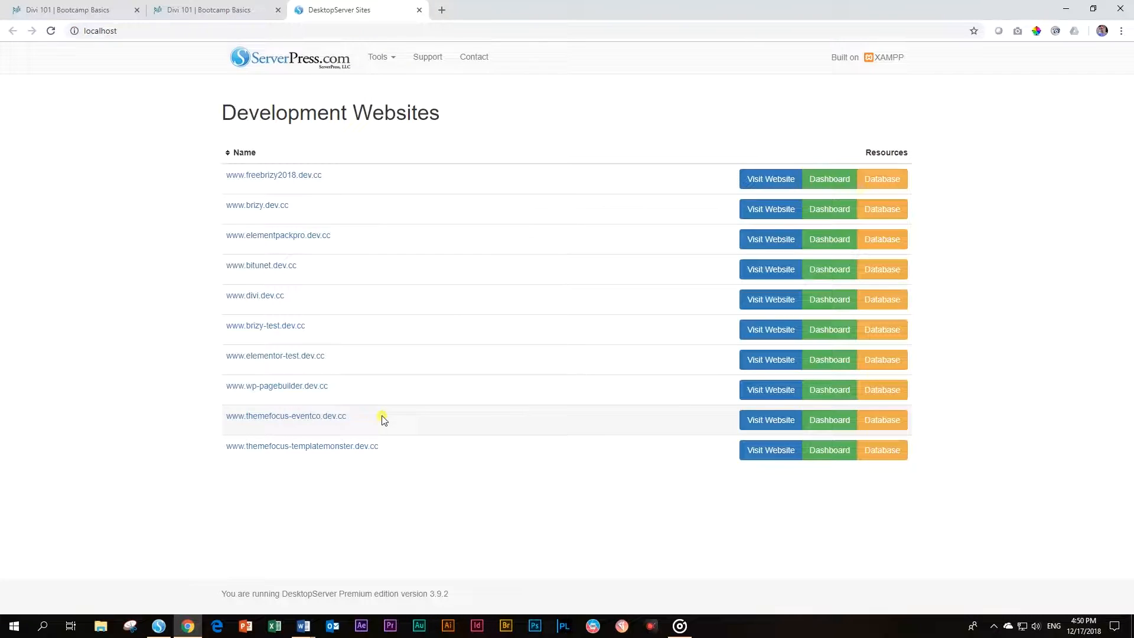
click(381, 57)
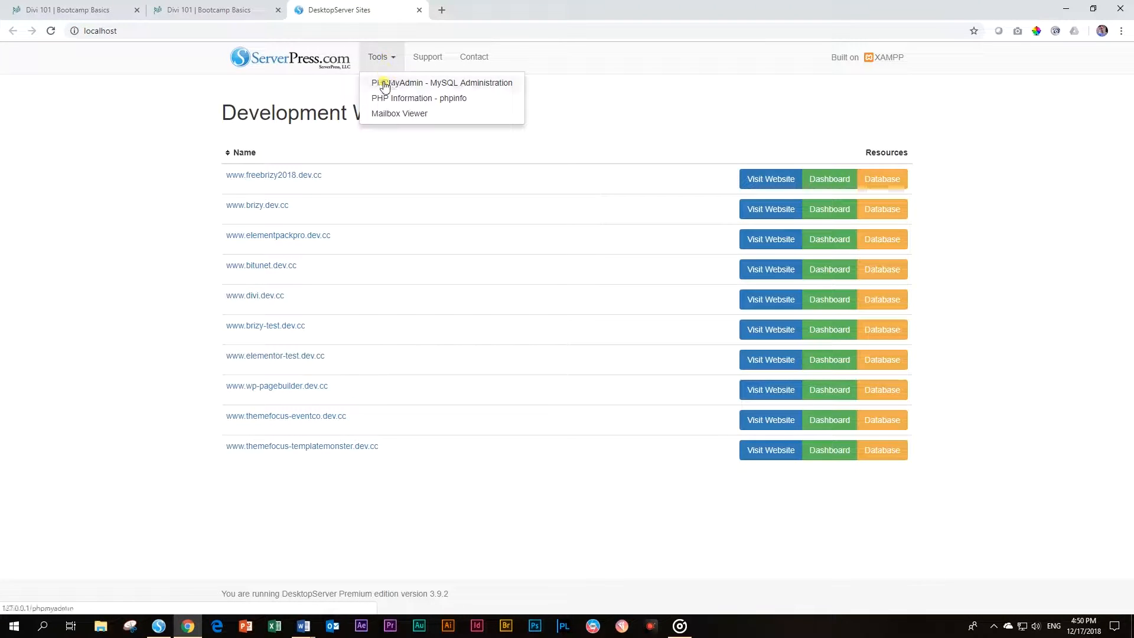
click(383, 114)
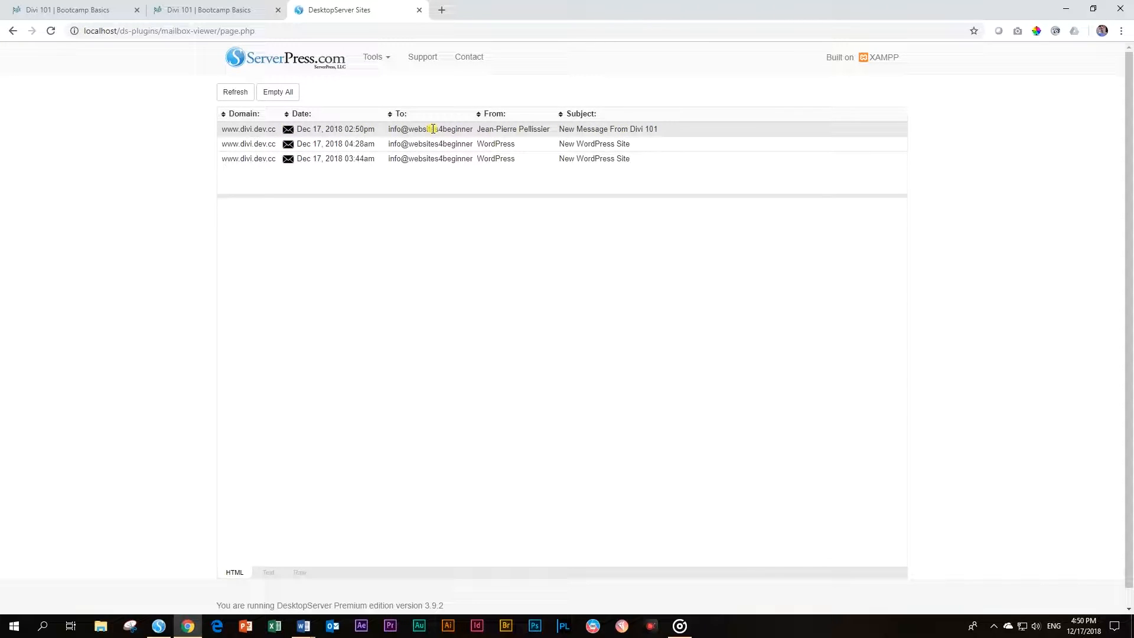
click(402, 126)
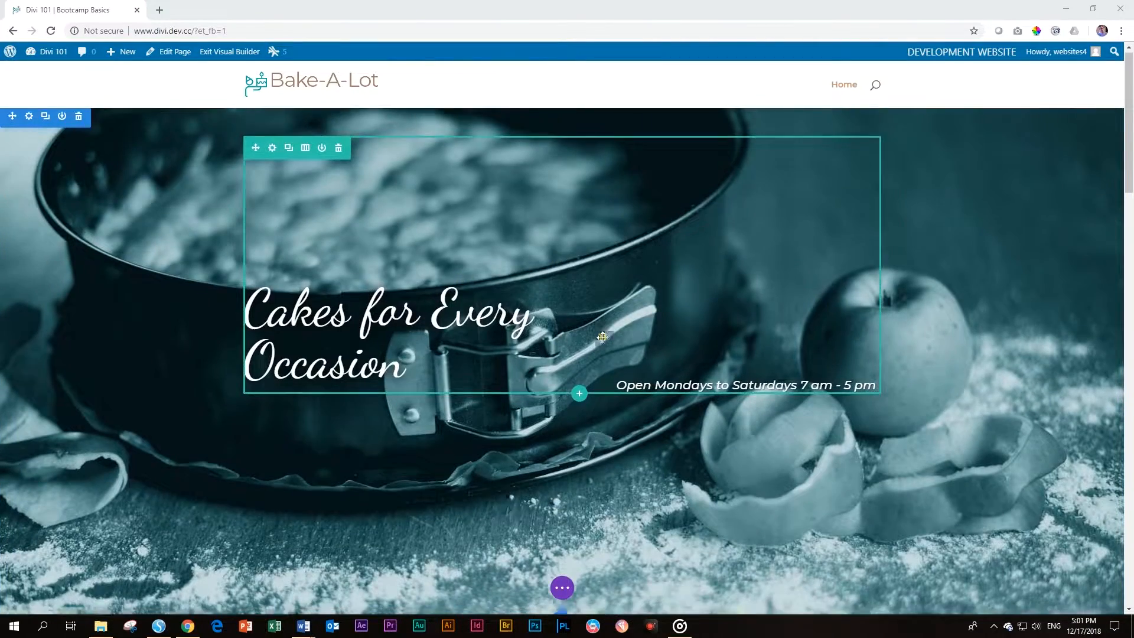
Scroll down the Visual Builder and expand the page settings bar with the purple three-dot button
scroll(602, 333, down, 4)
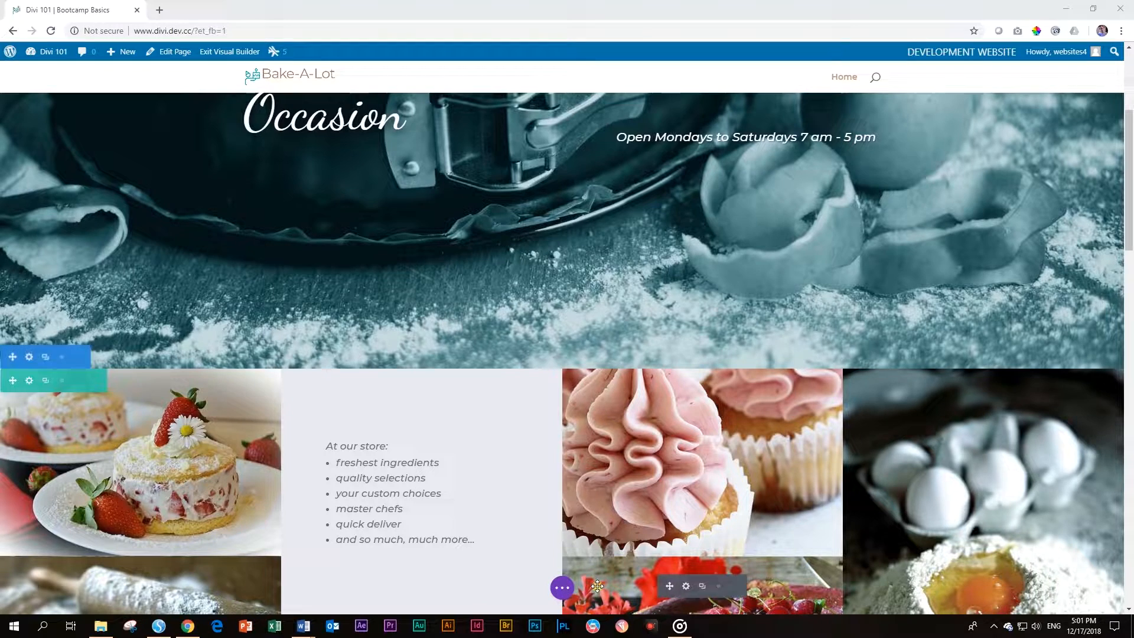
click(563, 589)
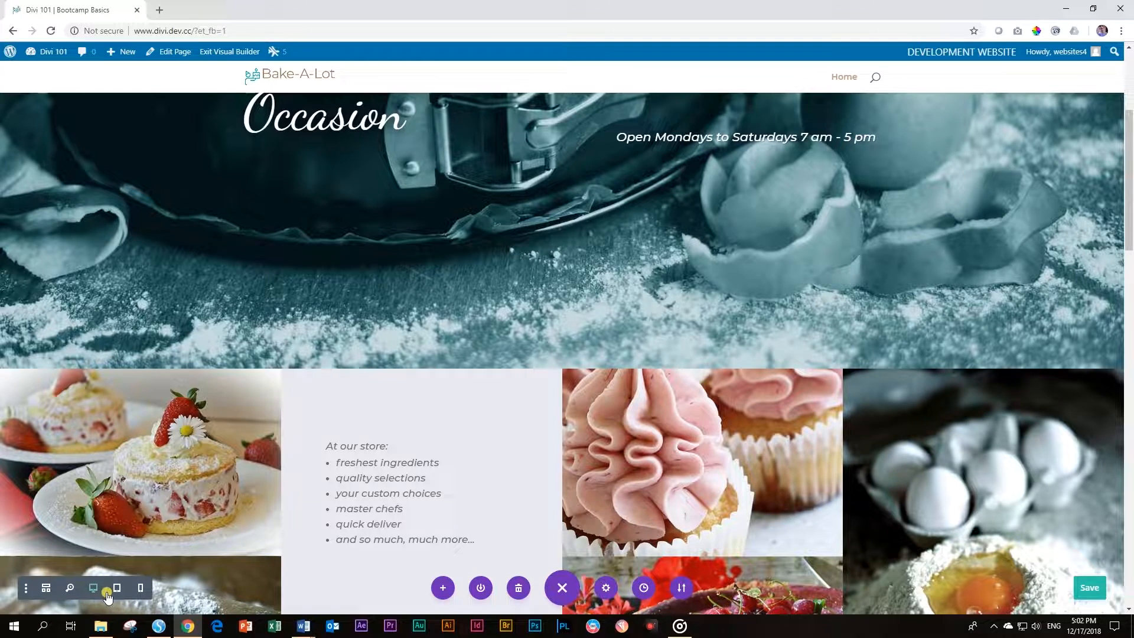
Switch to the tablet-width preview and scroll down through the whole home page and back up
click(118, 590)
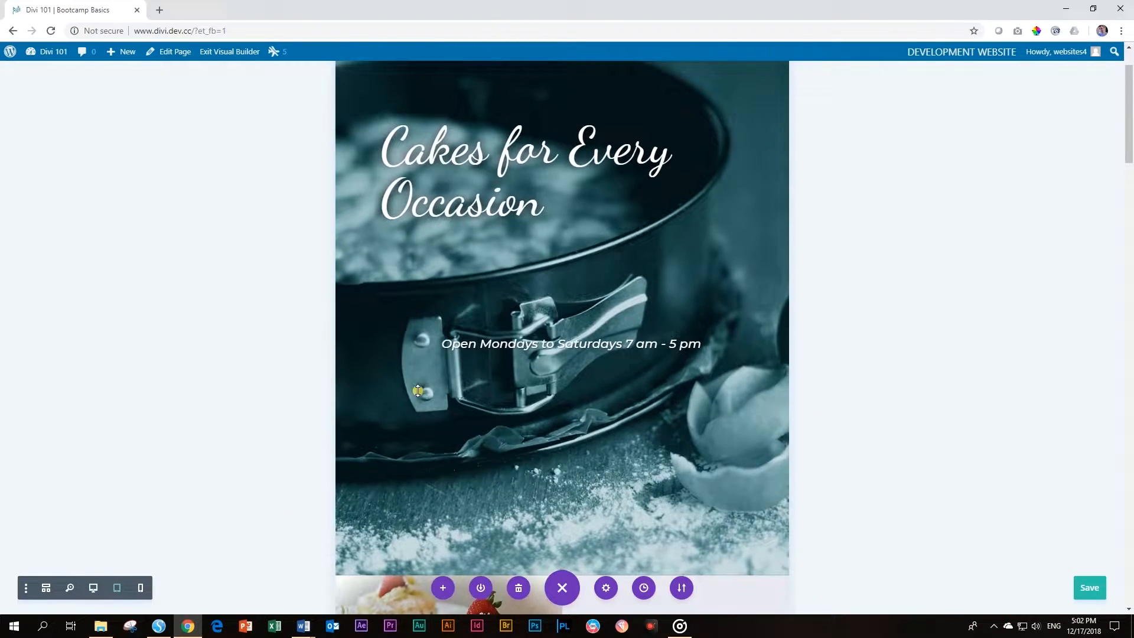
scroll(437, 399, down, 5)
scroll(440, 400, down, 7)
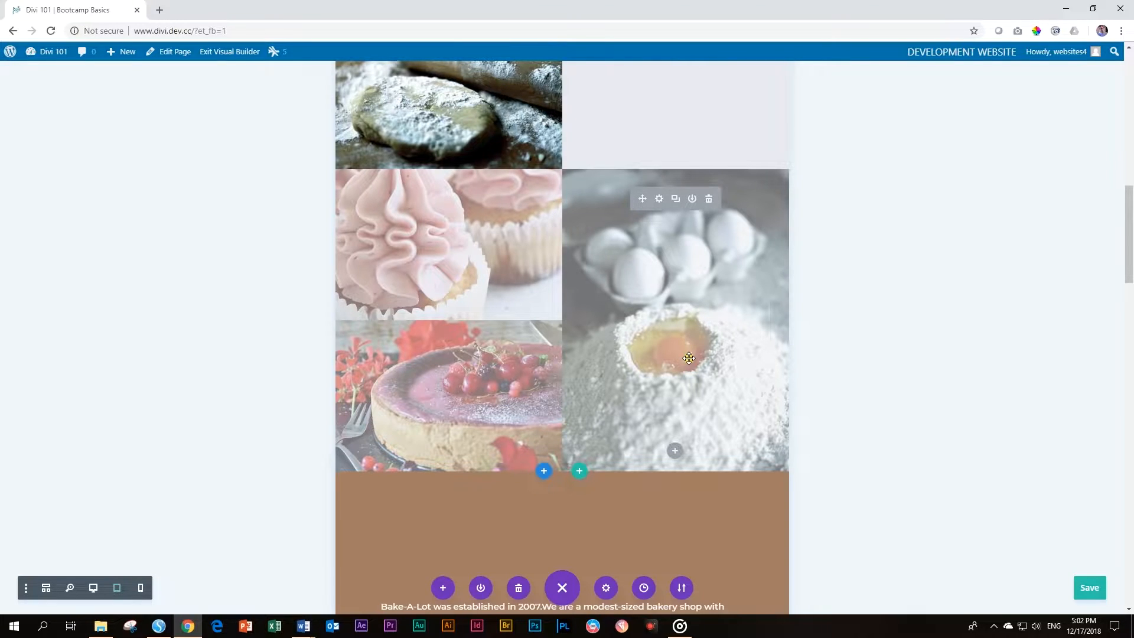
scroll(689, 358, down, 10)
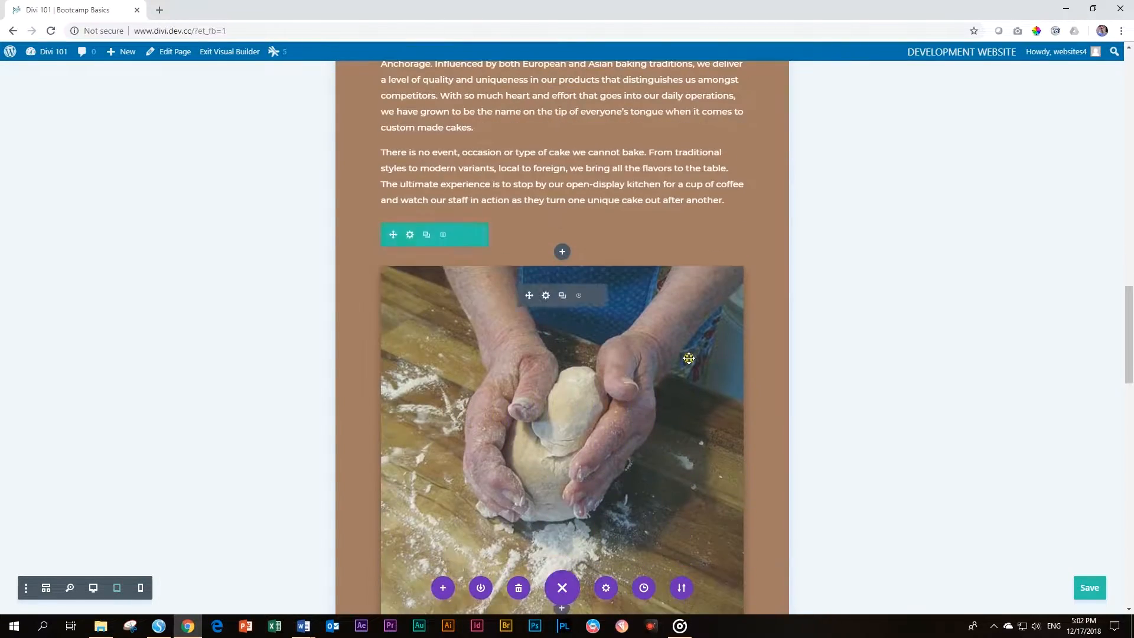
scroll(688, 358, down, 17)
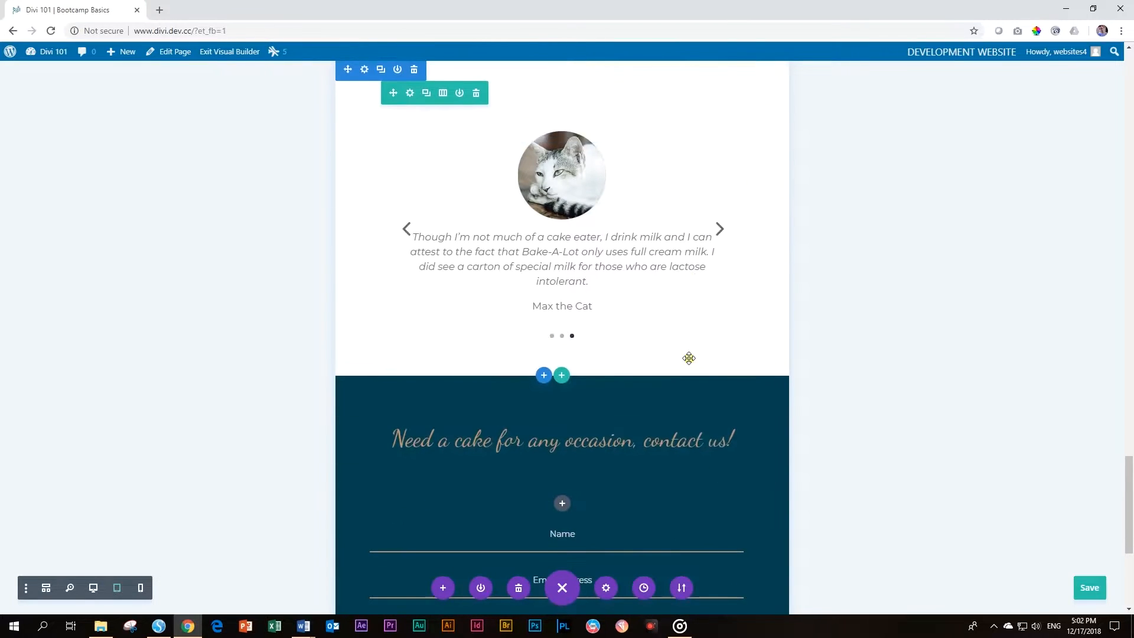
scroll(635, 285, down, 4)
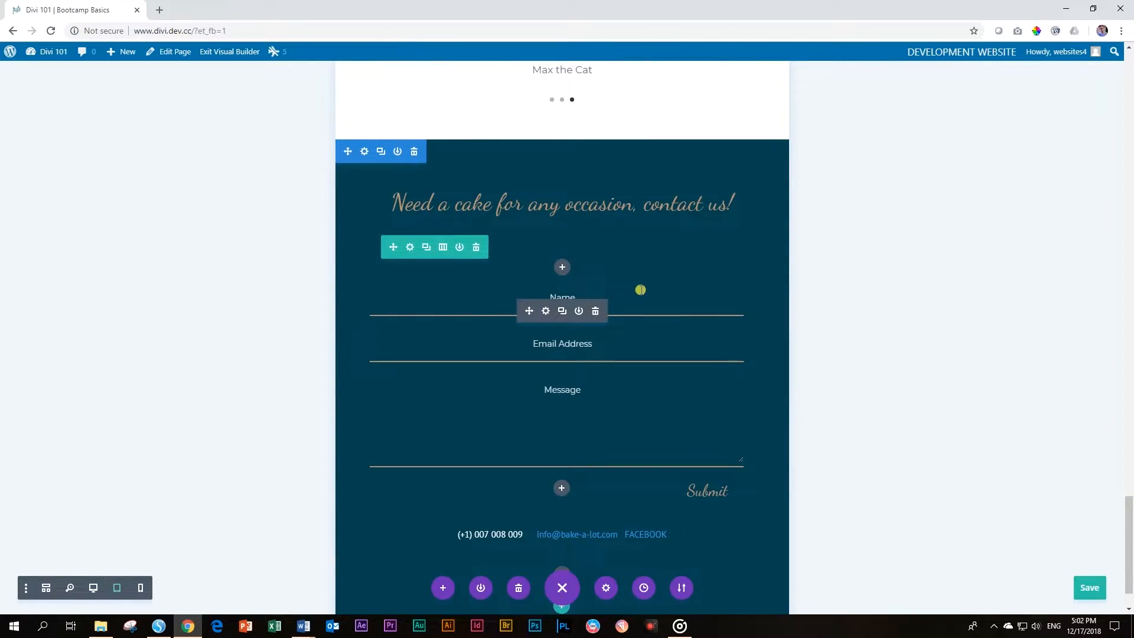
scroll(641, 290, down, 1)
scroll(644, 293, up, 20)
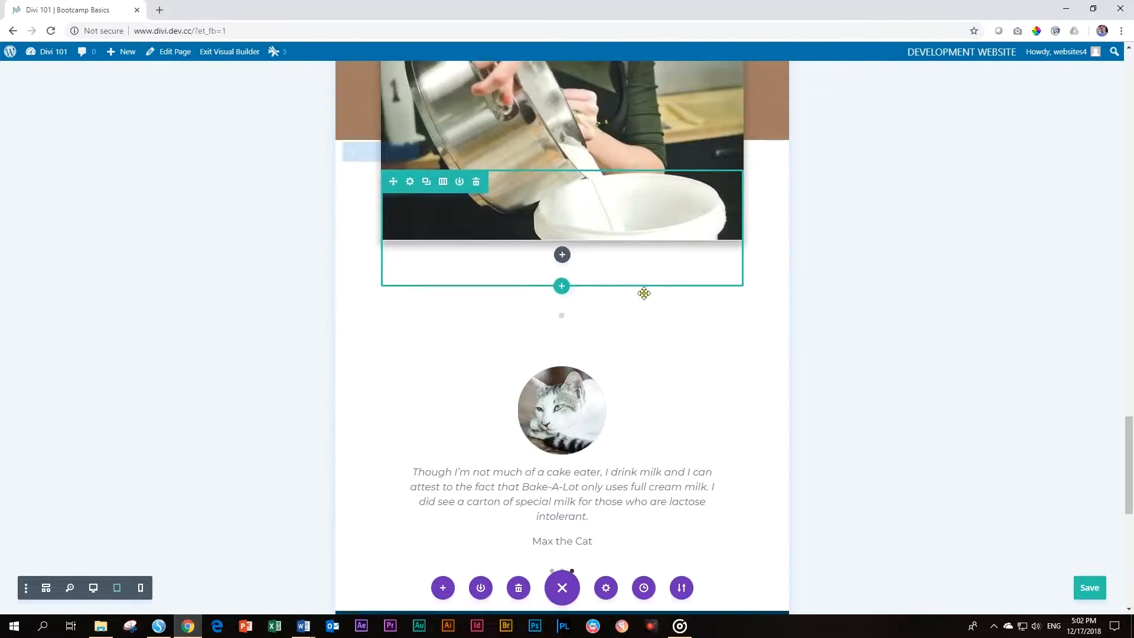
scroll(644, 294, up, 2)
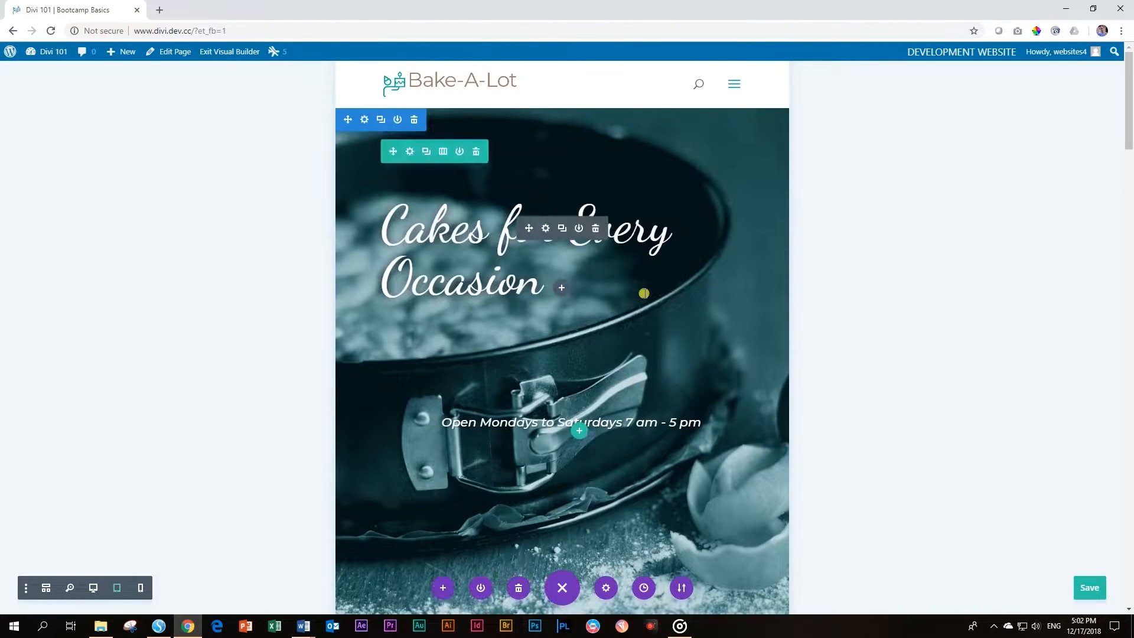
Switch to the phone-width preview, scroll through the page and advance the testimonial slider
click(142, 589)
scroll(625, 324, down, 8)
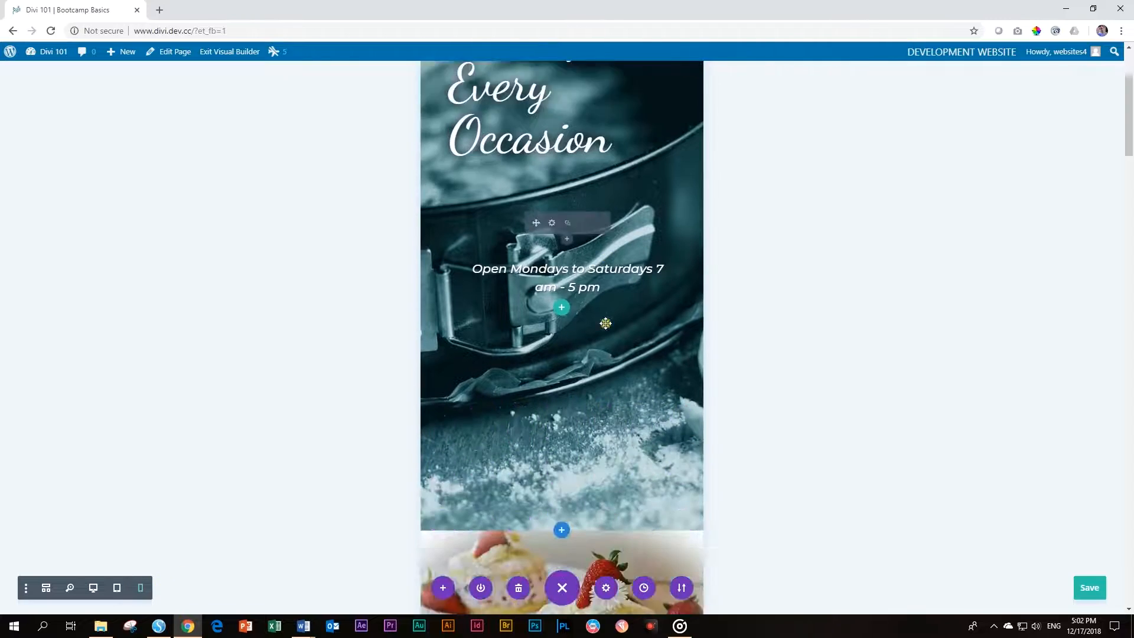
scroll(610, 323, down, 7)
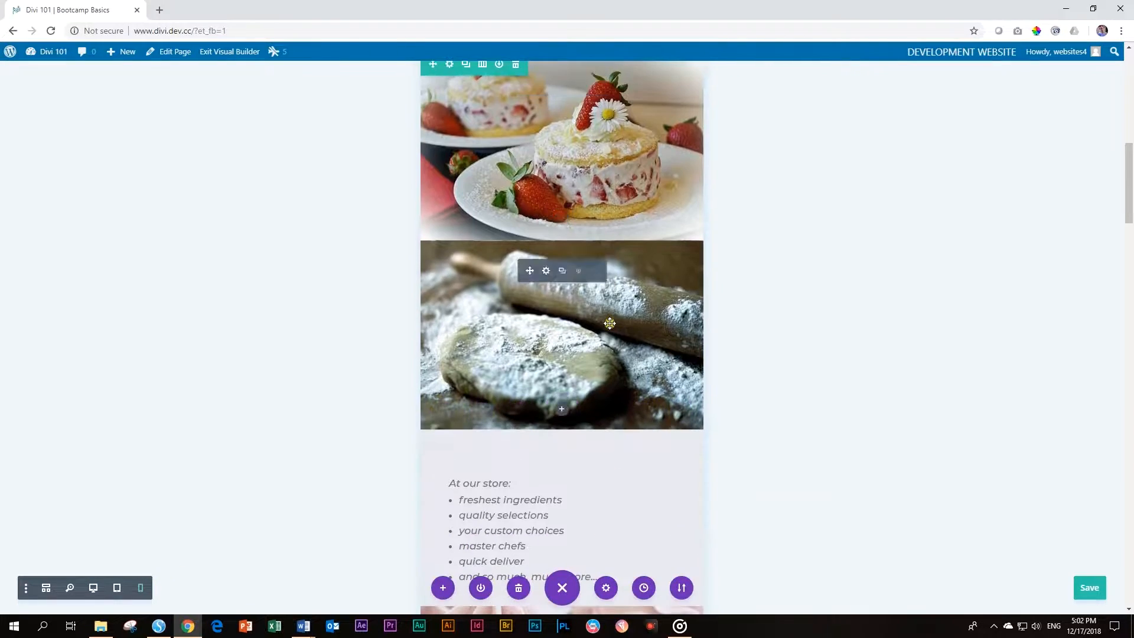
scroll(566, 349, down, 4)
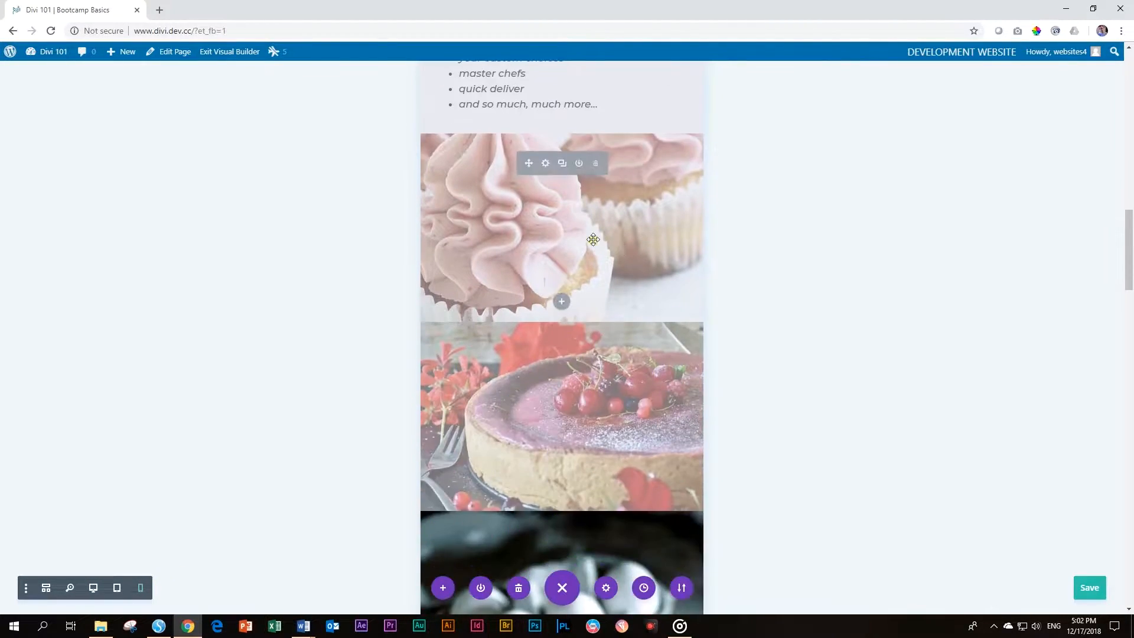
scroll(514, 420, down, 12)
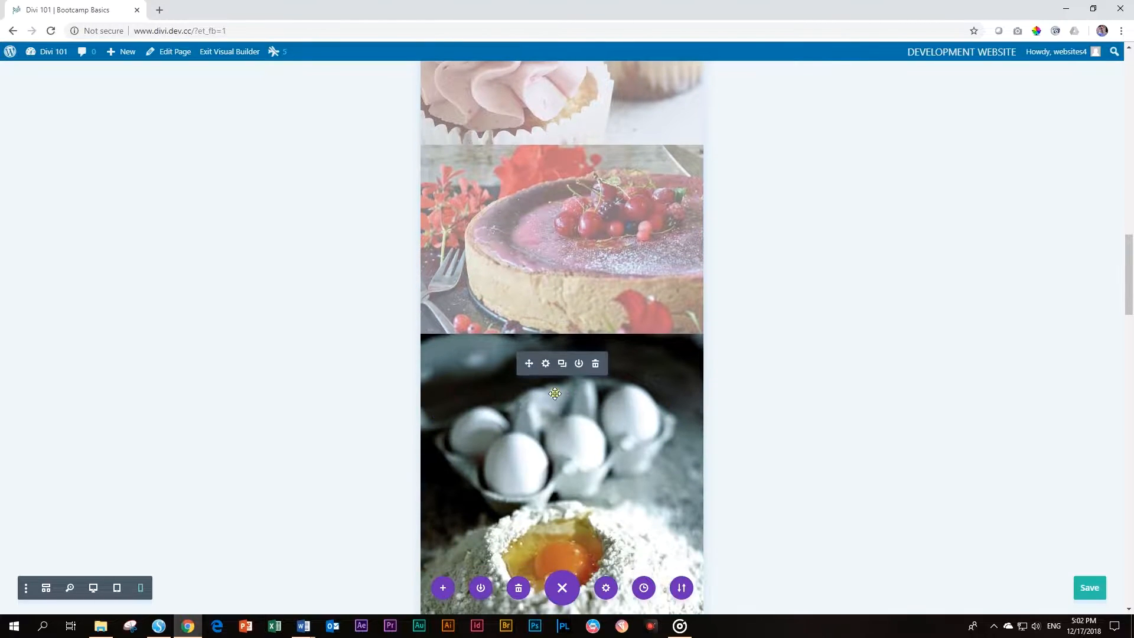
scroll(593, 389, down, 16)
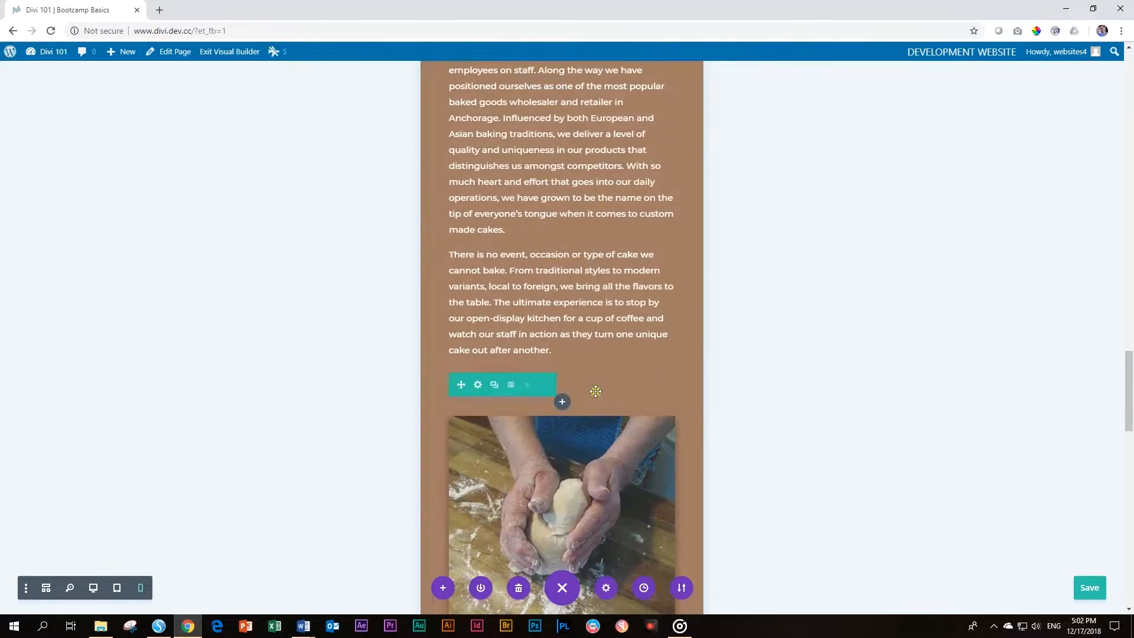
scroll(600, 392, down, 1)
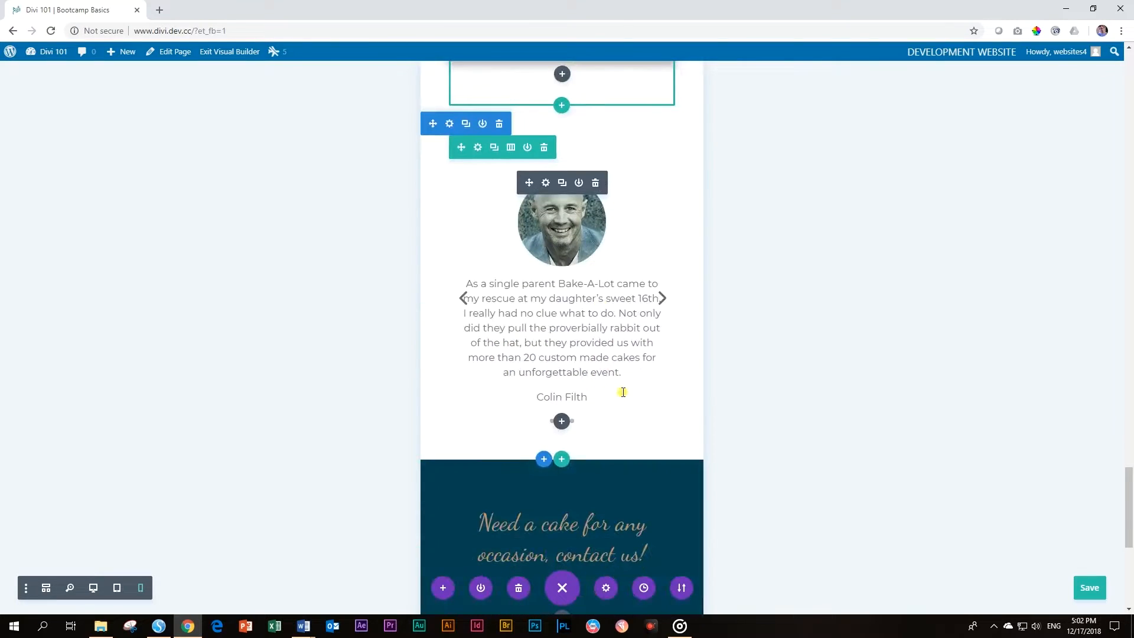
click(662, 298)
scroll(662, 319, down, 7)
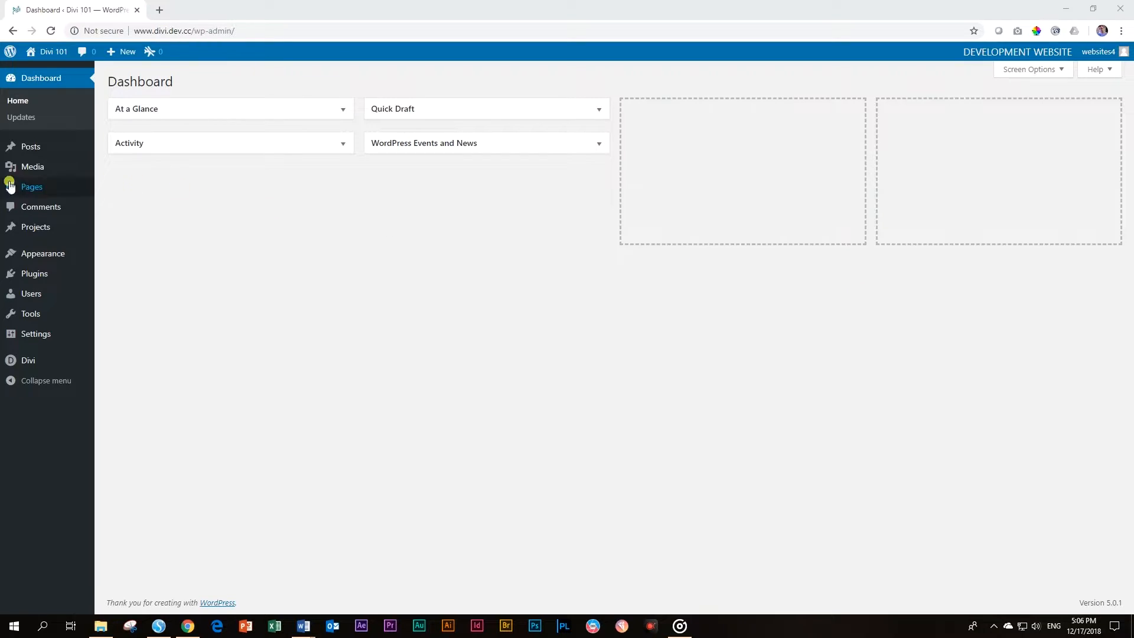
Browse the Media library, the Pages list and the installed Themes
click(24, 166)
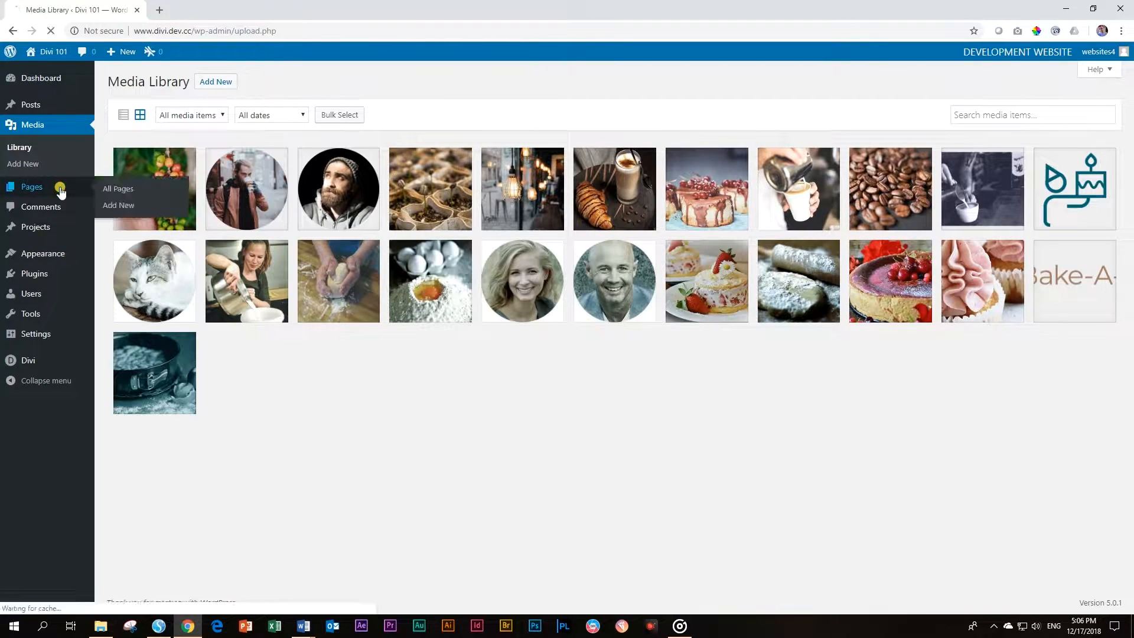
click(55, 186)
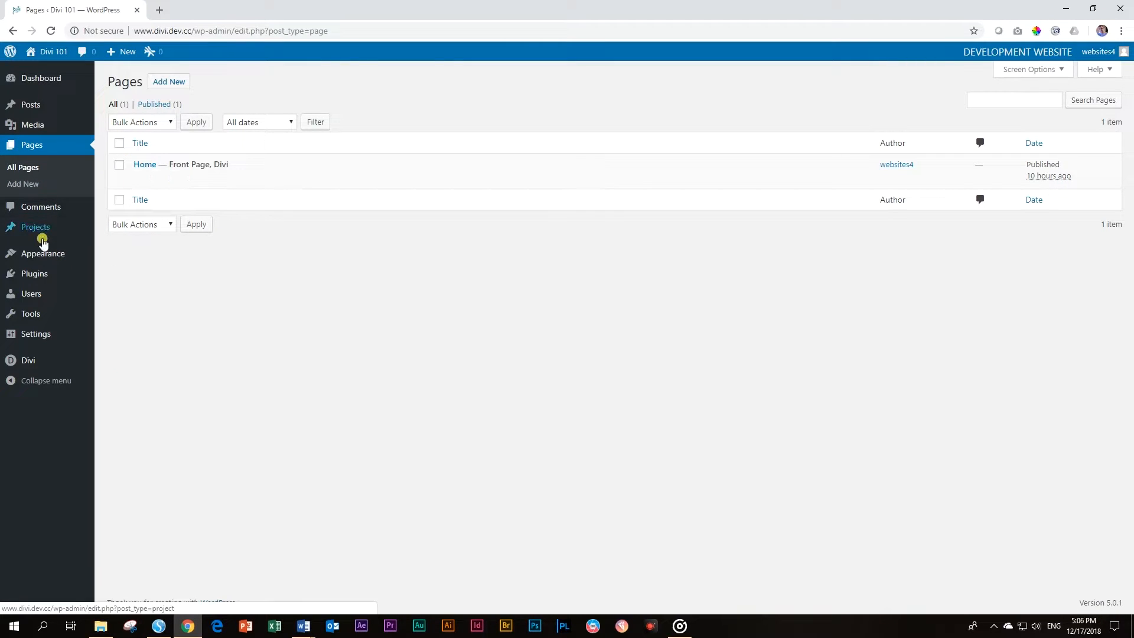
click(45, 263)
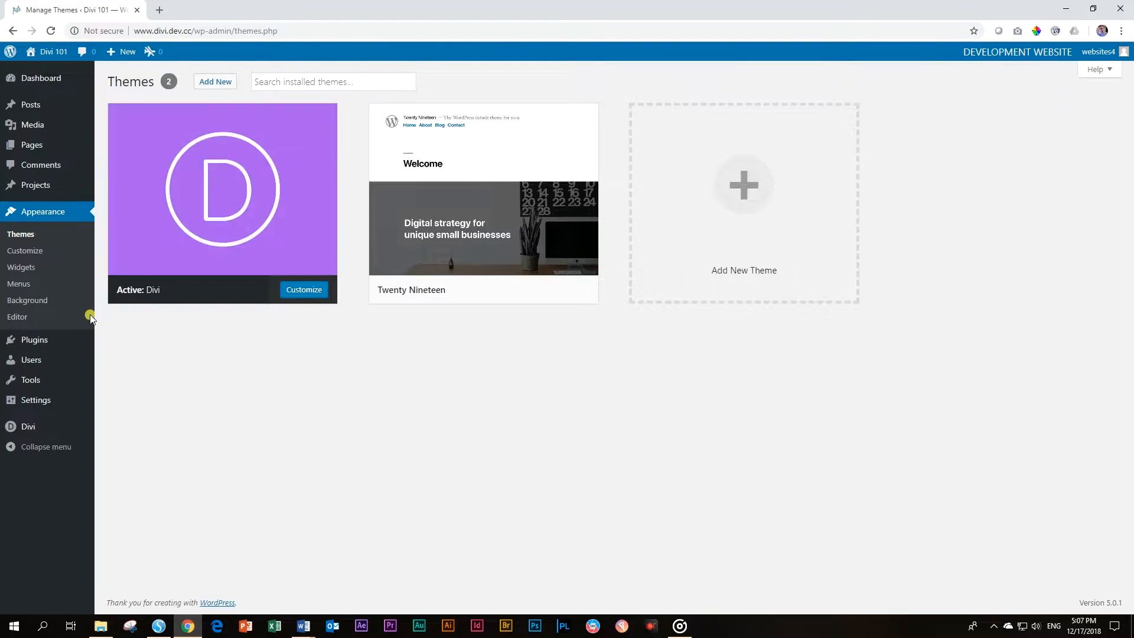
Open the live Bake-A-Lot site in a new tab, scroll through it, and close the tab
mouse_move(51, 55)
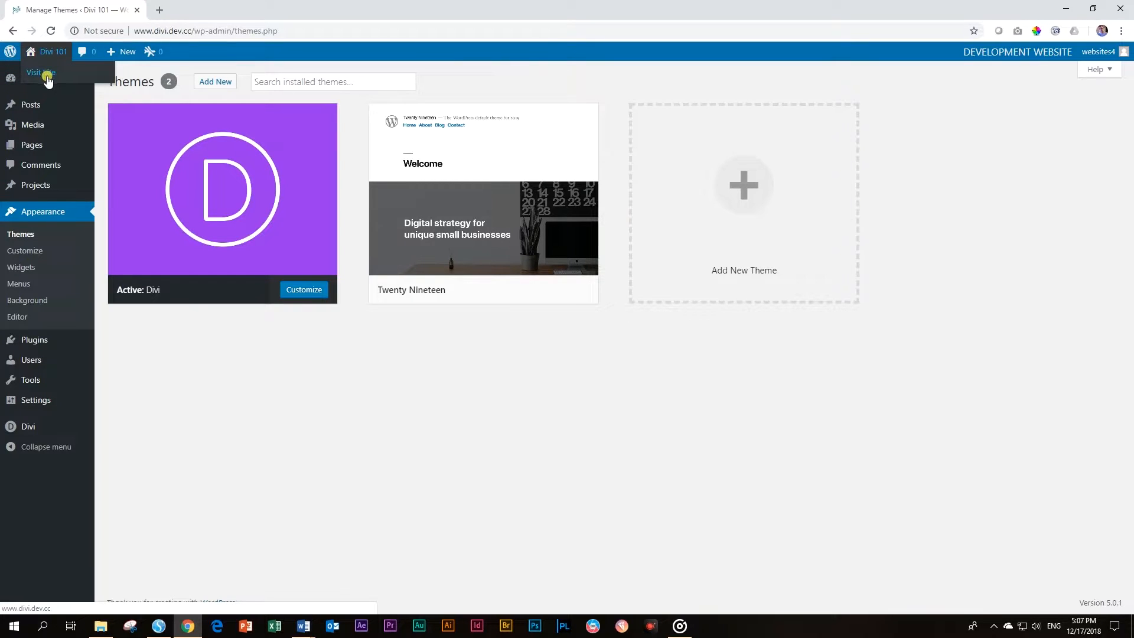
middle_click(48, 80)
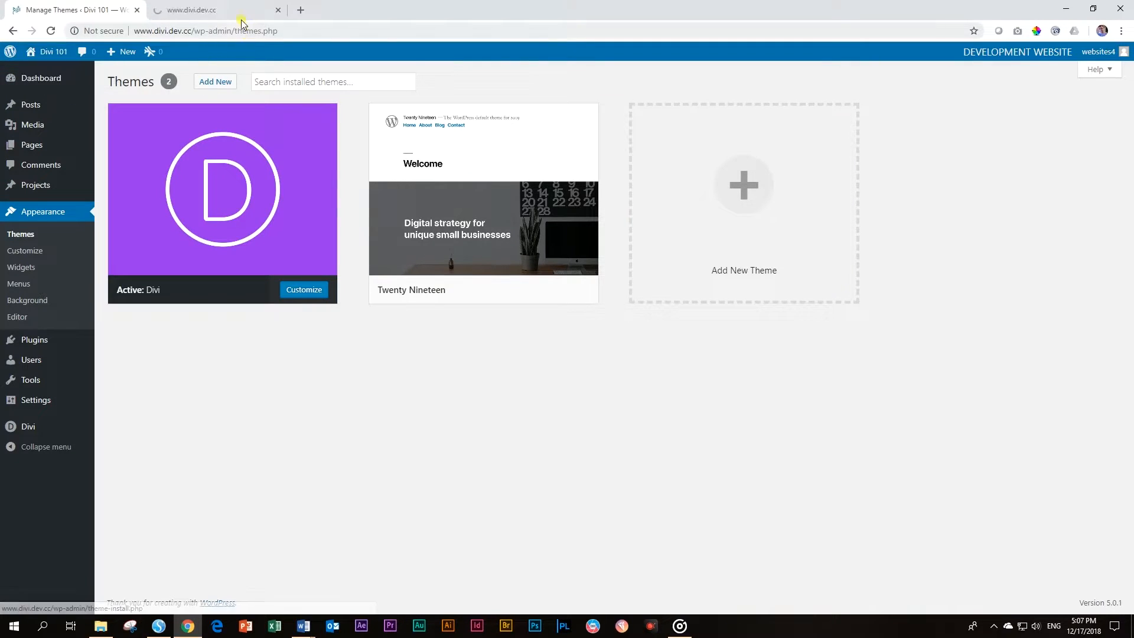
click(236, 11)
scroll(292, 204, down, 15)
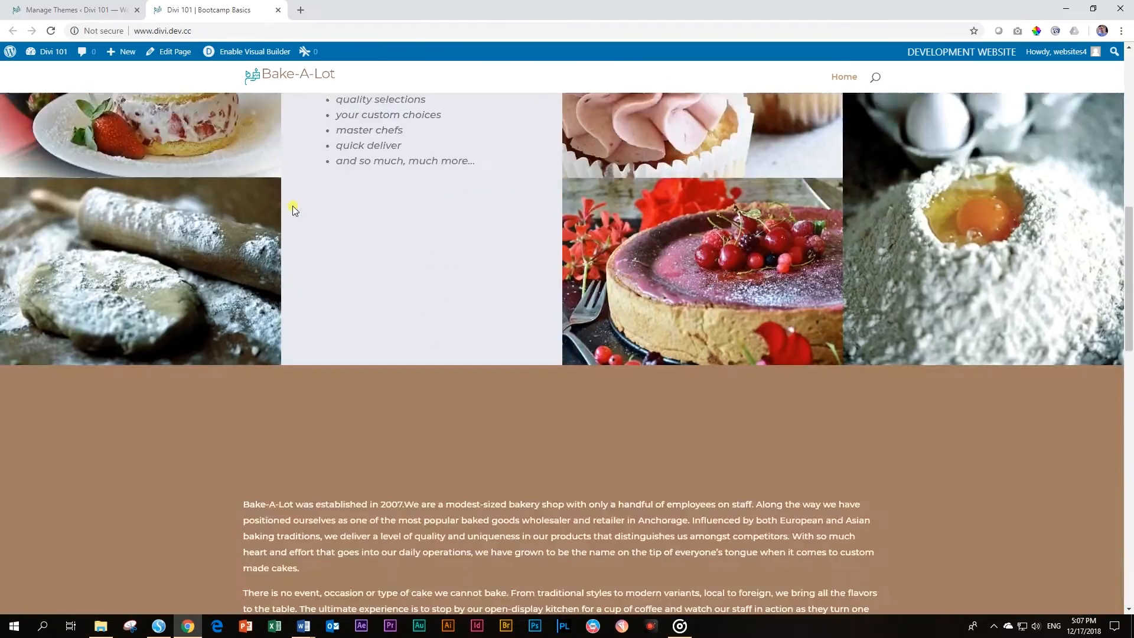
scroll(294, 210, down, 7)
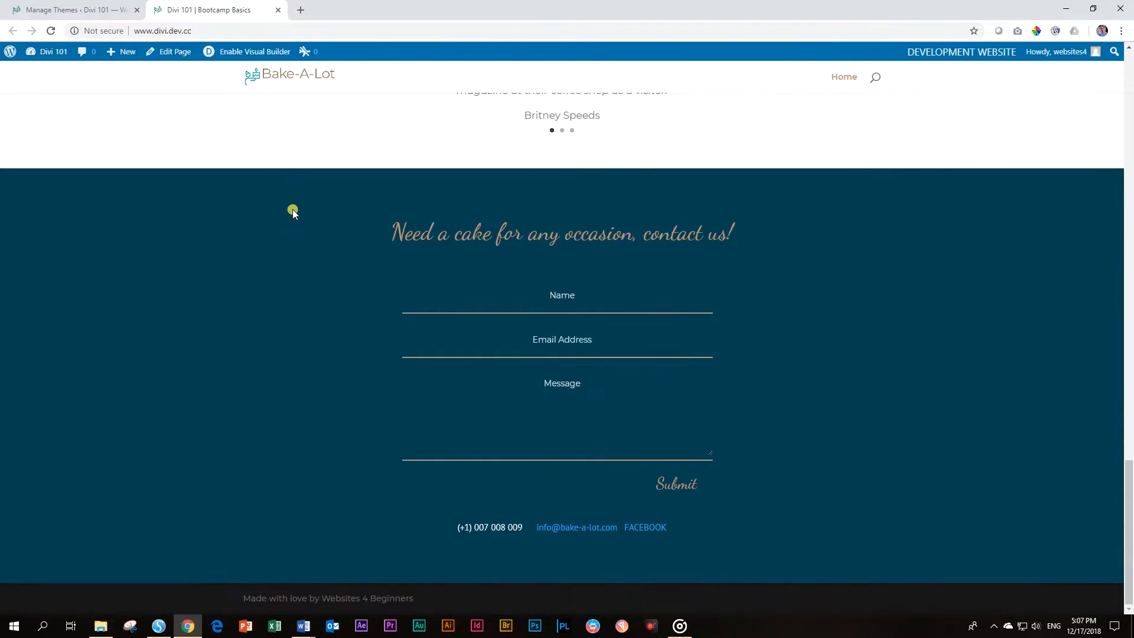
click(278, 10)
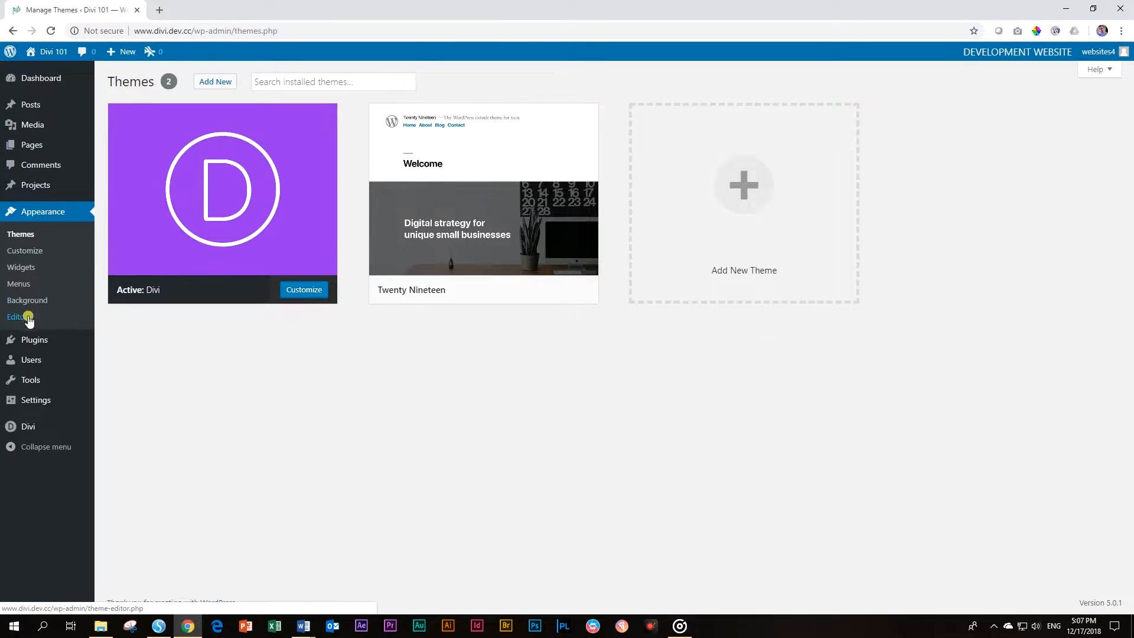
mouse_move(28, 345)
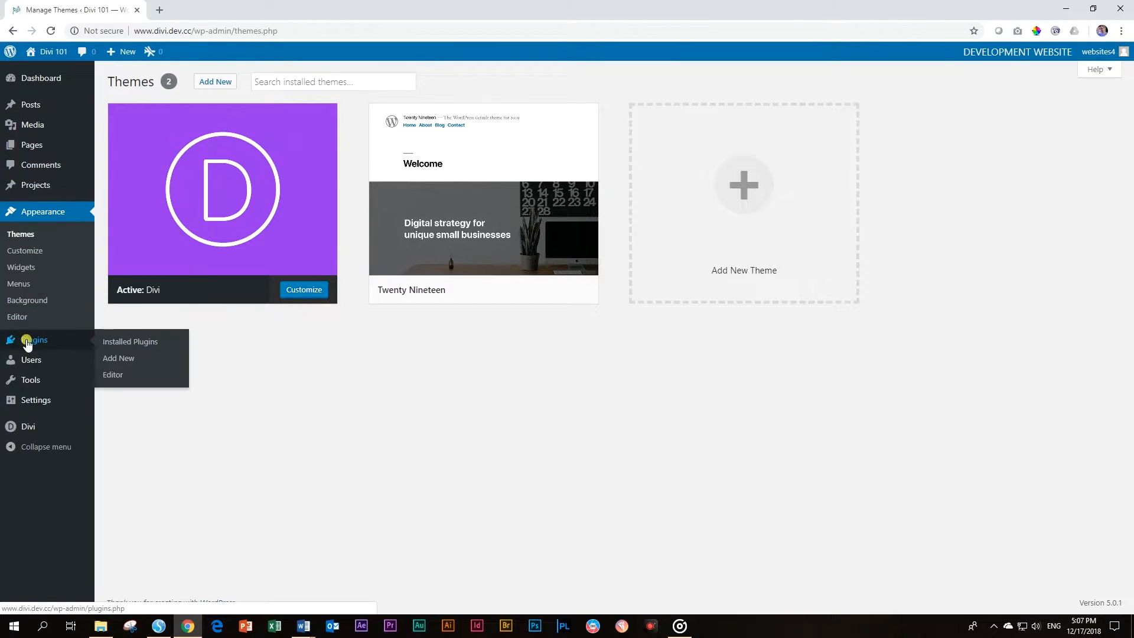
Search the plugin directory for 'reset' under Plugins > Add New
click(124, 343)
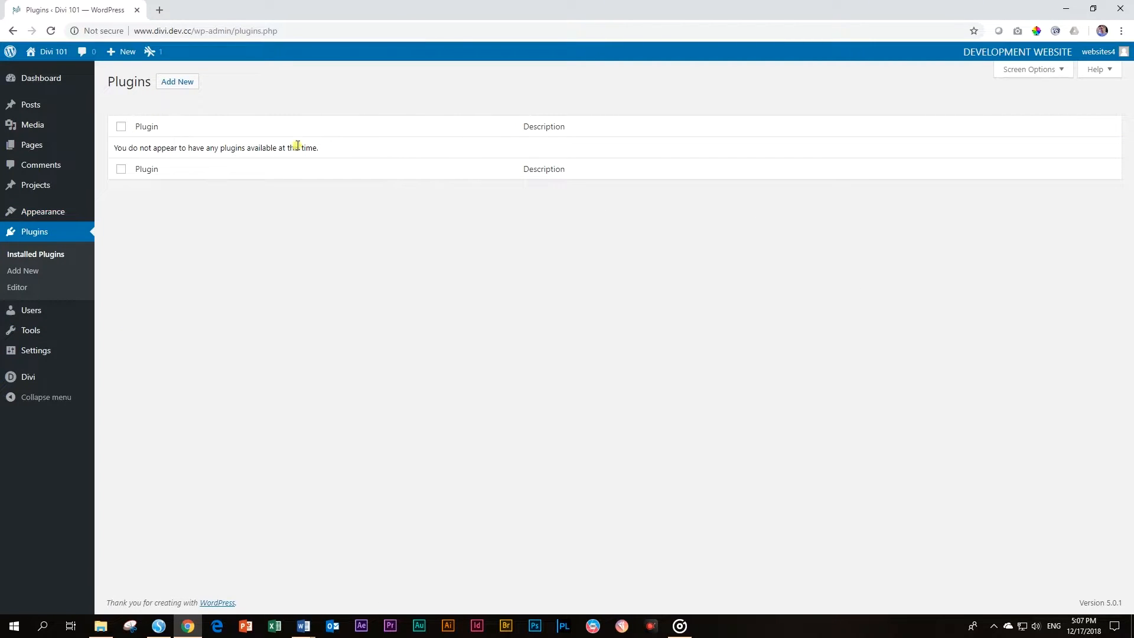
click(184, 83)
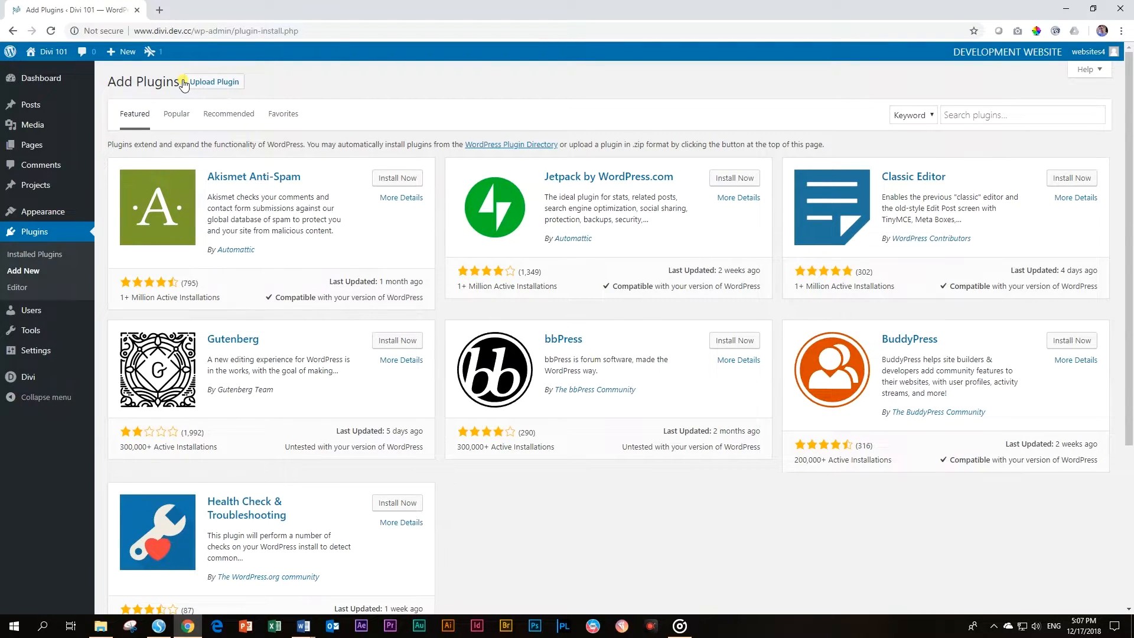
click(996, 116)
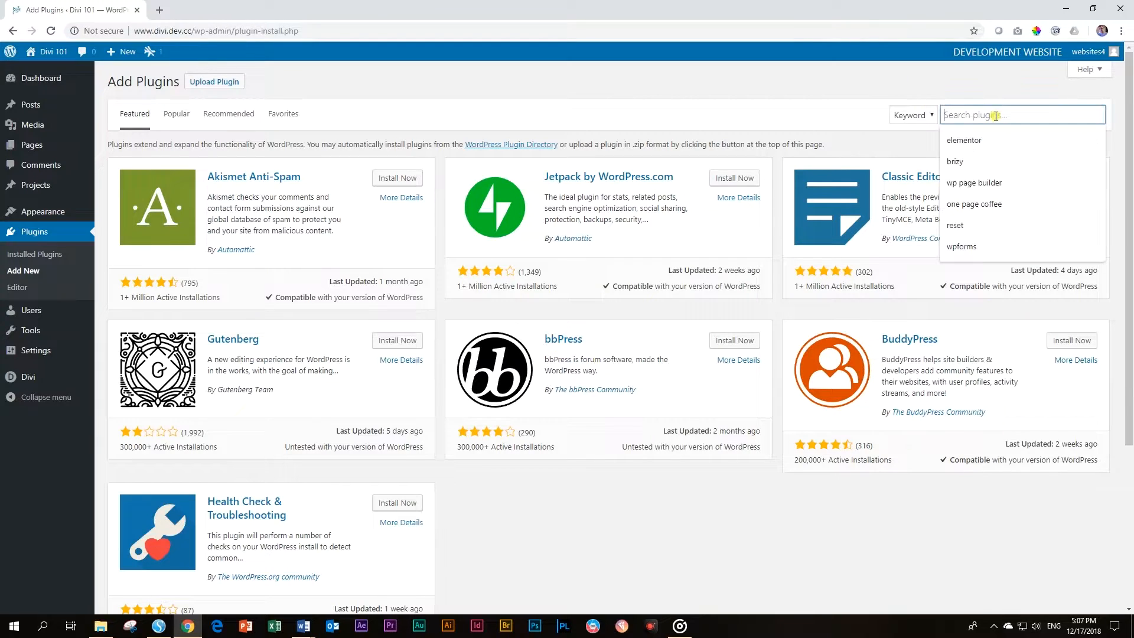
text(reset)
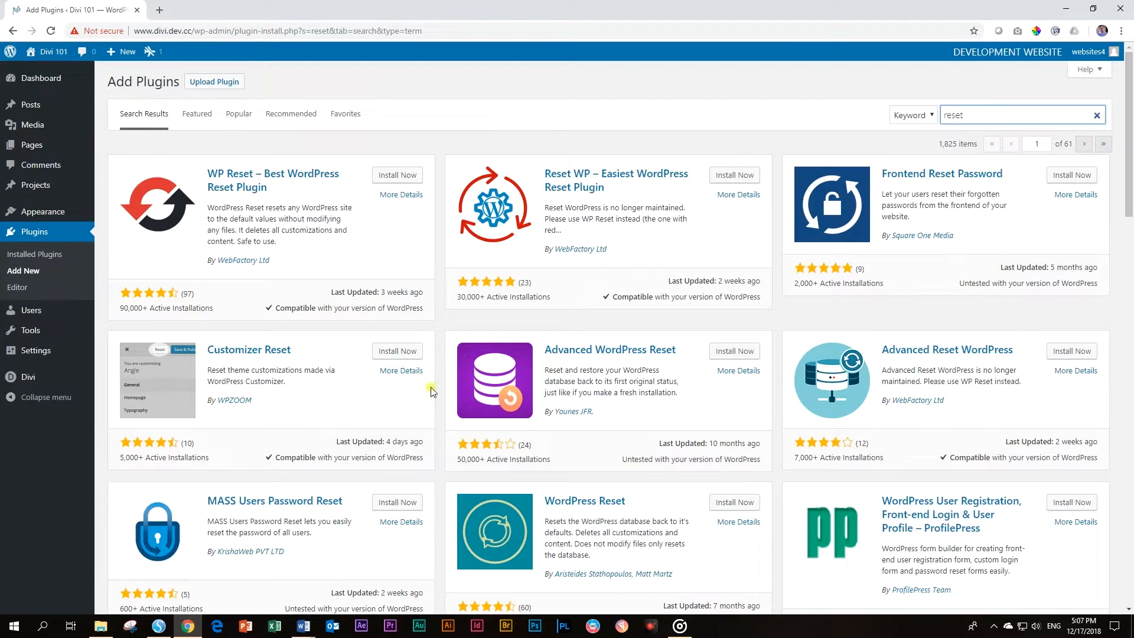
Install and activate the WordPress Reset plugin
scroll(570, 506, down, 1)
scroll(571, 507, down, 4)
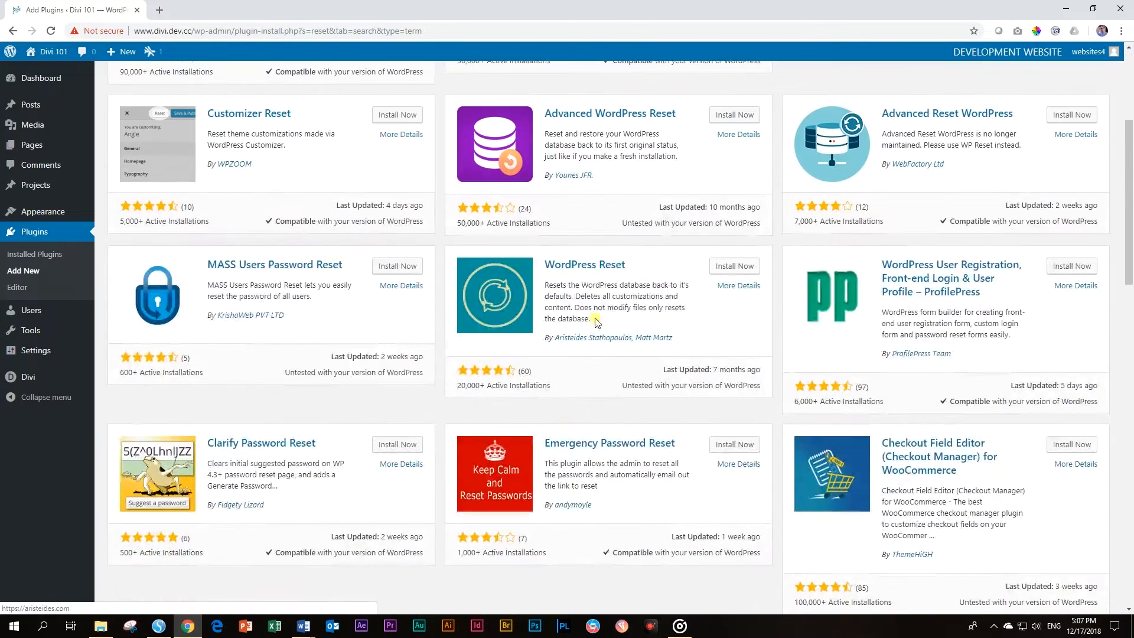
click(734, 267)
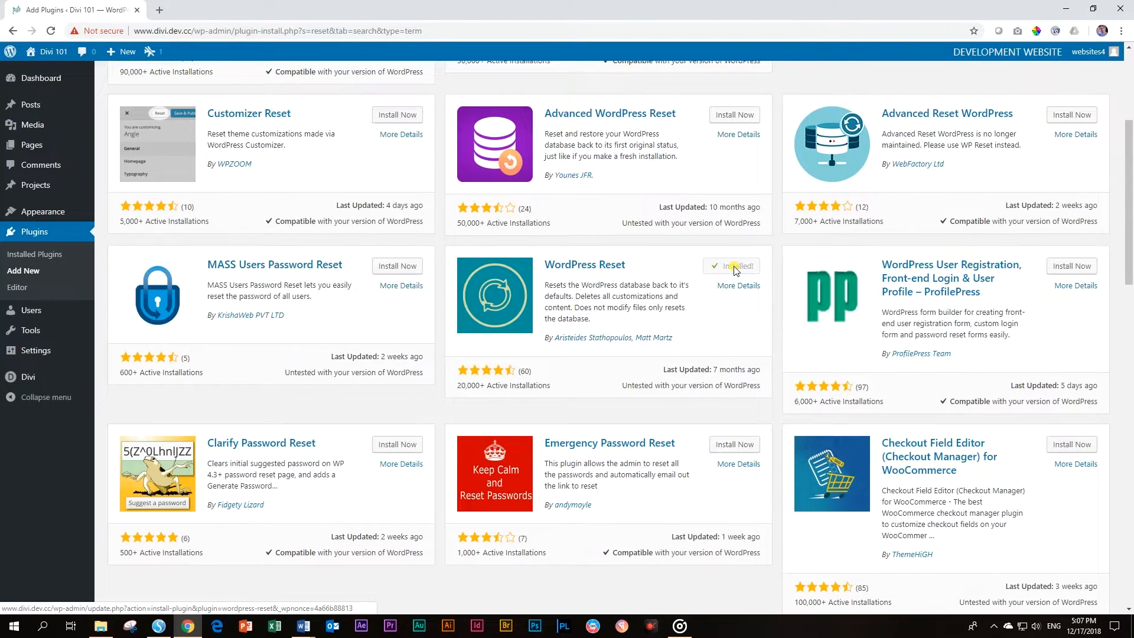
click(743, 270)
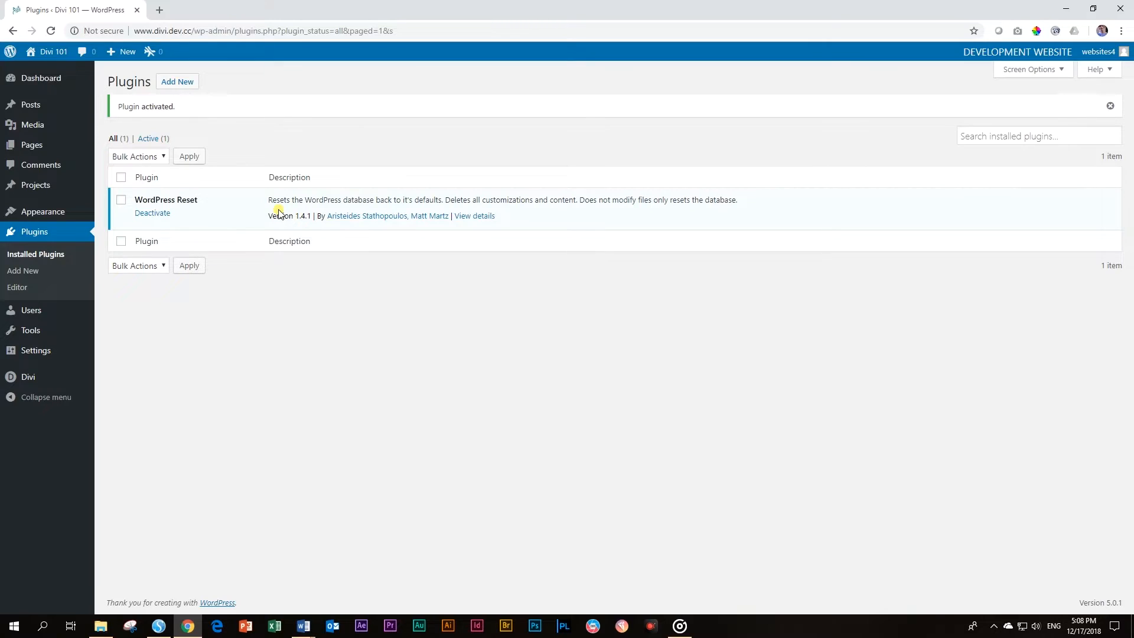
On the Tools > Reset page, enter 'reset' as confirmation and confirm the database reset
mouse_move(31, 335)
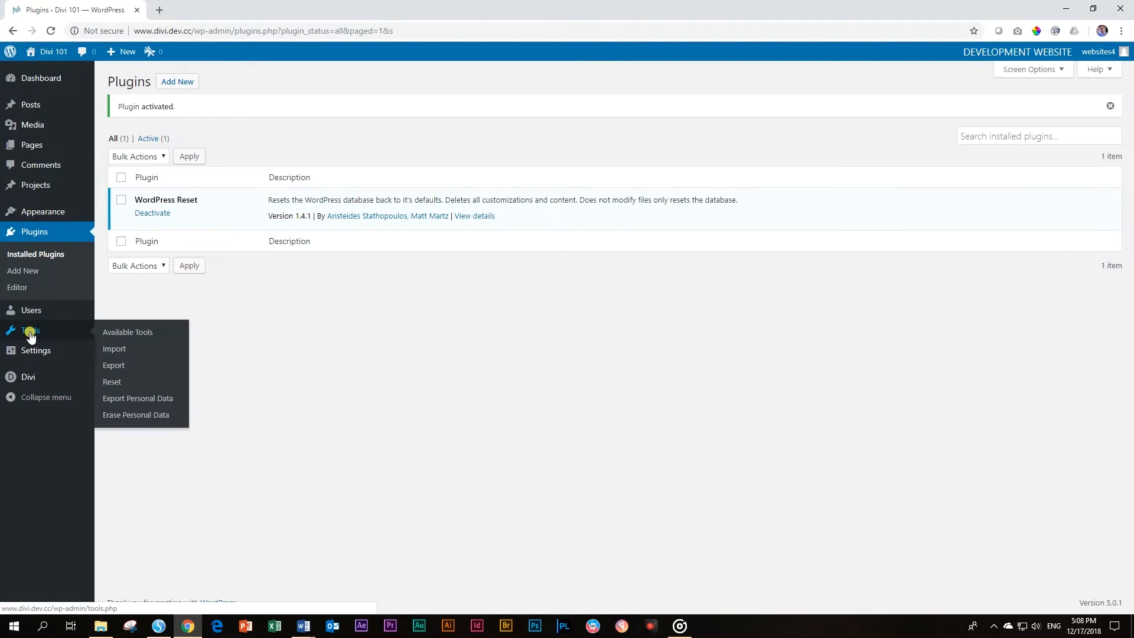
click(122, 387)
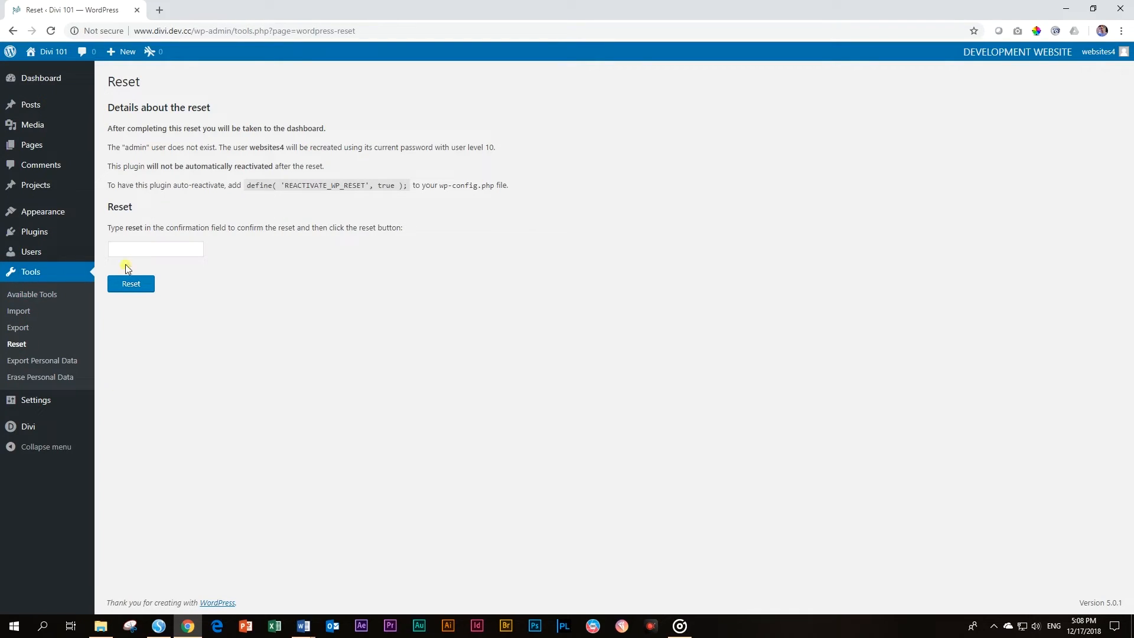
click(135, 251)
text(reset)
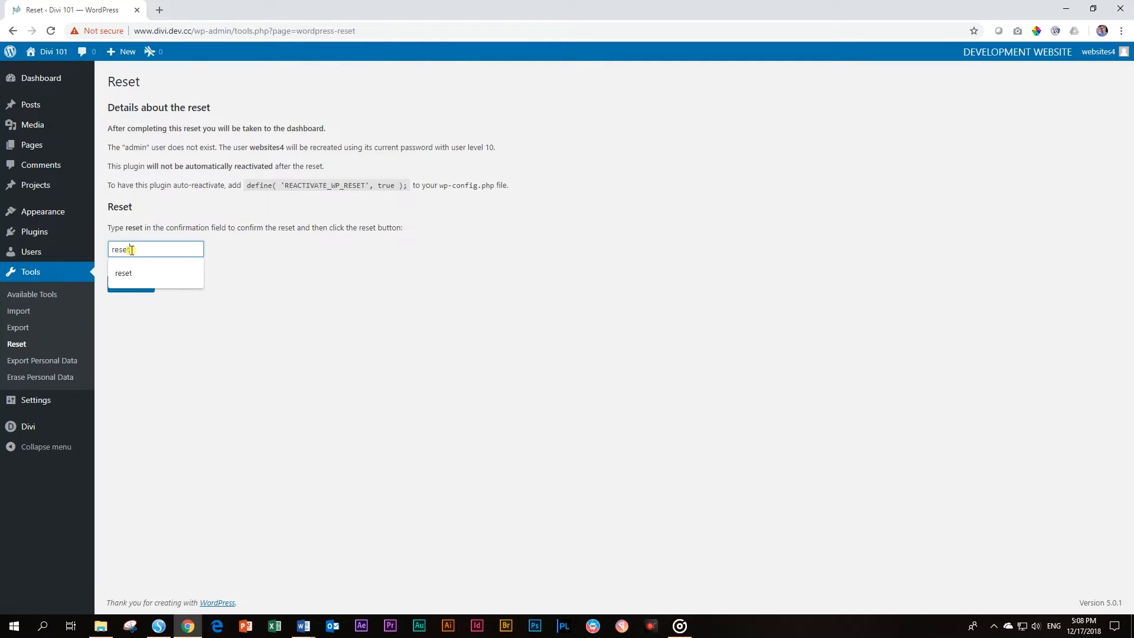
click(144, 331)
click(127, 285)
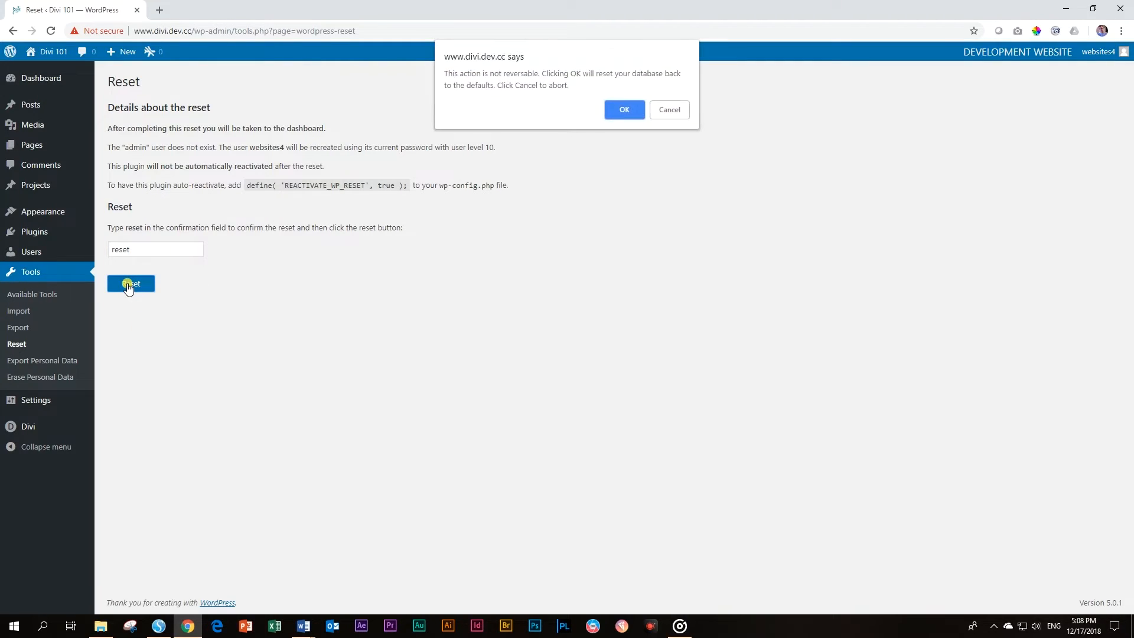
click(627, 111)
click(627, 110)
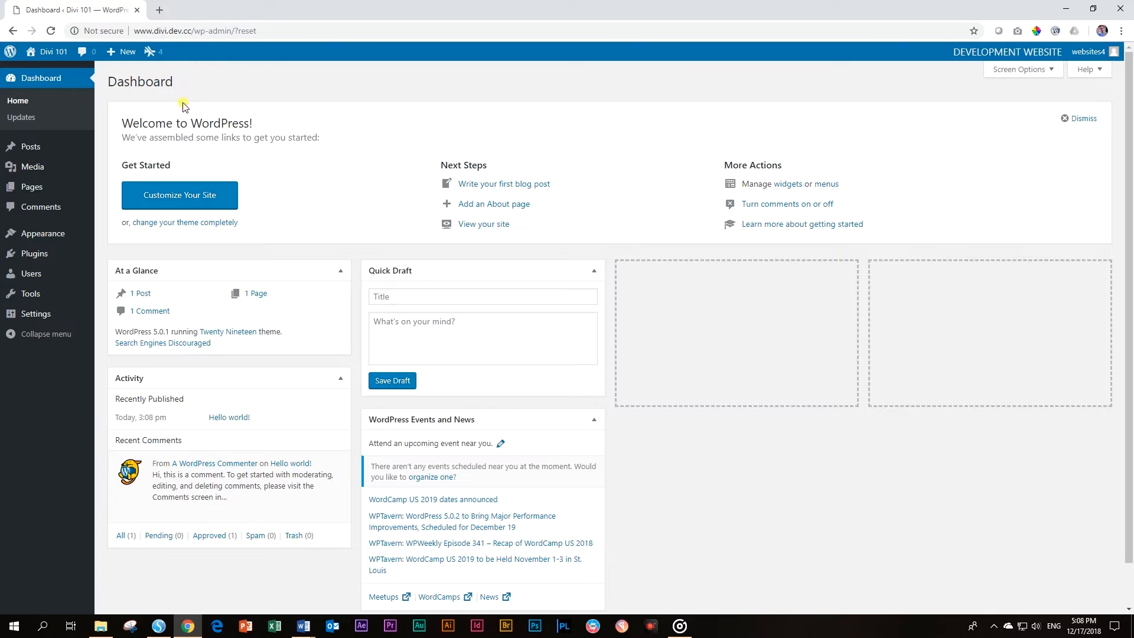
Inspect the Posts, Media and Pages lists after the reset, then go to Appearance > Themes
click(28, 151)
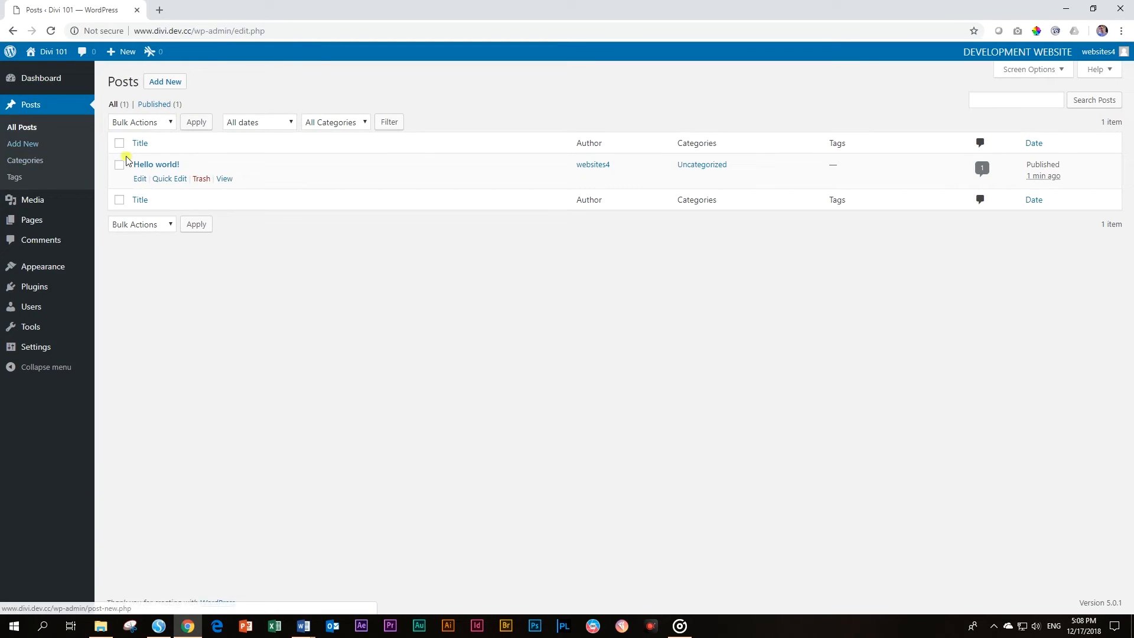
click(33, 199)
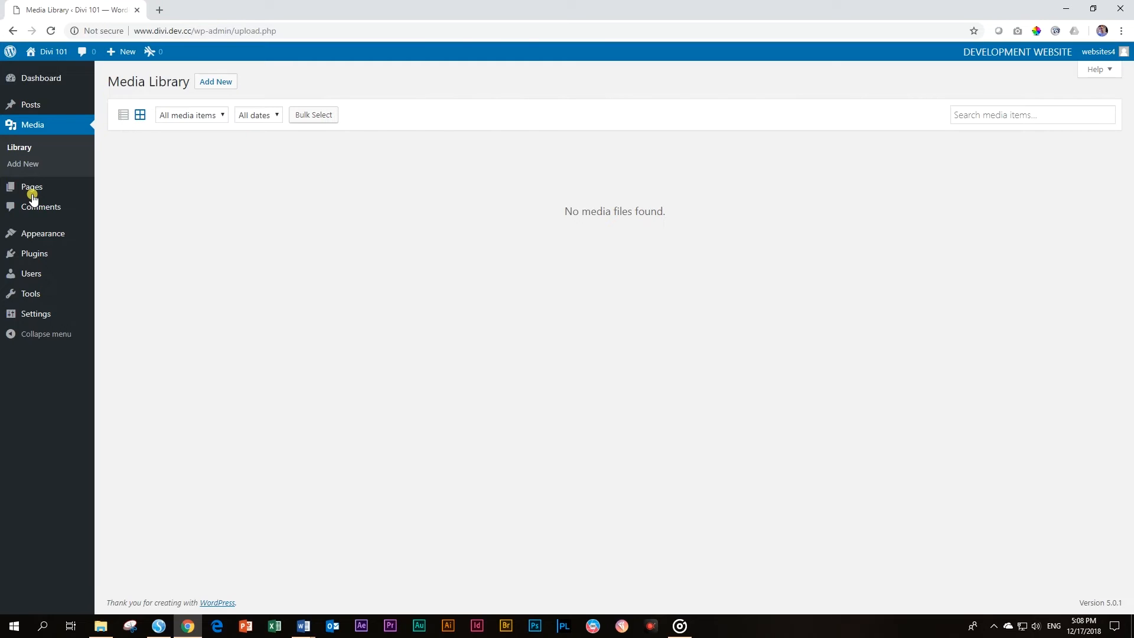
click(32, 188)
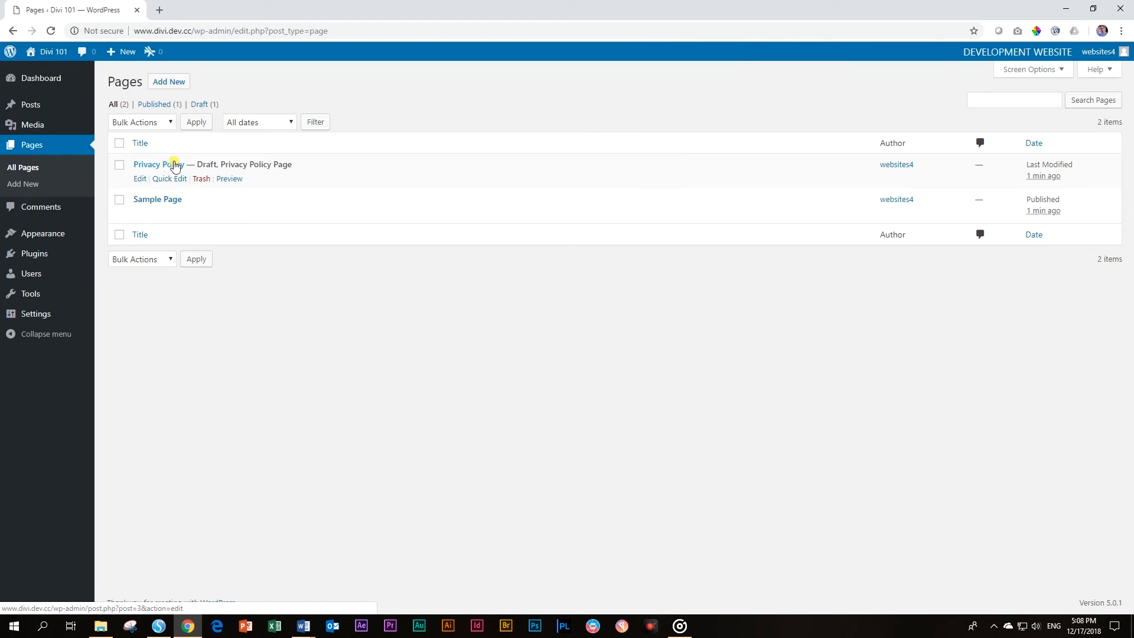
mouse_move(56, 233)
click(122, 238)
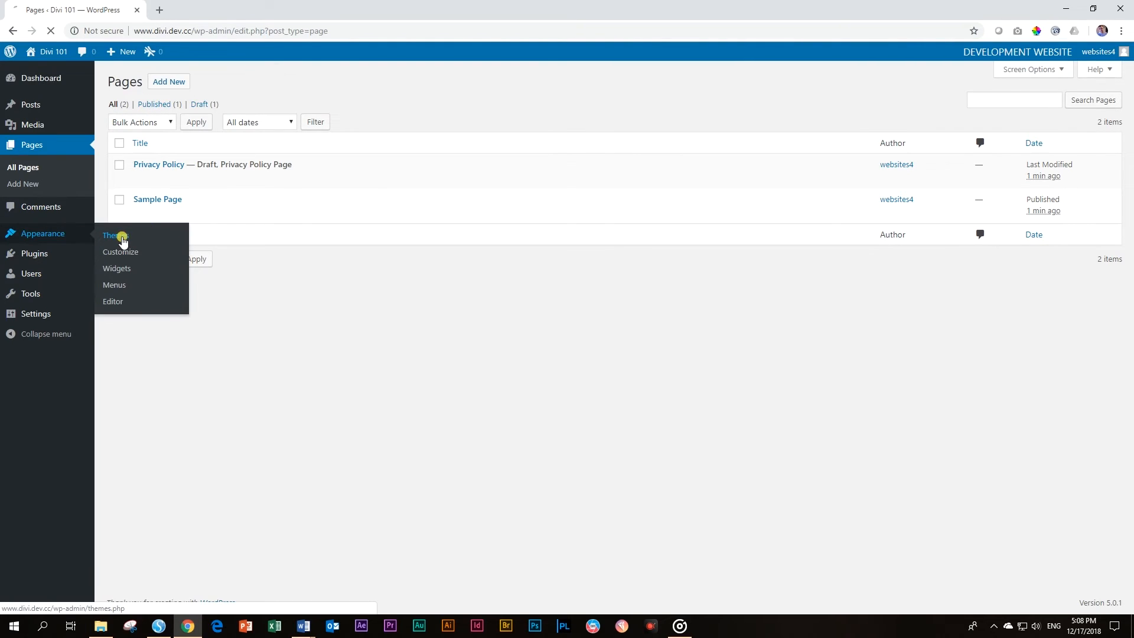